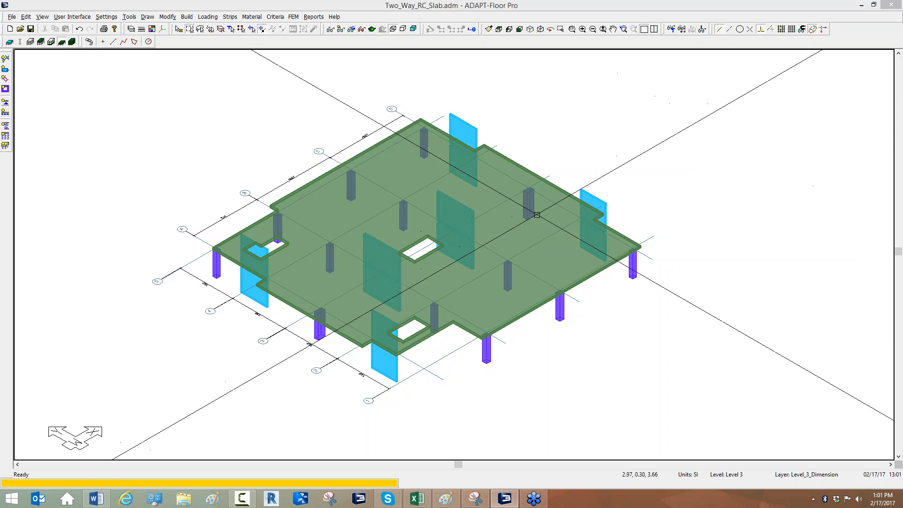
Examine the sample two-way slab model in the isometric view and in the top plan view.
{"action": "left_click", "coordinate": [551, 347]}
{"action": "scroll", "coordinate": [551, 347], "scroll_direction": "down", "scroll_amount": 1}
{"action": "scroll", "coordinate": [515, 333], "scroll_direction": "up", "scroll_amount": 2}
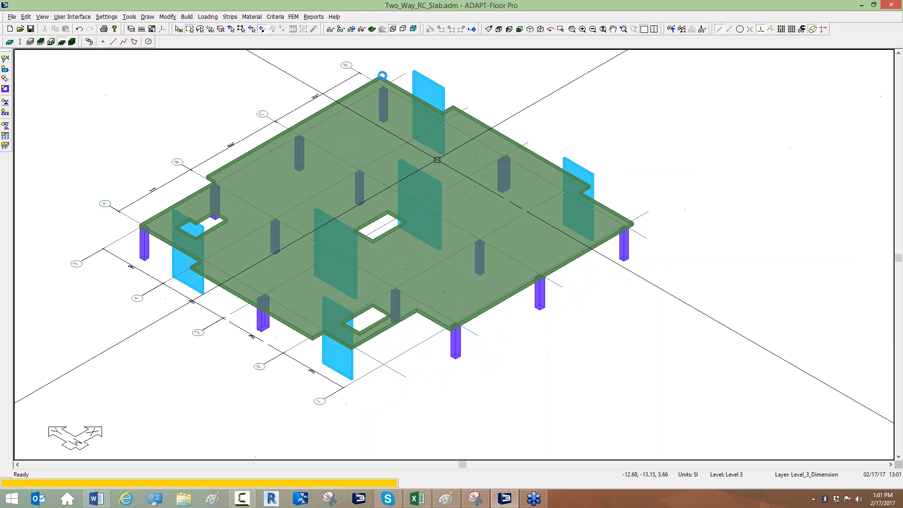
{"action": "scroll", "coordinate": [488, 320], "scroll_direction": "down", "scroll_amount": 1}
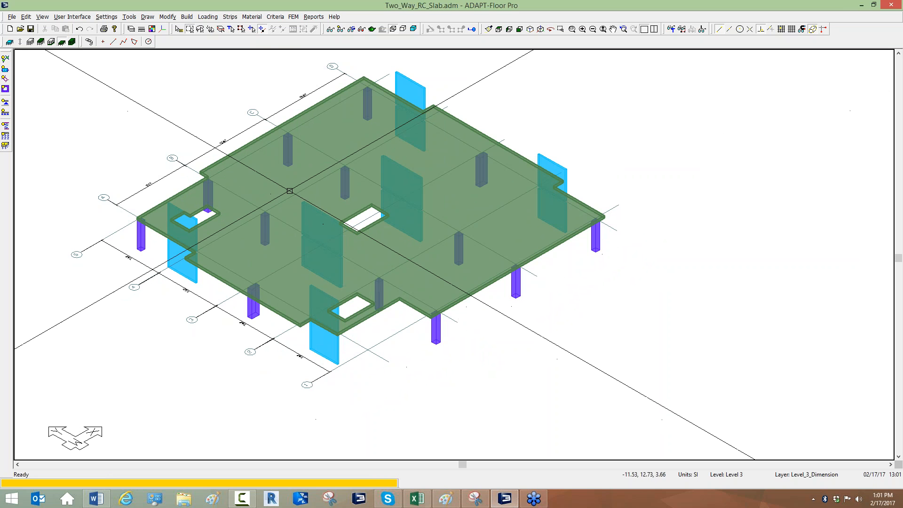
{"action": "middle_click_drag", "start_coordinate": [178, 96], "coordinate": [222, 119]}
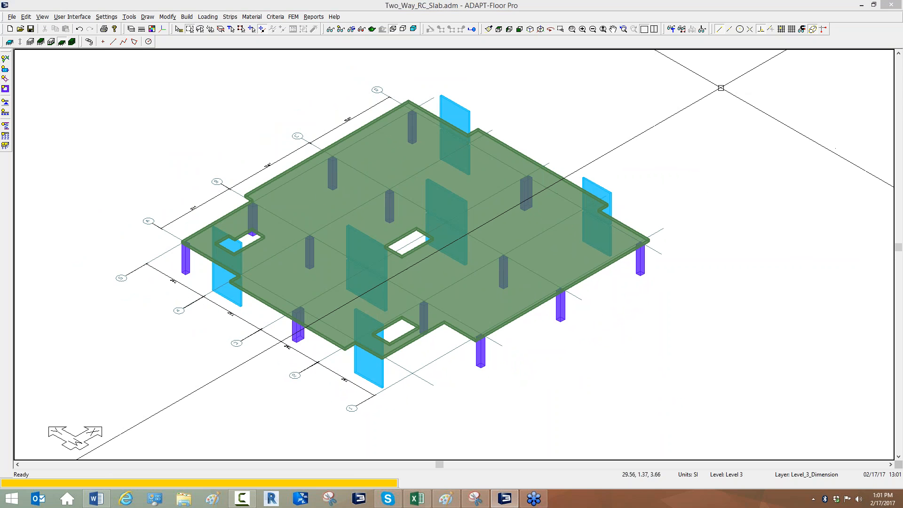
{"action": "left_click", "coordinate": [499, 29]}
{"action": "middle_click_drag", "start_coordinate": [504, 137], "coordinate": [452, 135]}
{"action": "scroll", "coordinate": [453, 112], "scroll_direction": "down", "scroll_amount": 2}
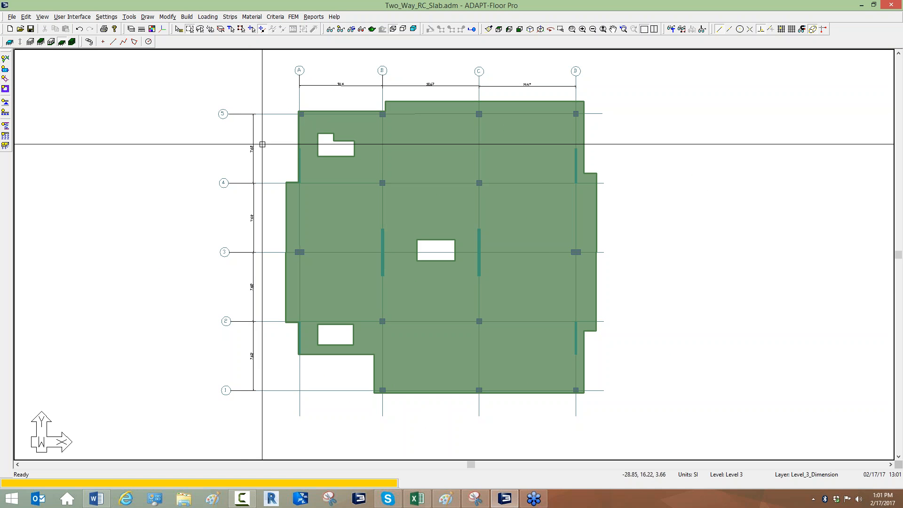
{"action": "scroll", "coordinate": [263, 145], "scroll_direction": "up", "scroll_amount": 1}
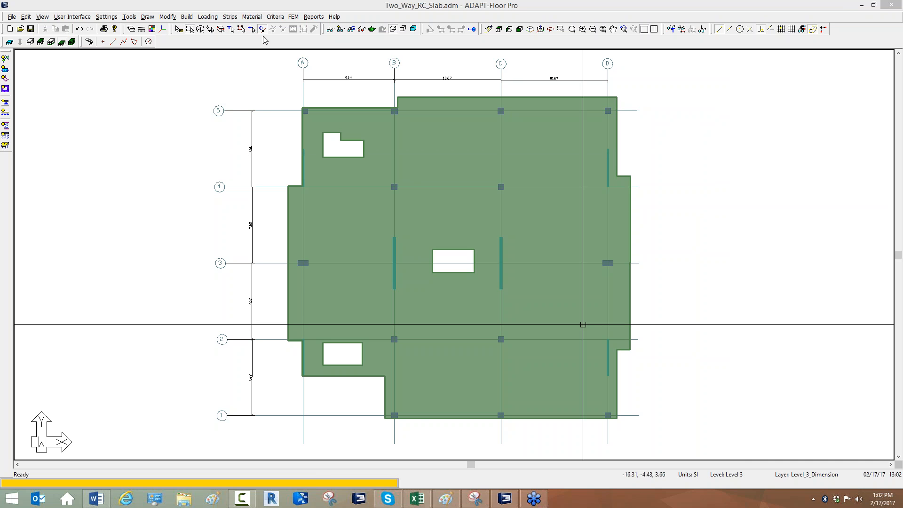
Minimize the sample model and start a new ADAPT-Builder Floor Pro session with American units and RC design scope.
{"action": "left_click", "coordinate": [863, 6]}
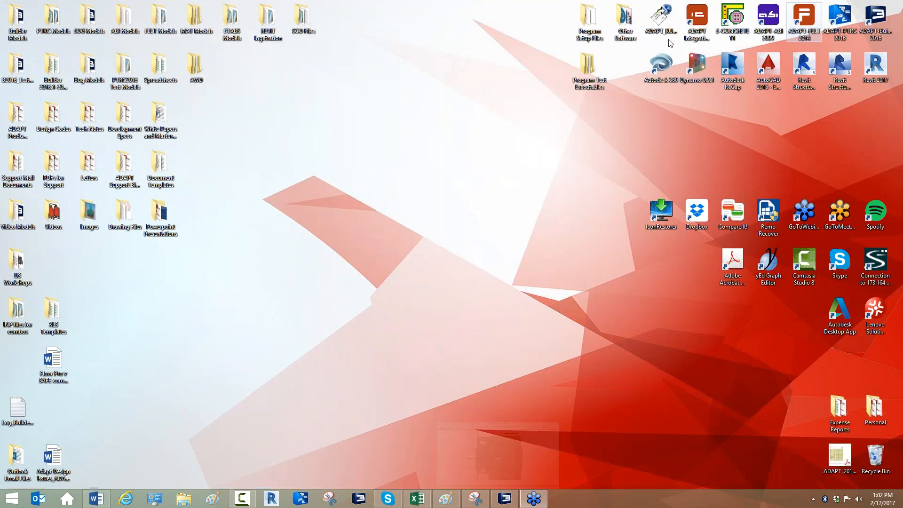
{"action": "left_click", "coordinate": [362, 499]}
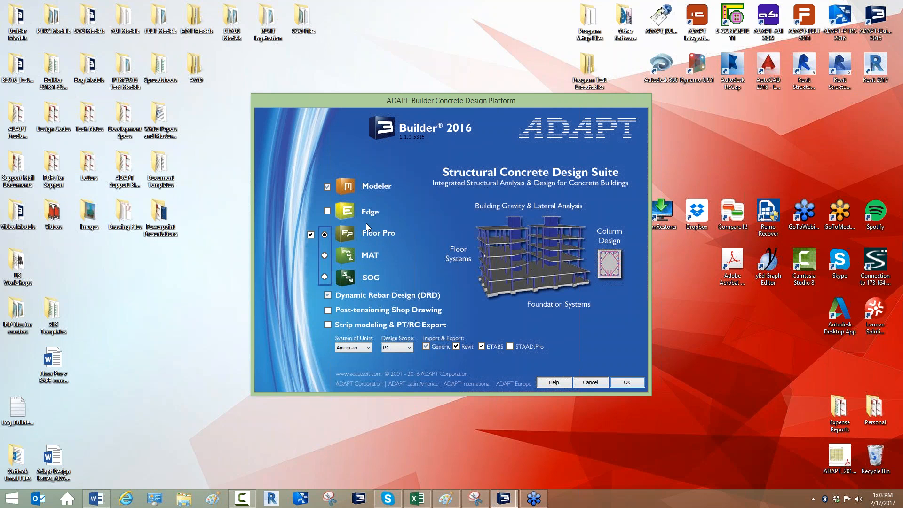
{"action": "left_click", "coordinate": [351, 348]}
{"action": "left_click", "coordinate": [387, 349]}
{"action": "left_click", "coordinate": [626, 385]}
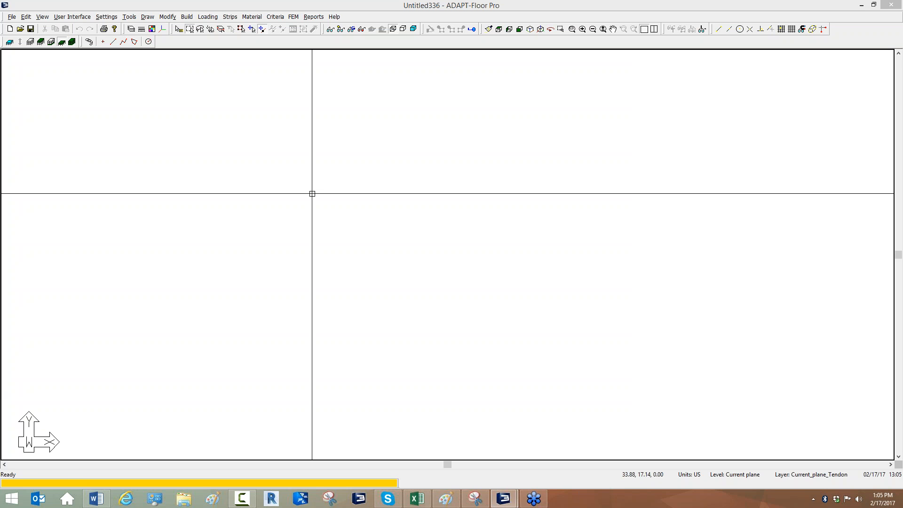
Start the Floor Wizard and define the X-direction with 3 spans, a 27.5 ft span length and an 18 in column size.
{"action": "left_click", "coordinate": [297, 169]}
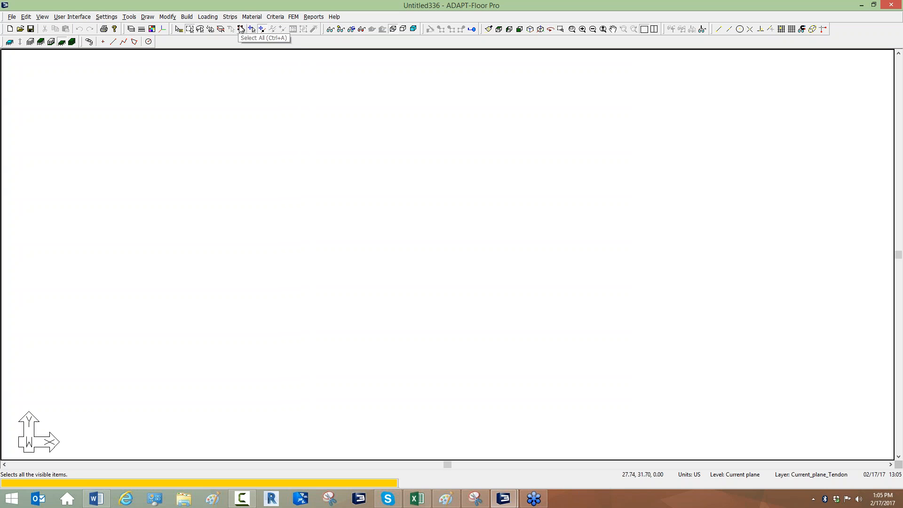
{"action": "left_click", "coordinate": [183, 17]}
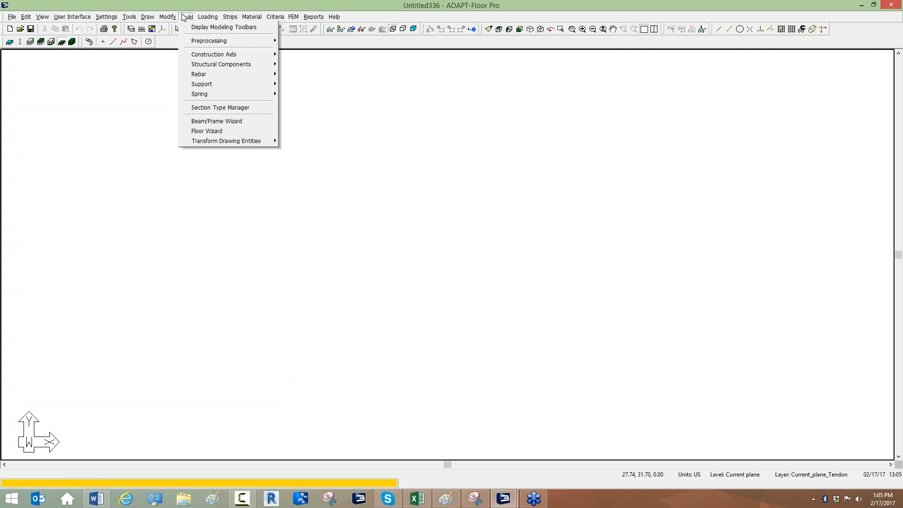
{"action": "left_click", "coordinate": [193, 131]}
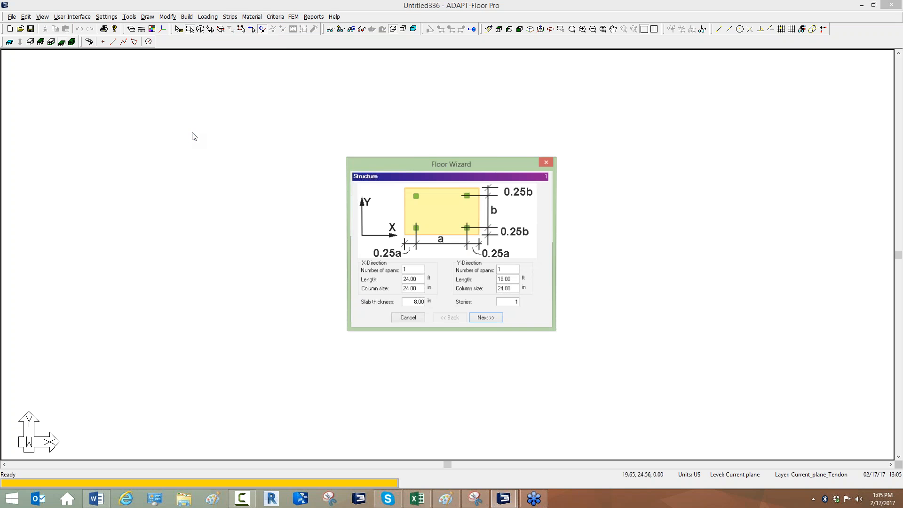
{"action": "double_click", "coordinate": [415, 269]}
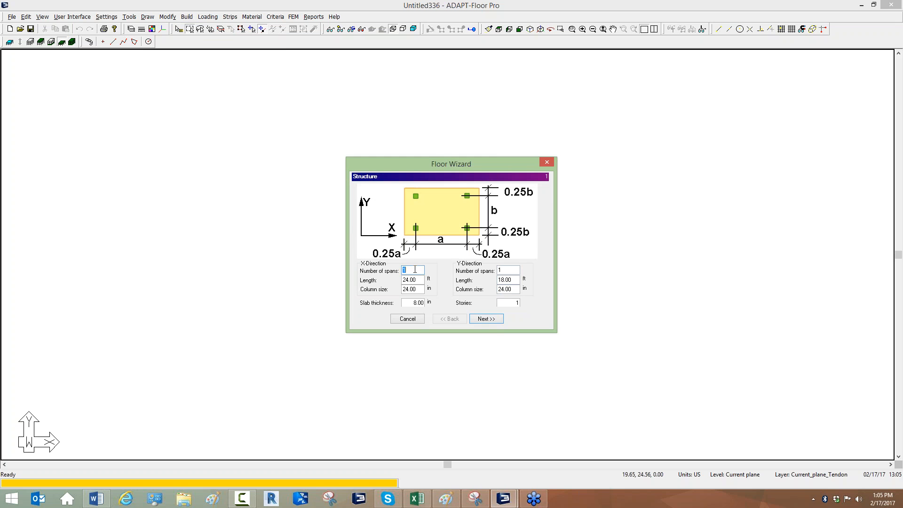
{"action": "type", "text": "3"}
{"action": "left_click_drag", "start_coordinate": [417, 280], "coordinate": [375, 278]}
{"action": "type", "text": "27.005"}
{"action": "left_click_drag", "start_coordinate": [421, 289], "coordinate": [400, 292]}
{"action": "type", "text": "18.00"}
Define the wizard's Y-direction with 4 spans and a 25 ft span length, and change its column size.
{"action": "key", "text": "Tab"}
{"action": "type", "text": "4"}
{"action": "key", "text": "Tab"}
{"action": "type", "text": "25"}
{"action": "left_click_drag", "start_coordinate": [515, 290], "coordinate": [495, 290]}
{"action": "type", "text": "3"}
Set a 10 in slab thickness, accept 0.02 ksf dead load, 0.05 ksf live load and 10 ft level heights, and generate the floor.
{"action": "double_click", "coordinate": [501, 304]}
{"action": "left_click", "coordinate": [410, 303]}
{"action": "double_click", "coordinate": [410, 303]}
{"action": "type", "text": "10"}
{"action": "left_click", "coordinate": [481, 319]}
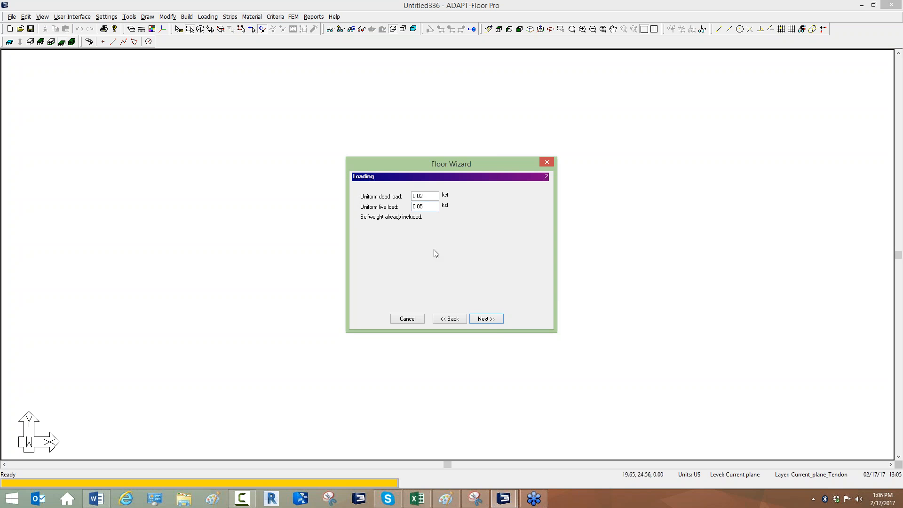
{"action": "left_click", "coordinate": [486, 319]}
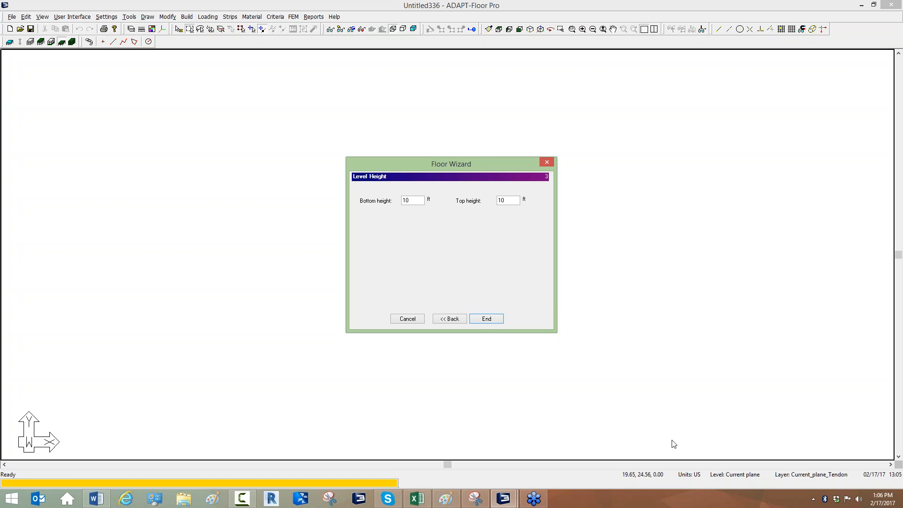
{"action": "left_click", "coordinate": [486, 319]}
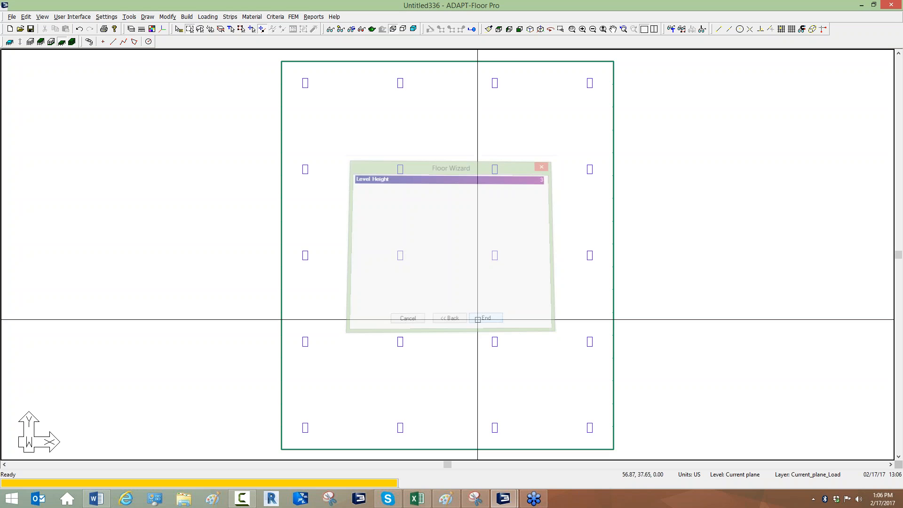
Inspect the generated floor in plan and isometric view, selecting the two patch loads above the slab in turn.
{"action": "scroll", "coordinate": [475, 141], "scroll_direction": "down", "scroll_amount": 1}
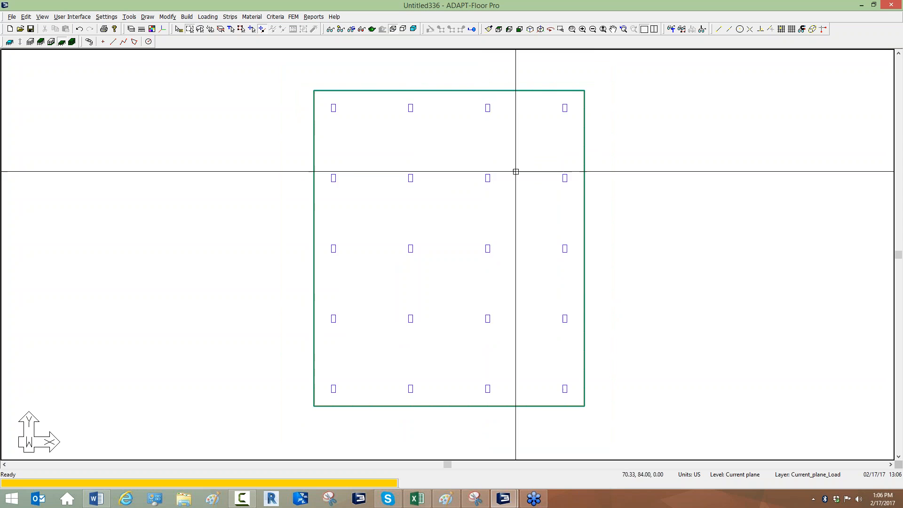
{"action": "scroll", "coordinate": [548, 169], "scroll_direction": "up", "scroll_amount": 1}
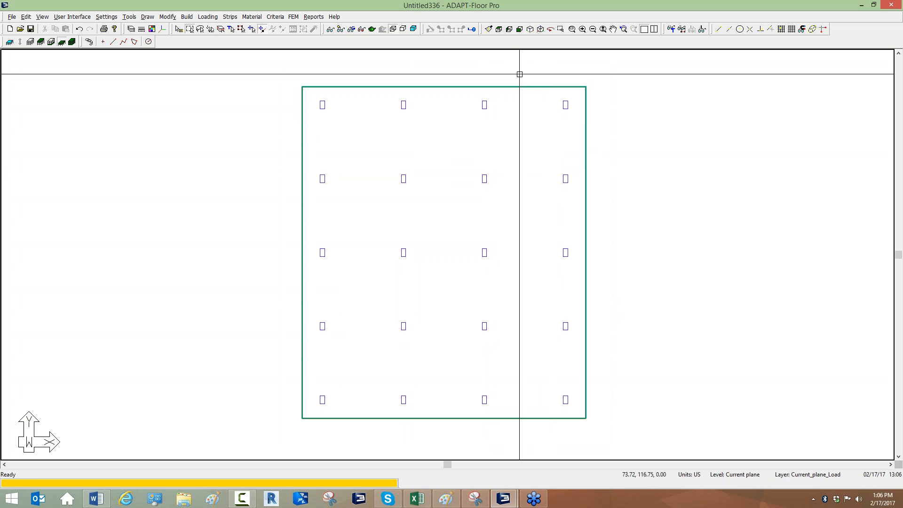
{"action": "left_click", "coordinate": [530, 29]}
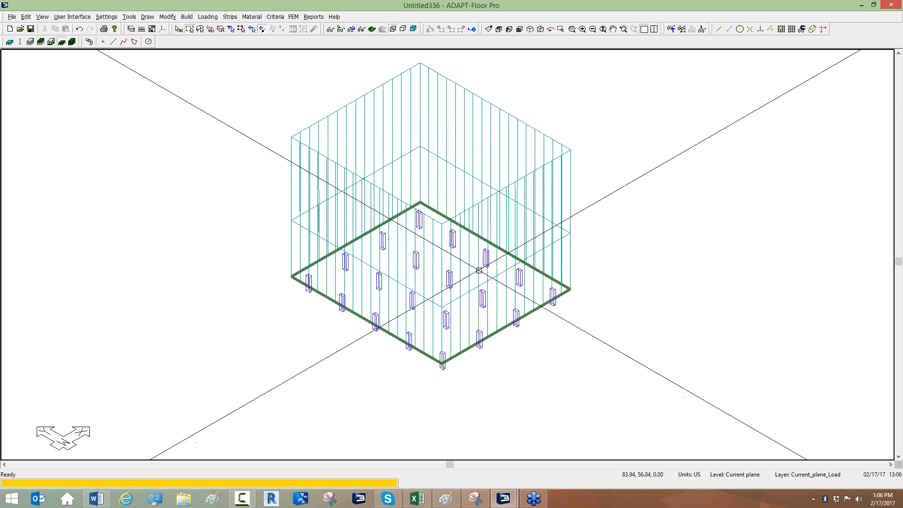
{"action": "scroll", "coordinate": [480, 270], "scroll_direction": "up", "scroll_amount": 2}
{"action": "scroll", "coordinate": [556, 167], "scroll_direction": "down", "scroll_amount": 2}
{"action": "double_click", "coordinate": [503, 88]}
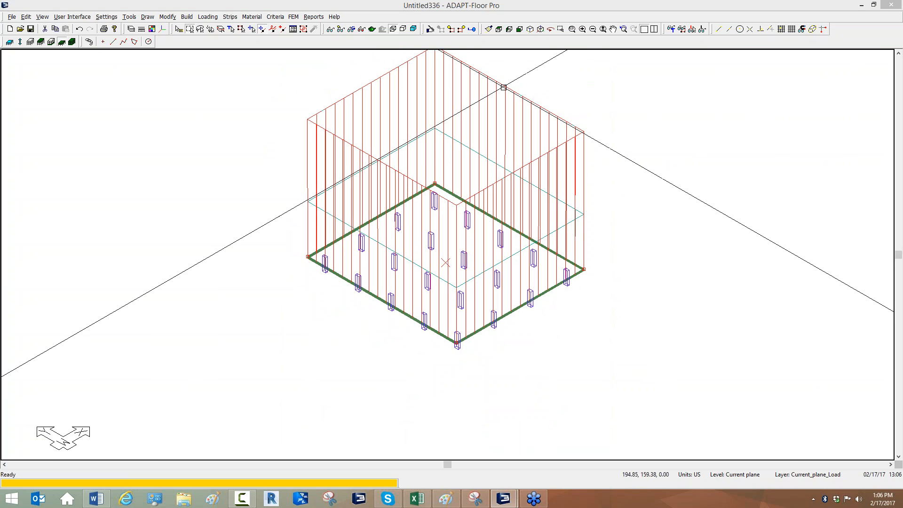
{"action": "key", "text": "Escape"}
{"action": "scroll", "coordinate": [498, 178], "scroll_direction": "up", "scroll_amount": 2}
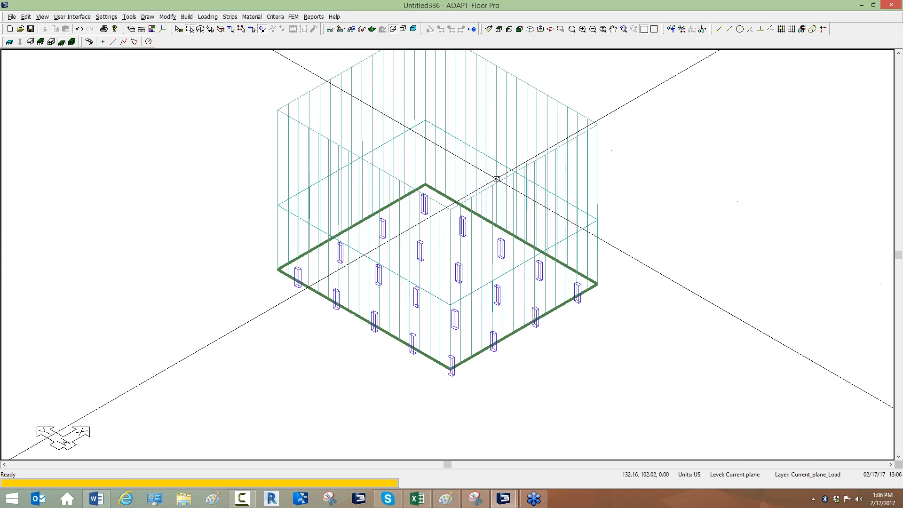
{"action": "left_click", "coordinate": [489, 154]}
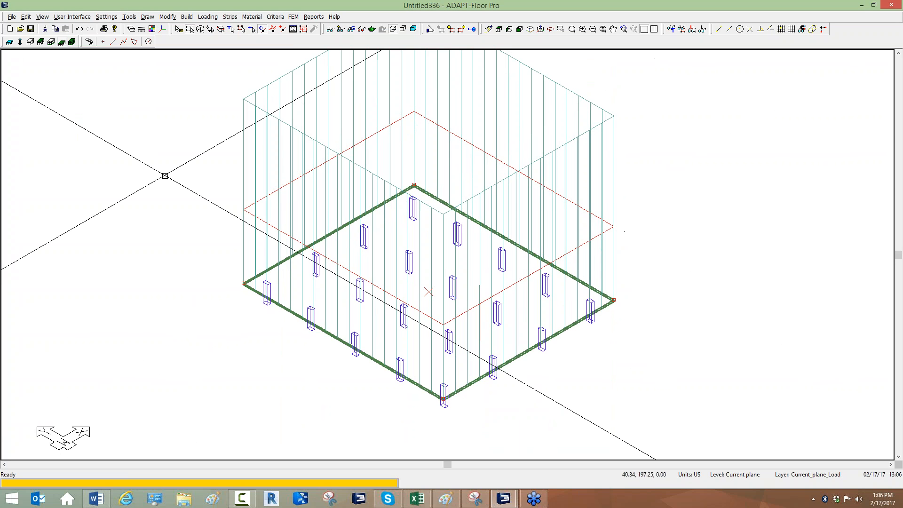
{"action": "key", "text": "Escape"}
{"action": "scroll", "coordinate": [444, 400], "scroll_direction": "up", "scroll_amount": 2}
{"action": "scroll", "coordinate": [444, 399], "scroll_direction": "down", "scroll_amount": 3}
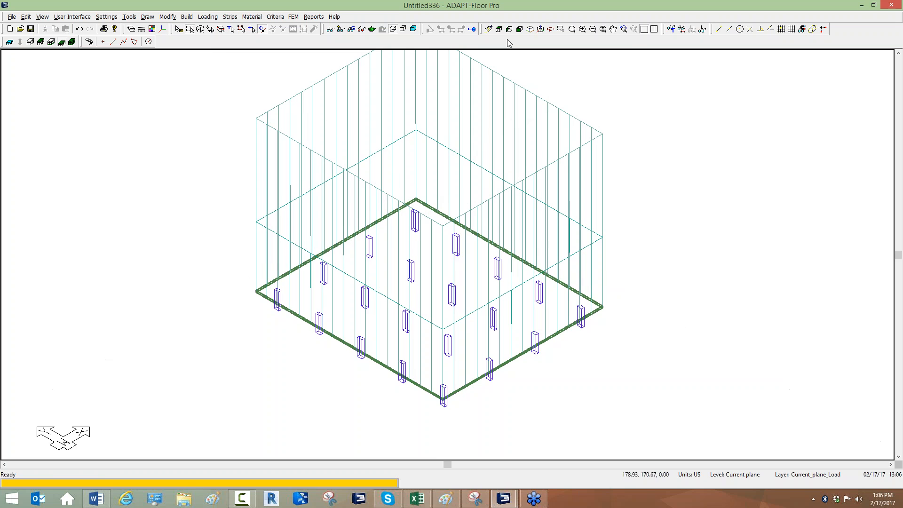
Show the model in front elevation and examine the slab and columns against the top, current and bottom planes.
{"action": "left_click", "coordinate": [520, 29]}
{"action": "scroll", "coordinate": [511, 249], "scroll_direction": "down", "scroll_amount": 2}
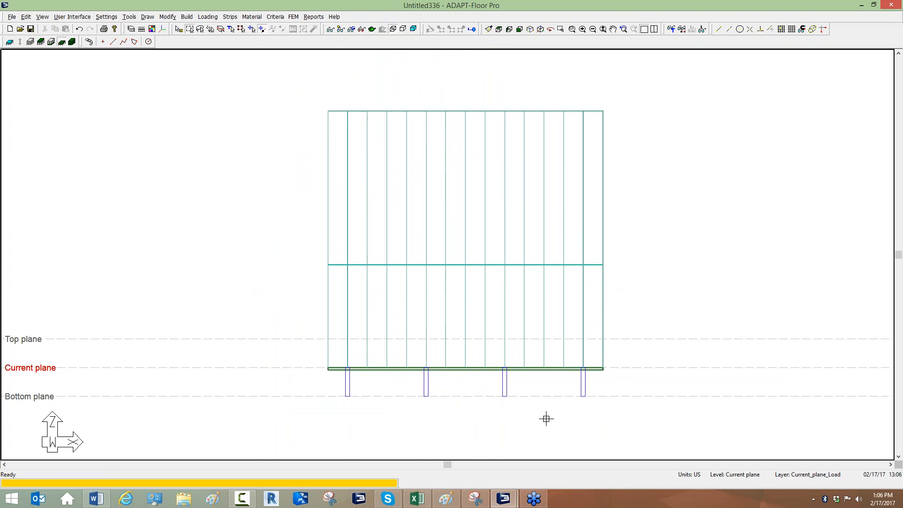
{"action": "middle_click_drag", "start_coordinate": [546, 419], "coordinate": [535, 350]}
{"action": "scroll", "coordinate": [445, 370], "scroll_direction": "up", "scroll_amount": 3}
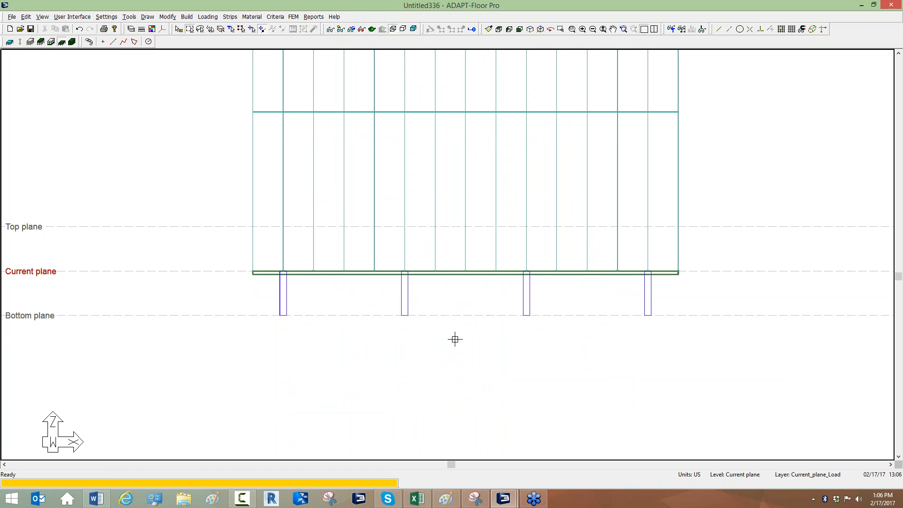
{"action": "scroll", "coordinate": [468, 339], "scroll_direction": "down", "scroll_amount": 1}
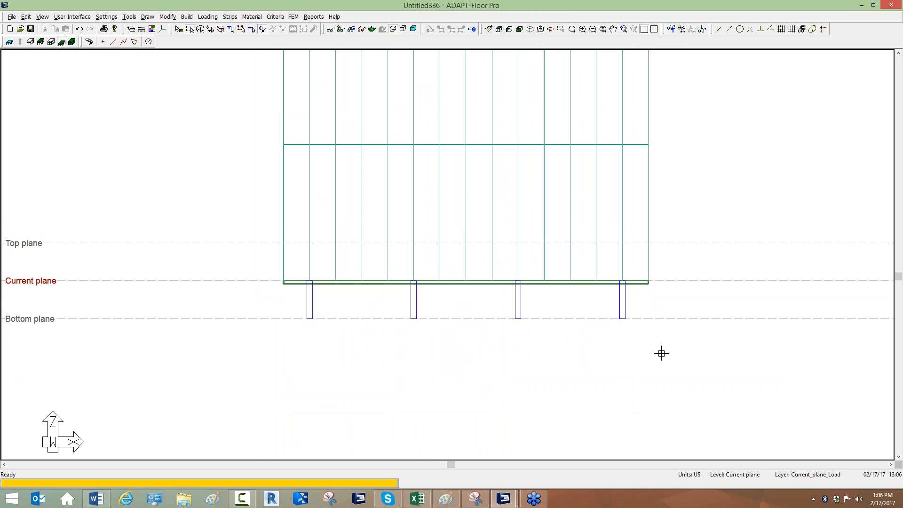
Select all columns below the slab, float the Story Mgr. toolbar, and copy the columns up 1 time to the existing planes.
{"action": "left_click_drag", "start_coordinate": [688, 348], "coordinate": [281, 298]}
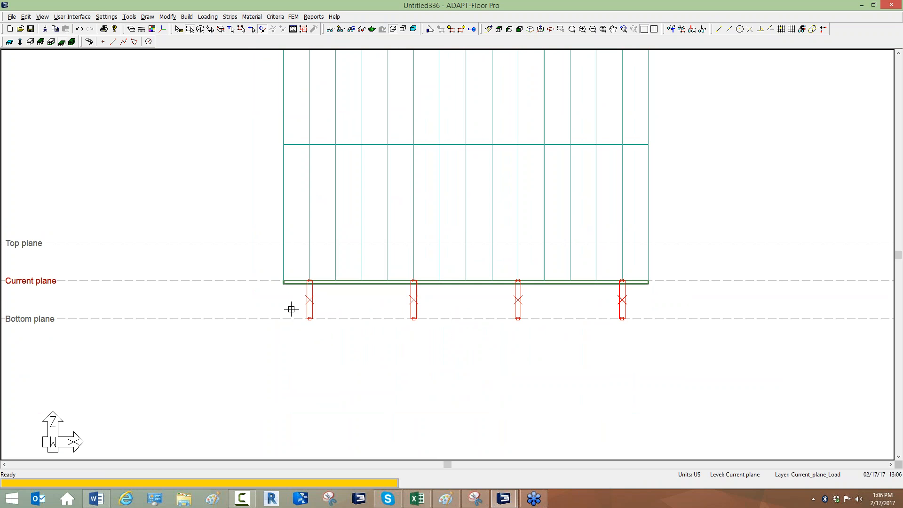
{"action": "left_click", "coordinate": [406, 337]}
{"action": "left_click_drag", "start_coordinate": [661, 337], "coordinate": [246, 293]}
{"action": "left_click_drag", "start_coordinate": [3, 46], "coordinate": [94, 97]}
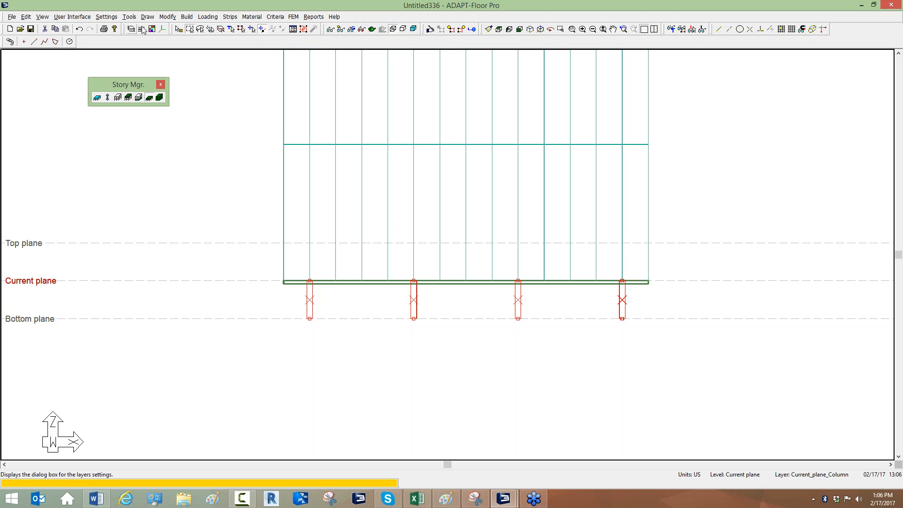
{"action": "left_click", "coordinate": [168, 17]}
{"action": "mouse_move", "coordinate": [171, 29]}
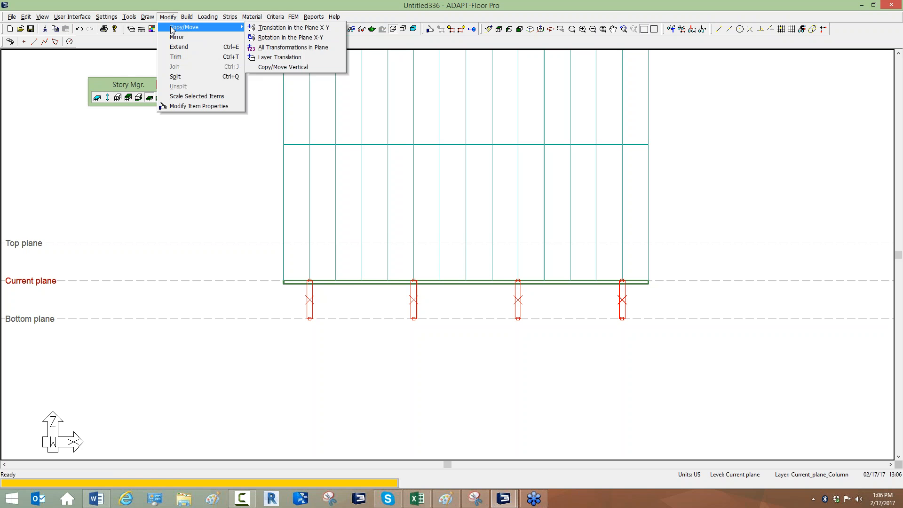
{"action": "left_click", "coordinate": [278, 66]}
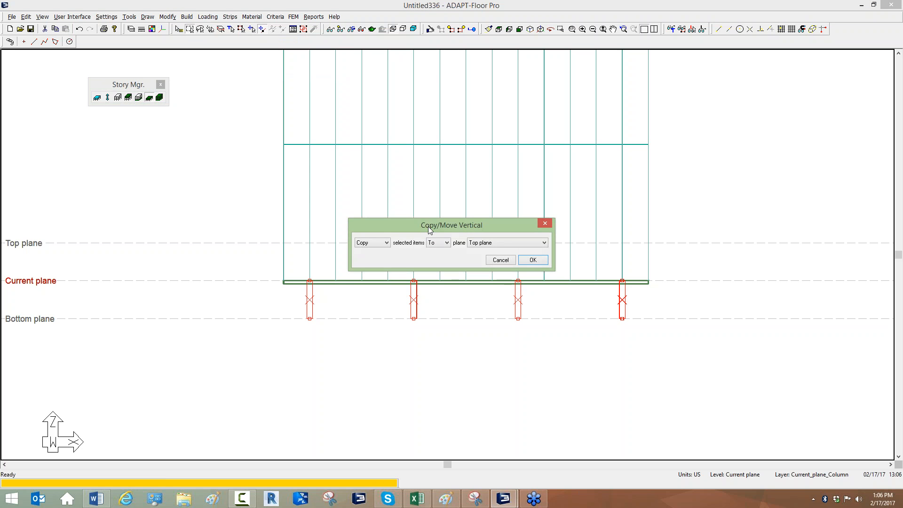
{"action": "left_click", "coordinate": [437, 243]}
{"action": "left_click", "coordinate": [439, 258]}
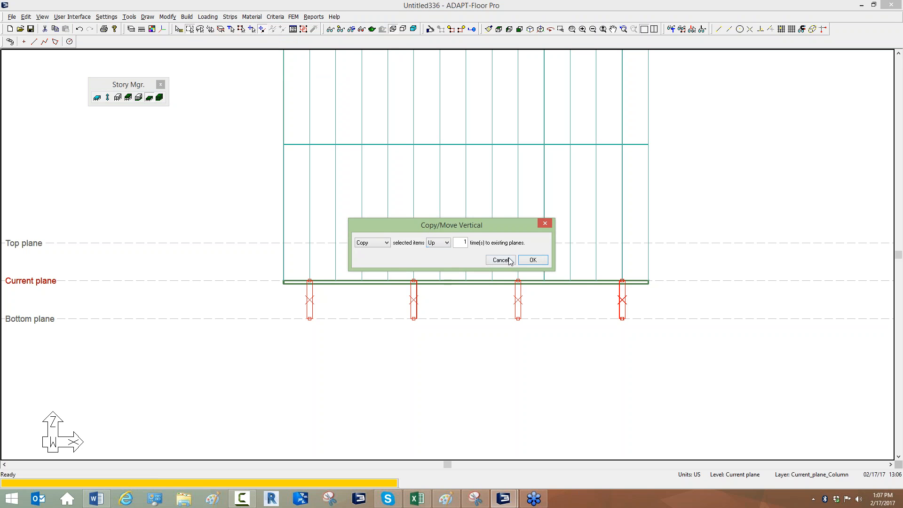
{"action": "left_click", "coordinate": [533, 260]}
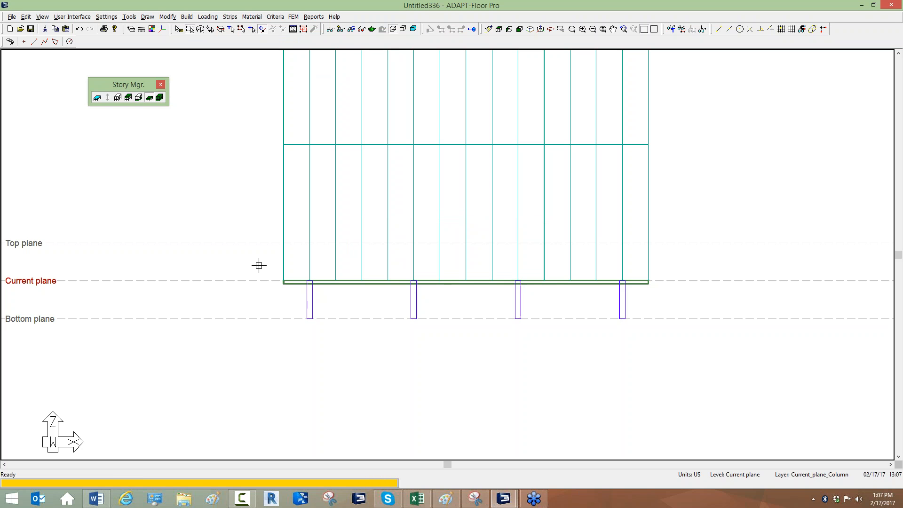
Check the model after the column copy in elevation, isometric and top plan view.
{"action": "scroll", "coordinate": [275, 280], "scroll_direction": "down", "scroll_amount": 1}
{"action": "scroll", "coordinate": [315, 295], "scroll_direction": "up", "scroll_amount": 1}
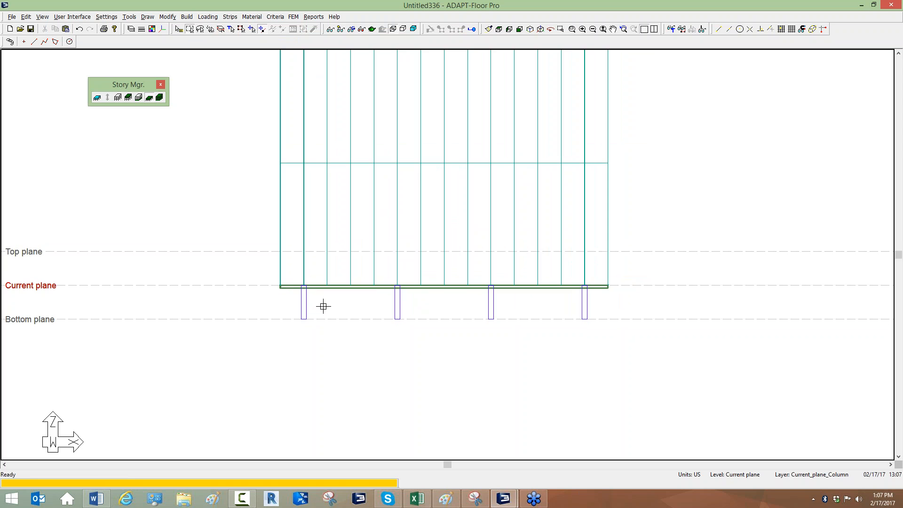
{"action": "scroll", "coordinate": [324, 307], "scroll_direction": "down", "scroll_amount": 1}
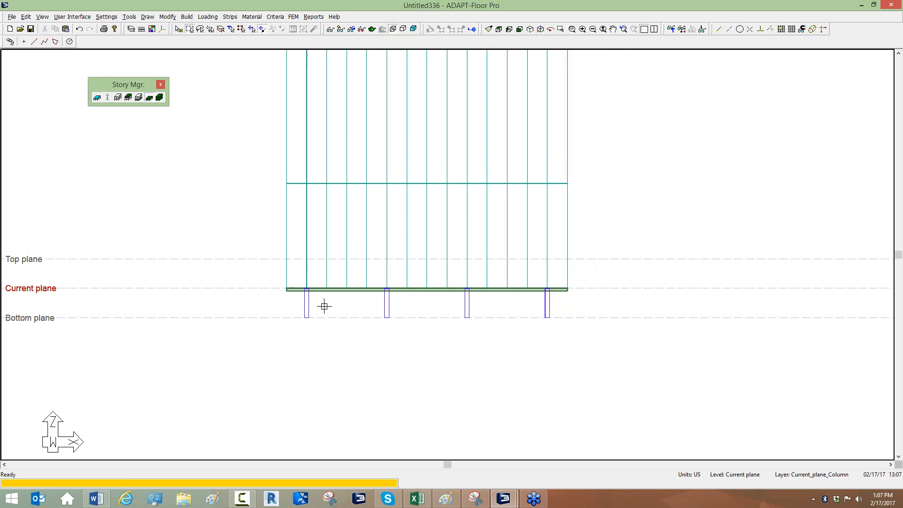
{"action": "left_click", "coordinate": [530, 29]}
{"action": "scroll", "coordinate": [454, 202], "scroll_direction": "down", "scroll_amount": 1}
{"action": "scroll", "coordinate": [551, 364], "scroll_direction": "up", "scroll_amount": 3}
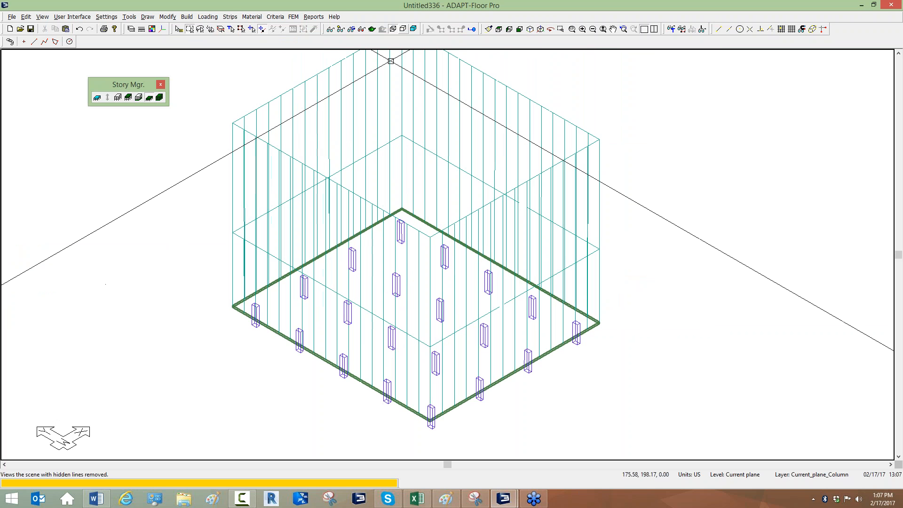
{"action": "left_click", "coordinate": [500, 29]}
{"action": "scroll", "coordinate": [448, 149], "scroll_direction": "down", "scroll_amount": 1}
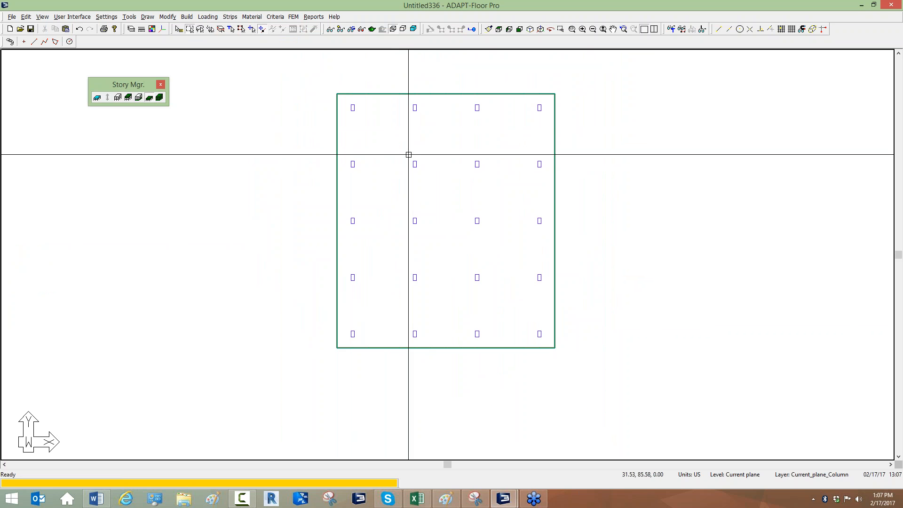
Turn on the display of support lines in both the X and Y span directions.
{"action": "left_click", "coordinate": [331, 29]}
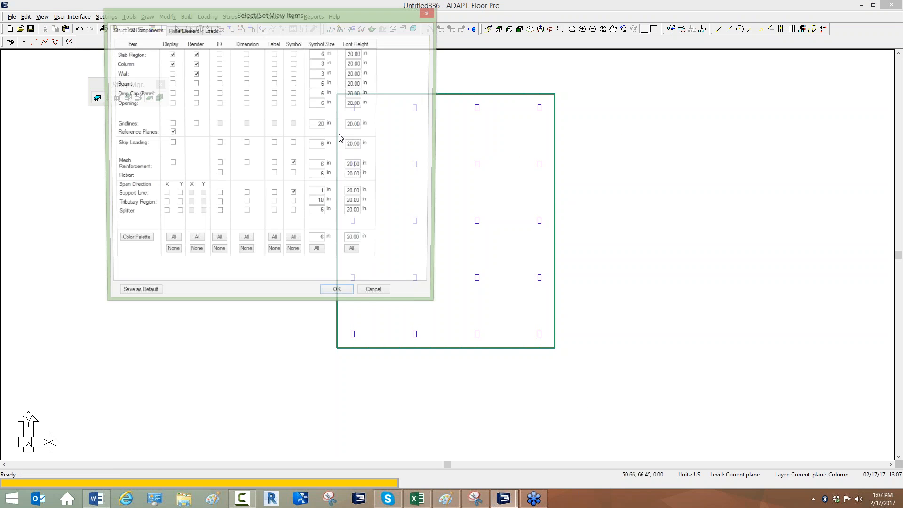
{"action": "left_click", "coordinate": [164, 195]}
{"action": "left_click", "coordinate": [178, 195]}
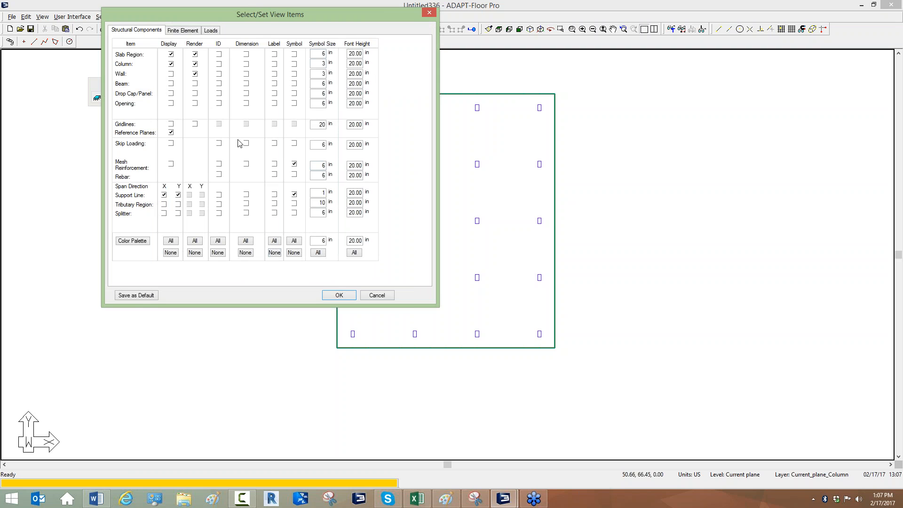
{"action": "left_click_drag", "start_coordinate": [355, 16], "coordinate": [351, 87]}
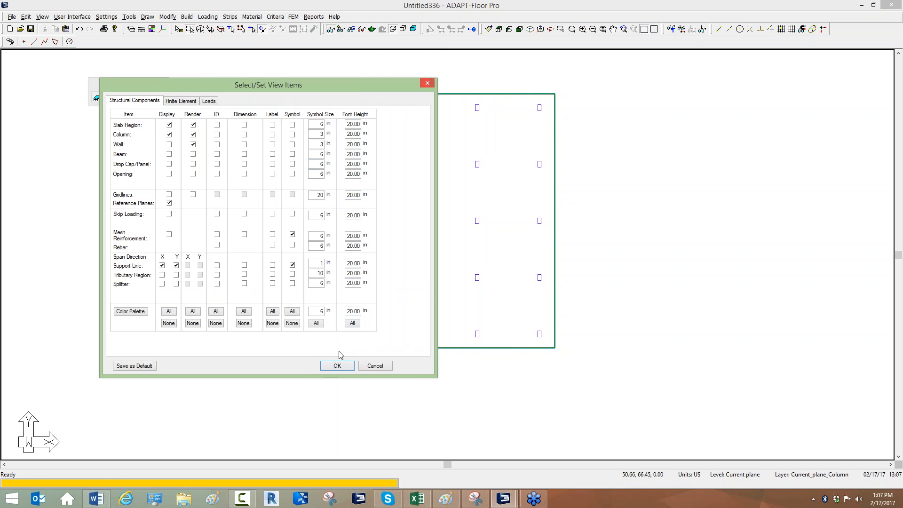
{"action": "left_click", "coordinate": [337, 367]}
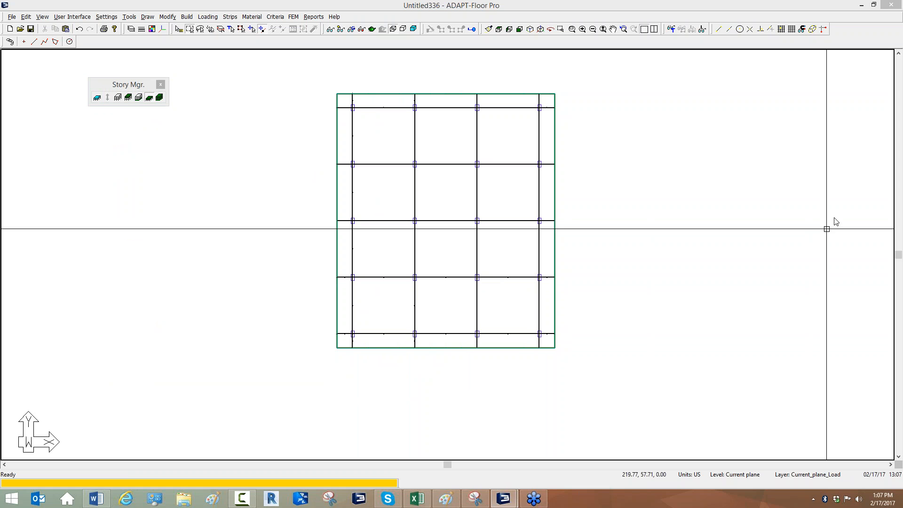
{"action": "left_click", "coordinate": [832, 251]}
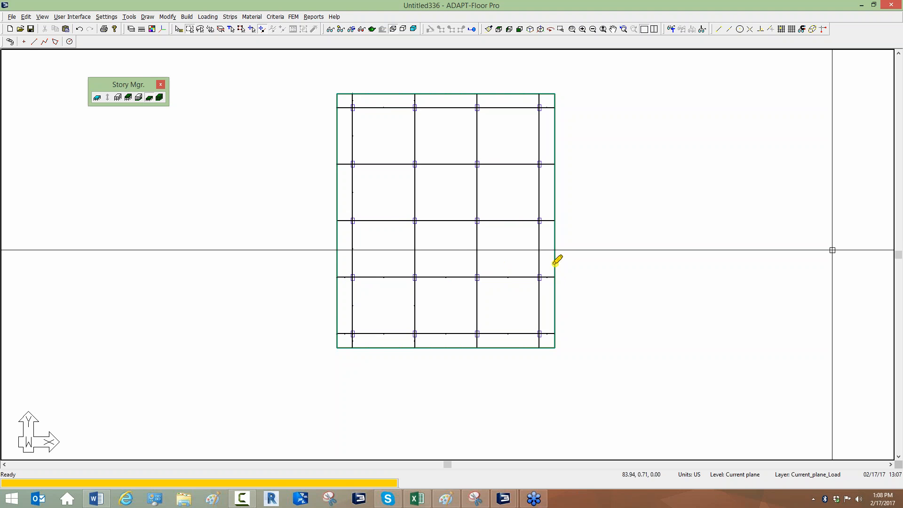
{"action": "mouse_move", "coordinate": [556, 264]}
{"action": "left_mouse_down"}
{"action": "mouse_move", "coordinate": [339, 264]}
{"action": "mouse_move", "coordinate": [451, 287]}
{"action": "mouse_move", "coordinate": [555, 292]}
{"action": "left_mouse_up"}
{"action": "left_click", "coordinate": [334, 290]}
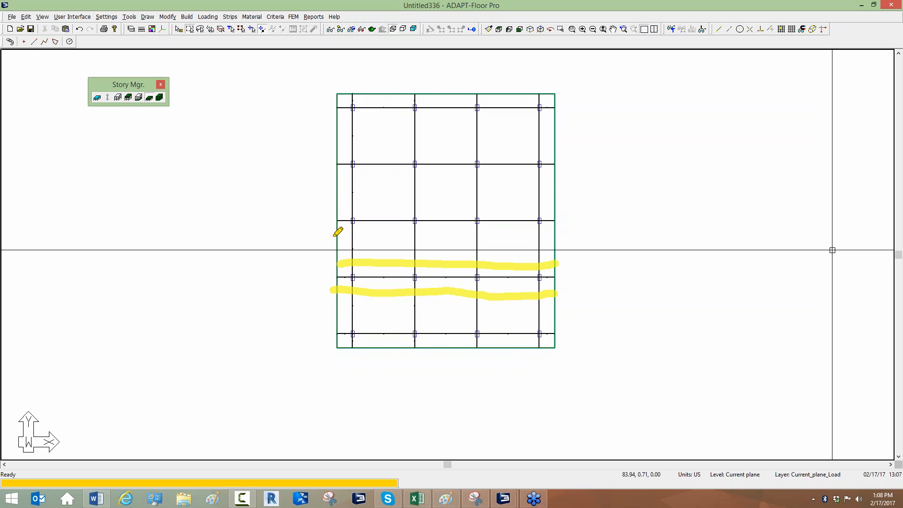
{"action": "left_click_drag", "start_coordinate": [335, 236], "coordinate": [559, 239]}
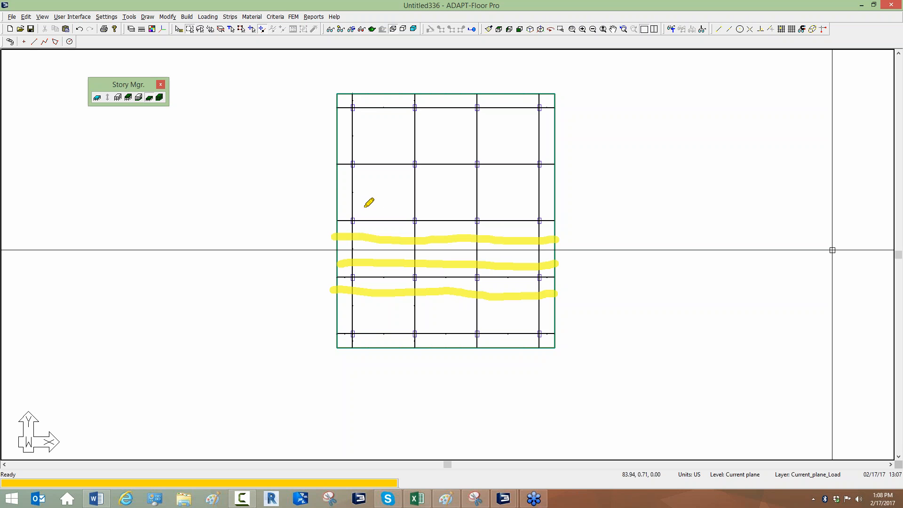
{"action": "left_click_drag", "start_coordinate": [339, 206], "coordinate": [551, 208]}
{"action": "mouse_move", "coordinate": [556, 239]}
{"action": "left_mouse_down"}
{"action": "mouse_move", "coordinate": [502, 258]}
{"action": "mouse_move", "coordinate": [374, 259]}
{"action": "left_mouse_up"}
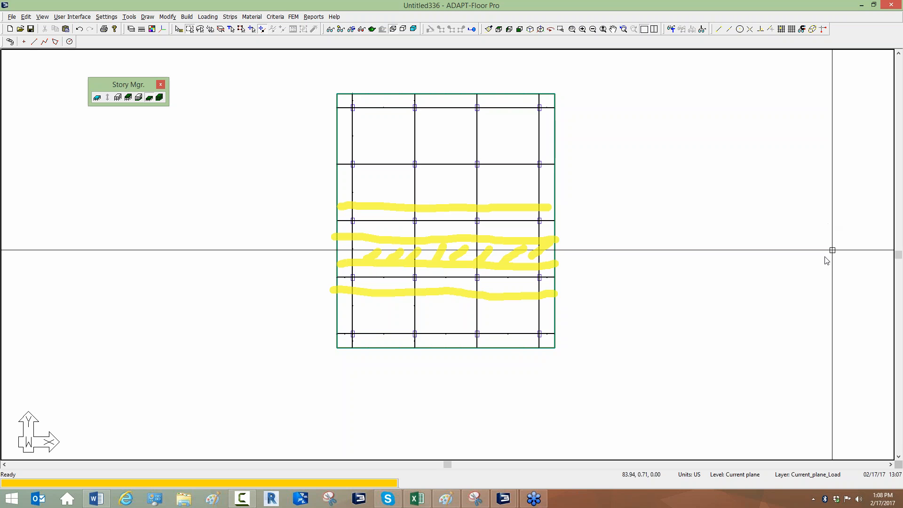
{"action": "left_click", "coordinate": [825, 275]}
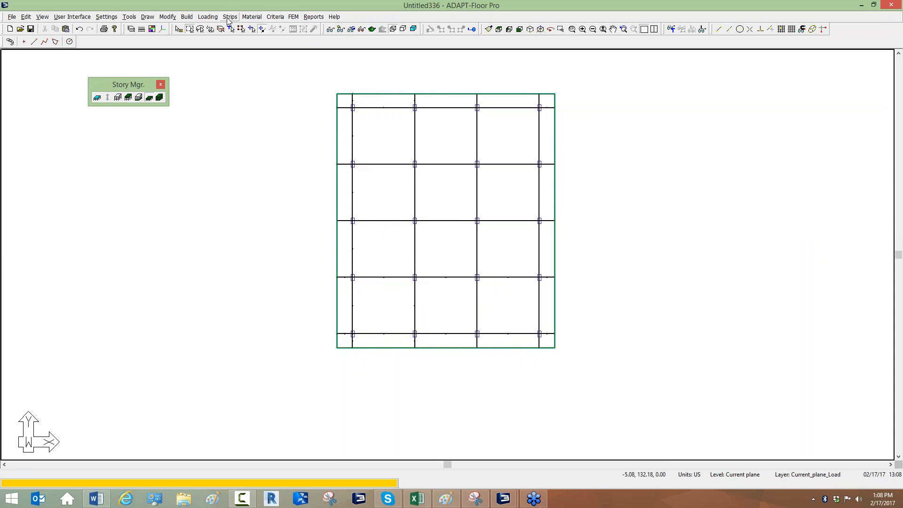
Check in the two-way slab criteria's analysis/design options that the column strip/middle strip option is set to Yes.
{"action": "left_click", "coordinate": [270, 17]}
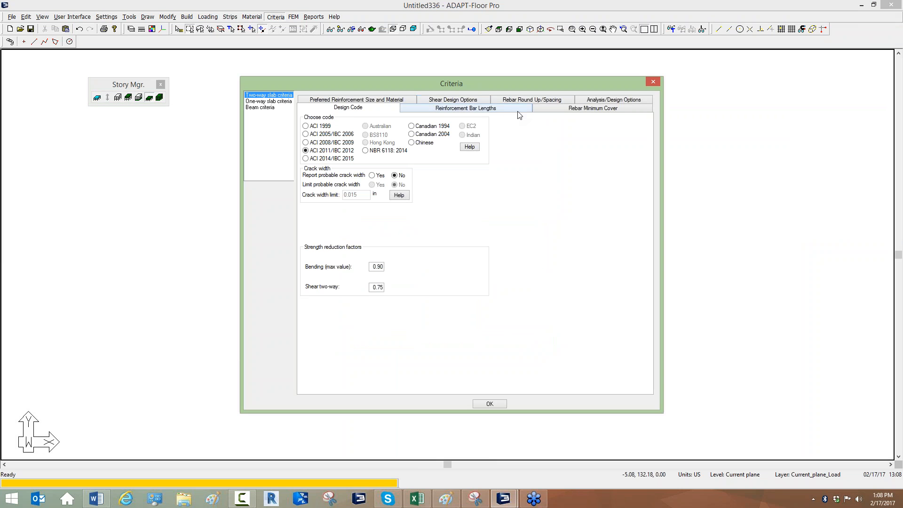
{"action": "left_click", "coordinate": [595, 101]}
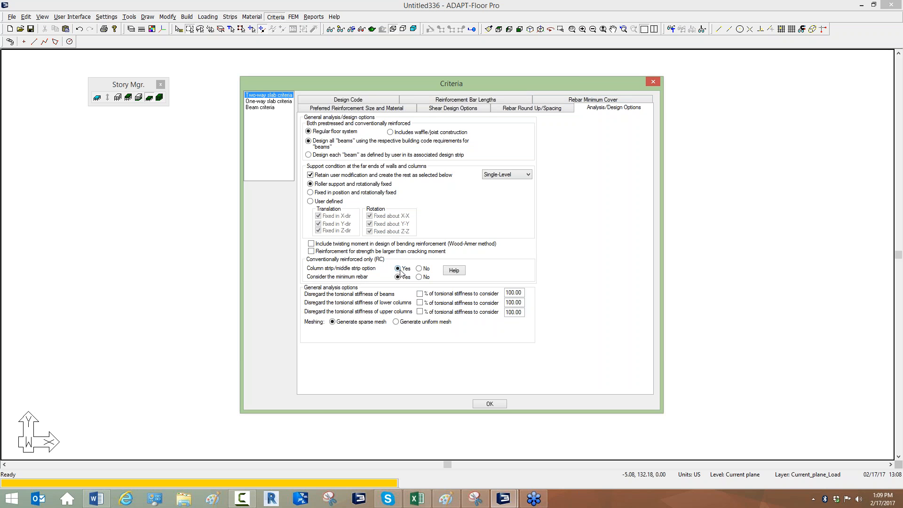
{"action": "left_click", "coordinate": [490, 405]}
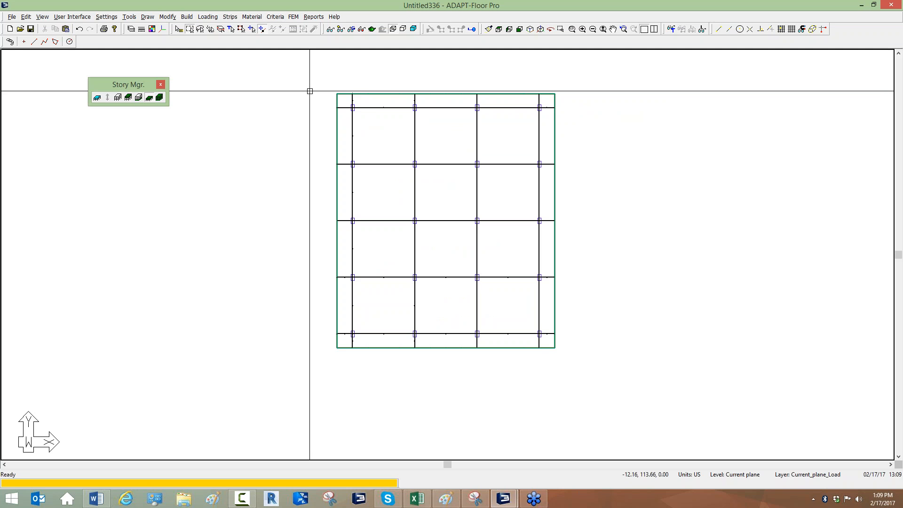
Generate the design sections automatically for the whole slab, regenerating the tributaries.
{"action": "left_click", "coordinate": [229, 17]}
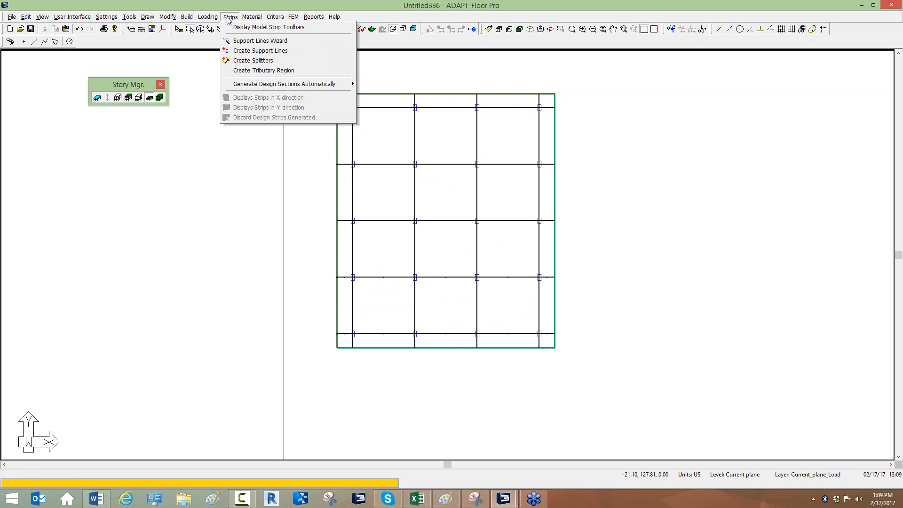
{"action": "mouse_move", "coordinate": [244, 84]}
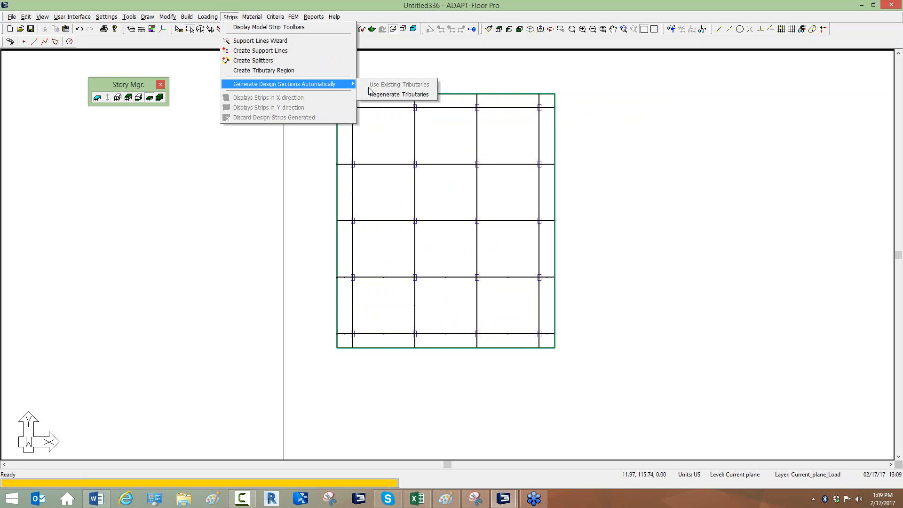
{"action": "left_click", "coordinate": [374, 93]}
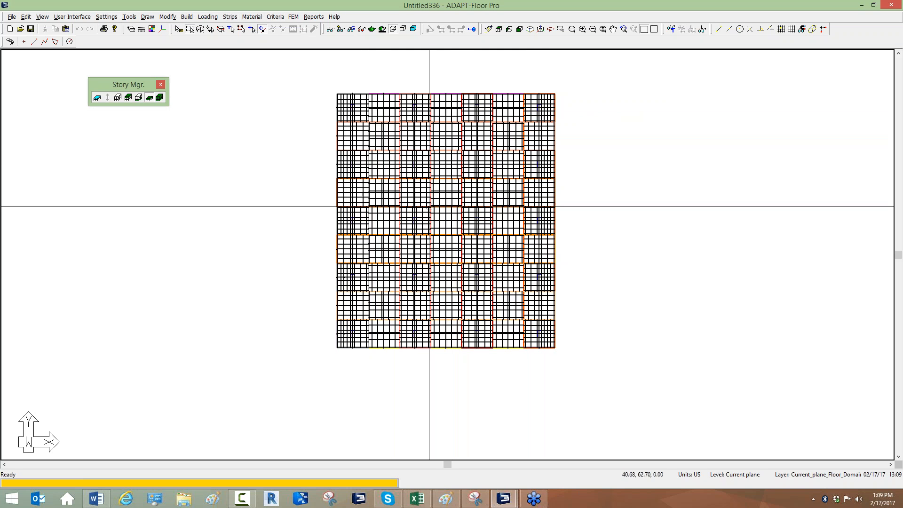
{"action": "middle_click_drag", "start_coordinate": [297, 213], "coordinate": [284, 228]}
{"action": "scroll", "coordinate": [409, 240], "scroll_direction": "up", "scroll_amount": 2}
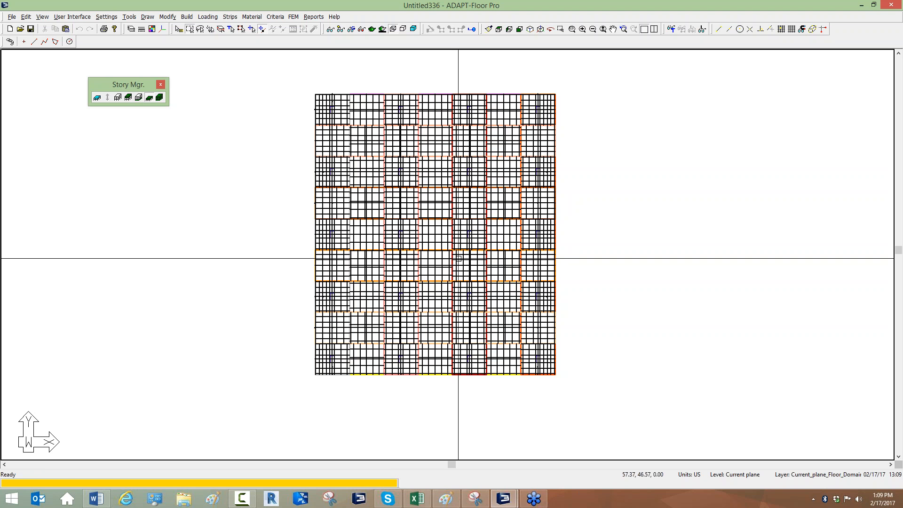
Hide the Y-direction support lines so only the X-direction design strips are displayed.
{"action": "left_click", "coordinate": [331, 30]}
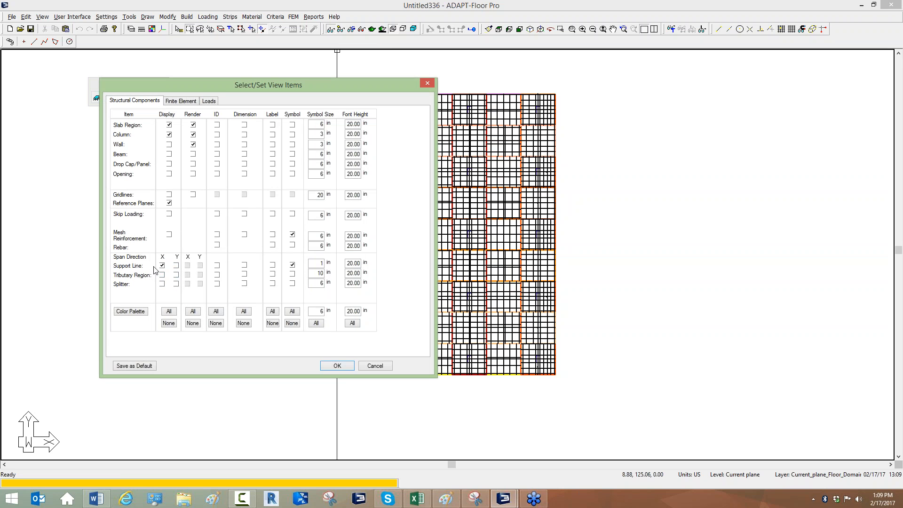
{"action": "left_click", "coordinate": [337, 365]}
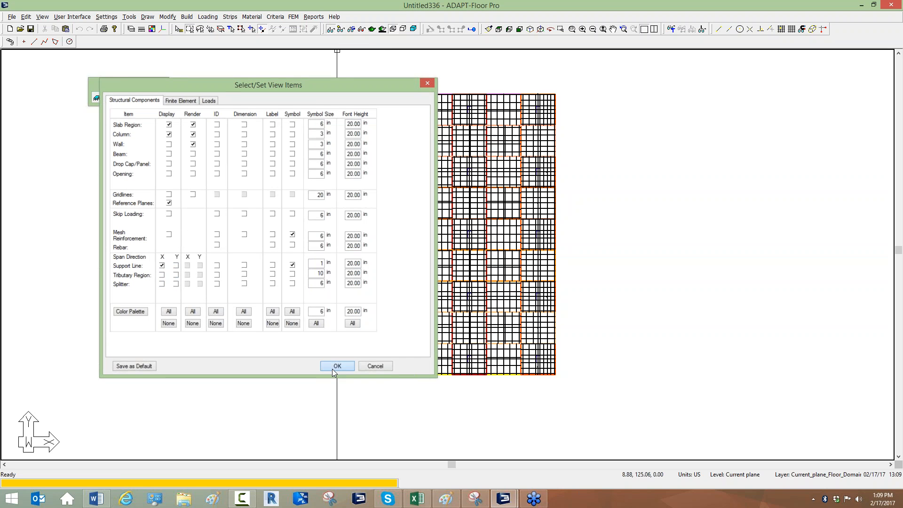
{"action": "scroll", "coordinate": [350, 152], "scroll_direction": "up", "scroll_amount": 1}
Select the upper four X-direction column and middle strips in turn to examine their design sections.
{"action": "left_click", "coordinate": [368, 105]}
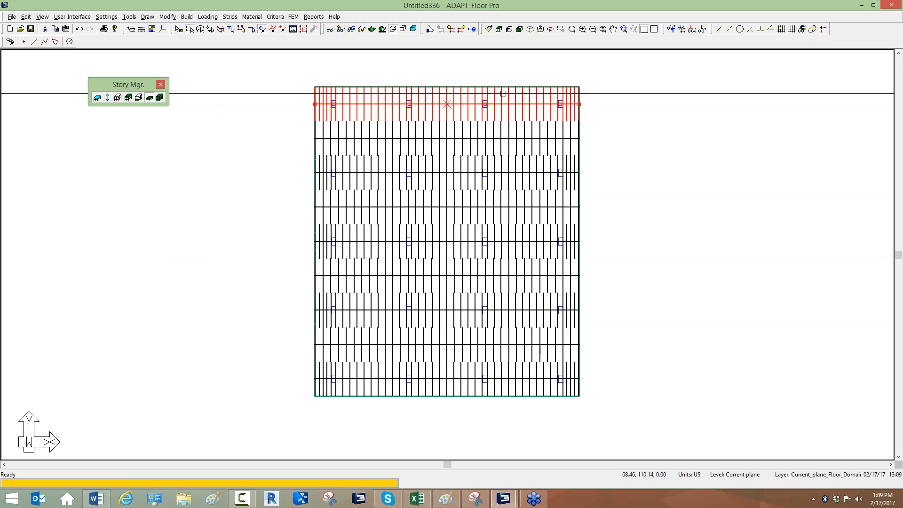
{"action": "left_click", "coordinate": [377, 138]}
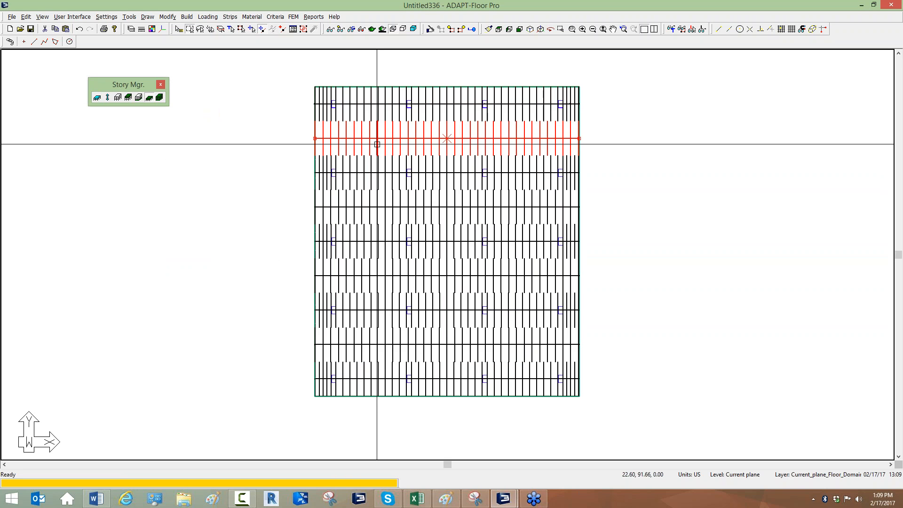
{"action": "left_click", "coordinate": [376, 169]}
{"action": "left_click", "coordinate": [376, 206]}
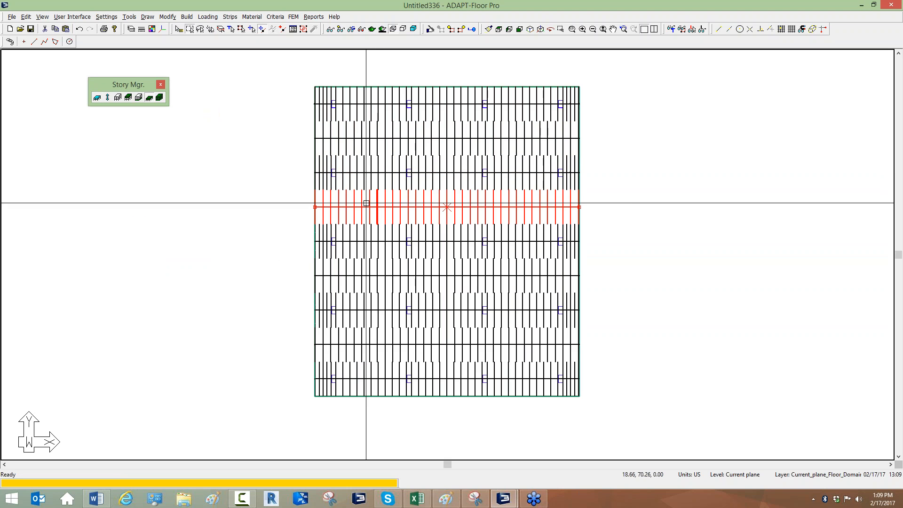
{"action": "left_click", "coordinate": [592, 207]}
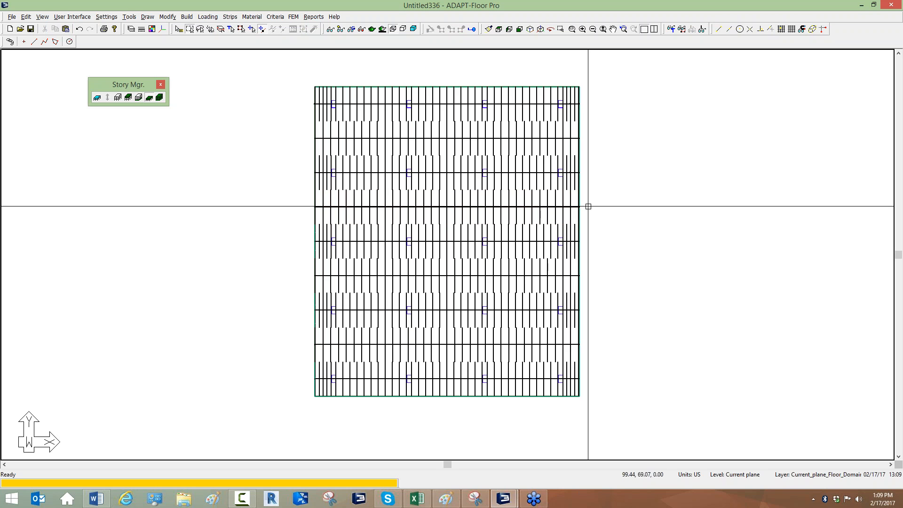
Move the right end of the middle strip's support line between the second and third column rows inward to about 82.4, 67.5.
{"action": "left_click", "coordinate": [567, 206]}
{"action": "scroll", "coordinate": [567, 205], "scroll_direction": "up", "scroll_amount": 3}
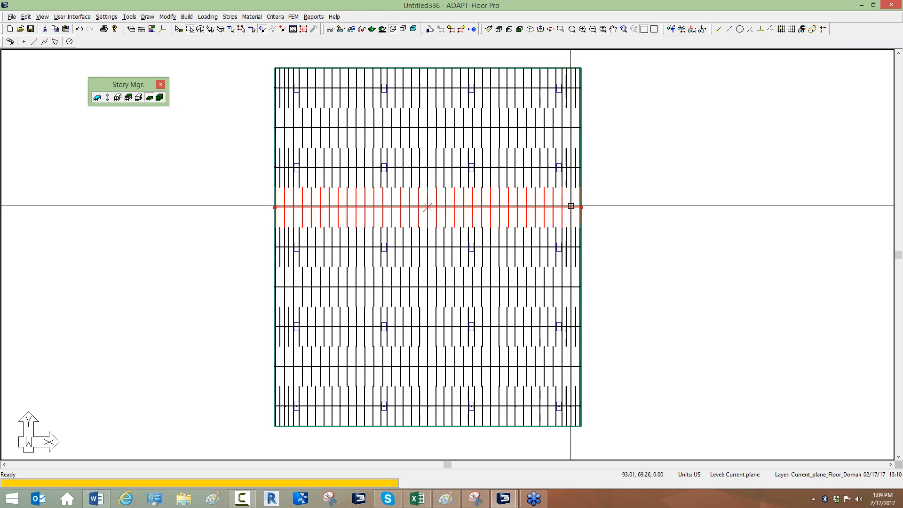
{"action": "left_click", "coordinate": [580, 207]}
{"action": "left_click", "coordinate": [538, 210]}
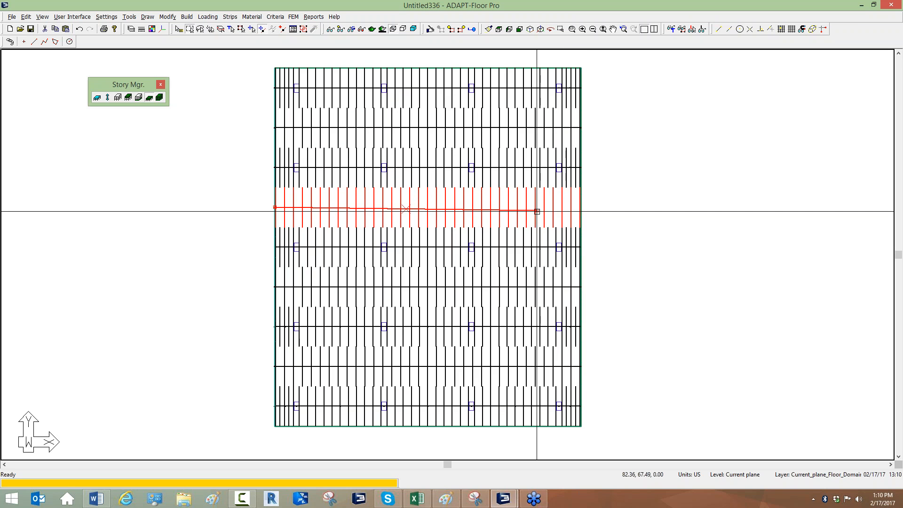
Regenerate the tributaries and automatic design sections after the support line edit.
{"action": "left_click", "coordinate": [231, 16]}
{"action": "mouse_move", "coordinate": [244, 84]}
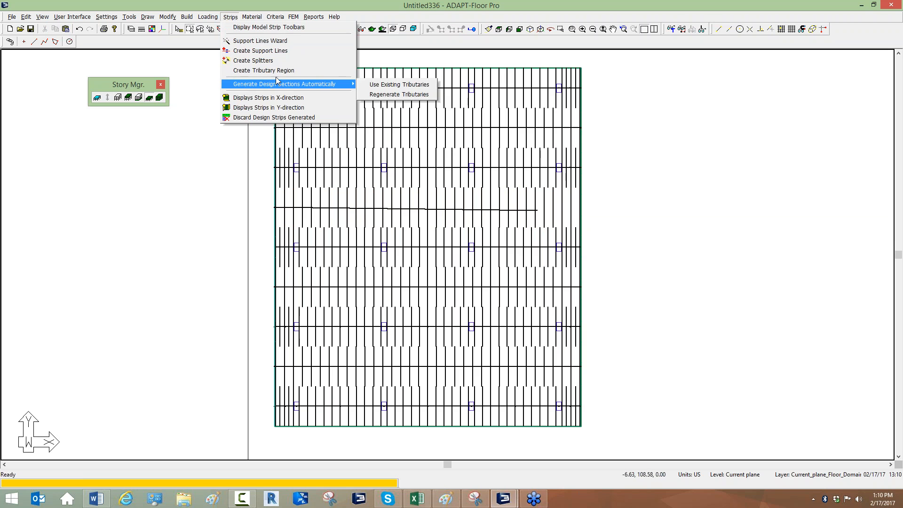
{"action": "left_click", "coordinate": [370, 94]}
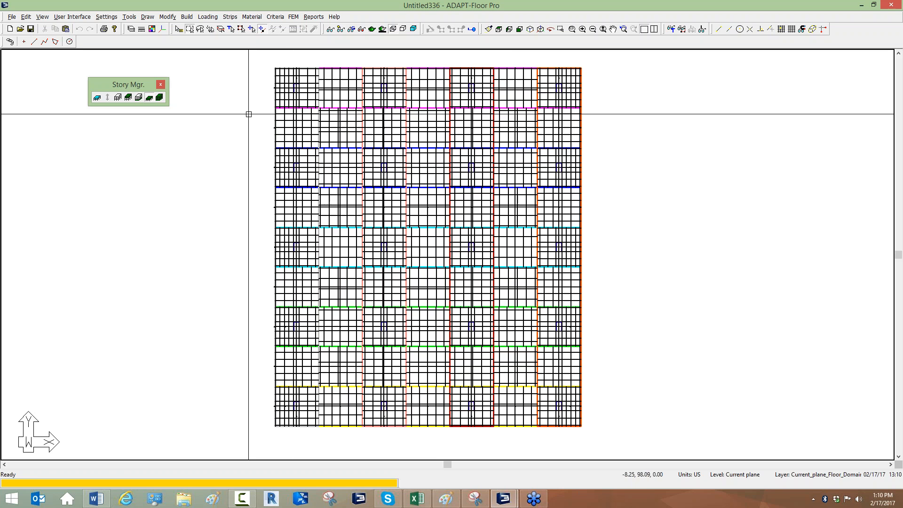
Add the Support Line Results/Scale toolbar and display only the X-direction design strips.
{"action": "left_click", "coordinate": [338, 32]}
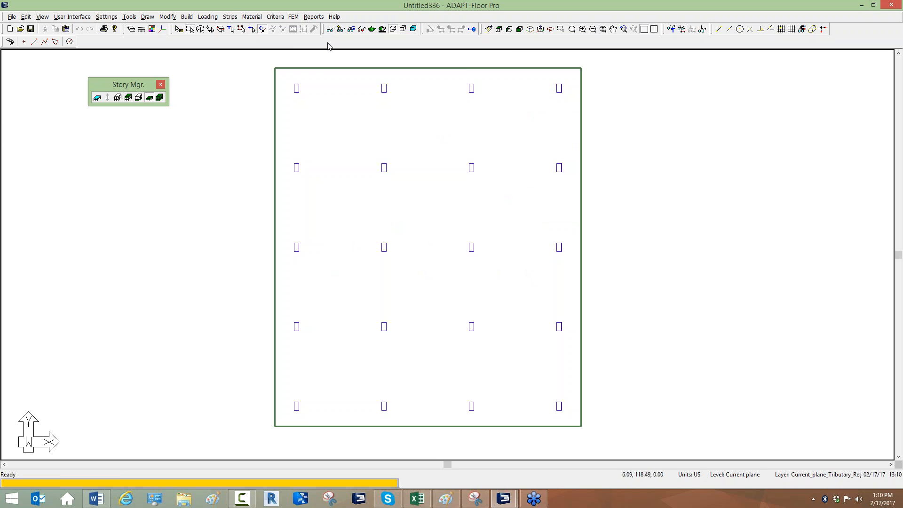
{"action": "right_click", "coordinate": [329, 43]}
{"action": "left_click", "coordinate": [345, 306]}
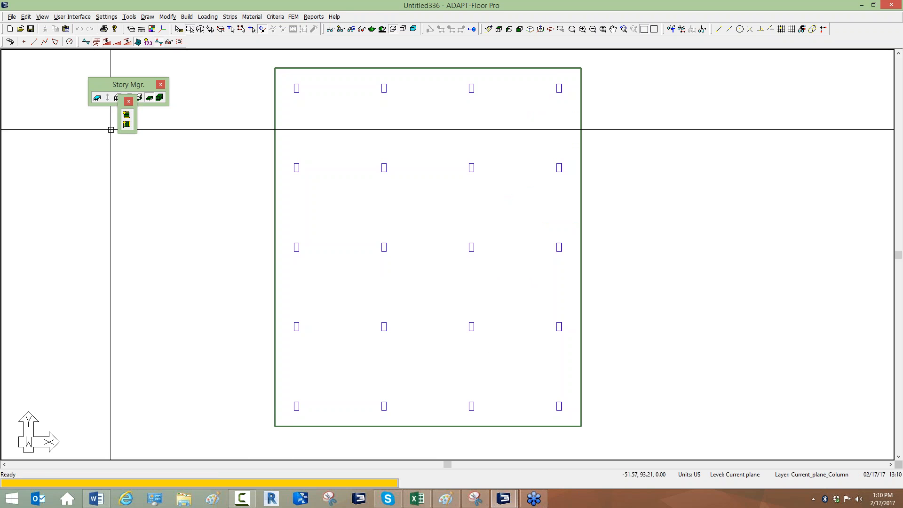
{"action": "left_click", "coordinate": [127, 125]}
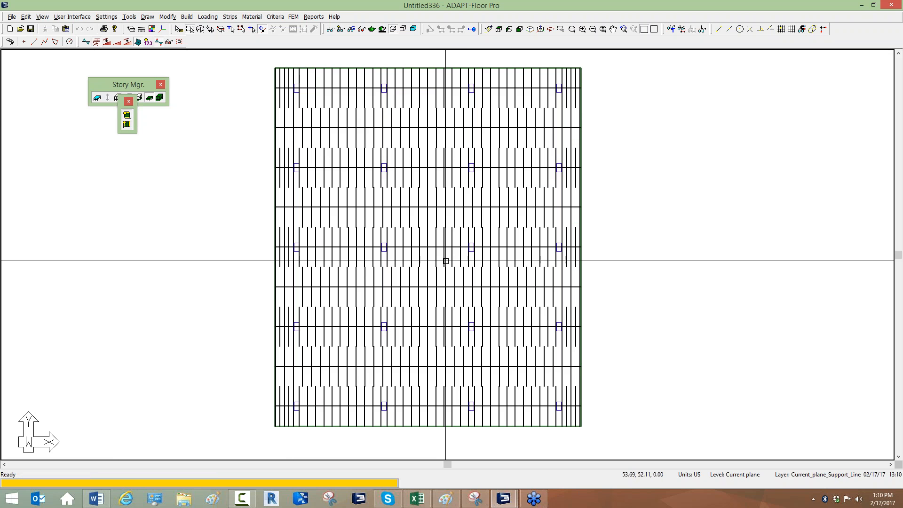
Select the two central X-direction middle strips to examine their restored support lines and sections, then clear the selection.
{"action": "left_click", "coordinate": [446, 208]}
{"action": "left_click", "coordinate": [445, 284]}
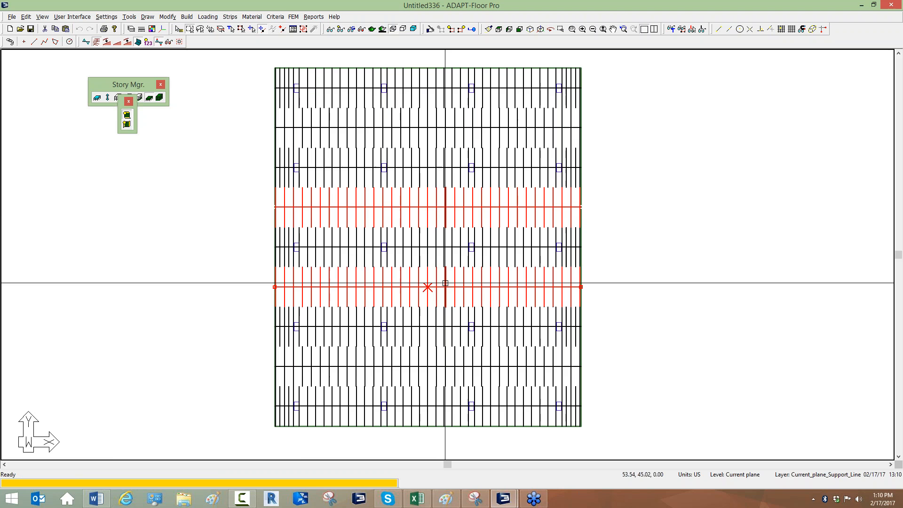
{"action": "left_click", "coordinate": [439, 202]}
{"action": "left_click", "coordinate": [436, 204]}
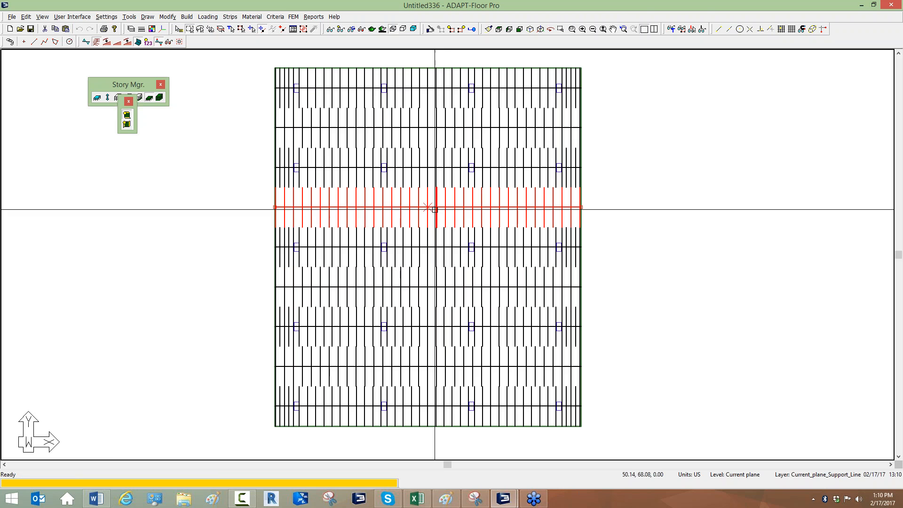
{"action": "key", "text": "Escape"}
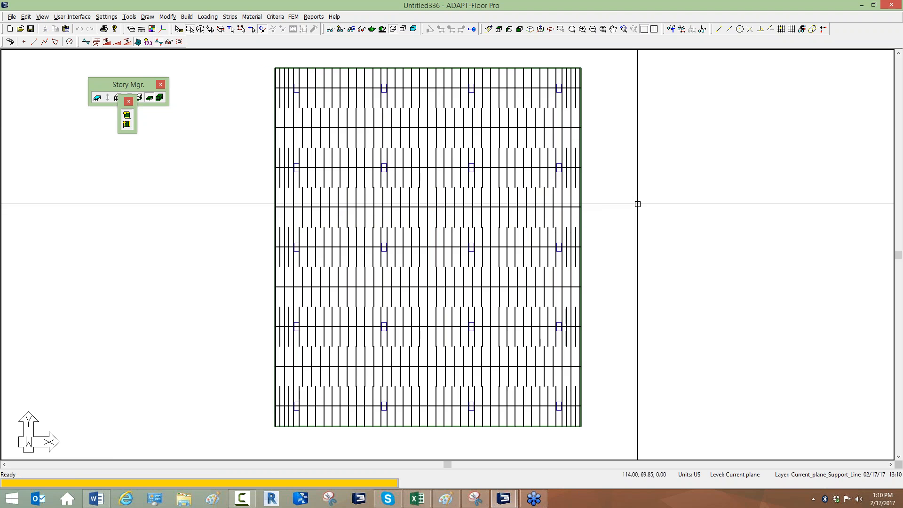
Show the Report Plans toolbar.
{"action": "middle_click_drag", "start_coordinate": [638, 204], "coordinate": [618, 205]}
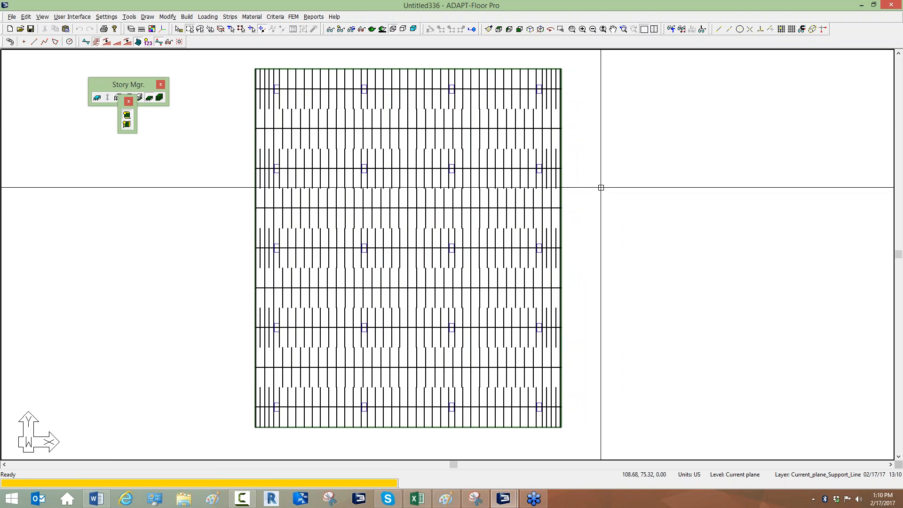
{"action": "left_click", "coordinate": [78, 18]}
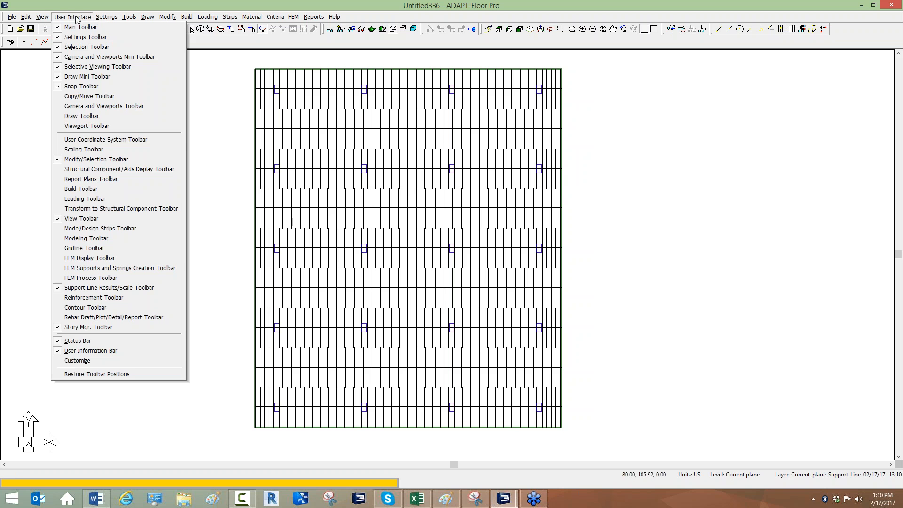
{"action": "left_click", "coordinate": [65, 179]}
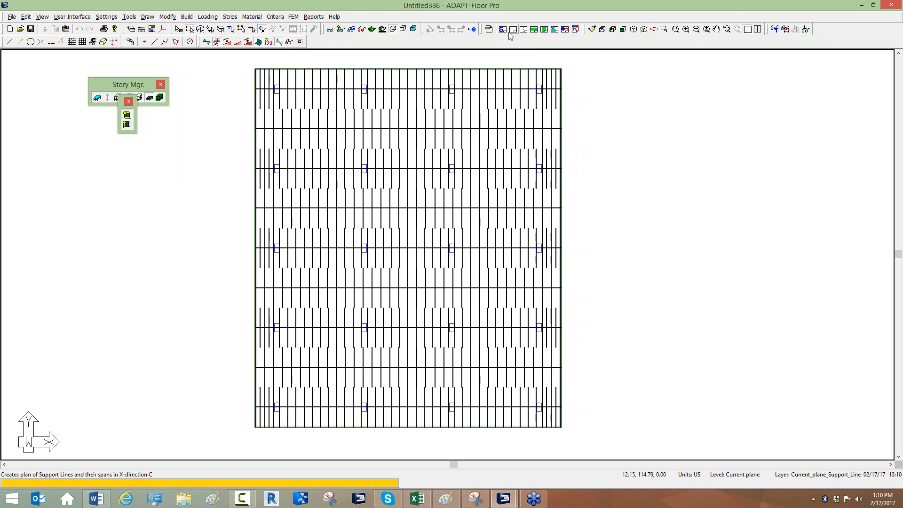
Generate the idealized tributary plan for X-direction support lines without a comment and review it while switching the support line display between directions.
{"action": "left_click", "coordinate": [535, 30]}
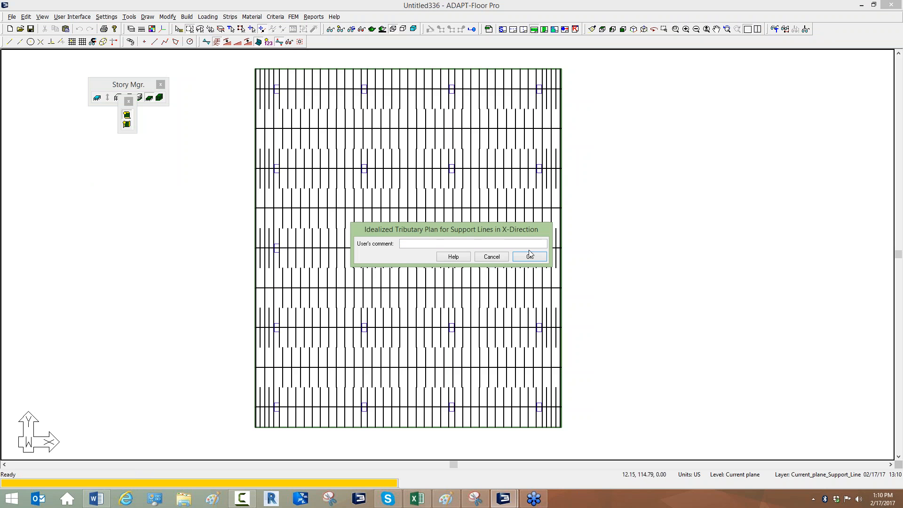
{"action": "left_click", "coordinate": [530, 257]}
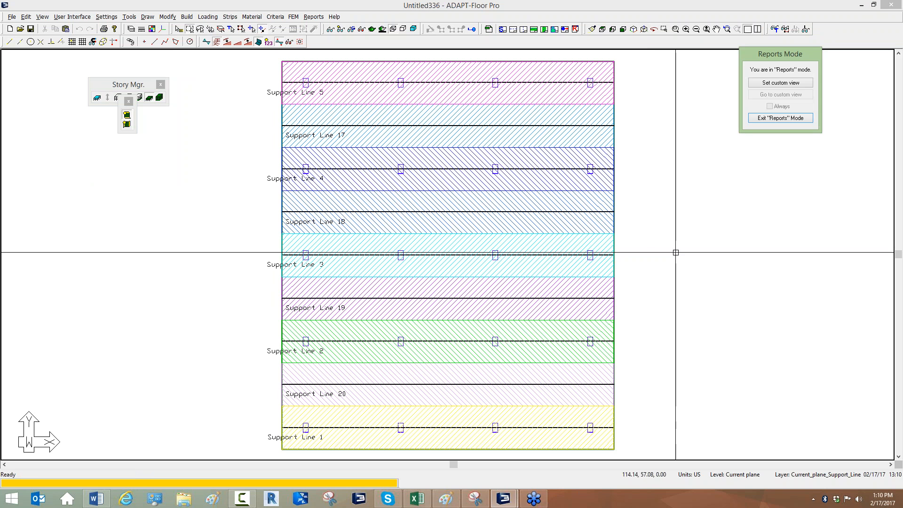
{"action": "middle_click_drag", "start_coordinate": [675, 252], "coordinate": [635, 256]}
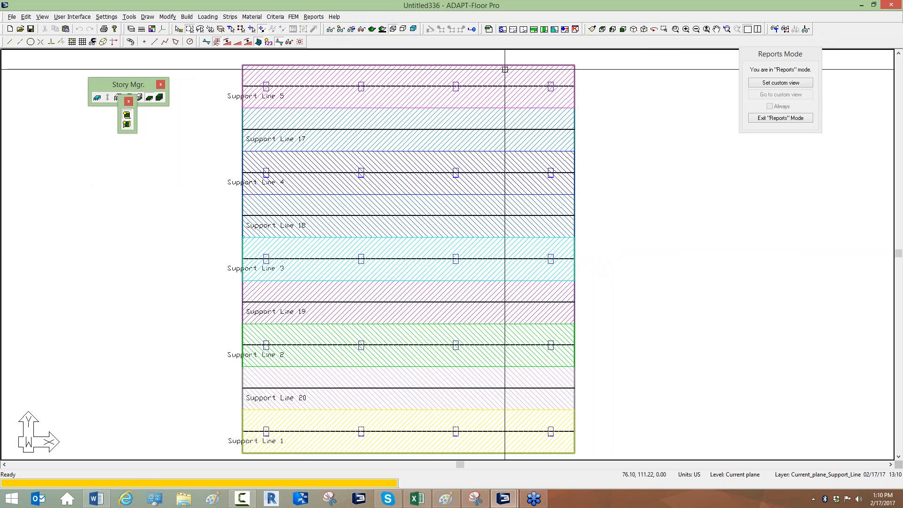
{"action": "scroll", "coordinate": [507, 157], "scroll_direction": "down", "scroll_amount": 1}
{"action": "scroll", "coordinate": [507, 157], "scroll_direction": "down", "scroll_amount": 1}
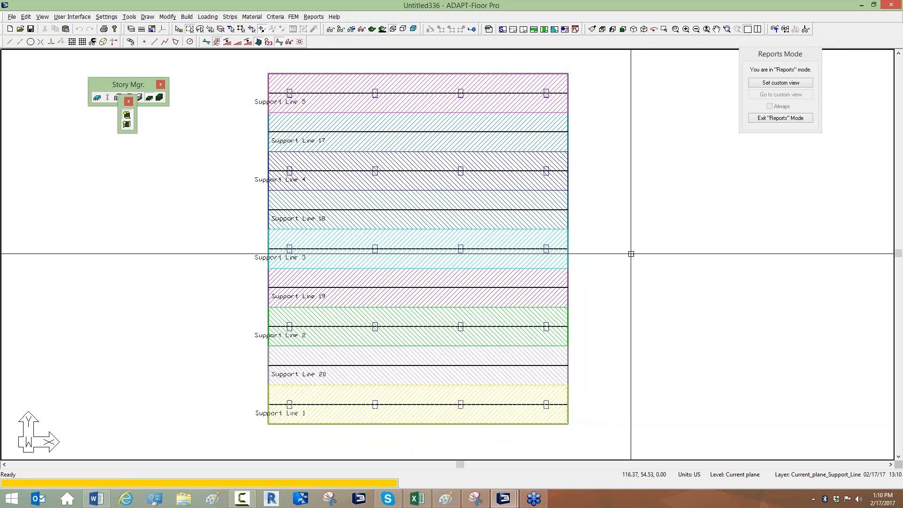
{"action": "middle_click_drag", "start_coordinate": [631, 254], "coordinate": [639, 252]}
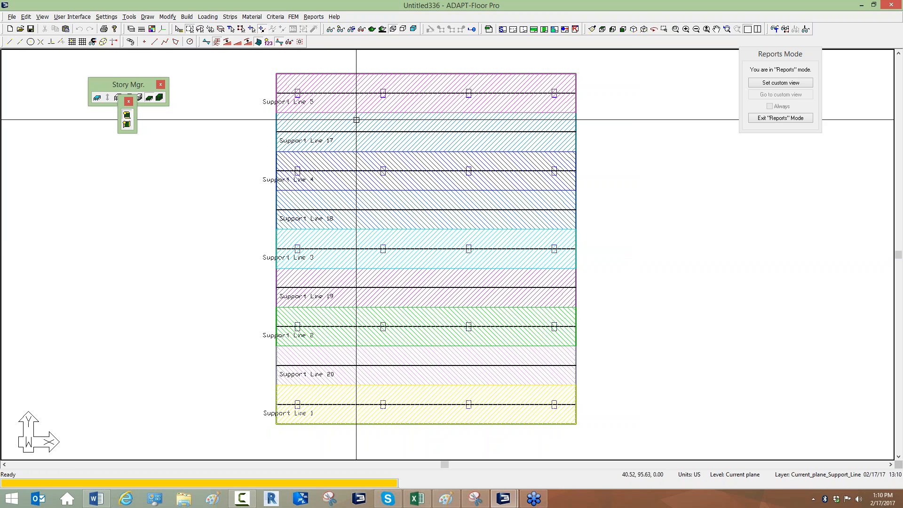
{"action": "left_click", "coordinate": [127, 124]}
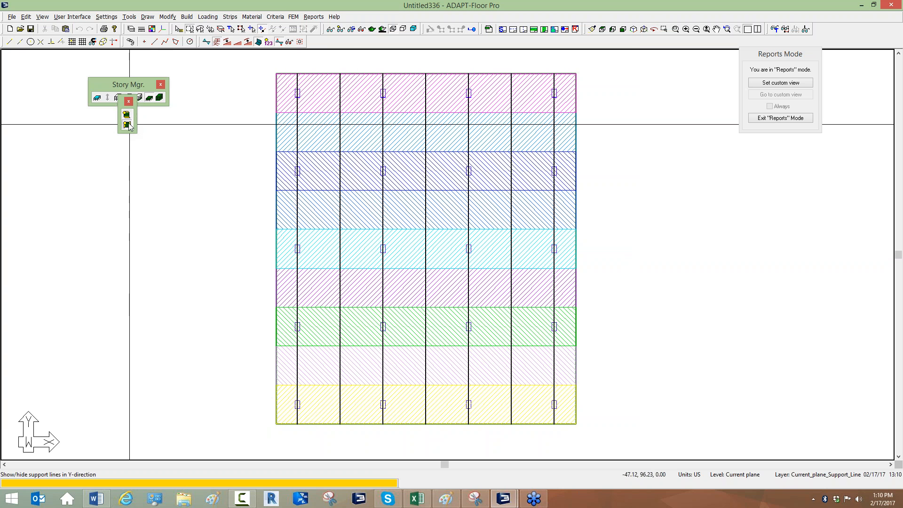
{"action": "left_click", "coordinate": [127, 114]}
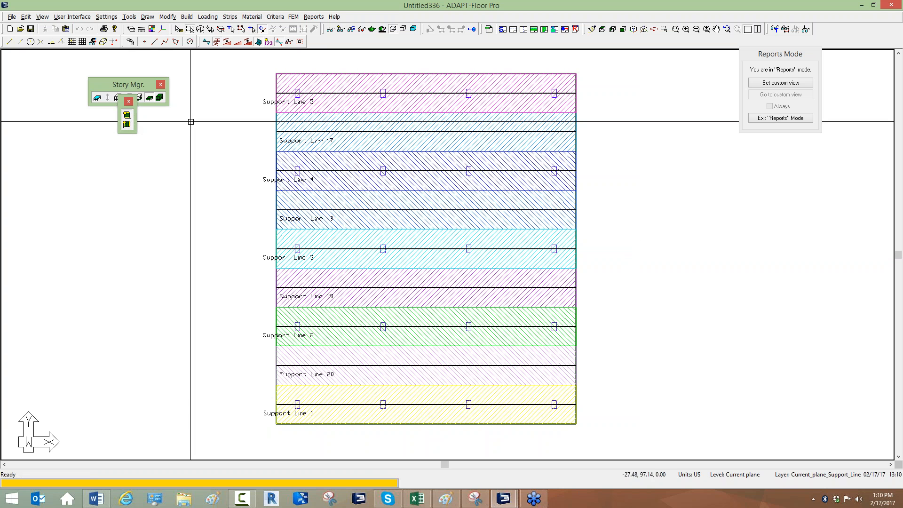
Generate the idealized tributary plan for the Y-direction support lines, review it, and exit Reports mode.
{"action": "left_click", "coordinate": [544, 30]}
{"action": "left_click", "coordinate": [541, 258]}
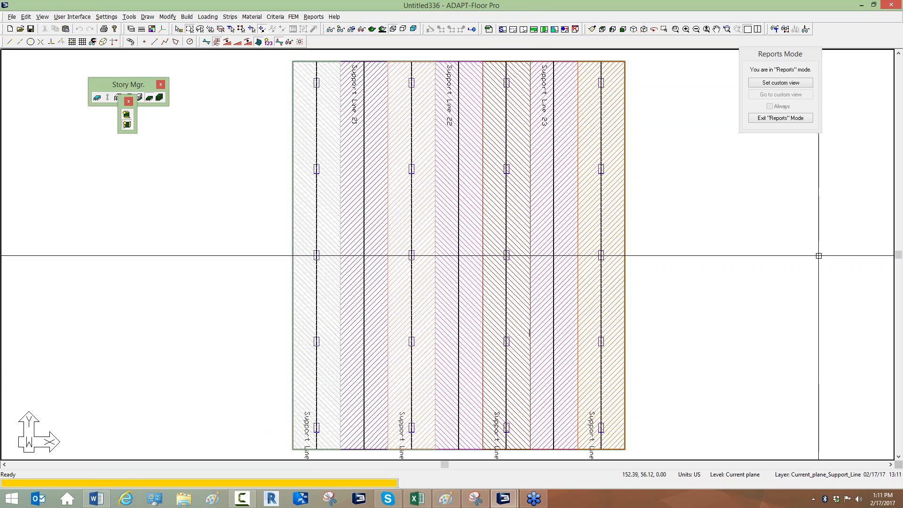
{"action": "left_click", "coordinate": [782, 120]}
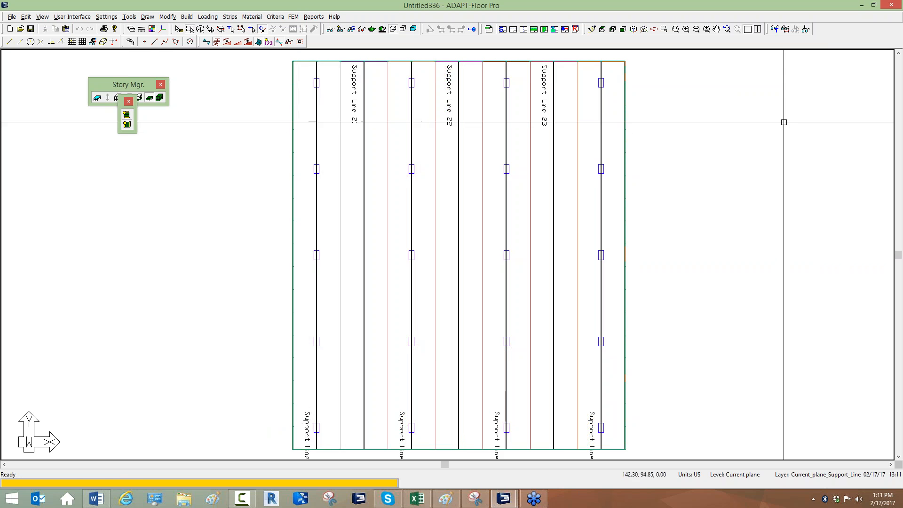
Set the view items to hide the X-direction support lines and display the X-direction tributary regions.
{"action": "left_click", "coordinate": [331, 29]}
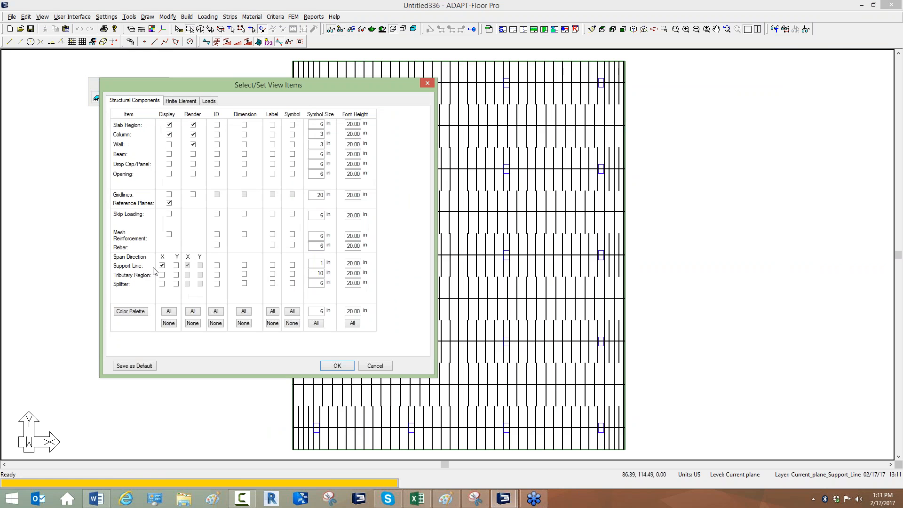
{"action": "left_click", "coordinate": [335, 367]}
{"action": "middle_click_drag", "start_coordinate": [575, 253], "coordinate": [544, 254]}
{"action": "scroll", "coordinate": [544, 253], "scroll_direction": "up", "scroll_amount": 4}
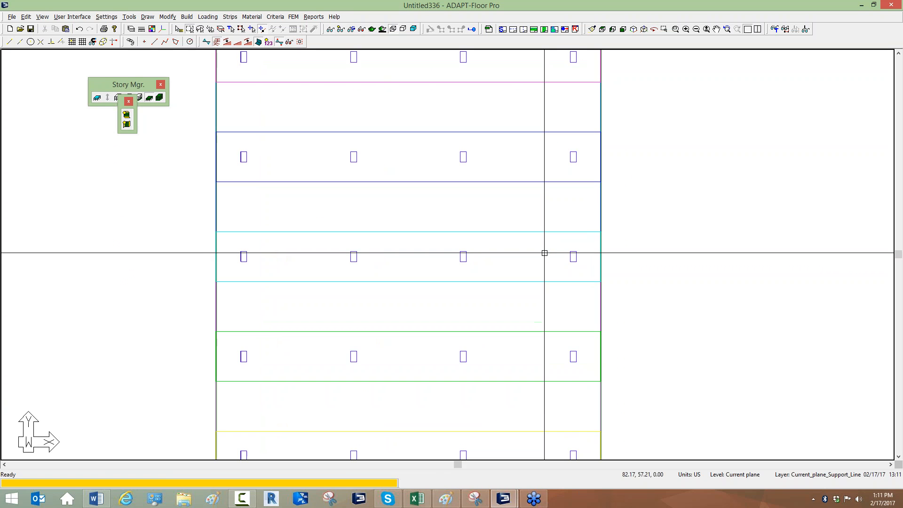
{"action": "scroll", "coordinate": [561, 255], "scroll_direction": "down", "scroll_amount": 5}
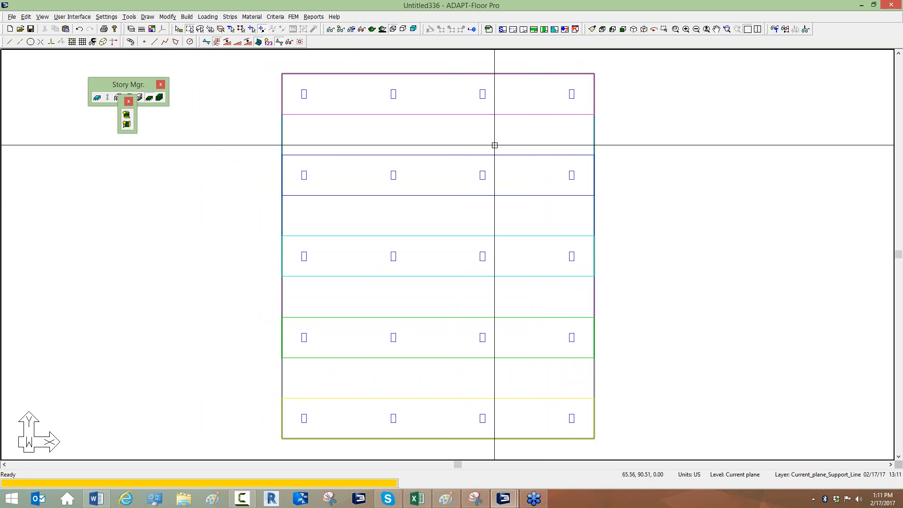
Select the uppermost X-direction middle strip's tributary region and move its upper-right vertex inward and slightly down from the slab edge.
{"action": "scroll", "coordinate": [496, 143], "scroll_direction": "up", "scroll_amount": 2}
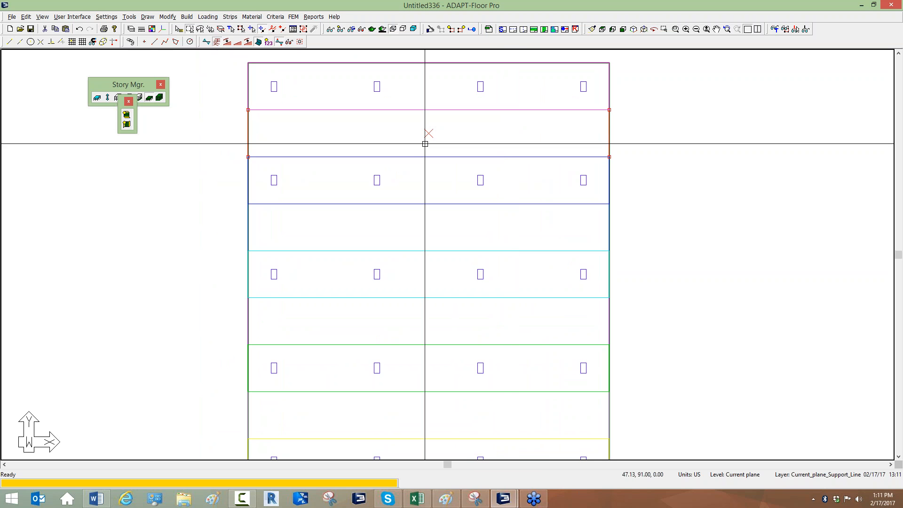
{"action": "left_click", "coordinate": [405, 111]}
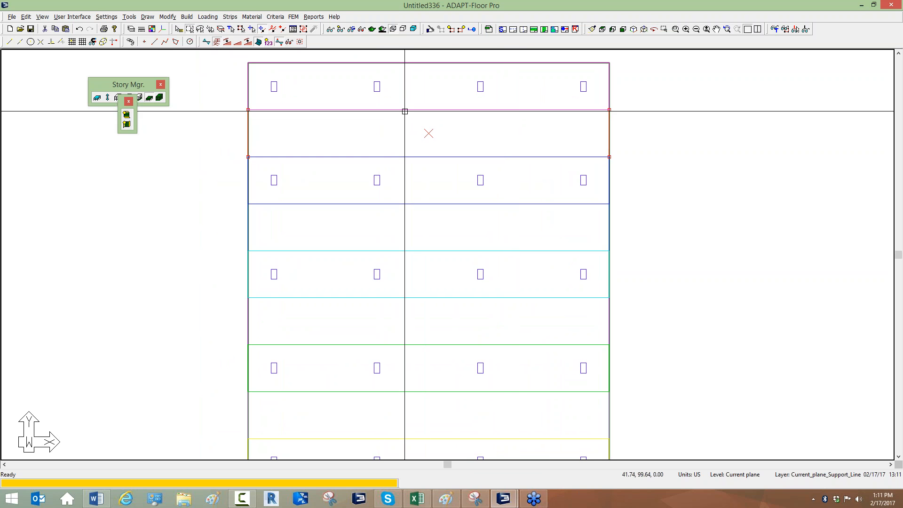
{"action": "scroll", "coordinate": [549, 126], "scroll_direction": "up", "scroll_amount": 1}
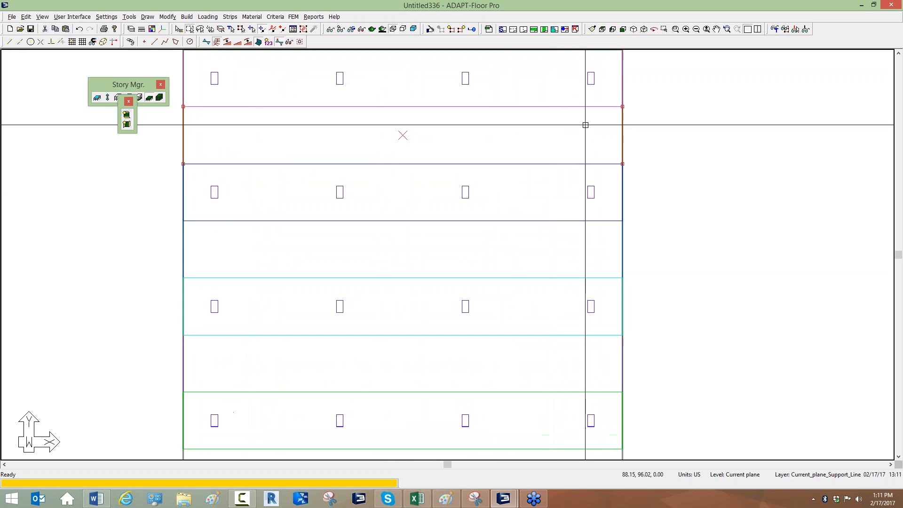
{"action": "scroll", "coordinate": [621, 217], "scroll_direction": "down", "scroll_amount": 2}
{"action": "scroll", "coordinate": [621, 153], "scroll_direction": "up", "scroll_amount": 2}
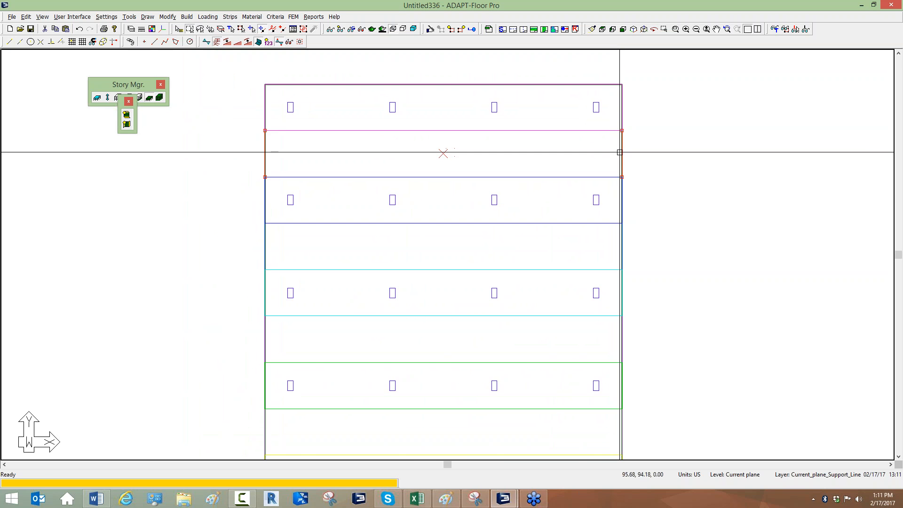
{"action": "left_click", "coordinate": [621, 130]}
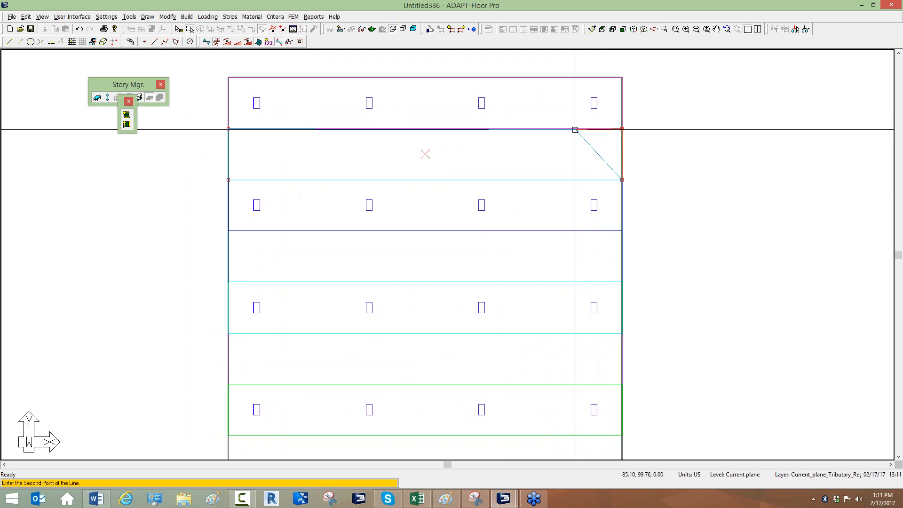
{"action": "left_click", "coordinate": [561, 142]}
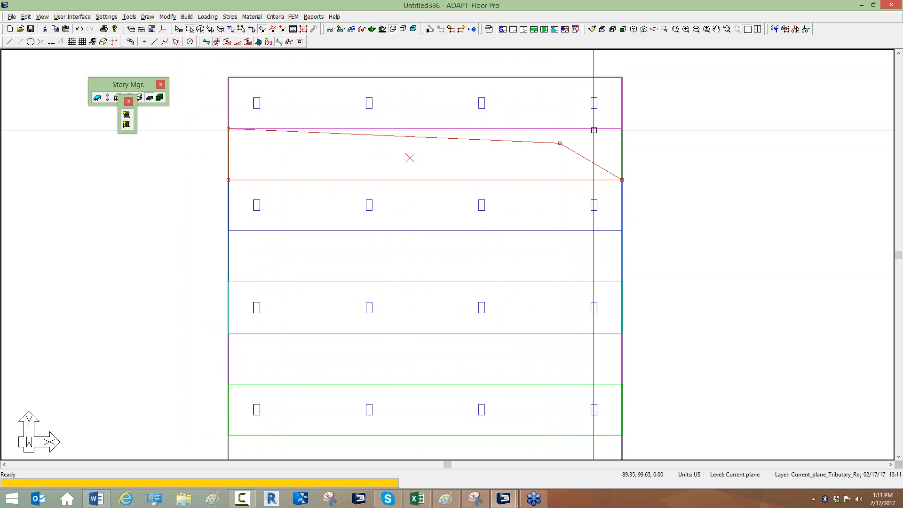
Move the lower-right vertex of the uppermost column strip's tributary region inward, close to the middle strip's relocated vertex, and clear the selection.
{"action": "left_click", "coordinate": [595, 129]}
{"action": "left_click", "coordinate": [622, 128]}
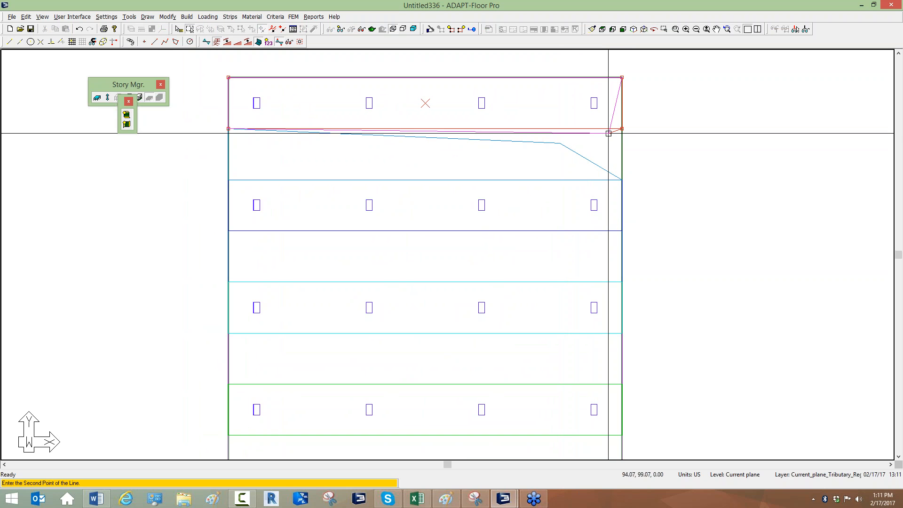
{"action": "left_click", "coordinate": [570, 138]}
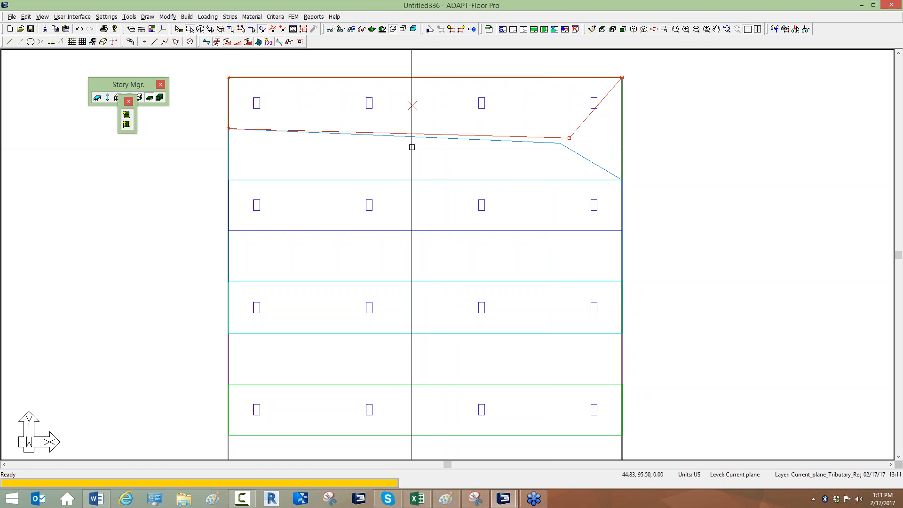
{"action": "key", "text": "Escape"}
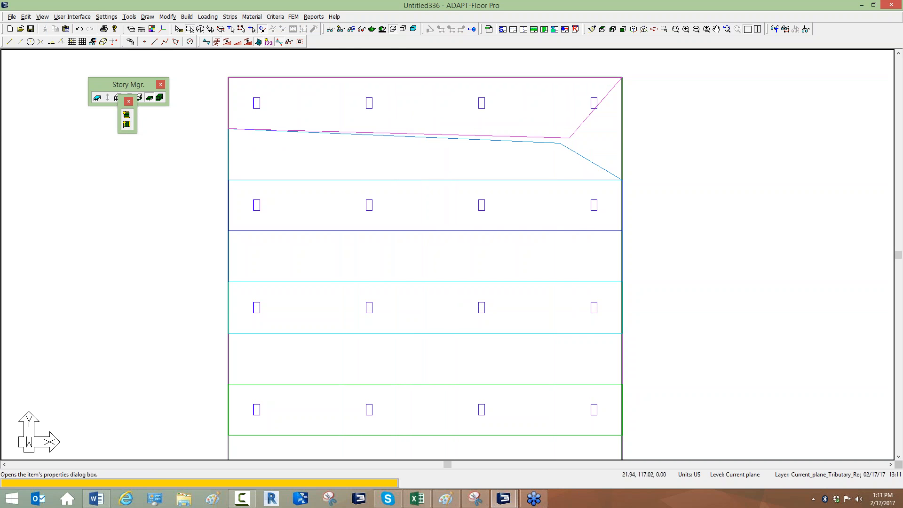
Generate the design sections automatically using the existing tributaries.
{"action": "left_click", "coordinate": [227, 17]}
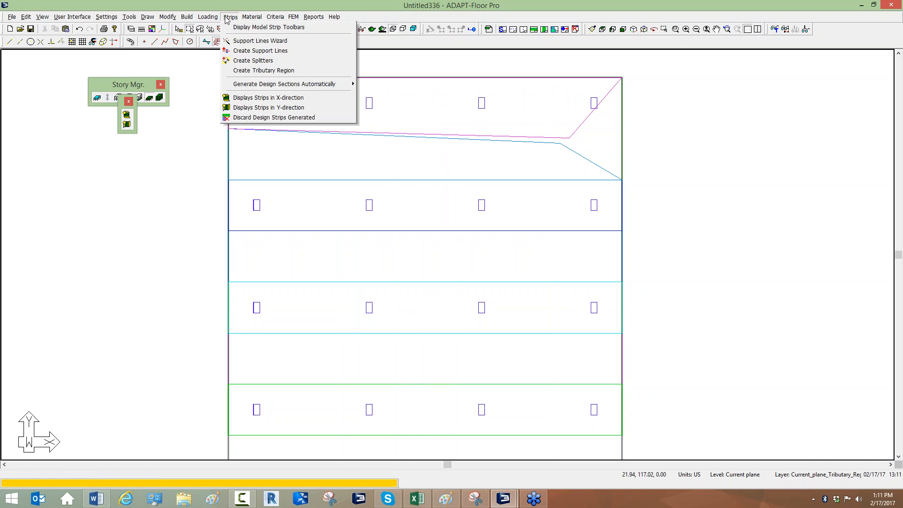
{"action": "mouse_move", "coordinate": [244, 85]}
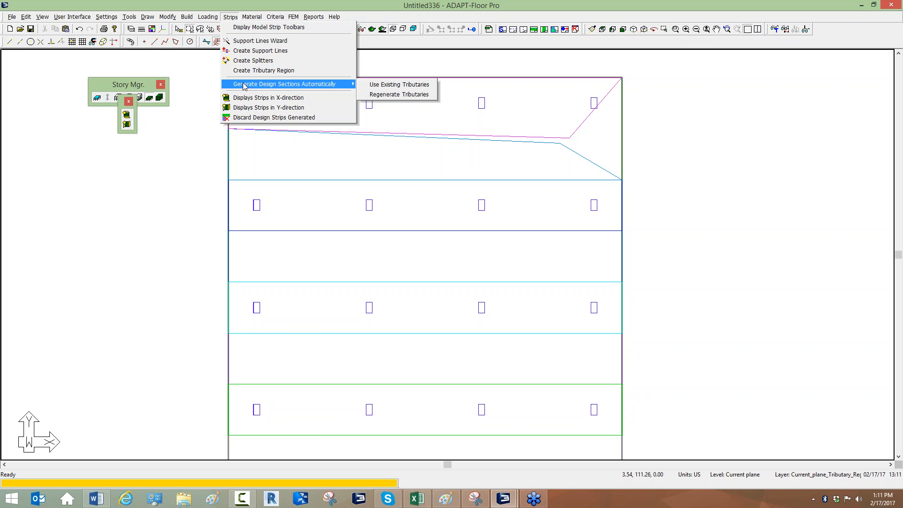
{"action": "left_click", "coordinate": [391, 87]}
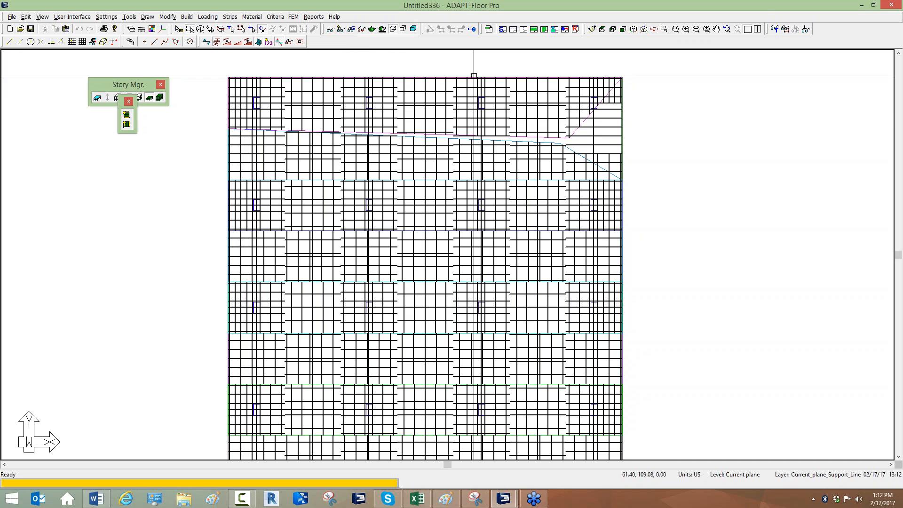
Check the design sections of the uppermost X-direction column strip and display only the X-direction strips.
{"action": "left_click", "coordinate": [558, 124]}
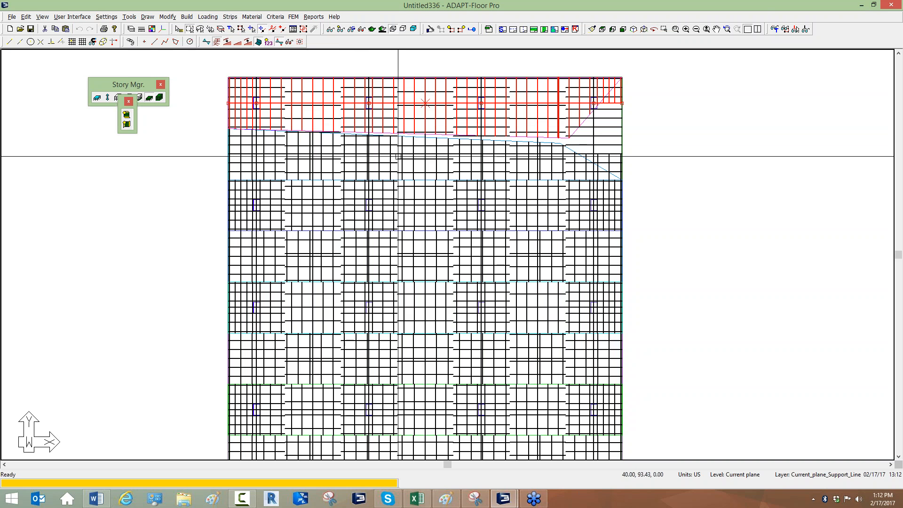
{"action": "key", "text": "Escape"}
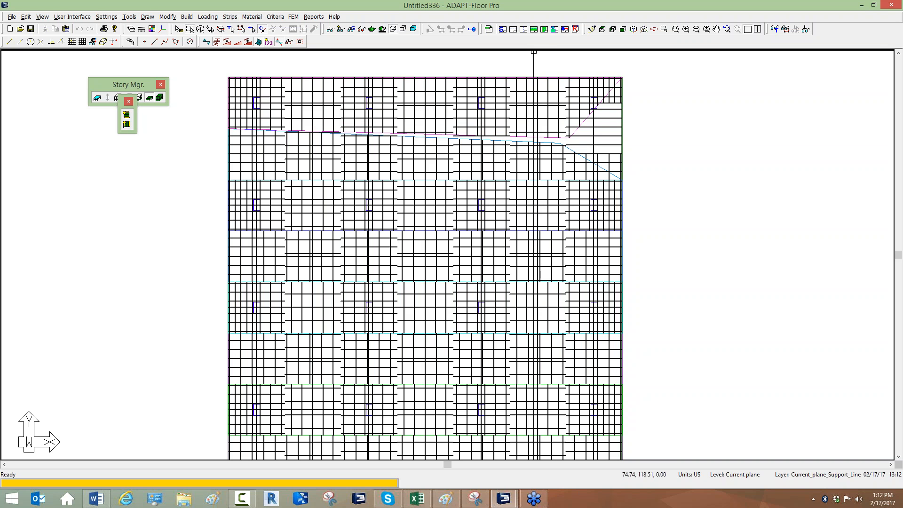
{"action": "left_click", "coordinate": [126, 114]}
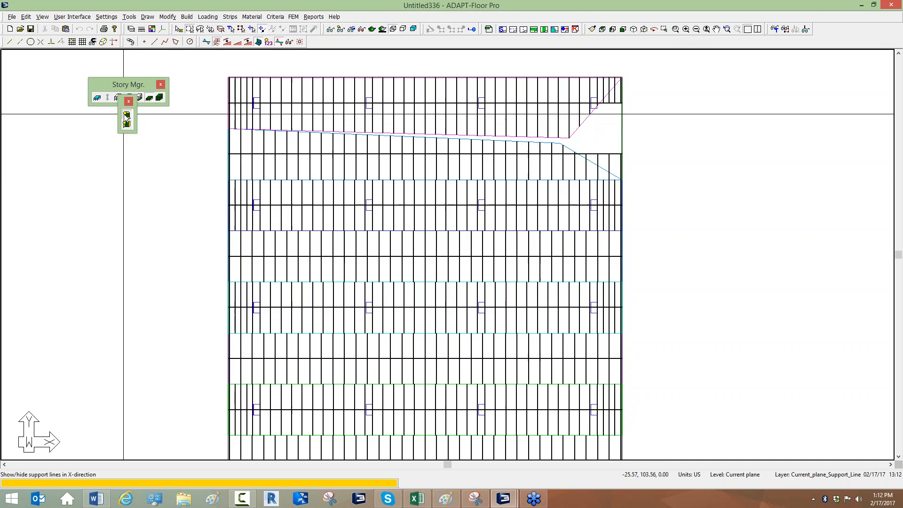
Examine the design sections of the uppermost column strip and adjacent middle strip around the edited tributary corner at the slab's right edge.
{"action": "left_click", "coordinate": [559, 131]}
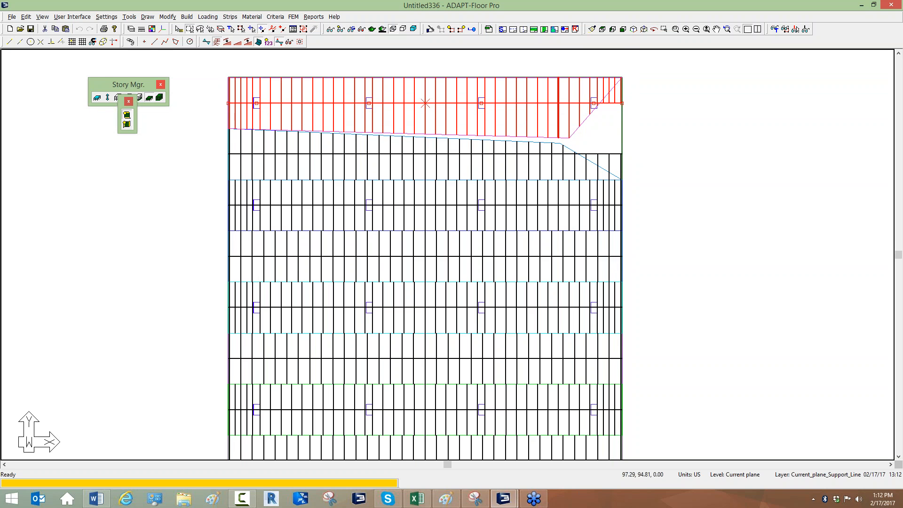
{"action": "scroll", "coordinate": [615, 161], "scroll_direction": "up", "scroll_amount": 1}
{"action": "scroll", "coordinate": [592, 166], "scroll_direction": "up", "scroll_amount": 2}
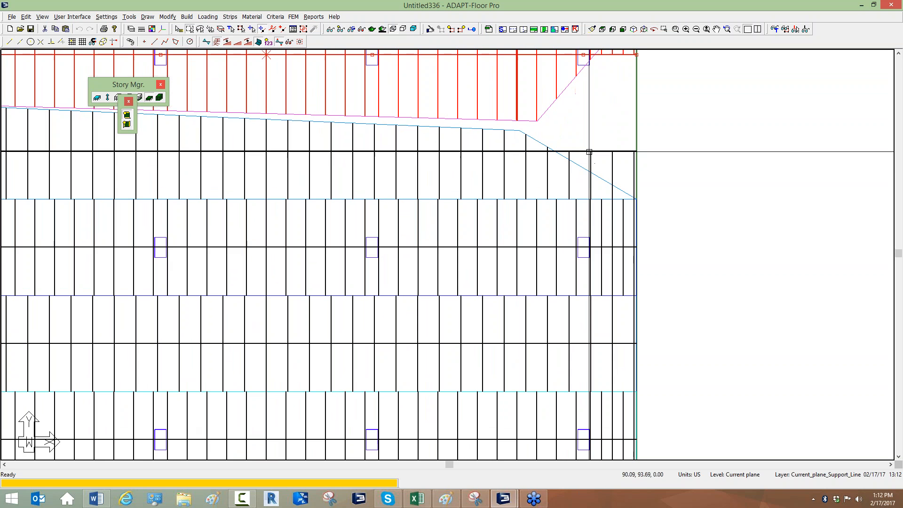
{"action": "scroll", "coordinate": [588, 153], "scroll_direction": "down", "scroll_amount": 3}
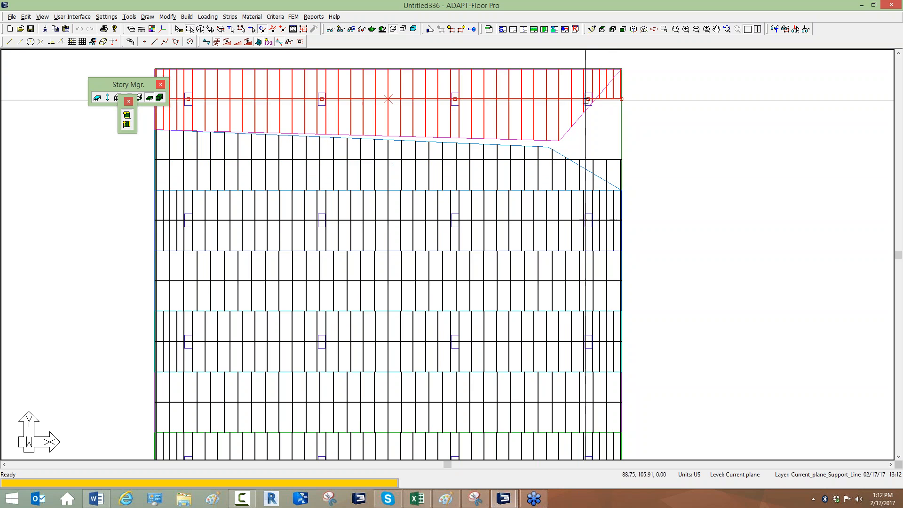
{"action": "scroll", "coordinate": [510, 102], "scroll_direction": "up", "scroll_amount": 2}
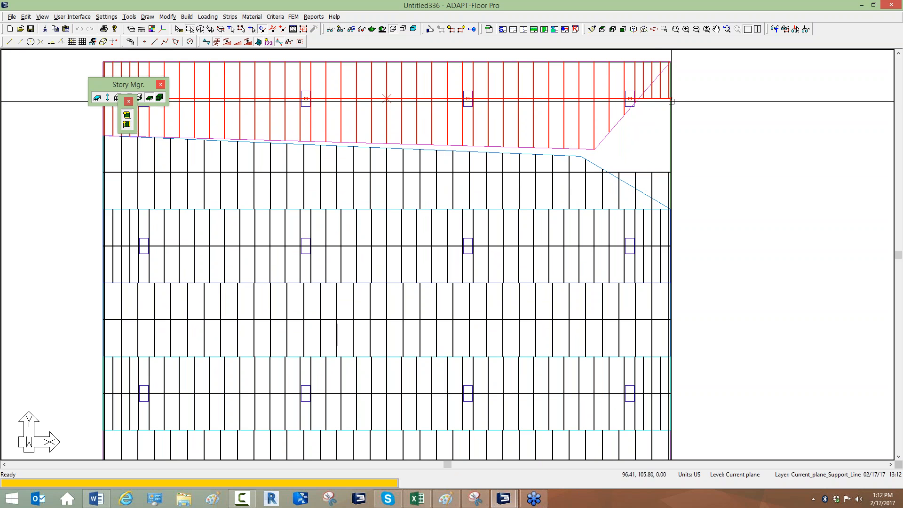
{"action": "left_click", "coordinate": [669, 173]}
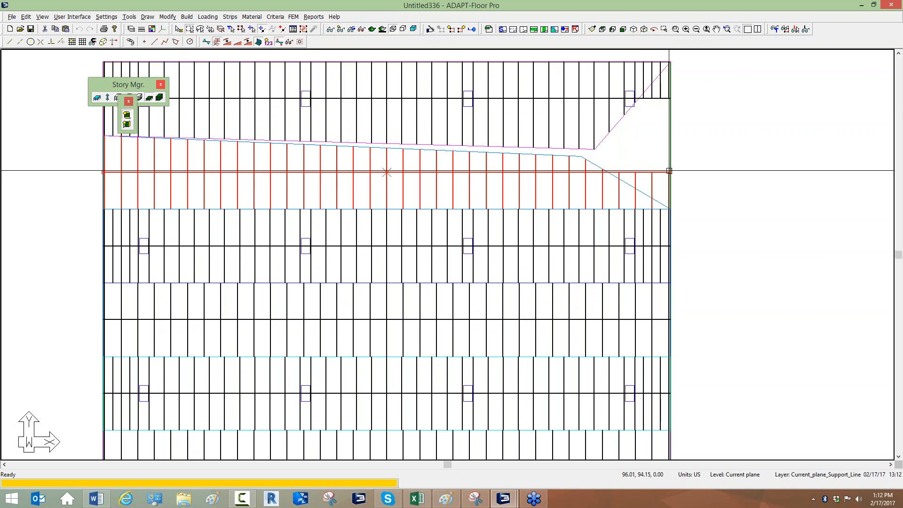
{"action": "key", "text": "Escape"}
{"action": "scroll", "coordinate": [672, 178], "scroll_direction": "down", "scroll_amount": 2}
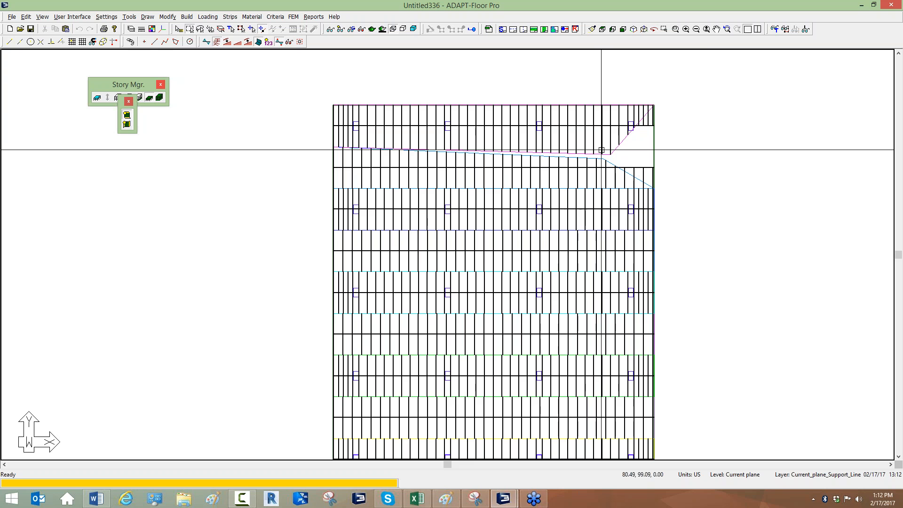
{"action": "scroll", "coordinate": [470, 162], "scroll_direction": "down", "scroll_amount": 2}
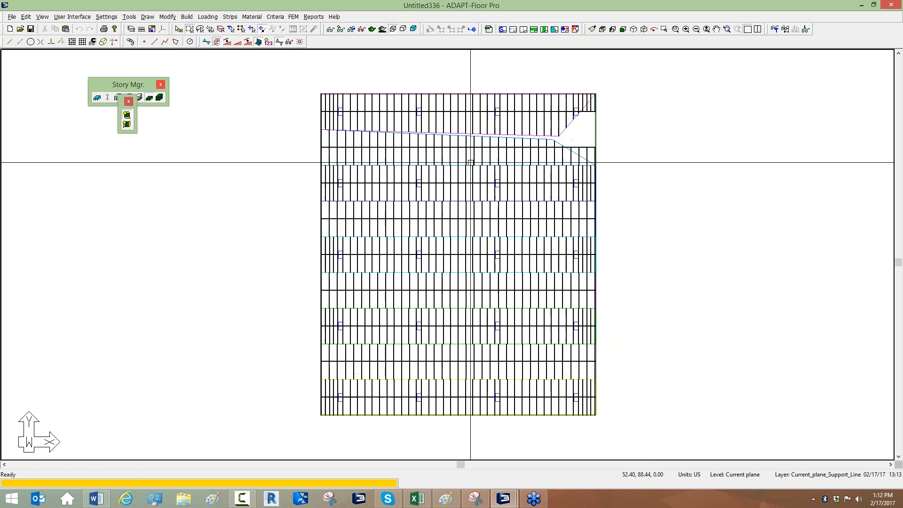
{"action": "scroll", "coordinate": [522, 188], "scroll_direction": "up", "scroll_amount": 2}
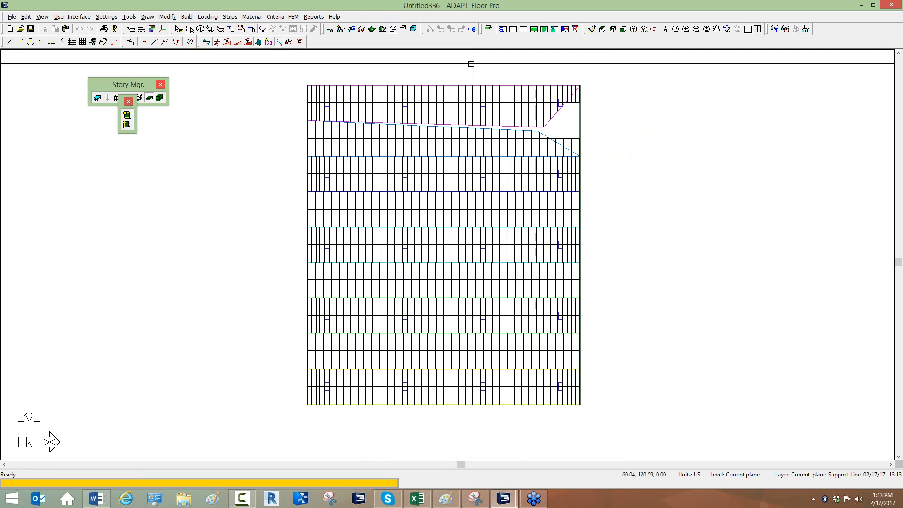
Discard all the generated design strips and confirm the deletion.
{"action": "left_click", "coordinate": [230, 16]}
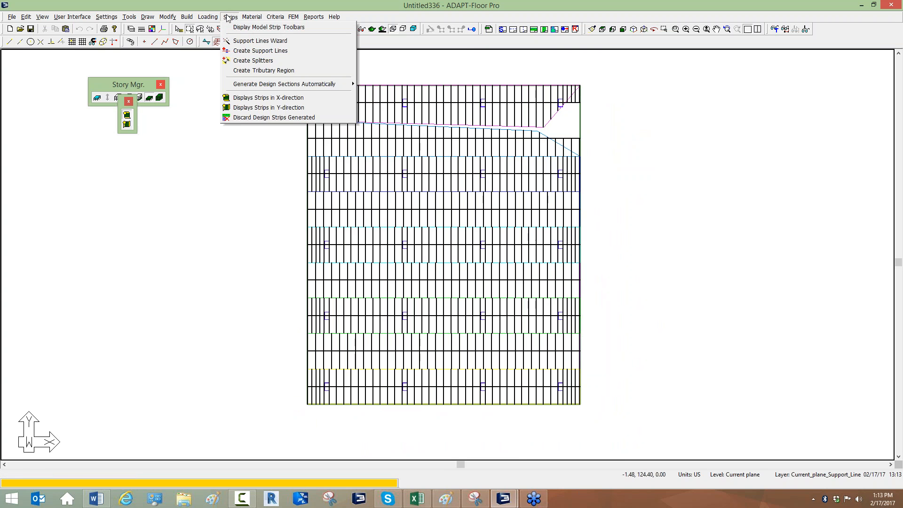
{"action": "left_click", "coordinate": [254, 118]}
{"action": "left_click", "coordinate": [414, 270]}
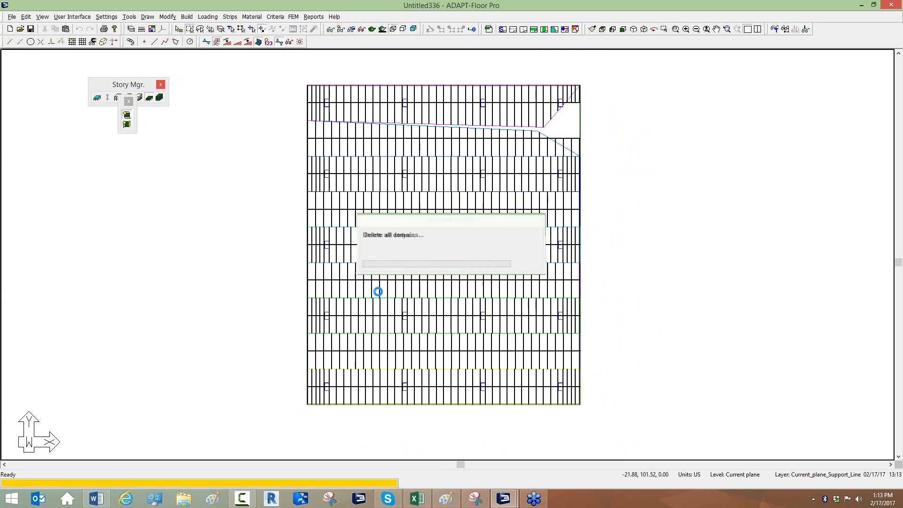
Turn off the column strip/middle strip option in the two-way slab criteria's analysis and design options.
{"action": "left_click", "coordinate": [276, 17]}
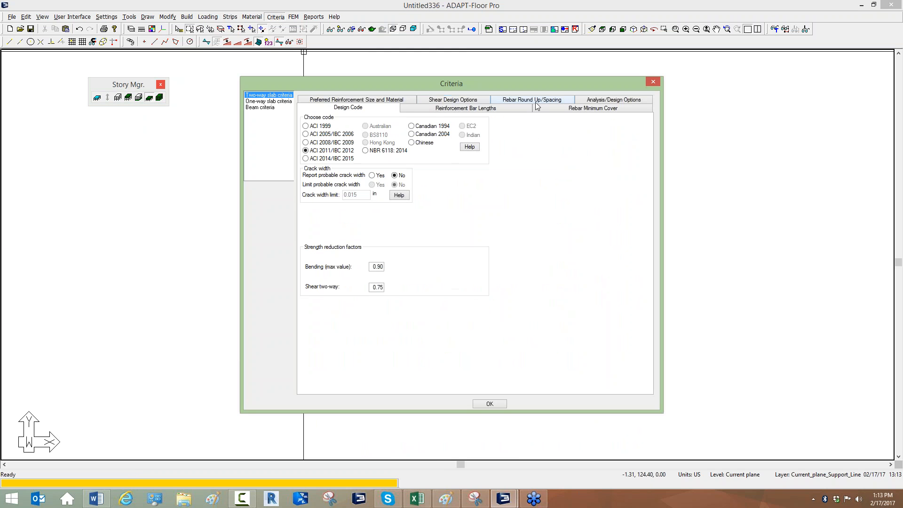
{"action": "left_click", "coordinate": [588, 101]}
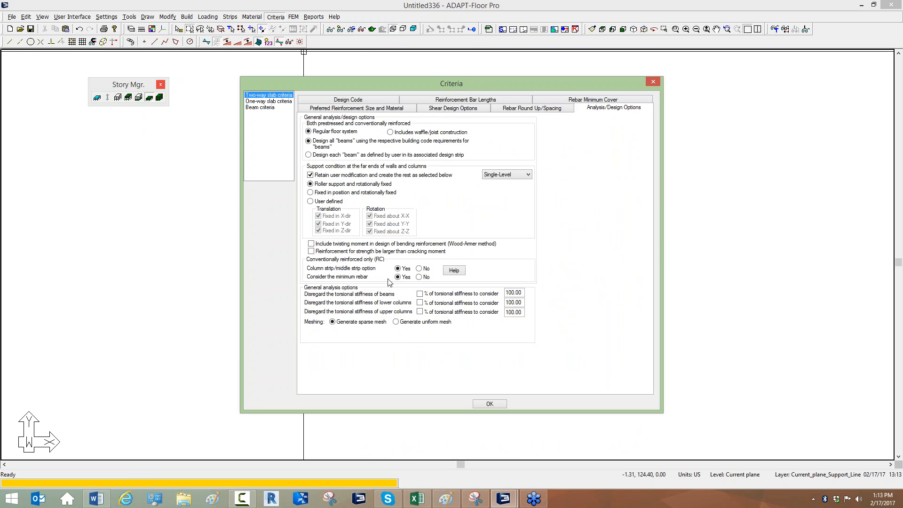
{"action": "left_click", "coordinate": [418, 269]}
{"action": "left_click", "coordinate": [479, 404]}
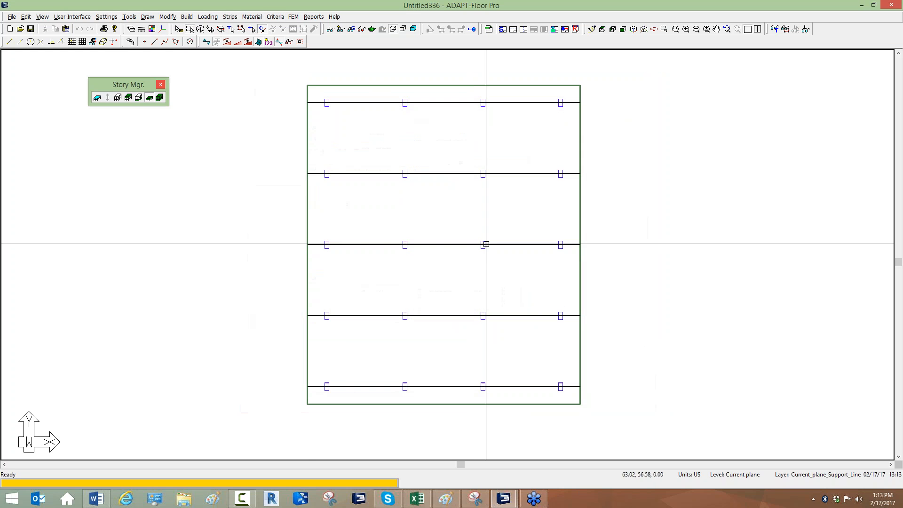
Generate the design sections automatically with regenerated tributaries and display only the X-direction strips.
{"action": "left_click", "coordinate": [293, 18]}
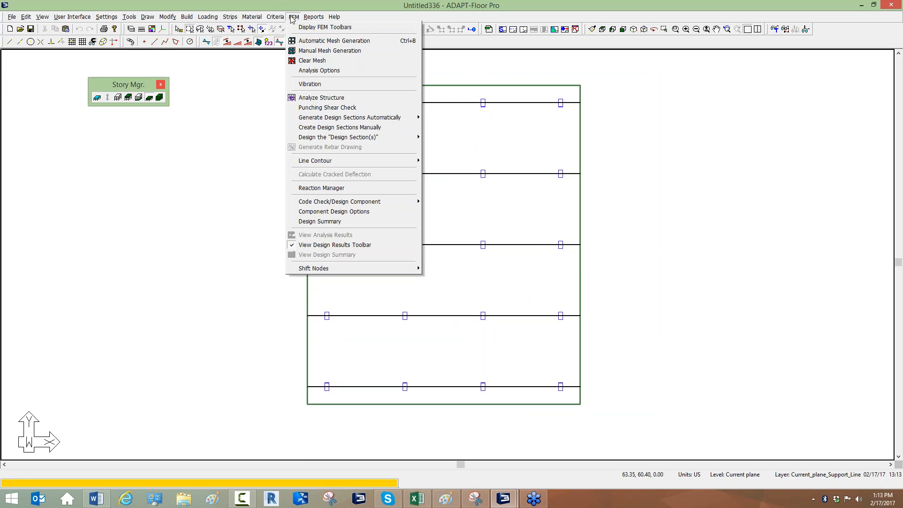
{"action": "left_click", "coordinate": [273, 21]}
{"action": "left_click", "coordinate": [231, 17]}
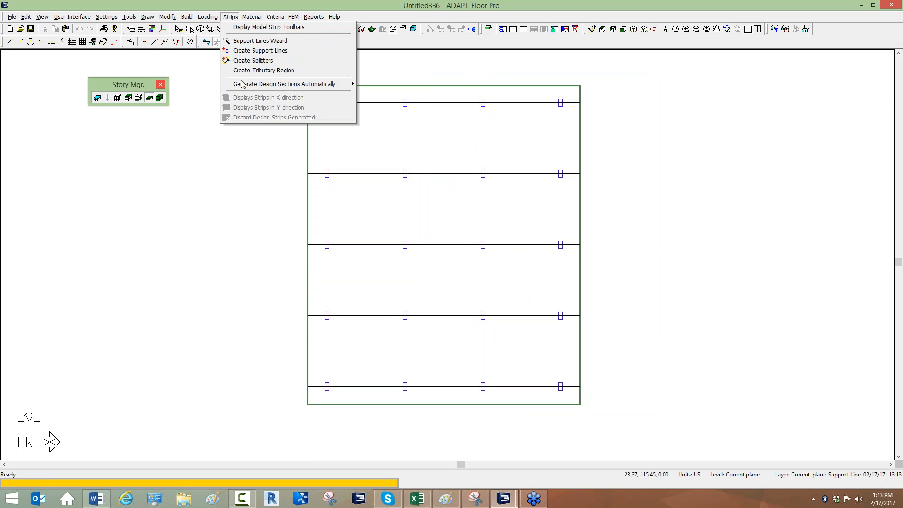
{"action": "mouse_move", "coordinate": [243, 84]}
{"action": "left_click", "coordinate": [379, 93]}
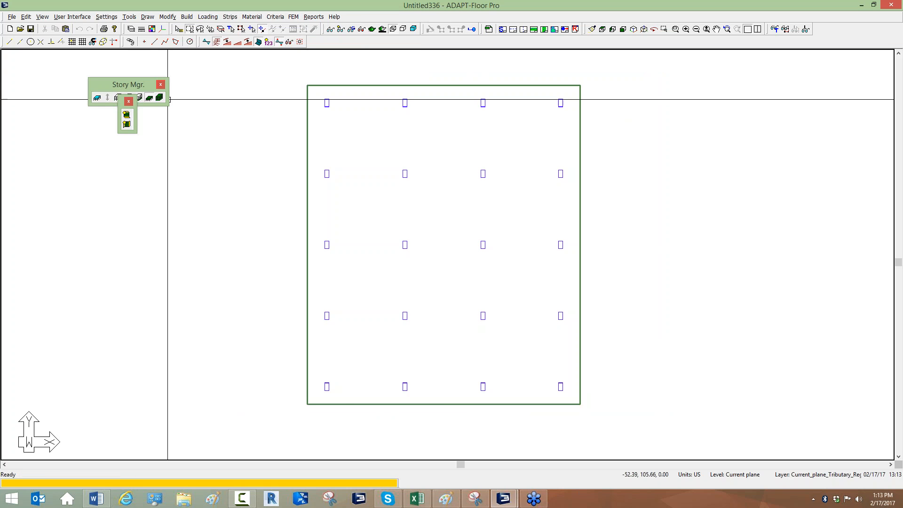
{"action": "left_click", "coordinate": [126, 115]}
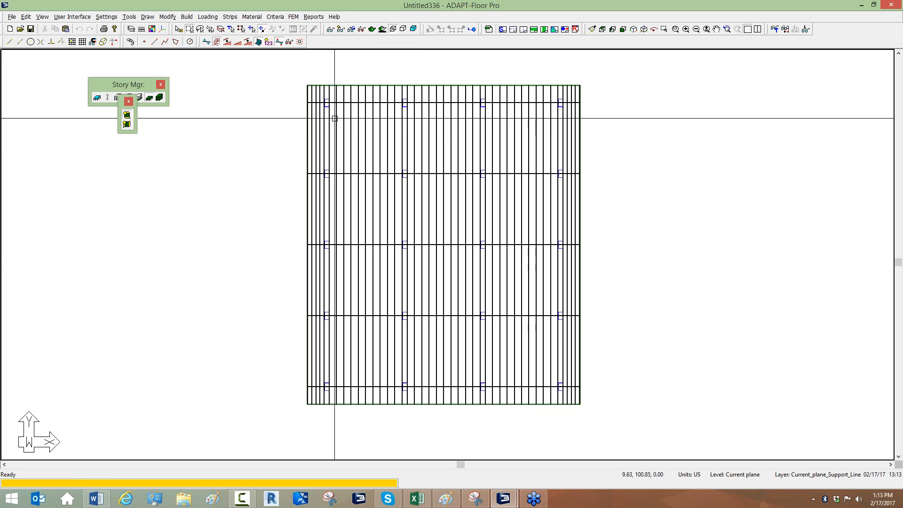
Check the tributary extent of the design sections on the two uppermost X-direction support lines, then clear the selection.
{"action": "left_click", "coordinate": [335, 118]}
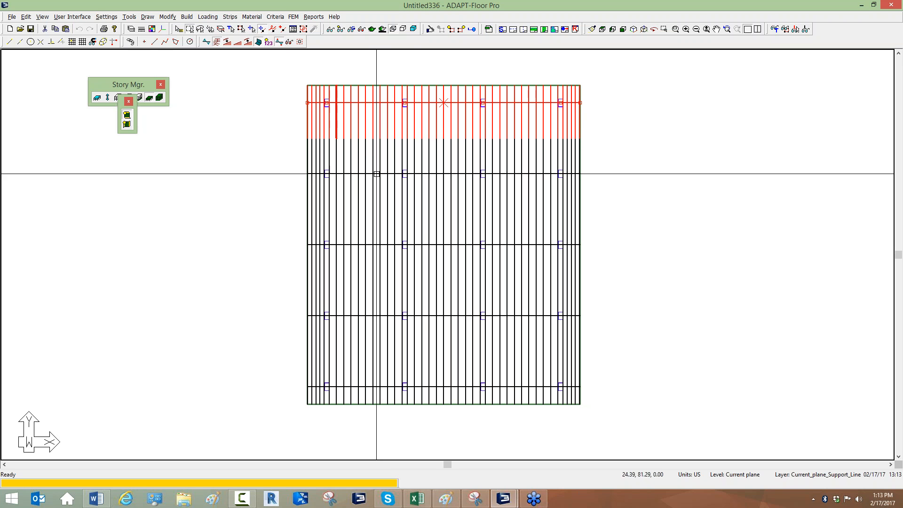
{"action": "left_click", "coordinate": [378, 176]}
{"action": "key", "text": "Escape"}
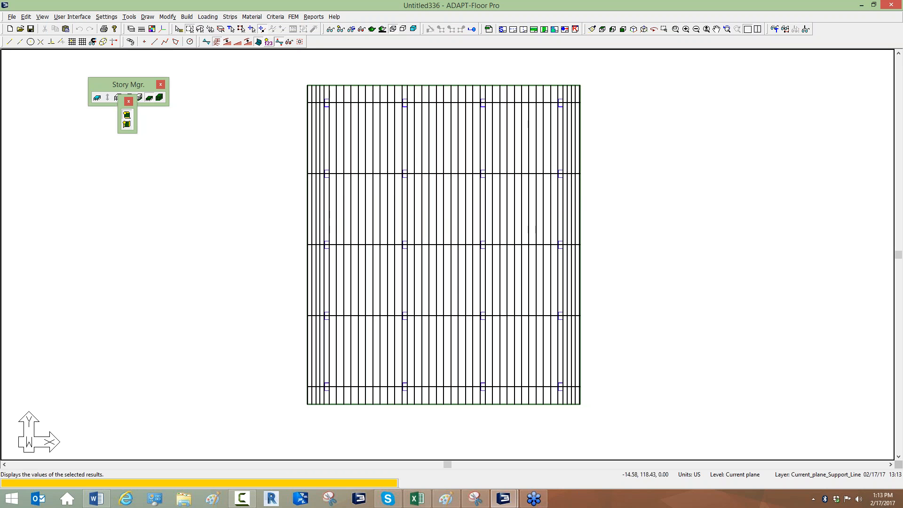
Discard the full-tributary design strips, leaving the X-direction support lines in place.
{"action": "left_click", "coordinate": [236, 20]}
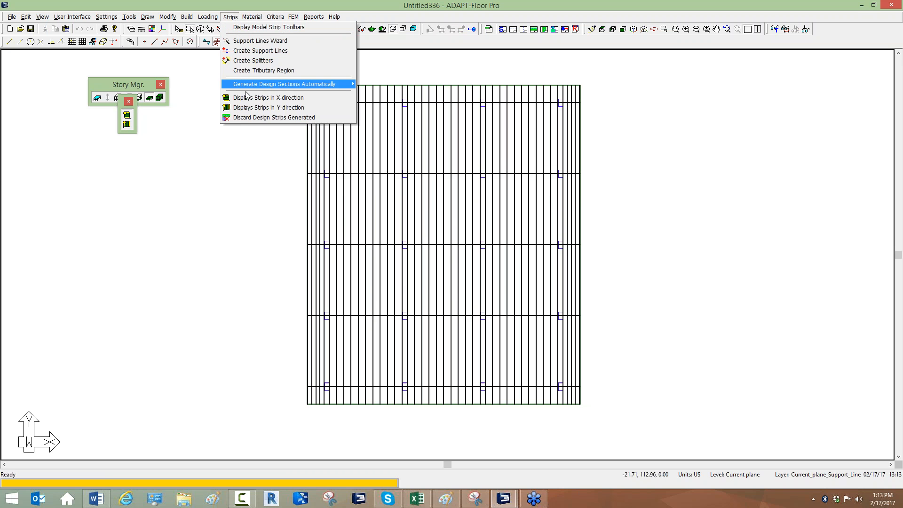
{"action": "left_click", "coordinate": [246, 117]}
{"action": "left_click", "coordinate": [412, 270]}
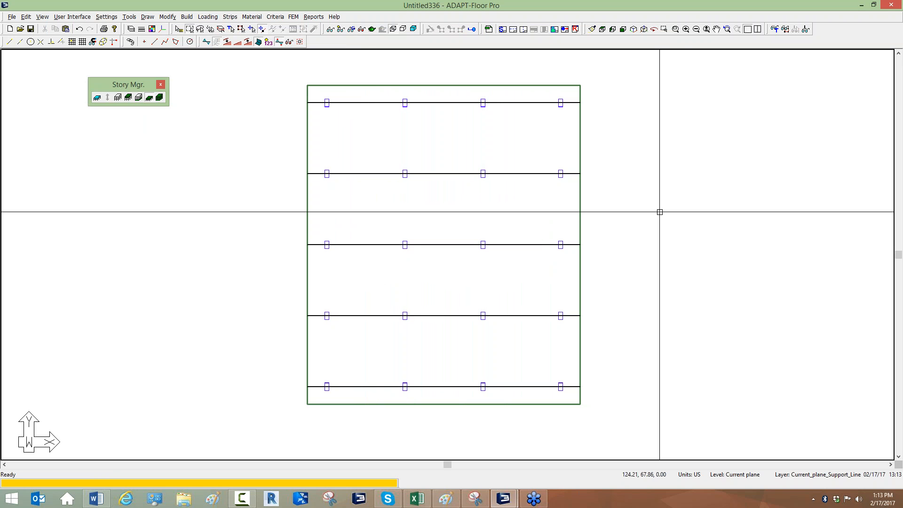
Check the three uppermost X-direction support lines along the column rows, then clear the selection.
{"action": "left_click", "coordinate": [345, 102]}
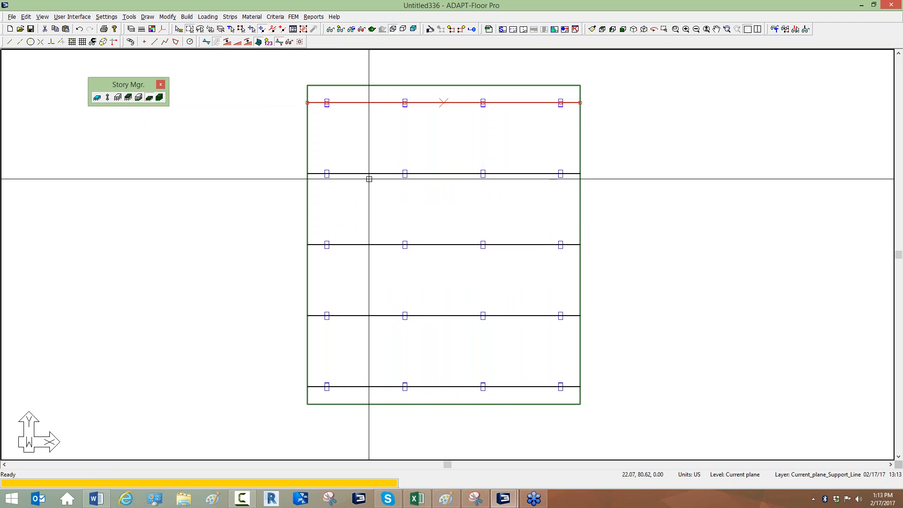
{"action": "left_click", "coordinate": [367, 173]}
{"action": "left_click", "coordinate": [367, 245]}
{"action": "key", "text": "Escape"}
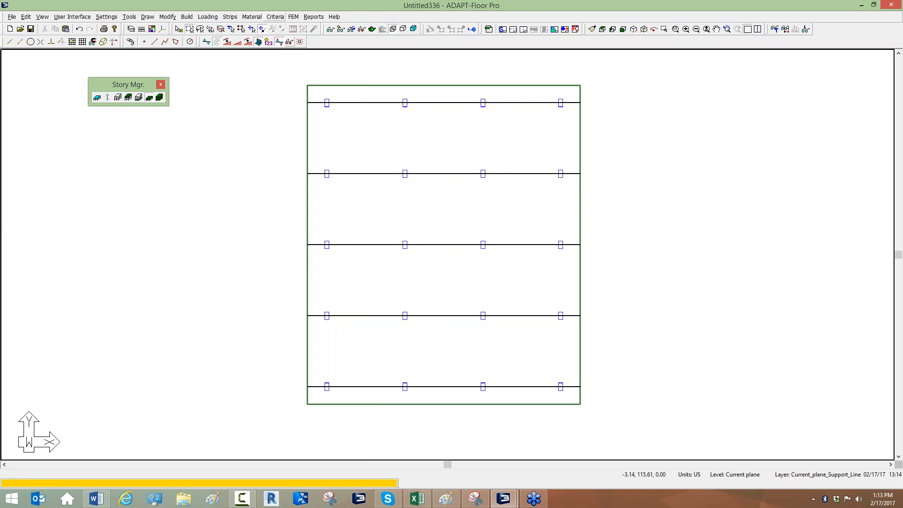
Draw an X-direction support line across the slab, about midway between the first and second column rows from the upper edge.
{"action": "left_click", "coordinate": [230, 17]}
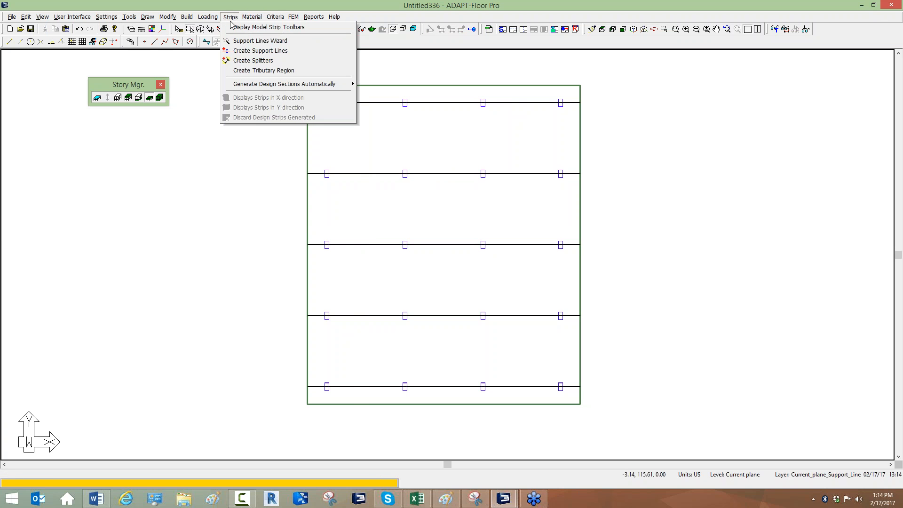
{"action": "left_click", "coordinate": [246, 51]}
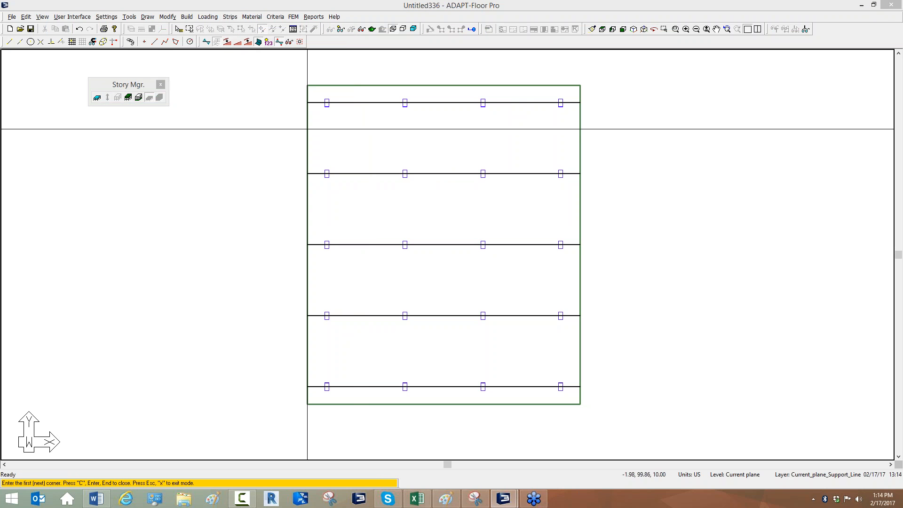
{"action": "left_click", "coordinate": [308, 135]}
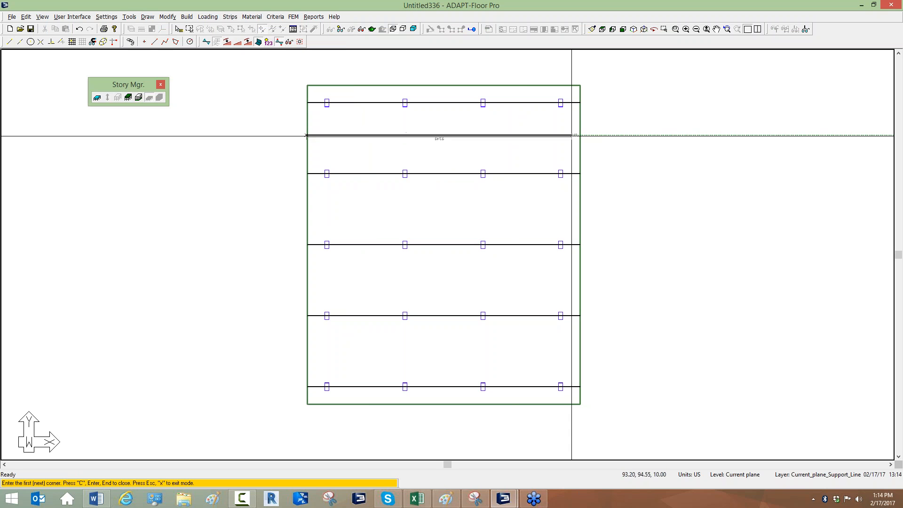
{"action": "left_click", "coordinate": [584, 136]}
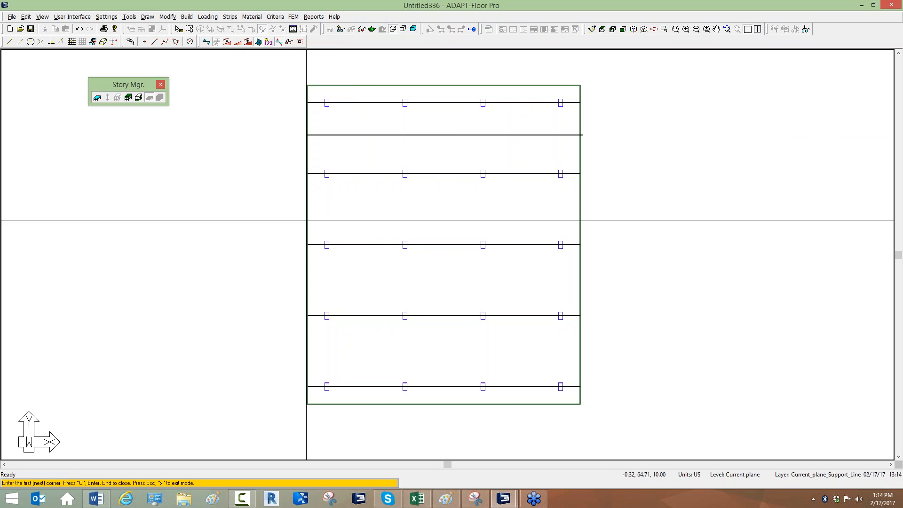
Draw a support line across the slab between the second and third column rows, snapping its end perpendicular to the slab edge.
{"action": "left_click", "coordinate": [303, 210]}
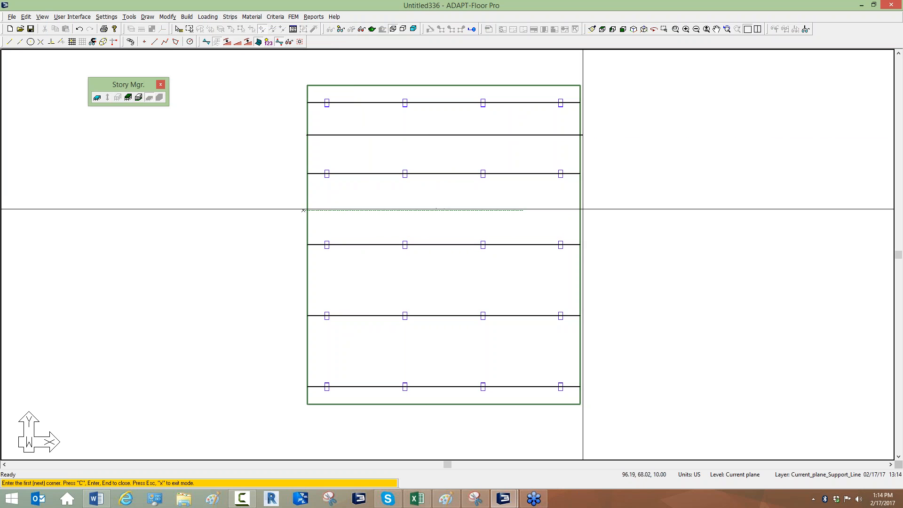
{"action": "middle_click_drag", "start_coordinate": [480, 215], "coordinate": [495, 166]}
{"action": "scroll", "coordinate": [502, 167], "scroll_direction": "up", "scroll_amount": 7}
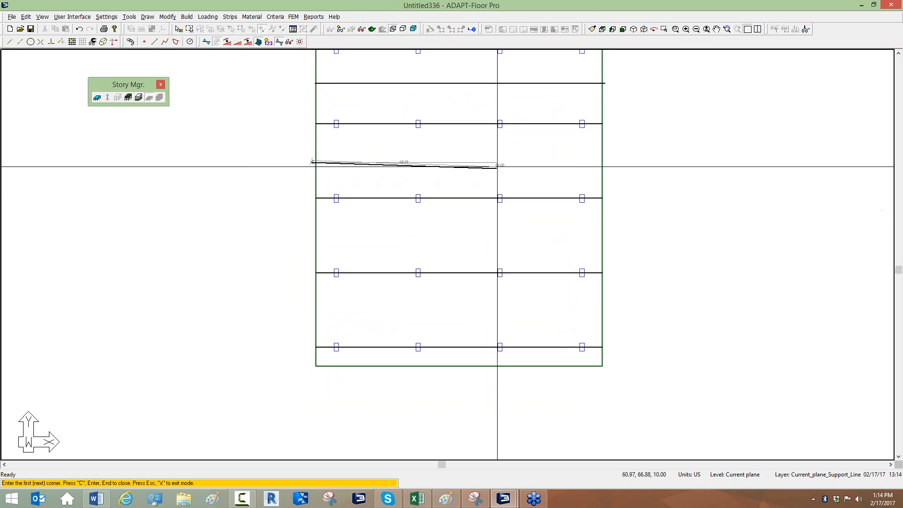
{"action": "scroll", "coordinate": [402, 235], "scroll_direction": "down", "scroll_amount": 5}
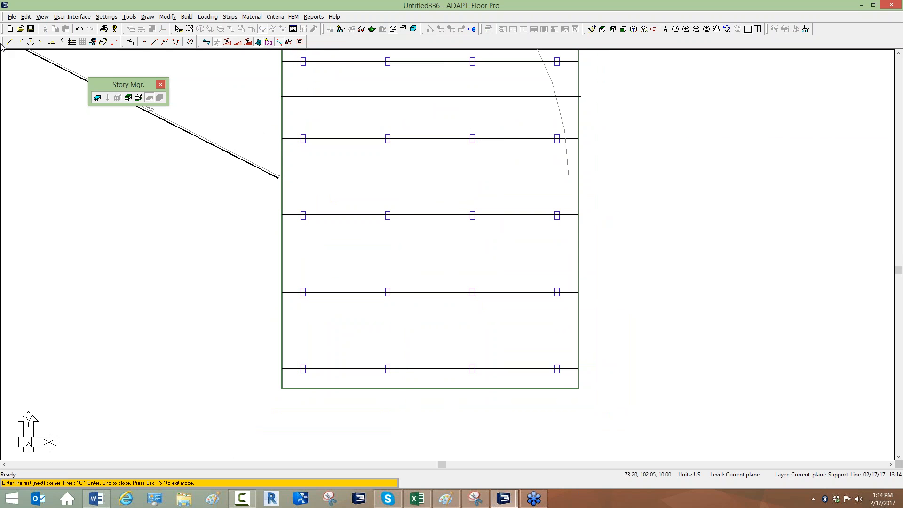
{"action": "left_click_drag", "start_coordinate": [2, 44], "coordinate": [670, 103]}
{"action": "left_click", "coordinate": [702, 98]}
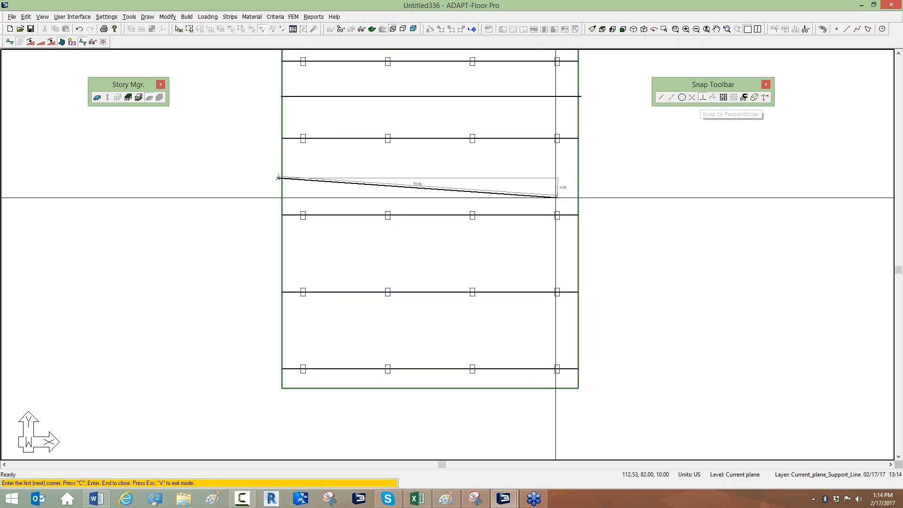
{"action": "left_click", "coordinate": [578, 178]}
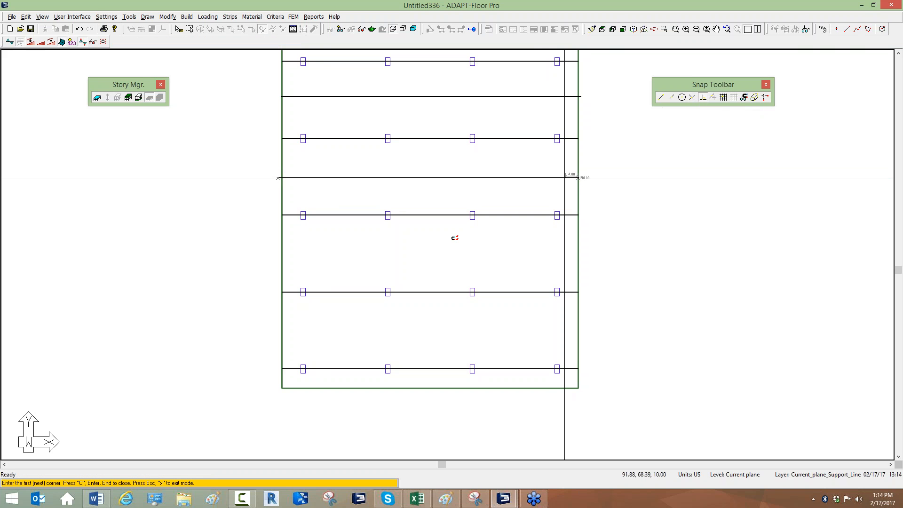
Draw two more edge-to-edge support lines between the third and fourth and the fourth and fifth column rows, ending the command.
{"action": "left_click", "coordinate": [280, 252]}
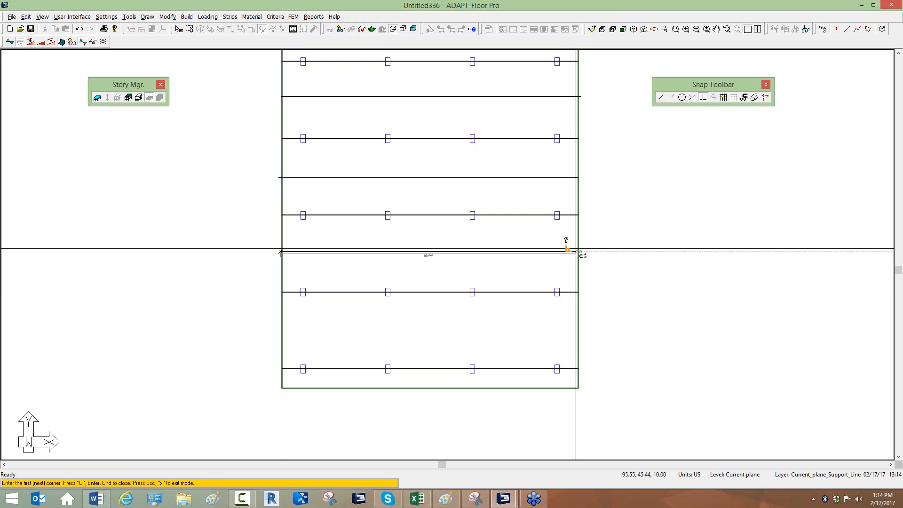
{"action": "left_click", "coordinate": [578, 252]}
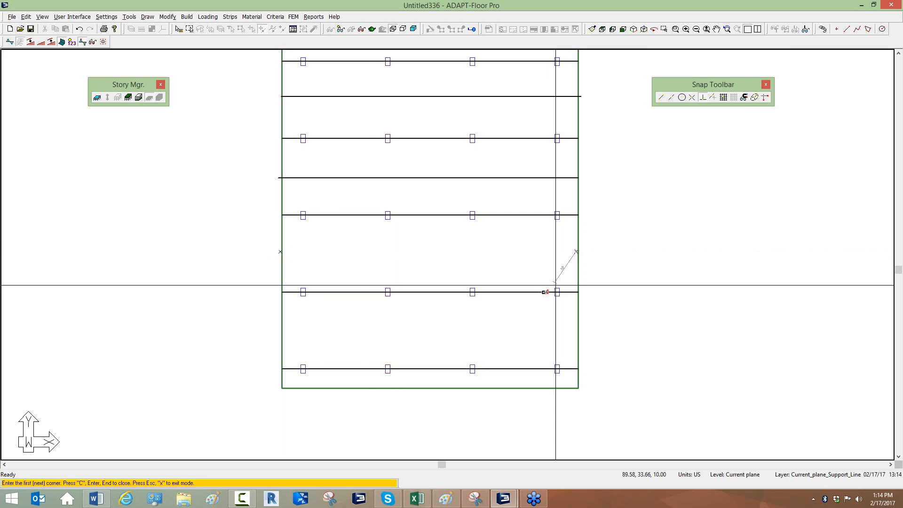
{"action": "left_click", "coordinate": [283, 336]}
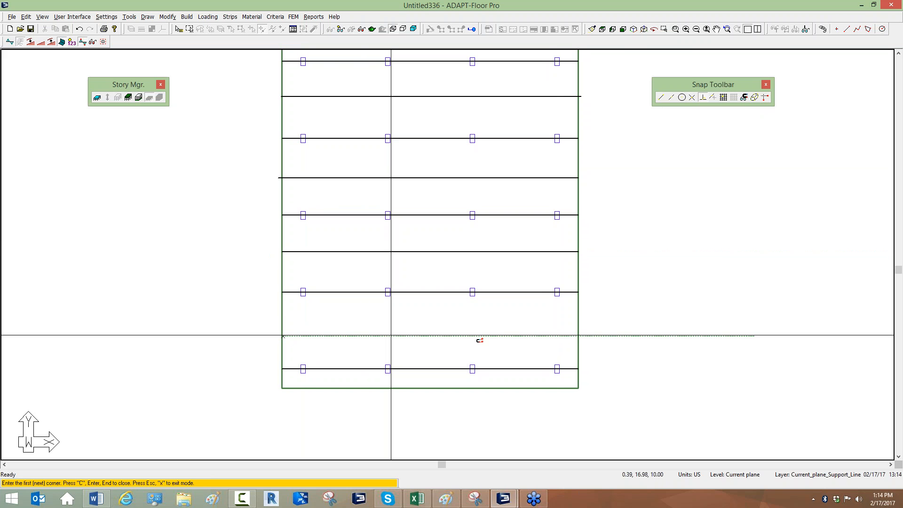
{"action": "left_click", "coordinate": [578, 337]}
{"action": "scroll", "coordinate": [300, 324], "scroll_direction": "up", "scroll_amount": 2}
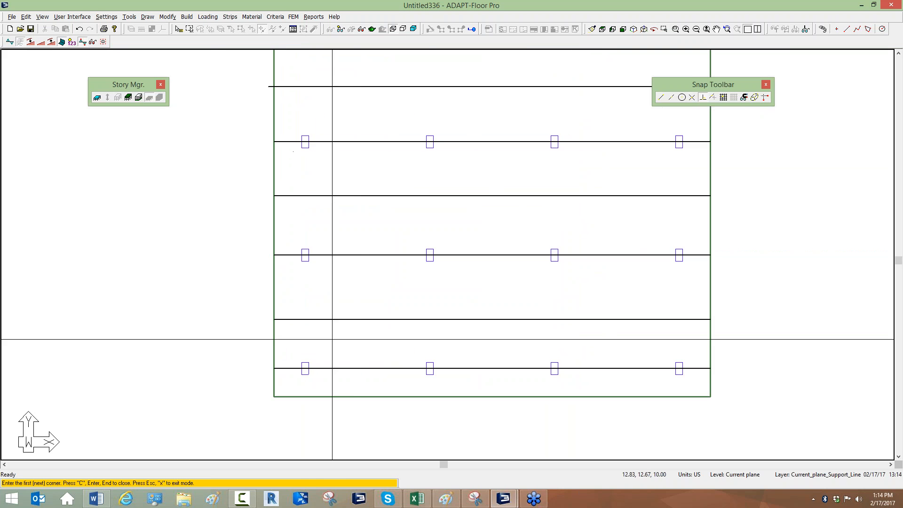
{"action": "scroll", "coordinate": [353, 316], "scroll_direction": "down", "scroll_amount": 3}
{"action": "scroll", "coordinate": [426, 316], "scroll_direction": "down", "scroll_amount": 3}
{"action": "right_click", "coordinate": [299, 195]}
{"action": "left_click", "coordinate": [325, 201]}
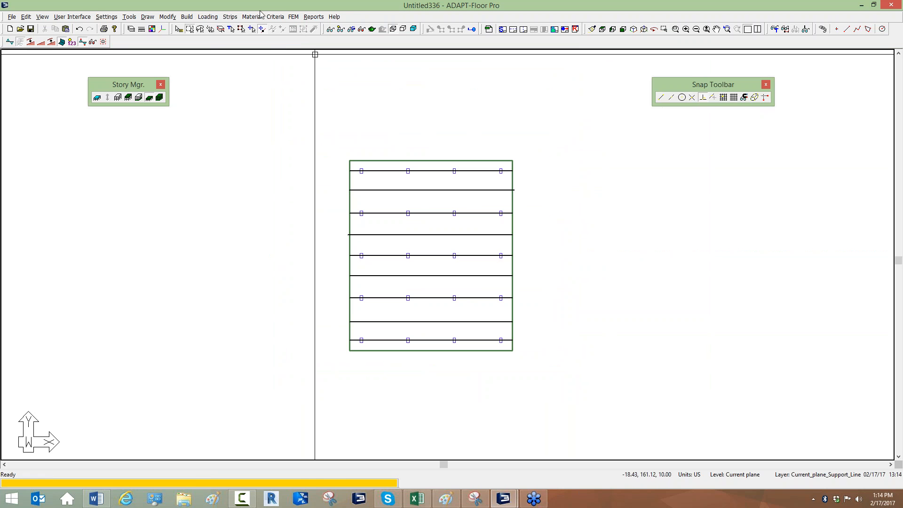
Generate the design sections with regenerated tributaries for the added middle support lines, and display only the X-direction strips.
{"action": "left_click", "coordinate": [231, 16]}
{"action": "mouse_move", "coordinate": [329, 84]}
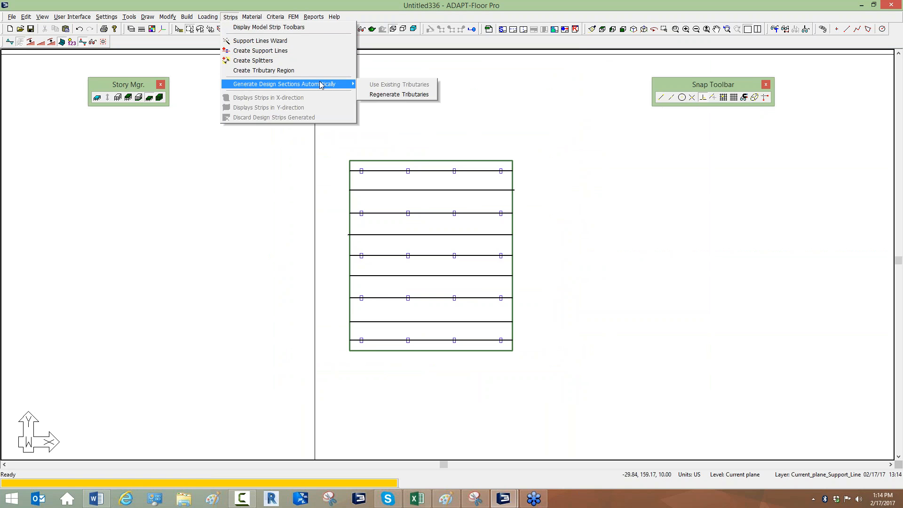
{"action": "left_click", "coordinate": [408, 92]}
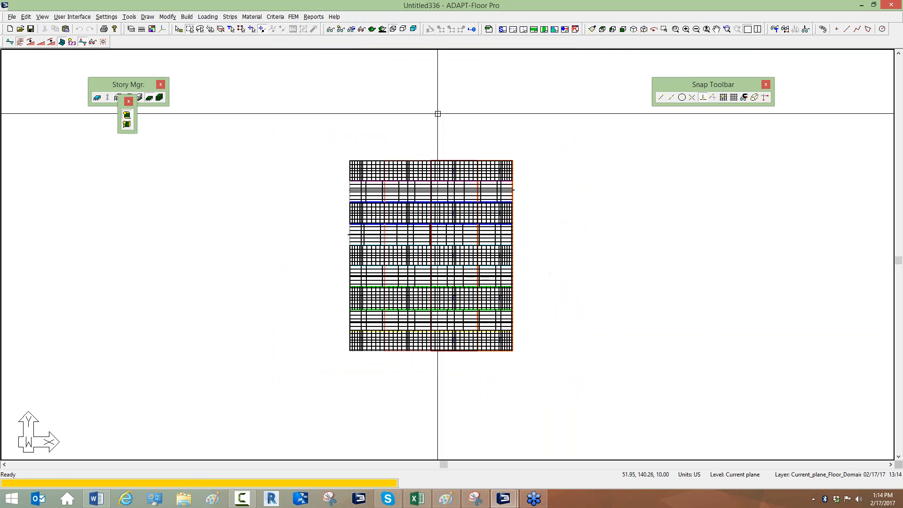
{"action": "left_click", "coordinate": [340, 29]}
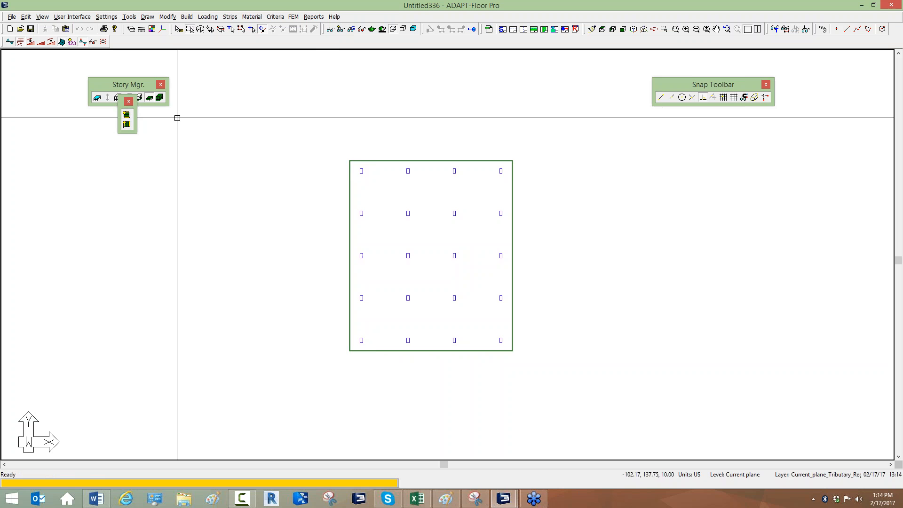
{"action": "left_click", "coordinate": [126, 118]}
Compare section spacing in the column and middle strips, and select the uppermost middle strip's support line to examine its sections.
{"action": "scroll", "coordinate": [511, 255], "scroll_direction": "up", "scroll_amount": 1}
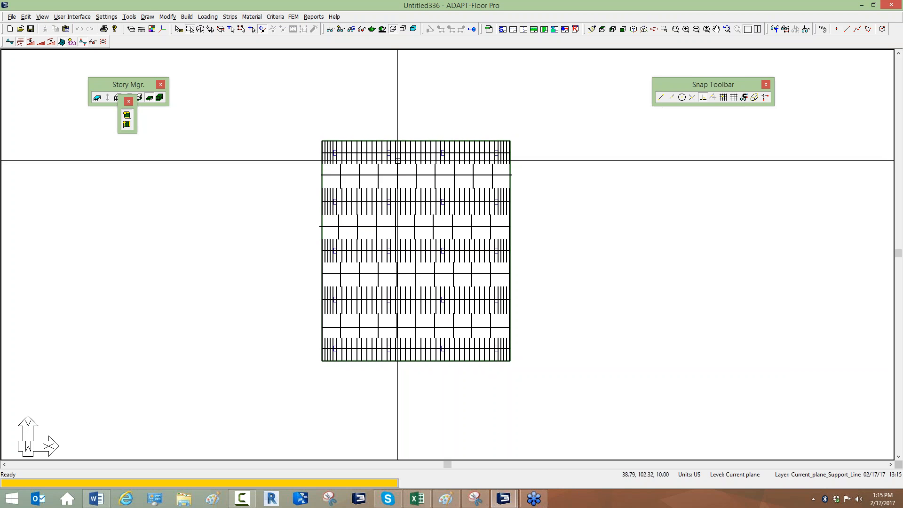
{"action": "scroll", "coordinate": [391, 166], "scroll_direction": "up", "scroll_amount": 2}
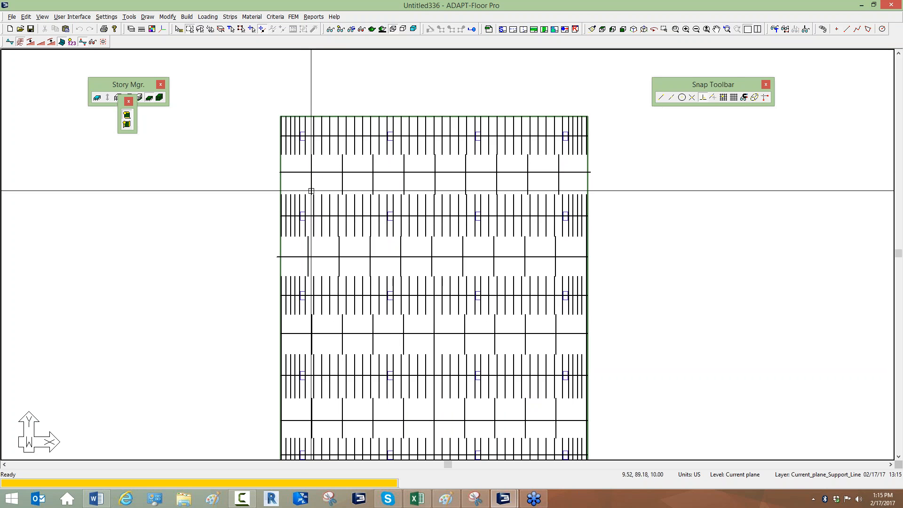
{"action": "scroll", "coordinate": [311, 190], "scroll_direction": "down", "scroll_amount": 2}
{"action": "left_click", "coordinate": [297, 161]}
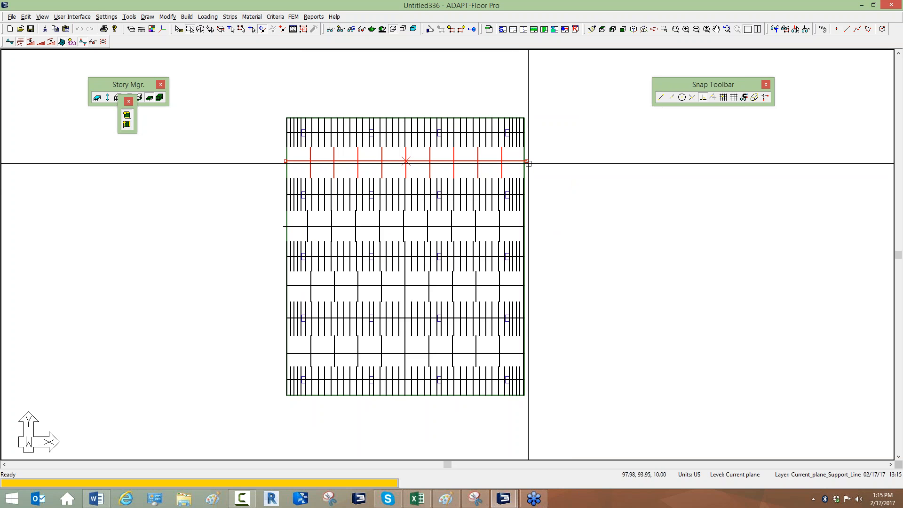
Open the uppermost middle strip's support line properties and check the maximum number of design sections per span in its design section options.
{"action": "key", "text": "Escape"}
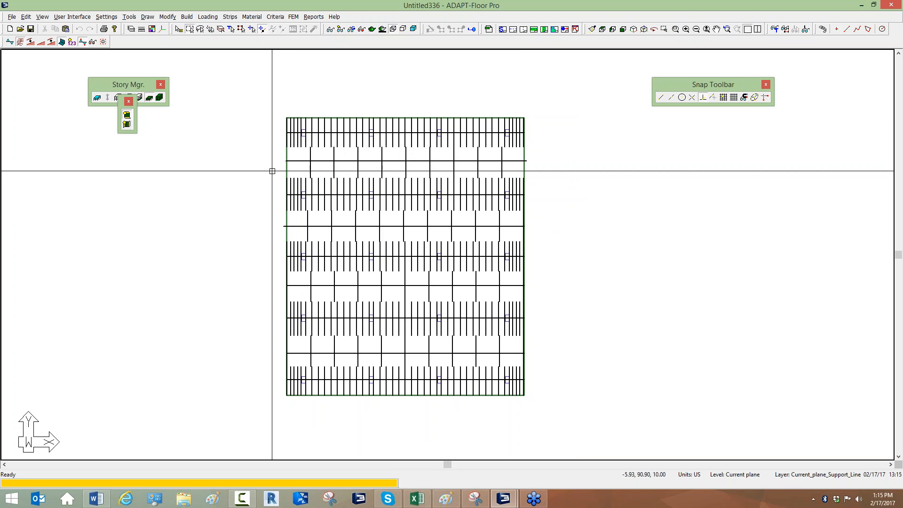
{"action": "scroll", "coordinate": [508, 167], "scroll_direction": "up", "scroll_amount": 3}
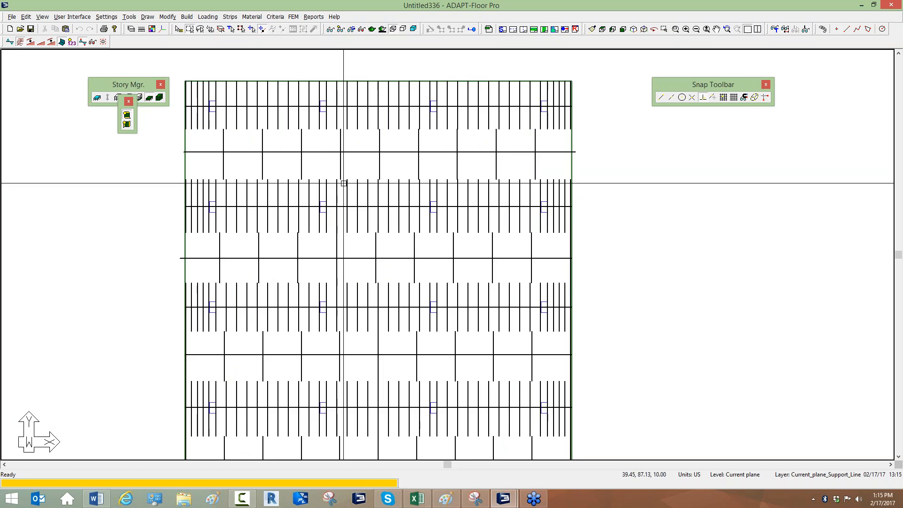
{"action": "scroll", "coordinate": [344, 183], "scroll_direction": "down", "scroll_amount": 3}
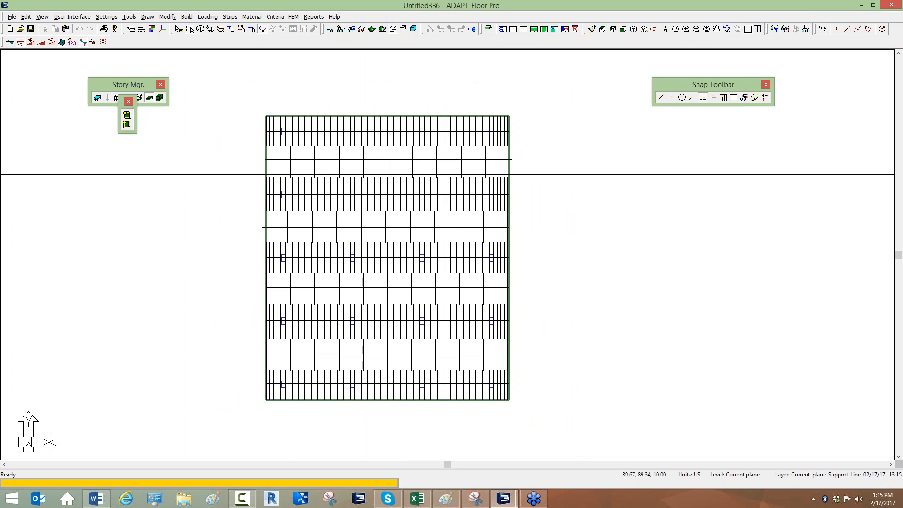
{"action": "scroll", "coordinate": [258, 141], "scroll_direction": "up", "scroll_amount": 1}
{"action": "scroll", "coordinate": [256, 151], "scroll_direction": "down", "scroll_amount": 1}
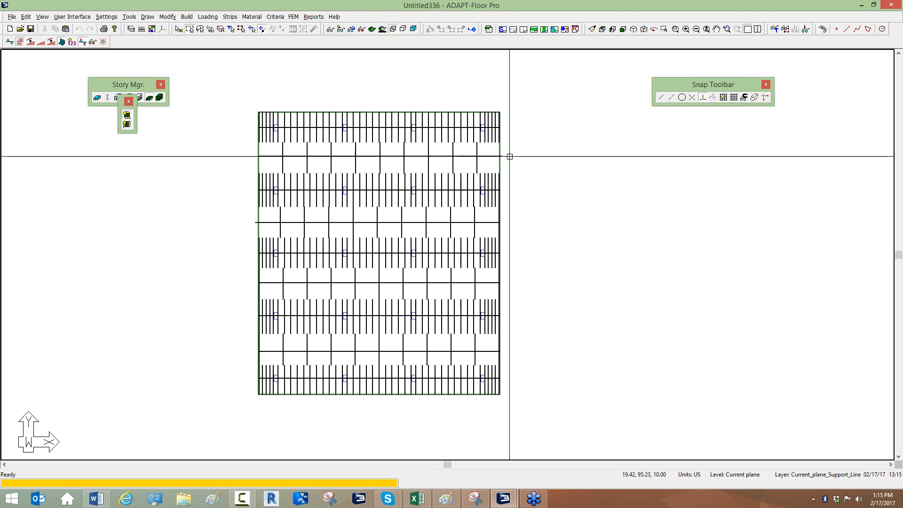
{"action": "scroll", "coordinate": [355, 159], "scroll_direction": "up", "scroll_amount": 1}
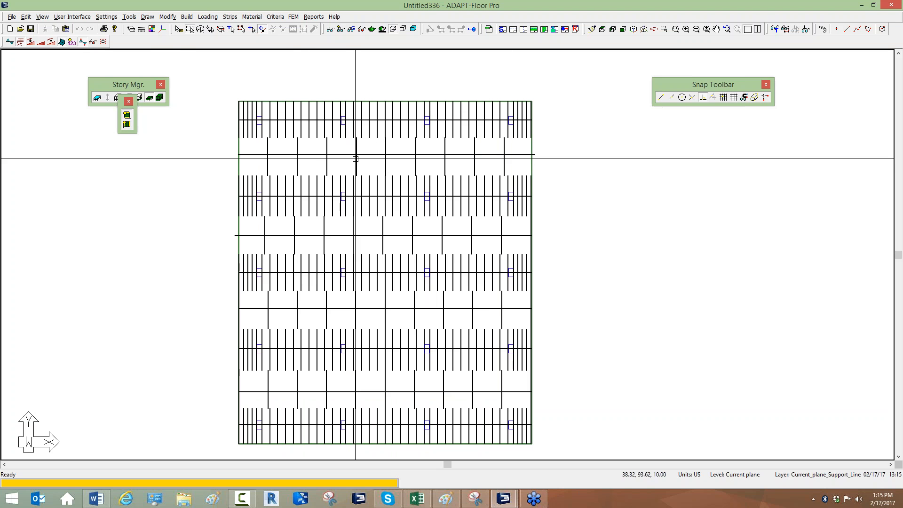
{"action": "double_click", "coordinate": [356, 156]}
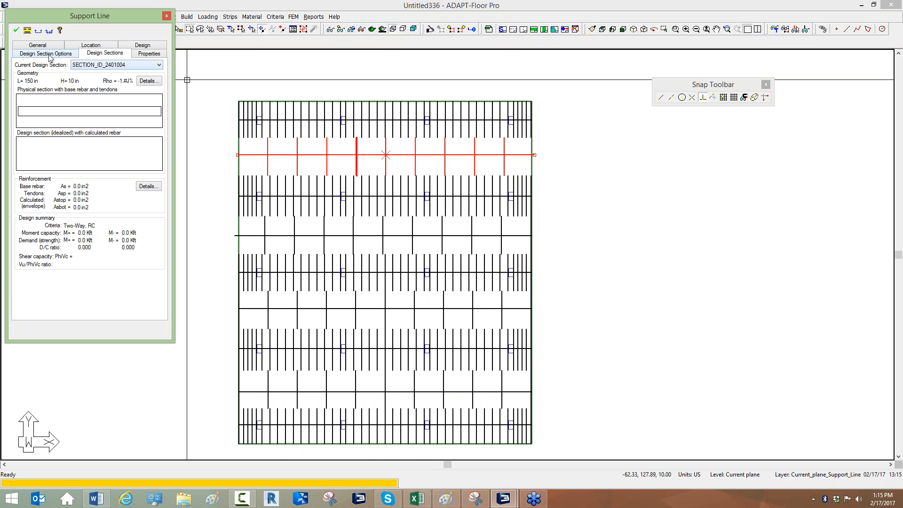
{"action": "left_click", "coordinate": [49, 55]}
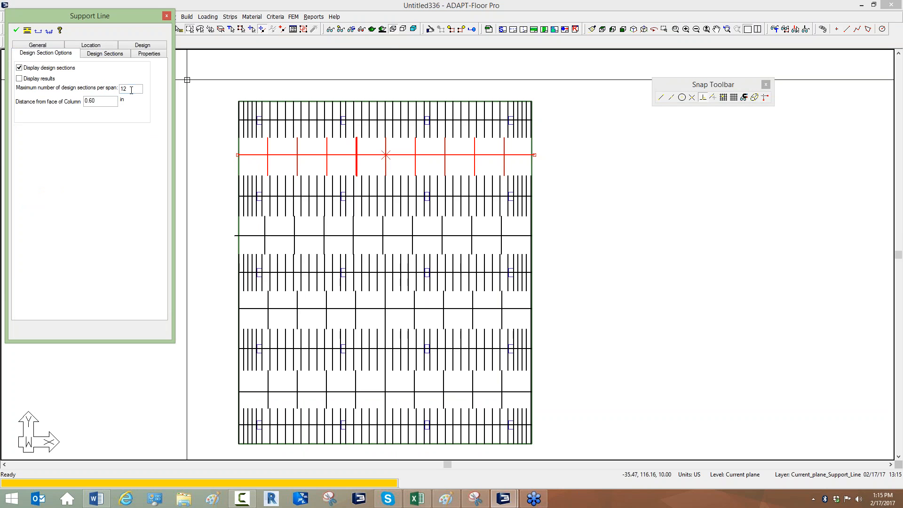
{"action": "left_click", "coordinate": [222, 114]}
Select all four middle-strip support lines and change their maximum number of design sections per span together through Modify Item Properties.
{"action": "left_click", "coordinate": [254, 154]}
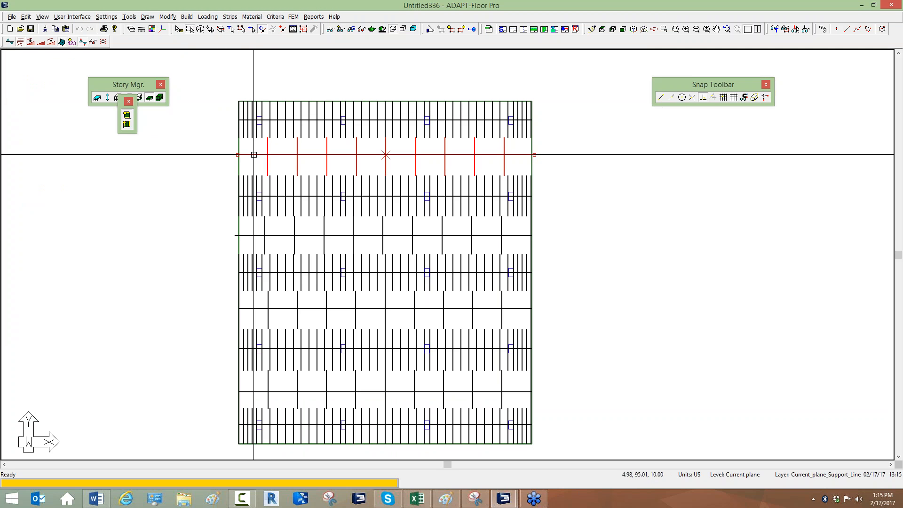
{"action": "left_click", "coordinate": [267, 236]}
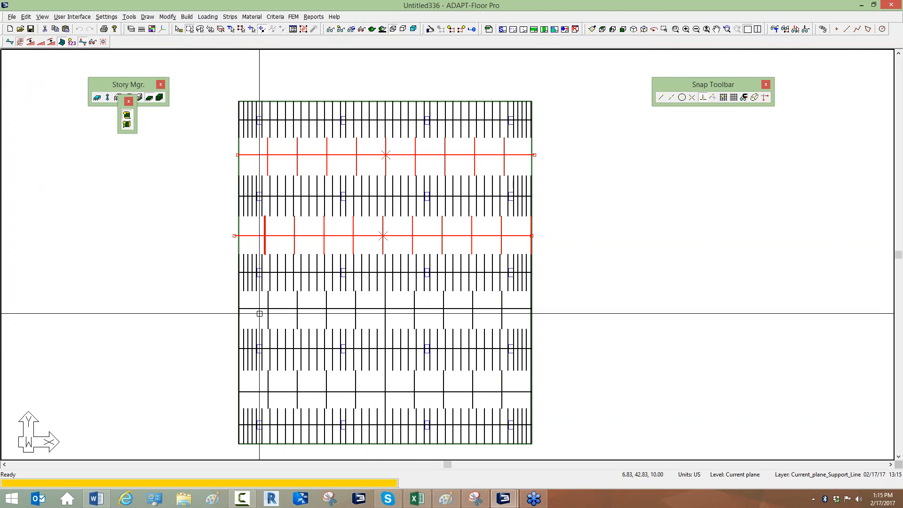
{"action": "left_click", "coordinate": [266, 314]}
{"action": "left_click", "coordinate": [267, 383]}
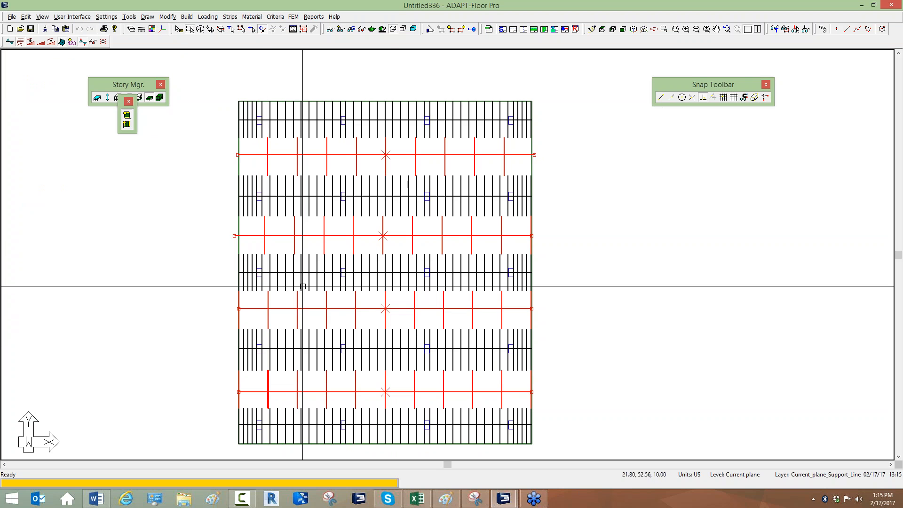
{"action": "scroll", "coordinate": [322, 272], "scroll_direction": "down", "scroll_amount": 1}
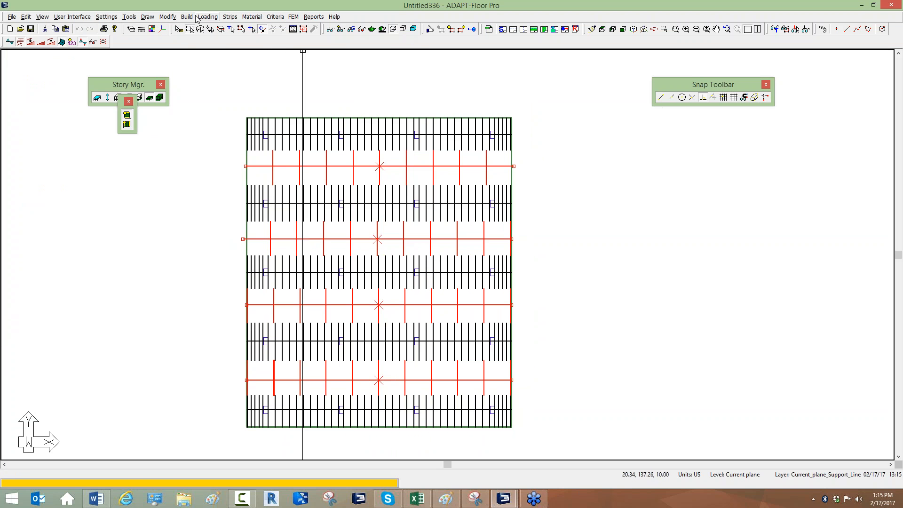
{"action": "left_click", "coordinate": [172, 17]}
{"action": "left_click", "coordinate": [179, 107]}
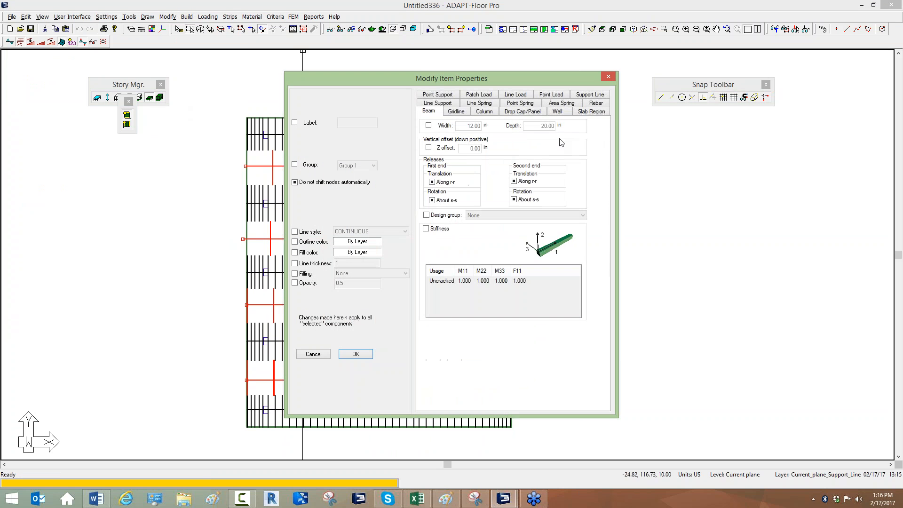
{"action": "left_click", "coordinate": [589, 95]}
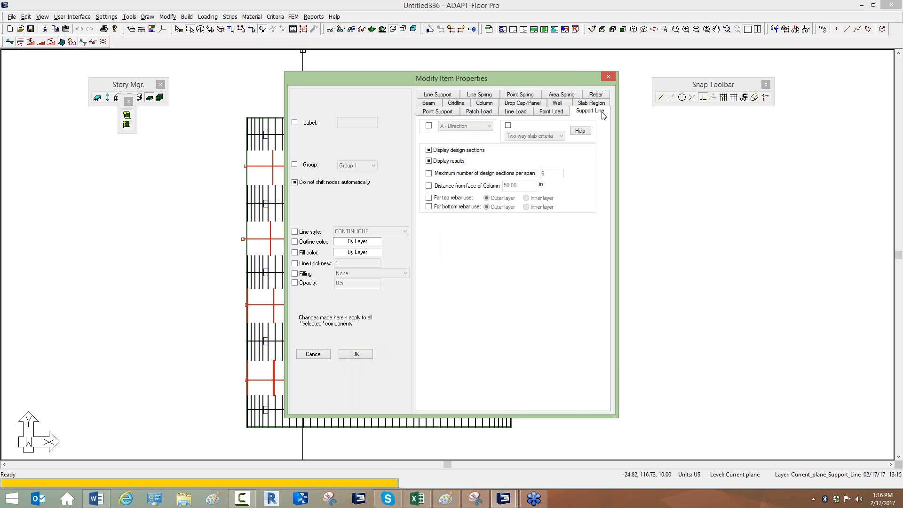
{"action": "left_click", "coordinate": [429, 173]}
{"action": "double_click", "coordinate": [551, 175]}
{"action": "left_click", "coordinate": [358, 352]}
{"action": "key", "text": "Return"}
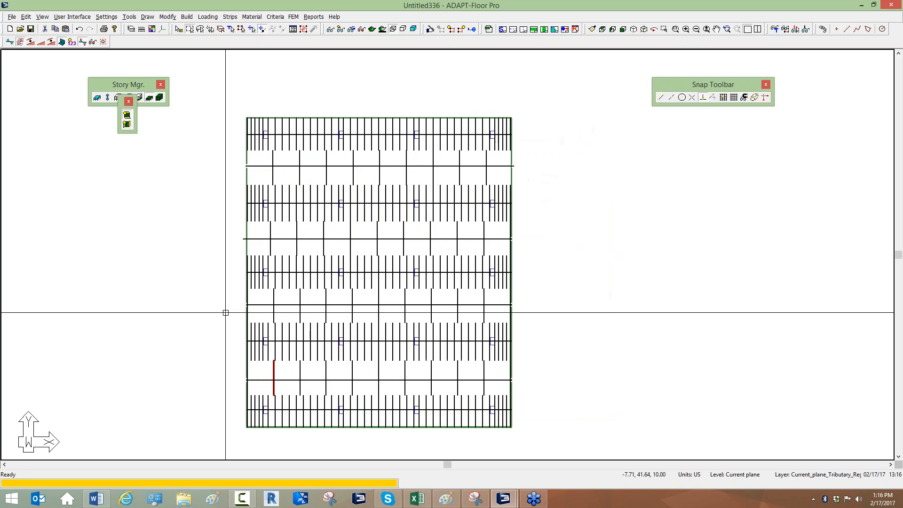
Regenerate the design sections automatically, then display the X-direction strips and check the middle strips' section spacing.
{"action": "left_click", "coordinate": [294, 17]}
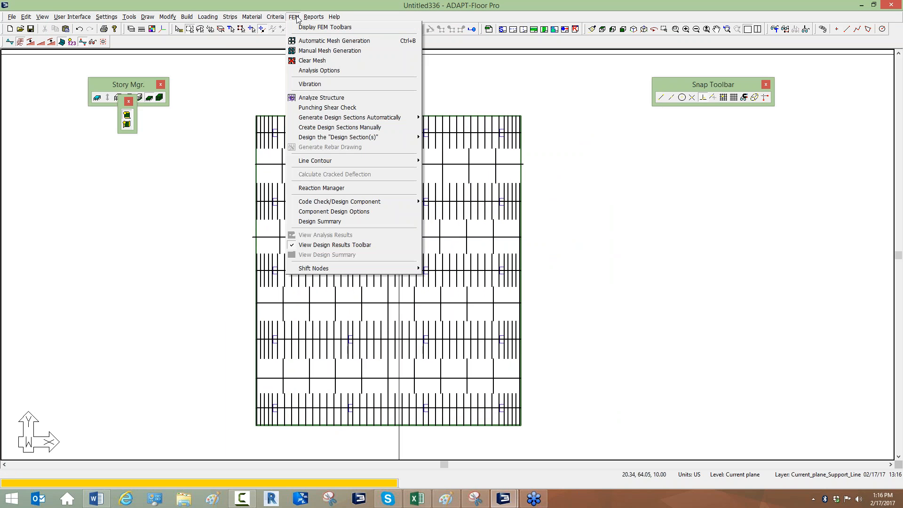
{"action": "mouse_move", "coordinate": [230, 17]}
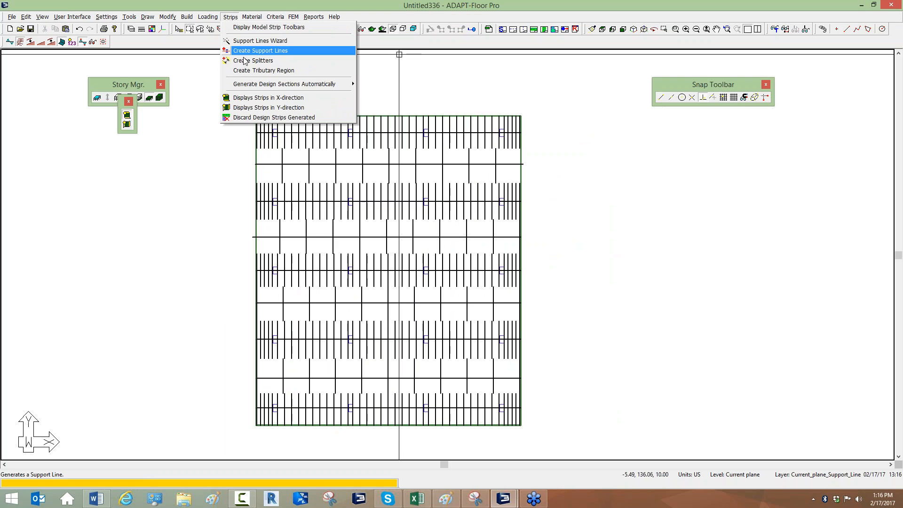
{"action": "mouse_move", "coordinate": [249, 87]}
{"action": "left_click", "coordinate": [375, 93]}
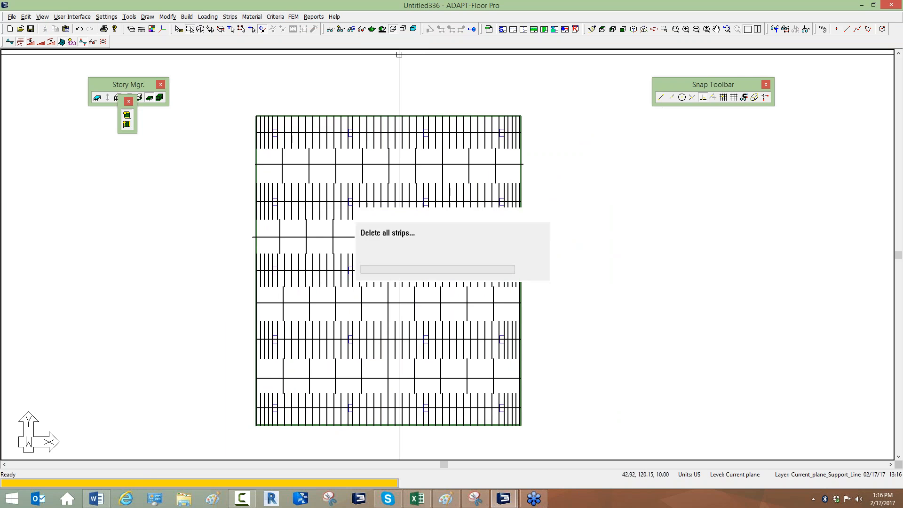
{"action": "left_click", "coordinate": [342, 30]}
{"action": "left_click", "coordinate": [126, 114]}
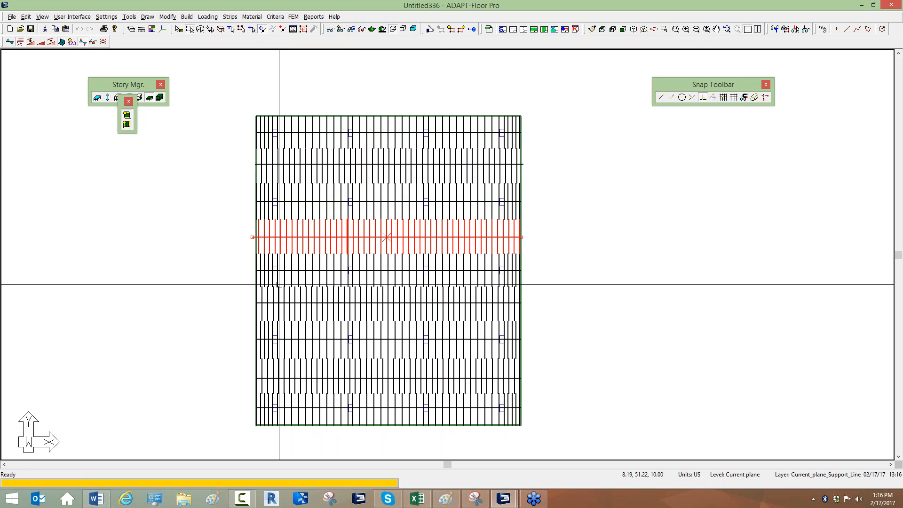
{"action": "left_click", "coordinate": [285, 296]}
{"action": "left_click", "coordinate": [270, 362]}
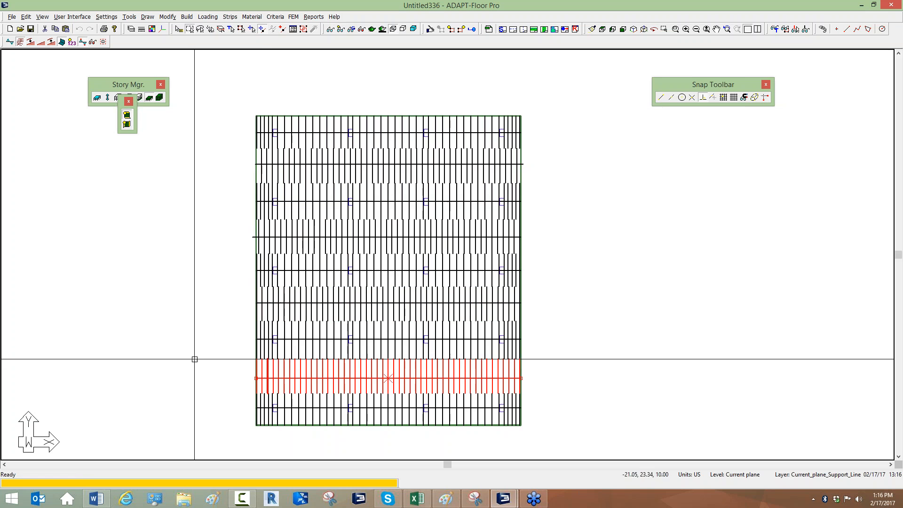
{"action": "left_click", "coordinate": [446, 89]}
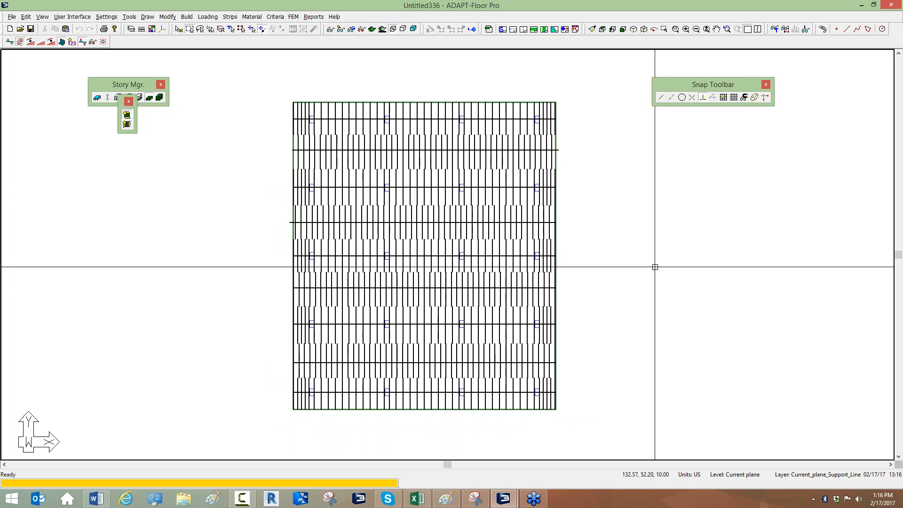
Create a new file from the default settings, discarding the changes to the current slab model.
{"action": "left_click", "coordinate": [10, 29]}
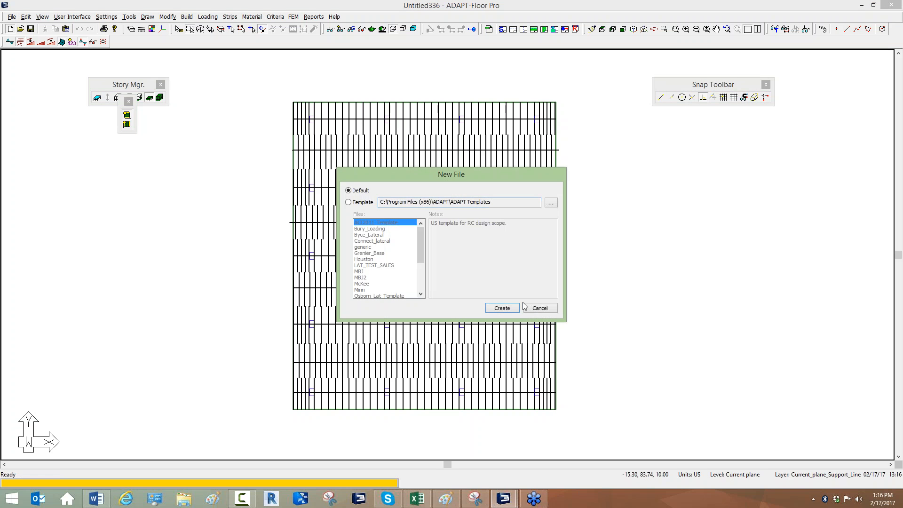
{"action": "left_click", "coordinate": [502, 308]}
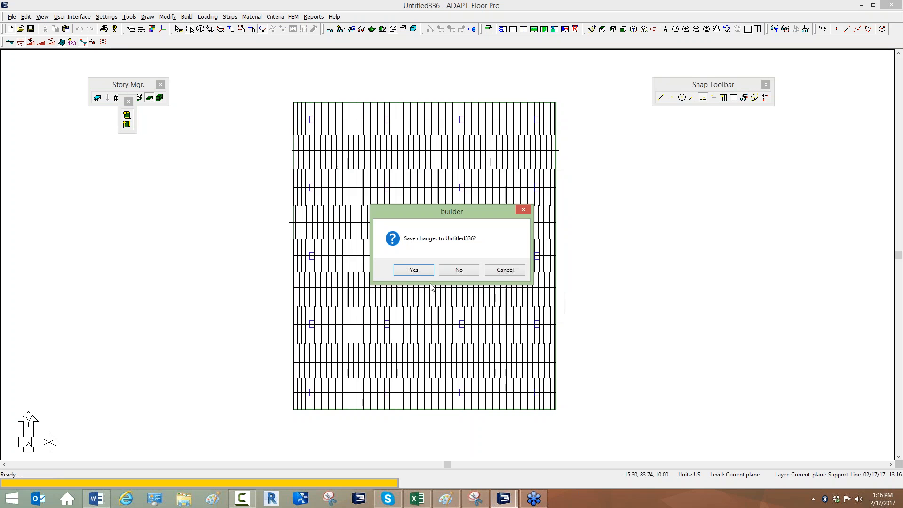
{"action": "left_click", "coordinate": [459, 270]}
Start a DWG/DXF import and browse to the Drawing Files folder on the Desktop.
{"action": "left_click", "coordinate": [12, 17]}
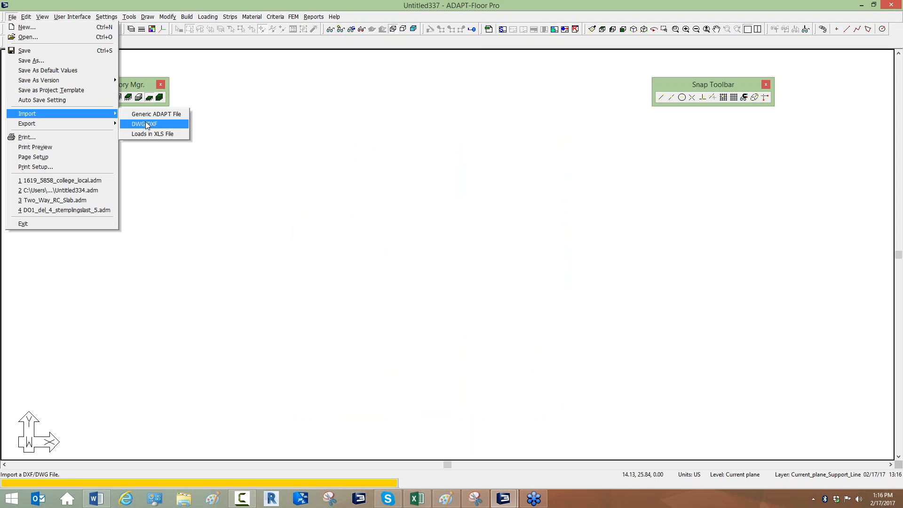
{"action": "left_click", "coordinate": [146, 125]}
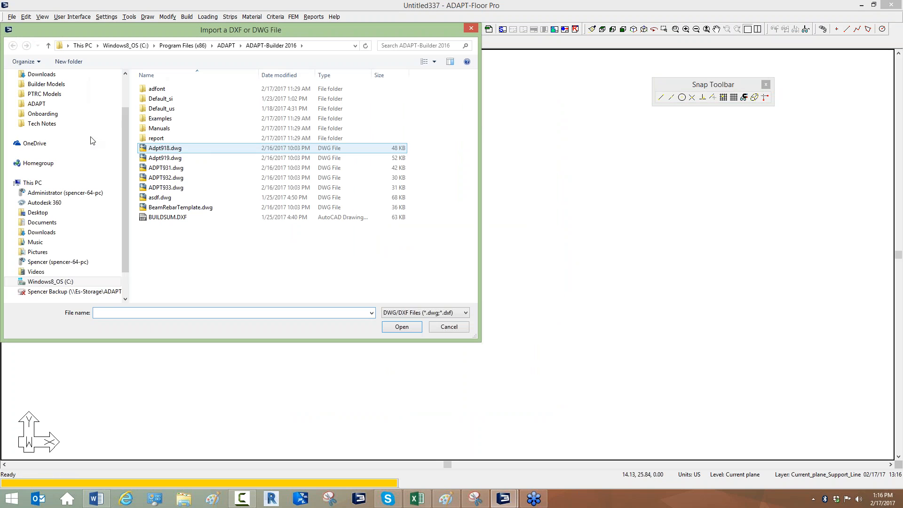
{"action": "left_click_drag", "start_coordinate": [125, 137], "coordinate": [124, 84]}
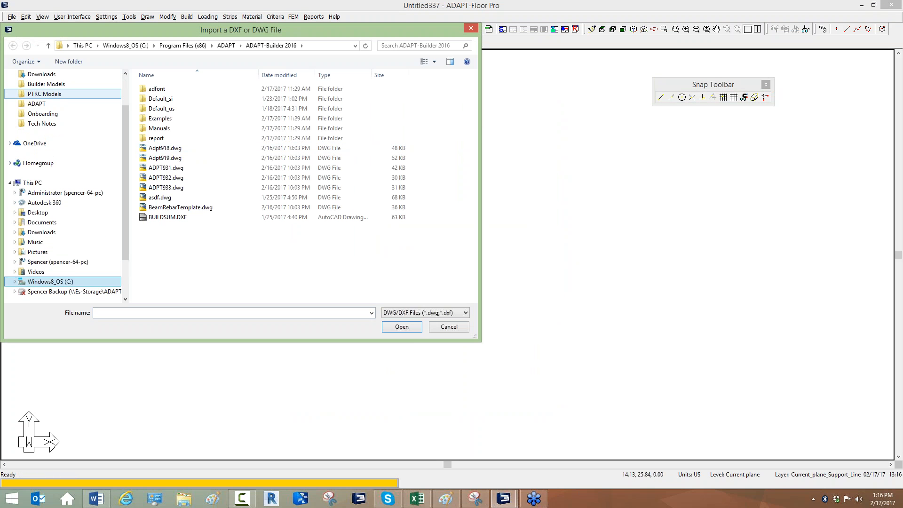
{"action": "left_click", "coordinate": [109, 94]}
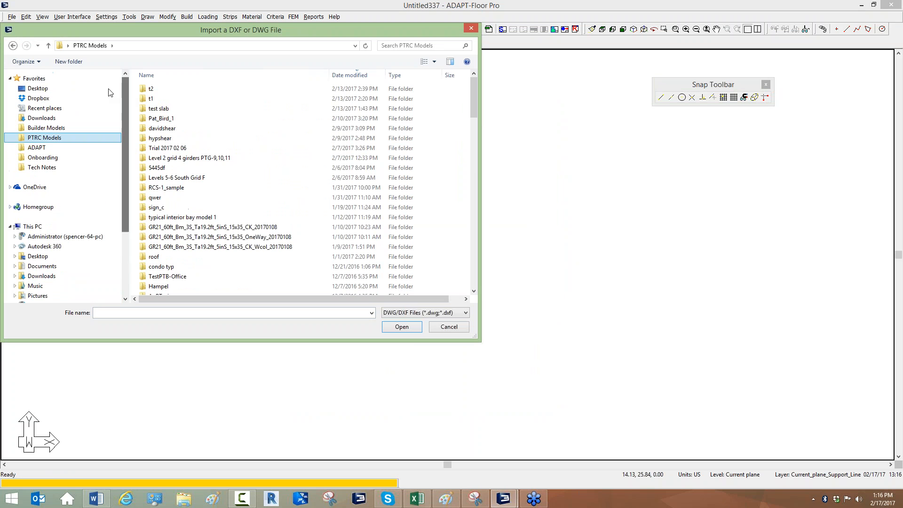
{"action": "left_click", "coordinate": [59, 89]}
{"action": "scroll", "coordinate": [414, 193], "scroll_direction": "down", "scroll_amount": 1}
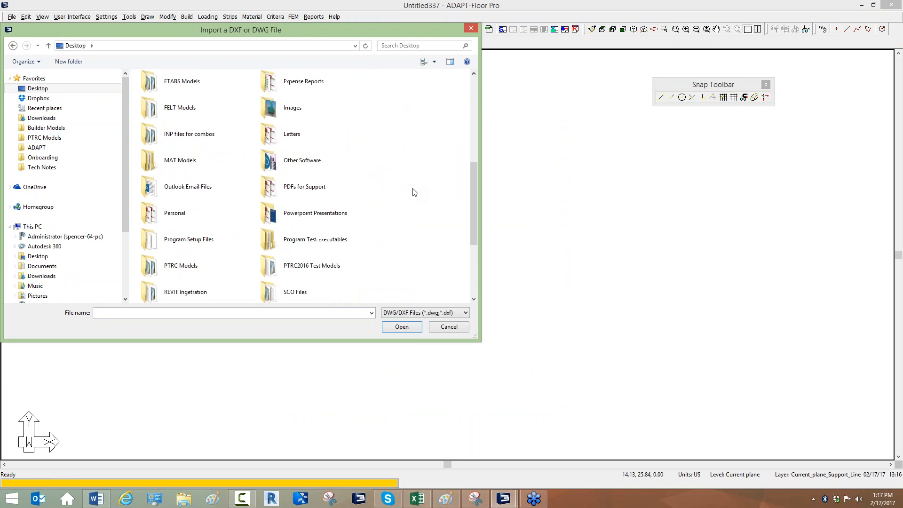
{"action": "scroll", "coordinate": [386, 207], "scroll_direction": "up", "scroll_amount": 5}
{"action": "scroll", "coordinate": [362, 212], "scroll_direction": "down", "scroll_amount": 1}
{"action": "left_click", "coordinate": [315, 235]}
{"action": "double_click", "coordinate": [316, 235]}
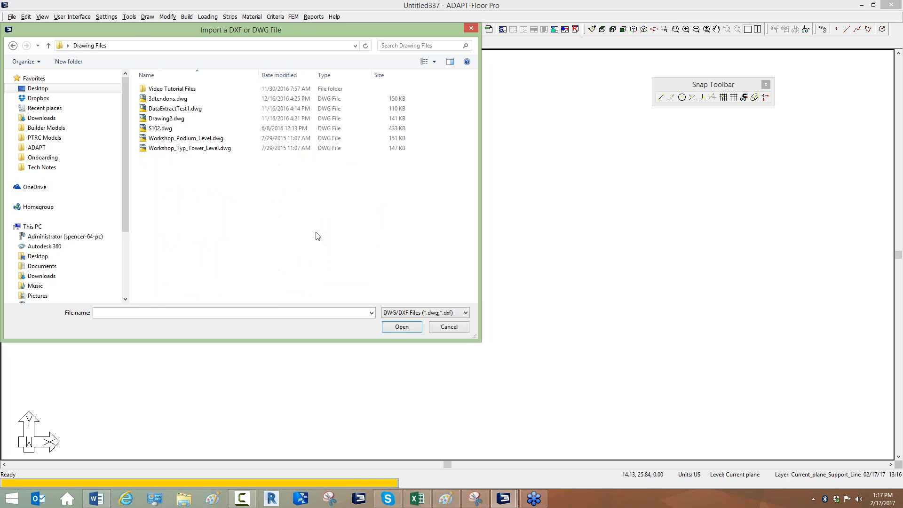
Import Workshop_Typ_Tower_Level.dwg into CAD Group 1 with calibration of the imported objects enabled.
{"action": "left_click", "coordinate": [161, 149]}
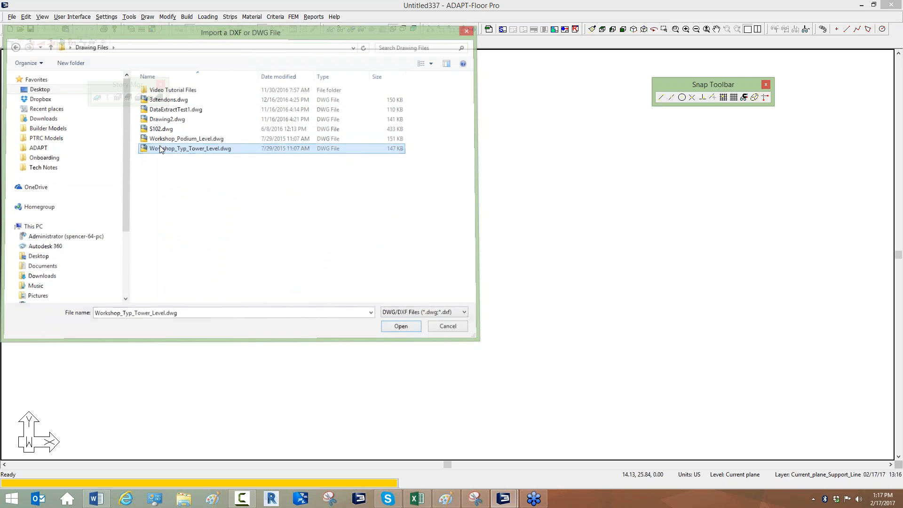
{"action": "double_click", "coordinate": [160, 148]}
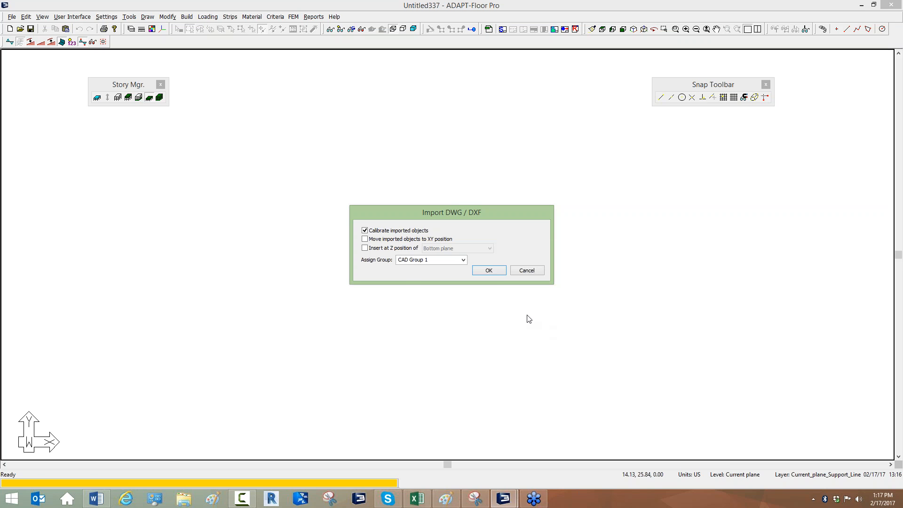
{"action": "left_click", "coordinate": [489, 270]}
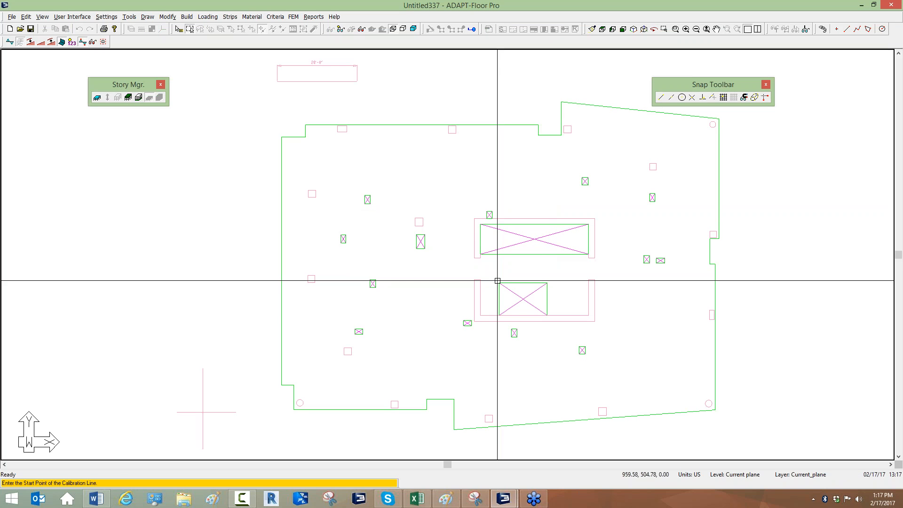
Calibrate the imported drawing by snapping to both endpoints of the 20'-0" reference line above the plan and confirming the correct distance.
{"action": "scroll", "coordinate": [399, 232], "scroll_direction": "up", "scroll_amount": 4}
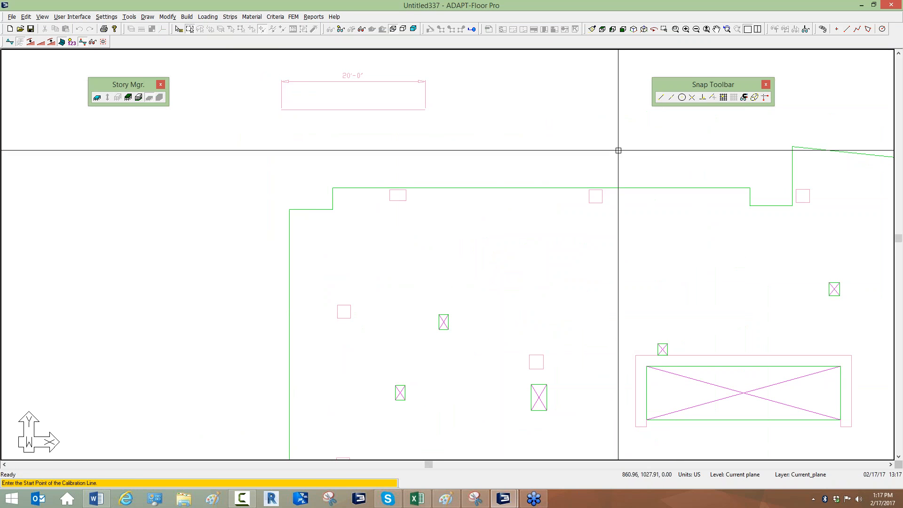
{"action": "left_click", "coordinate": [663, 97]}
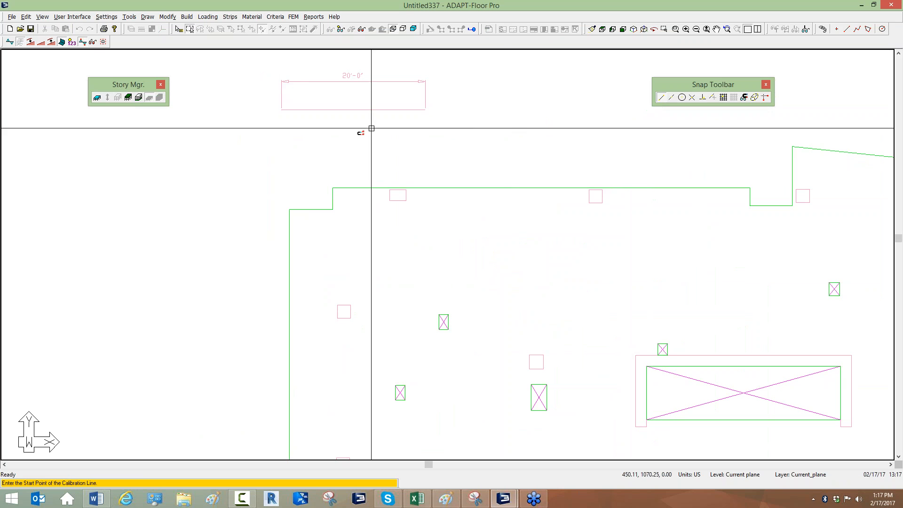
{"action": "left_click", "coordinate": [282, 110]}
{"action": "left_click", "coordinate": [418, 112]}
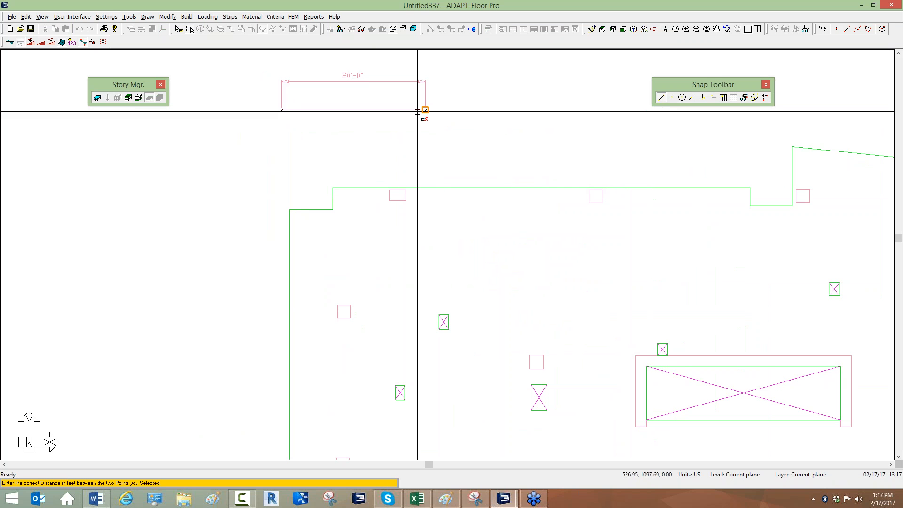
{"action": "key", "text": "Return"}
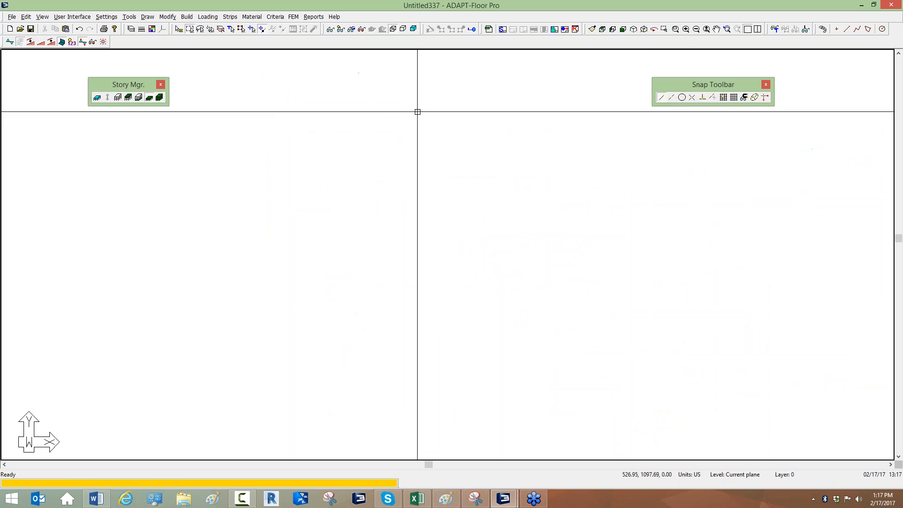
Fit the calibrated tower-level drawing in view and examine its slab outline, columns, core walls and openings.
{"action": "left_click", "coordinate": [676, 29]}
{"action": "middle_click_drag", "start_coordinate": [585, 96], "coordinate": [532, 105]}
{"action": "scroll", "coordinate": [466, 98], "scroll_direction": "down", "scroll_amount": 3}
{"action": "scroll", "coordinate": [494, 141], "scroll_direction": "up", "scroll_amount": 1}
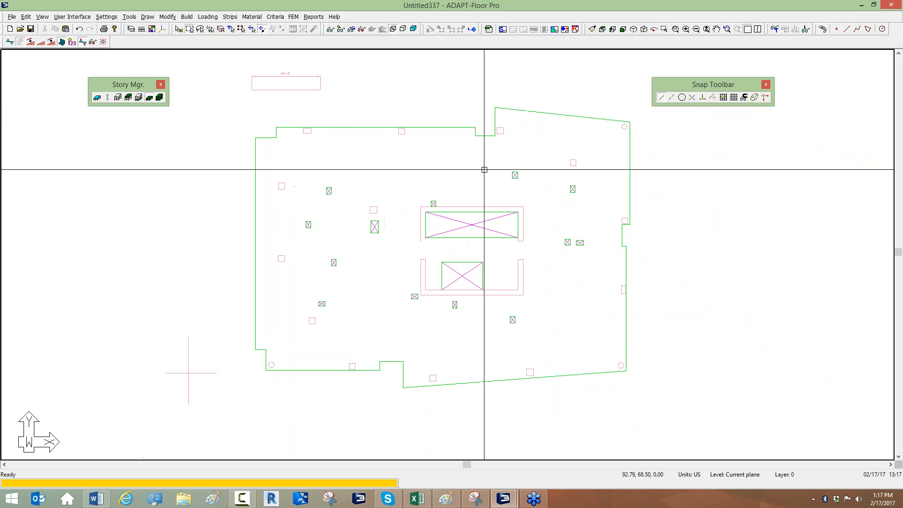
{"action": "scroll", "coordinate": [380, 214], "scroll_direction": "down", "scroll_amount": 2}
{"action": "scroll", "coordinate": [419, 201], "scroll_direction": "up", "scroll_amount": 2}
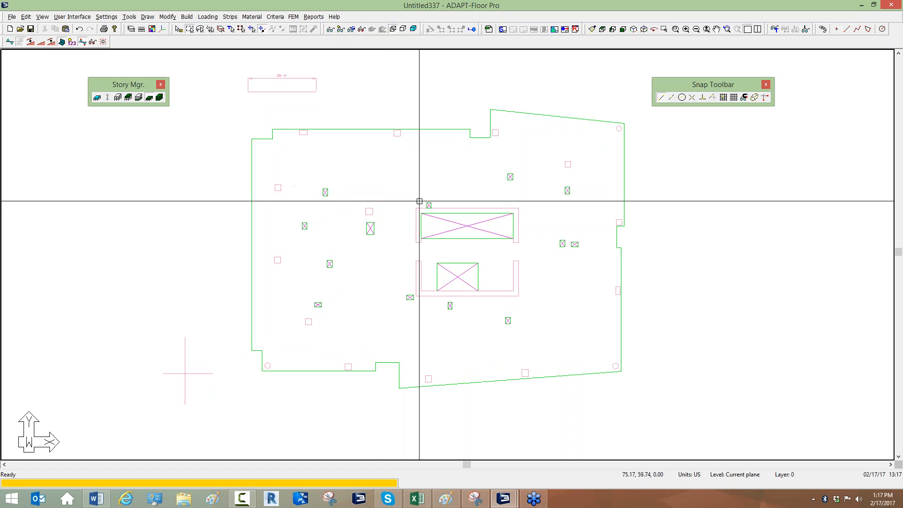
{"action": "scroll", "coordinate": [436, 180], "scroll_direction": "down", "scroll_amount": 2}
{"action": "scroll", "coordinate": [431, 182], "scroll_direction": "up", "scroll_amount": 2}
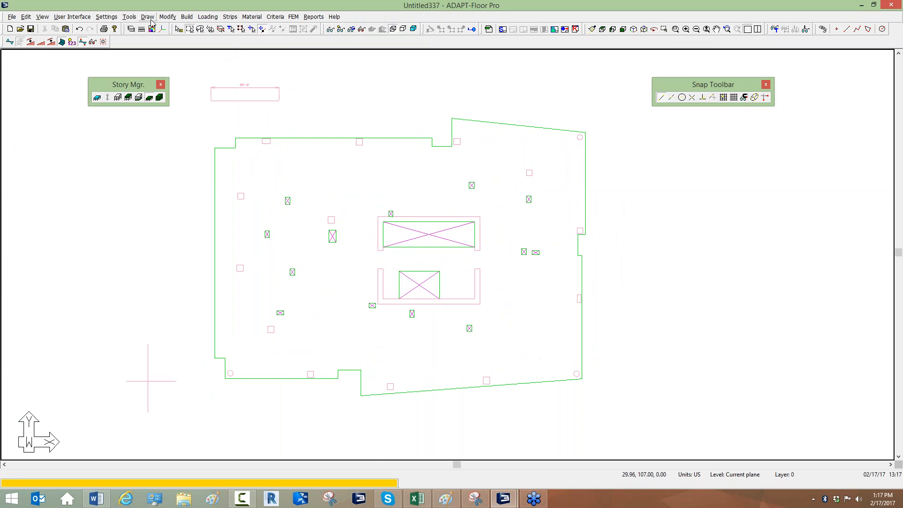
Display the Transform to Structural Component toolbar and look up the available Transform Drawing Entities commands.
{"action": "left_click", "coordinate": [80, 17]}
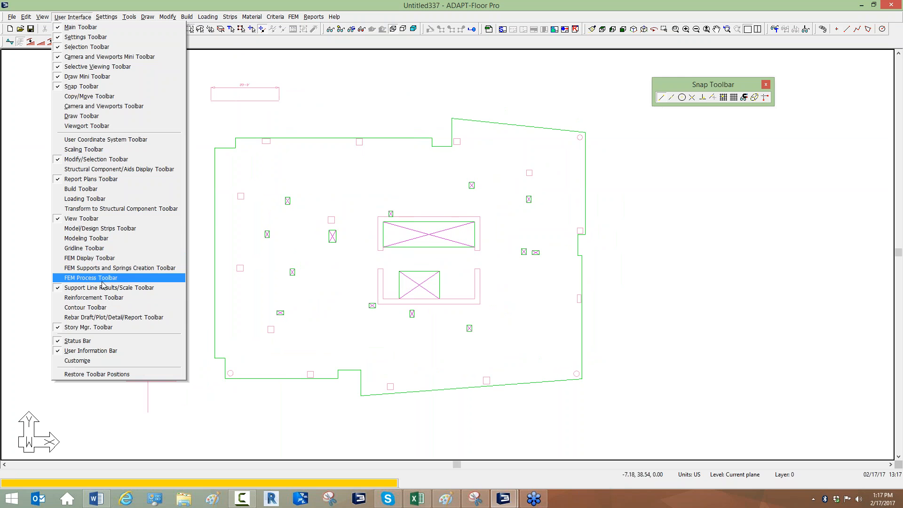
{"action": "left_click", "coordinate": [104, 217]}
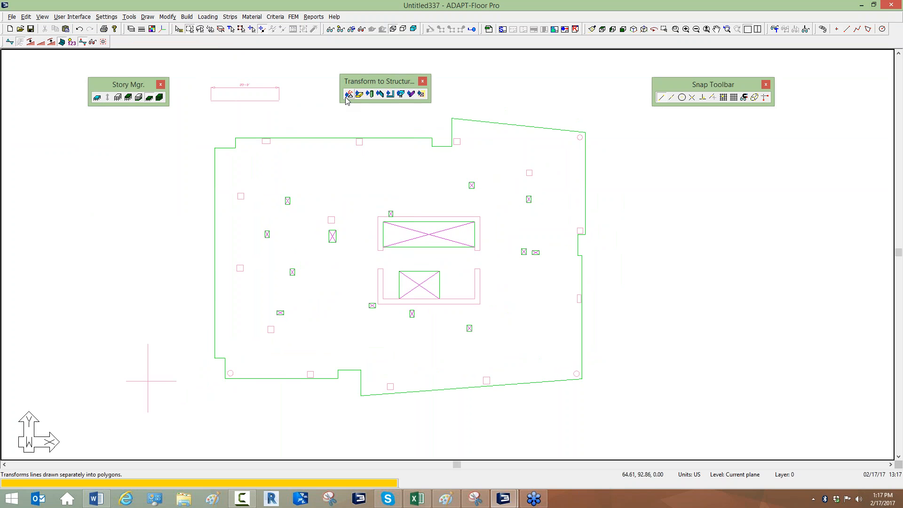
{"action": "left_click", "coordinate": [187, 17]}
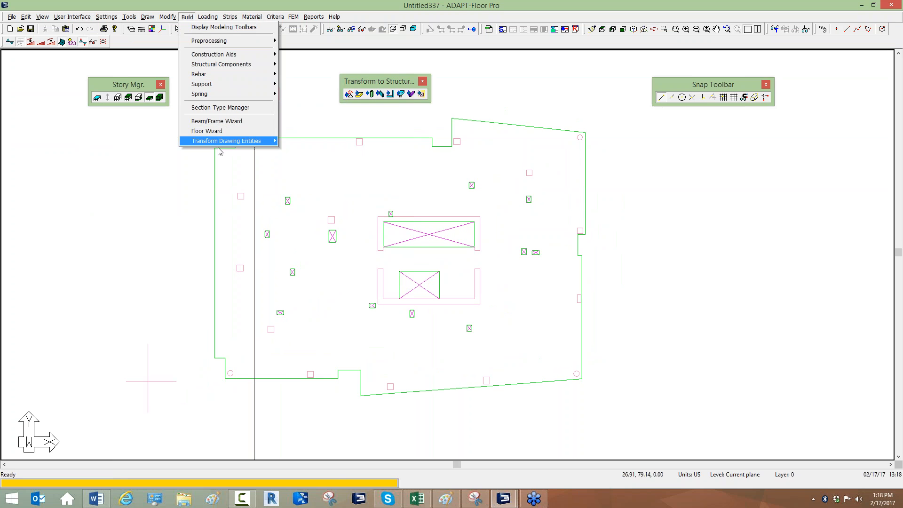
{"action": "mouse_move", "coordinate": [227, 142]}
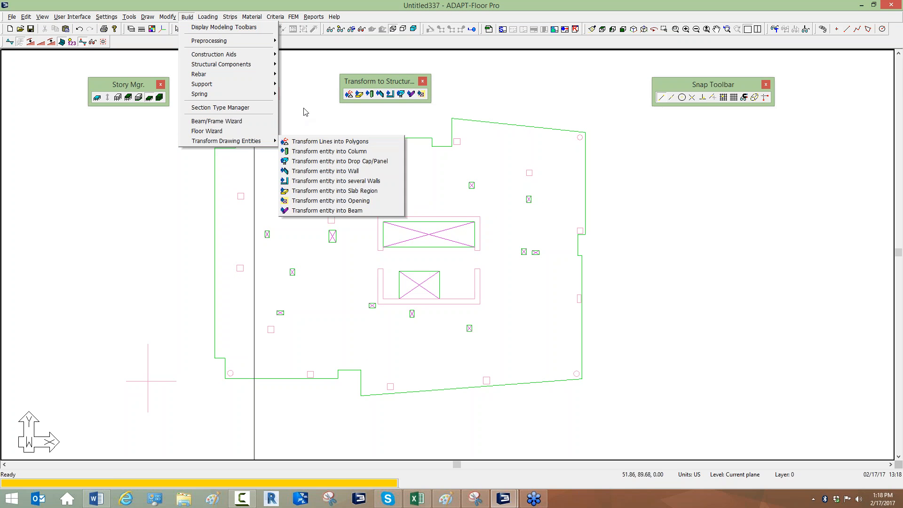
Transform the closed outer slab outline of the imported drawing into a slab region.
{"action": "left_click", "coordinate": [330, 141]}
{"action": "left_click", "coordinate": [305, 138]}
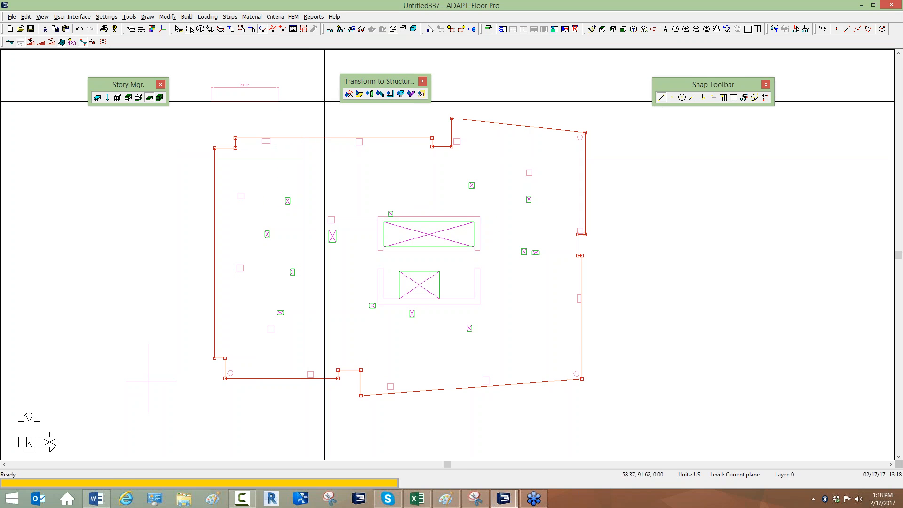
{"action": "left_click", "coordinate": [349, 94]}
Transform the two U-shaped core wall outlines into several walls.
{"action": "scroll", "coordinate": [441, 218], "scroll_direction": "up", "scroll_amount": 1}
{"action": "left_click", "coordinate": [469, 218]}
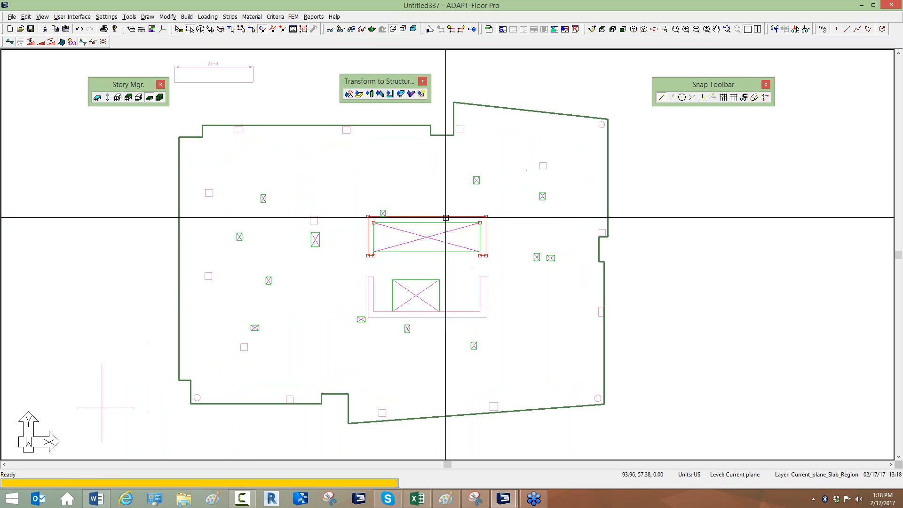
{"action": "left_click", "coordinate": [470, 317]}
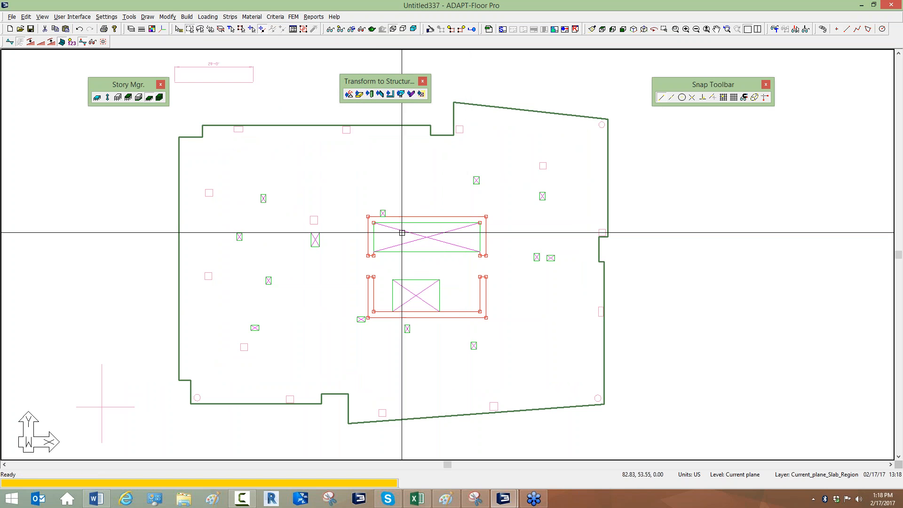
{"action": "left_click", "coordinate": [392, 96]}
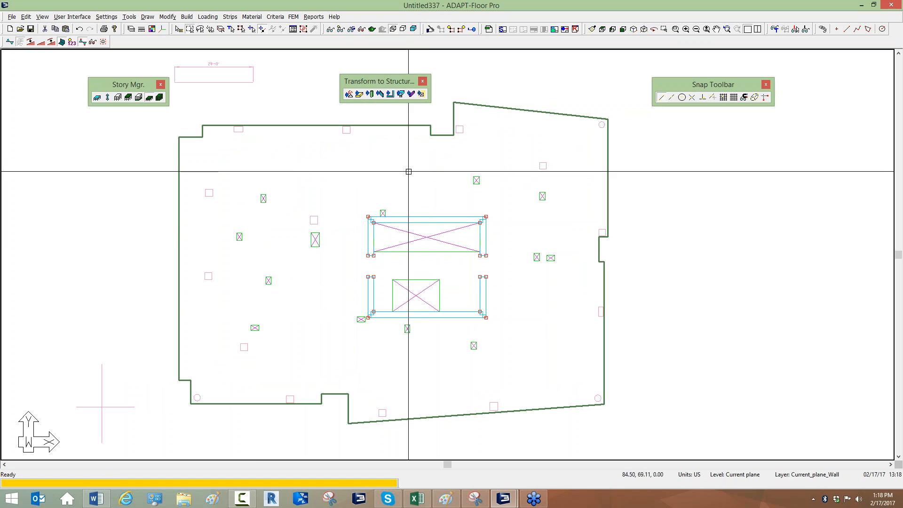
Transform the two large core rectangles and the three nearest shaft rectangles west of the core into openings.
{"action": "left_click", "coordinate": [416, 280]}
{"action": "left_click", "coordinate": [321, 243]}
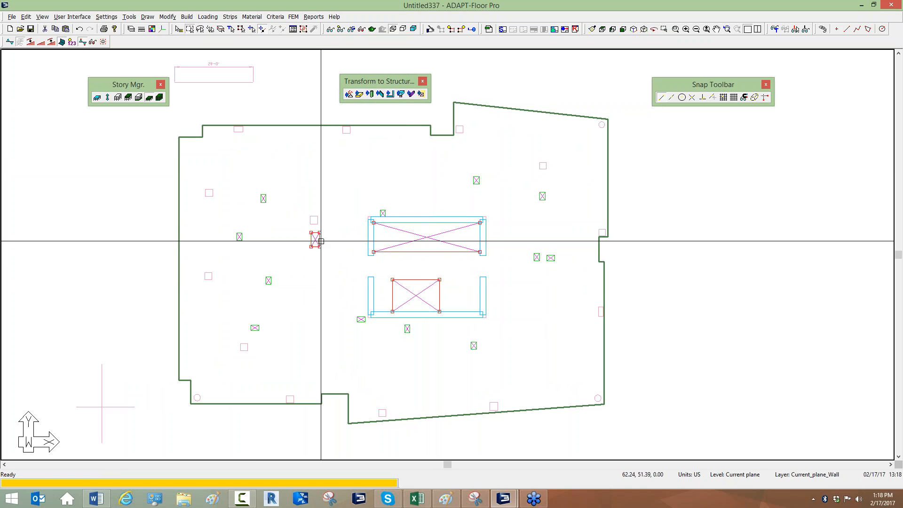
{"action": "scroll", "coordinate": [236, 256], "scroll_direction": "up", "scroll_amount": 2}
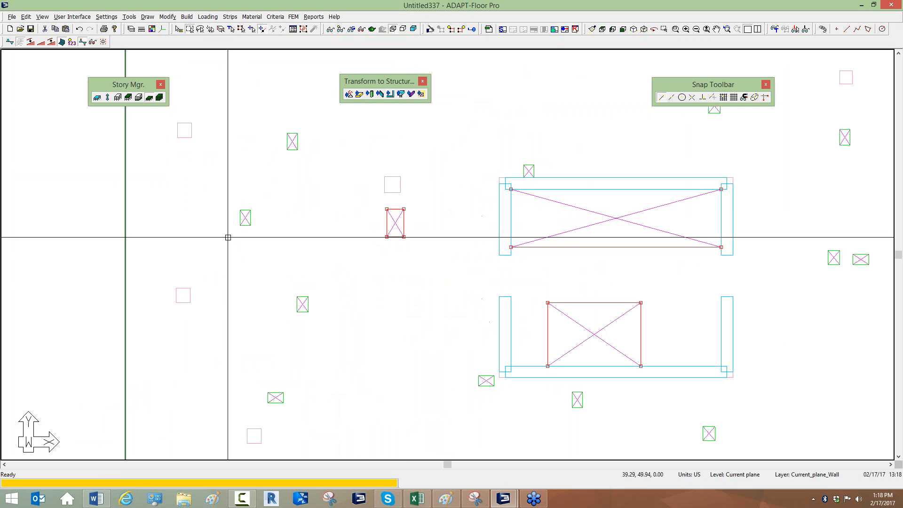
{"action": "left_click", "coordinate": [245, 218]}
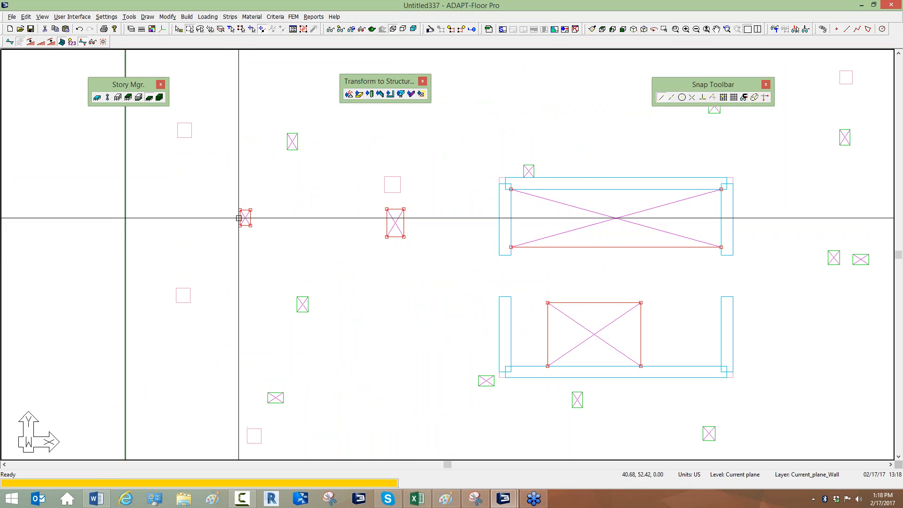
{"action": "left_click", "coordinate": [290, 139]}
{"action": "scroll", "coordinate": [212, 248], "scroll_direction": "down", "scroll_amount": 3}
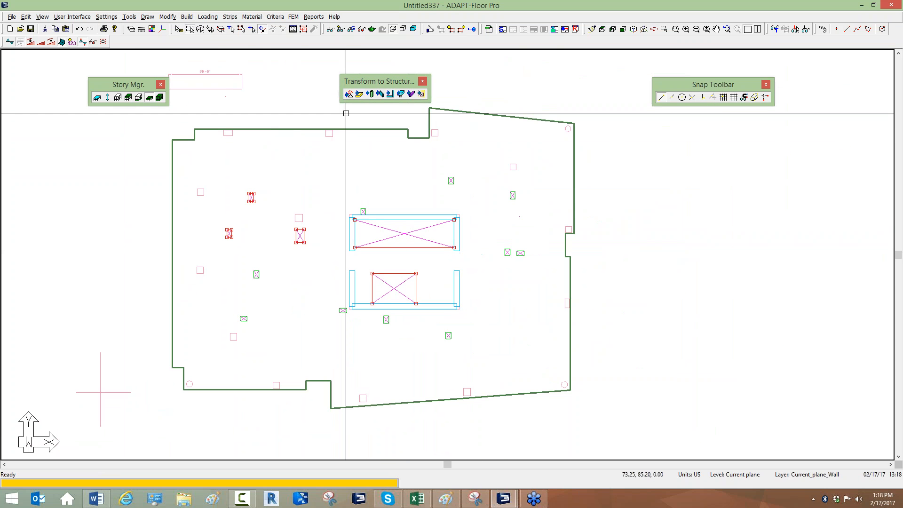
{"action": "left_click", "coordinate": [421, 94]}
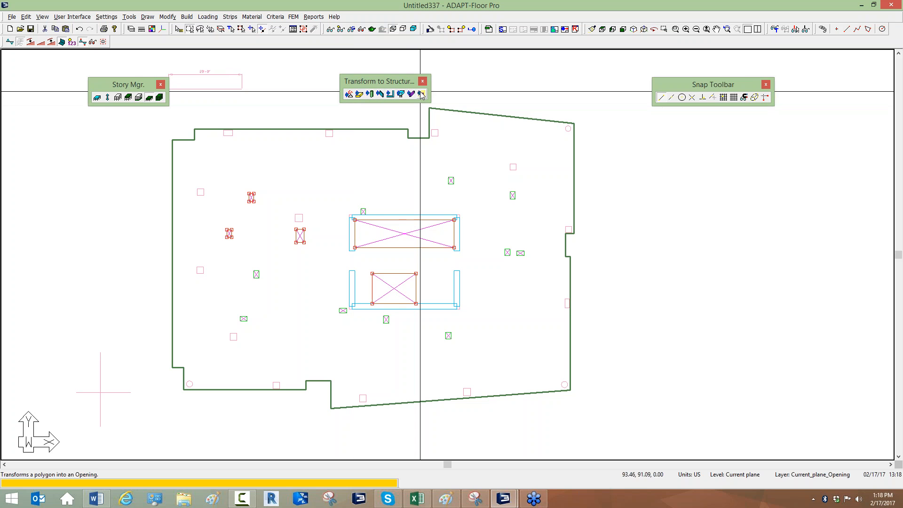
Transform all square, rectangular and circular column outlines along the slab edges and in the interior into columns.
{"action": "scroll", "coordinate": [383, 196], "scroll_direction": "down", "scroll_amount": 2}
{"action": "scroll", "coordinate": [405, 183], "scroll_direction": "up", "scroll_amount": 1}
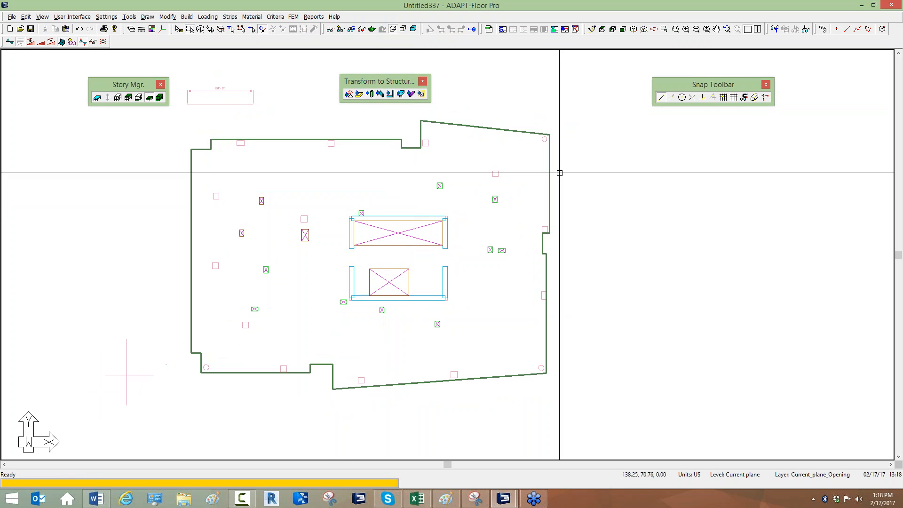
{"action": "left_click", "coordinate": [544, 140]}
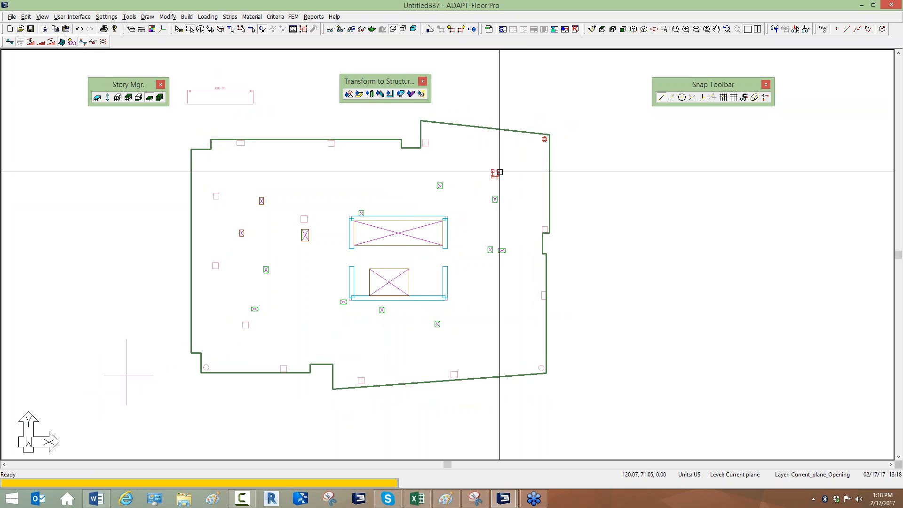
{"action": "left_click", "coordinate": [425, 143]}
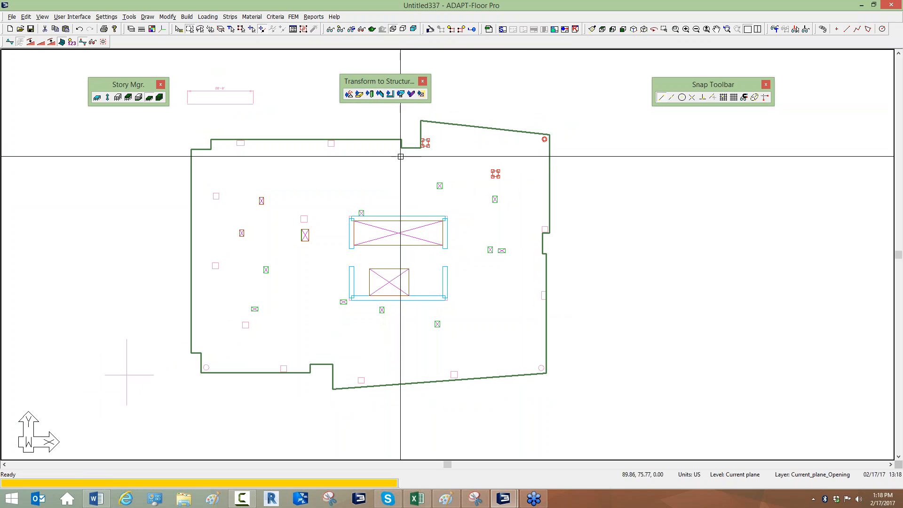
{"action": "left_click", "coordinate": [331, 144]}
{"action": "left_click", "coordinate": [240, 143]}
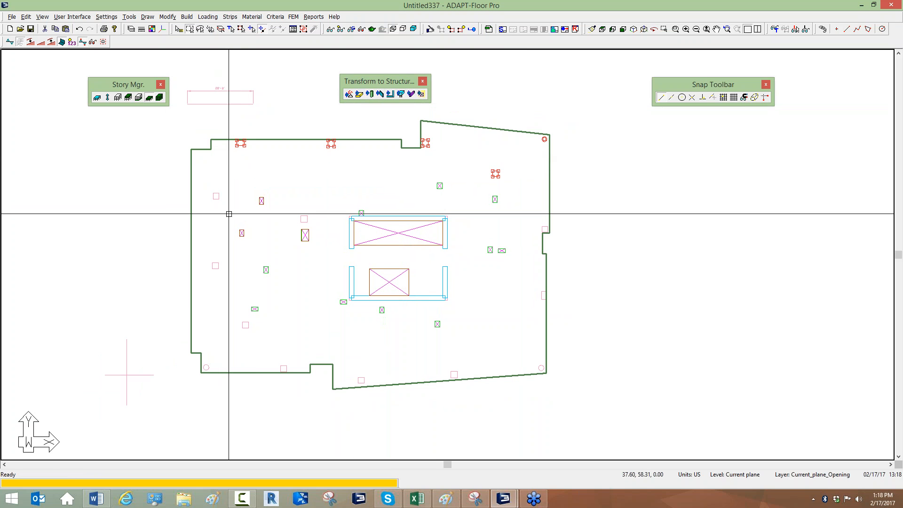
{"action": "left_click", "coordinate": [216, 266]}
{"action": "left_click", "coordinate": [216, 196]}
{"action": "left_click", "coordinate": [304, 219]}
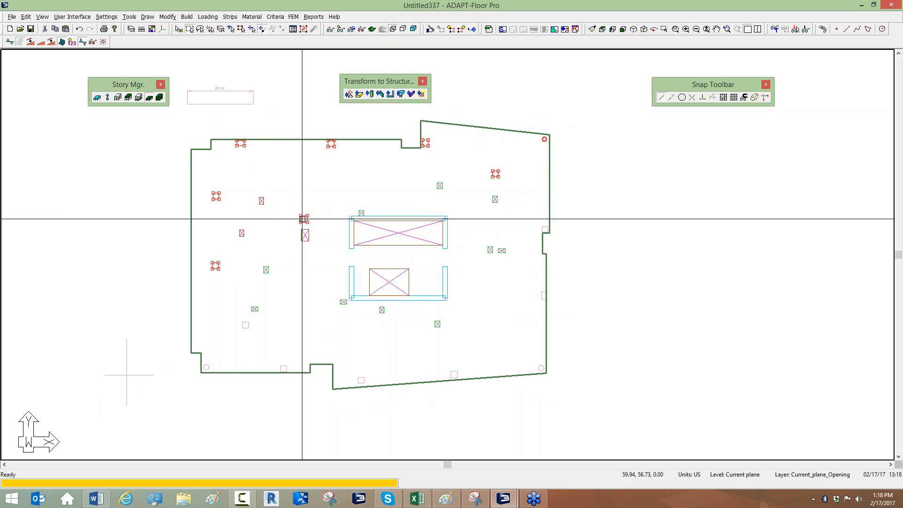
{"action": "left_click", "coordinate": [246, 325]}
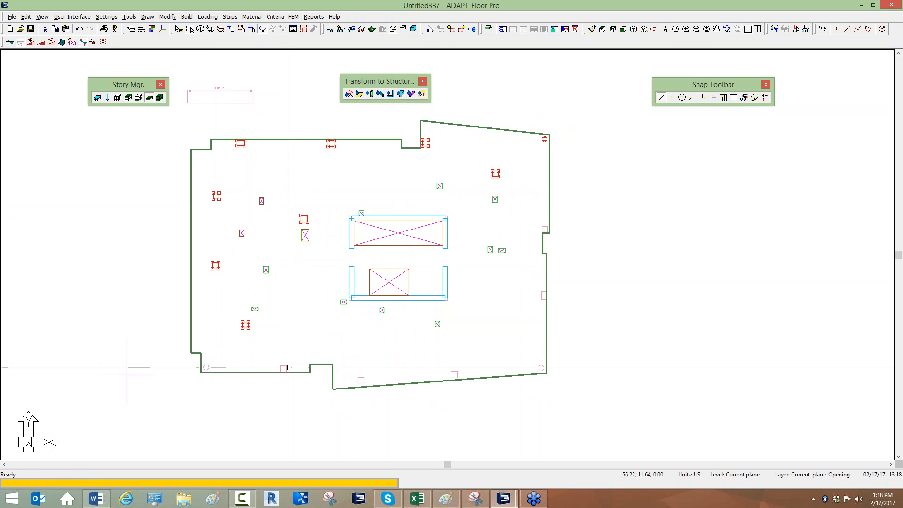
{"action": "left_click_drag", "start_coordinate": [292, 369], "coordinate": [205, 351]}
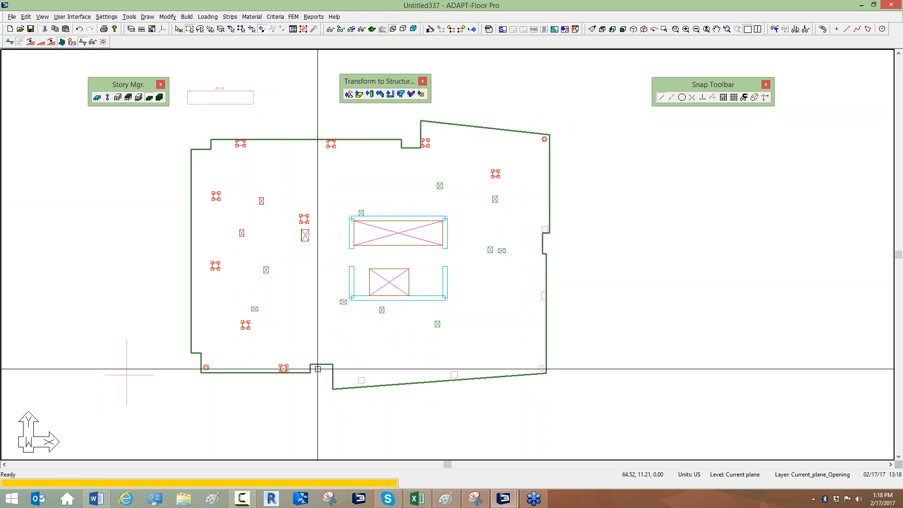
{"action": "left_click", "coordinate": [361, 380]}
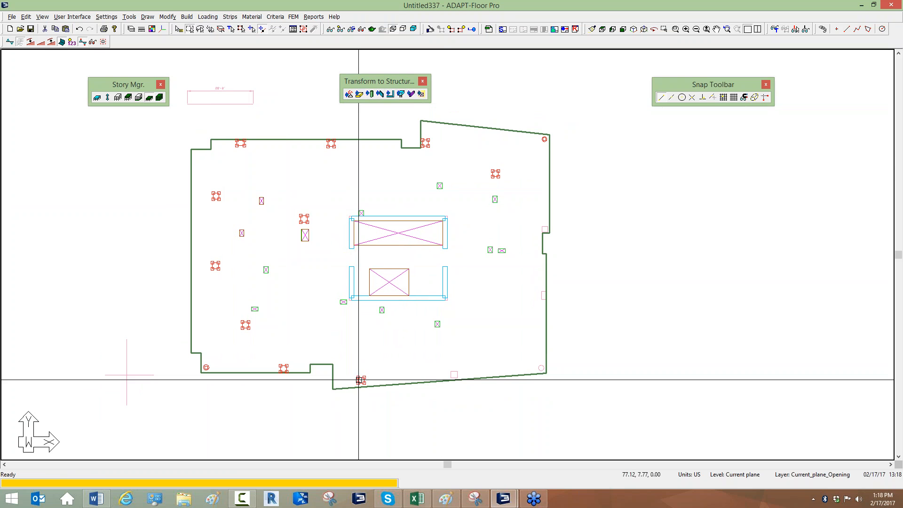
{"action": "left_click", "coordinate": [453, 375]}
{"action": "left_click", "coordinate": [541, 368]}
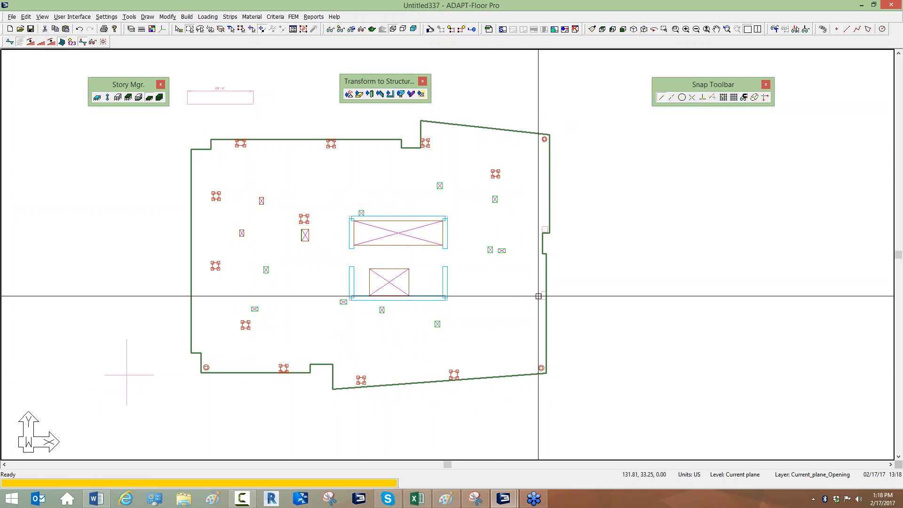
{"action": "left_click", "coordinate": [544, 296]}
{"action": "left_click", "coordinate": [544, 229]}
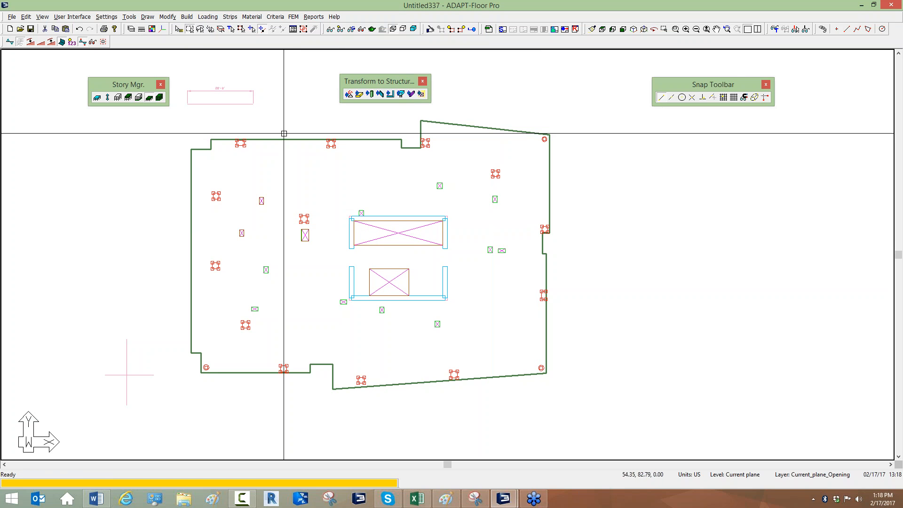
{"action": "left_click", "coordinate": [377, 97]}
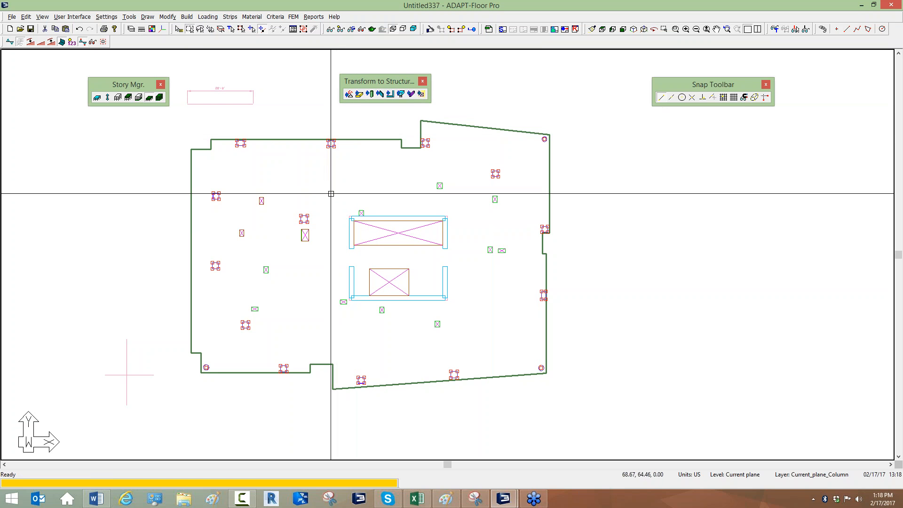
Inspect the slab, walls, columns and openings in the 3D solid modeling viewer, then return to the plan.
{"action": "scroll", "coordinate": [418, 229], "scroll_direction": "down", "scroll_amount": 2}
{"action": "left_click", "coordinate": [382, 30]}
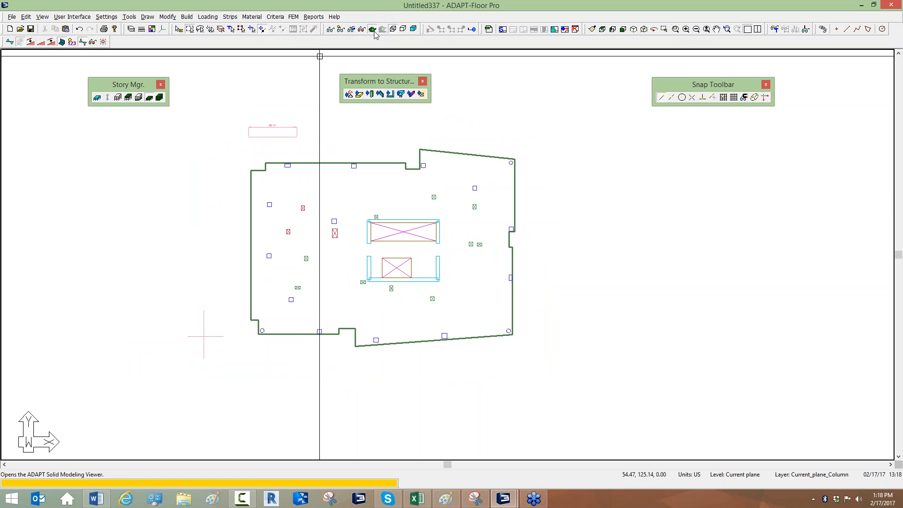
{"action": "left_click_drag", "start_coordinate": [397, 189], "coordinate": [408, 223]}
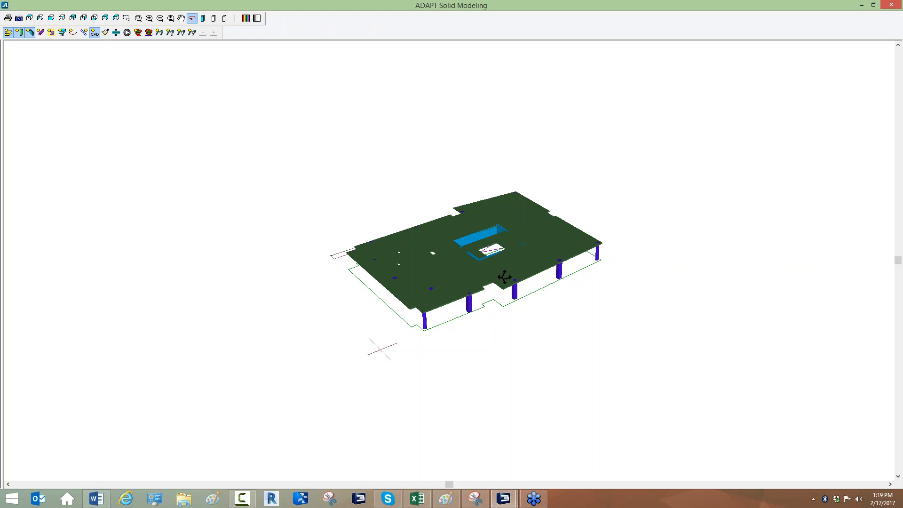
{"action": "left_click", "coordinate": [893, 5]}
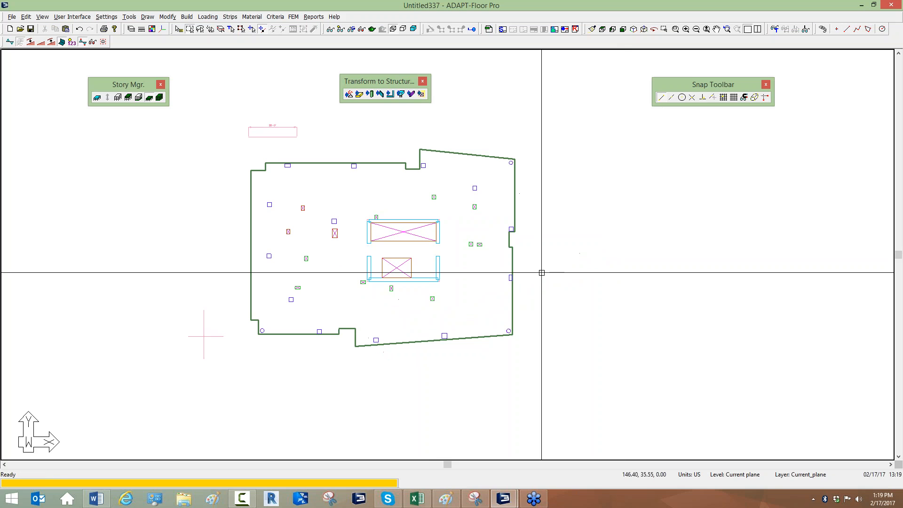
{"action": "scroll", "coordinate": [370, 258], "scroll_direction": "up", "scroll_amount": 1}
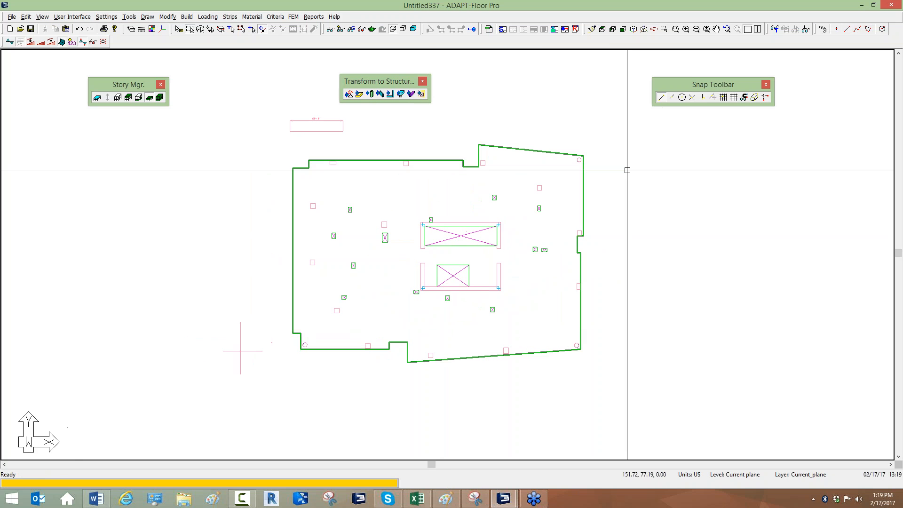
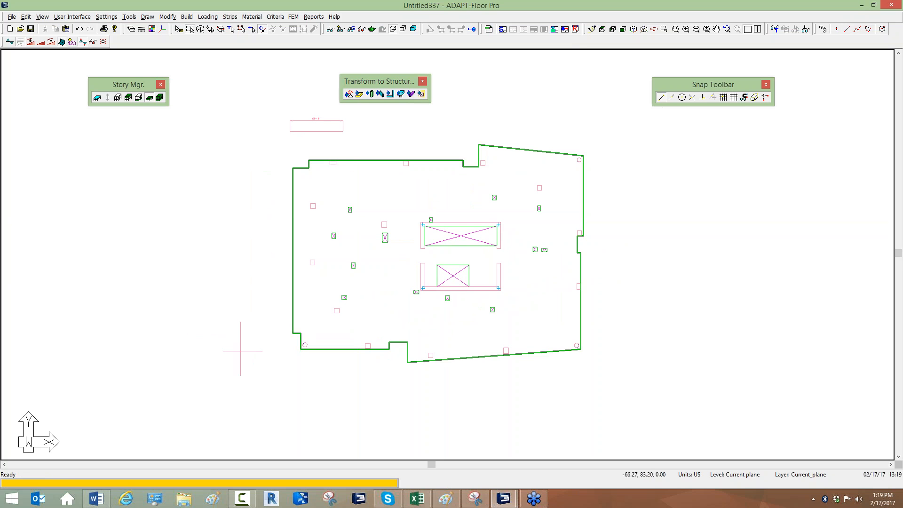
Create another new file from the default settings, discarding the transformed tower-level model.
{"action": "left_click", "coordinate": [9, 29]}
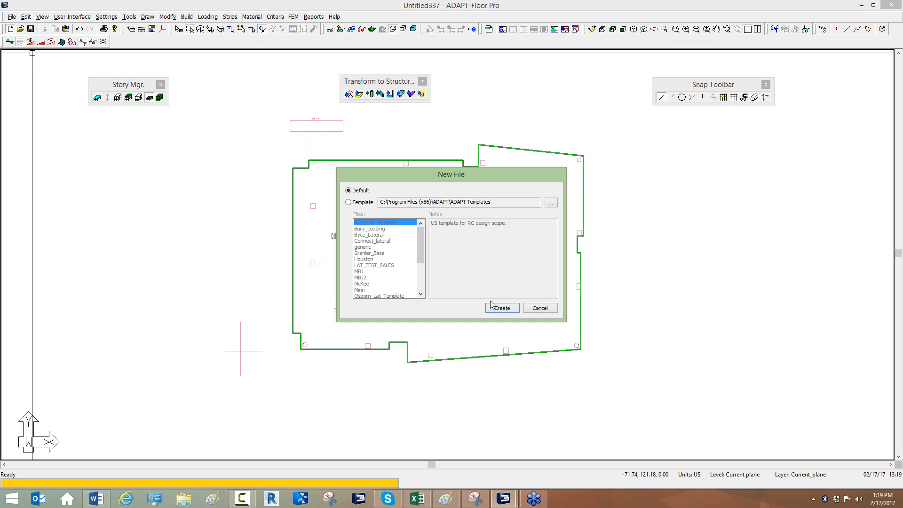
{"action": "left_click", "coordinate": [501, 308]}
{"action": "left_click", "coordinate": [459, 275]}
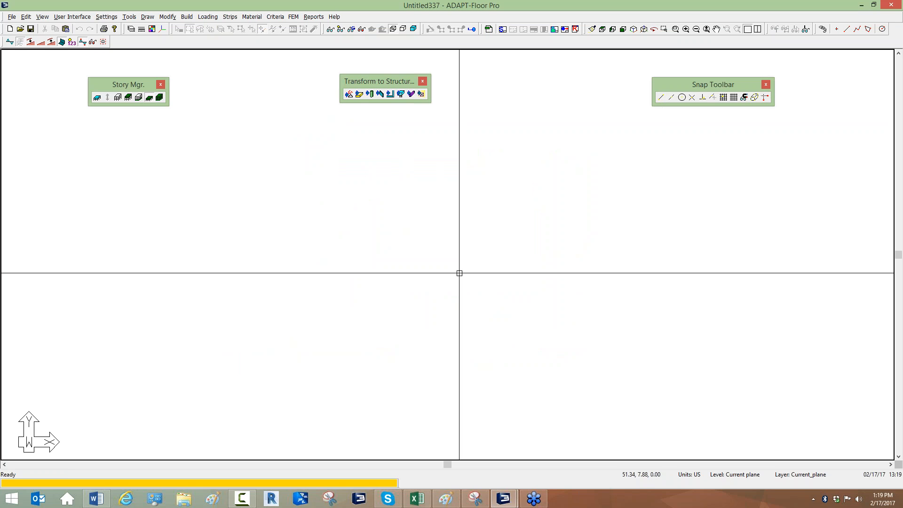
Import the generic ADAPT file Base_Model_IMPORT.inp from the San Francisco 2016 Workshop folder inside US Workshops on the desktop.
{"action": "left_click", "coordinate": [12, 16]}
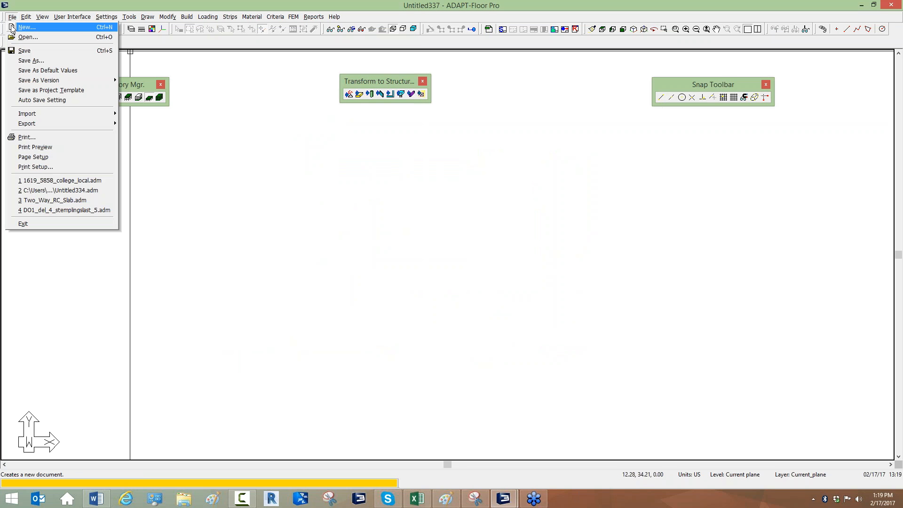
{"action": "mouse_move", "coordinate": [97, 114]}
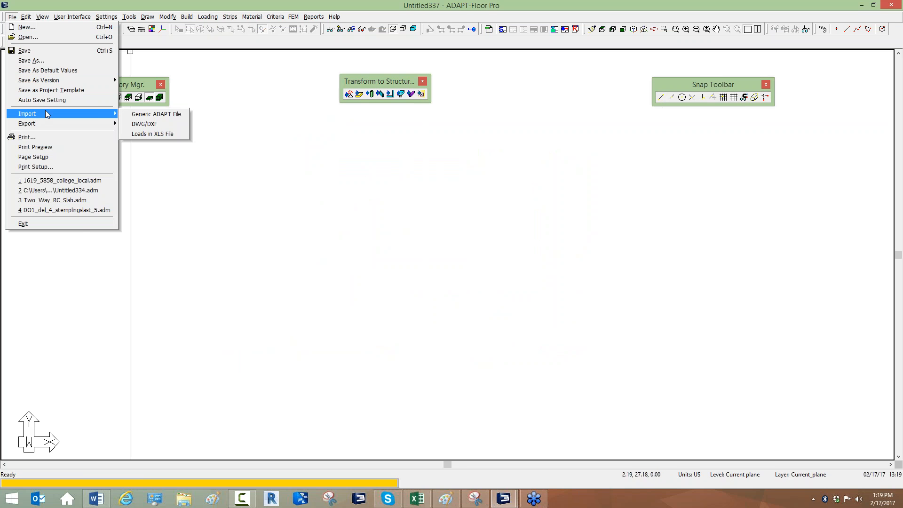
{"action": "left_click", "coordinate": [146, 115]}
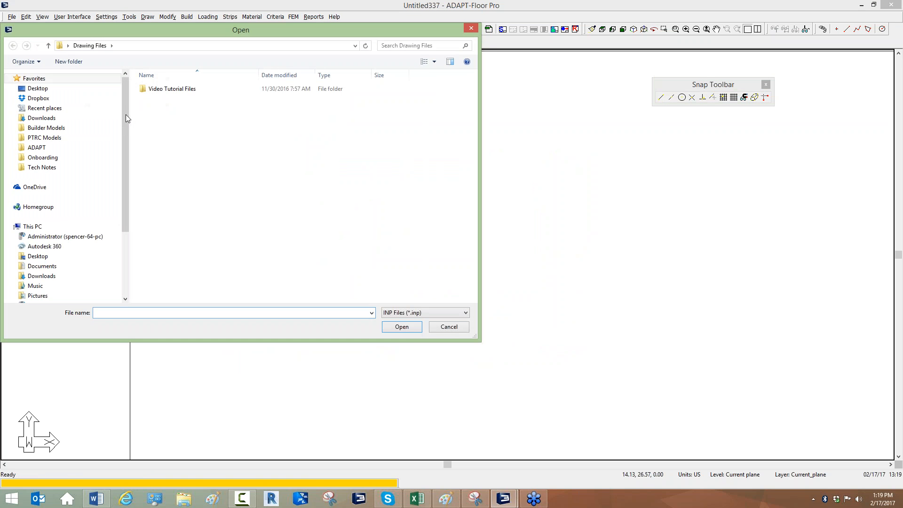
{"action": "left_click", "coordinate": [44, 89]}
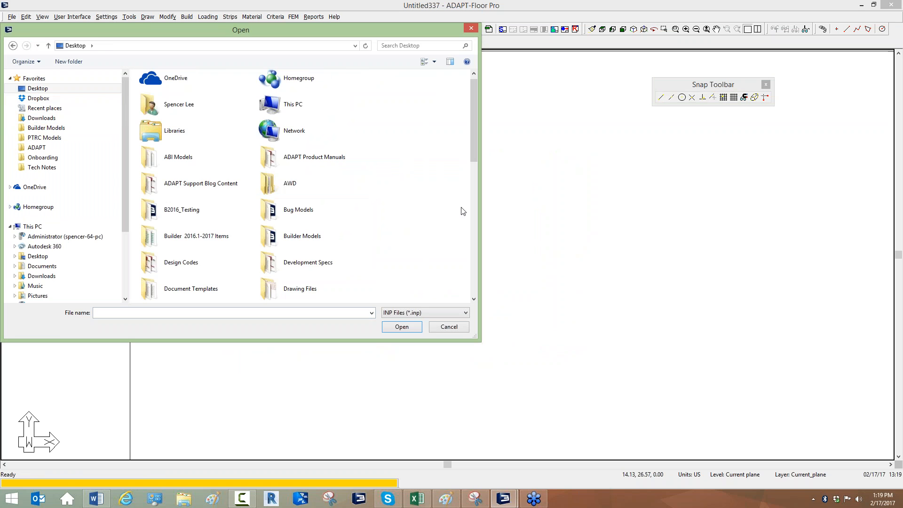
{"action": "scroll", "coordinate": [441, 209], "scroll_direction": "down", "scroll_amount": 5}
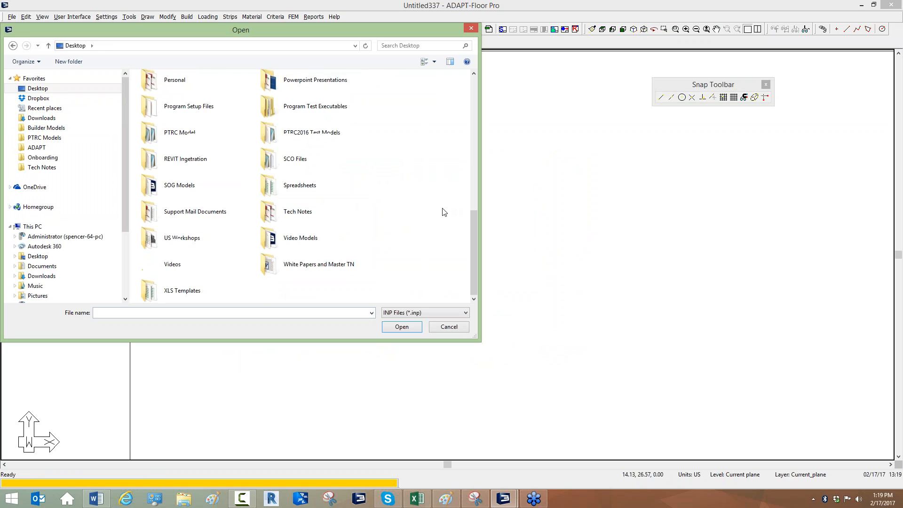
{"action": "double_click", "coordinate": [186, 243]}
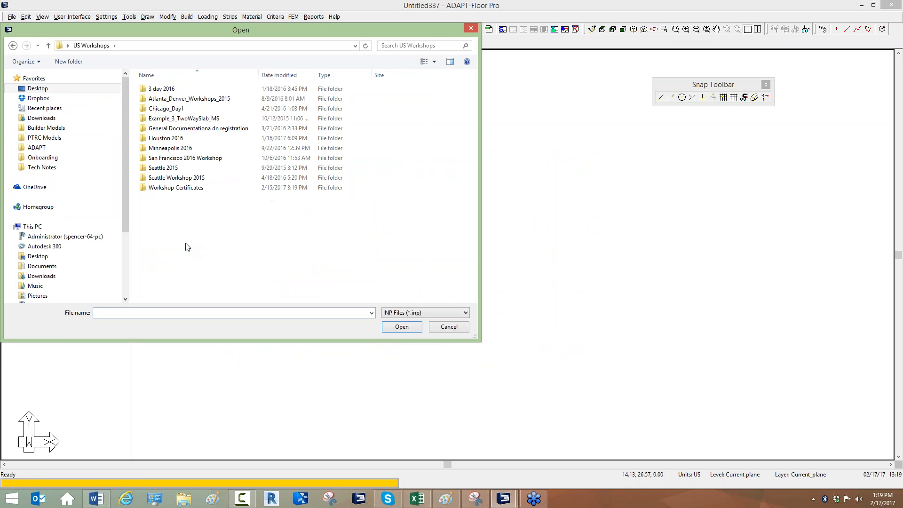
{"action": "double_click", "coordinate": [167, 158]}
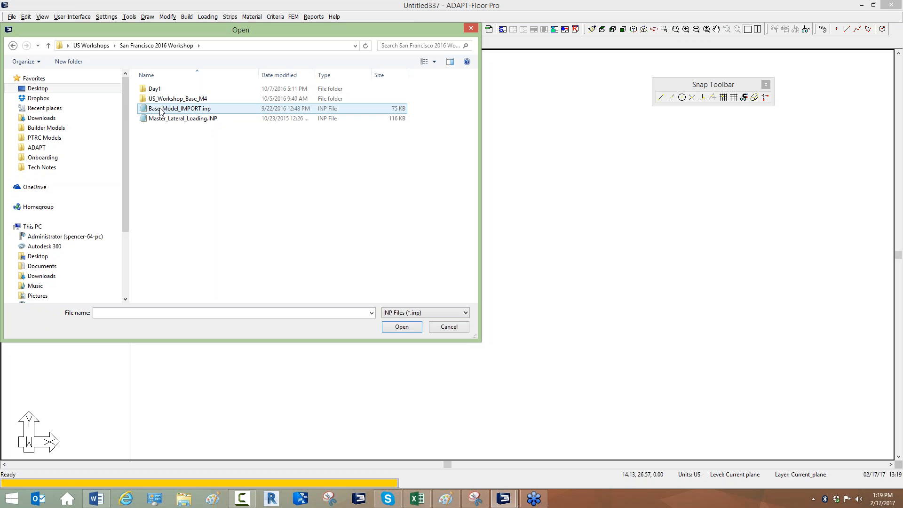
{"action": "double_click", "coordinate": [206, 110]}
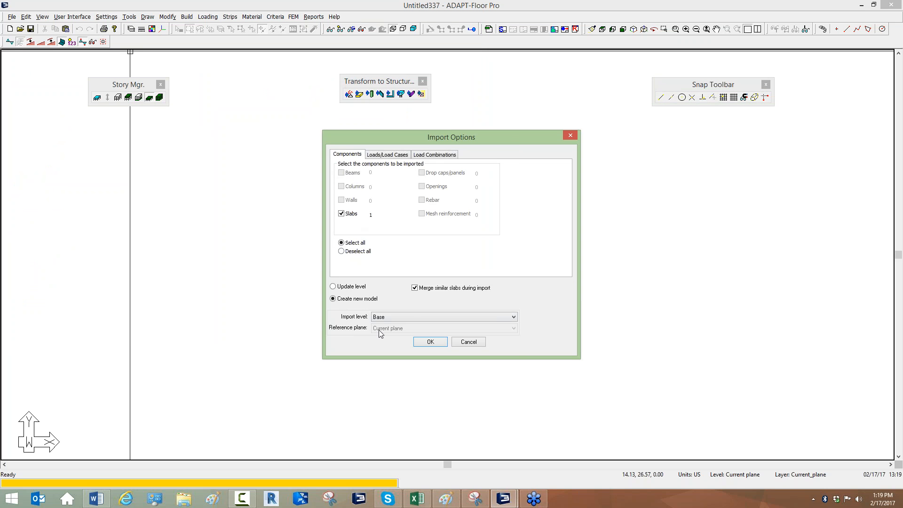
Try Level 4 as the import level for the new model, and settle on Level 3.
{"action": "left_click", "coordinate": [382, 318]}
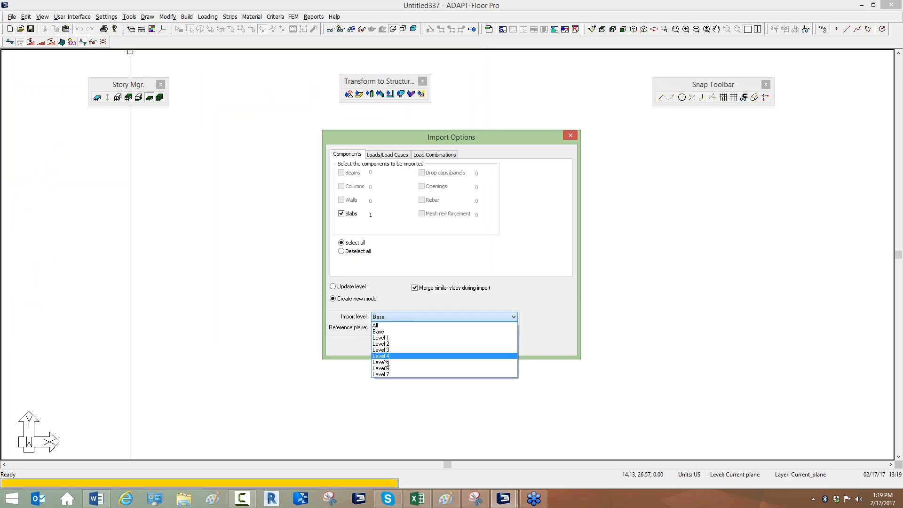
{"action": "left_click", "coordinate": [383, 356]}
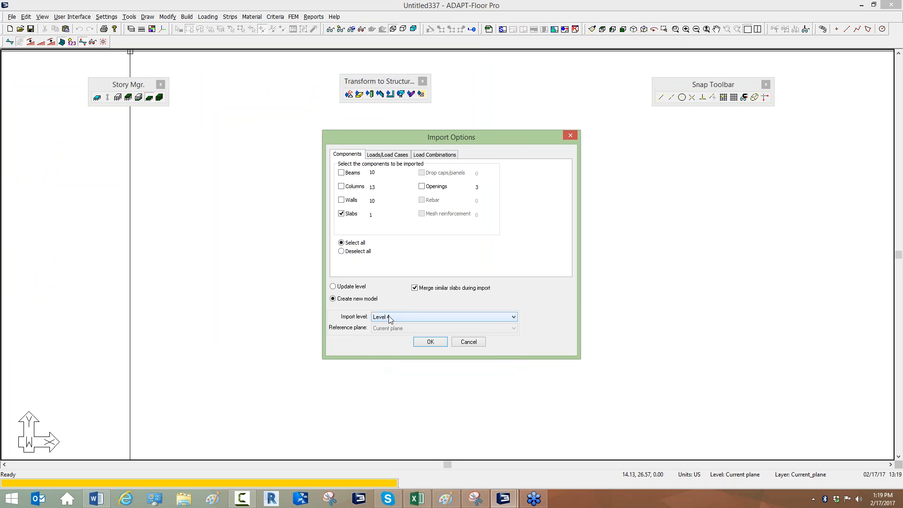
{"action": "left_click", "coordinate": [390, 320]}
{"action": "left_click", "coordinate": [390, 349]}
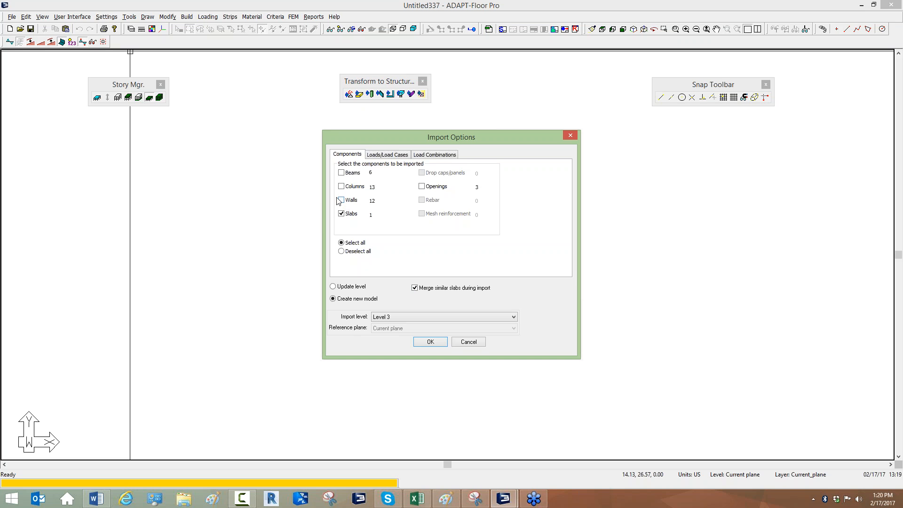
Include all available Level 3 components, check the load case and load combination options, and run the import as a new model.
{"action": "left_click", "coordinate": [341, 214]}
{"action": "left_click", "coordinate": [341, 243]}
{"action": "left_click", "coordinate": [387, 154]}
{"action": "left_click", "coordinate": [438, 156]}
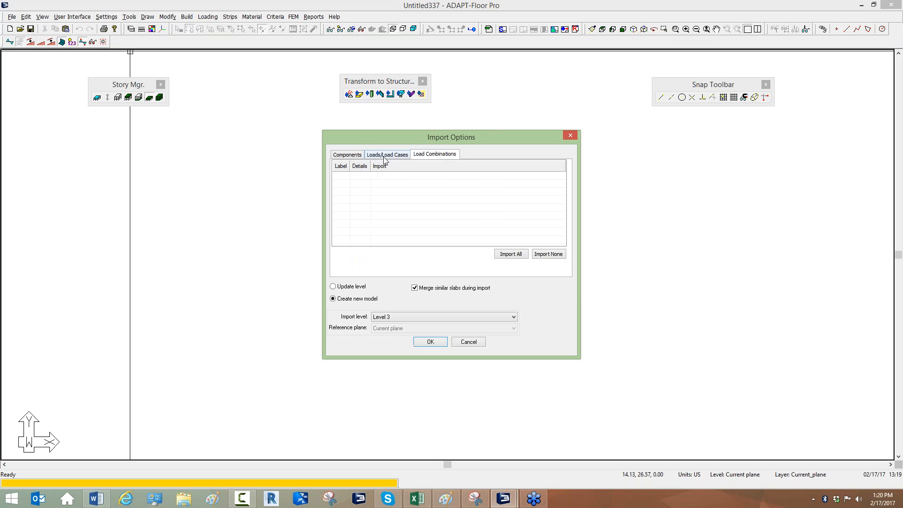
{"action": "left_click", "coordinate": [374, 157]}
{"action": "left_click", "coordinate": [343, 155]}
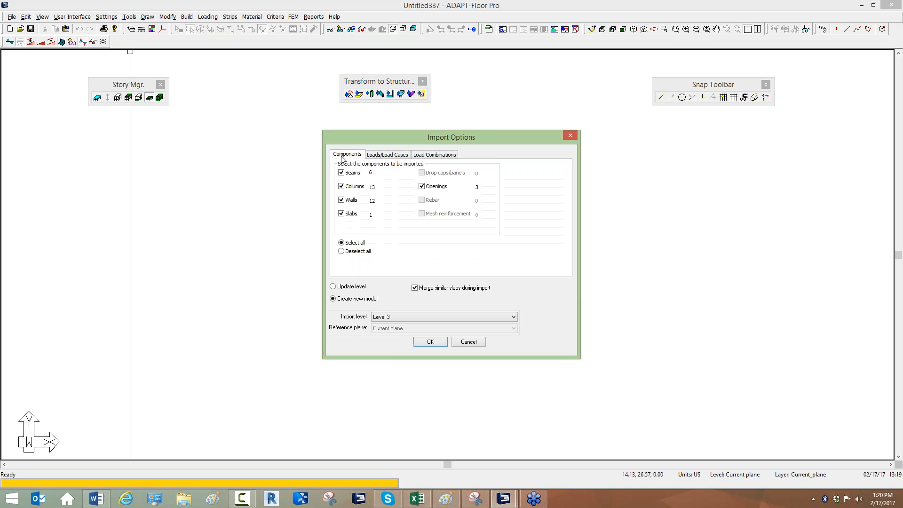
{"action": "left_click", "coordinate": [431, 342]}
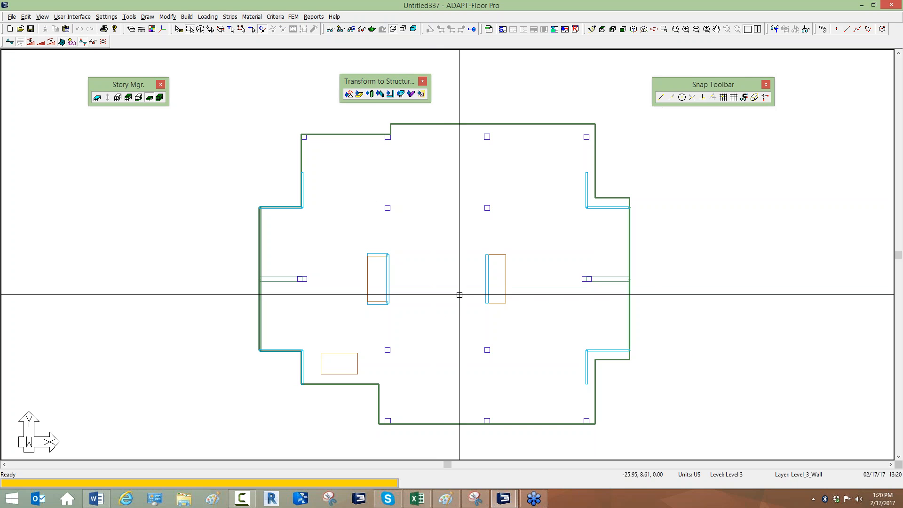
Inspect the imported Level 3 slab, walls, columns, beams and openings in the 3D viewer, and return to the plan.
{"action": "scroll", "coordinate": [478, 324], "scroll_direction": "up", "scroll_amount": 2}
{"action": "scroll", "coordinate": [541, 329], "scroll_direction": "down", "scroll_amount": 3}
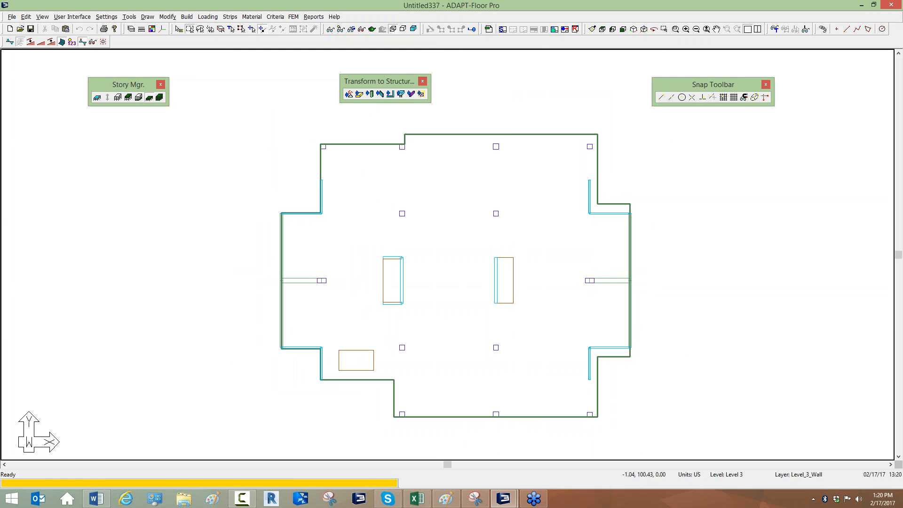
{"action": "left_click", "coordinate": [385, 30]}
{"action": "left_click_drag", "start_coordinate": [466, 204], "coordinate": [510, 157]}
{"action": "left_click", "coordinate": [891, 4]}
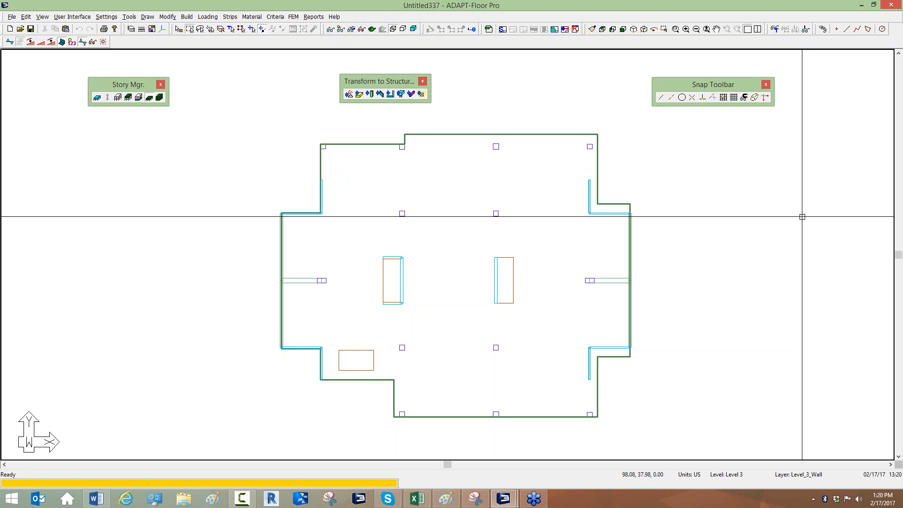
Create a new file from the default settings, discarding the imported Level 3 model.
{"action": "left_click", "coordinate": [13, 30]}
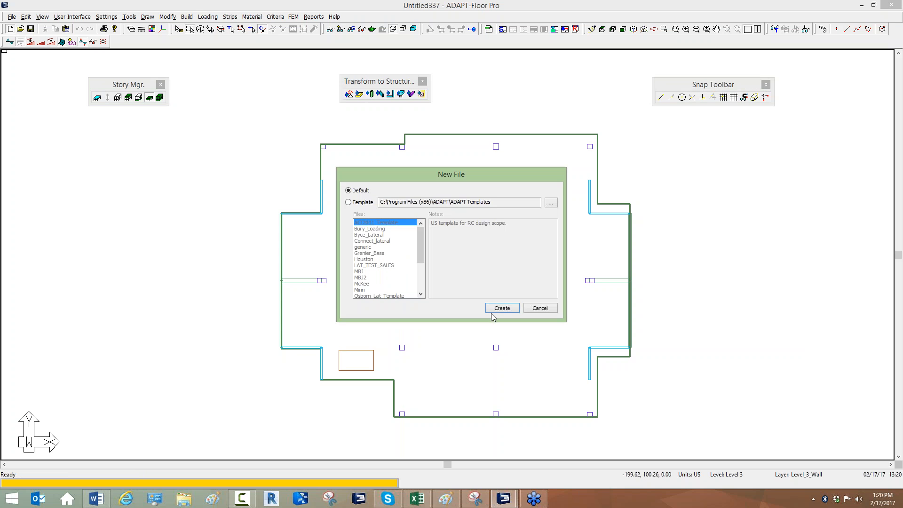
{"action": "left_click", "coordinate": [500, 303]}
{"action": "left_click", "coordinate": [464, 269]}
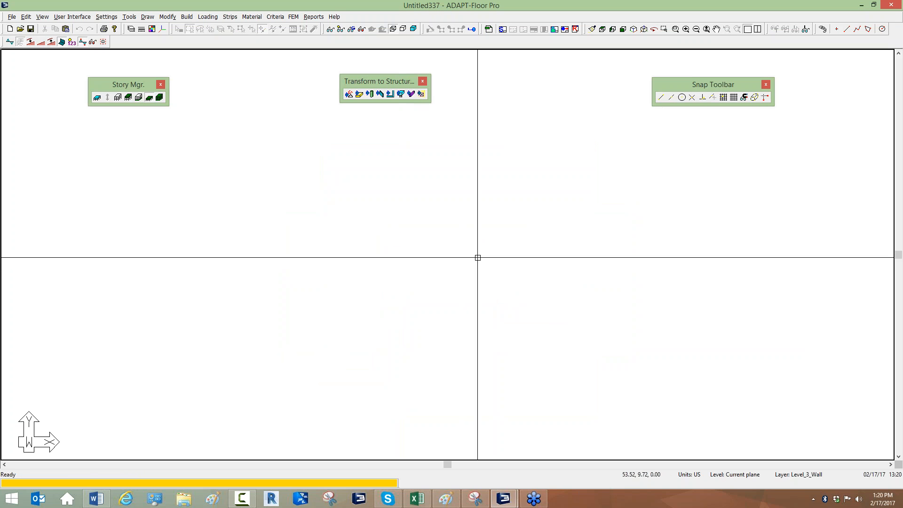
Turn on snapping to the grid and set its X and Y spacing to 10 ft.
{"action": "left_click", "coordinate": [724, 97]}
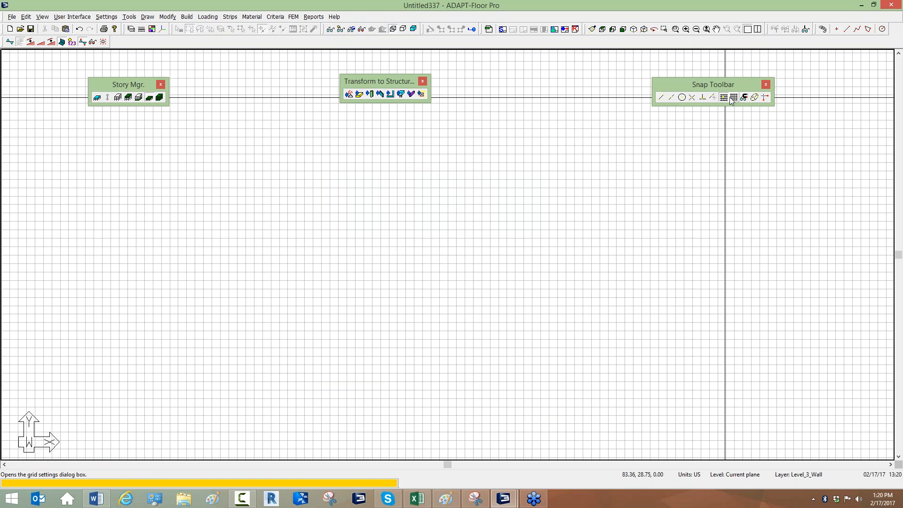
{"action": "left_click", "coordinate": [734, 97]}
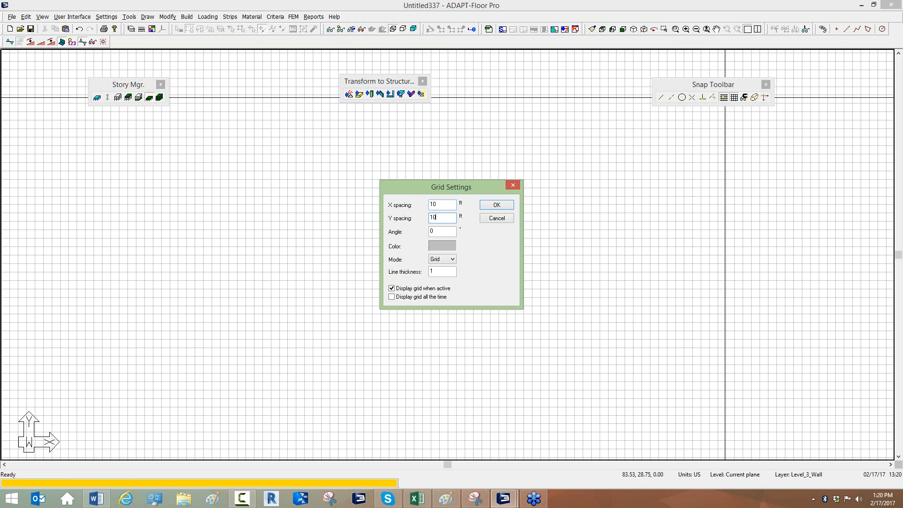
{"action": "key", "text": "Return"}
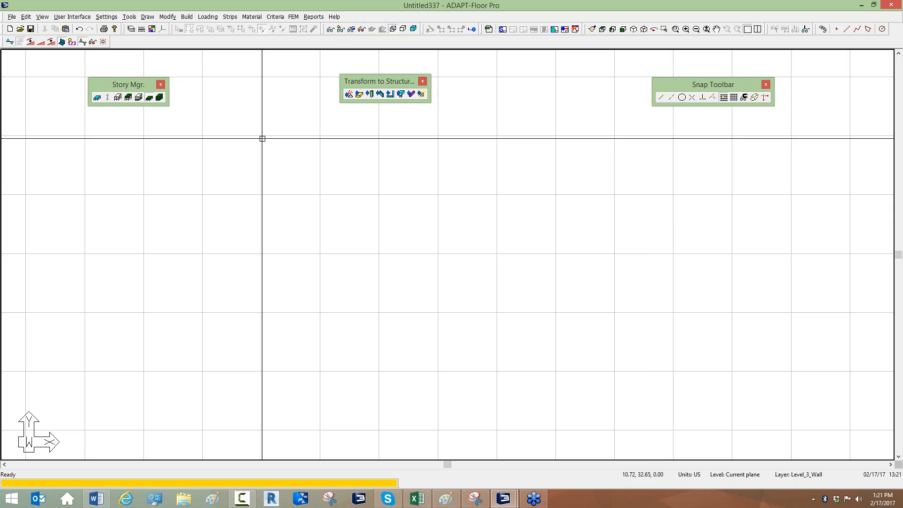
Show the Build Toolbar, float it beside the Snap Toolbar, and hide the Transform to Structural Component toolbar.
{"action": "right_click", "coordinate": [420, 44]}
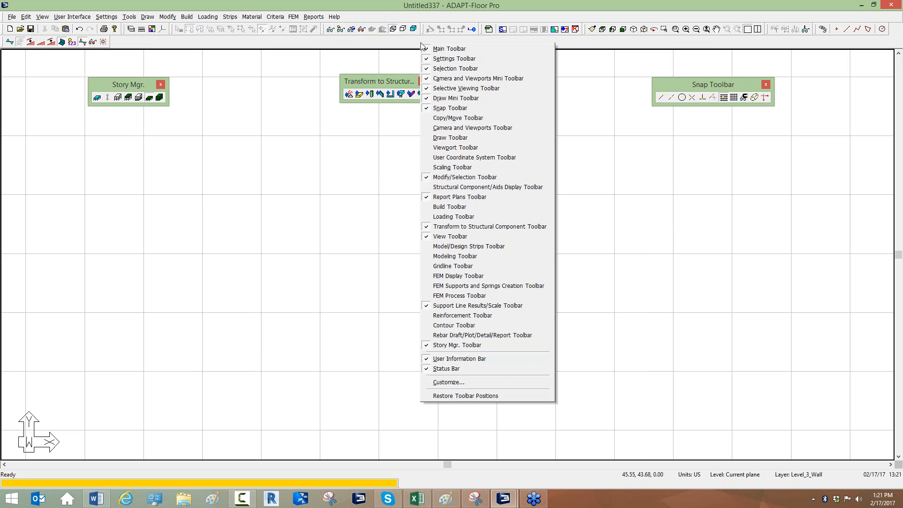
{"action": "left_click", "coordinate": [446, 207]}
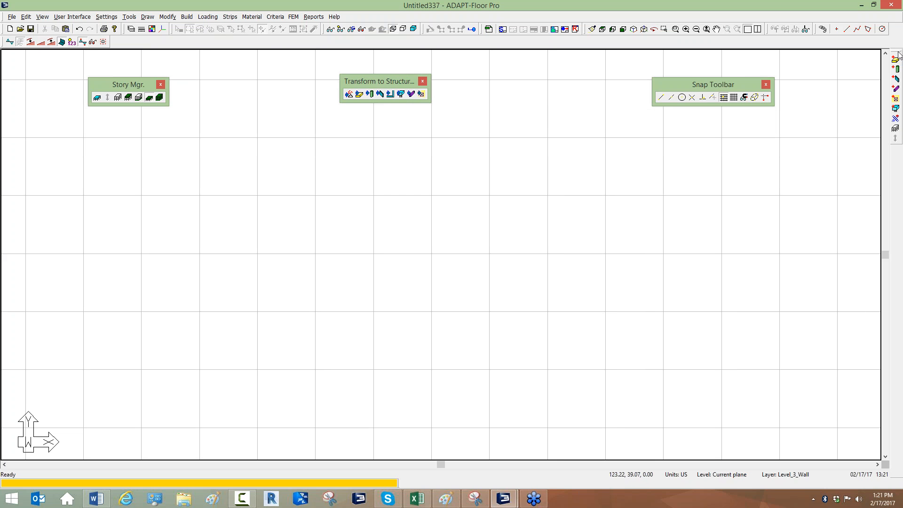
{"action": "left_click_drag", "start_coordinate": [900, 50], "coordinate": [485, 93]}
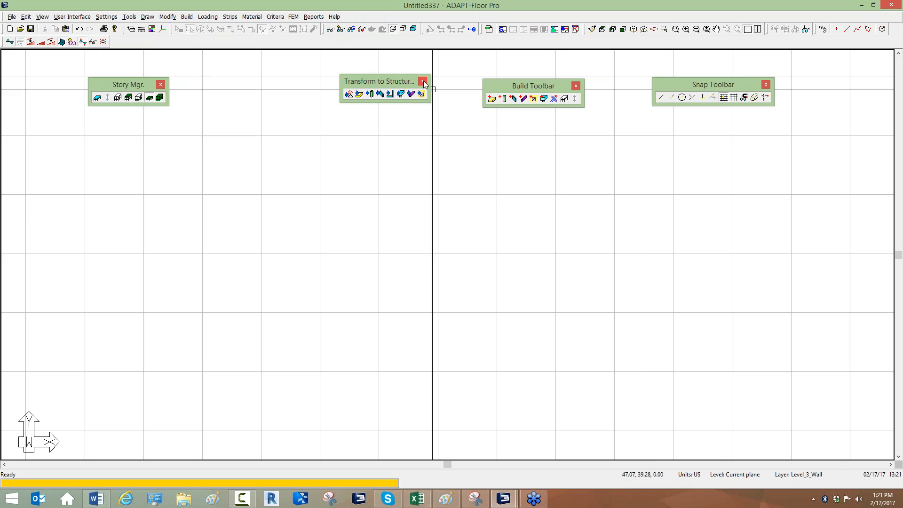
{"action": "left_click", "coordinate": [424, 83]}
Try a slab region starting at a grid intersection, turn off grid snapping, and cancel the outline.
{"action": "left_click", "coordinate": [492, 98]}
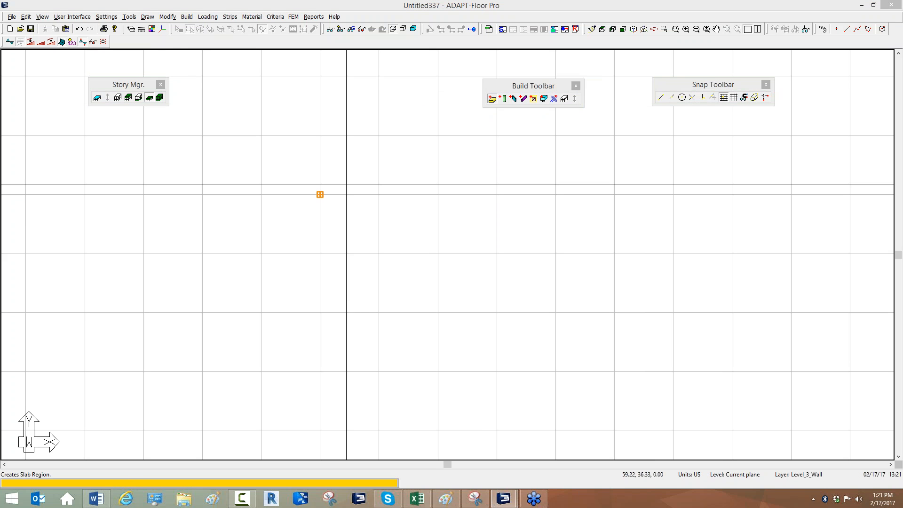
{"action": "scroll", "coordinate": [346, 184], "scroll_direction": "up", "scroll_amount": 3}
{"action": "left_click", "coordinate": [296, 145]}
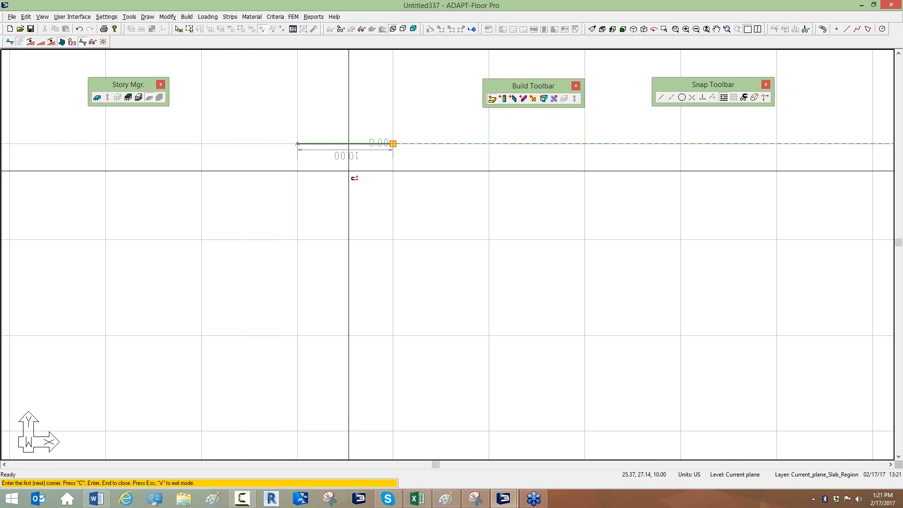
{"action": "scroll", "coordinate": [296, 175], "scroll_direction": "down", "scroll_amount": 2}
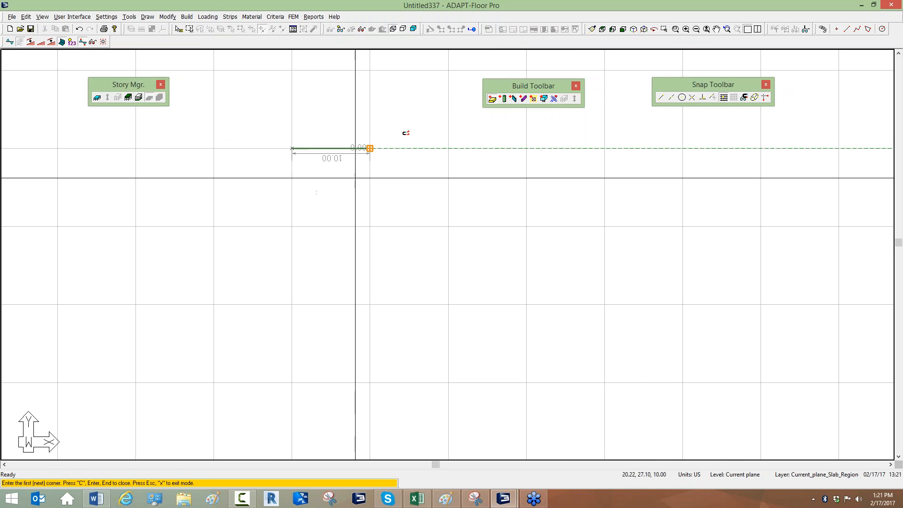
{"action": "left_click", "coordinate": [720, 98]}
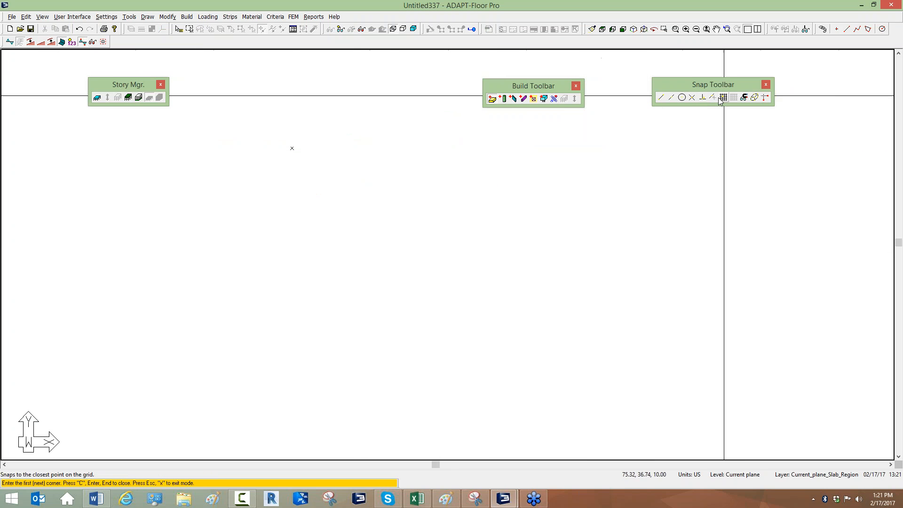
{"action": "middle_click_drag", "start_coordinate": [360, 145], "coordinate": [299, 255]}
{"action": "scroll", "coordinate": [364, 174], "scroll_direction": "up", "scroll_amount": 1}
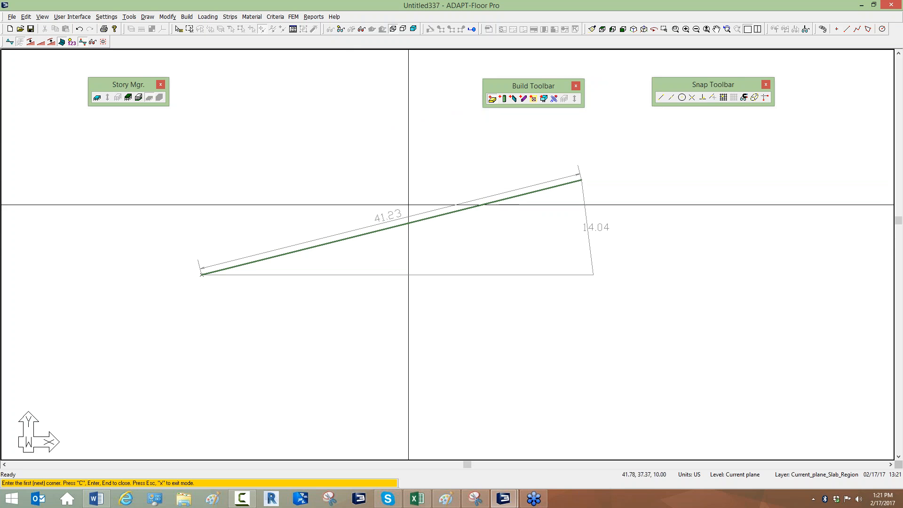
{"action": "key", "text": "Escape"}
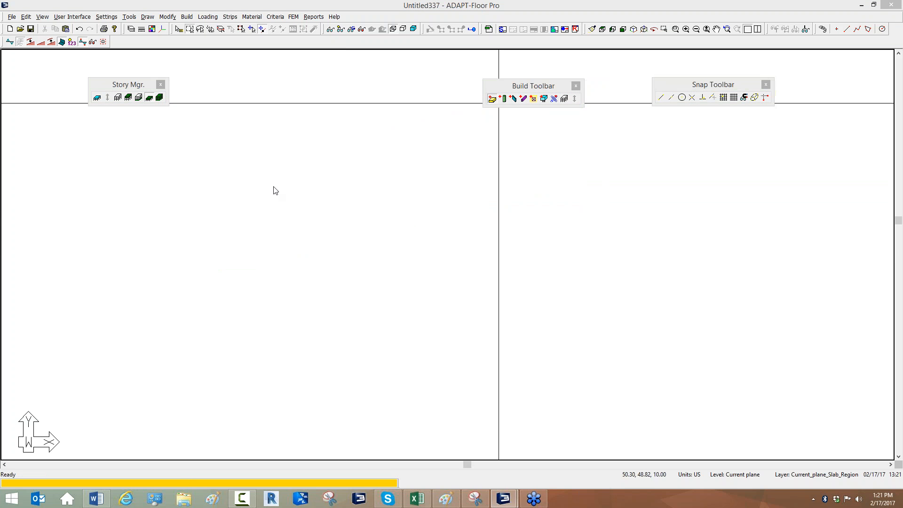
Place the first corner of a new slab region and accept dynamic dimension increments of 0.5 for length and 1 for angle.
{"action": "left_click", "coordinate": [246, 226]}
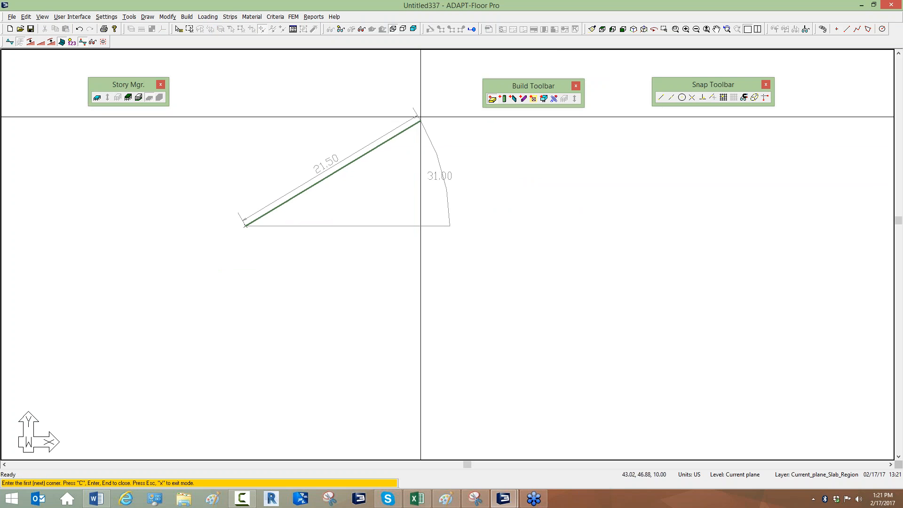
{"action": "right_click", "coordinate": [455, 163]}
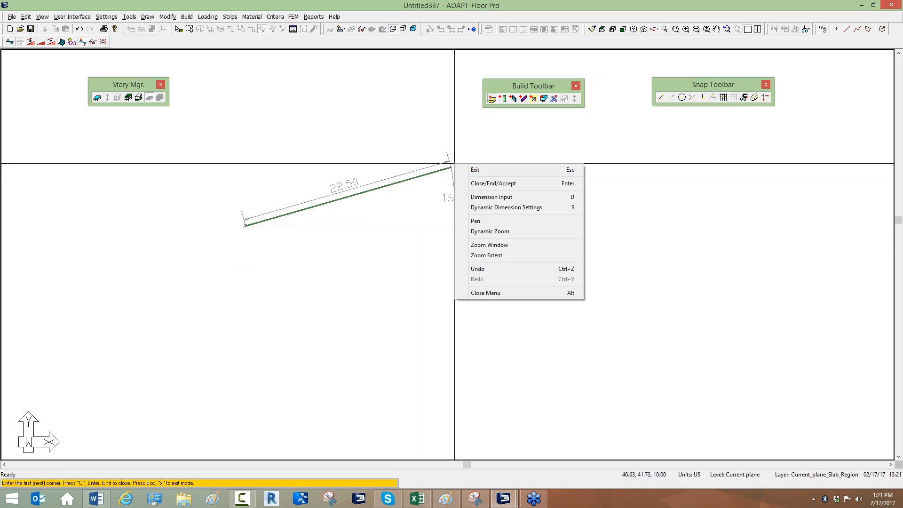
{"action": "left_click", "coordinate": [485, 207]}
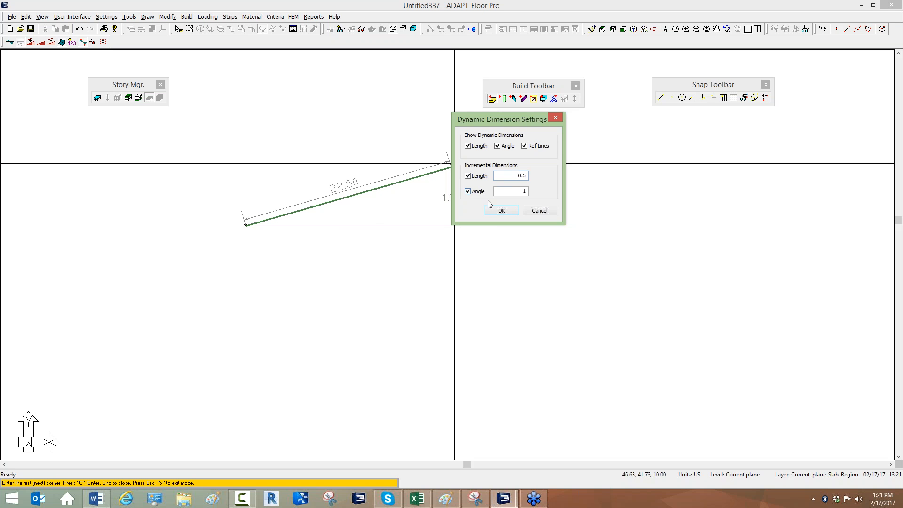
{"action": "left_click_drag", "start_coordinate": [518, 177], "coordinate": [528, 178]}
{"action": "left_click", "coordinate": [492, 210]}
Place three more corners of the slab region outline, following the dynamic length and angle dimensions.
{"action": "left_click", "coordinate": [456, 169]}
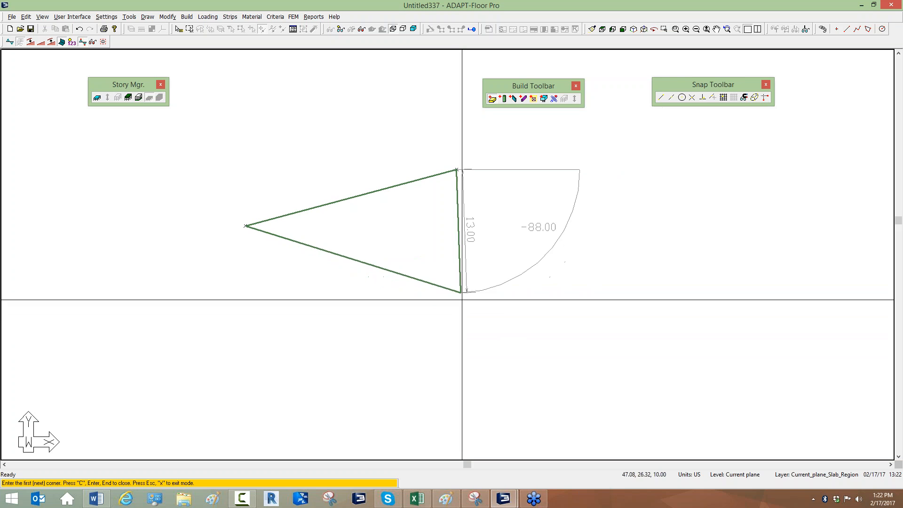
{"action": "left_click", "coordinate": [551, 211]}
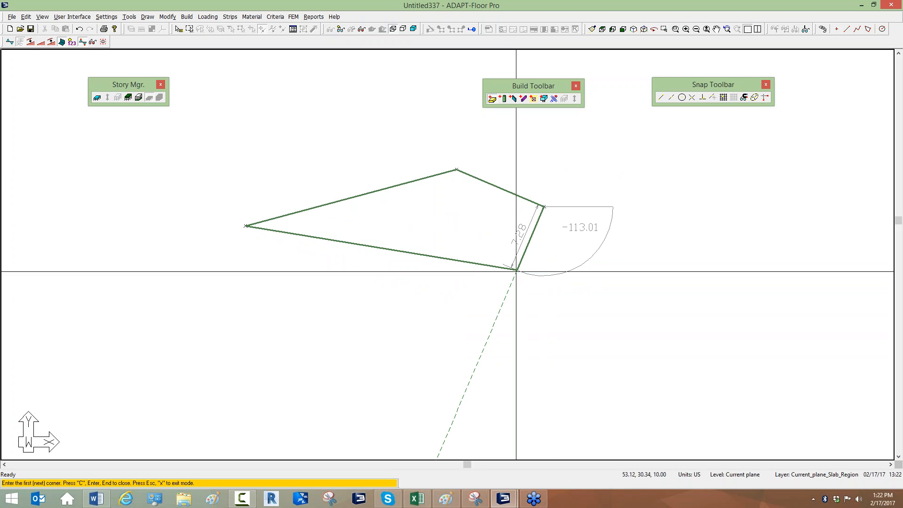
{"action": "left_click", "coordinate": [516, 271]}
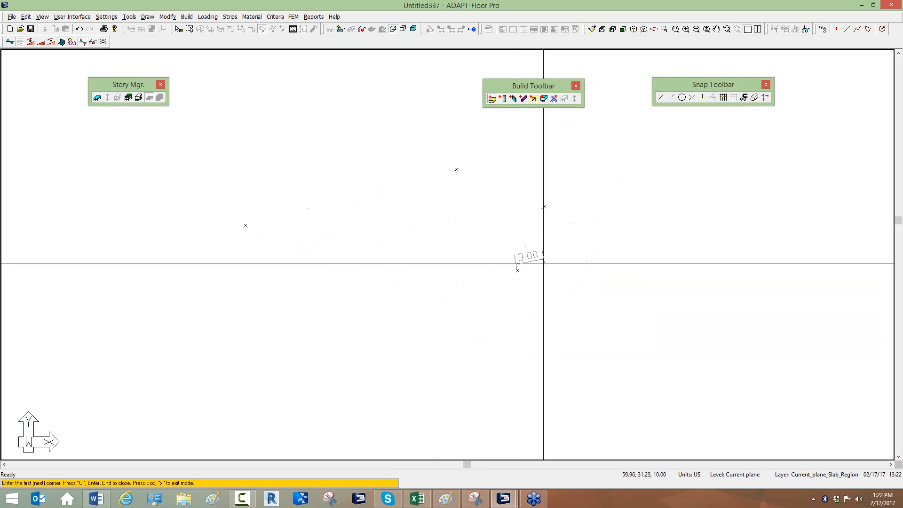
{"action": "middle_click_drag", "start_coordinate": [378, 340], "coordinate": [407, 261]}
{"action": "scroll", "coordinate": [416, 320], "scroll_direction": "down", "scroll_amount": 1}
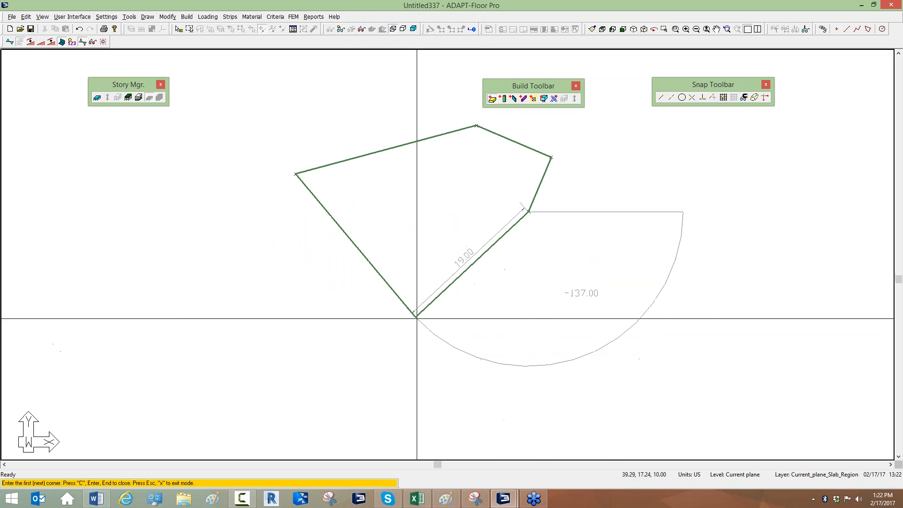
Set the next slab edge's length to 20 ft through Dimension Input and lock that length.
{"action": "right_click", "coordinate": [480, 286]}
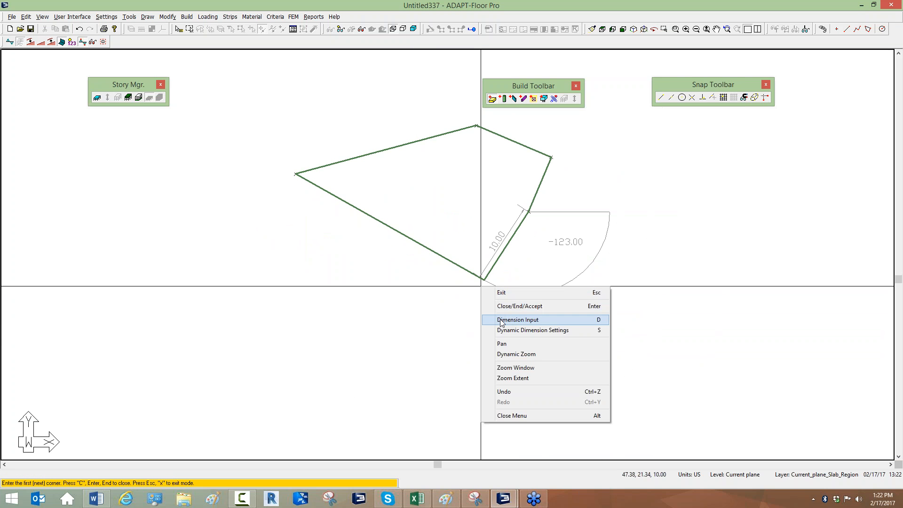
{"action": "left_click", "coordinate": [501, 321]}
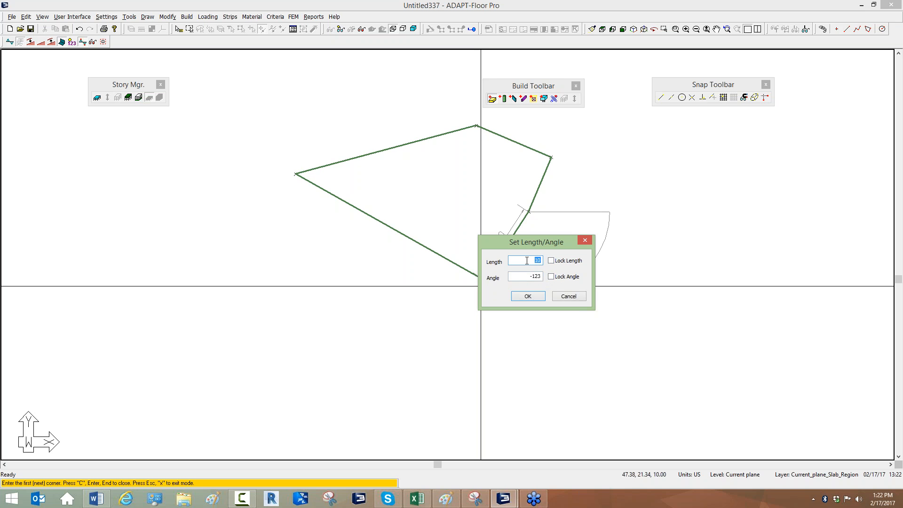
{"action": "type", "text": "2"}
{"action": "left_click", "coordinate": [551, 260]}
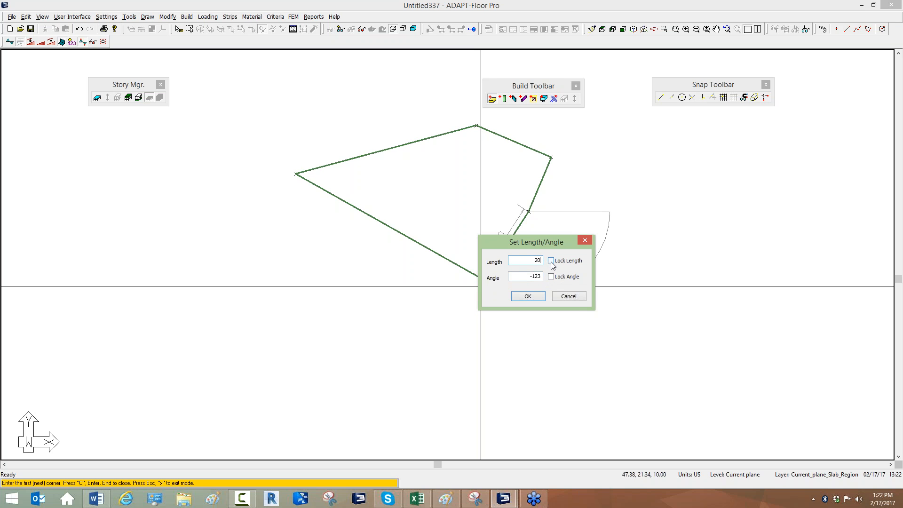
{"action": "left_click", "coordinate": [534, 296]}
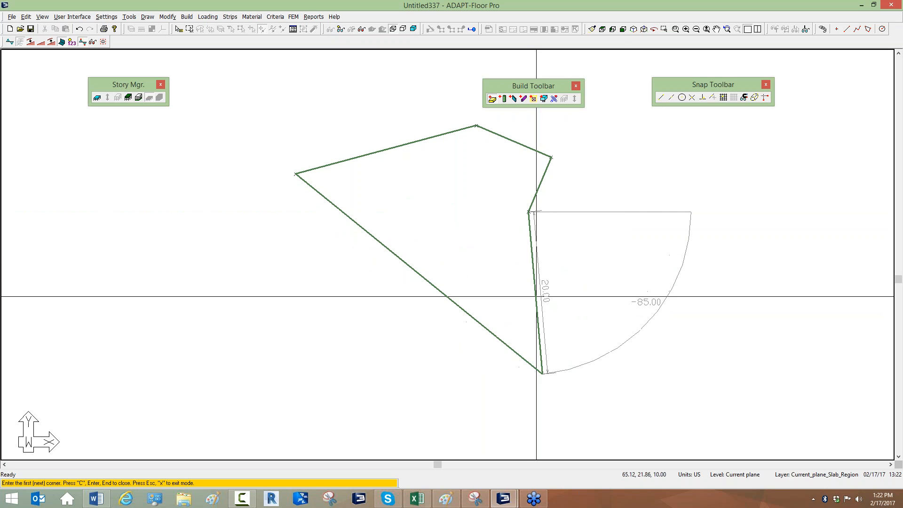
Set the next slab edge's angle to 45 degrees through Dimension Input, lock it, and cancel the outline.
{"action": "right_click", "coordinate": [507, 290]}
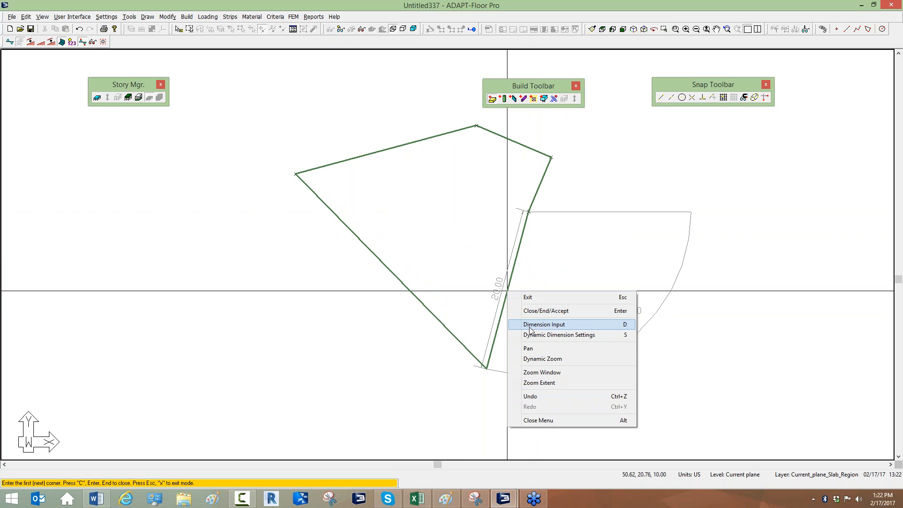
{"action": "left_click", "coordinate": [532, 334]}
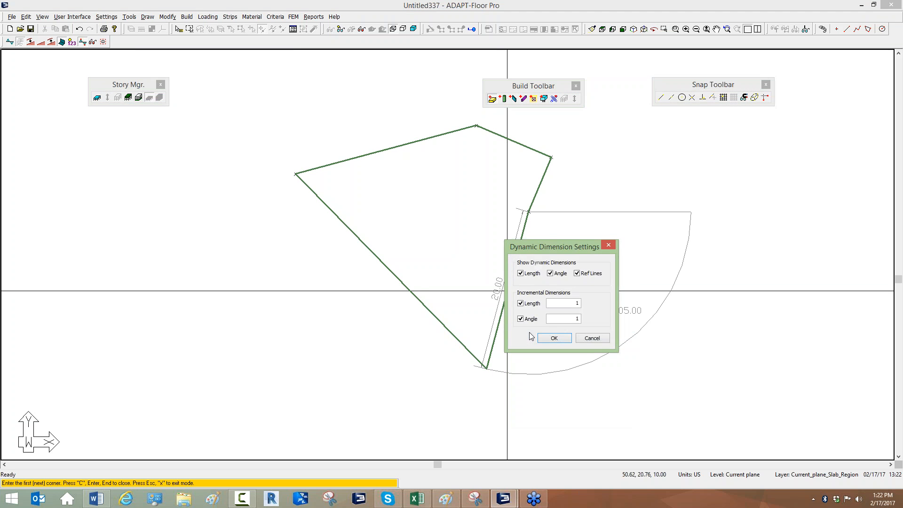
{"action": "left_click", "coordinate": [554, 338]}
{"action": "right_click", "coordinate": [508, 302]}
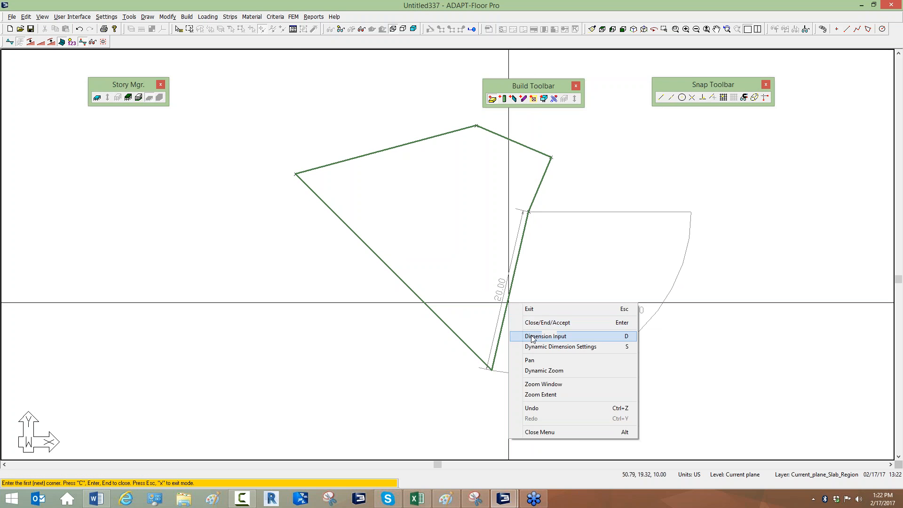
{"action": "left_click", "coordinate": [541, 336]}
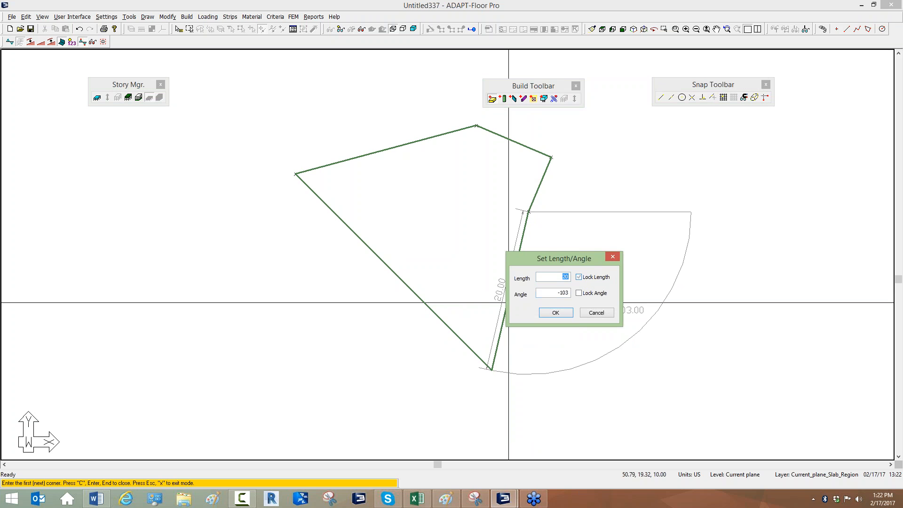
{"action": "left_click_drag", "start_coordinate": [558, 293], "coordinate": [584, 296]}
{"action": "type", "text": "45"}
{"action": "left_click", "coordinate": [578, 293]}
{"action": "left_click", "coordinate": [560, 313]}
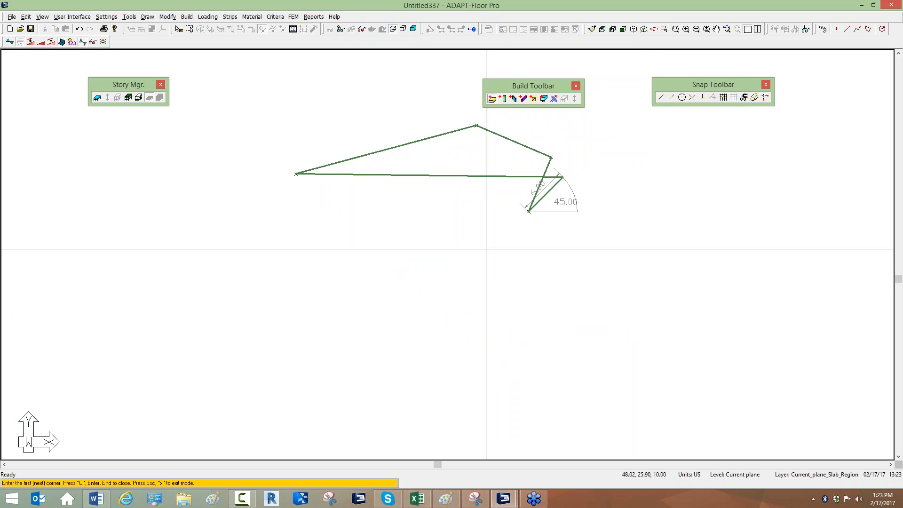
{"action": "key", "text": "Escape"}
Start a new slab region and place its first five corners clockwise, ending with a vertical edge down the right side.
{"action": "left_click", "coordinate": [492, 99]}
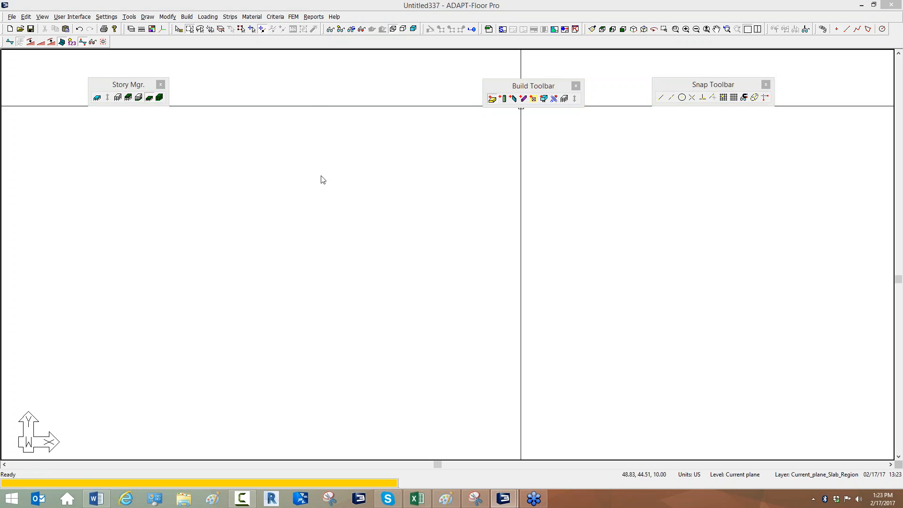
{"action": "left_click", "coordinate": [288, 232]}
{"action": "left_click", "coordinate": [374, 134]}
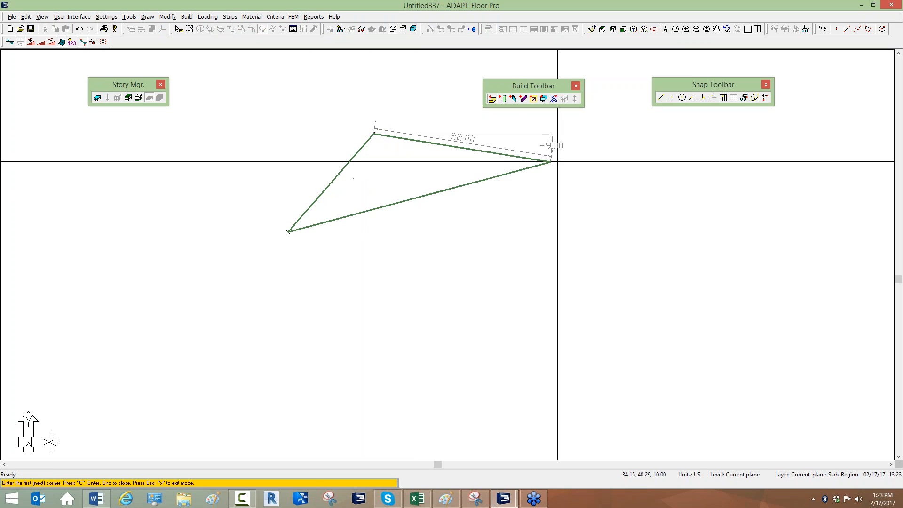
{"action": "left_click", "coordinate": [567, 161]}
{"action": "left_click", "coordinate": [680, 286]}
{"action": "scroll", "coordinate": [681, 286], "scroll_direction": "down", "scroll_amount": 1}
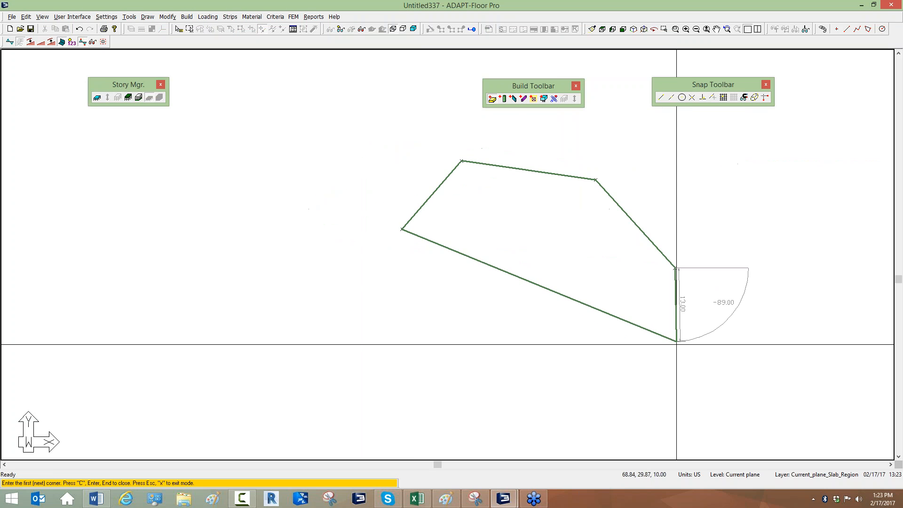
{"action": "left_click", "coordinate": [675, 364]}
{"action": "middle_click_drag", "start_coordinate": [581, 444], "coordinate": [583, 359]}
{"action": "scroll", "coordinate": [525, 390], "scroll_direction": "down", "scroll_amount": 1}
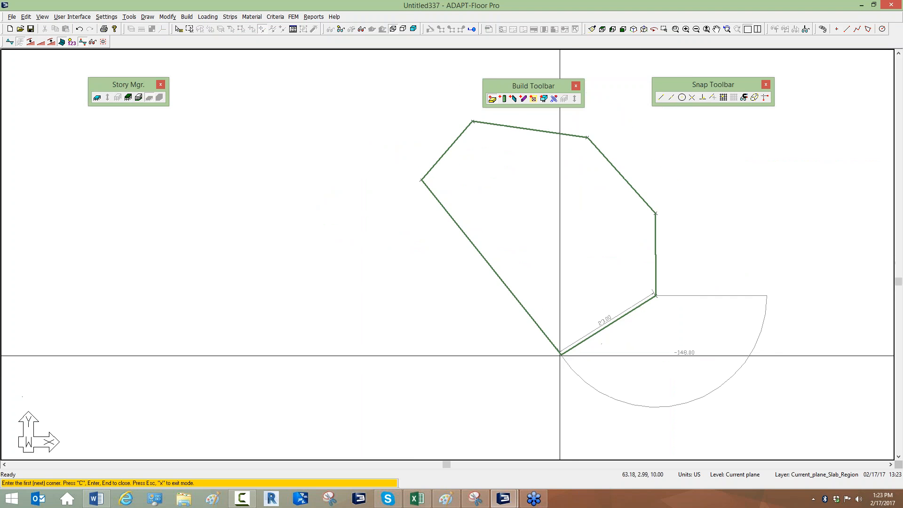
Add 14 ft and 24 ft horizontal edges, a vertical edge of about 14 ft and an 11 ft horizontal edge, then close the slab outline.
{"action": "scroll", "coordinate": [572, 300], "scroll_direction": "up", "scroll_amount": 1}
{"action": "middle_click_drag", "start_coordinate": [571, 299], "coordinate": [568, 365]}
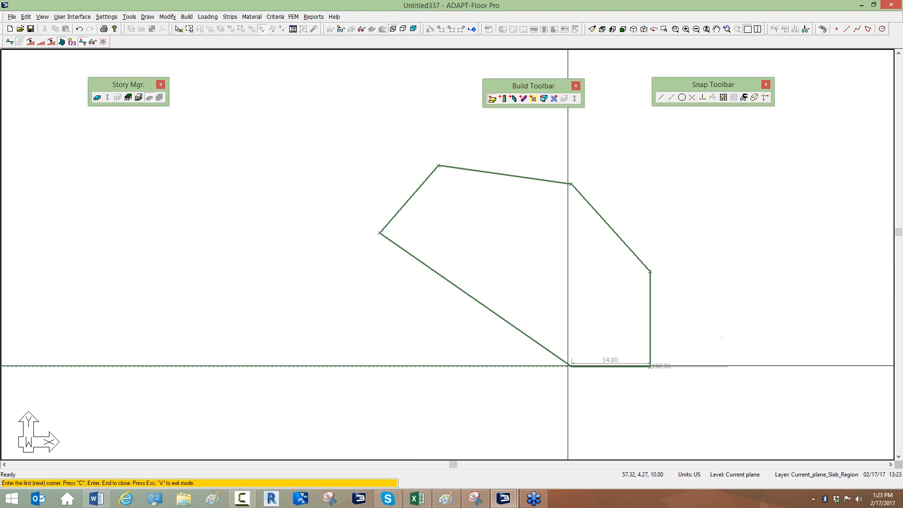
{"action": "left_click", "coordinate": [569, 365]}
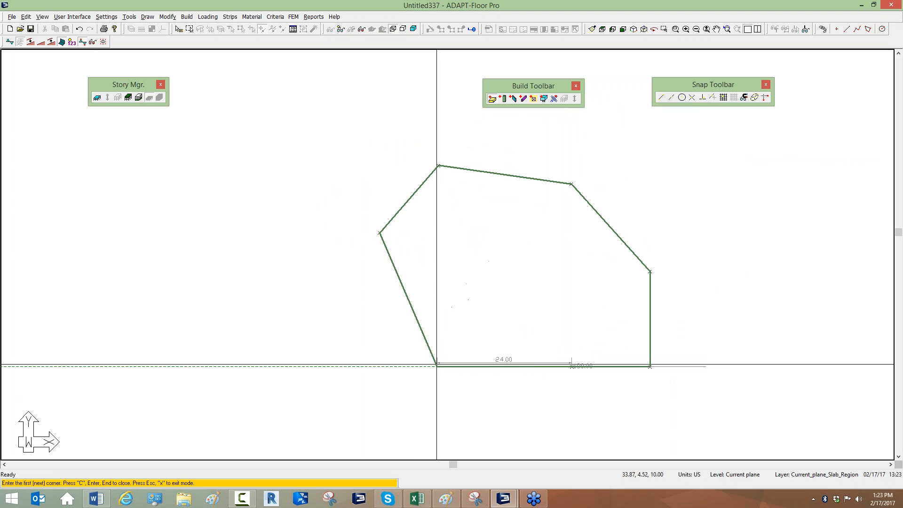
{"action": "left_click", "coordinate": [437, 366]}
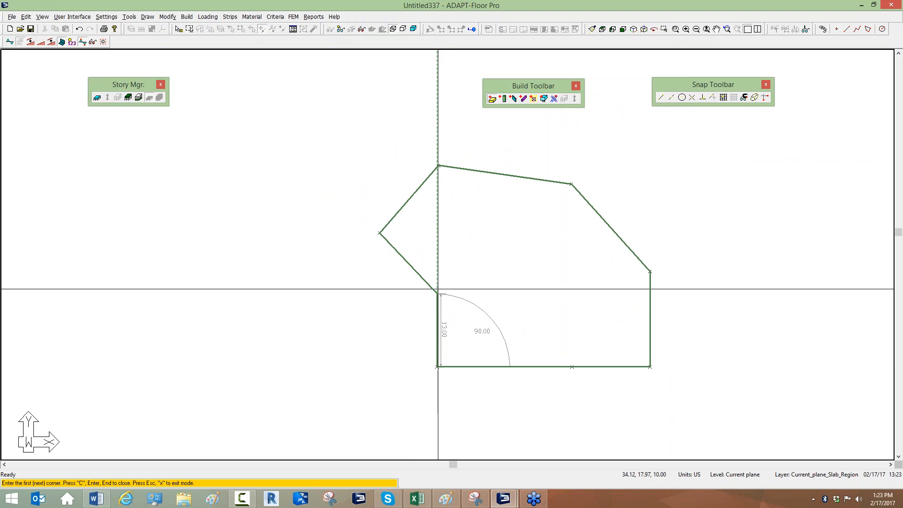
{"action": "left_click", "coordinate": [437, 288]}
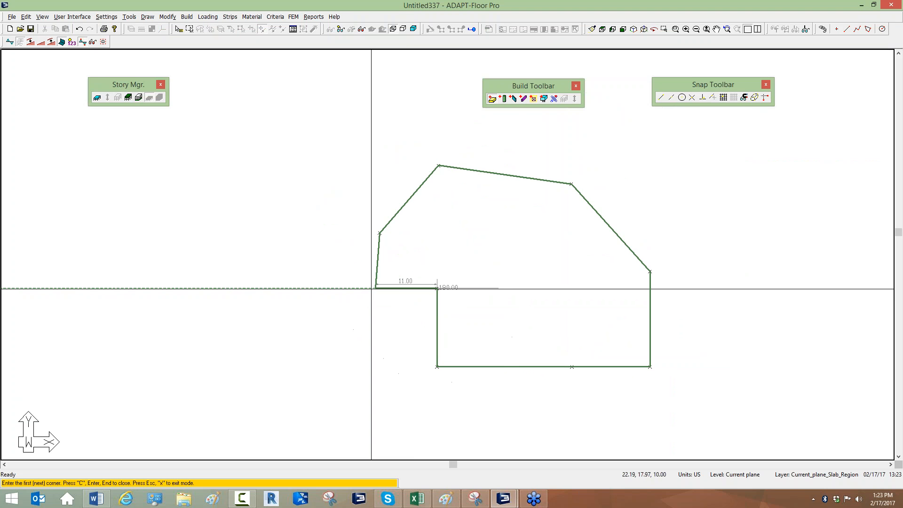
{"action": "left_click", "coordinate": [375, 288]}
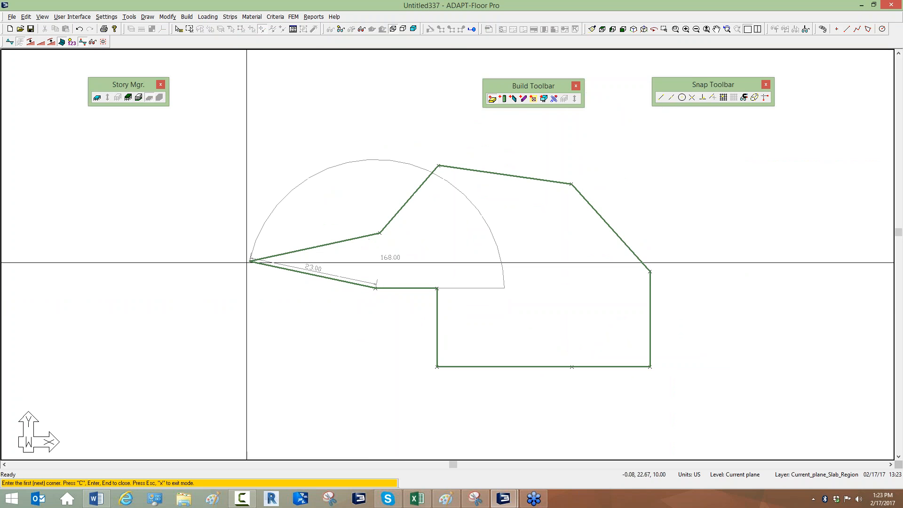
{"action": "key", "text": "Return"}
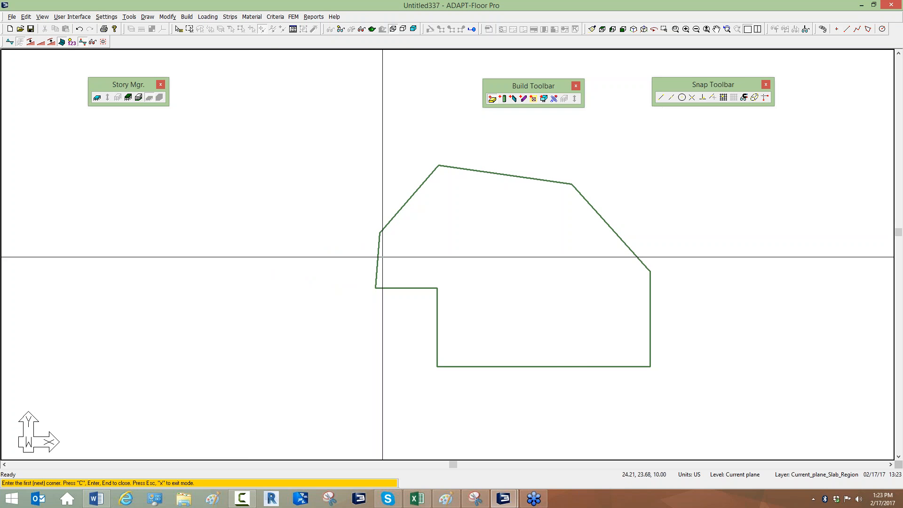
{"action": "right_click", "coordinate": [425, 249]}
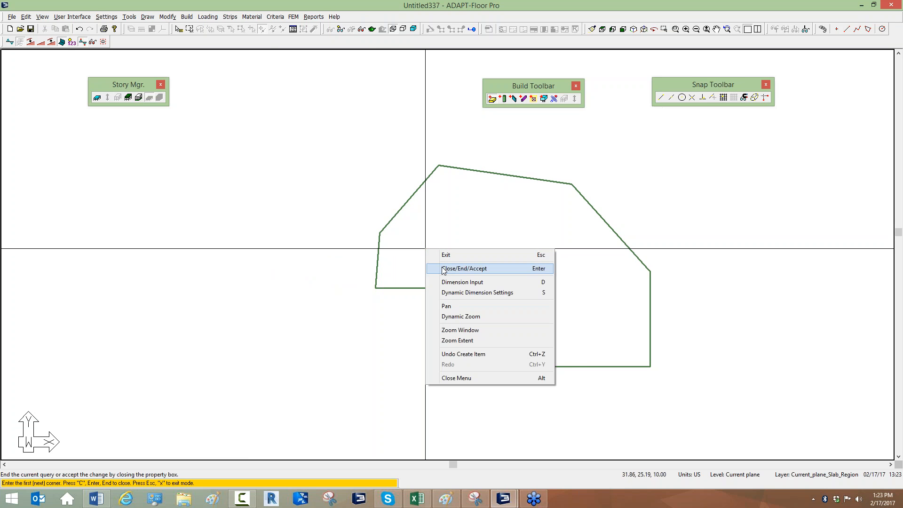
{"action": "key", "text": "Return"}
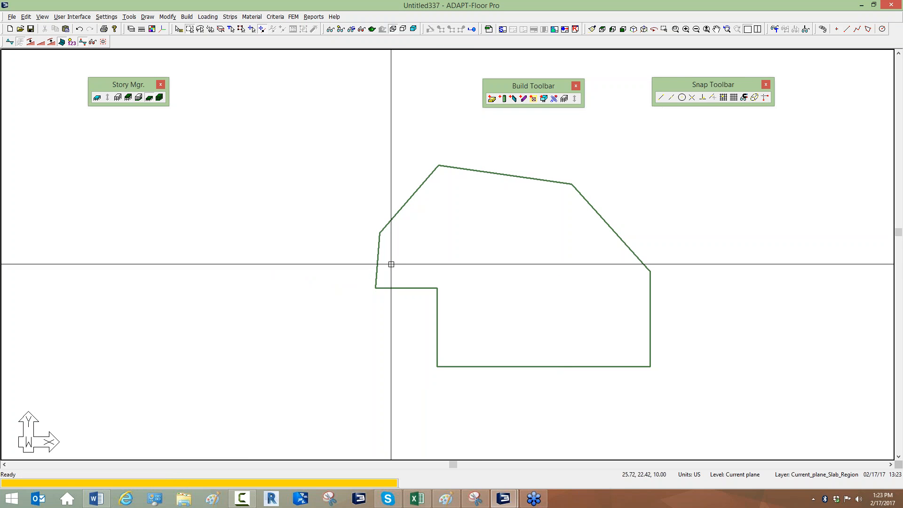
Undo and redo the creation of the slab region twice.
{"action": "scroll", "coordinate": [366, 260], "scroll_direction": "down", "scroll_amount": 1}
{"action": "middle_click_drag", "start_coordinate": [482, 256], "coordinate": [403, 244]}
{"action": "scroll", "coordinate": [403, 244], "scroll_direction": "up", "scroll_amount": 2}
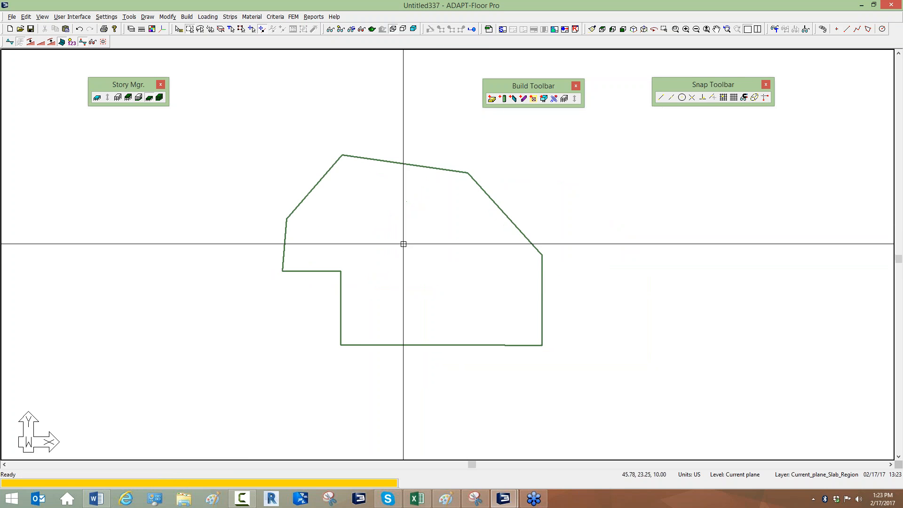
{"action": "left_click", "coordinate": [79, 28]}
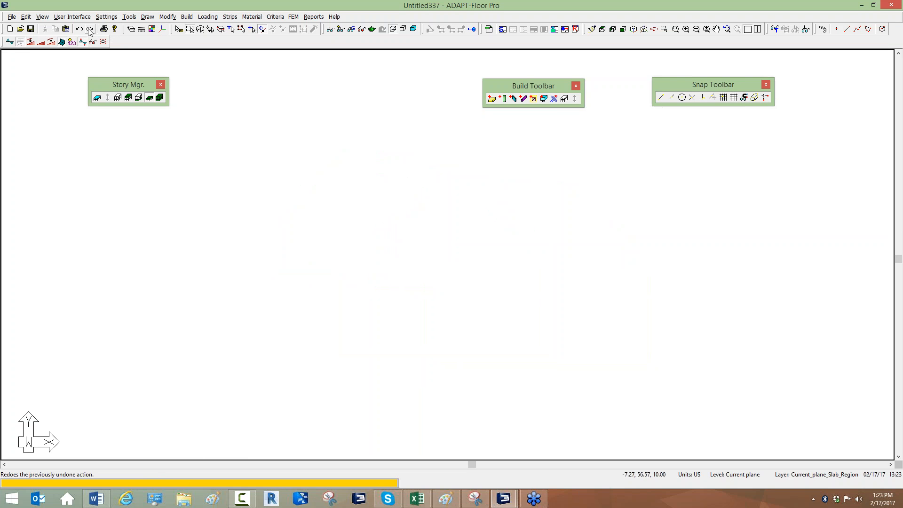
{"action": "left_click", "coordinate": [90, 29]}
{"action": "left_click", "coordinate": [79, 29]}
{"action": "left_click", "coordinate": [90, 29]}
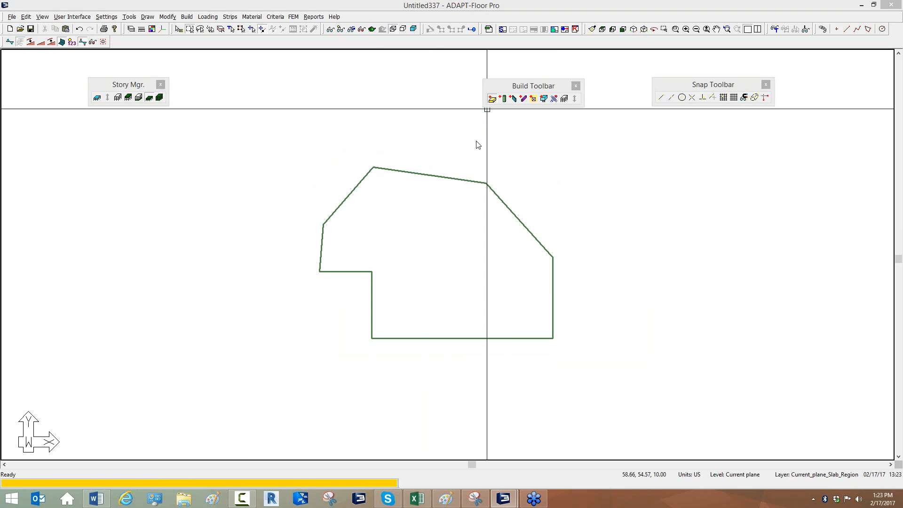
Start a second slab region to the right of the first and place its first three corners along the upper side.
{"action": "left_click", "coordinate": [491, 99]}
{"action": "scroll", "coordinate": [287, 294], "scroll_direction": "down", "scroll_amount": 2}
{"action": "left_click", "coordinate": [392, 206]}
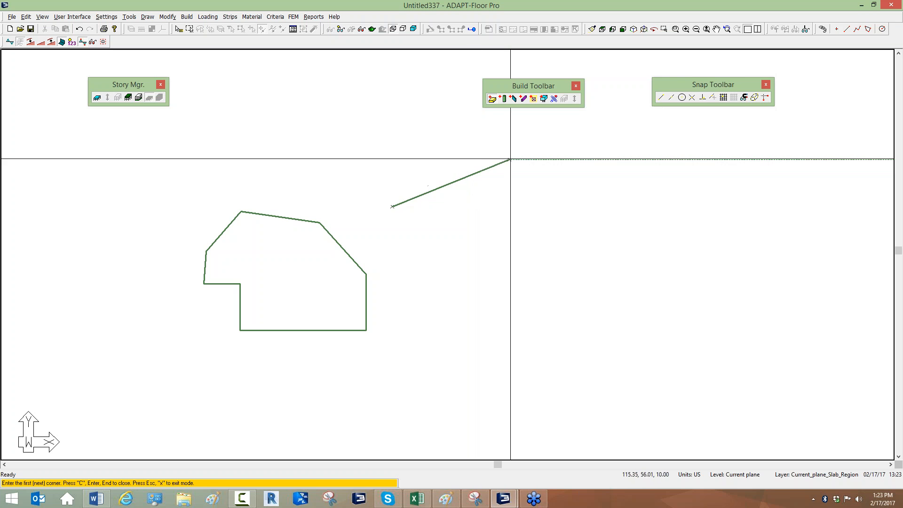
{"action": "left_click", "coordinate": [509, 160]}
{"action": "left_click", "coordinate": [634, 190]}
Extend the second slab outline with eleven more corners, curving down the right side and back inward to form an arch shape.
{"action": "left_click", "coordinate": [695, 342]}
{"action": "left_click", "coordinate": [608, 438]}
{"action": "left_click", "coordinate": [526, 431]}
{"action": "left_click", "coordinate": [548, 334]}
{"action": "left_click", "coordinate": [562, 260]}
{"action": "left_click", "coordinate": [505, 248]}
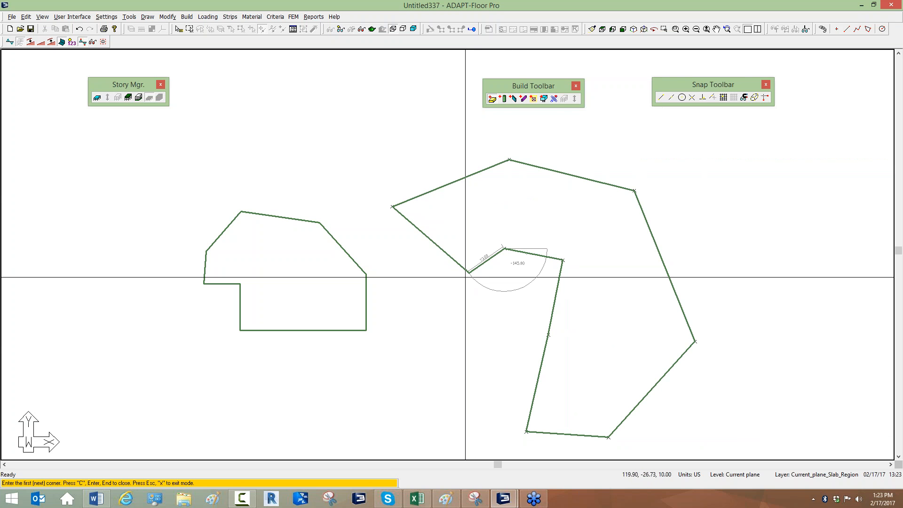
{"action": "left_click", "coordinate": [466, 279]}
{"action": "left_click", "coordinate": [465, 330]}
{"action": "left_click", "coordinate": [445, 386]}
{"action": "left_click", "coordinate": [438, 392]}
{"action": "left_click", "coordinate": [392, 391]}
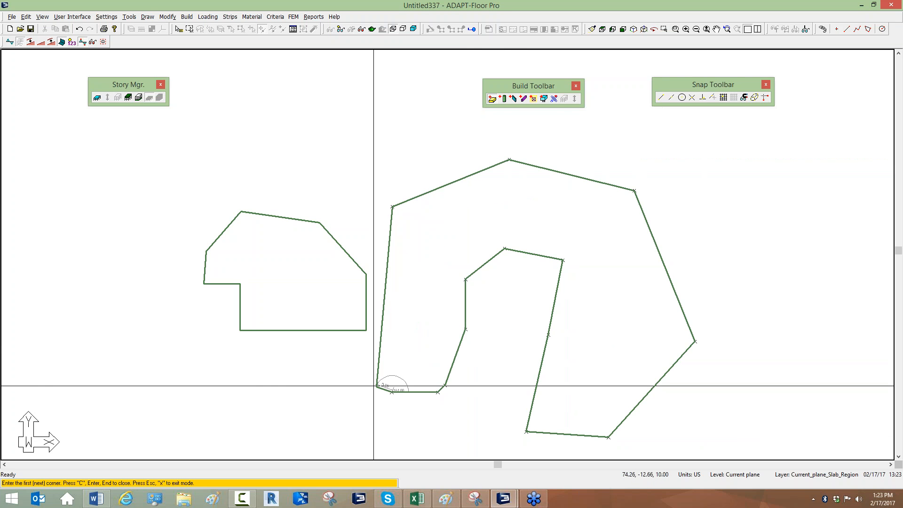
Remove the last eleven corners of the second slab outline one by one, keeping the first three.
{"action": "key", "text": "BackSpace"}
{"action": "key", "text": "BackSpace"}
{"action": "key", "text": "BackSpace"}
{"action": "key", "text": "BackSpace"}
{"action": "key", "text": "BackSpace"}
{"action": "key", "text": "BackSpace"}
{"action": "key", "text": "BackSpace"}
{"action": "key", "text": "BackSpace"}
{"action": "key", "text": "BackSpace"}
{"action": "key", "text": "BackSpace"}
{"action": "key", "text": "BackSpace"}
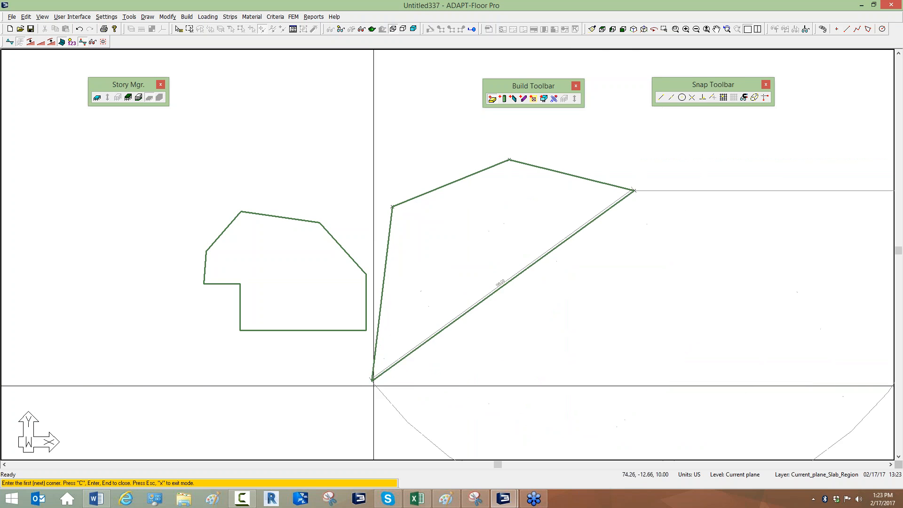
Add five corners along the right and lower side of the second slab outline and remove them again.
{"action": "left_click", "coordinate": [786, 319]}
{"action": "left_click", "coordinate": [750, 343]}
{"action": "left_click", "coordinate": [599, 356]}
{"action": "left_click", "coordinate": [517, 356]}
{"action": "left_click", "coordinate": [450, 353]}
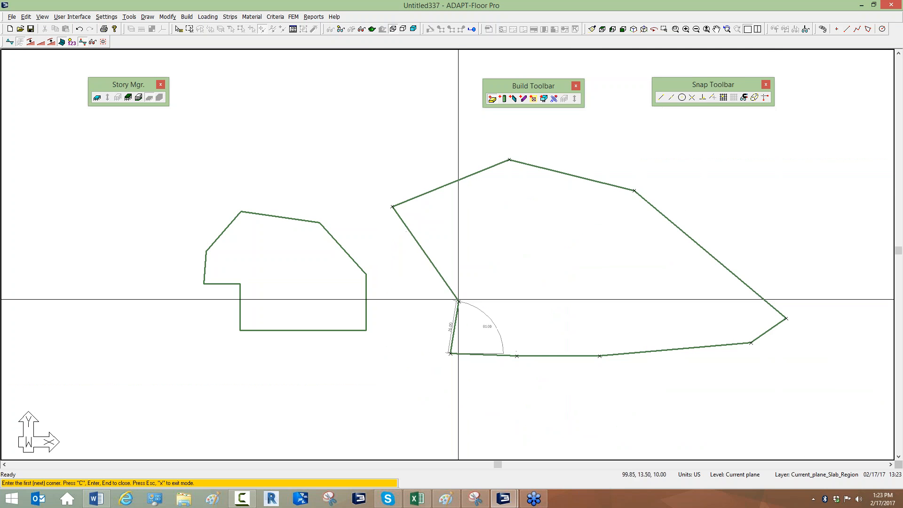
{"action": "key", "text": "BackSpace"}
{"action": "key", "text": "BackSpace"}
{"action": "key", "text": "BackSpace"}
{"action": "key", "text": "BackSpace"}
{"action": "key", "text": "BackSpace"}
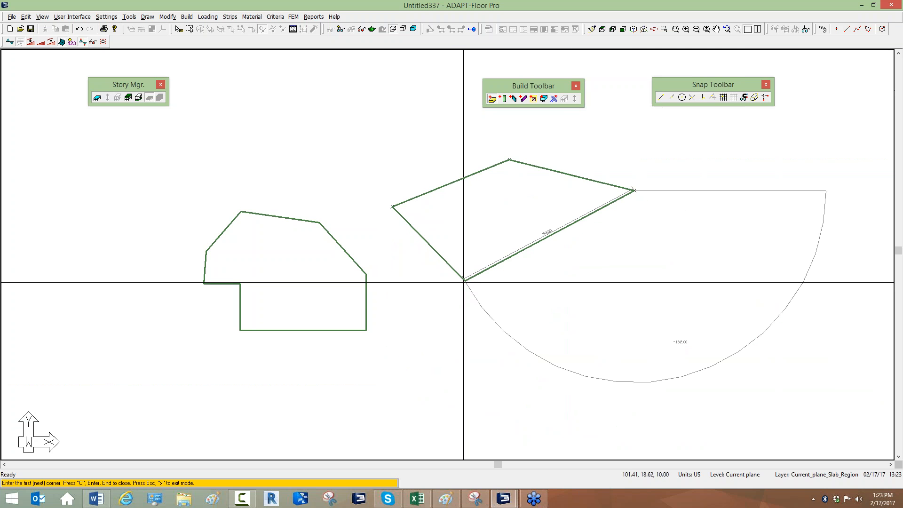
Add one more corner below the second slab outline and abandon the unfinished region.
{"action": "left_click", "coordinate": [444, 362]}
{"action": "scroll", "coordinate": [419, 371], "scroll_direction": "down", "scroll_amount": 1}
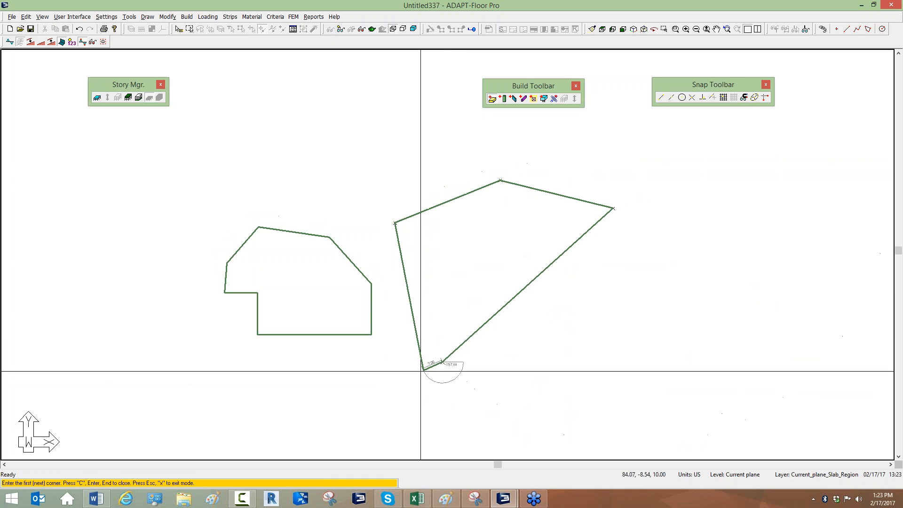
{"action": "key", "text": "Escape"}
{"action": "scroll", "coordinate": [420, 371], "scroll_direction": "down", "scroll_amount": 1}
{"action": "scroll", "coordinate": [340, 329], "scroll_direction": "down", "scroll_amount": 1}
{"action": "middle_click_drag", "start_coordinate": [399, 300], "coordinate": [486, 277]}
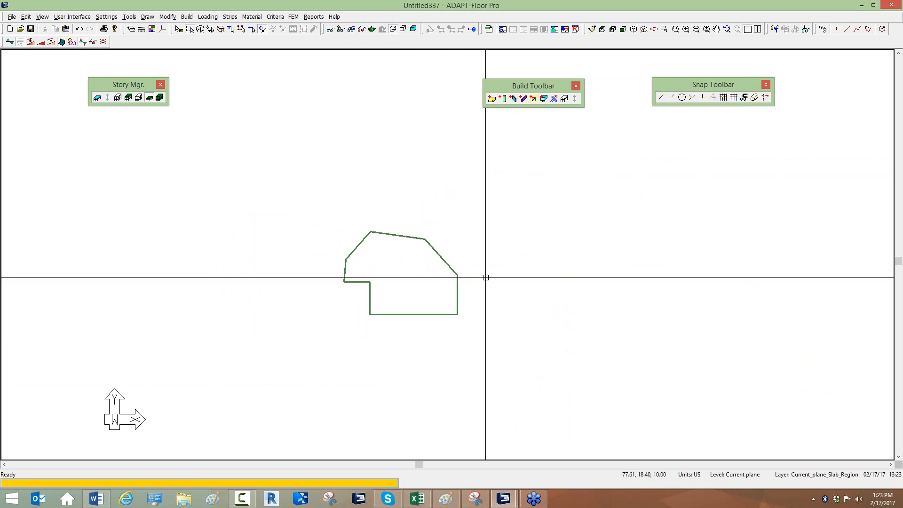
{"action": "scroll", "coordinate": [413, 338], "scroll_direction": "up", "scroll_amount": 1}
{"action": "scroll", "coordinate": [403, 270], "scroll_direction": "up", "scroll_amount": 1}
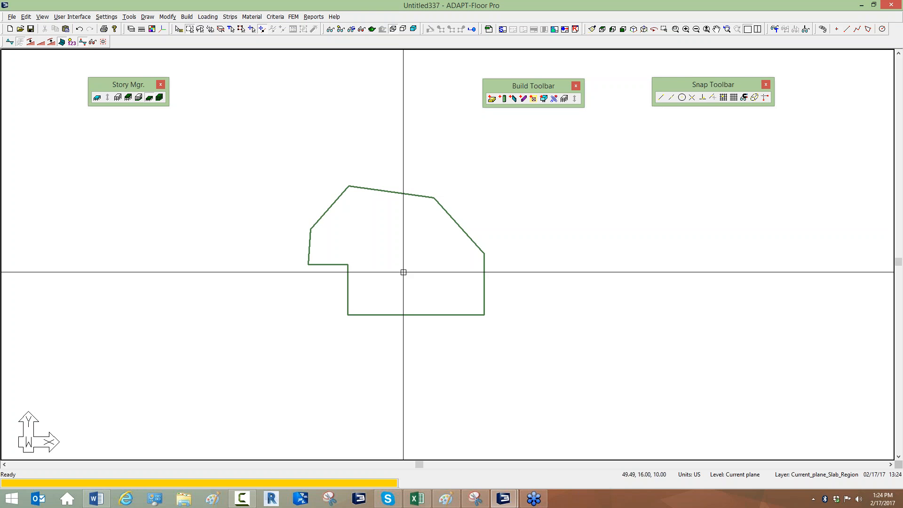
{"action": "middle_click_drag", "start_coordinate": [596, 143], "coordinate": [633, 156]}
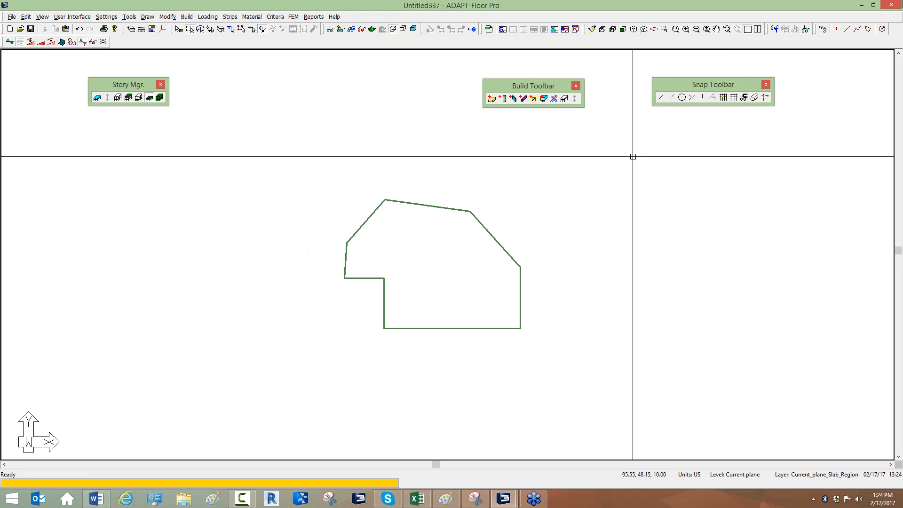
Close the Untitled337 model without saving its changes and return to the Two_Way_RC_Slab.adm model.
{"action": "left_click", "coordinate": [12, 17]}
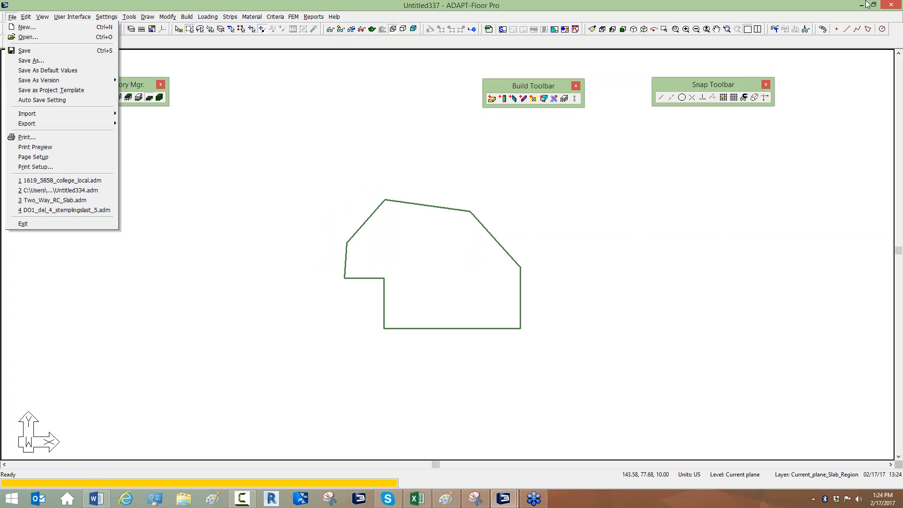
{"action": "left_click", "coordinate": [891, 5]}
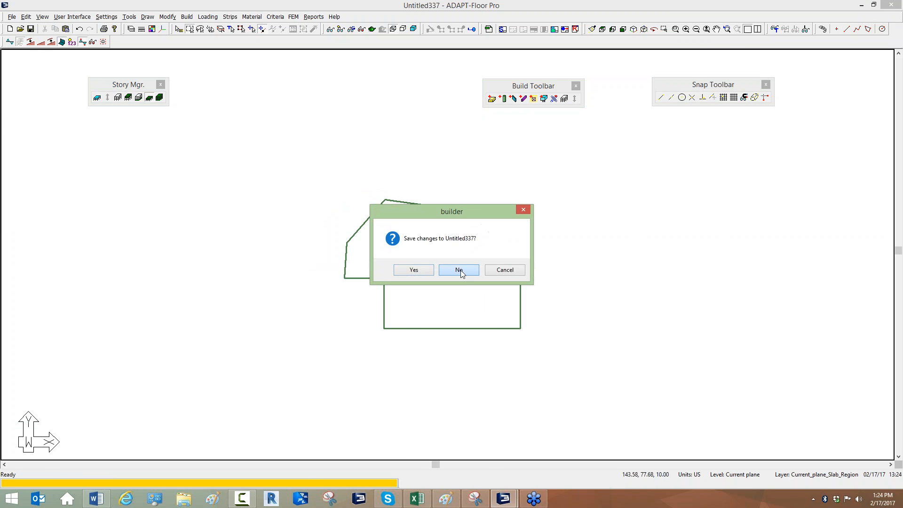
{"action": "left_click", "coordinate": [459, 270]}
{"action": "left_click", "coordinate": [497, 269]}
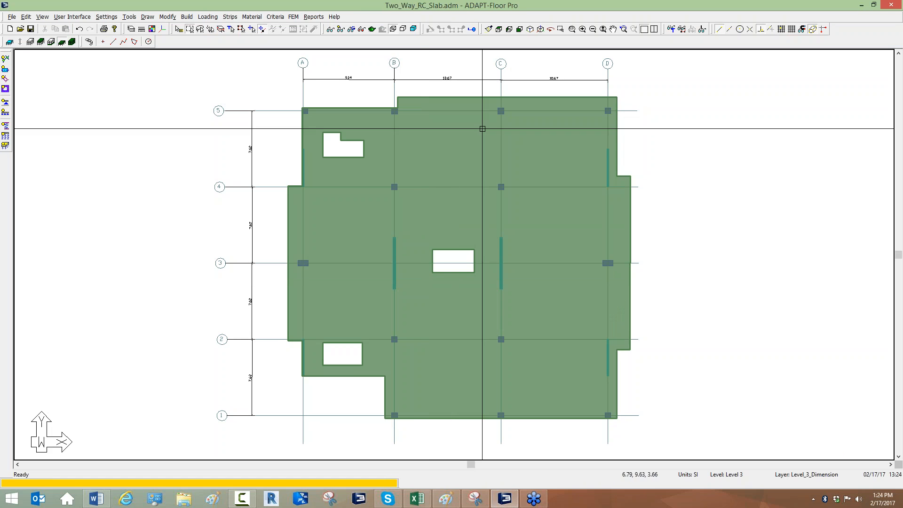
Switch the Level 3 plan of the two-way slab from shaded to wireframe display.
{"action": "scroll", "coordinate": [231, 208], "scroll_direction": "down", "scroll_amount": 1}
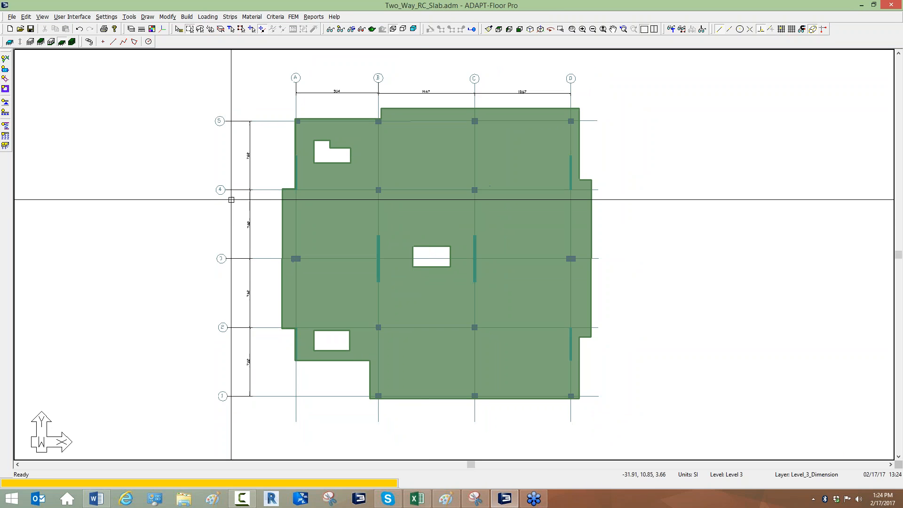
{"action": "scroll", "coordinate": [239, 199], "scroll_direction": "up", "scroll_amount": 1}
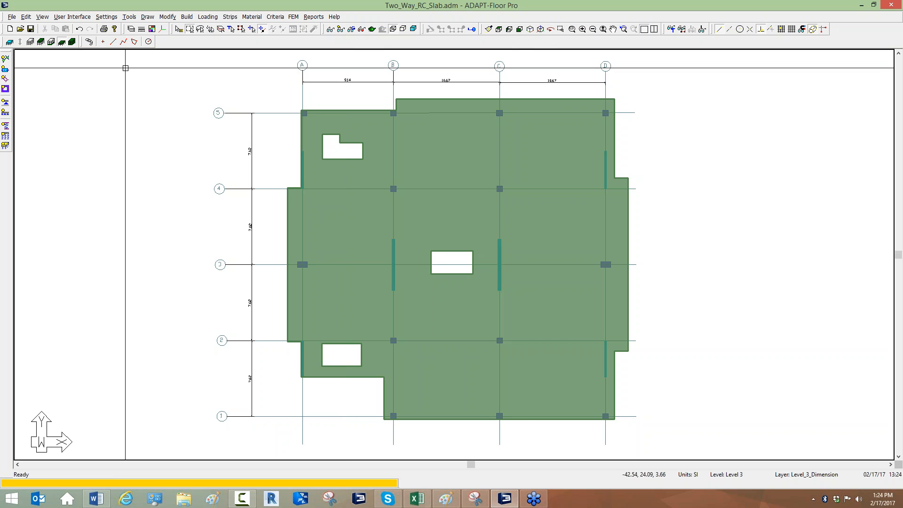
{"action": "left_click", "coordinate": [412, 30]}
{"action": "left_click", "coordinate": [392, 30]}
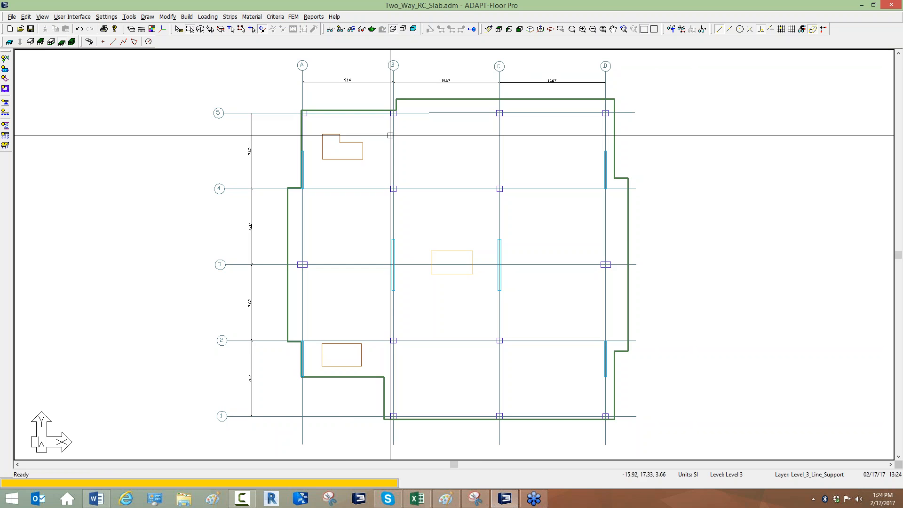
{"action": "scroll", "coordinate": [393, 115], "scroll_direction": "down", "scroll_amount": 1}
{"action": "scroll", "coordinate": [437, 94], "scroll_direction": "up", "scroll_amount": 1}
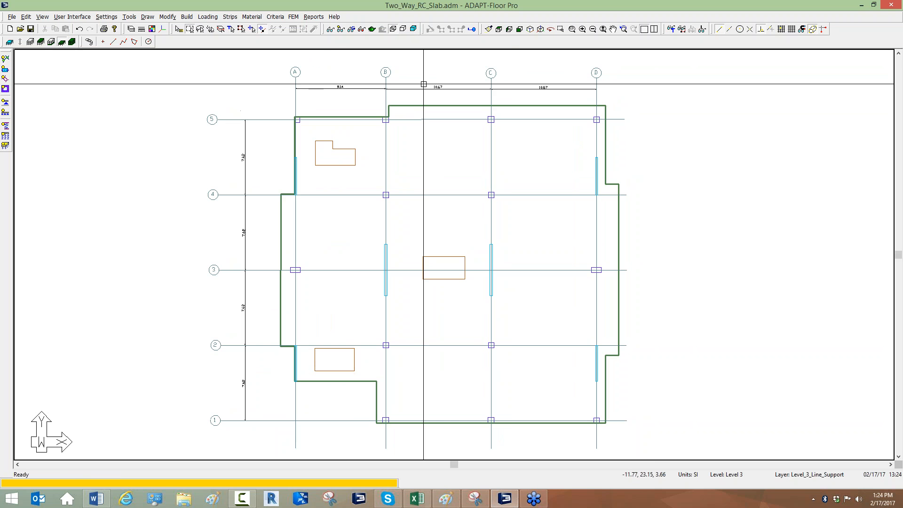
{"action": "scroll", "coordinate": [436, 135], "scroll_direction": "down", "scroll_amount": 1}
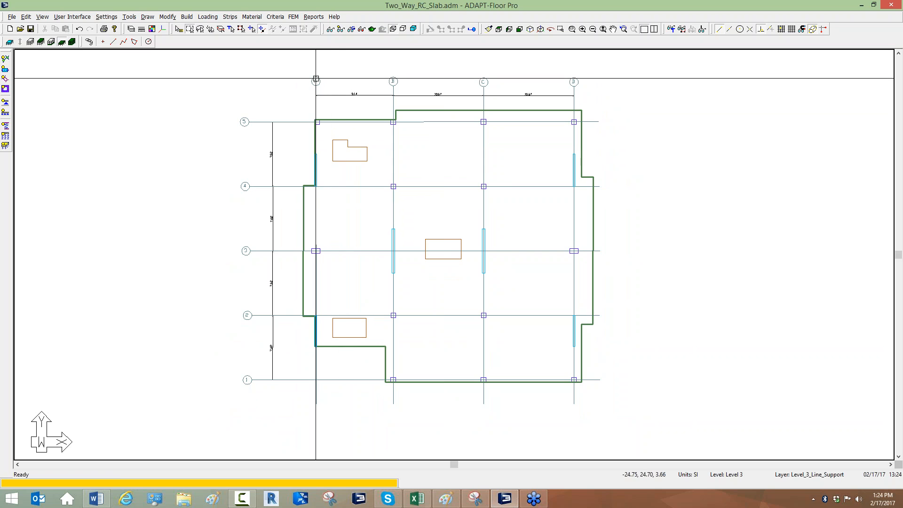
Check which group gridline A belongs to, and turn off the display of the Grids and dimensions group.
{"action": "double_click", "coordinate": [315, 245]}
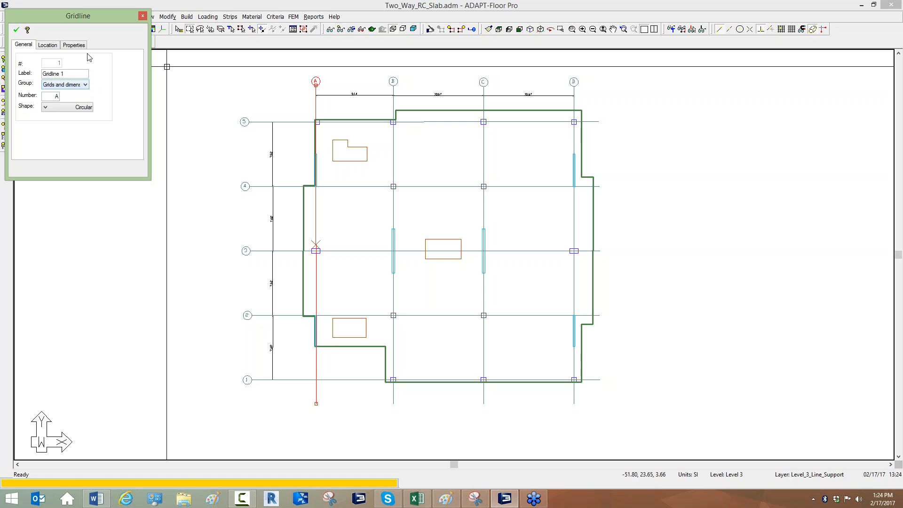
{"action": "left_click", "coordinate": [142, 17]}
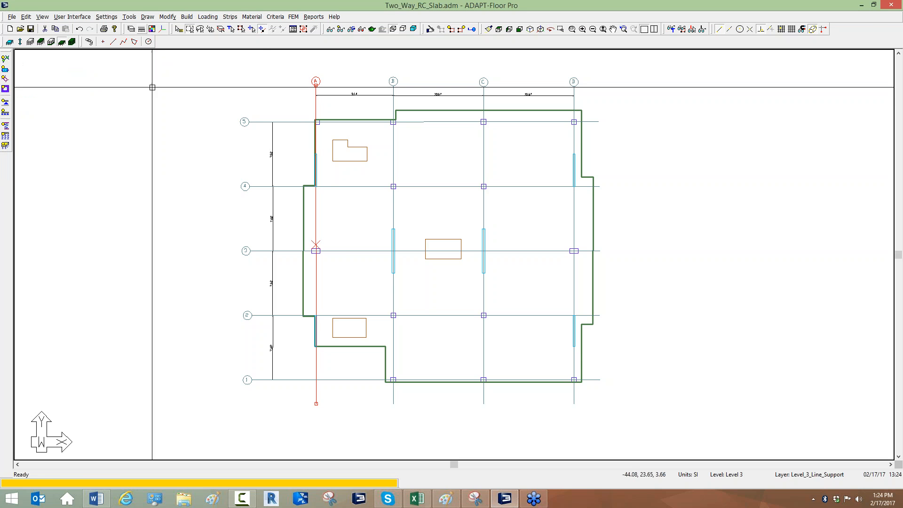
{"action": "left_click", "coordinate": [352, 29]}
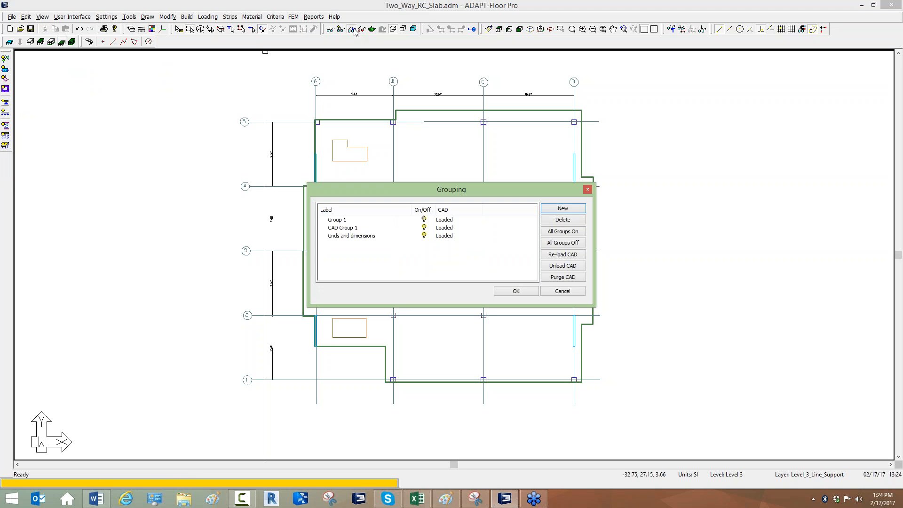
{"action": "left_click", "coordinate": [424, 235]}
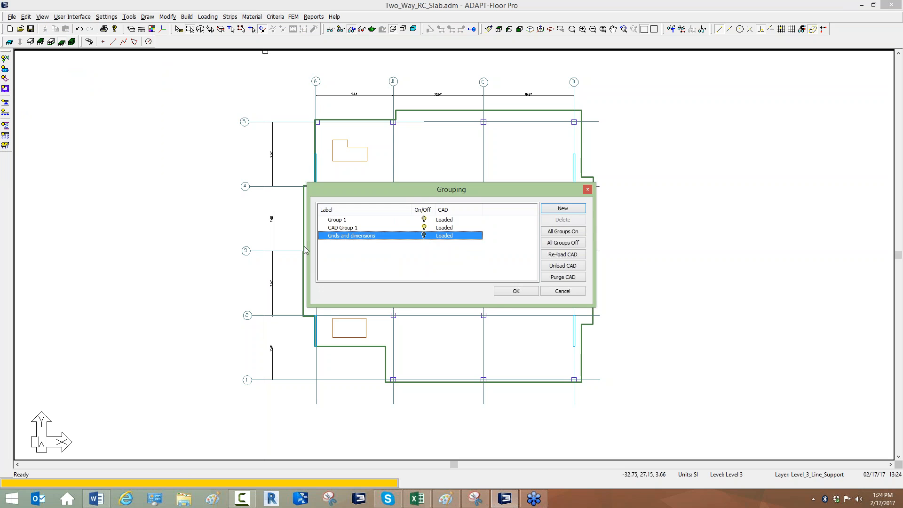
{"action": "left_click", "coordinate": [511, 291]}
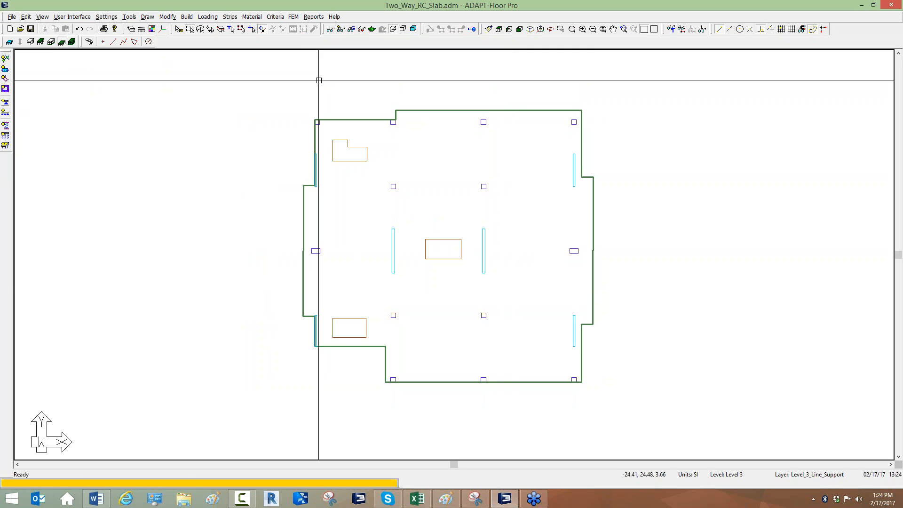
{"action": "scroll", "coordinate": [328, 137], "scroll_direction": "down", "scroll_amount": 1}
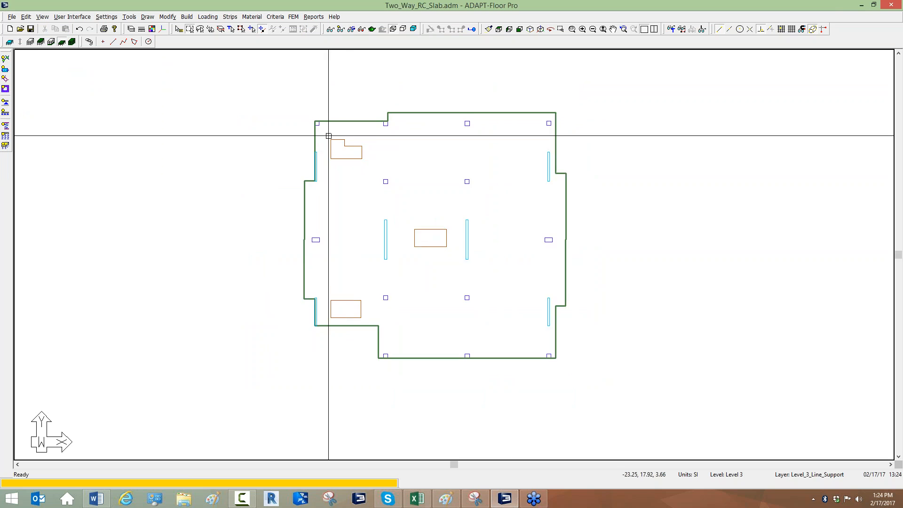
{"action": "scroll", "coordinate": [381, 136], "scroll_direction": "up", "scroll_amount": 1}
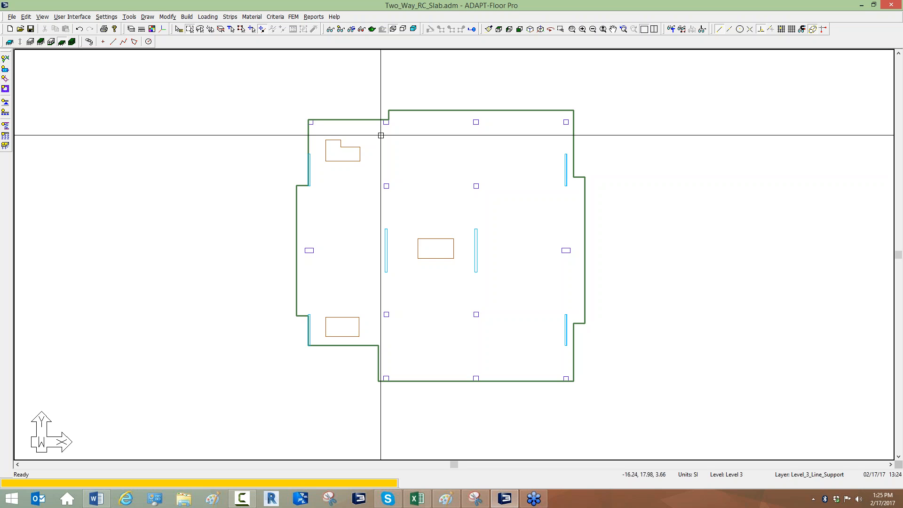
{"action": "scroll", "coordinate": [349, 172], "scroll_direction": "down", "scroll_amount": 1}
{"action": "middle_click_drag", "start_coordinate": [483, 224], "coordinate": [462, 222]}
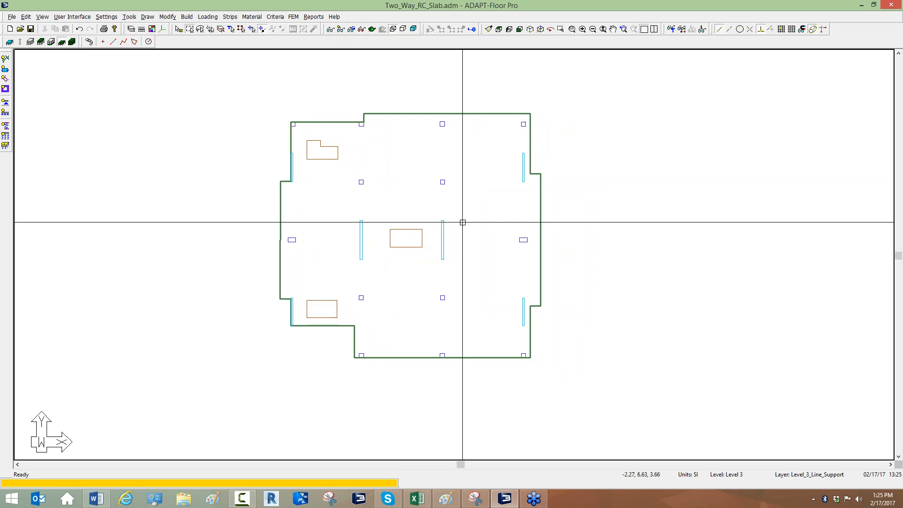
{"action": "scroll", "coordinate": [418, 180], "scroll_direction": "up", "scroll_amount": 3}
{"action": "scroll", "coordinate": [386, 149], "scroll_direction": "down", "scroll_amount": 2}
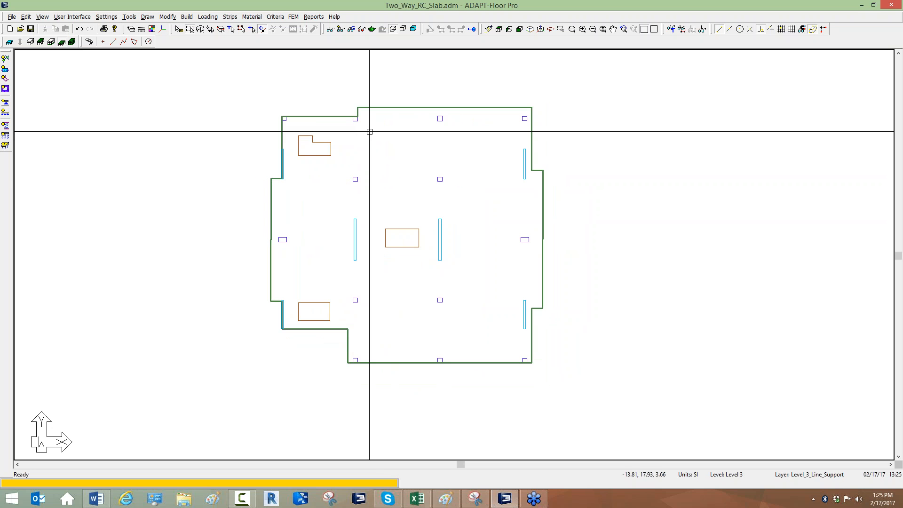
{"action": "scroll", "coordinate": [375, 147], "scroll_direction": "up", "scroll_amount": 3}
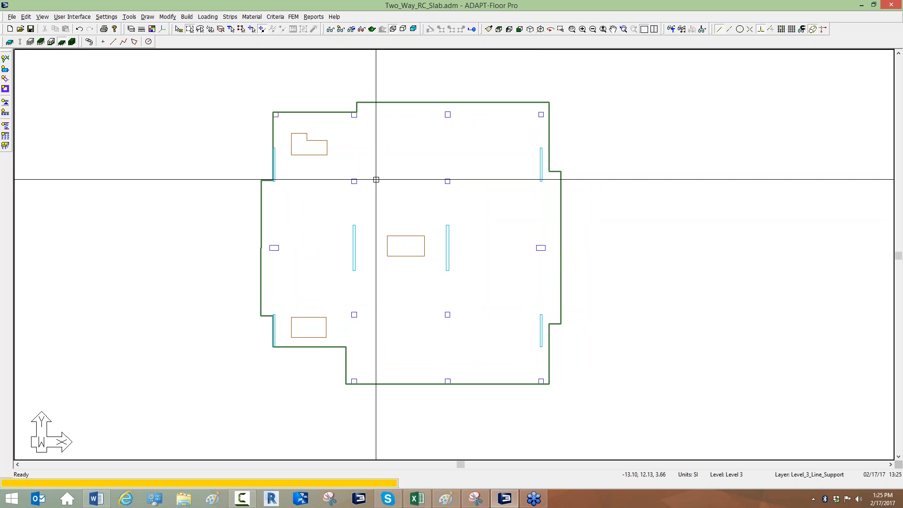
Review the material properties defined for concrete and mild steel.
{"action": "left_click", "coordinate": [254, 17]}
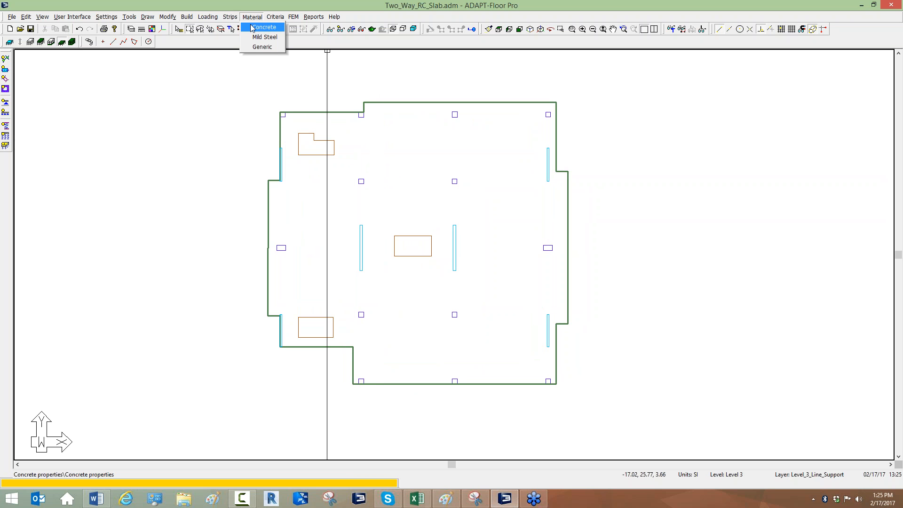
{"action": "left_click", "coordinate": [253, 29]}
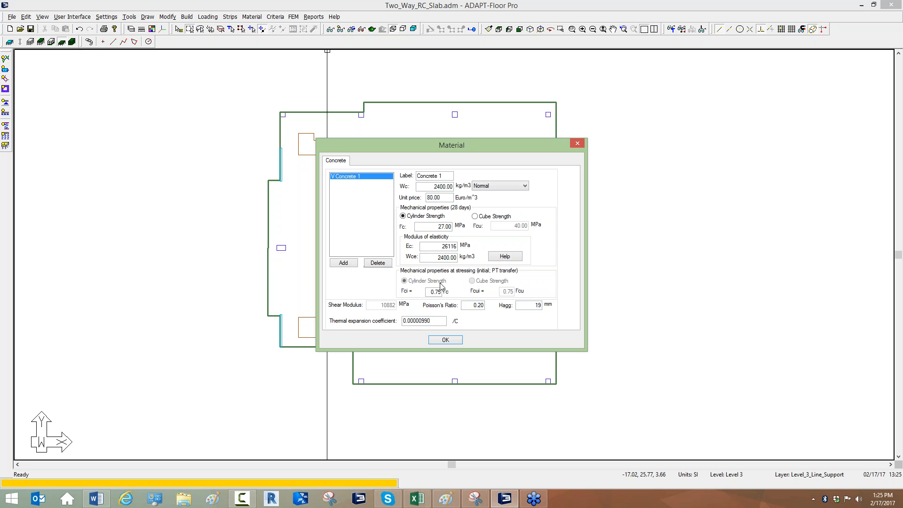
{"action": "key", "text": "Return"}
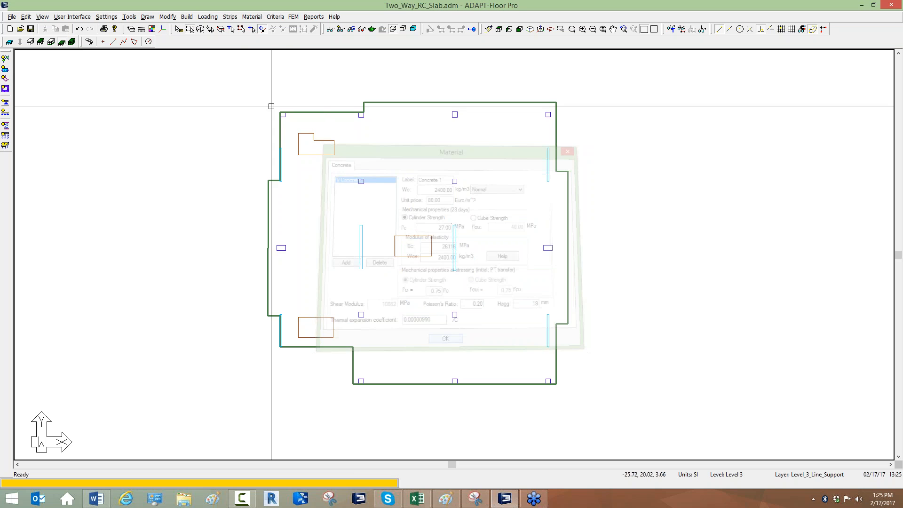
{"action": "left_click", "coordinate": [252, 17]}
{"action": "left_click", "coordinate": [255, 37]}
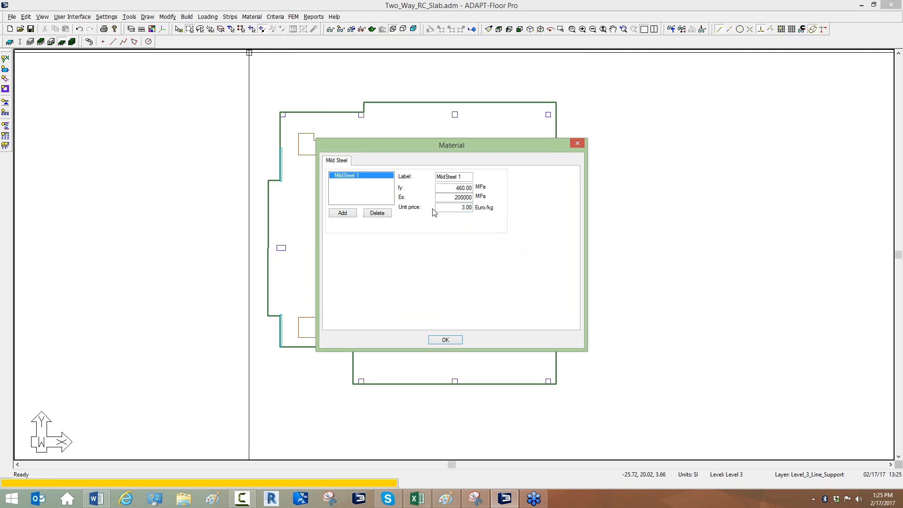
{"action": "left_click", "coordinate": [446, 340]}
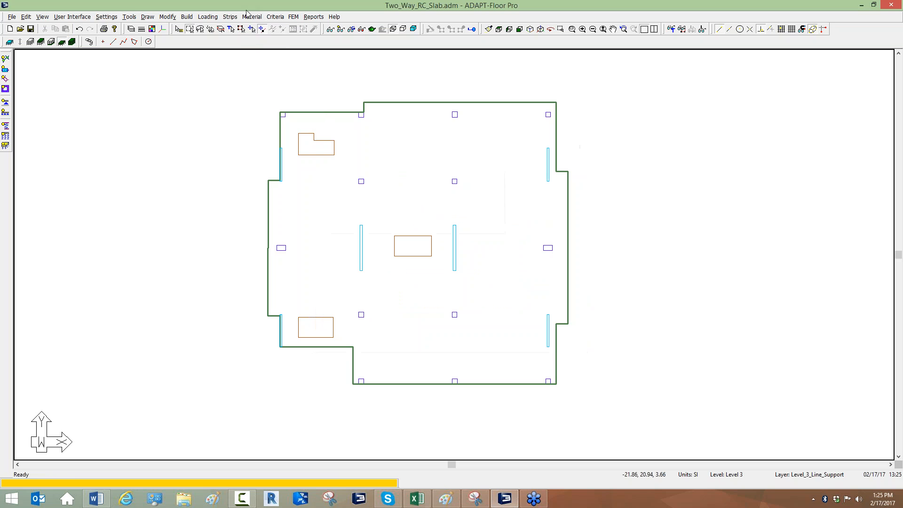
Review the generic material properties and leave them without adding a material.
{"action": "left_click", "coordinate": [252, 17]}
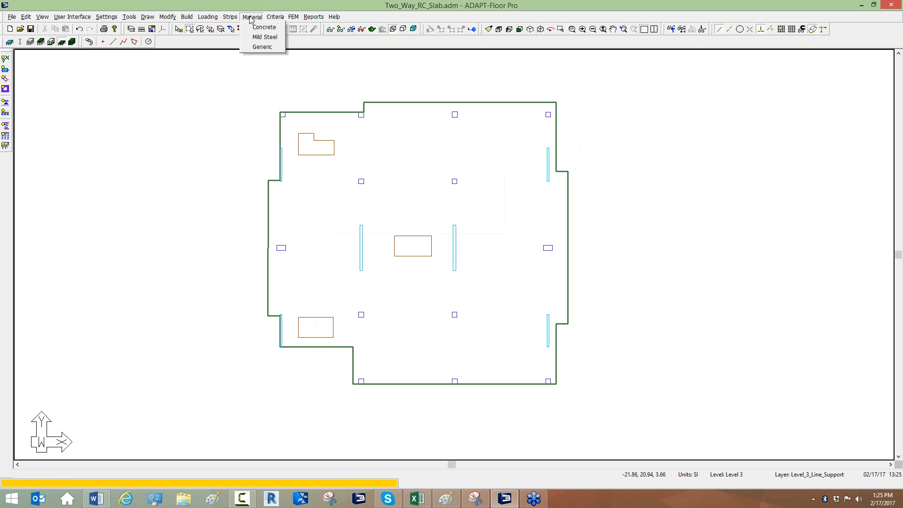
{"action": "left_click", "coordinate": [258, 47]}
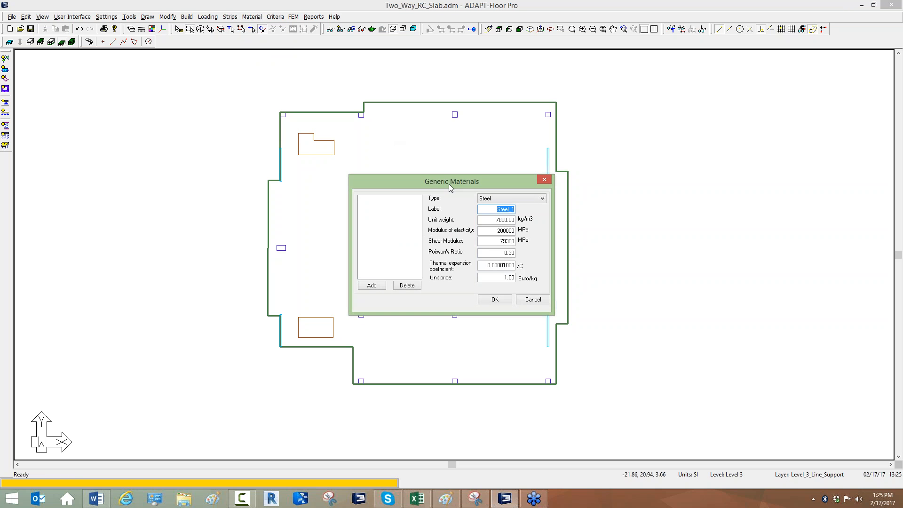
{"action": "left_click", "coordinate": [532, 300]}
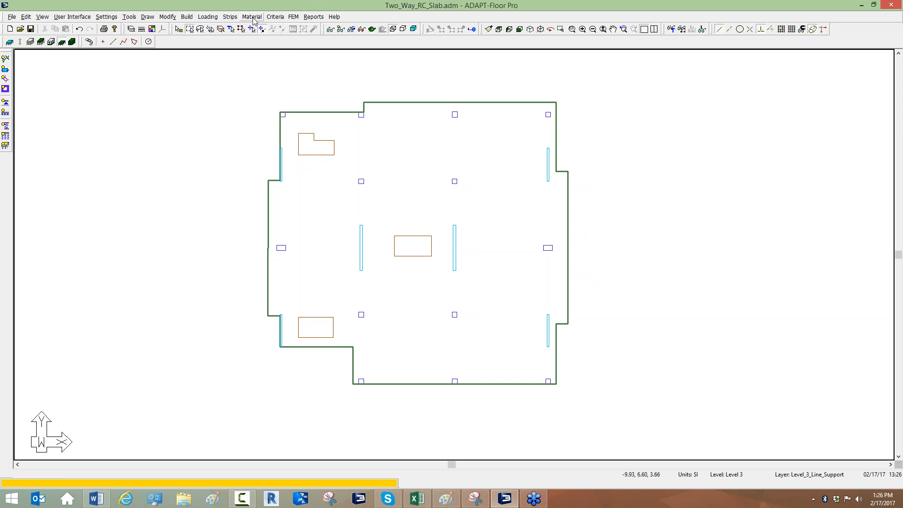
Enable both reporting and limiting of the probable crack width in the two-way slab design code criteria.
{"action": "left_click", "coordinate": [275, 17]}
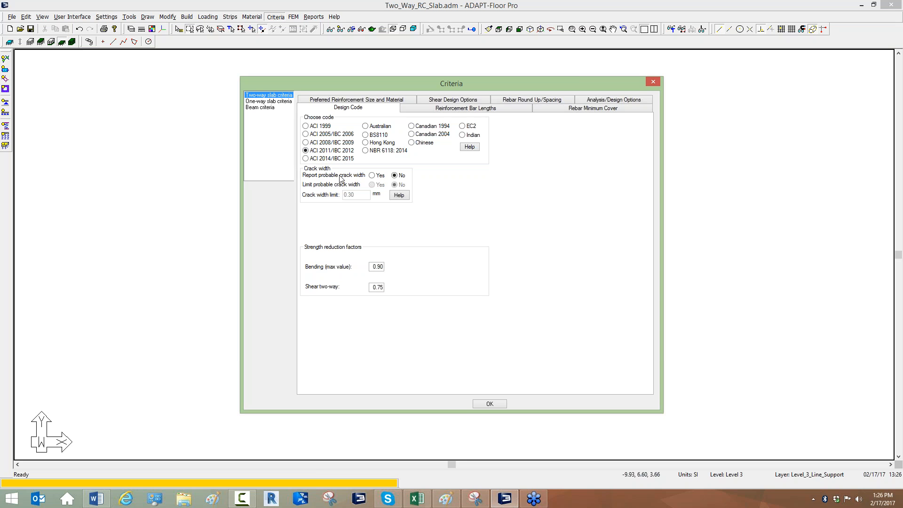
{"action": "left_click", "coordinate": [373, 177]}
{"action": "left_click", "coordinate": [373, 185]}
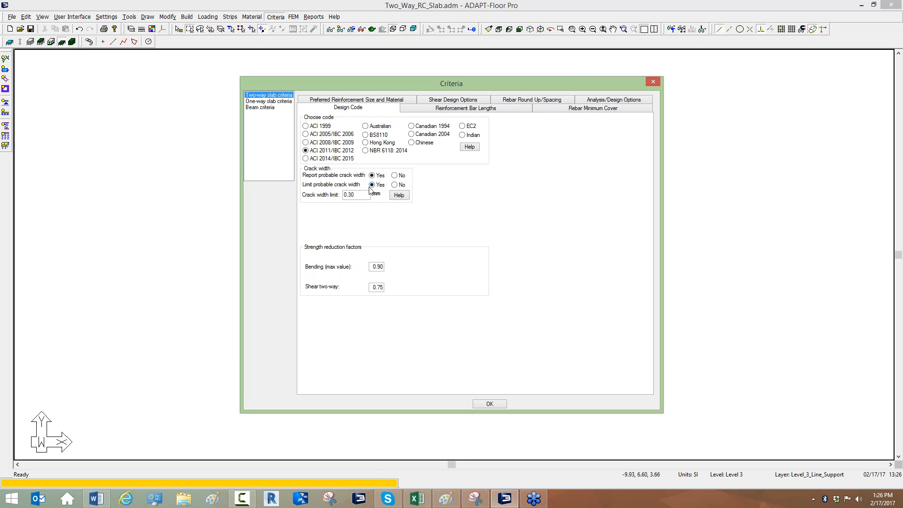
Read the help on the crack width limit and set Limit probable crack width to No.
{"action": "left_click_drag", "start_coordinate": [359, 195], "coordinate": [319, 200]}
{"action": "left_click", "coordinate": [398, 195]}
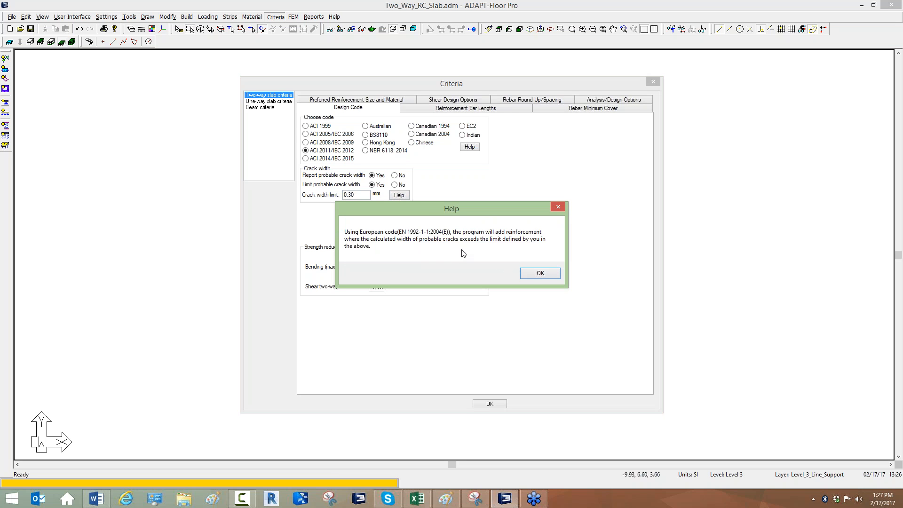
{"action": "left_click", "coordinate": [531, 274]}
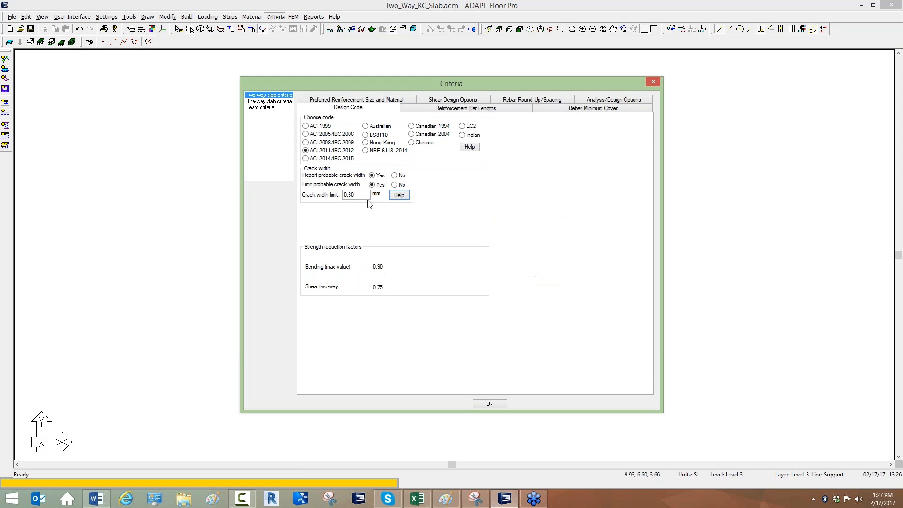
{"action": "left_click", "coordinate": [395, 185]}
Compare the design code settings of the one-way slab and beam criteria, and return to the two-way slab criteria.
{"action": "left_click", "coordinate": [259, 101]}
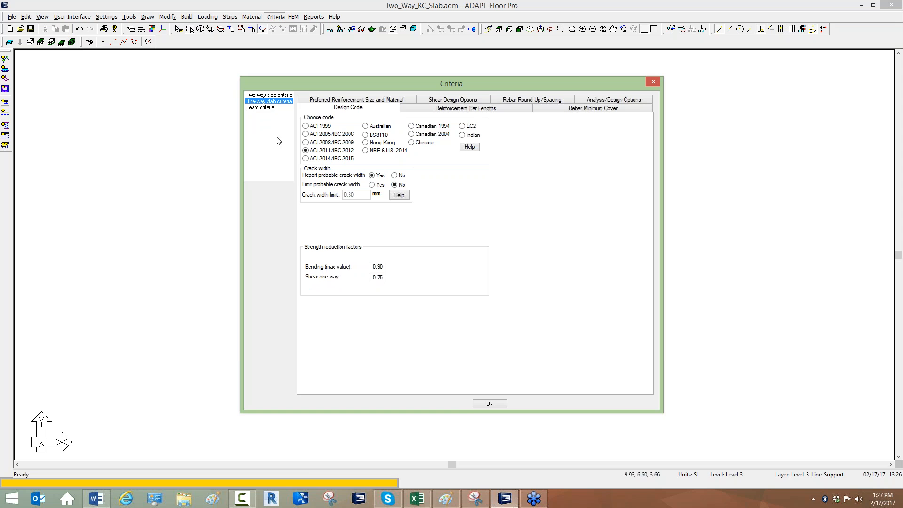
{"action": "left_click", "coordinate": [265, 107]}
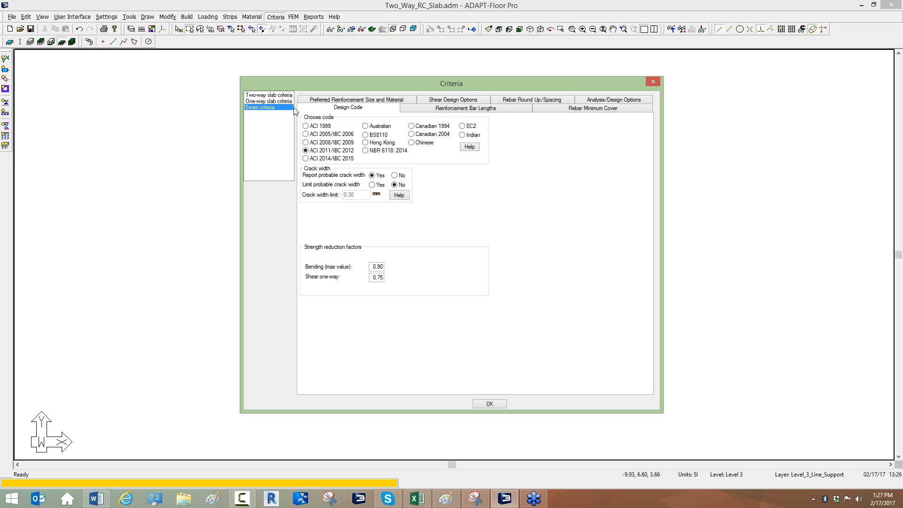
{"action": "left_click", "coordinate": [276, 95]}
{"action": "left_click", "coordinate": [273, 101]}
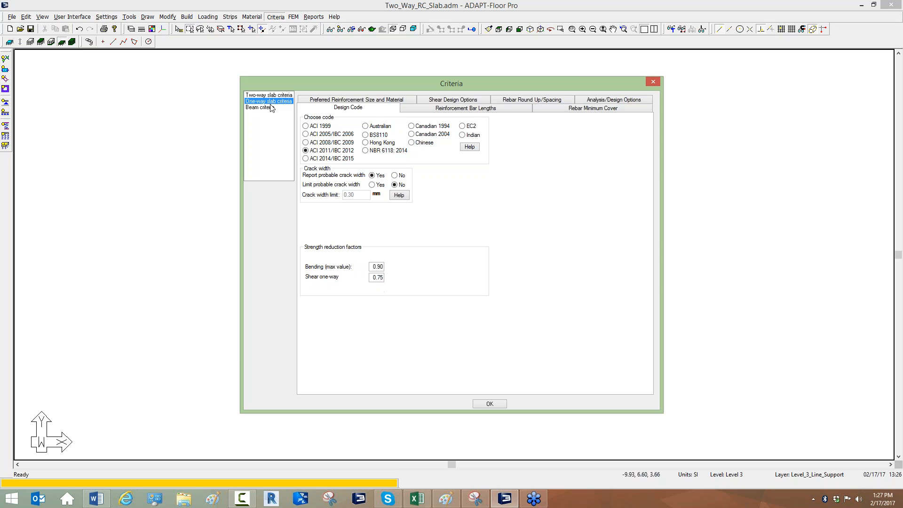
{"action": "left_click", "coordinate": [270, 108]}
{"action": "left_click", "coordinate": [269, 96]}
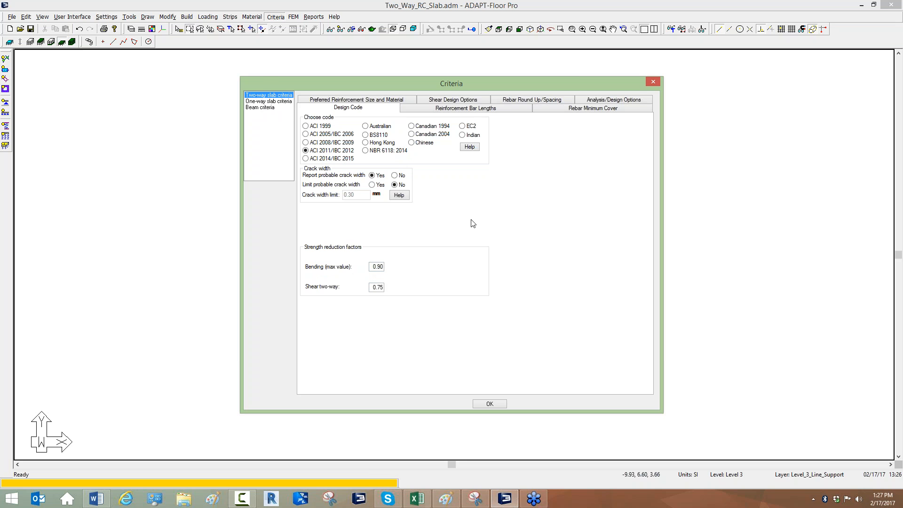
Try the top and bottom bar adjustment options in the reinforcement bar length criteria, clear both again, and accept the criteria.
{"action": "left_click", "coordinate": [421, 109]}
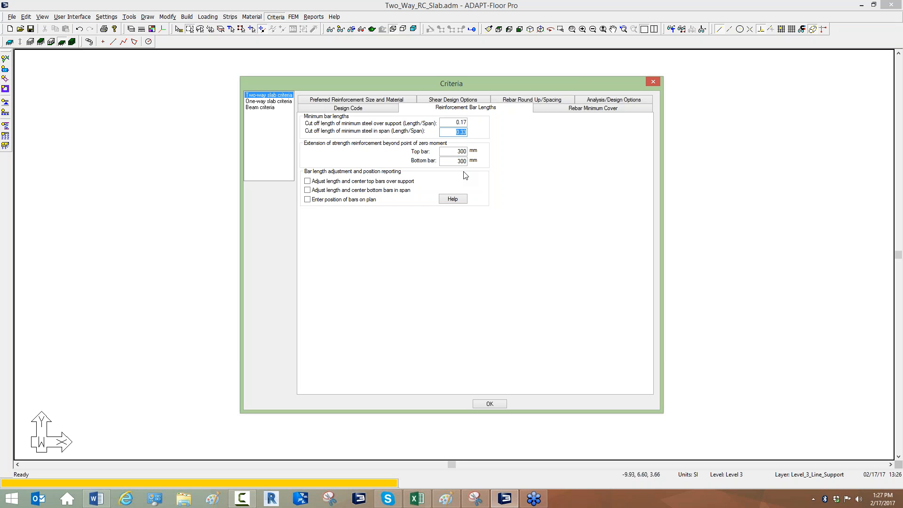
{"action": "left_click", "coordinate": [307, 182]}
{"action": "left_click", "coordinate": [308, 191]}
{"action": "left_click", "coordinate": [308, 190]}
{"action": "left_click", "coordinate": [308, 182]}
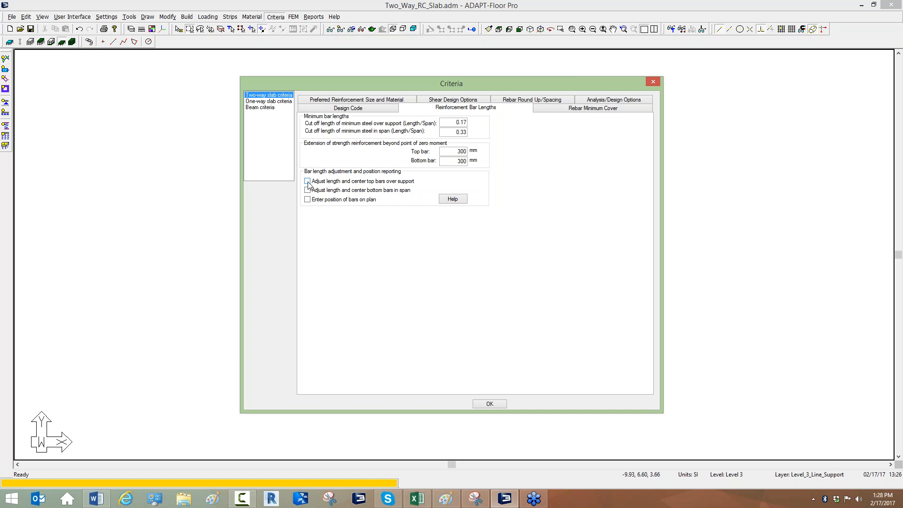
{"action": "left_click", "coordinate": [839, 234]}
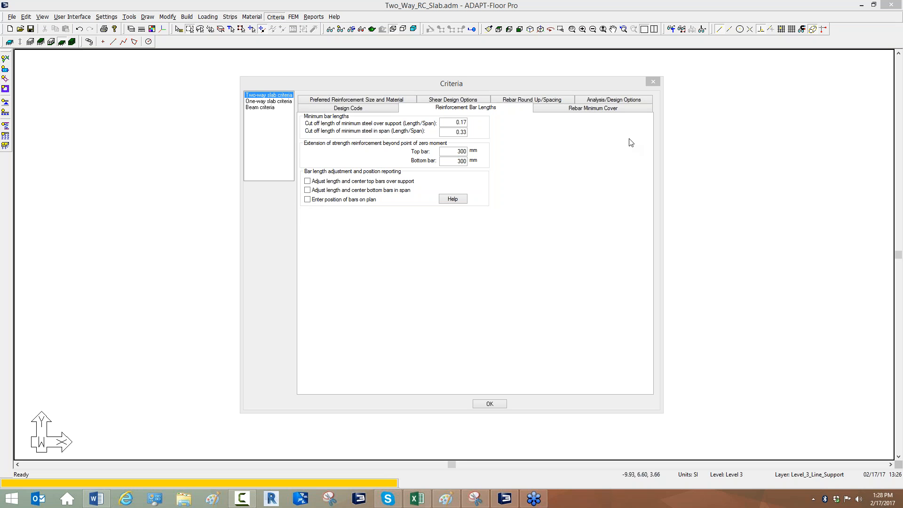
{"action": "left_click", "coordinate": [493, 404]}
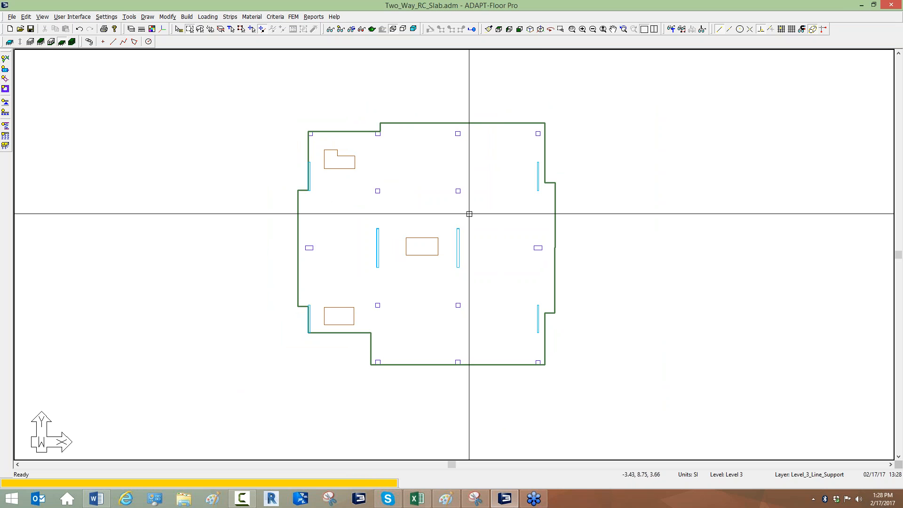
Inspect the general properties, including the group, of the third column along the slab's upper edge.
{"action": "scroll", "coordinate": [459, 237], "scroll_direction": "up", "scroll_amount": 3}
{"action": "scroll", "coordinate": [474, 206], "scroll_direction": "down", "scroll_amount": 3}
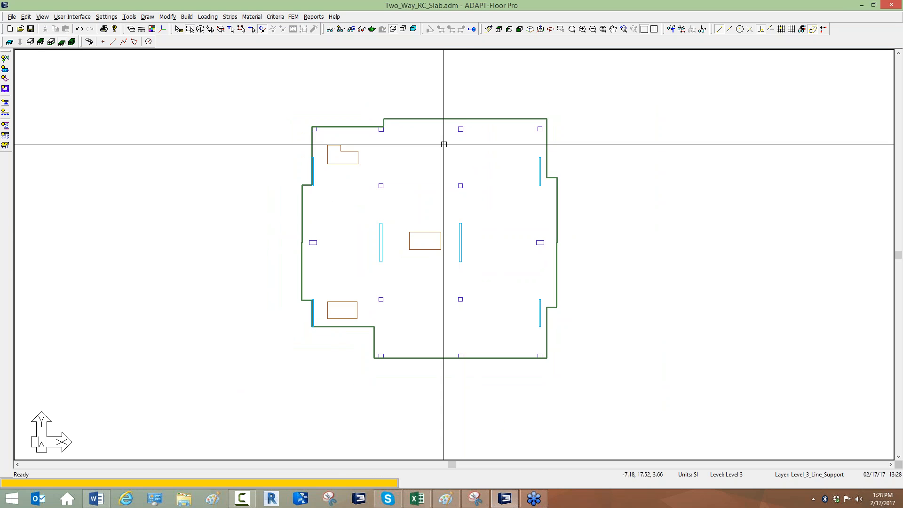
{"action": "double_click", "coordinate": [457, 129]}
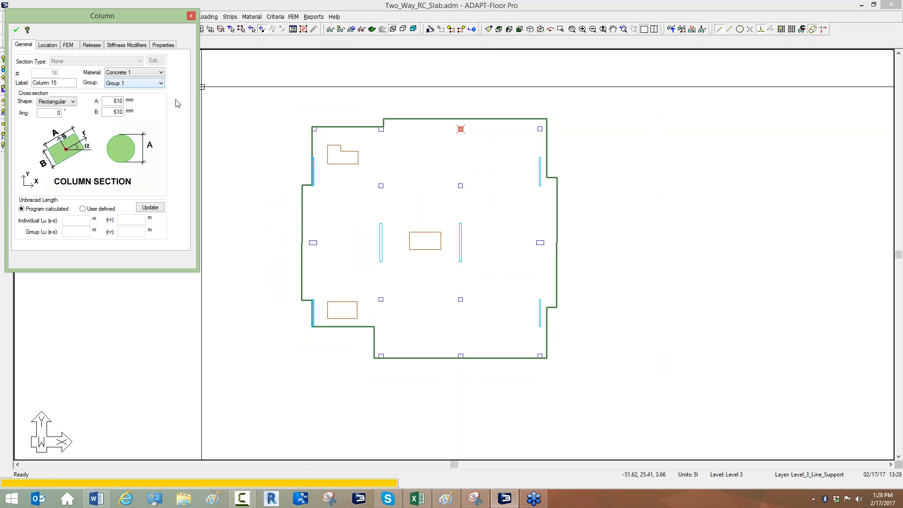
{"action": "key", "text": "Escape"}
{"action": "key", "text": "Escape"}
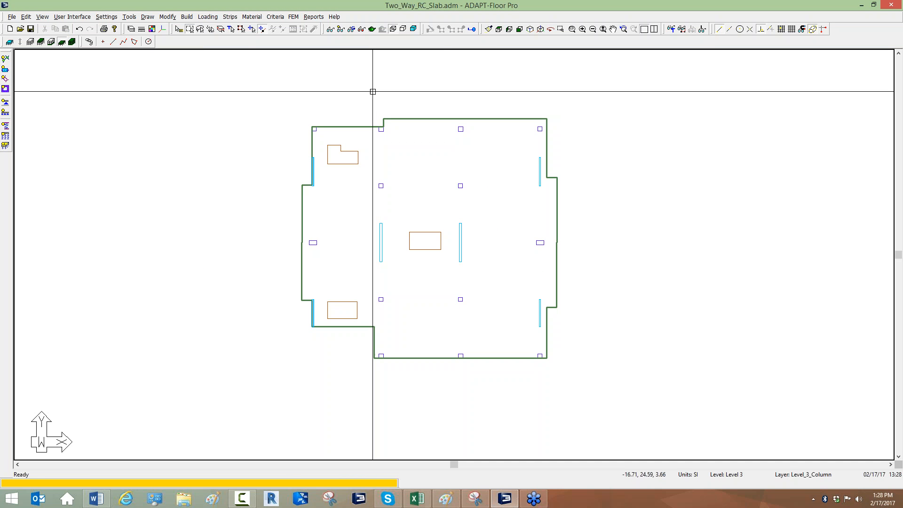
Add two new groups to the model's grouping list and name the first one Columns.
{"action": "left_click", "coordinate": [350, 30]}
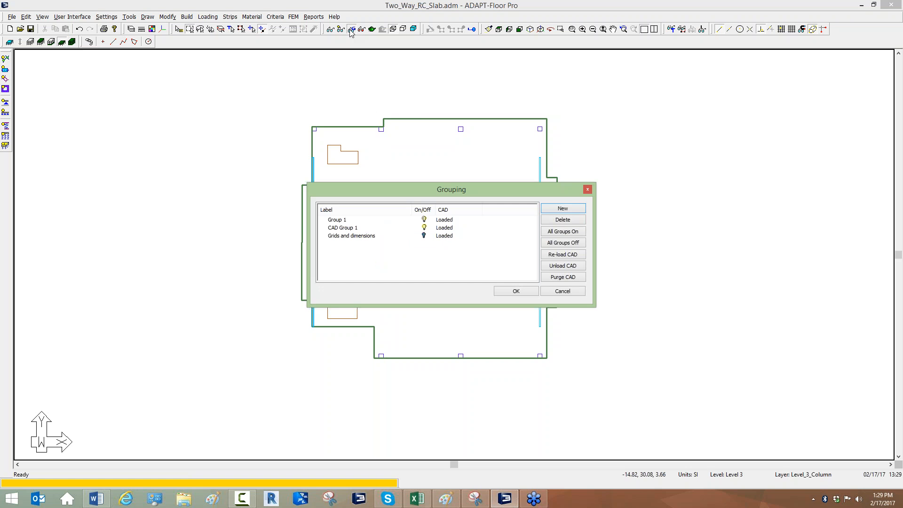
{"action": "left_click", "coordinate": [551, 209]}
{"action": "left_click", "coordinate": [549, 208]}
{"action": "left_click", "coordinate": [342, 245]}
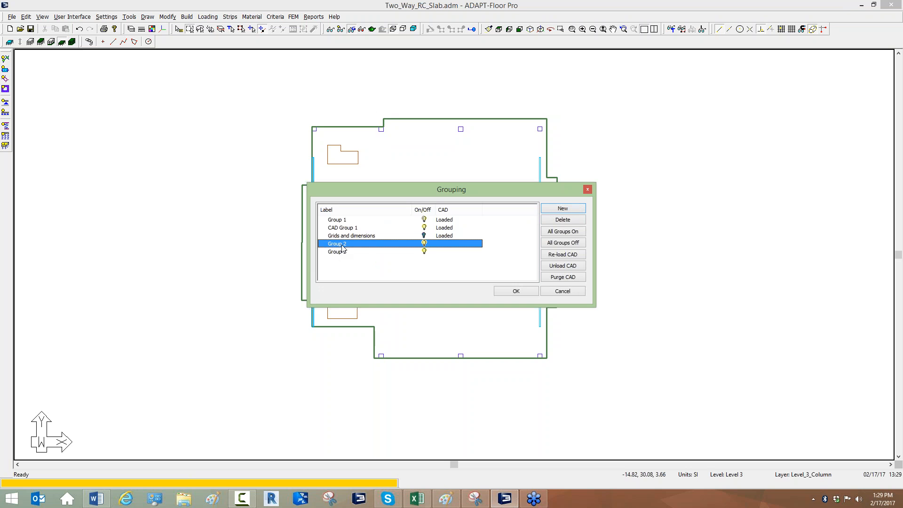
{"action": "left_click", "coordinate": [342, 245]}
{"action": "type", "text": "Columns"}
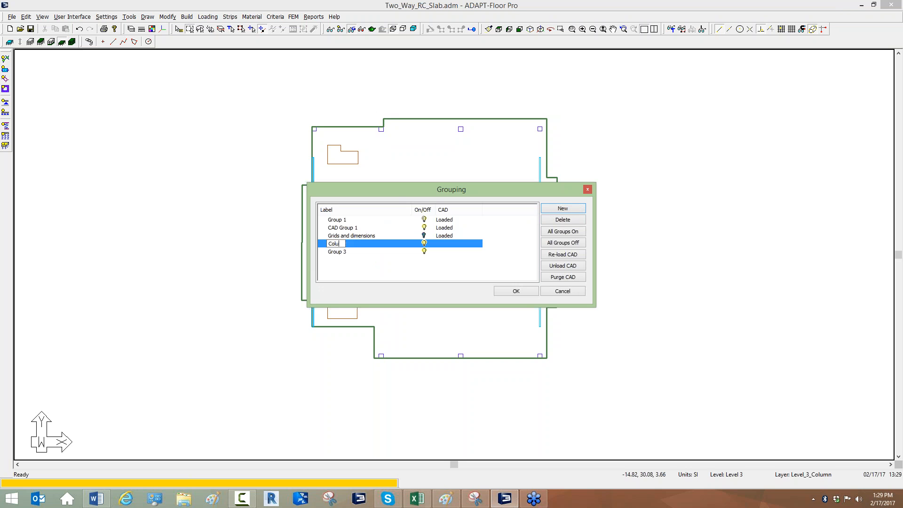
Name the second new group Walls and accept the grouping list.
{"action": "left_click", "coordinate": [337, 252]}
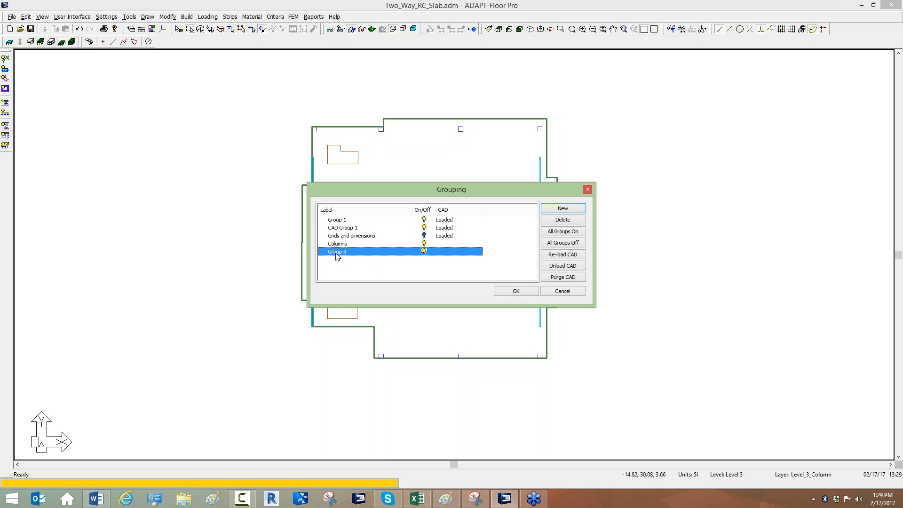
{"action": "left_click", "coordinate": [337, 253]}
{"action": "type", "text": "Walls"}
{"action": "key", "text": "Return"}
{"action": "left_click", "coordinate": [336, 244]}
{"action": "left_click", "coordinate": [336, 251]}
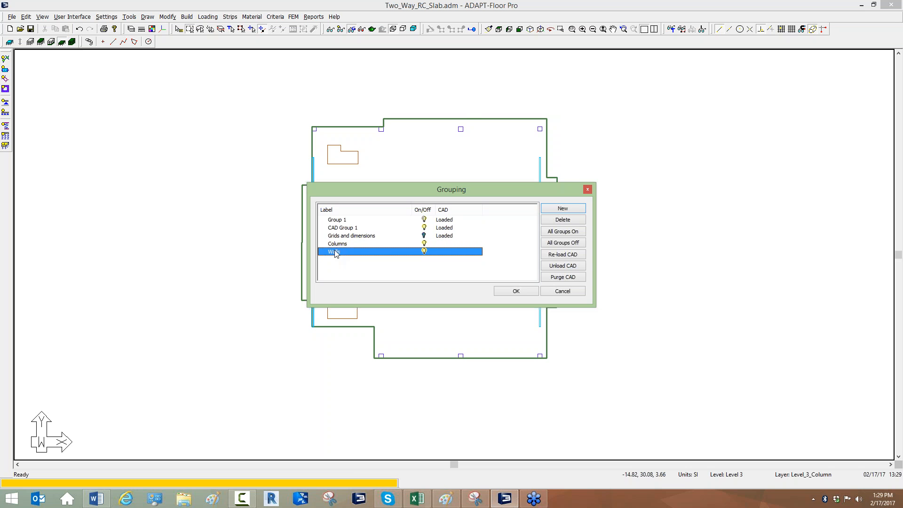
{"action": "left_click", "coordinate": [512, 292]}
{"action": "scroll", "coordinate": [441, 230], "scroll_direction": "down", "scroll_amount": 1}
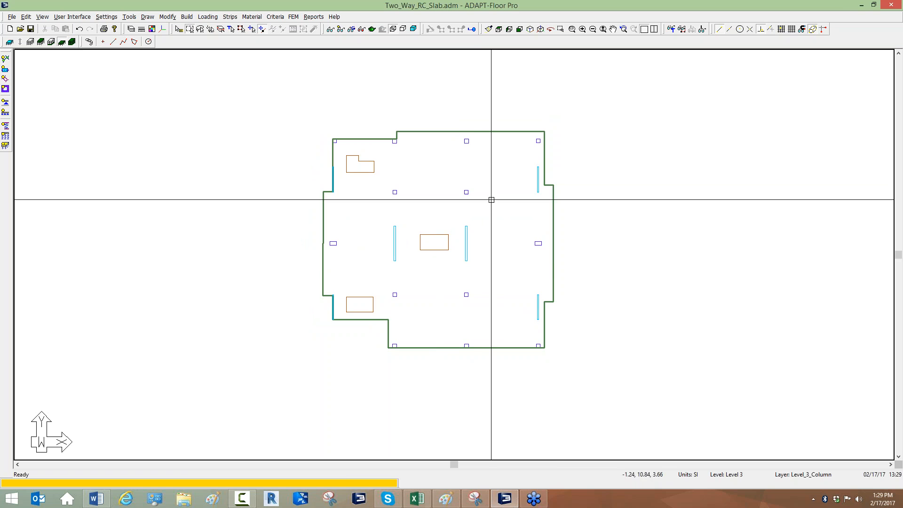
{"action": "left_click", "coordinate": [467, 192]}
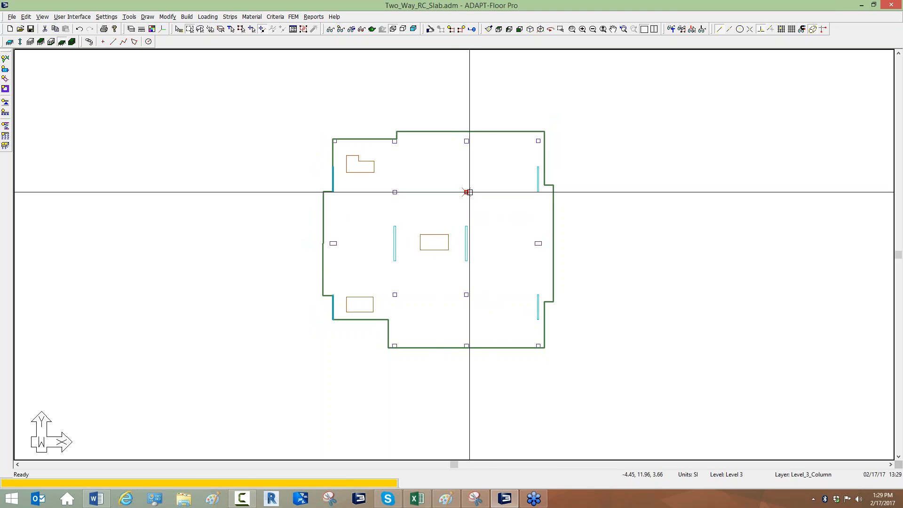
{"action": "left_click", "coordinate": [466, 141]}
{"action": "left_click", "coordinate": [395, 144]}
{"action": "key", "text": "Escape"}
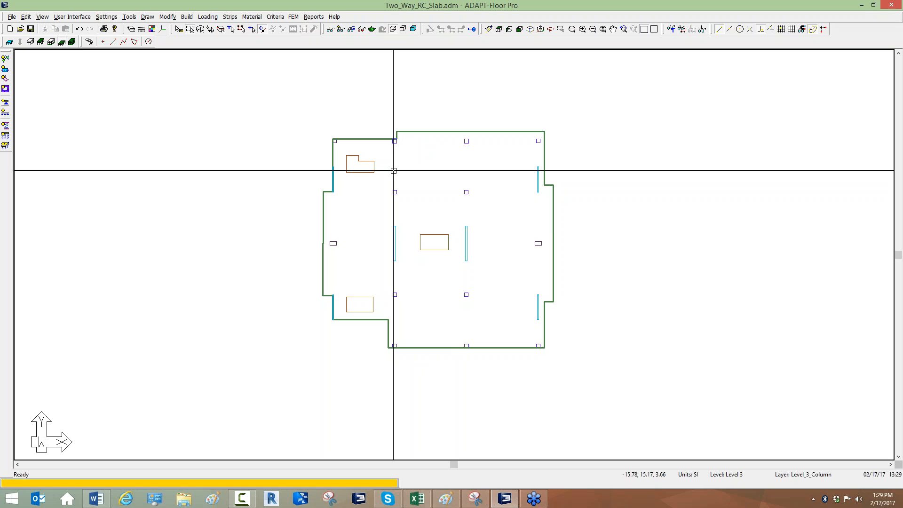
Select all columns by type and assign them to the Columns group.
{"action": "left_click", "coordinate": [231, 30]}
{"action": "left_click", "coordinate": [405, 135]}
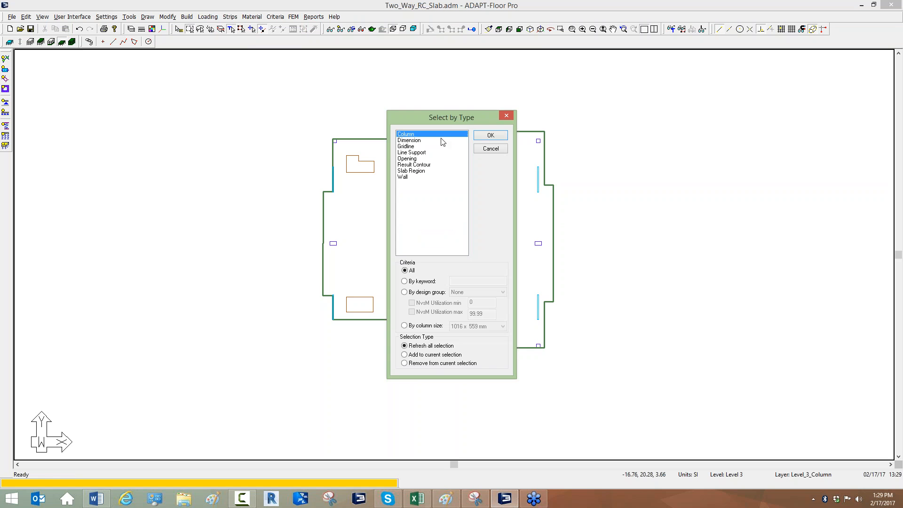
{"action": "left_click", "coordinate": [489, 135]}
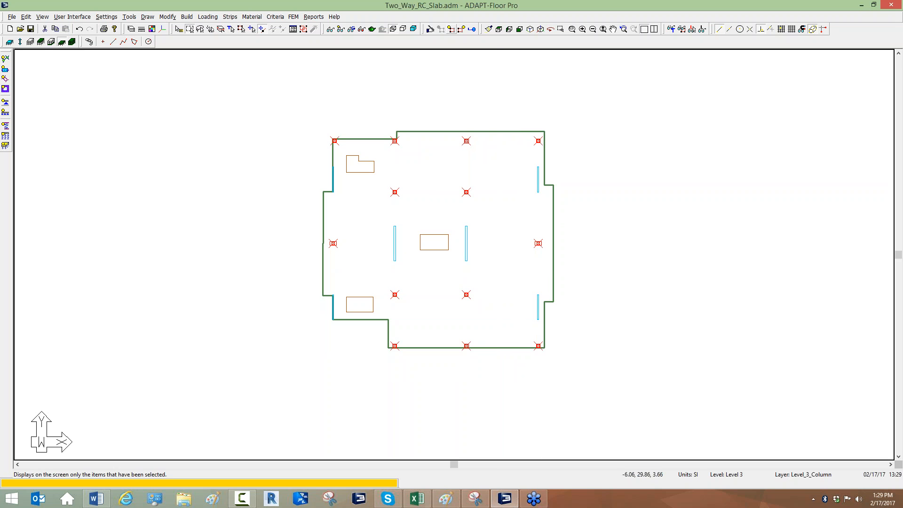
{"action": "left_click", "coordinate": [431, 30]}
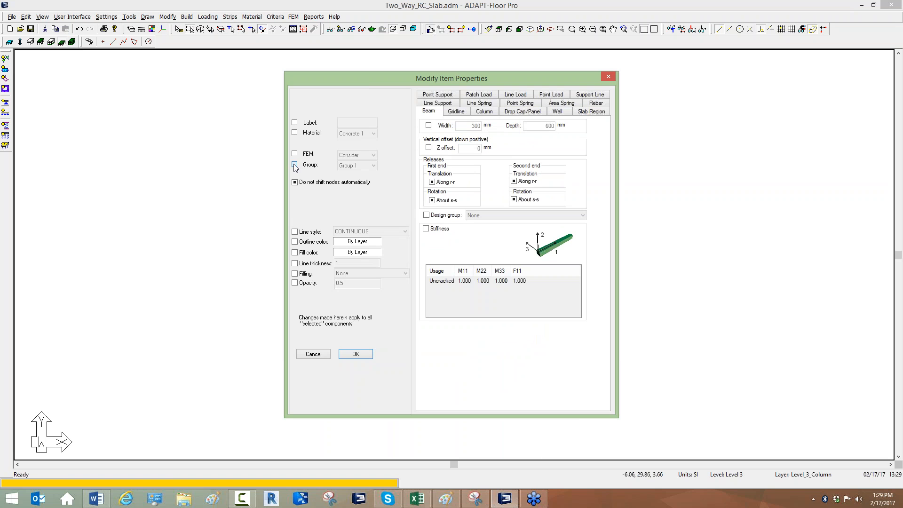
{"action": "left_click", "coordinate": [295, 164]}
{"action": "left_click", "coordinate": [344, 166]}
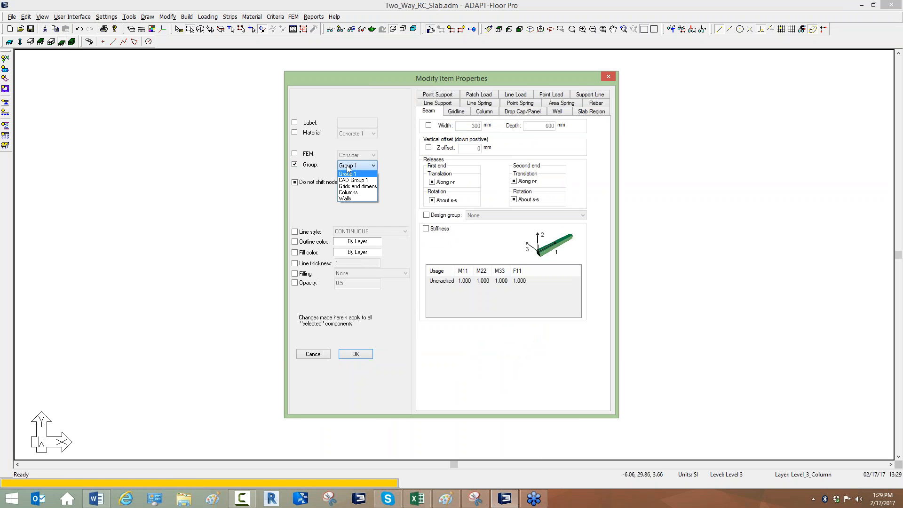
{"action": "left_click", "coordinate": [352, 192]}
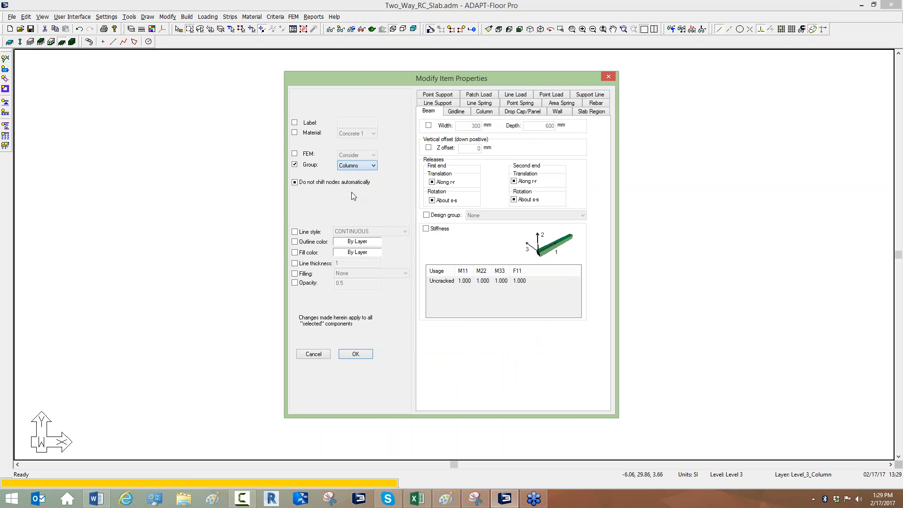
{"action": "left_click", "coordinate": [355, 354]}
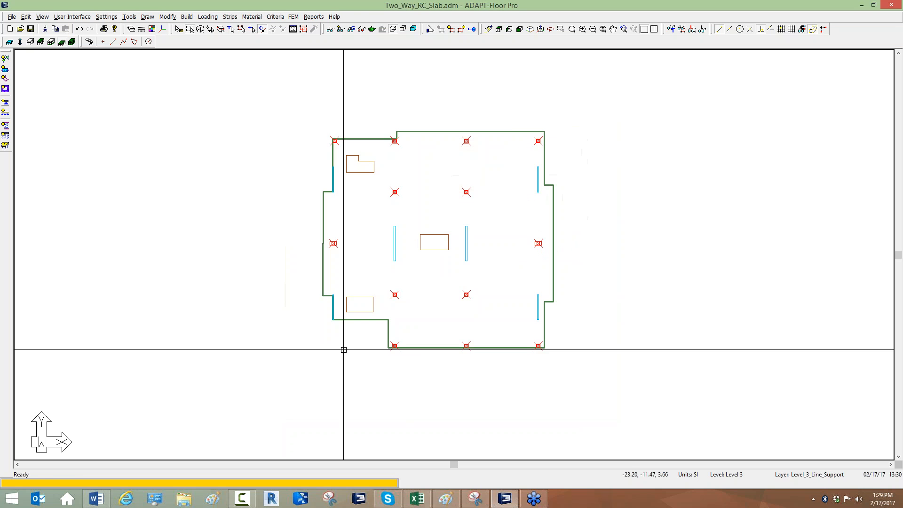
Select all walls by type and assign them to the Walls group.
{"action": "left_click", "coordinate": [231, 29]}
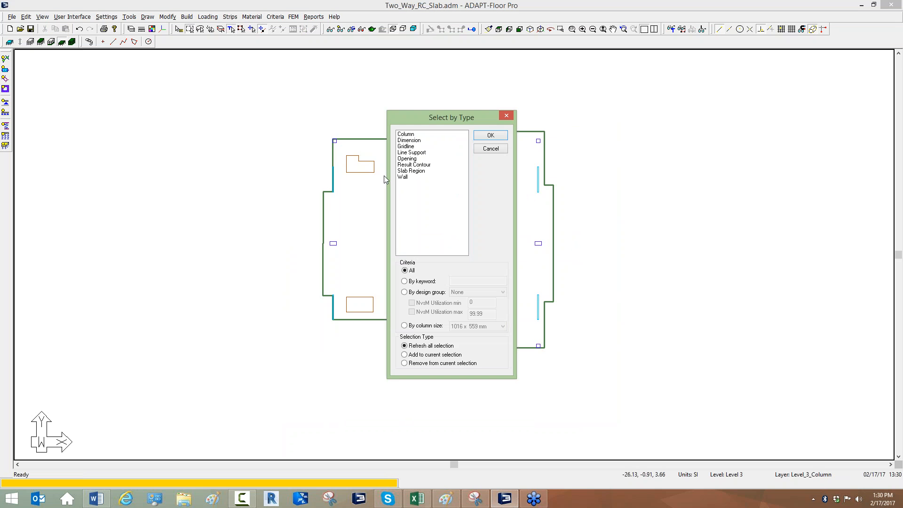
{"action": "left_click", "coordinate": [400, 178]}
{"action": "left_click", "coordinate": [488, 137]}
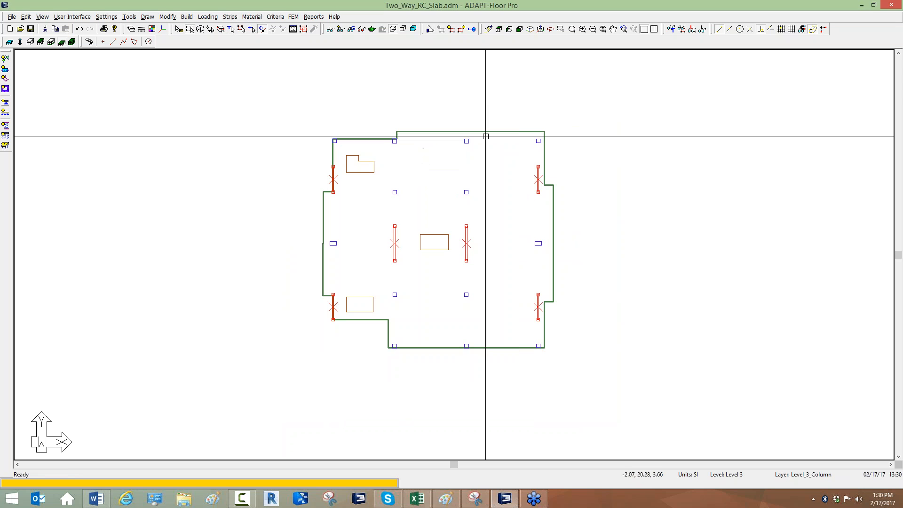
{"action": "left_click", "coordinate": [429, 30]}
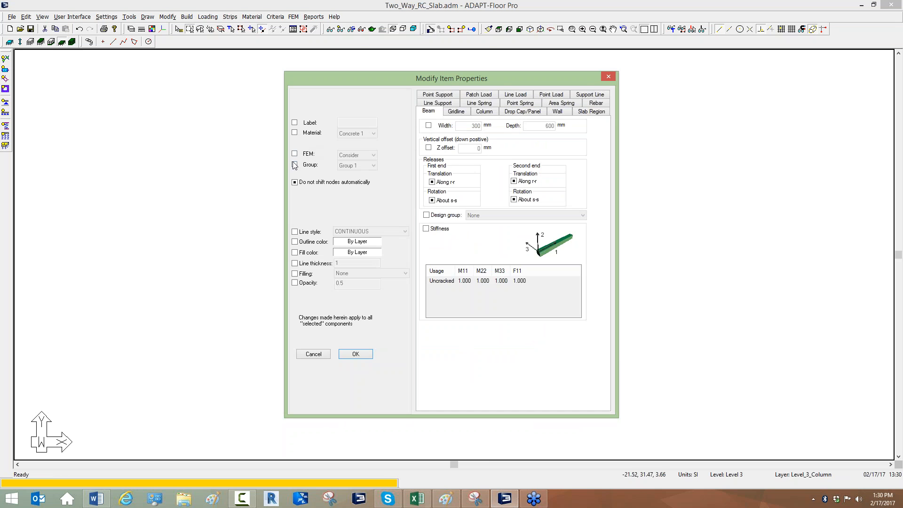
{"action": "left_click", "coordinate": [295, 164]}
{"action": "left_click", "coordinate": [350, 165]}
{"action": "left_click", "coordinate": [347, 198]}
{"action": "left_click", "coordinate": [361, 358]}
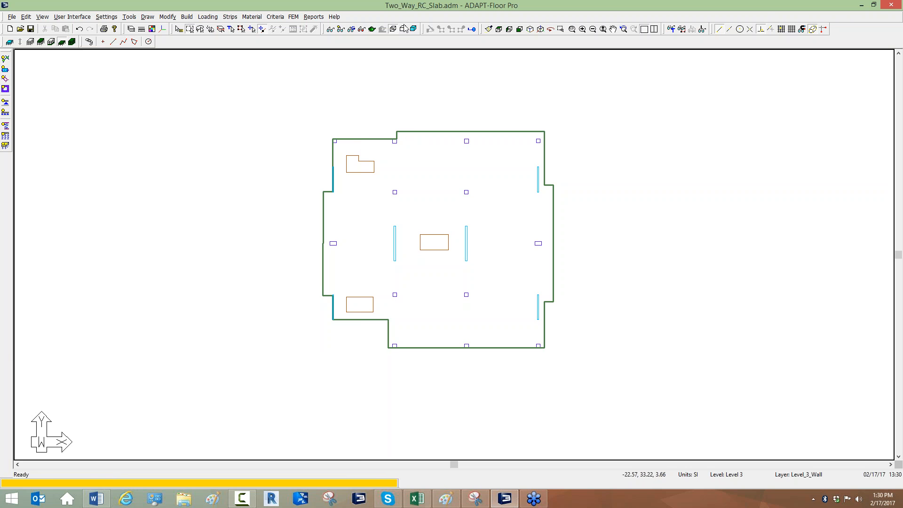
Hide the Columns group in the plan, try switching off Walls as well, and restore the display of both groups.
{"action": "left_click", "coordinate": [351, 31]}
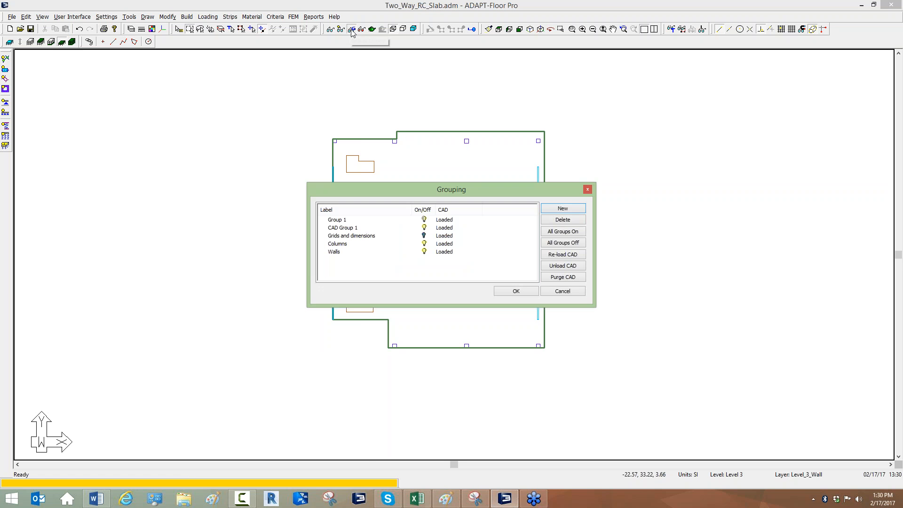
{"action": "left_click", "coordinate": [426, 244]}
{"action": "left_click", "coordinate": [509, 292]}
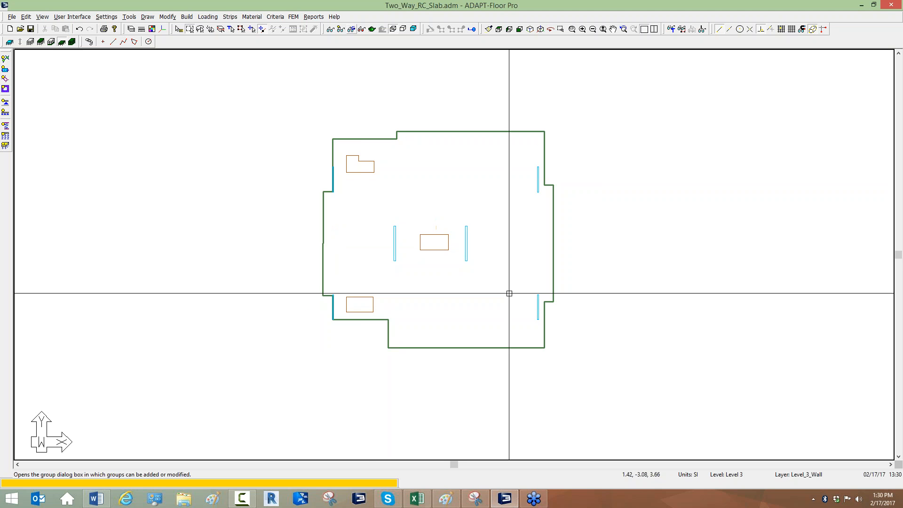
{"action": "left_click", "coordinate": [351, 29]}
{"action": "left_click", "coordinate": [422, 253]}
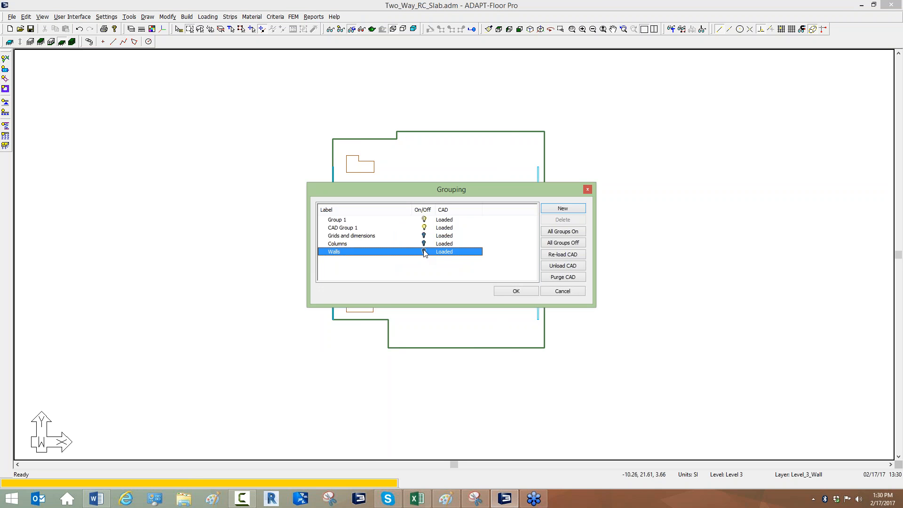
{"action": "left_click", "coordinate": [423, 244]}
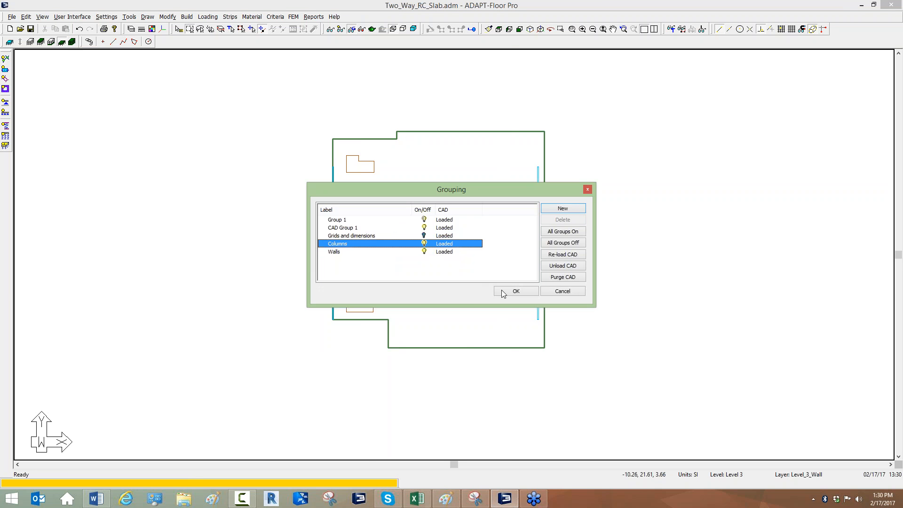
{"action": "left_click", "coordinate": [512, 292]}
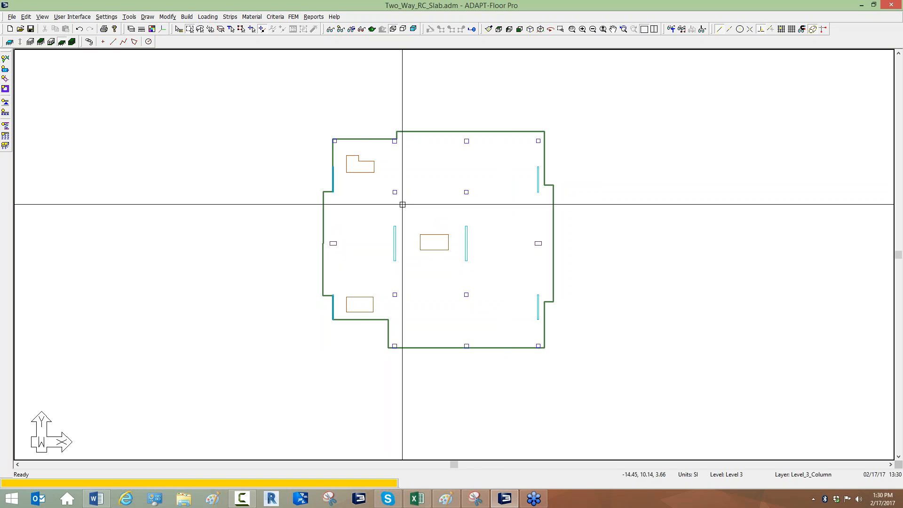
Show the Structural Component/Aids Display Toolbar and toggle the walls, columns and slab region off and back on.
{"action": "left_click", "coordinate": [72, 17]}
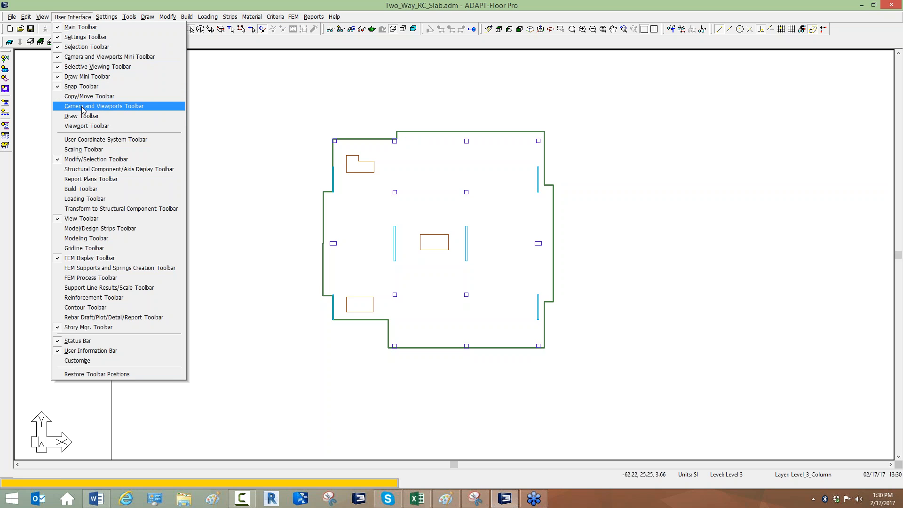
{"action": "left_click", "coordinate": [146, 170]}
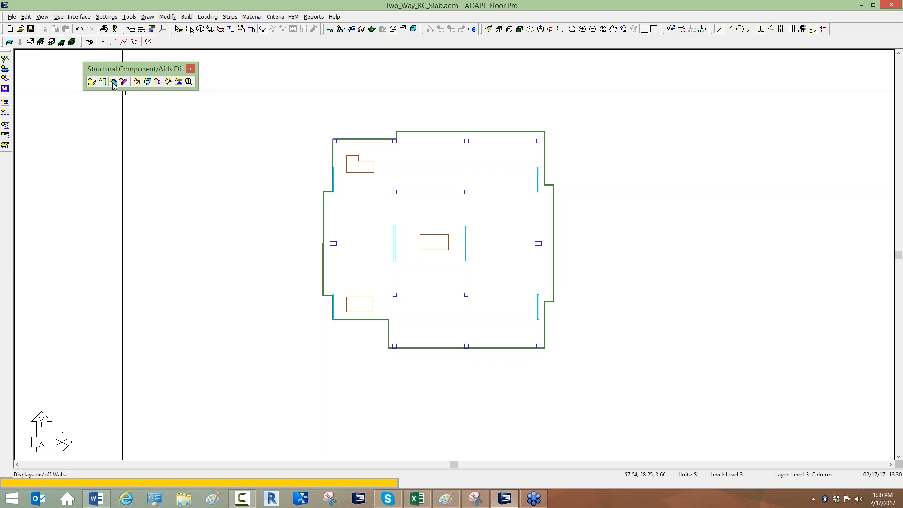
{"action": "left_click", "coordinate": [114, 82]}
{"action": "left_click", "coordinate": [113, 82]}
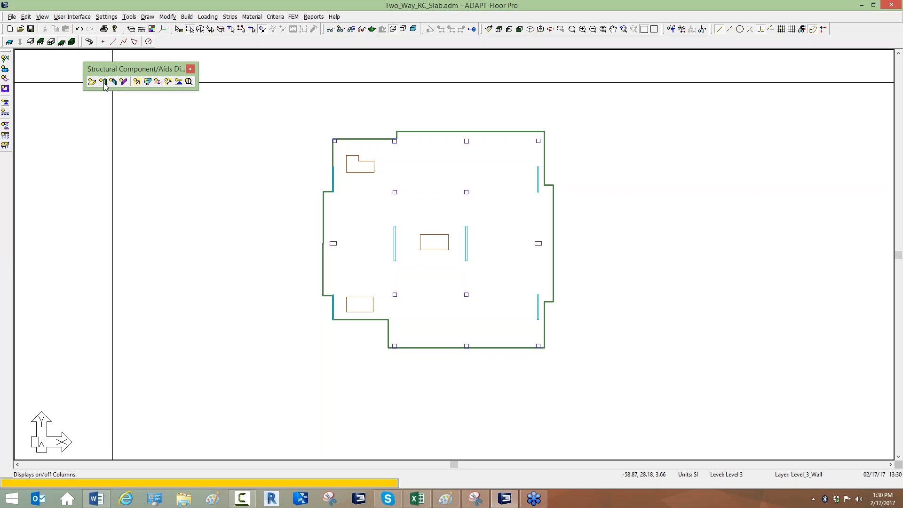
{"action": "left_click", "coordinate": [104, 83]}
{"action": "left_click", "coordinate": [104, 84]}
{"action": "left_click", "coordinate": [104, 83]}
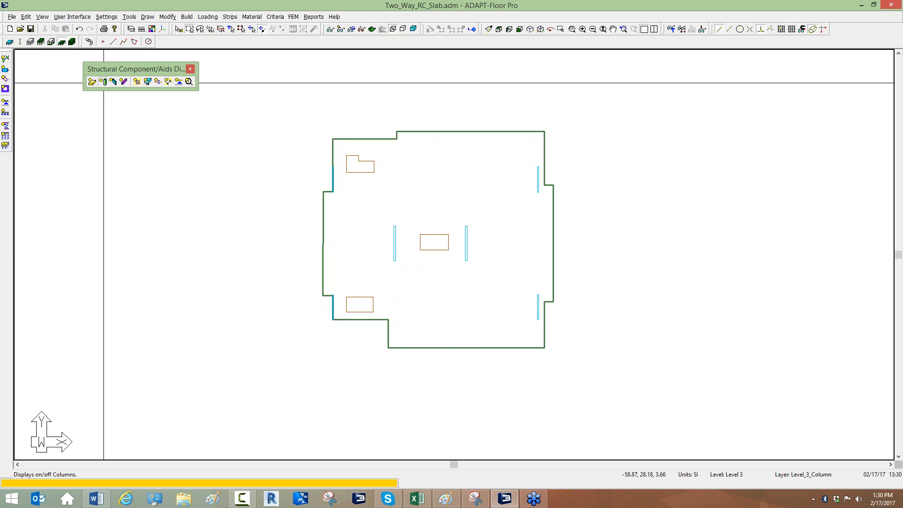
{"action": "left_click", "coordinate": [104, 84]}
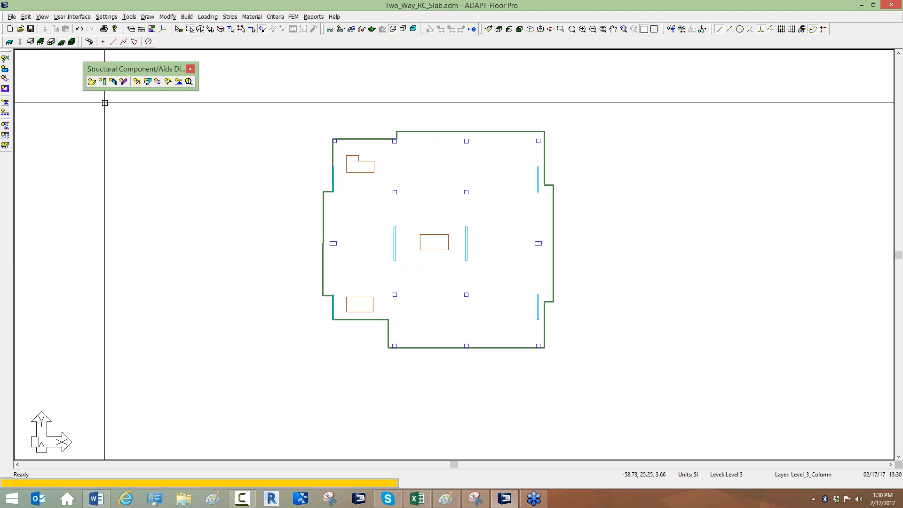
{"action": "left_click", "coordinate": [92, 82]}
{"action": "left_click", "coordinate": [92, 82]}
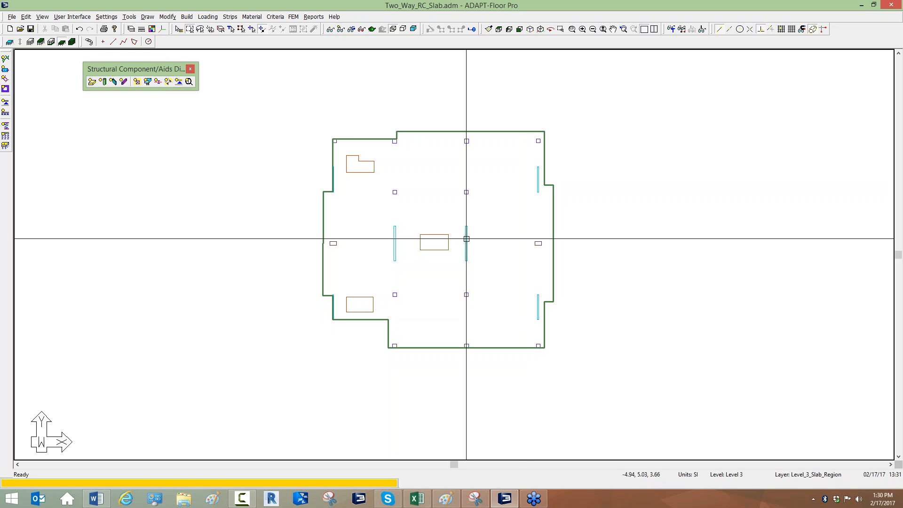
In the two-way slab criteria, set the top bar outer layer minimum cover to 25 mm and update the bottom bar cover.
{"action": "scroll", "coordinate": [463, 238], "scroll_direction": "down", "scroll_amount": 1}
{"action": "left_click", "coordinate": [277, 17]}
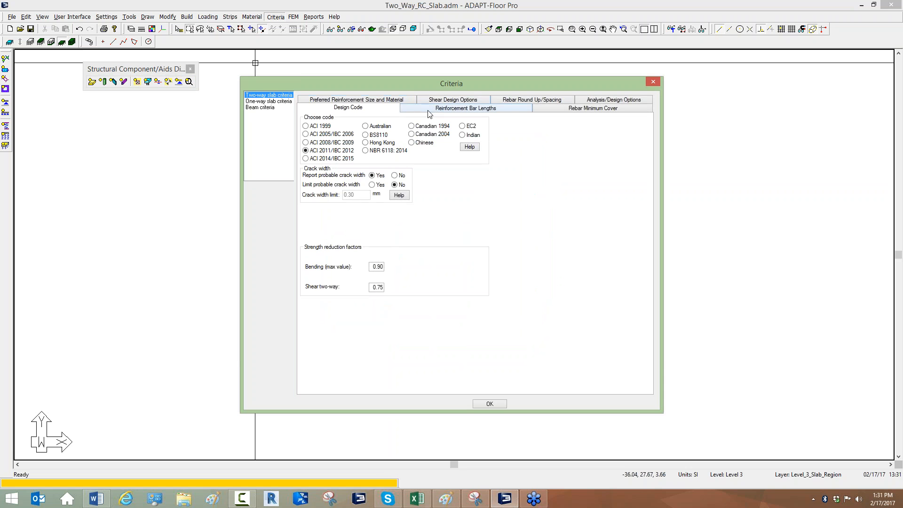
{"action": "left_click", "coordinate": [434, 112]}
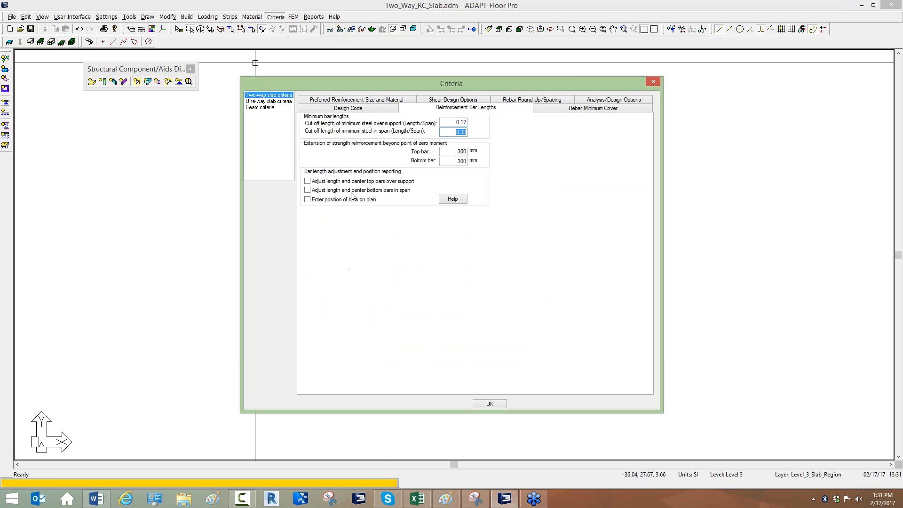
{"action": "left_click", "coordinate": [551, 110]}
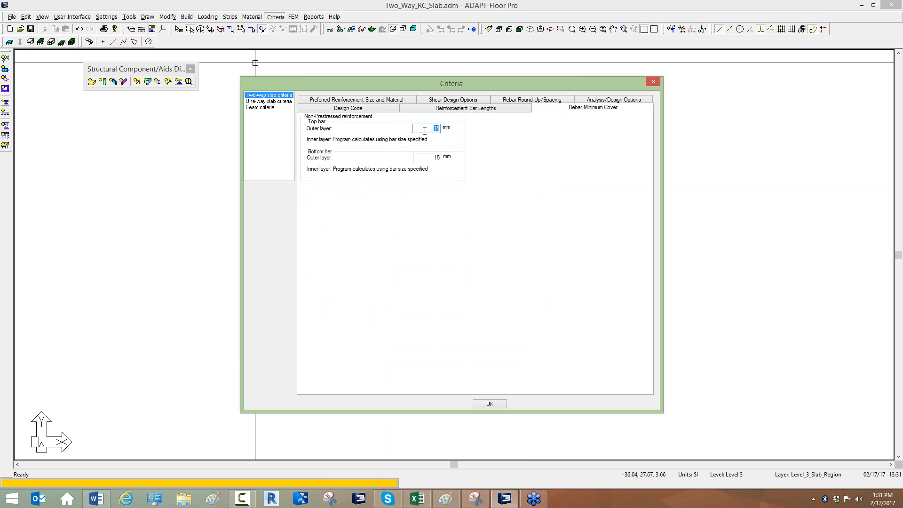
{"action": "type", "text": "25"}
{"action": "key", "text": "Tab"}
{"action": "type", "text": "2"}
Try entering a custom ID for the 16 mm bar in the editable SI rebar library and restore the library defaults.
{"action": "left_click", "coordinate": [367, 100]}
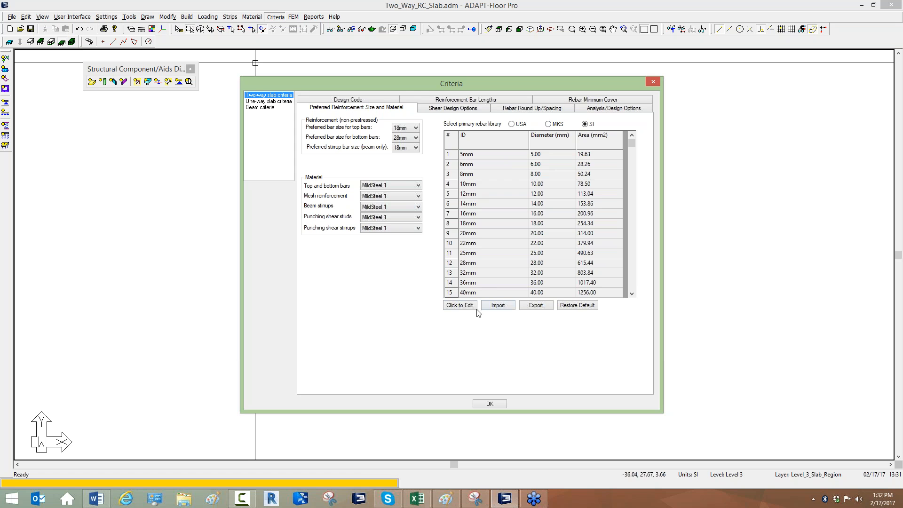
{"action": "left_click", "coordinate": [461, 306]}
{"action": "left_click", "coordinate": [465, 308]}
{"action": "left_click", "coordinate": [466, 306]}
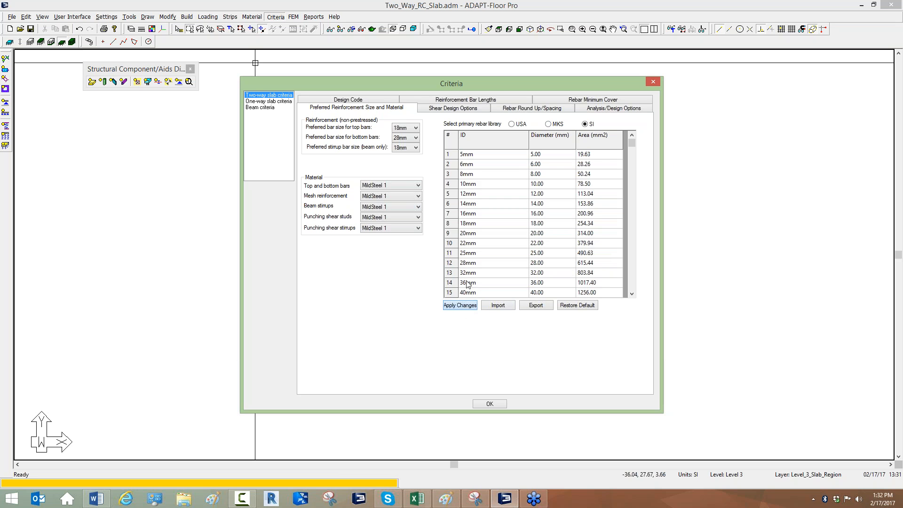
{"action": "left_click", "coordinate": [462, 305]}
{"action": "double_click", "coordinate": [467, 214]}
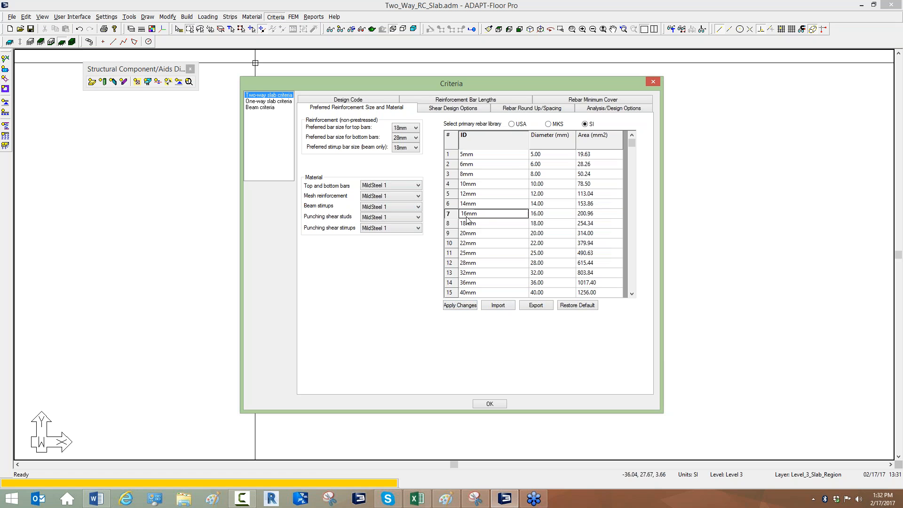
{"action": "double_click", "coordinate": [468, 215]}
{"action": "type", "text": "Speccer"}
{"action": "key", "text": "BackSpace"}
{"action": "key", "text": "BackSpace"}
{"action": "key", "text": "BackSpace"}
{"action": "left_click", "coordinate": [577, 305]}
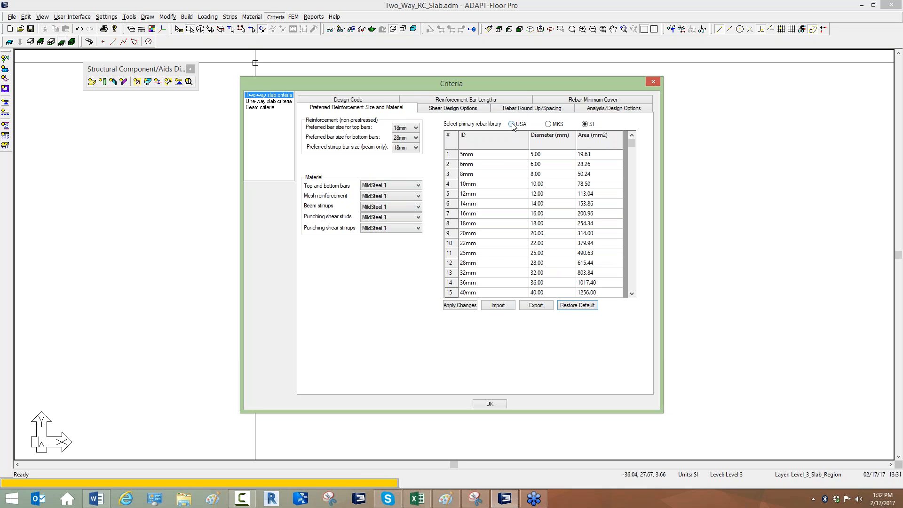
Switch the primary rebar library to USA and return it to SI.
{"action": "left_click", "coordinate": [512, 124]}
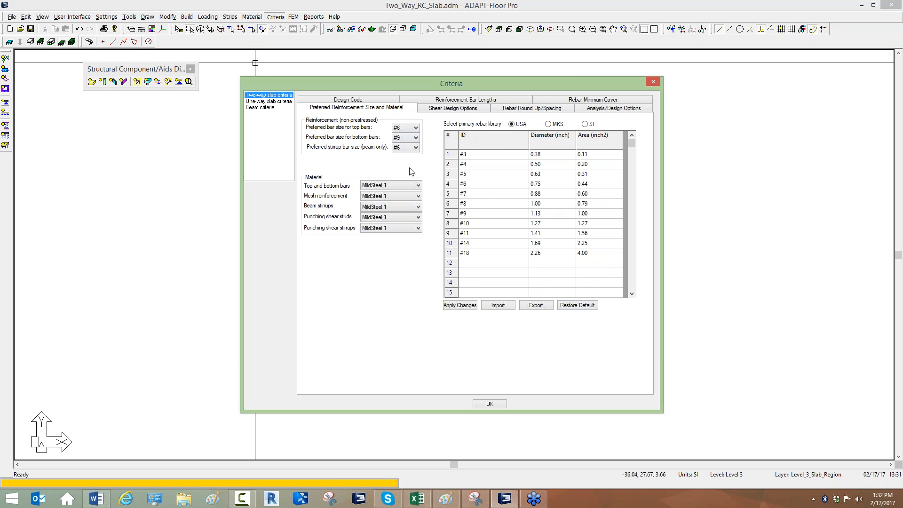
{"action": "mouse_move", "coordinate": [394, 88]}
{"action": "left_mouse_down"}
{"action": "mouse_move", "coordinate": [664, 138]}
{"action": "mouse_move", "coordinate": [606, 129]}
{"action": "left_mouse_up"}
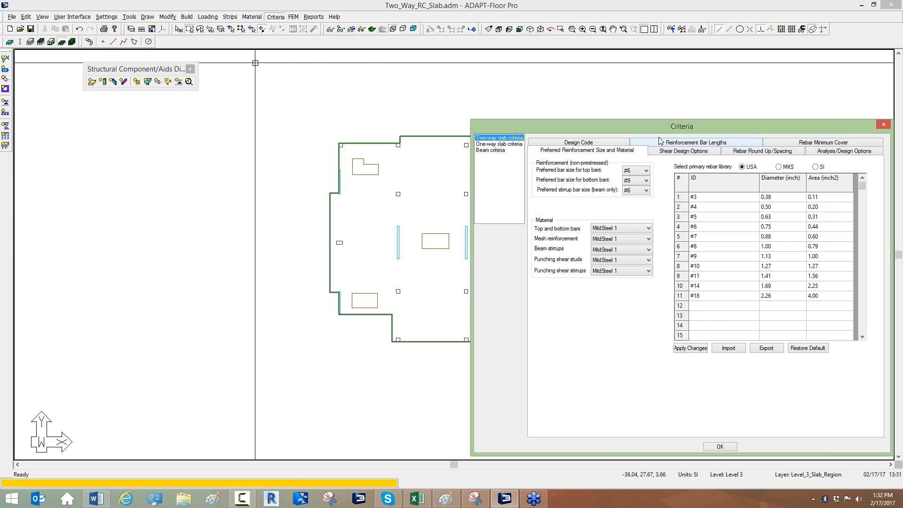
{"action": "left_click_drag", "start_coordinate": [666, 132], "coordinate": [458, 62]}
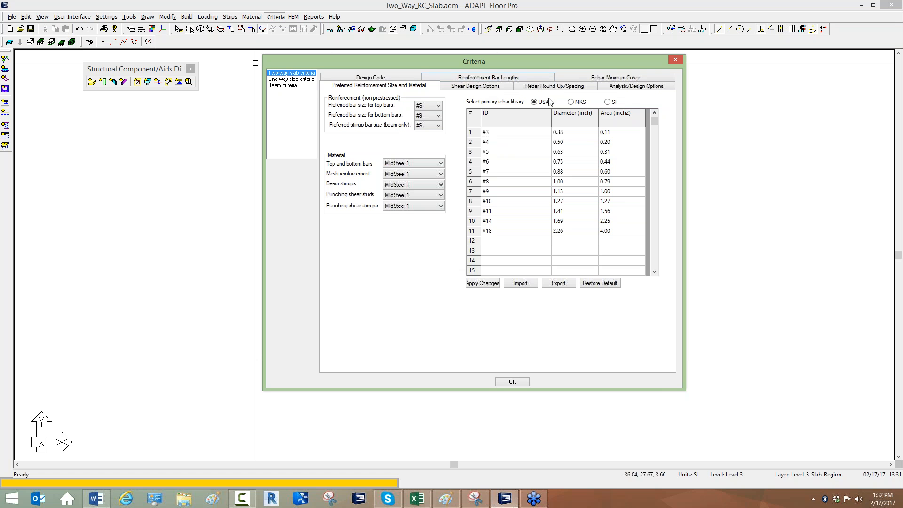
{"action": "left_click", "coordinate": [607, 102]}
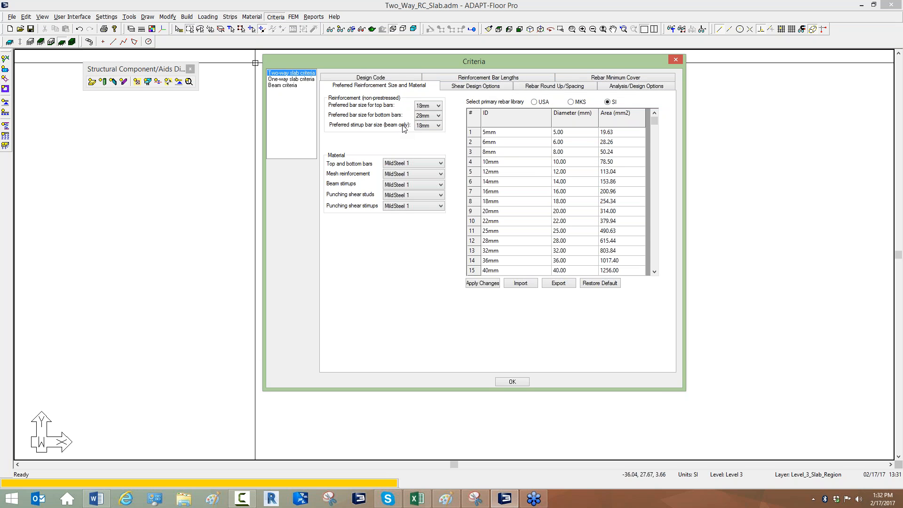
Set the preferred bar size for both the top and bottom bars to 16 mm and check the top and bottom bar material options.
{"action": "left_click", "coordinate": [433, 106]}
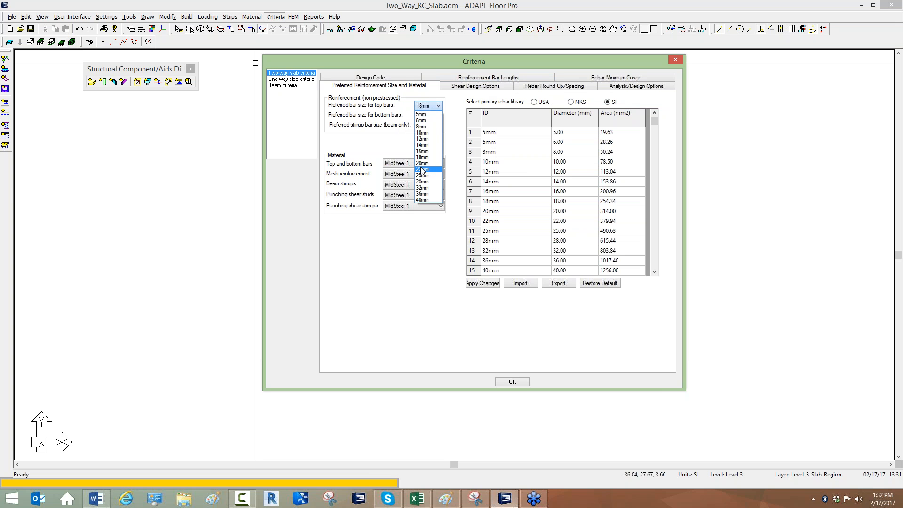
{"action": "left_click", "coordinate": [424, 150]}
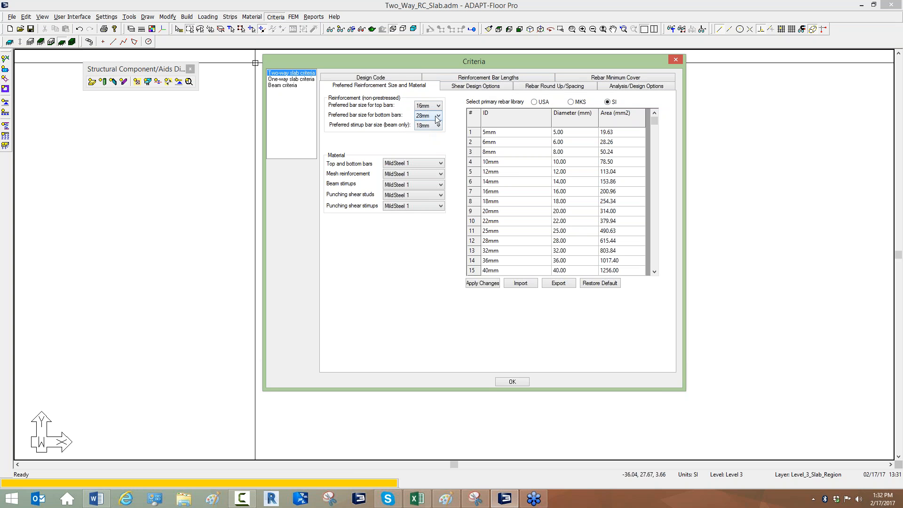
{"action": "left_click", "coordinate": [435, 116]}
{"action": "left_click", "coordinate": [423, 161]}
{"action": "left_click", "coordinate": [425, 164]}
{"action": "left_click", "coordinate": [425, 164]}
{"action": "left_click", "coordinate": [425, 164]}
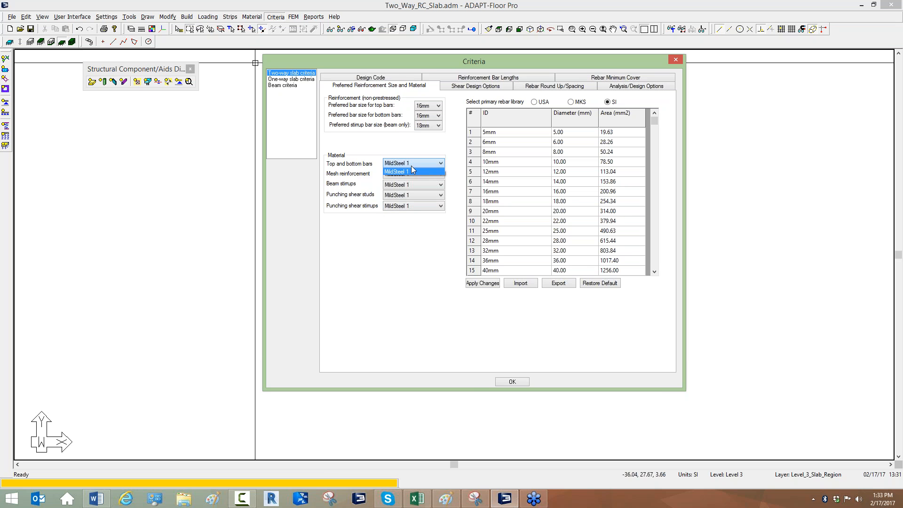
{"action": "left_click", "coordinate": [404, 238]}
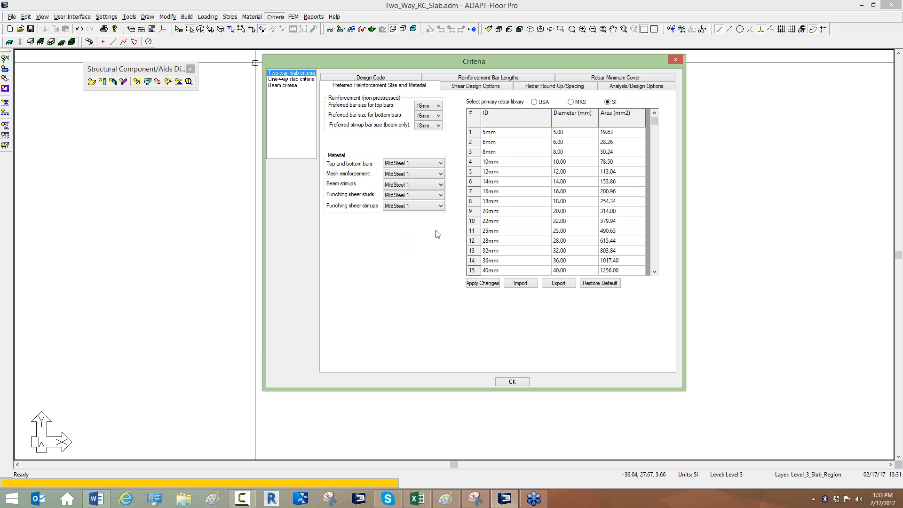
In the shear design options, set the preferred stud diameter for two-way shear reinforcement to 10 mm.
{"action": "left_click", "coordinate": [454, 87]}
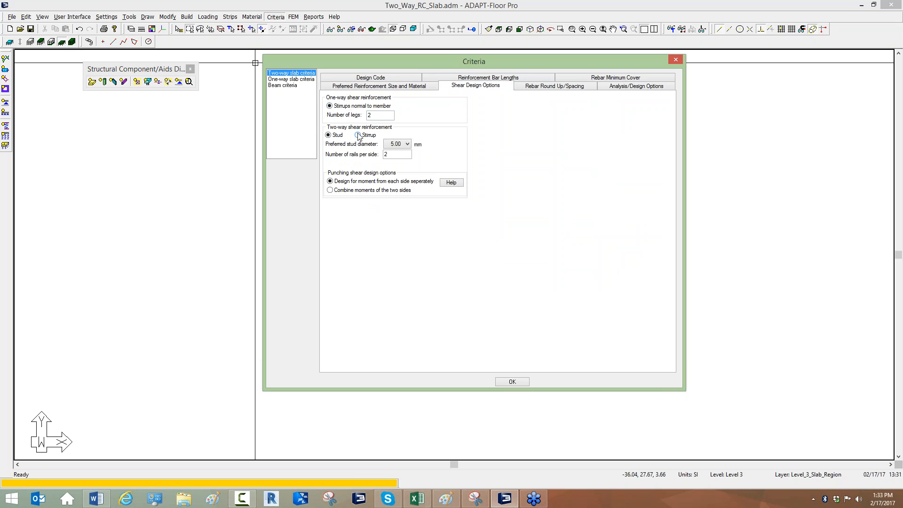
{"action": "left_click", "coordinate": [401, 145]}
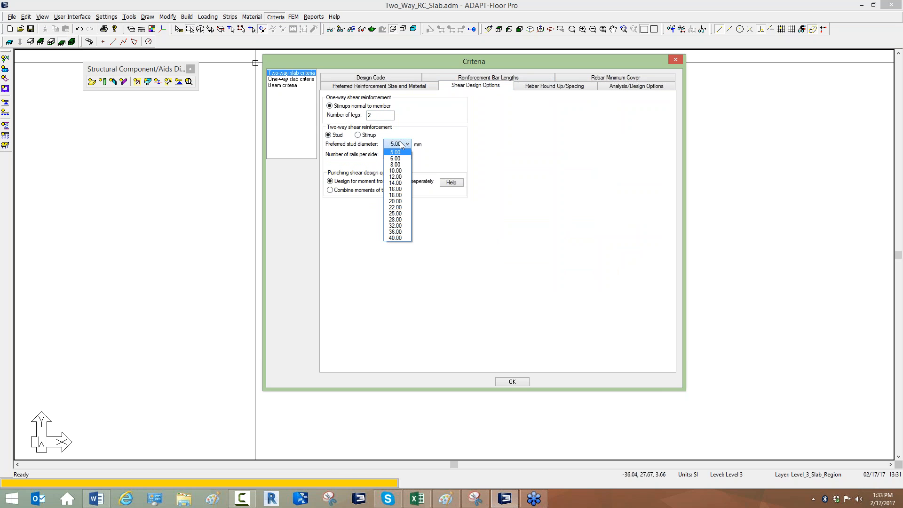
{"action": "left_click", "coordinate": [397, 171]}
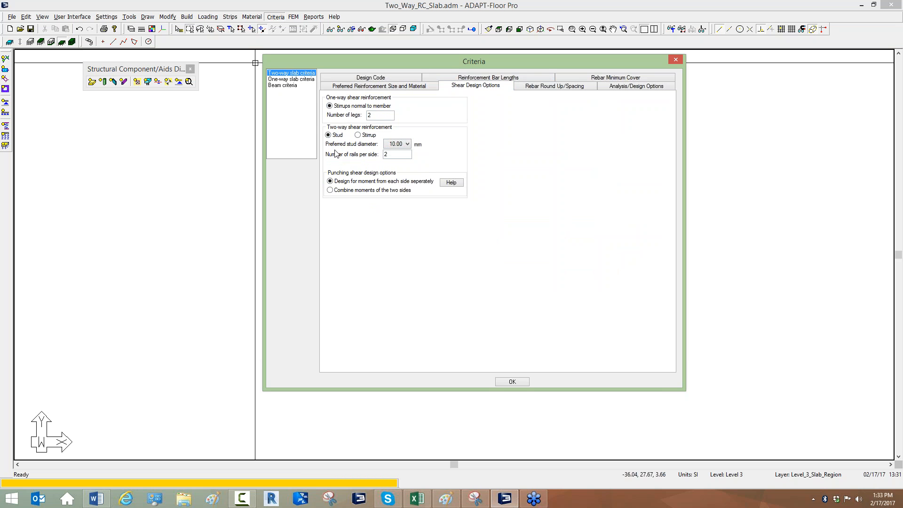
{"action": "double_click", "coordinate": [395, 153]}
Review the bar length round-up and bar spacing round-down values in the rebar round up and spacing criteria.
{"action": "left_click", "coordinate": [564, 88]}
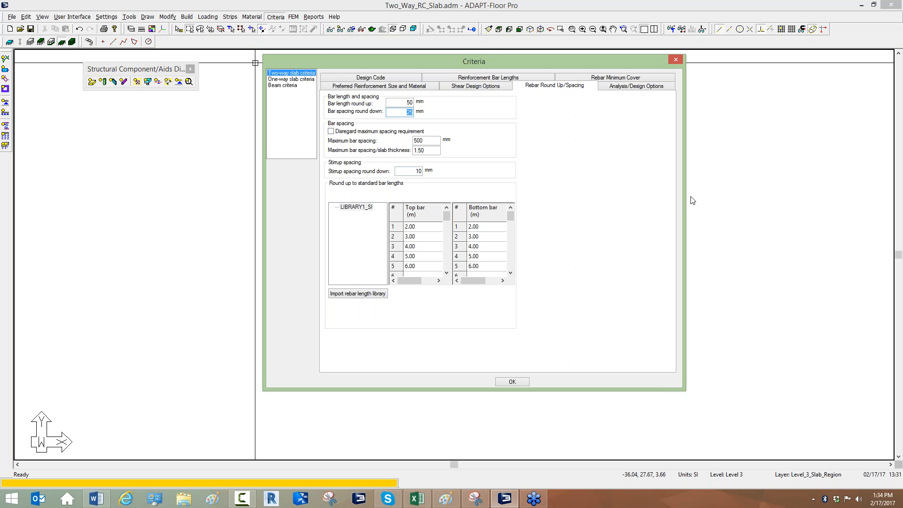
{"action": "left_click", "coordinate": [835, 236]}
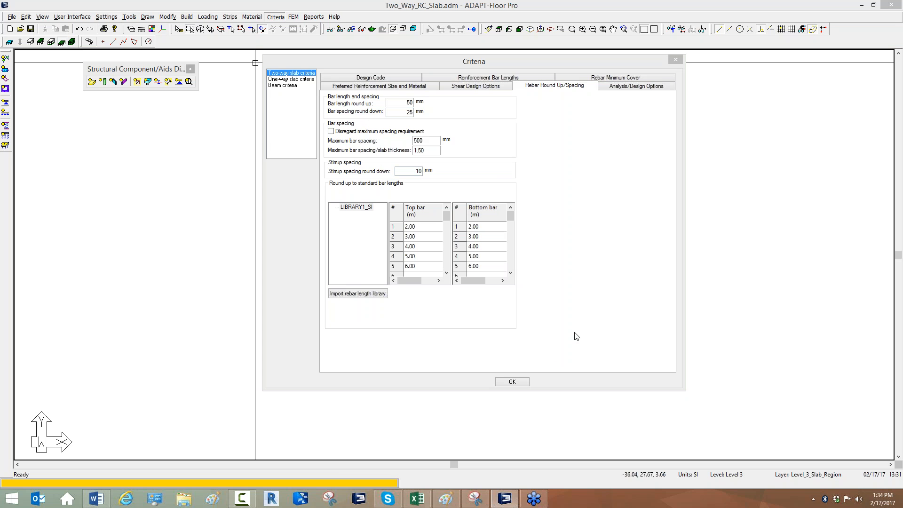
{"action": "left_click", "coordinate": [600, 167]}
{"action": "left_click", "coordinate": [629, 209]}
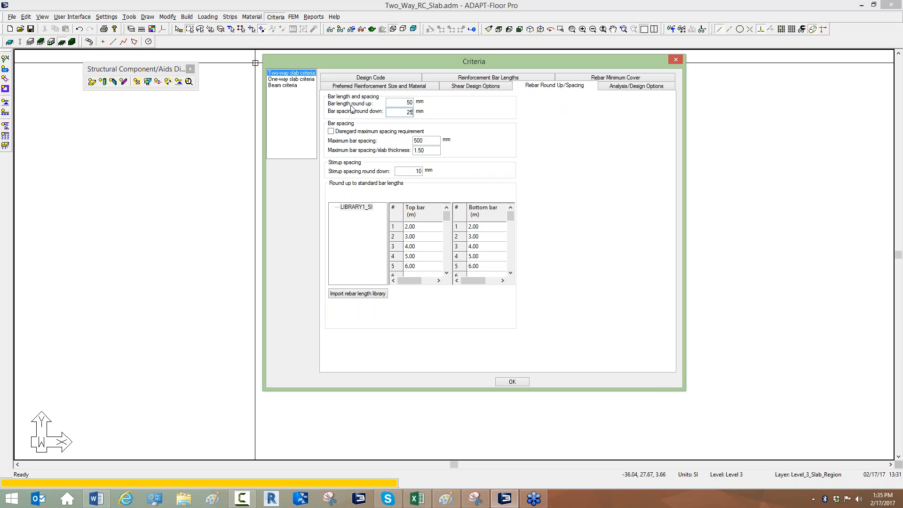
{"action": "double_click", "coordinate": [401, 102]}
{"action": "key", "text": "Tab"}
Make the far-end support condition of walls and columns user defined, release rotation about X-X, Y-Y and Z-Z, and accept the criteria.
{"action": "left_click", "coordinate": [622, 88]}
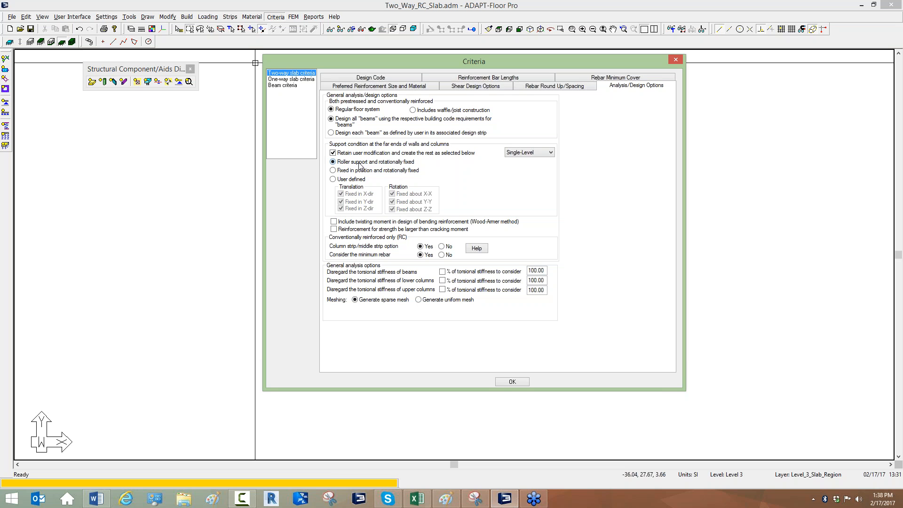
{"action": "left_click", "coordinate": [333, 171]}
{"action": "left_click", "coordinate": [333, 180]}
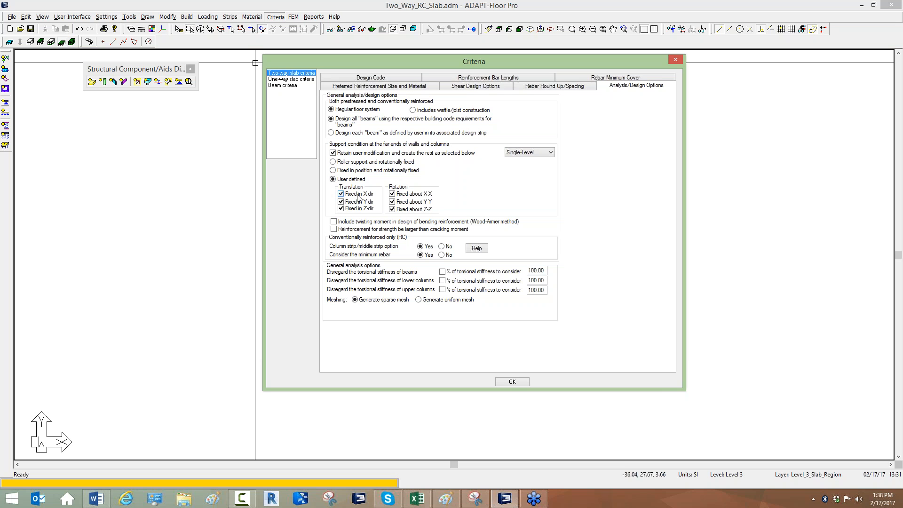
{"action": "left_click", "coordinate": [392, 194]}
{"action": "left_click", "coordinate": [392, 202]}
{"action": "left_click", "coordinate": [392, 210]}
{"action": "left_click", "coordinate": [512, 382]}
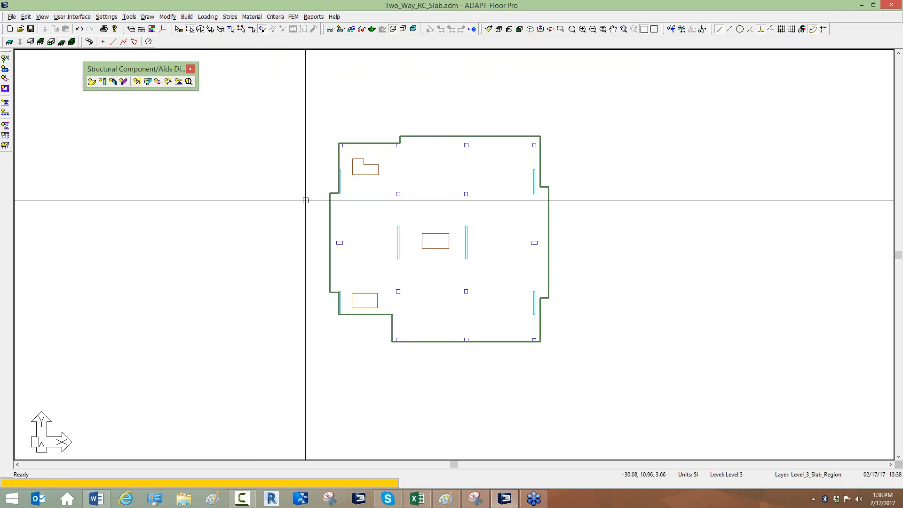
Display the Level 3 slab model in an isometric view.
{"action": "middle_click_drag", "start_coordinate": [396, 199], "coordinate": [377, 177]}
{"action": "scroll", "coordinate": [404, 133], "scroll_direction": "up", "scroll_amount": 1}
{"action": "scroll", "coordinate": [403, 134], "scroll_direction": "down", "scroll_amount": 1}
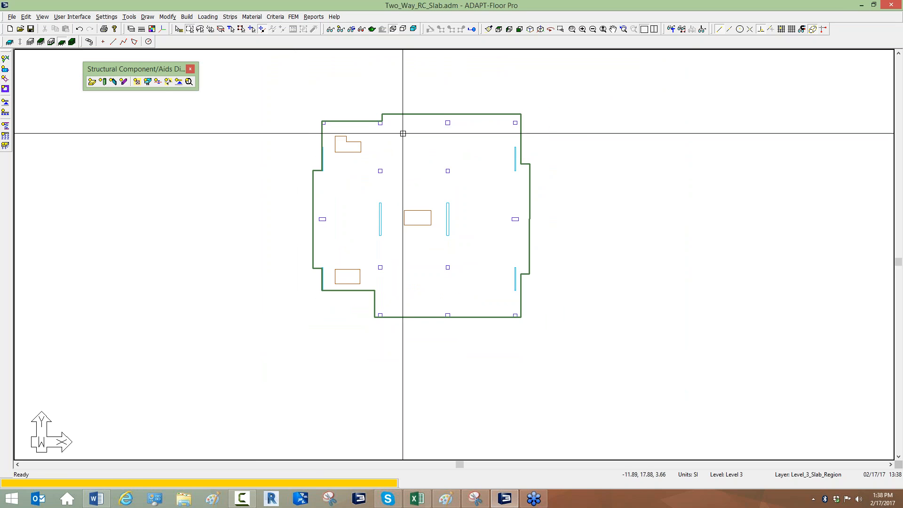
{"action": "left_click", "coordinate": [530, 29]}
{"action": "scroll", "coordinate": [515, 244], "scroll_direction": "up", "scroll_amount": 2}
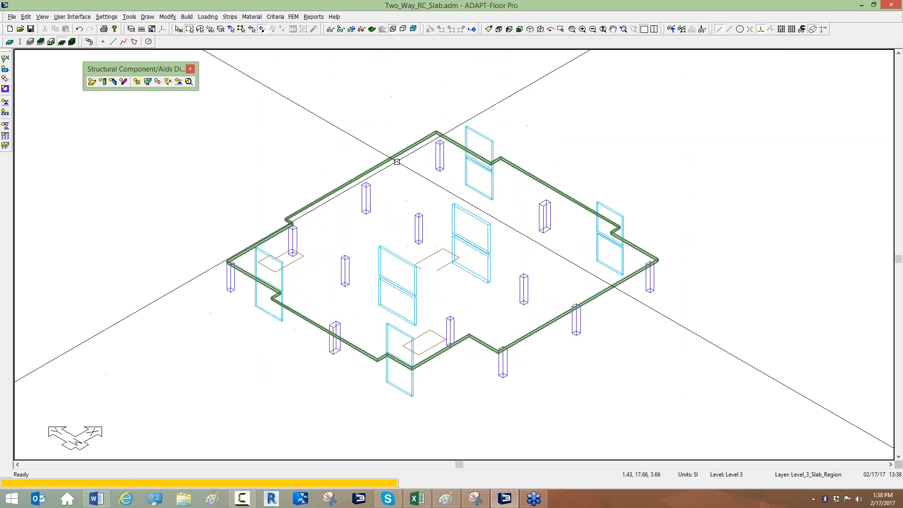
{"action": "left_click", "coordinate": [391, 158]}
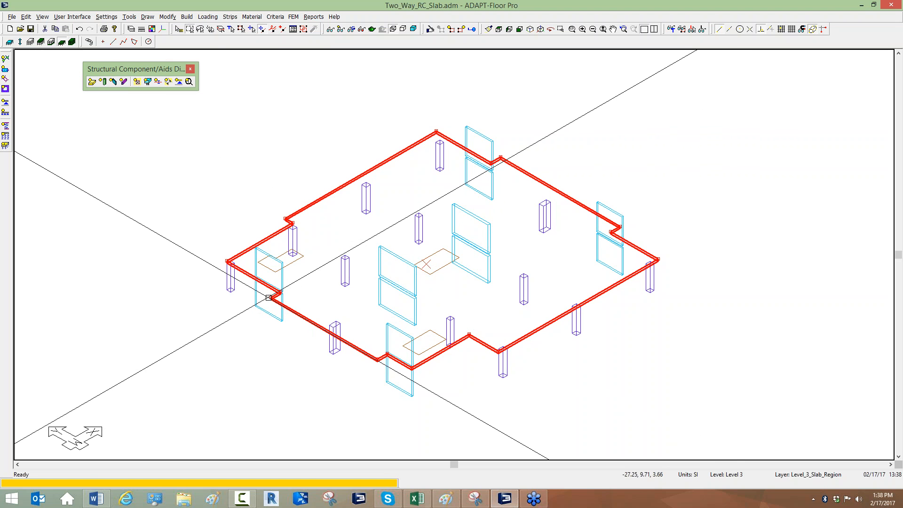
{"action": "left_click", "coordinate": [208, 17]}
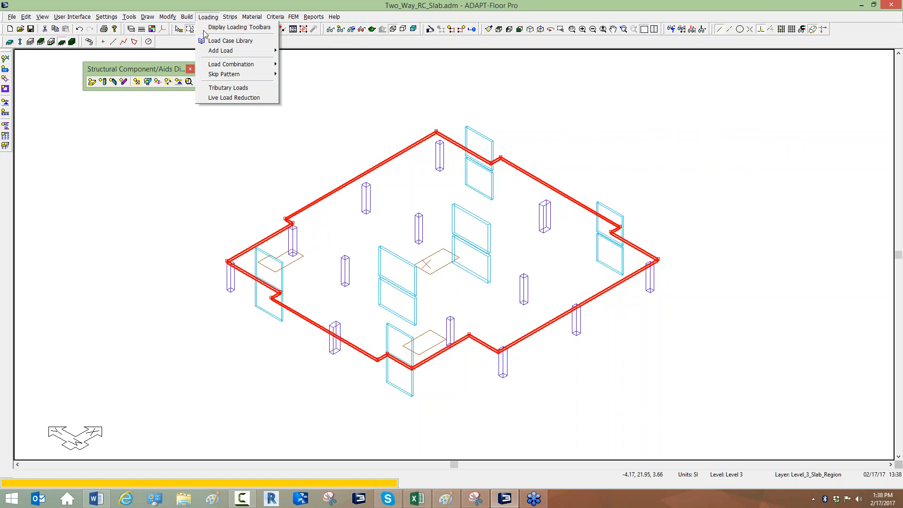
{"action": "mouse_move", "coordinate": [211, 53]}
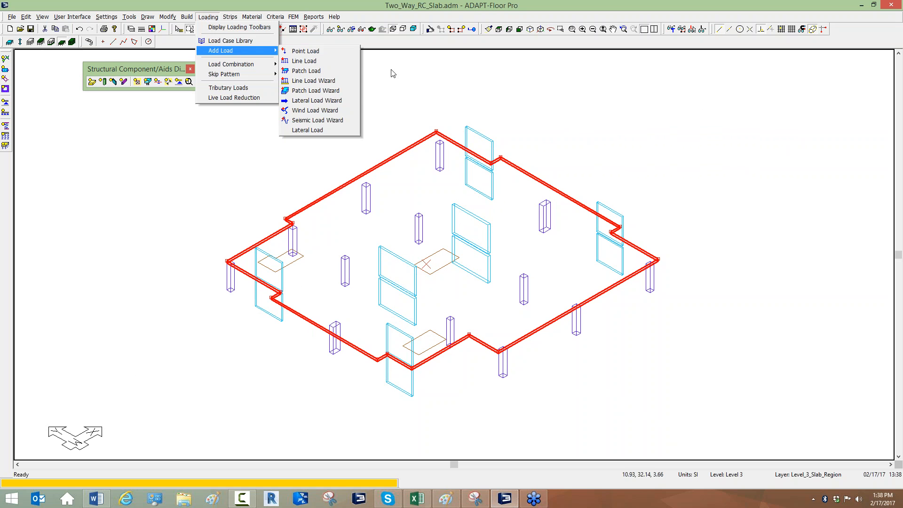
{"action": "left_click", "coordinate": [411, 73]}
Show the Loading Toolbar and place it floating above the model.
{"action": "left_click", "coordinate": [73, 17]}
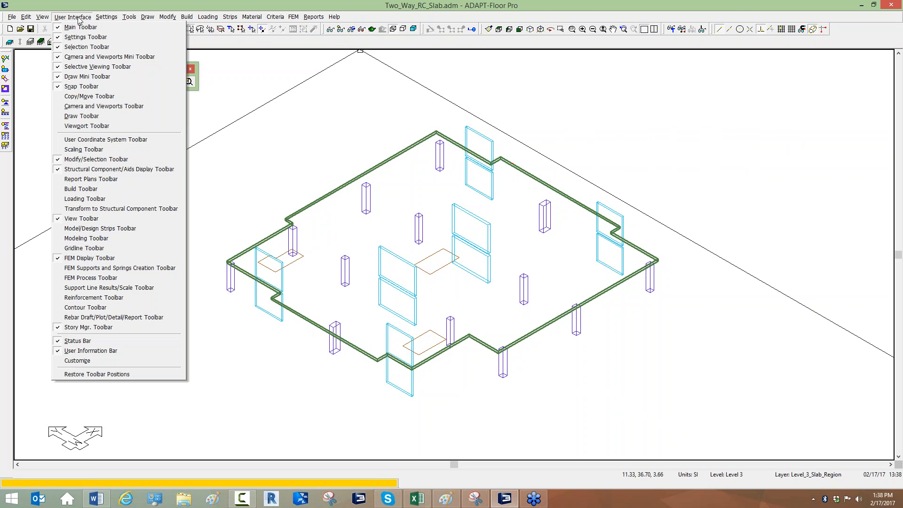
{"action": "left_click", "coordinate": [82, 199]}
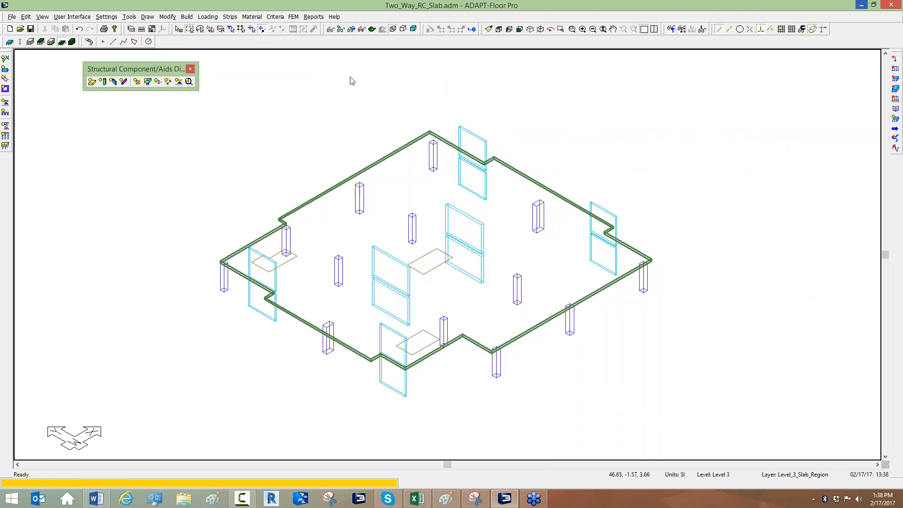
{"action": "left_click_drag", "start_coordinate": [350, 77], "coordinate": [302, 99]}
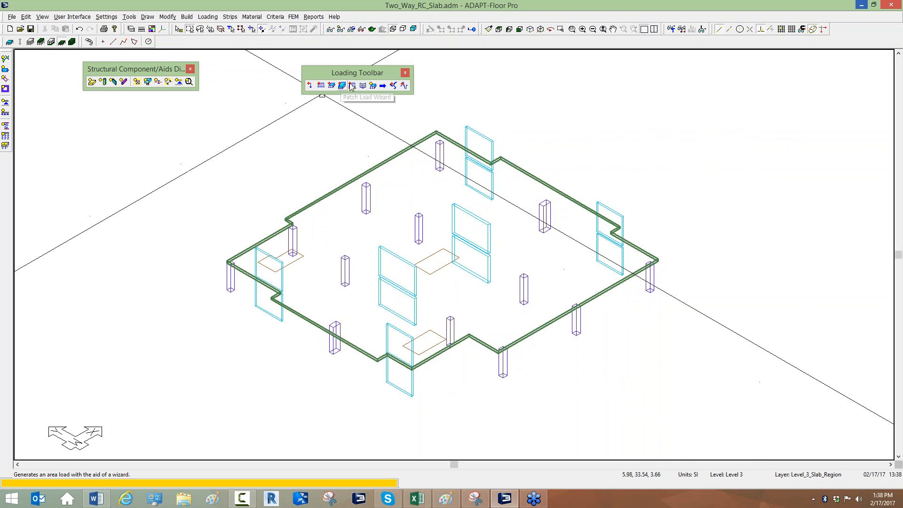
Select the slab region and create a 1.5 kN/m2 dead load patch over it with the Patch Load Wizard.
{"action": "left_click", "coordinate": [374, 165]}
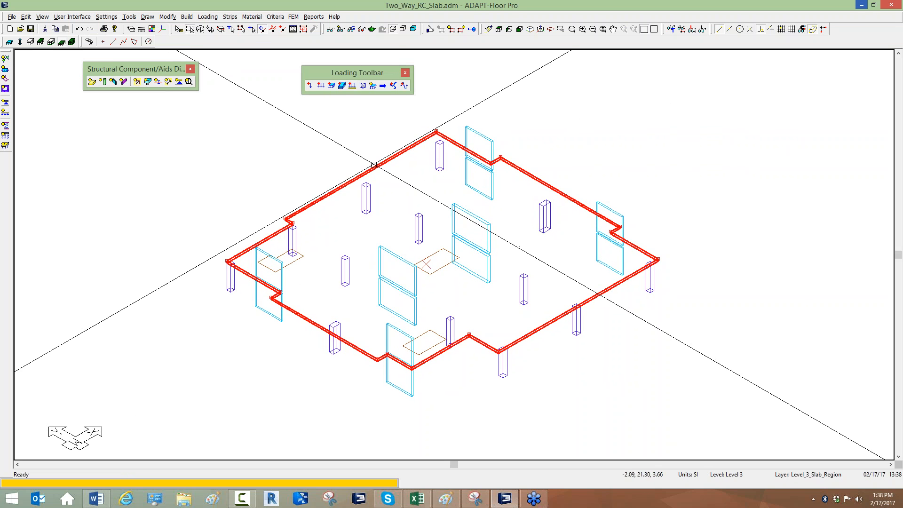
{"action": "left_click", "coordinate": [342, 86]}
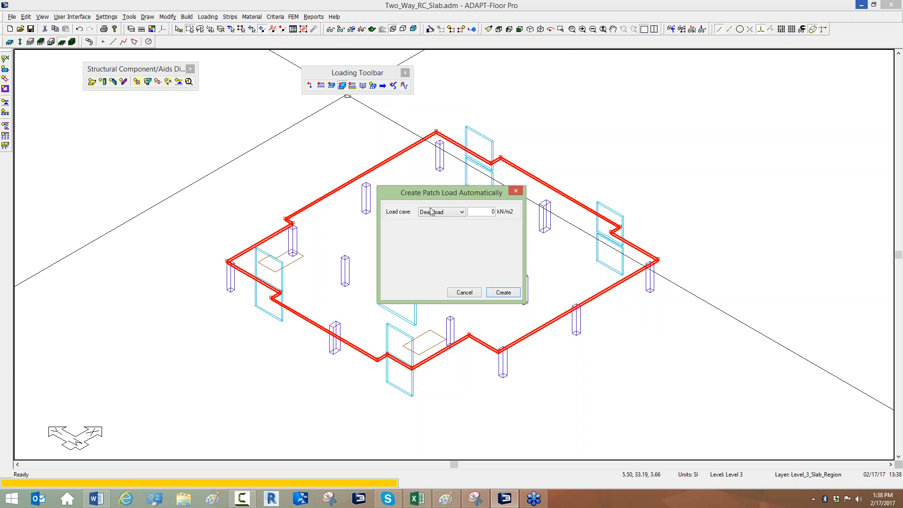
{"action": "double_click", "coordinate": [477, 212]}
{"action": "type", "text": "1.5"}
{"action": "left_click", "coordinate": [502, 292]}
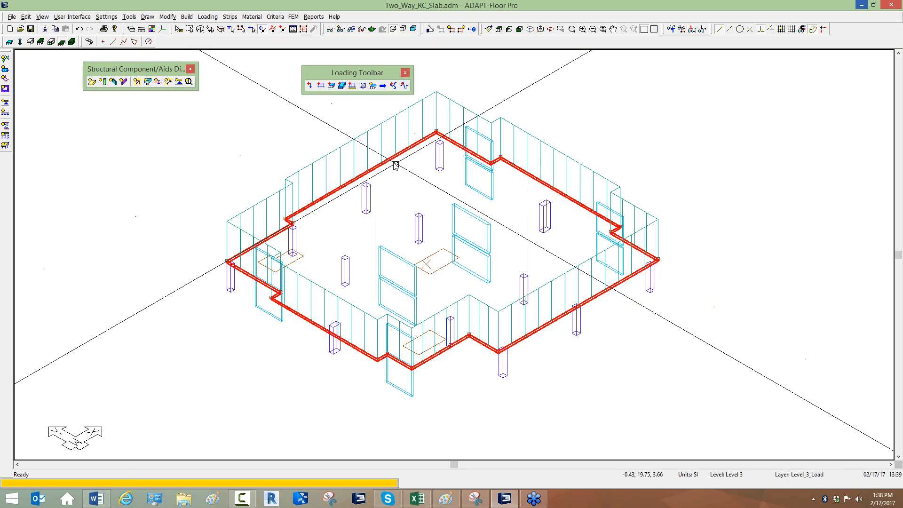
Create a 3 kN/m2 live load patch over the selected slab region with the Patch Load Wizard.
{"action": "double_click", "coordinate": [389, 163]}
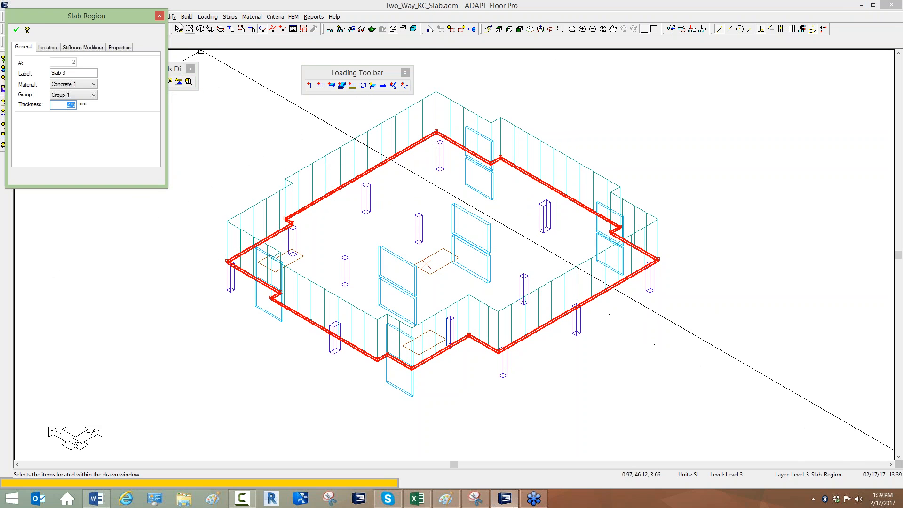
{"action": "left_click", "coordinate": [159, 16]}
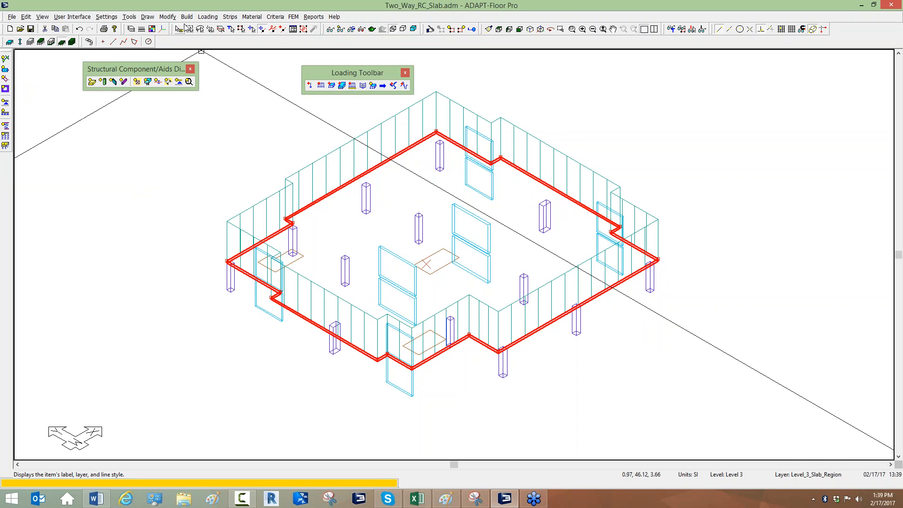
{"action": "left_click", "coordinate": [207, 16]}
{"action": "mouse_move", "coordinate": [220, 52]}
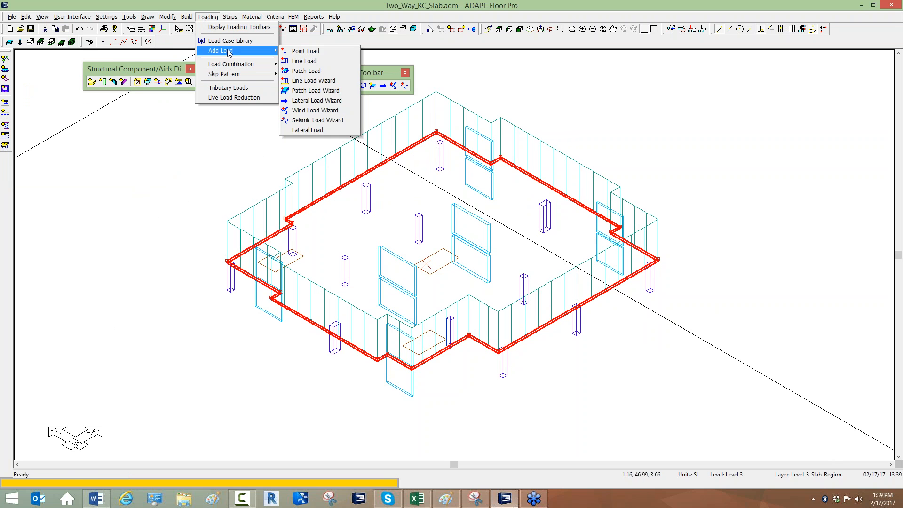
{"action": "left_click", "coordinate": [325, 91]}
{"action": "left_click", "coordinate": [420, 216]}
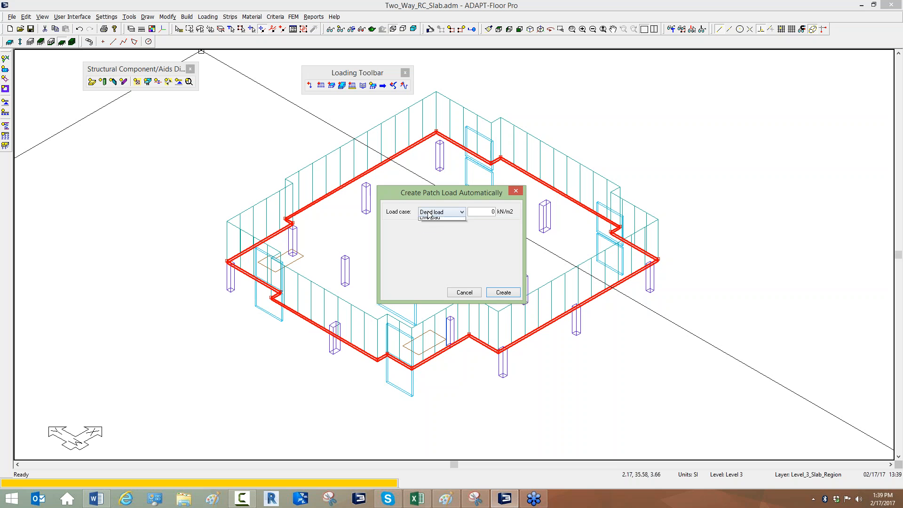
{"action": "left_click", "coordinate": [431, 230]}
{"action": "key", "text": "Tab"}
{"action": "left_click", "coordinate": [503, 292]}
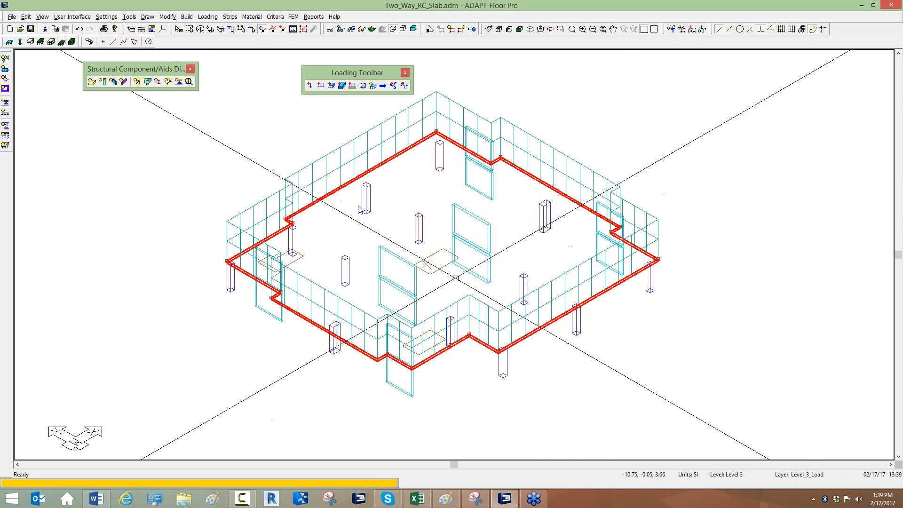
{"action": "scroll", "coordinate": [397, 209], "scroll_direction": "up", "scroll_amount": 2}
{"action": "scroll", "coordinate": [383, 210], "scroll_direction": "down", "scroll_amount": 3}
{"action": "scroll", "coordinate": [405, 237], "scroll_direction": "up", "scroll_amount": 2}
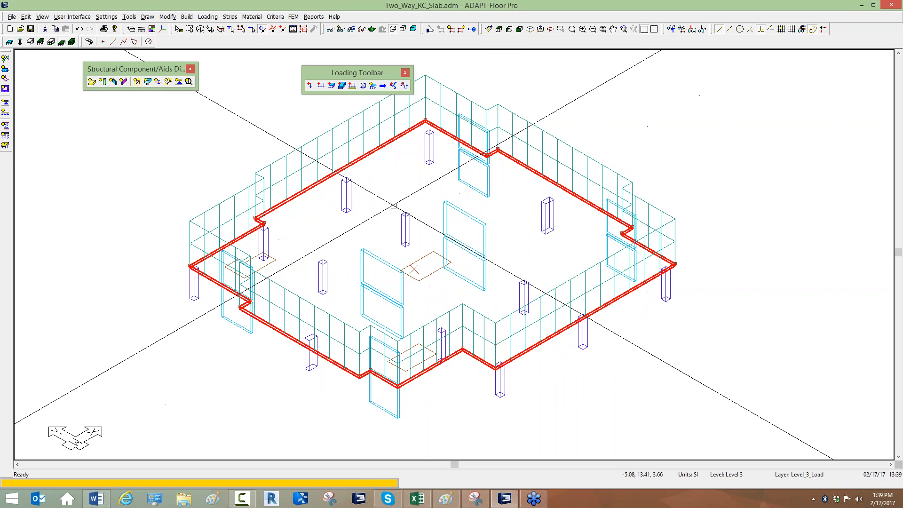
{"action": "scroll", "coordinate": [390, 201], "scroll_direction": "down", "scroll_amount": 2}
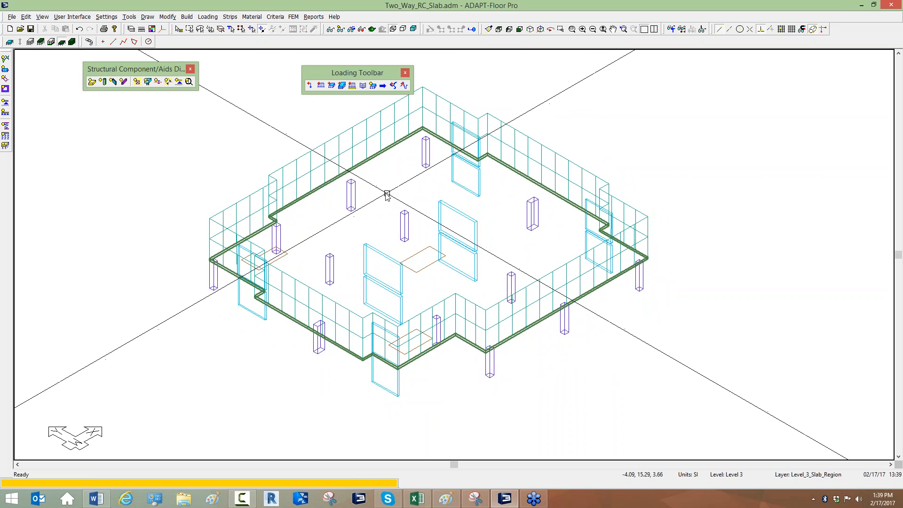
{"action": "middle_click_drag", "start_coordinate": [368, 178], "coordinate": [369, 193]}
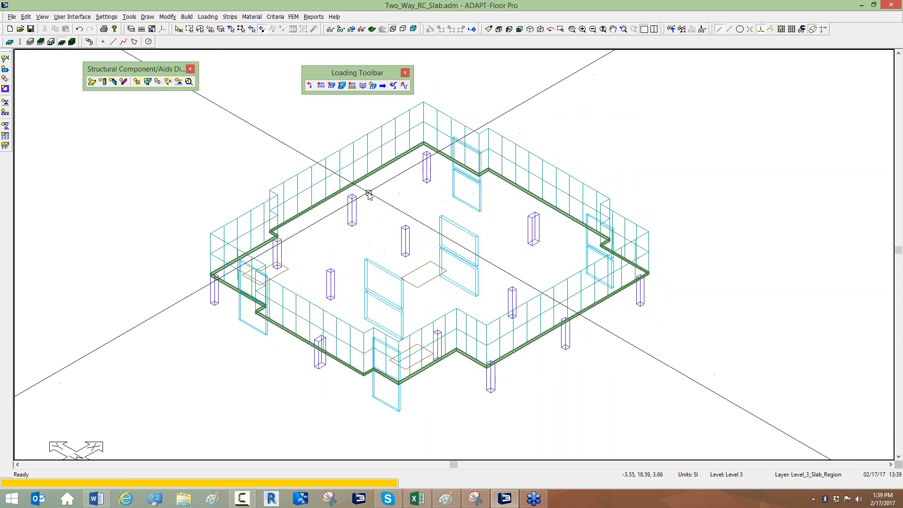
Display the slab from the top and draw a six-corner patch load around the central opening and the two walls beside it.
{"action": "left_click", "coordinate": [334, 86]}
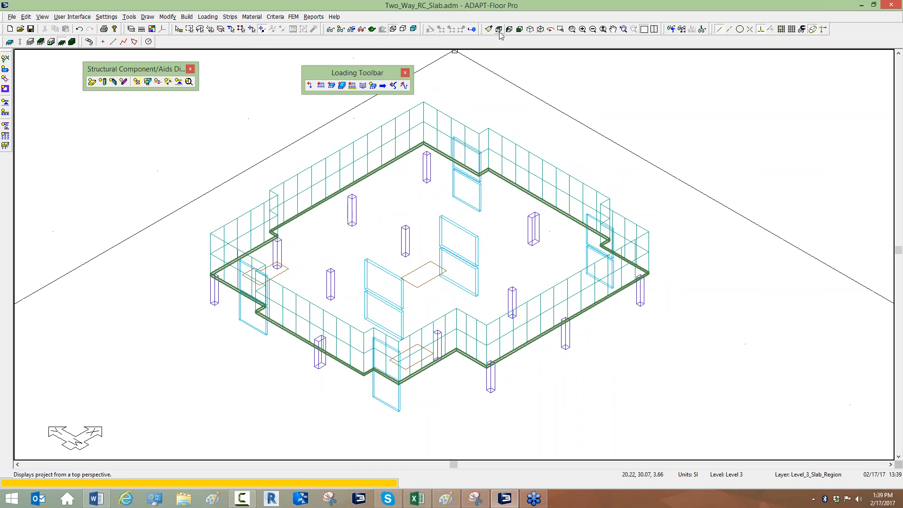
{"action": "left_click", "coordinate": [333, 86]}
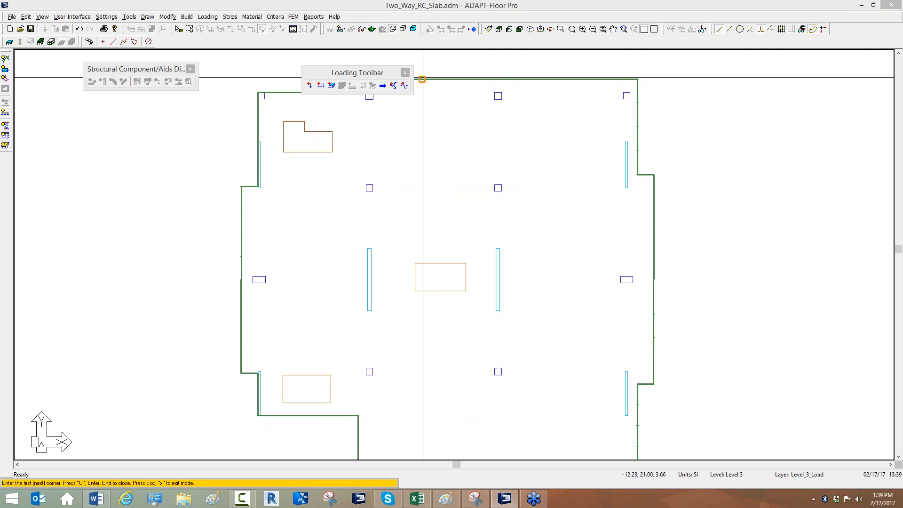
{"action": "left_click", "coordinate": [354, 173]}
{"action": "left_click", "coordinate": [460, 139]}
{"action": "left_click", "coordinate": [523, 184]}
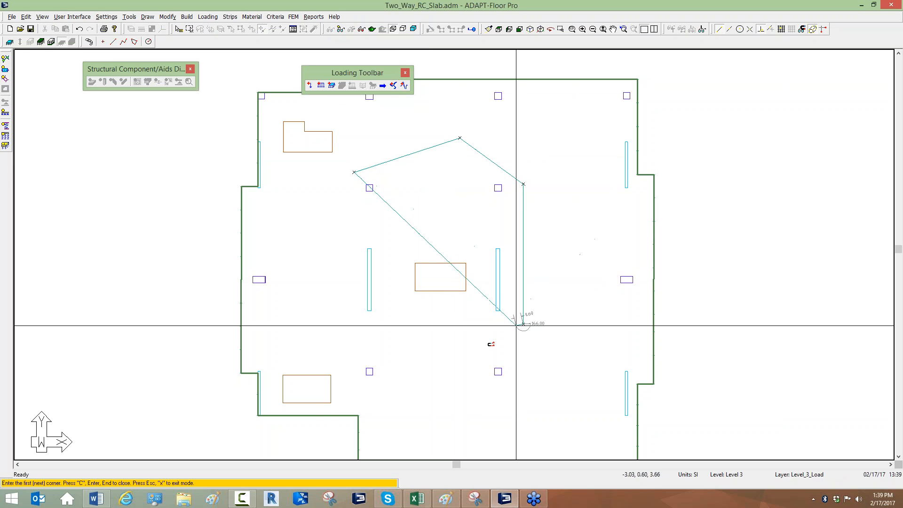
{"action": "left_click", "coordinate": [524, 324]}
{"action": "left_click", "coordinate": [427, 337]}
{"action": "left_click", "coordinate": [347, 338]}
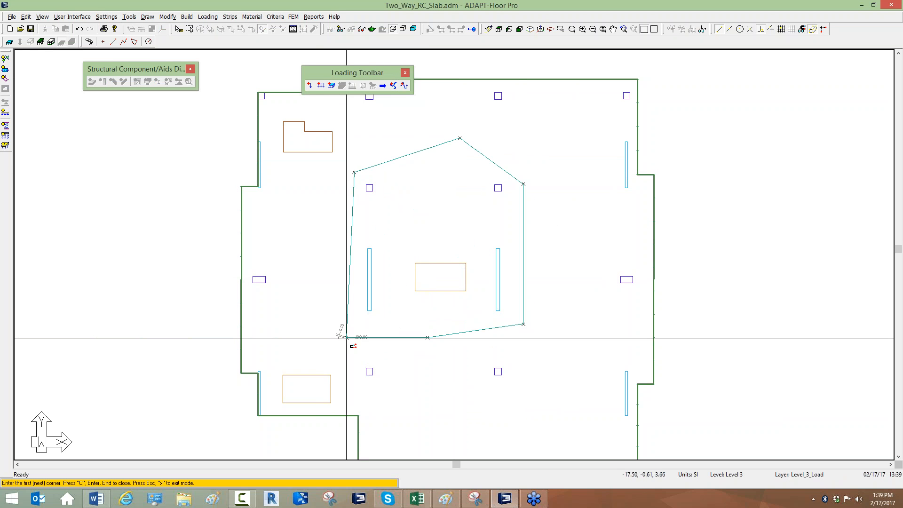
{"action": "key", "text": "c"}
{"action": "right_click", "coordinate": [315, 238]}
{"action": "left_click", "coordinate": [338, 245]}
{"action": "middle_click_drag", "start_coordinate": [346, 220], "coordinate": [378, 220]}
{"action": "scroll", "coordinate": [378, 220], "scroll_direction": "up", "scroll_amount": 1}
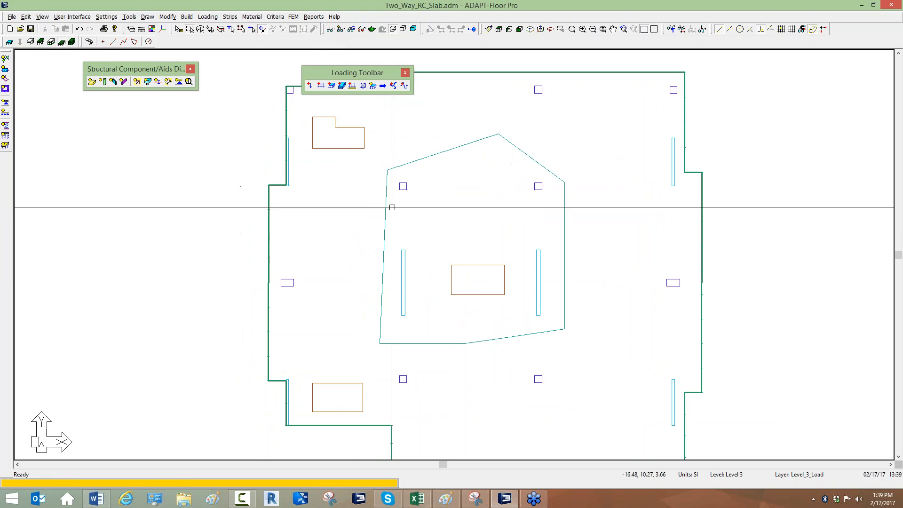
Assign the new six-corner patch load to the live load case and set its Fz1 to 0.5 kN/m2.
{"action": "double_click", "coordinate": [386, 210]}
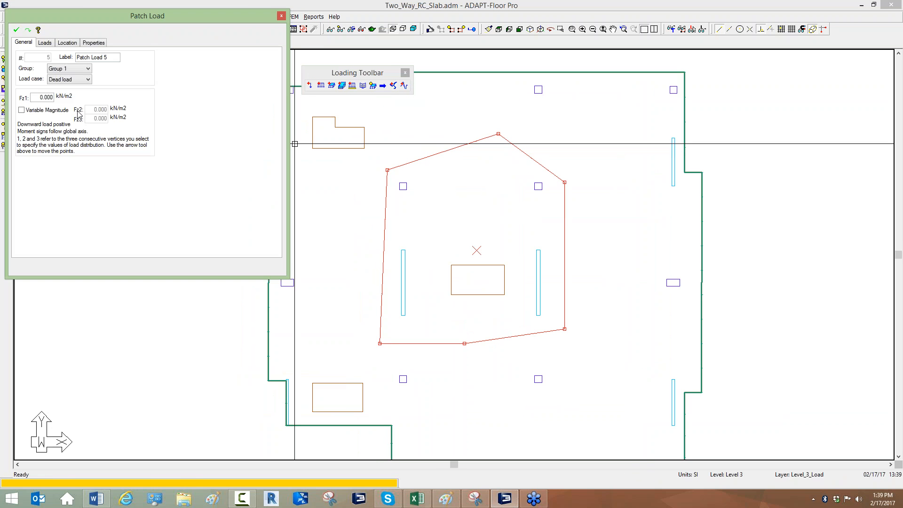
{"action": "left_click", "coordinate": [62, 80]}
{"action": "left_click", "coordinate": [65, 91]}
{"action": "double_click", "coordinate": [41, 99]}
{"action": "left_click", "coordinate": [42, 97]}
{"action": "type", "text": "5"}
{"action": "left_click", "coordinate": [17, 31]}
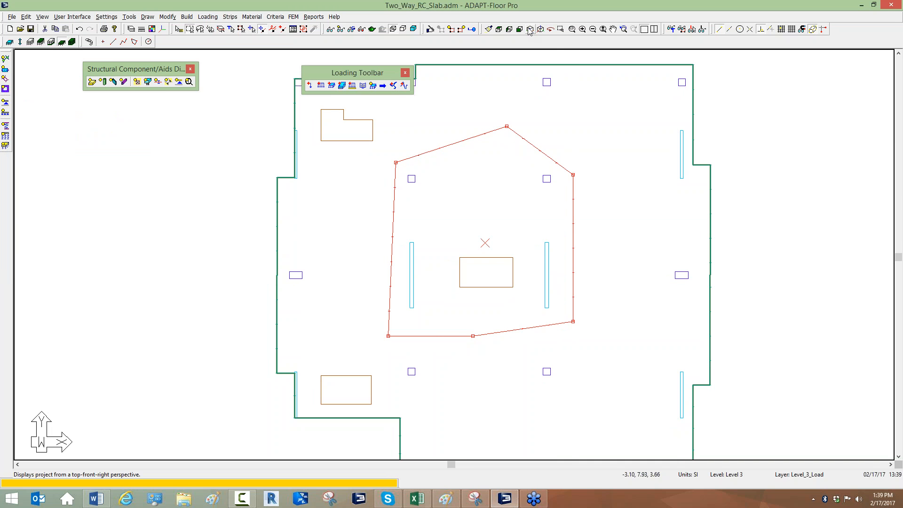
Display the model isometrically and check the load case and magnitude of the slab-wide live load patch.
{"action": "left_click", "coordinate": [530, 30]}
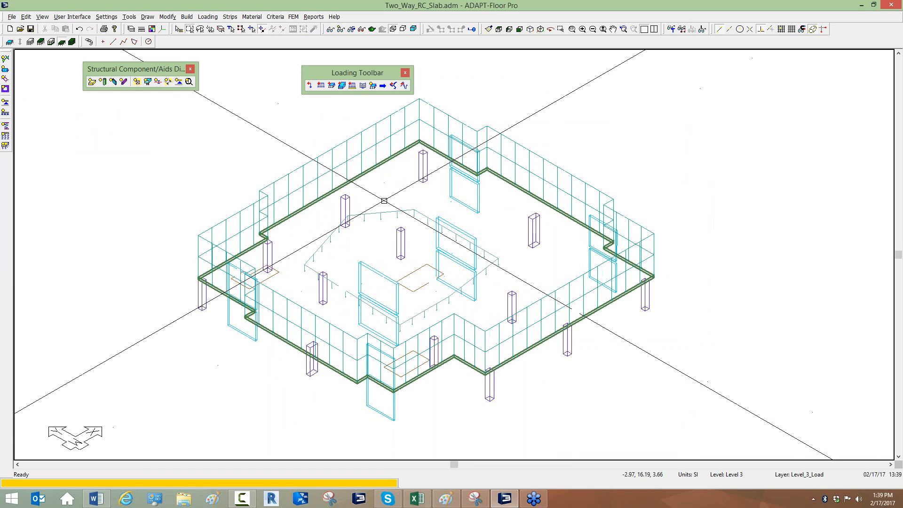
{"action": "left_click", "coordinate": [383, 212]}
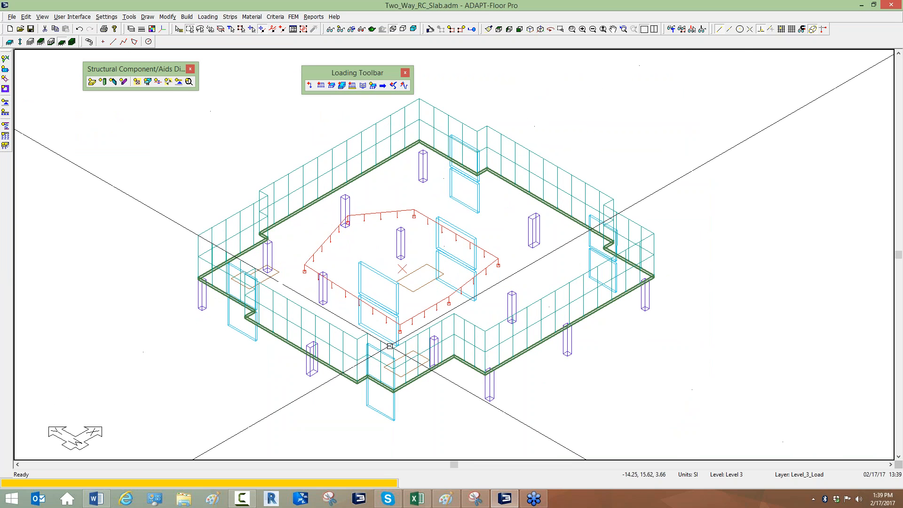
{"action": "double_click", "coordinate": [309, 163]}
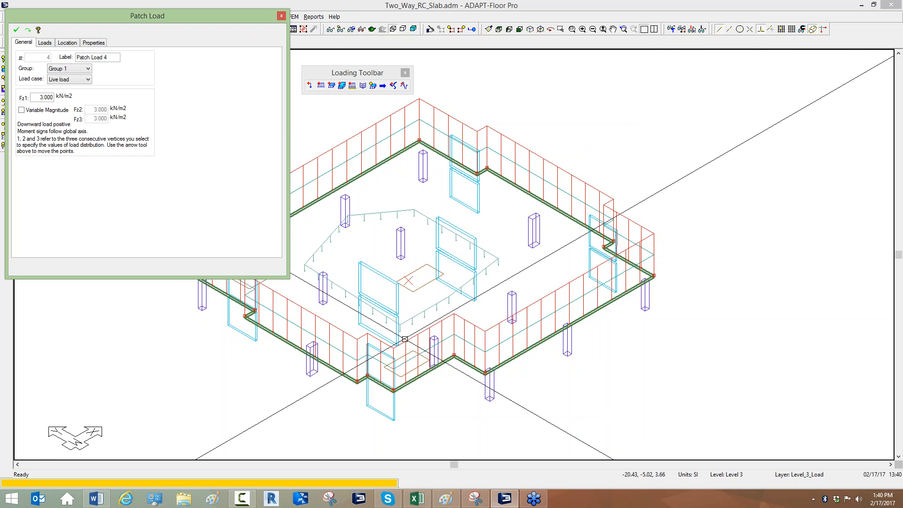
{"action": "key", "text": "Escape"}
{"action": "key", "text": "Escape"}
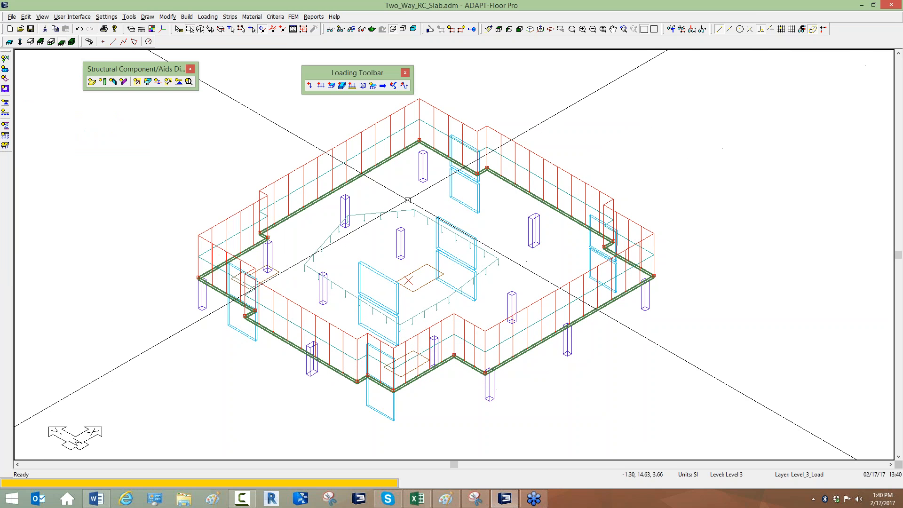
{"action": "scroll", "coordinate": [453, 225], "scroll_direction": "down", "scroll_amount": 3}
{"action": "scroll", "coordinate": [407, 221], "scroll_direction": "up", "scroll_amount": 1}
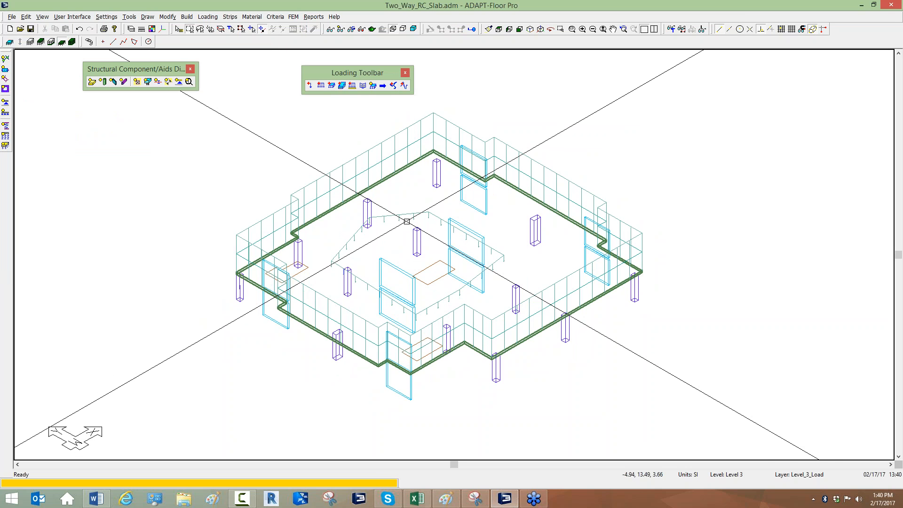
Set the six-corner patch load's Fz1 to -0.5 kN/m2 to reverse its direction, then restore it to 0.5 kN/m2.
{"action": "double_click", "coordinate": [407, 221]}
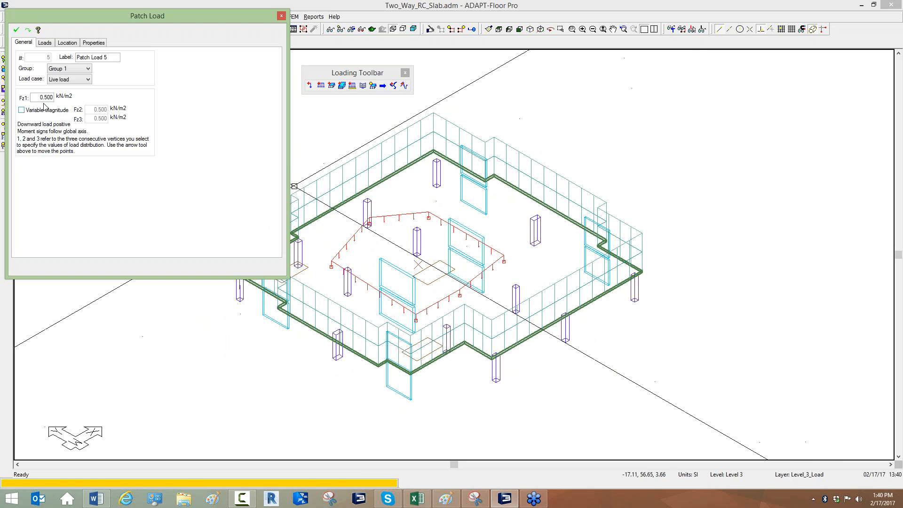
{"action": "type", "text": "-"}
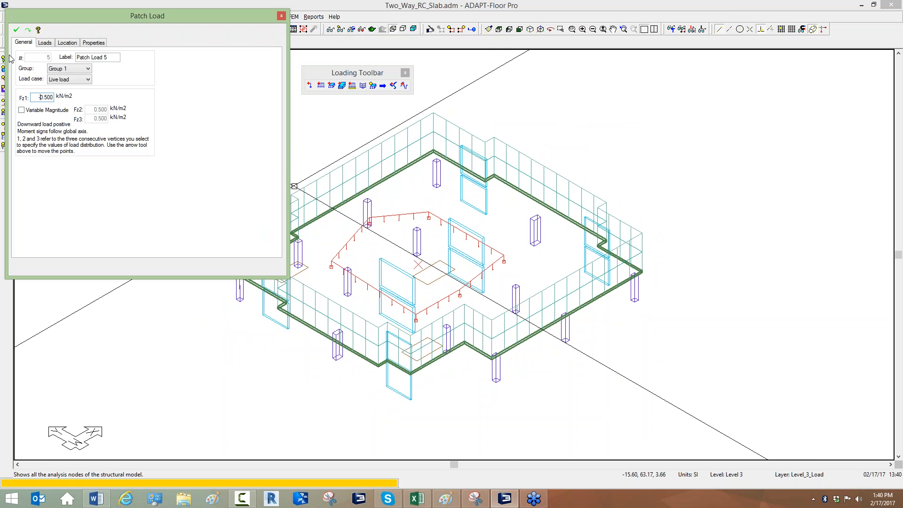
{"action": "left_click", "coordinate": [16, 30]}
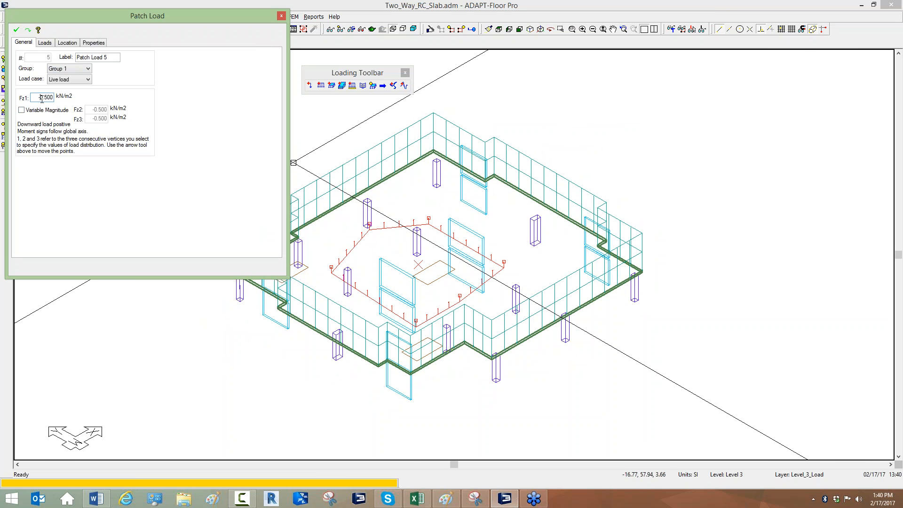
{"action": "left_click", "coordinate": [42, 97]}
{"action": "key", "text": "BackSpace"}
{"action": "left_click", "coordinate": [16, 28]}
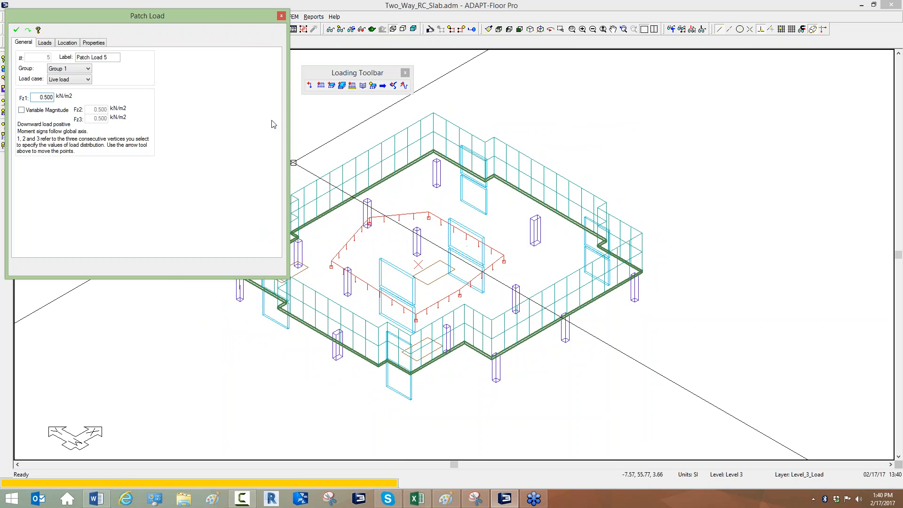
Add a general load case labelled Snow Load to the Load Case Library.
{"action": "scroll", "coordinate": [340, 421], "scroll_direction": "down", "scroll_amount": 1}
{"action": "scroll", "coordinate": [614, 336], "scroll_direction": "up", "scroll_amount": 1}
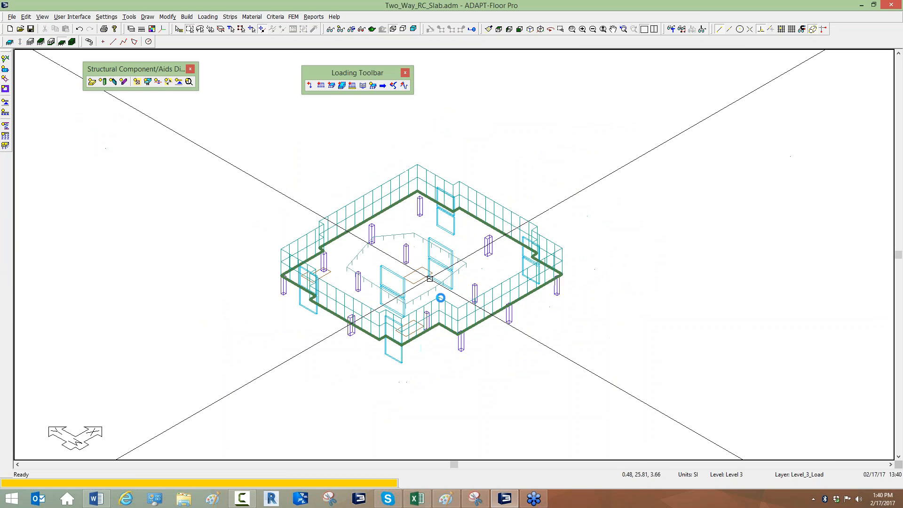
{"action": "scroll", "coordinate": [437, 301], "scroll_direction": "up", "scroll_amount": 1}
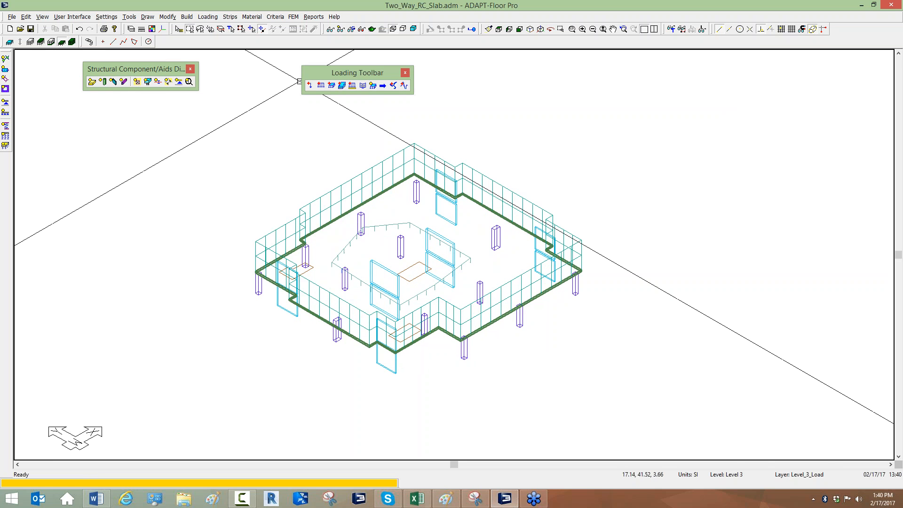
{"action": "left_click", "coordinate": [210, 17]}
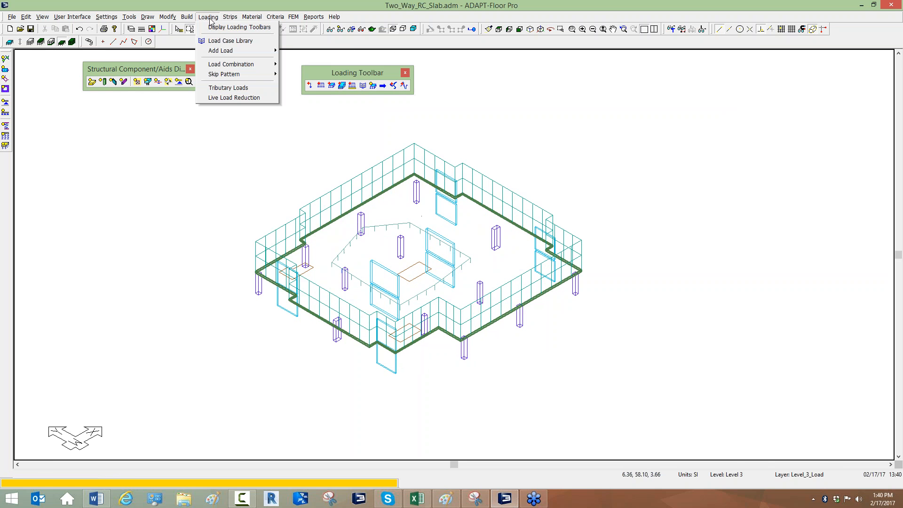
{"action": "left_click", "coordinate": [213, 39]}
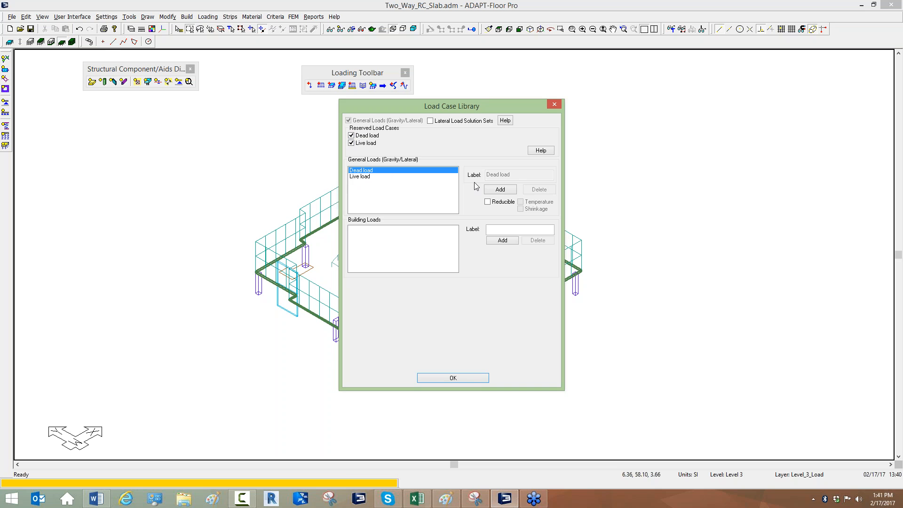
{"action": "left_click", "coordinate": [500, 189]}
{"action": "left_click", "coordinate": [360, 182]}
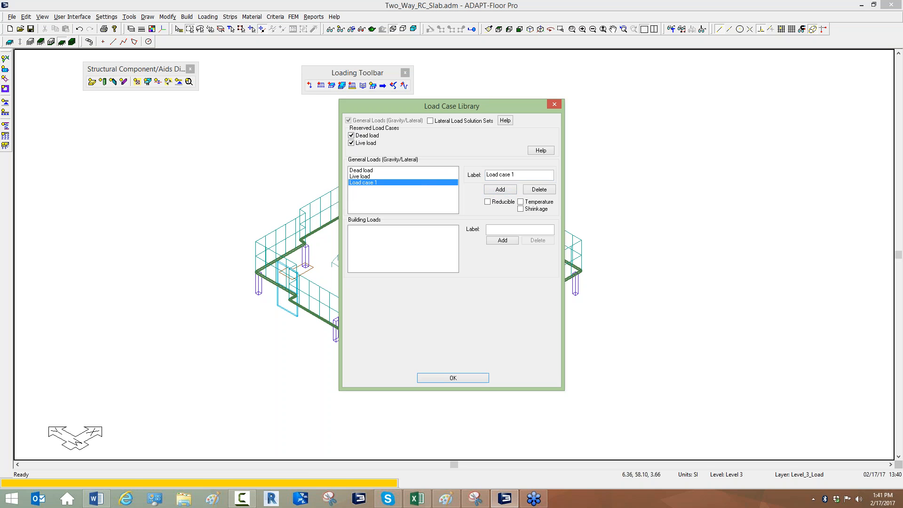
{"action": "key", "text": "Tab"}
{"action": "type", "text": "Snow Load"}
Mark the Snow Load case as a Temperature load, leaving Shrinkage off.
{"action": "left_click", "coordinate": [363, 170]}
{"action": "left_click", "coordinate": [362, 176]}
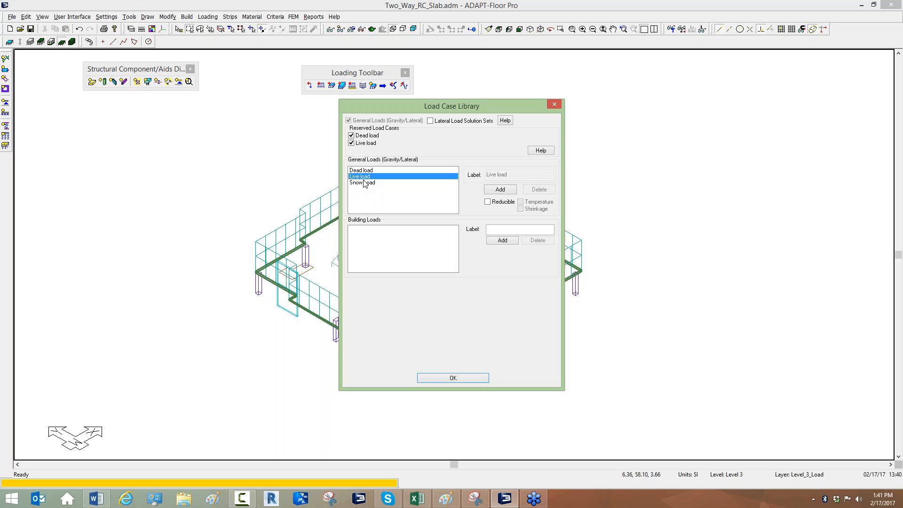
{"action": "left_click", "coordinate": [365, 183]}
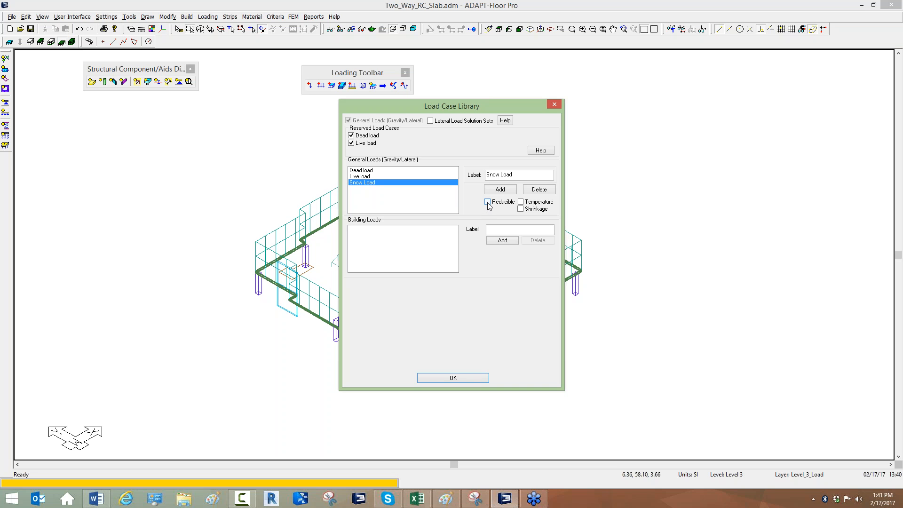
{"action": "left_click", "coordinate": [521, 202]}
{"action": "left_click", "coordinate": [521, 210]}
{"action": "left_click", "coordinate": [521, 210]}
Add a general load case labelled Temp1, mark it as Temperature, and reselect the Snow Load case.
{"action": "left_click", "coordinate": [500, 189]}
{"action": "left_click", "coordinate": [361, 188]}
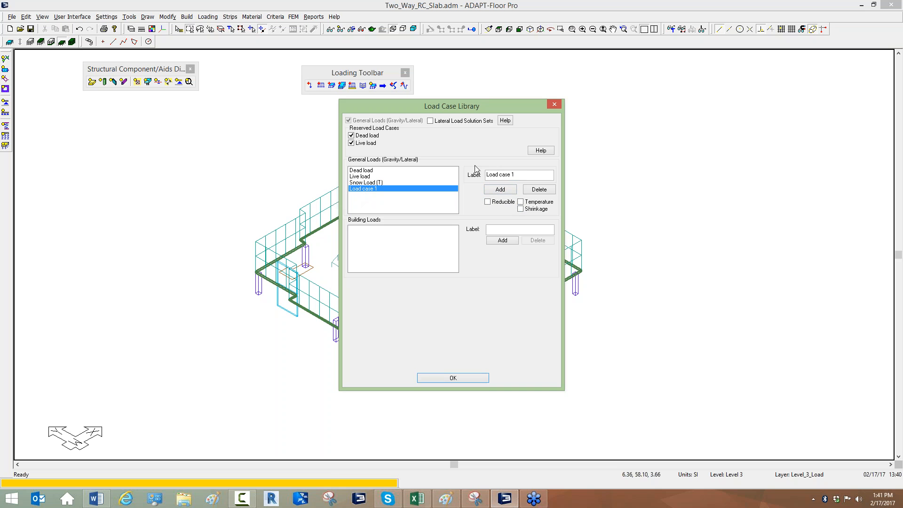
{"action": "left_click_drag", "start_coordinate": [524, 175], "coordinate": [486, 175]}
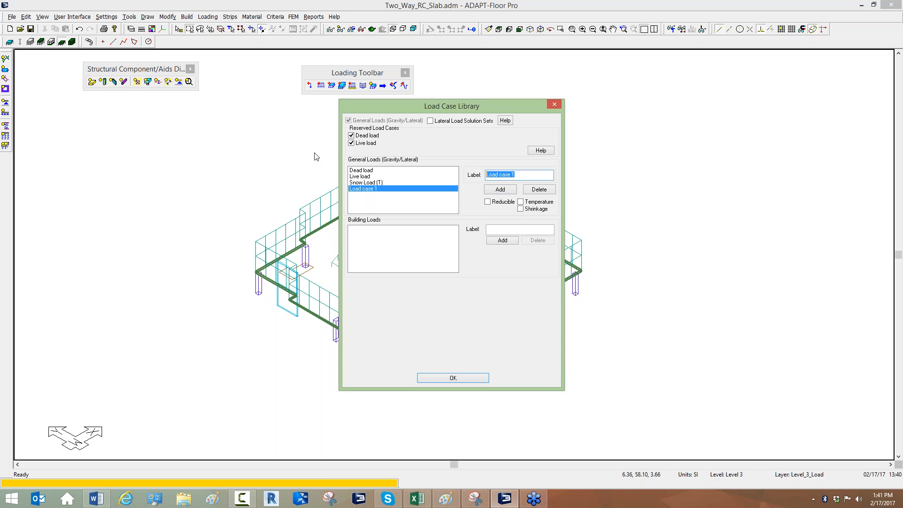
{"action": "type", "text": "Temper"}
{"action": "left_click", "coordinate": [521, 202]}
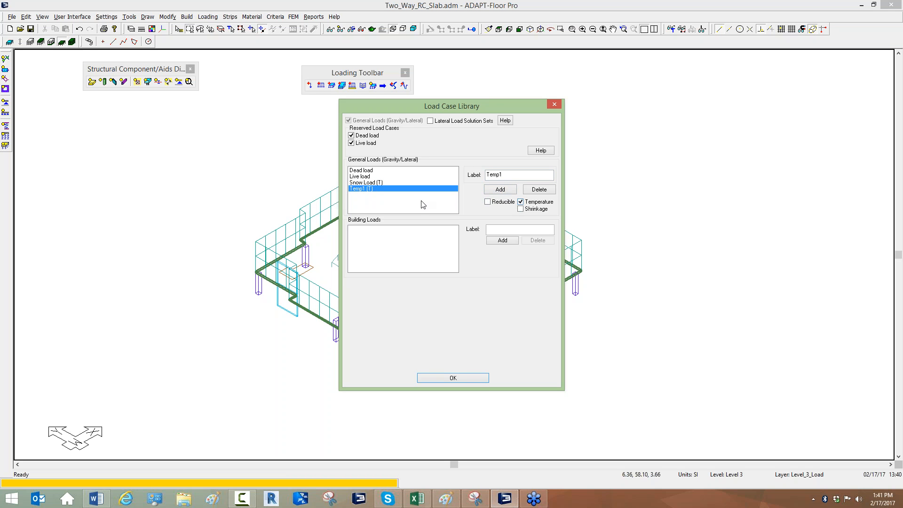
{"action": "left_click", "coordinate": [371, 183]}
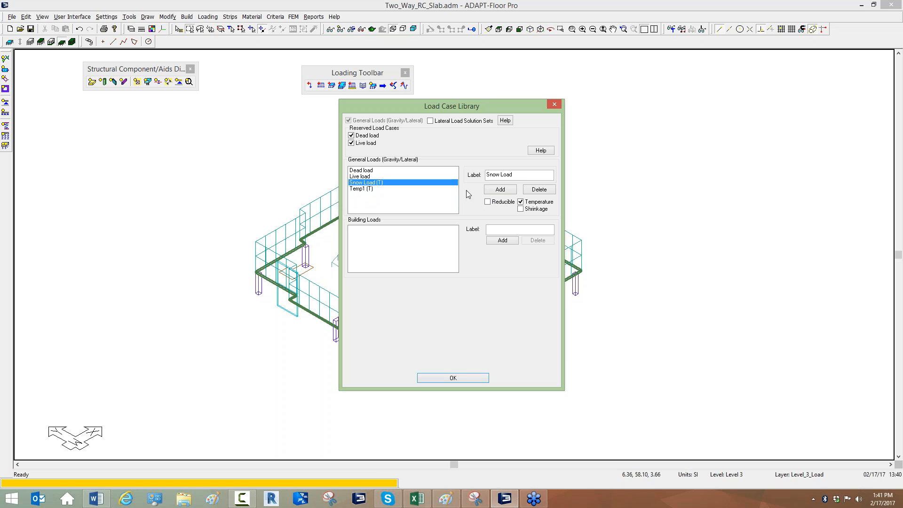
Turn off the Temperature option for the Snow Load case and accept the Load Case Library.
{"action": "left_click", "coordinate": [521, 202]}
{"action": "left_click", "coordinate": [446, 382]}
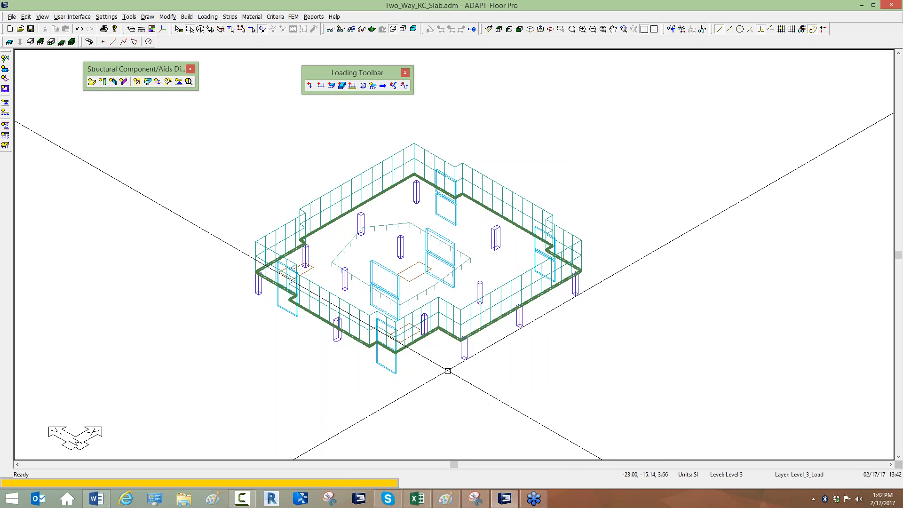
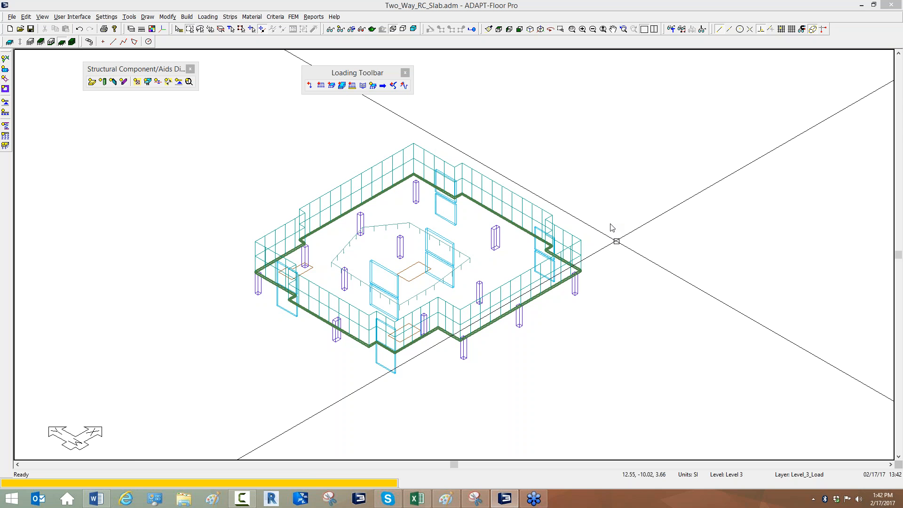
Show the slab in top view with the default display, hiding the loads and line supports.
{"action": "middle_click_drag", "start_coordinate": [604, 360], "coordinate": [633, 339]}
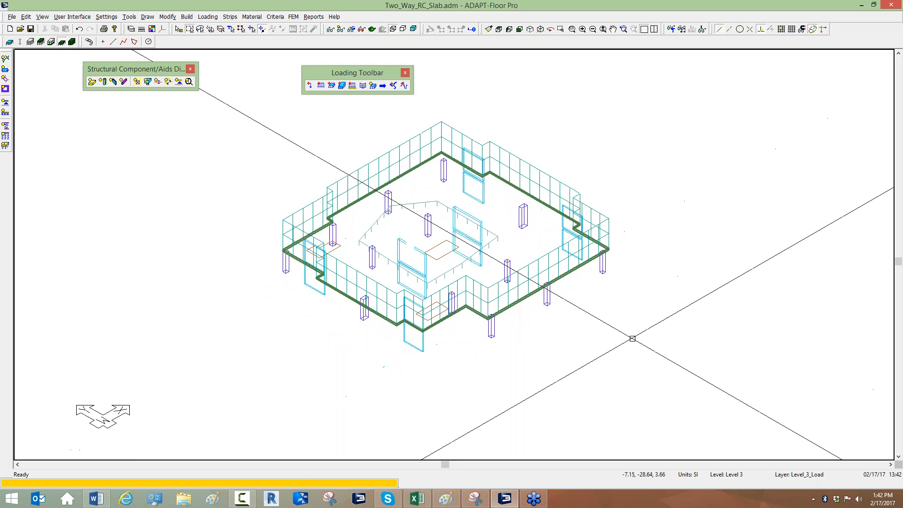
{"action": "scroll", "coordinate": [528, 335], "scroll_direction": "up", "scroll_amount": 2}
{"action": "scroll", "coordinate": [463, 369], "scroll_direction": "down", "scroll_amount": 3}
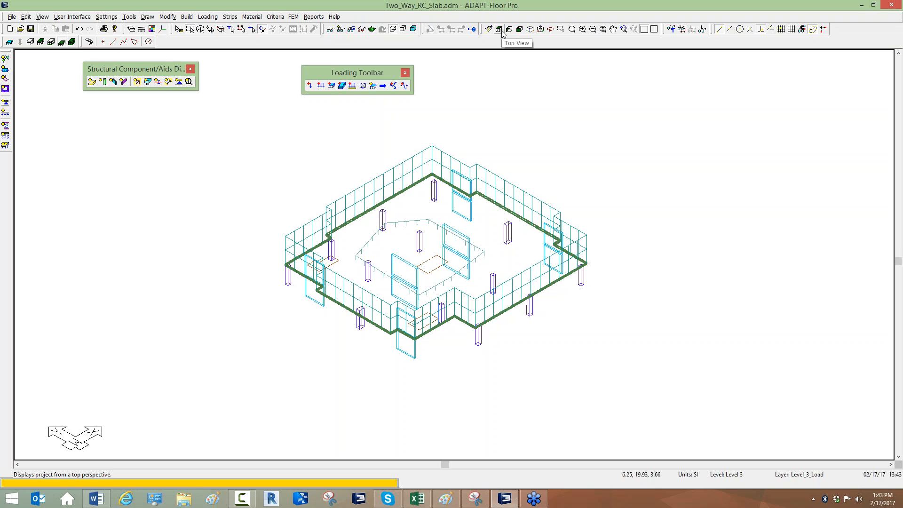
{"action": "left_click", "coordinate": [499, 29]}
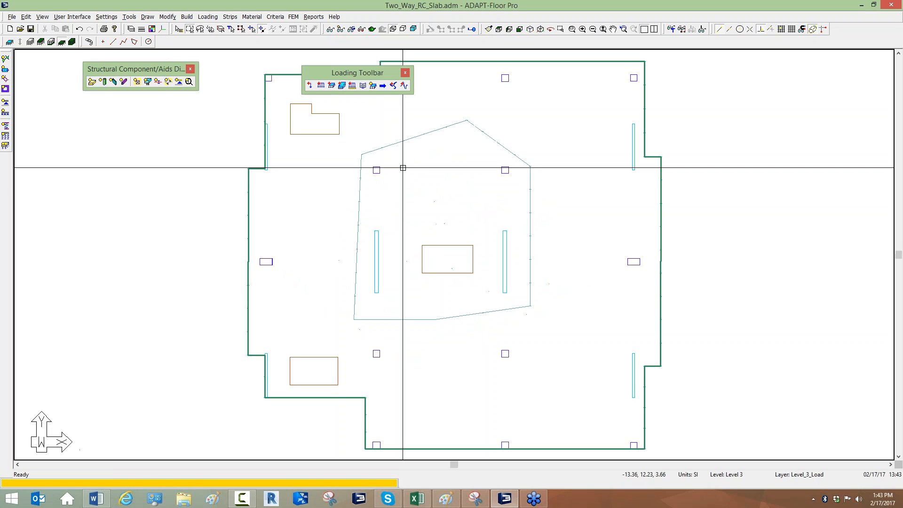
{"action": "scroll", "coordinate": [396, 184], "scroll_direction": "down", "scroll_amount": 2}
{"action": "left_click", "coordinate": [387, 27]}
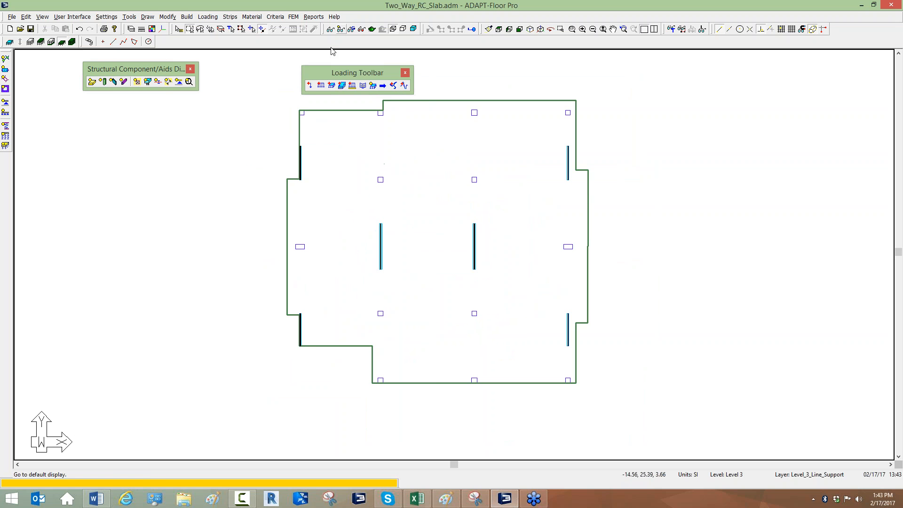
{"action": "scroll", "coordinate": [341, 178], "scroll_direction": "down", "scroll_amount": 1}
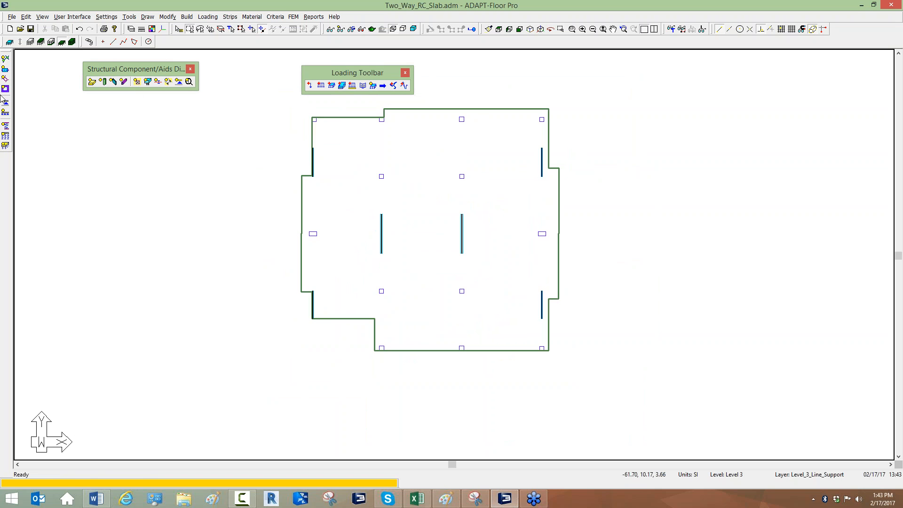
{"action": "left_click", "coordinate": [4, 113]}
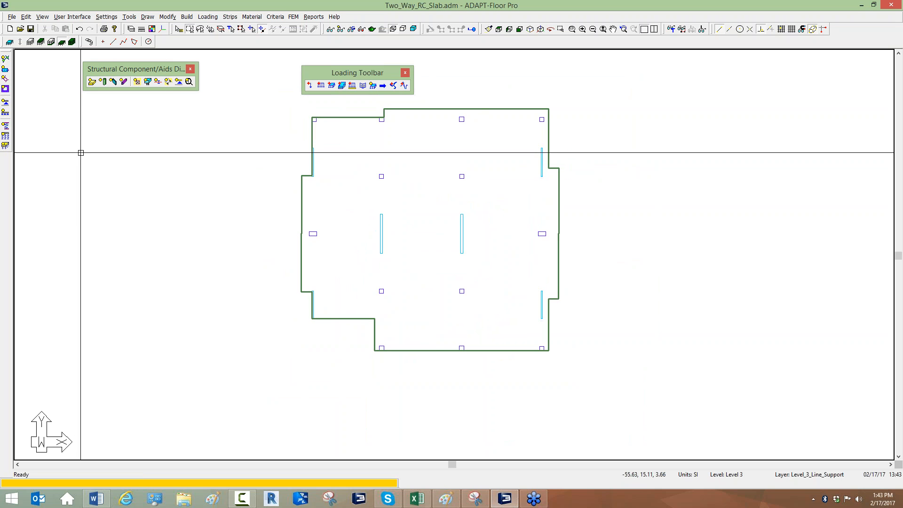
{"action": "scroll", "coordinate": [424, 322], "scroll_direction": "down", "scroll_amount": 5}
{"action": "scroll", "coordinate": [466, 281], "scroll_direction": "up", "scroll_amount": 2}
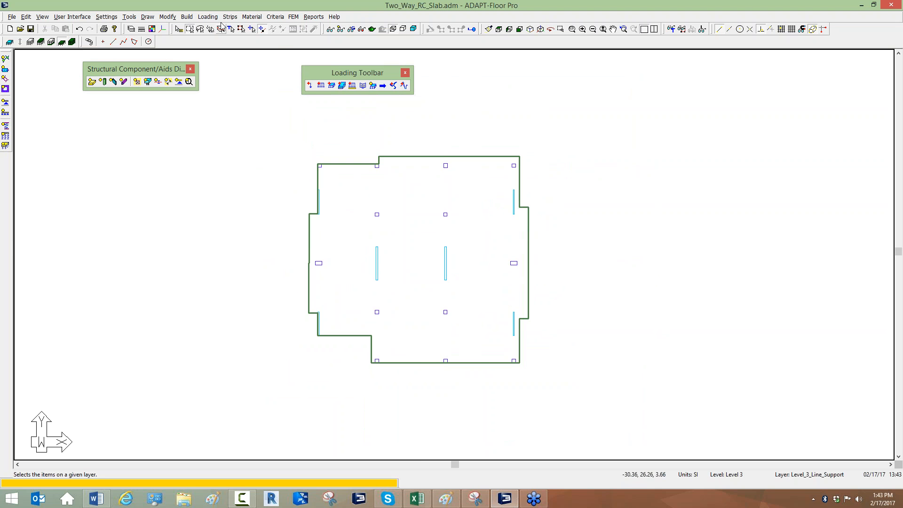
Delete the Initial combination from the FEM tabular load combinations and accept the remaining service and strength combinations.
{"action": "left_click", "coordinate": [208, 17]}
{"action": "mouse_move", "coordinate": [212, 64]}
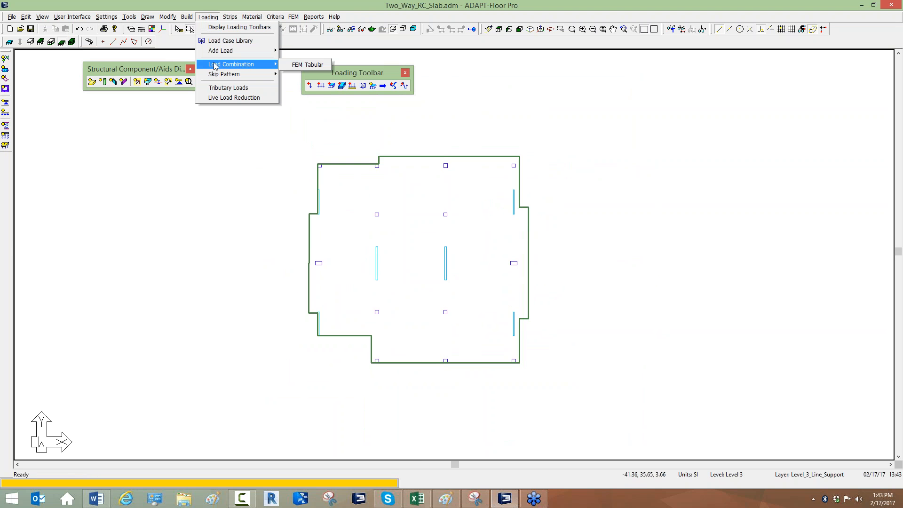
{"action": "left_click", "coordinate": [303, 64]}
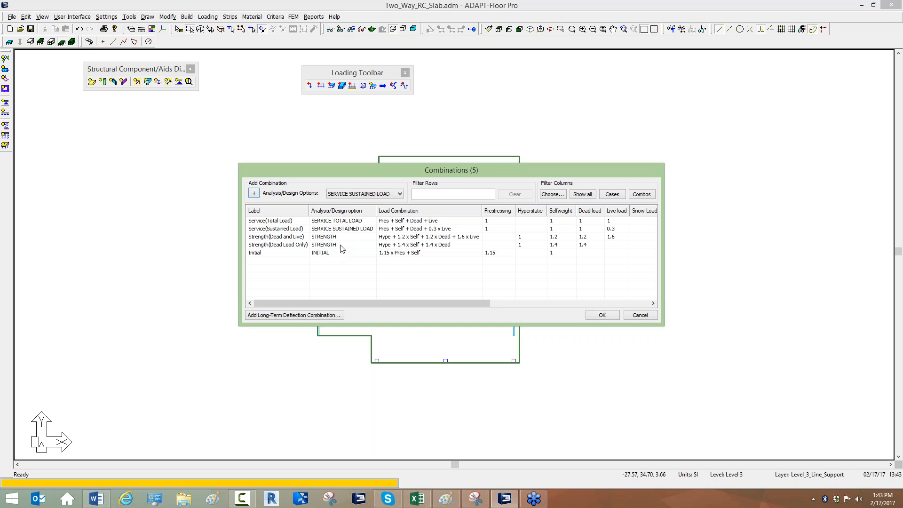
{"action": "left_click", "coordinate": [252, 252]}
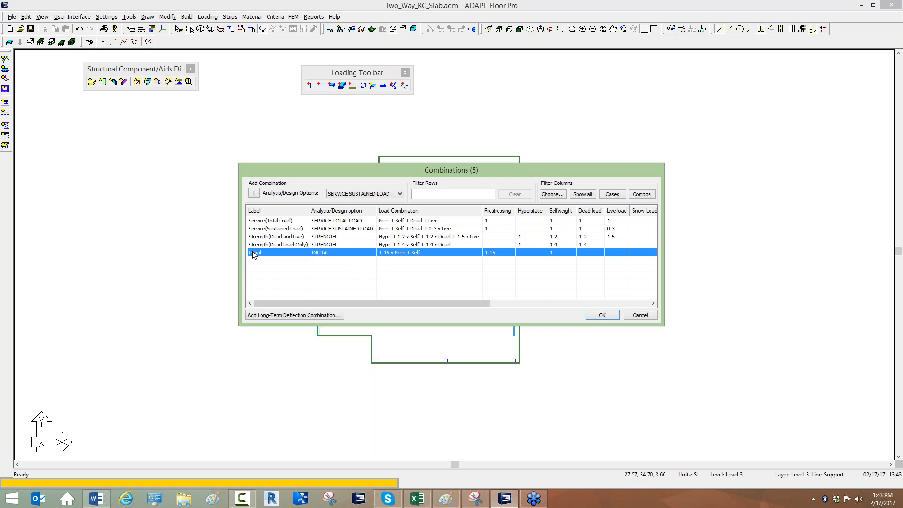
{"action": "key", "text": "Delete"}
{"action": "left_click", "coordinate": [268, 244]}
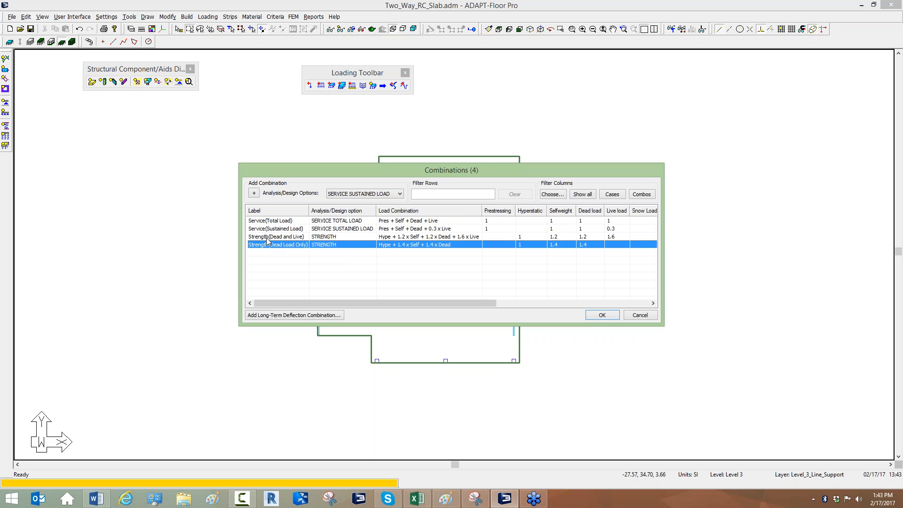
{"action": "left_click", "coordinate": [268, 238]}
{"action": "left_click", "coordinate": [269, 245]}
{"action": "left_click", "coordinate": [607, 316]}
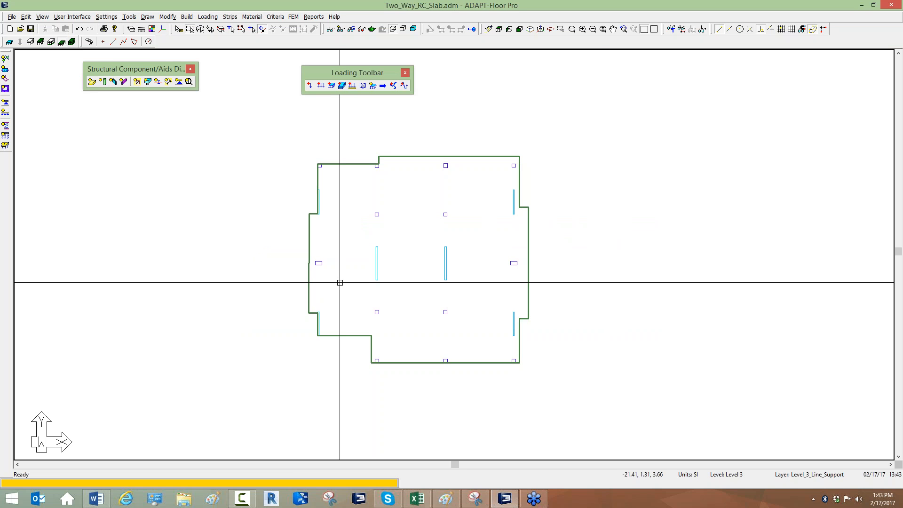
Try a skip-pattern subregion split across the slab along the upper interior column row, using ortho mode for a horizontal line.
{"action": "scroll", "coordinate": [340, 282], "scroll_direction": "down", "scroll_amount": 1}
{"action": "middle_click_drag", "start_coordinate": [341, 282], "coordinate": [372, 276]}
{"action": "scroll", "coordinate": [344, 301], "scroll_direction": "up", "scroll_amount": 1}
{"action": "scroll", "coordinate": [379, 215], "scroll_direction": "down", "scroll_amount": 1}
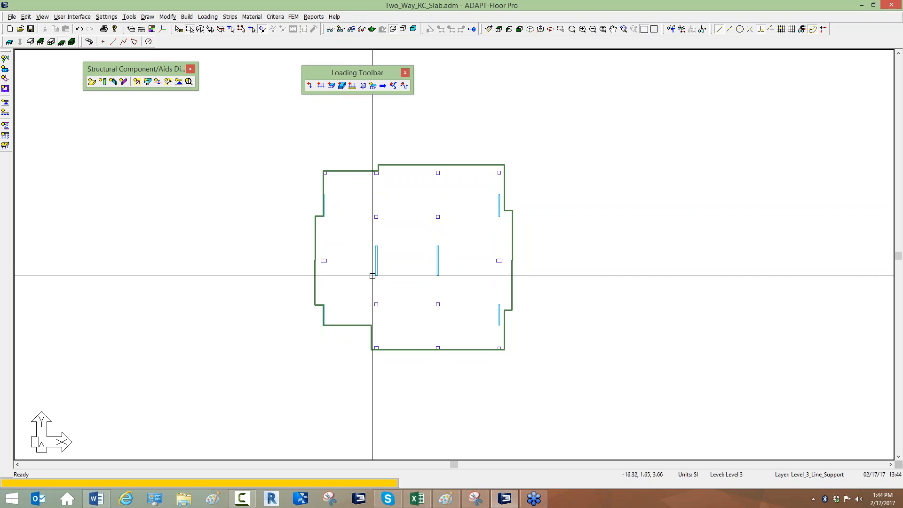
{"action": "left_click", "coordinate": [216, 19]}
{"action": "mouse_move", "coordinate": [227, 80]}
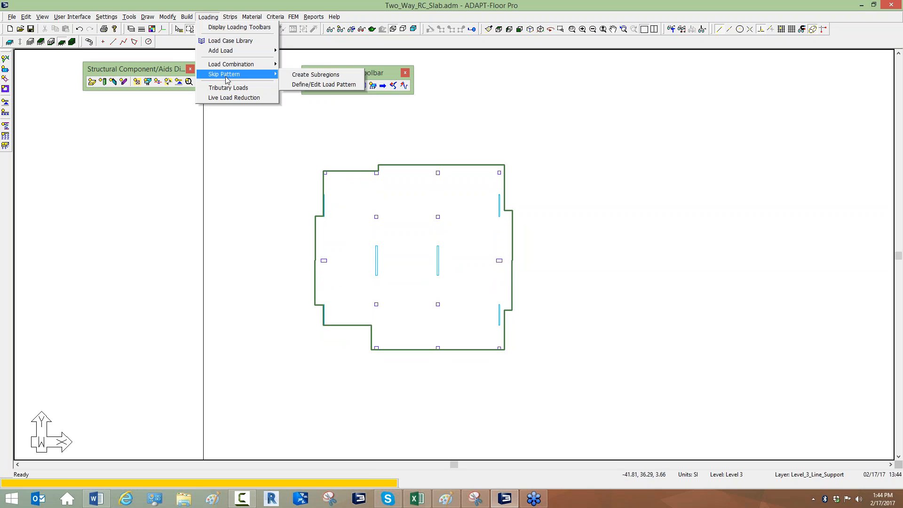
{"action": "left_click", "coordinate": [299, 77]}
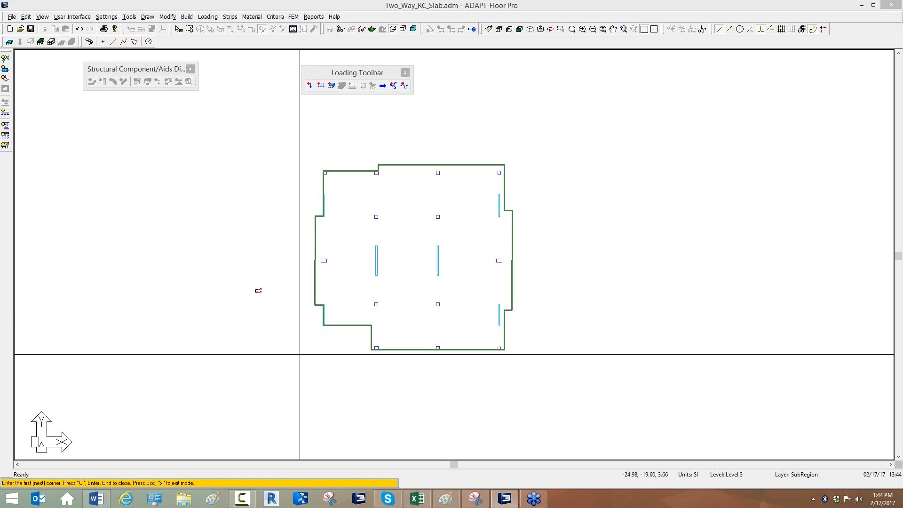
{"action": "left_click", "coordinate": [240, 217]}
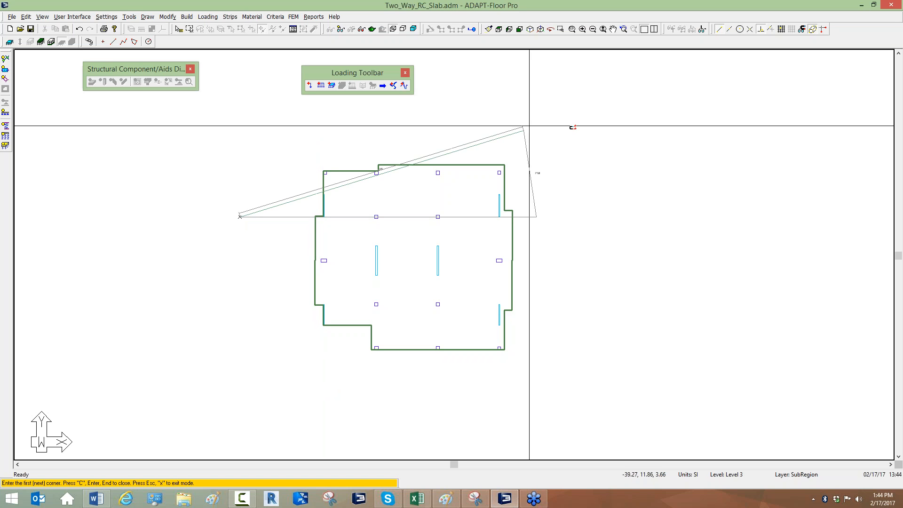
{"action": "left_click", "coordinate": [823, 29]}
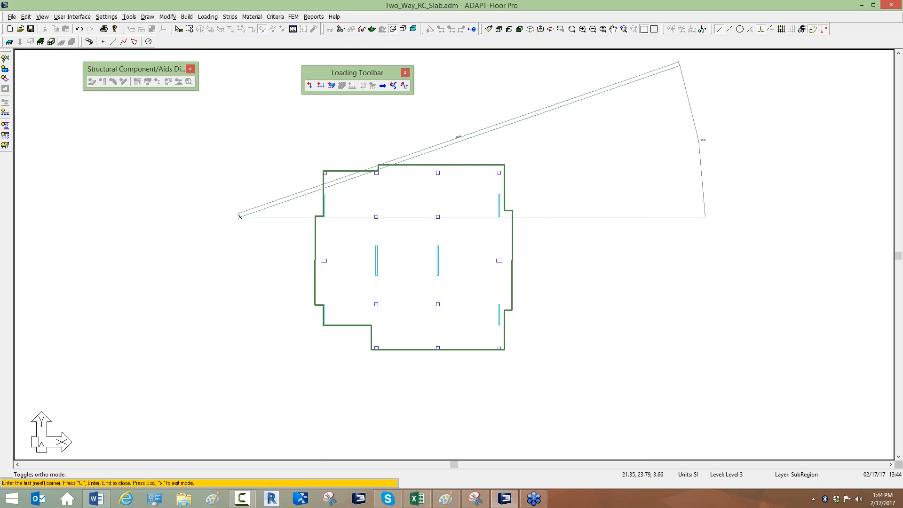
{"action": "left_click", "coordinate": [557, 228]}
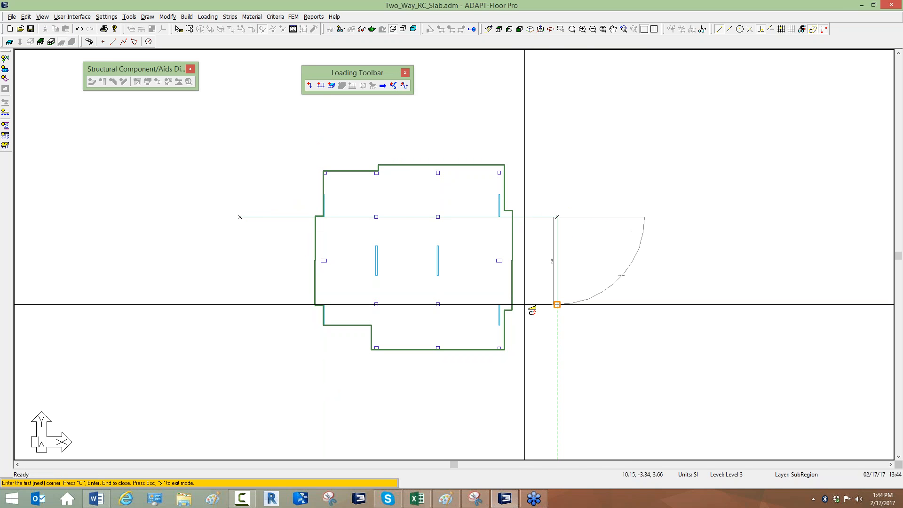
{"action": "key", "text": "c"}
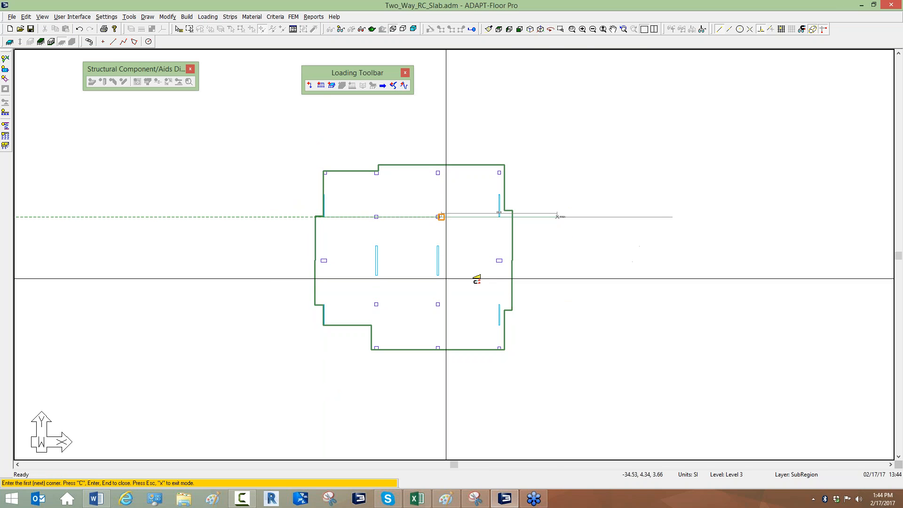
{"action": "left_click", "coordinate": [557, 216]}
{"action": "key", "text": "Escape"}
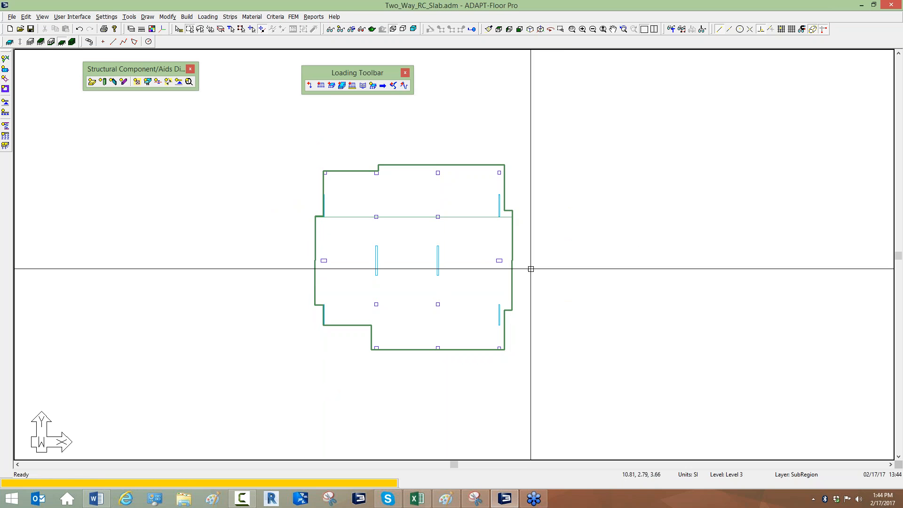
Select the upper and then the lower subregion to check how the slab is divided.
{"action": "left_click", "coordinate": [407, 219]}
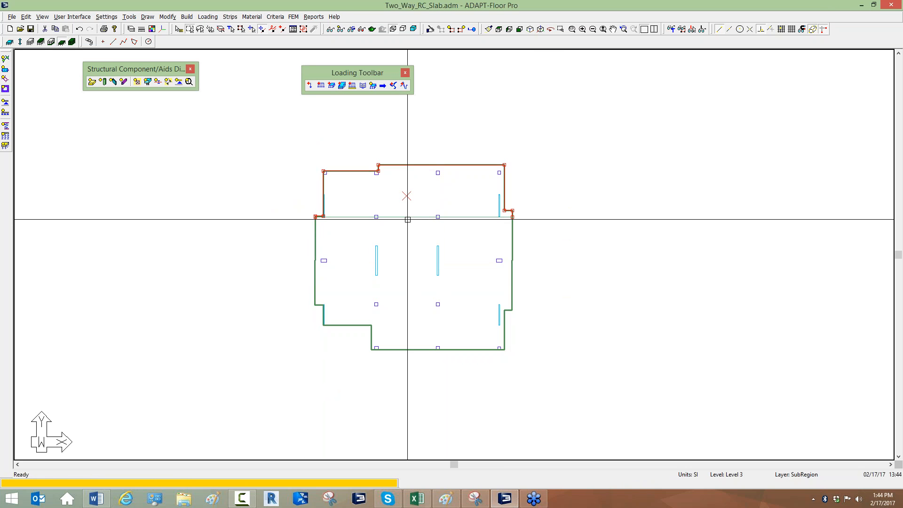
{"action": "key", "text": "Escape"}
{"action": "left_click", "coordinate": [408, 217]}
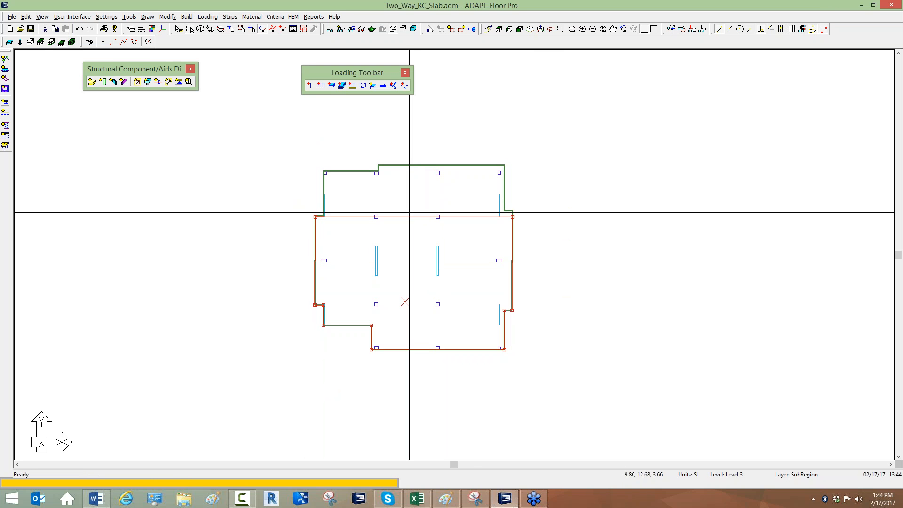
{"action": "key", "text": "Escape"}
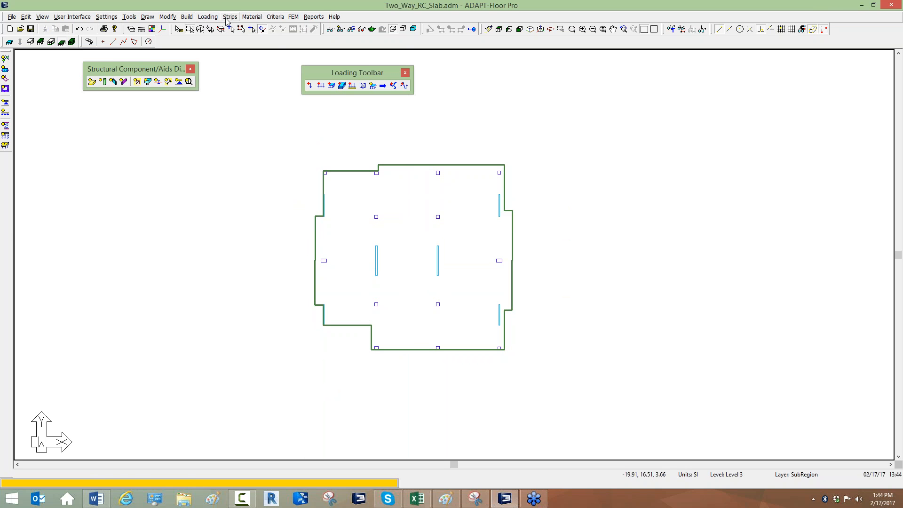
Create skip-pattern subregions by splitting the slab along three horizontal lines through the upper, middle and lower interior column and wall rows.
{"action": "left_click", "coordinate": [207, 16]}
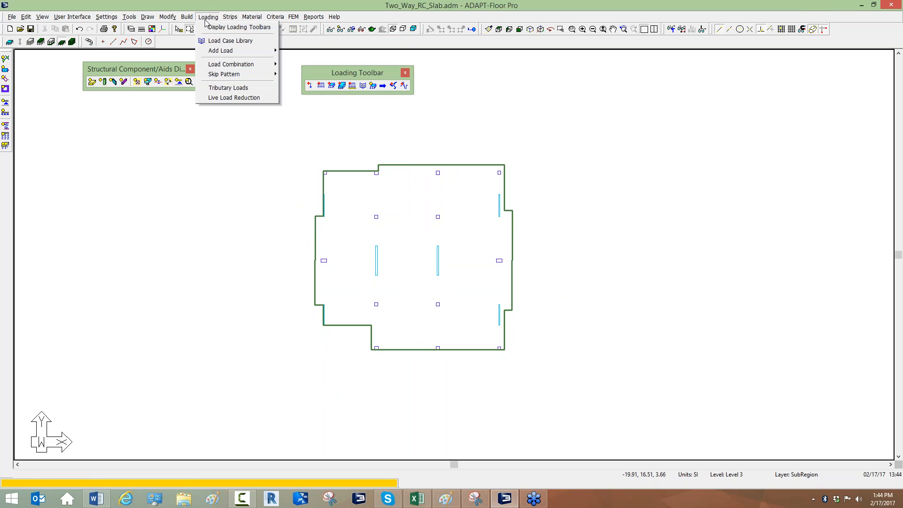
{"action": "mouse_move", "coordinate": [254, 74]}
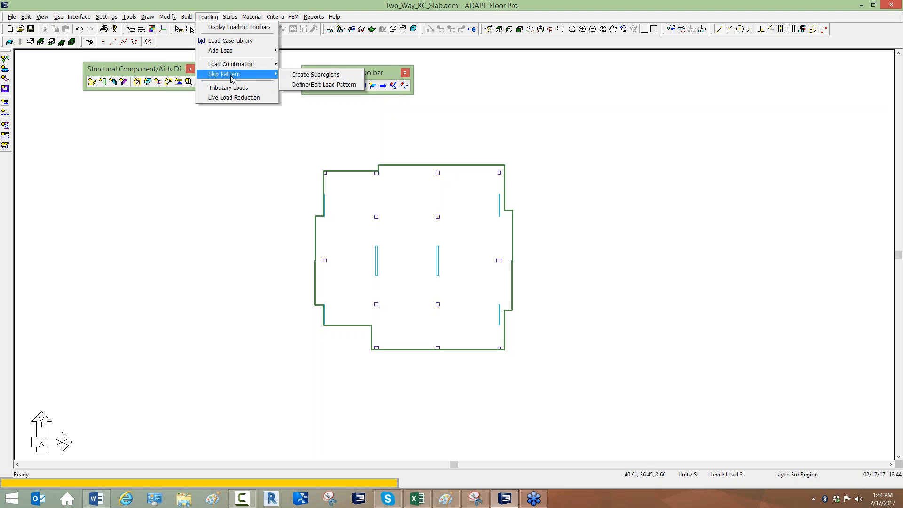
{"action": "left_click", "coordinate": [309, 77]}
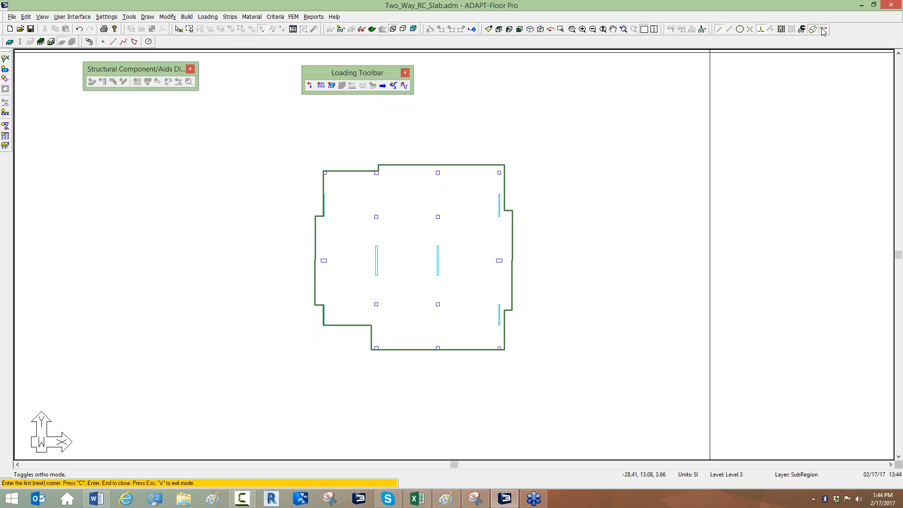
{"action": "left_click", "coordinate": [282, 217]}
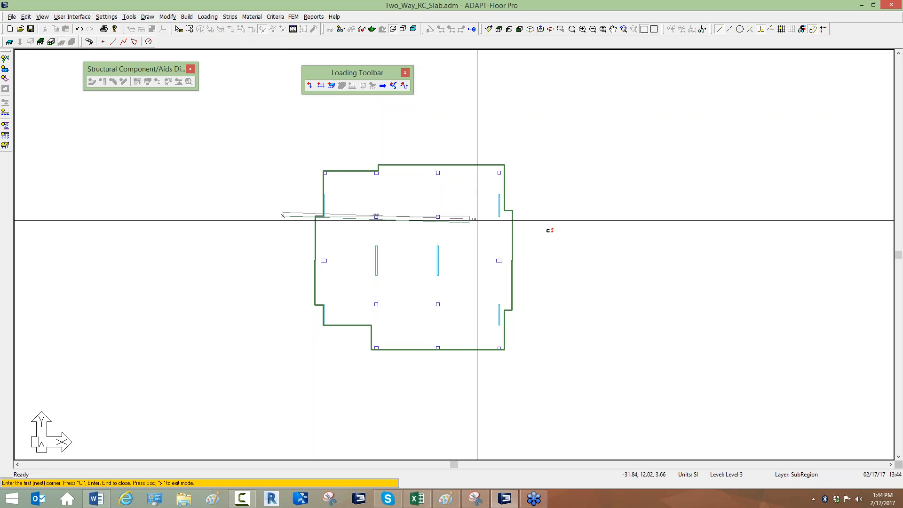
{"action": "left_click", "coordinate": [547, 216]}
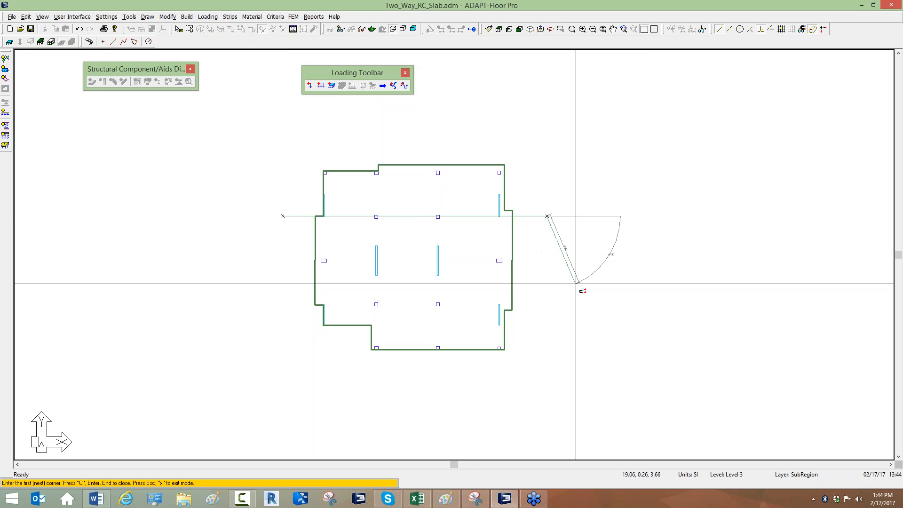
{"action": "key", "text": "c"}
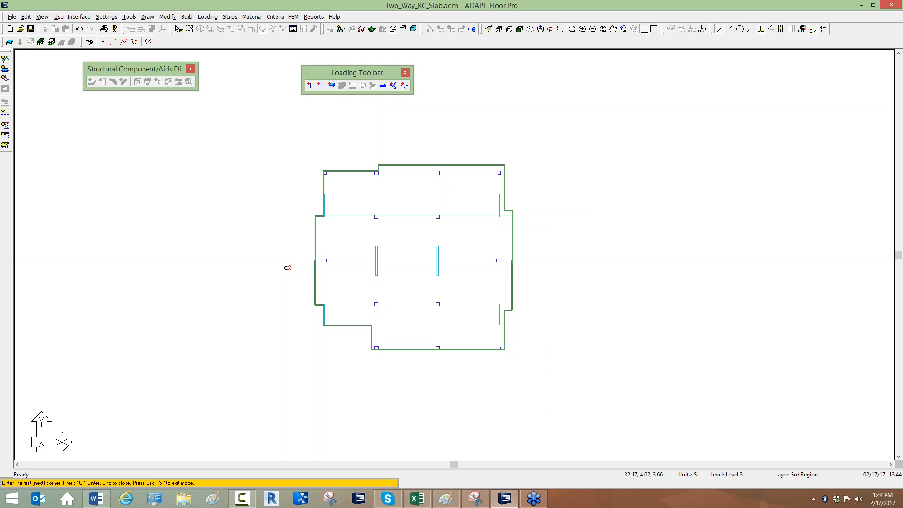
{"action": "left_click", "coordinate": [281, 261]}
{"action": "left_click", "coordinate": [574, 262]}
{"action": "key", "text": "c"}
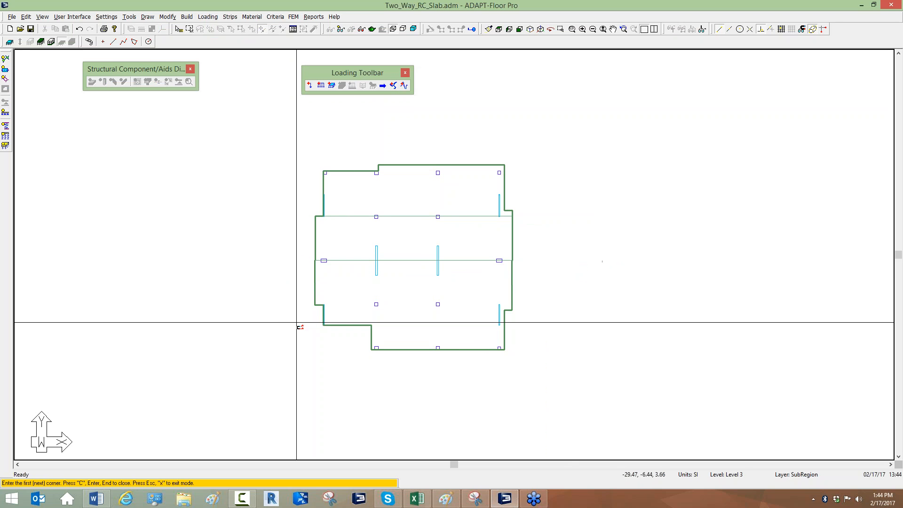
{"action": "left_click", "coordinate": [265, 307]}
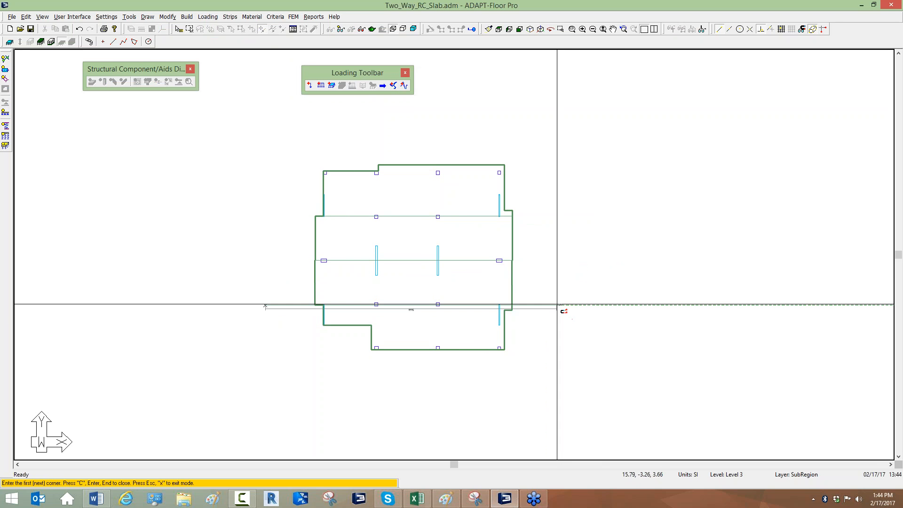
Split the slab into further skip-pattern subregions along two vertical lines through the right and left interior column and wall lines.
{"action": "left_click", "coordinate": [437, 137]}
{"action": "key", "text": "c"}
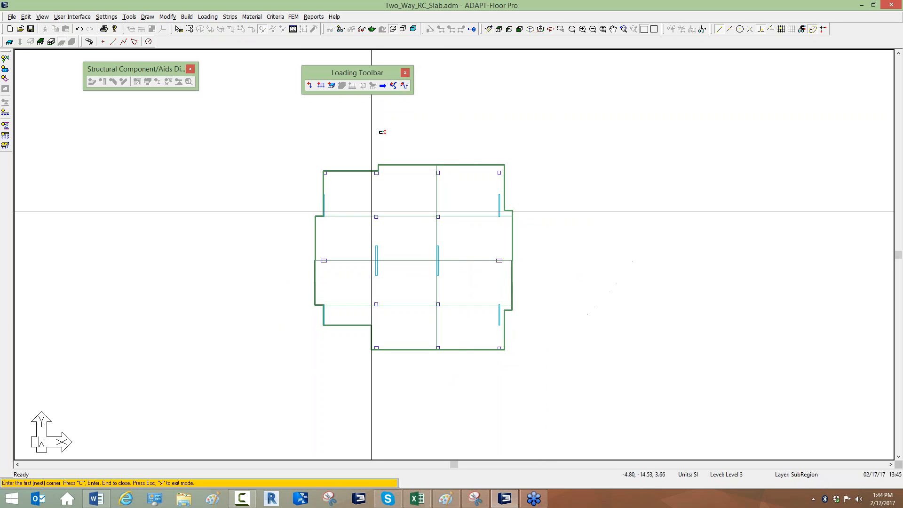
{"action": "left_click", "coordinate": [376, 128]}
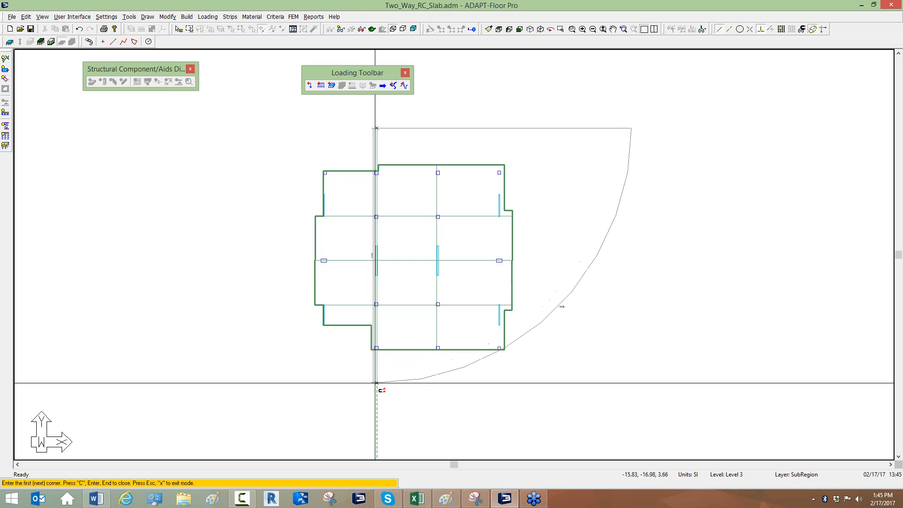
{"action": "right_click", "coordinate": [278, 121]}
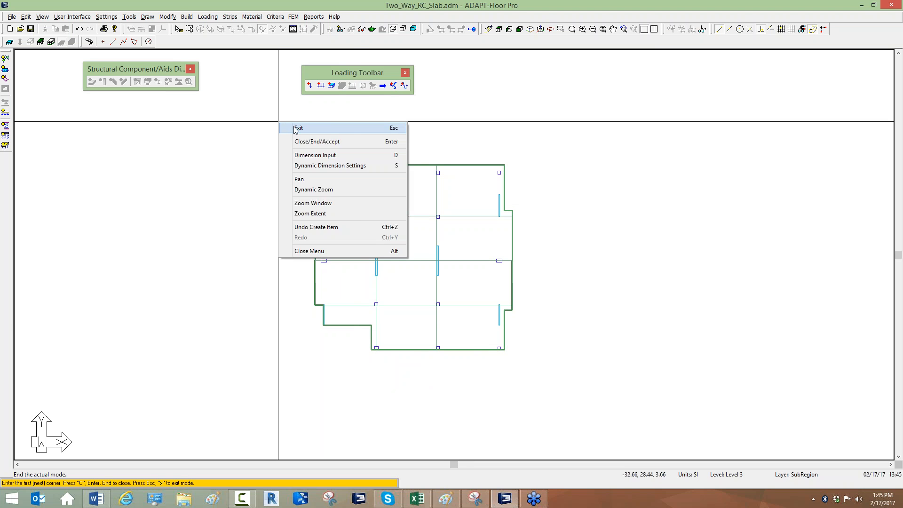
{"action": "left_click", "coordinate": [298, 127]}
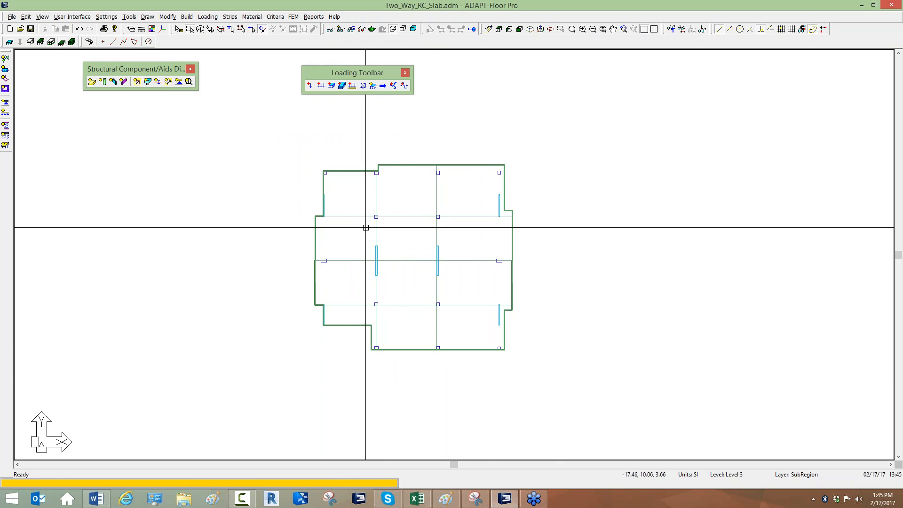
Open the skip load pattern definition for the Live load case and enable load reduction.
{"action": "left_click", "coordinate": [209, 18]}
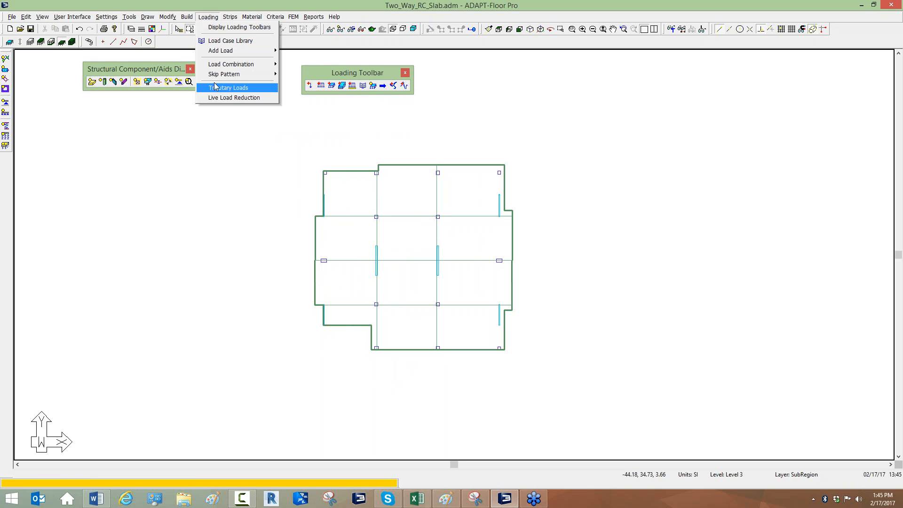
{"action": "mouse_move", "coordinate": [230, 74]}
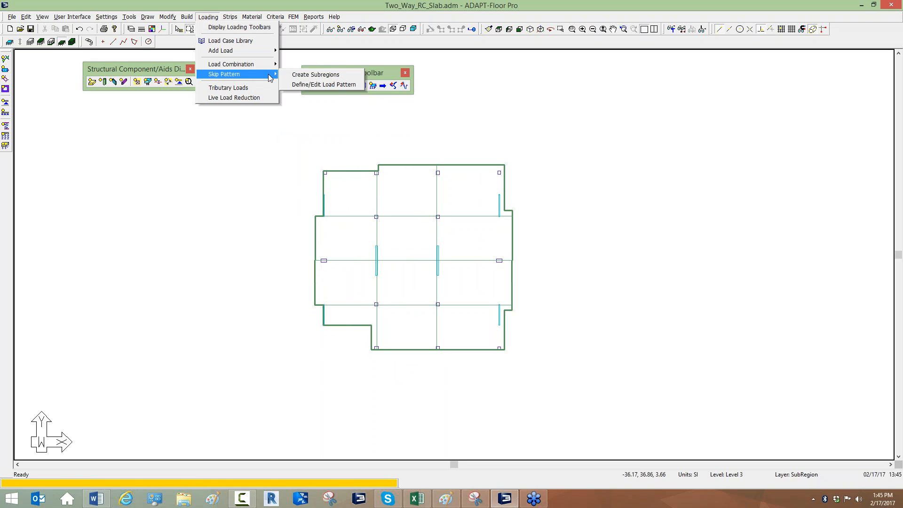
{"action": "left_click", "coordinate": [311, 86]}
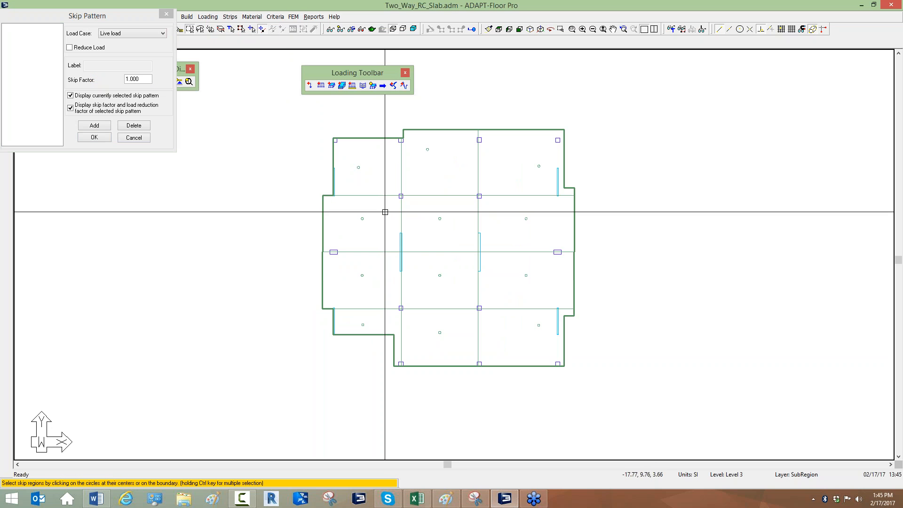
{"action": "scroll", "coordinate": [350, 167], "scroll_direction": "up", "scroll_amount": 1}
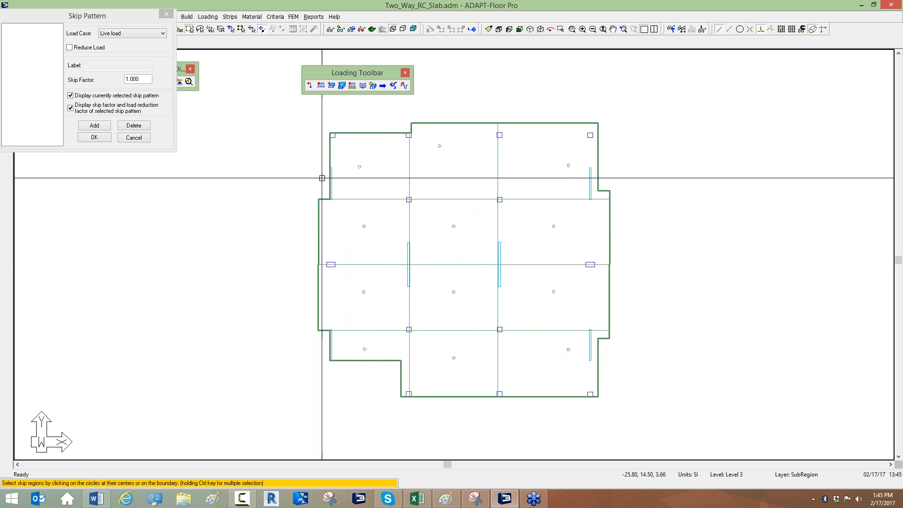
{"action": "scroll", "coordinate": [390, 205], "scroll_direction": "down", "scroll_amount": 1}
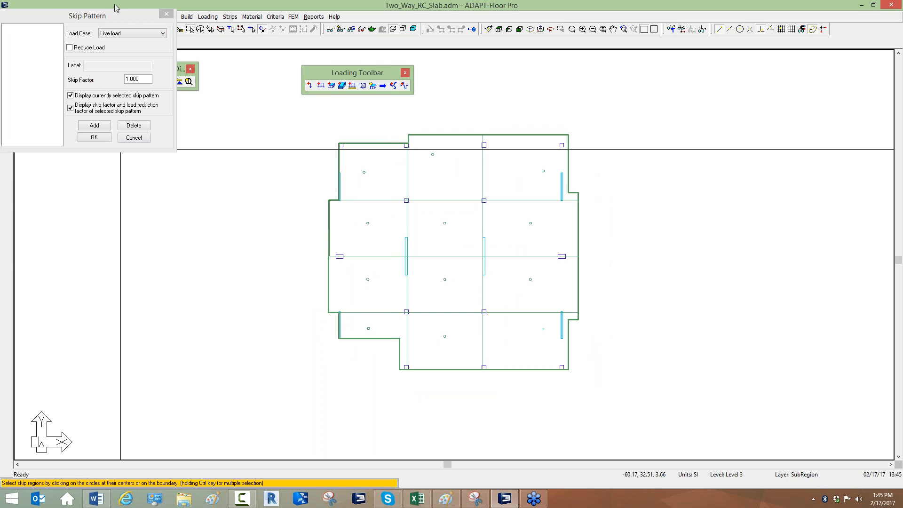
{"action": "left_click", "coordinate": [137, 23]}
{"action": "left_click_drag", "start_coordinate": [138, 24], "coordinate": [182, 62]}
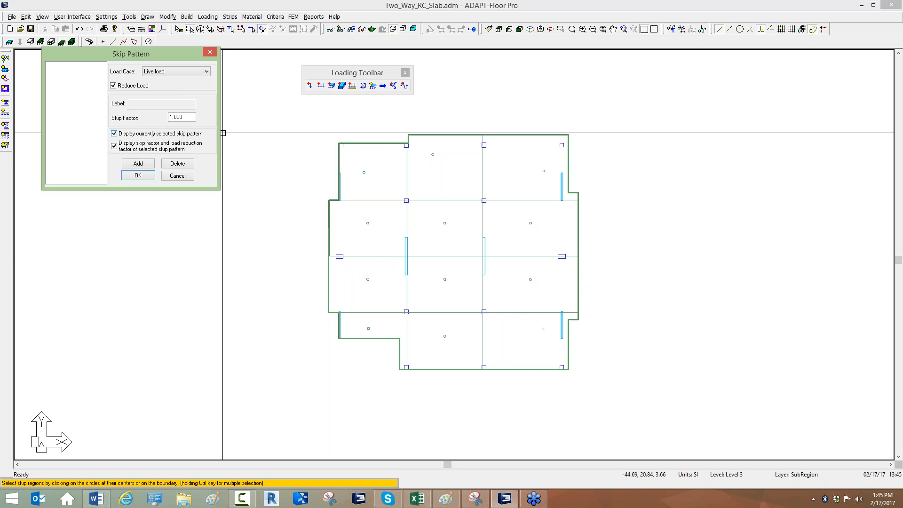
Add a live load skip pattern covering all twelve slab subregions with a skip factor of 1.000.
{"action": "left_click_drag", "start_coordinate": [534, 339], "coordinate": [511, 188]}
{"action": "left_click_drag", "start_coordinate": [439, 323], "coordinate": [419, 190]}
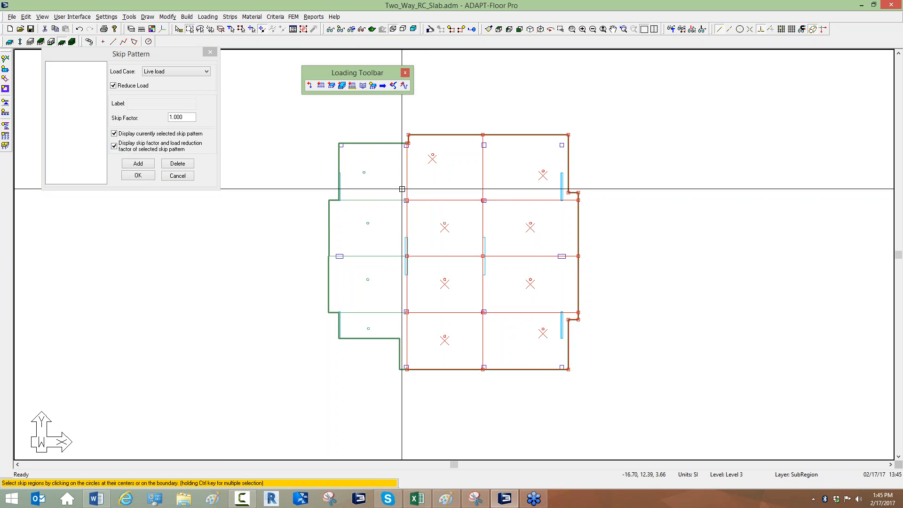
{"action": "left_click_drag", "start_coordinate": [381, 322], "coordinate": [374, 181], "text": "ctrl"}
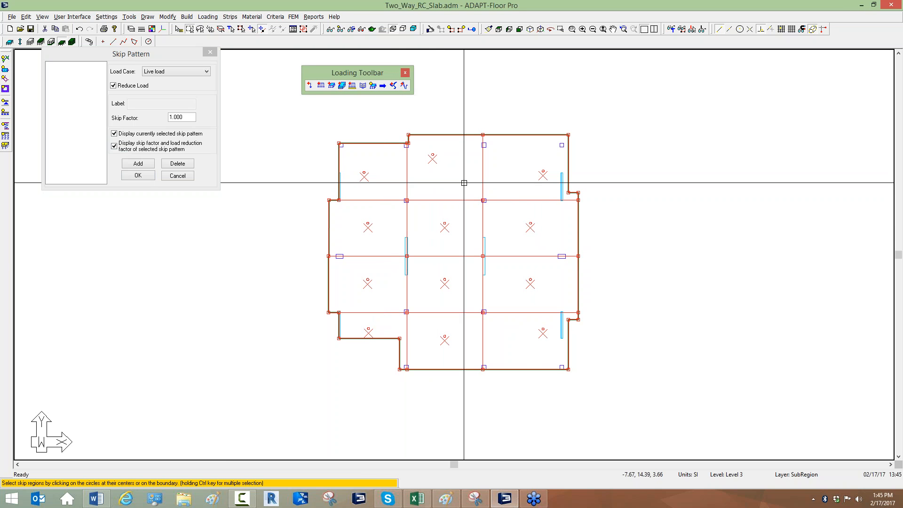
{"action": "left_click", "coordinate": [138, 163]}
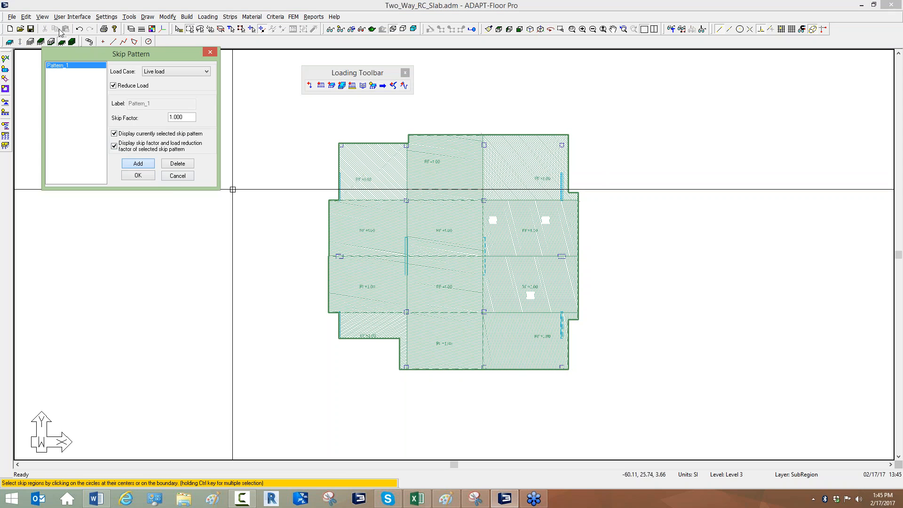
Add a second skip pattern loading the three subregions of the first row and of the third row from the top.
{"action": "left_click", "coordinate": [432, 163], "text": "ctrl"}
{"action": "left_click", "coordinate": [363, 179], "text": "ctrl"}
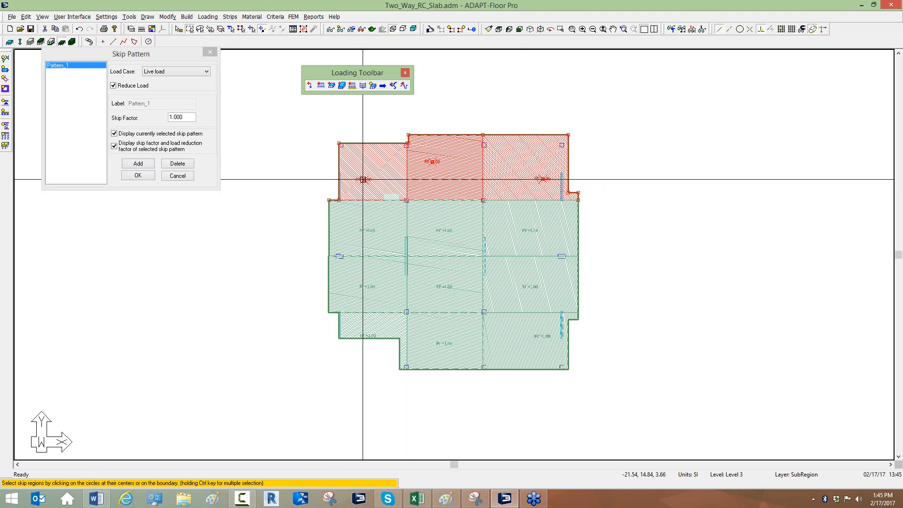
{"action": "left_click", "coordinate": [367, 285], "text": "ctrl"}
{"action": "left_click", "coordinate": [443, 285], "text": "ctrl"}
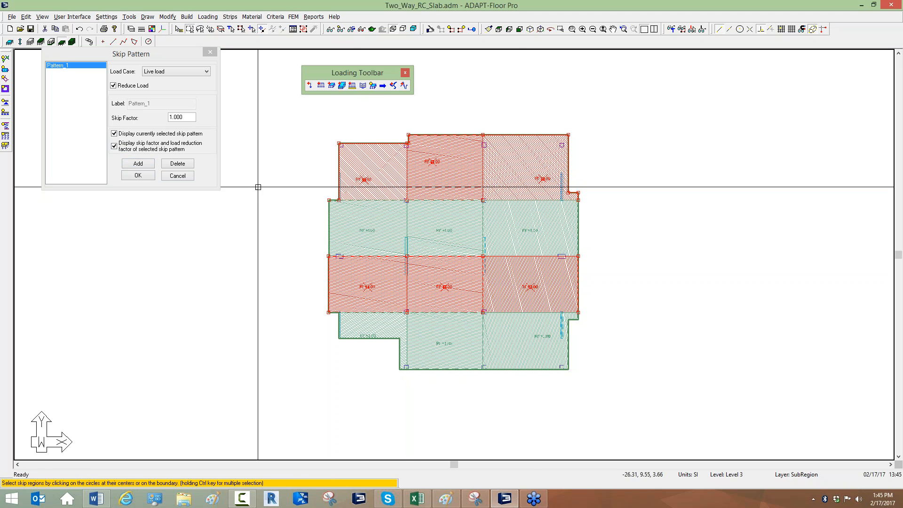
{"action": "left_click", "coordinate": [138, 163]}
Add a third skip pattern loading all subregions of the second and fourth rows from the top.
{"action": "left_click_drag", "start_coordinate": [510, 221], "coordinate": [395, 214]}
{"action": "left_click_drag", "start_coordinate": [514, 334], "coordinate": [400, 330], "text": "ctrl"}
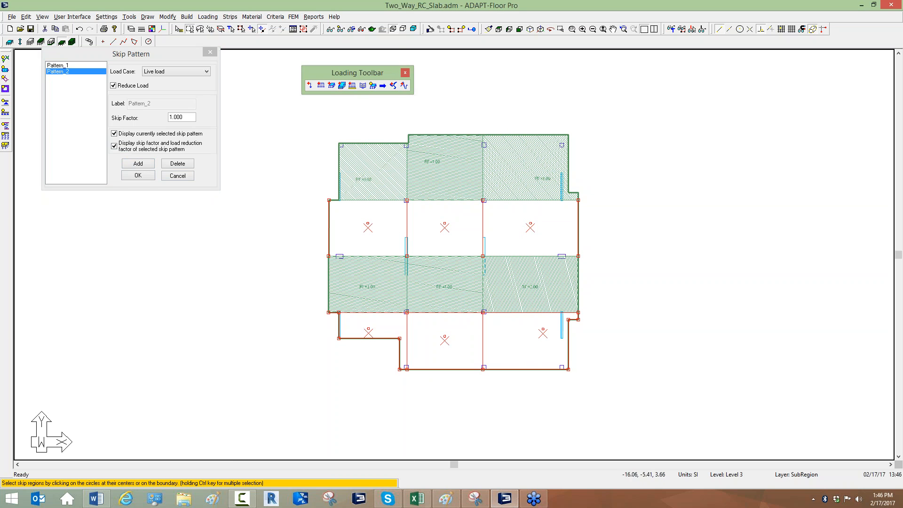
{"action": "left_click", "coordinate": [138, 163]}
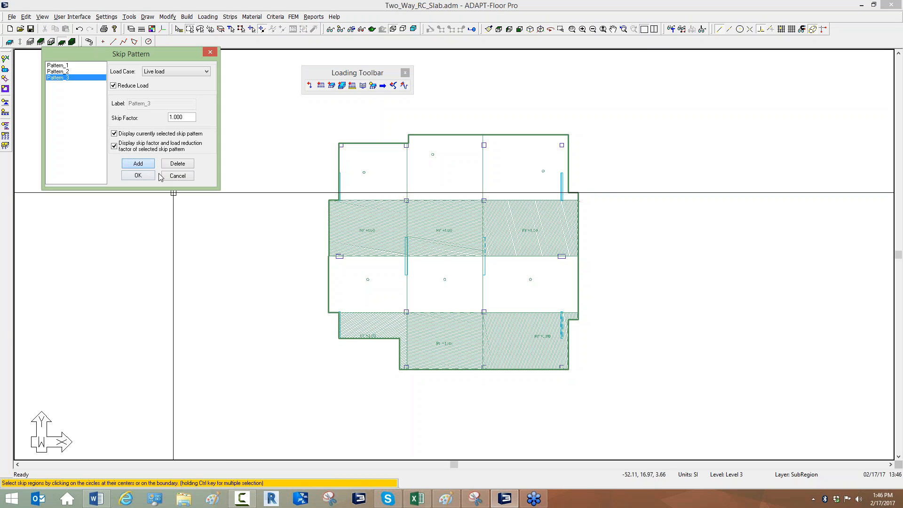
Add one skip pattern loading the left and right vertical bays and another loading only the middle vertical bay.
{"action": "left_click", "coordinate": [372, 326]}
{"action": "left_click_drag", "start_coordinate": [379, 280], "coordinate": [379, 165], "text": "ctrl"}
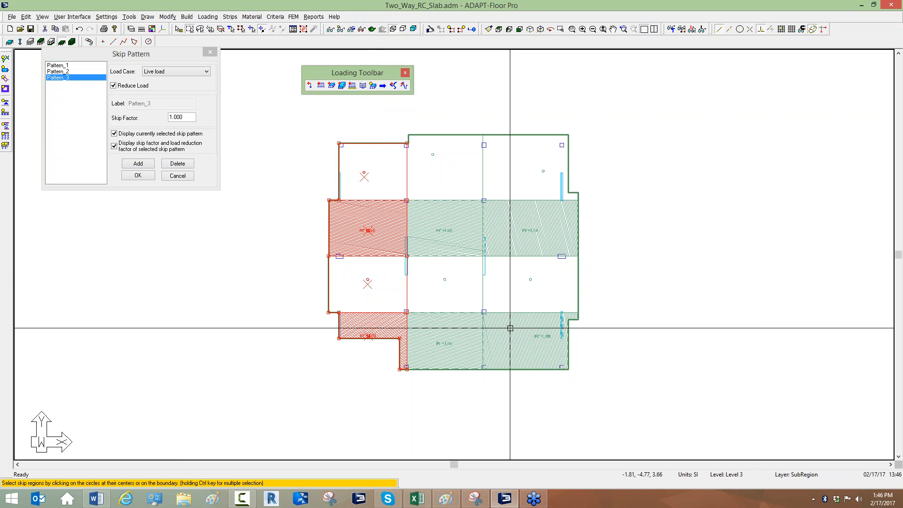
{"action": "left_click_drag", "start_coordinate": [510, 329], "coordinate": [513, 165], "text": "ctrl"}
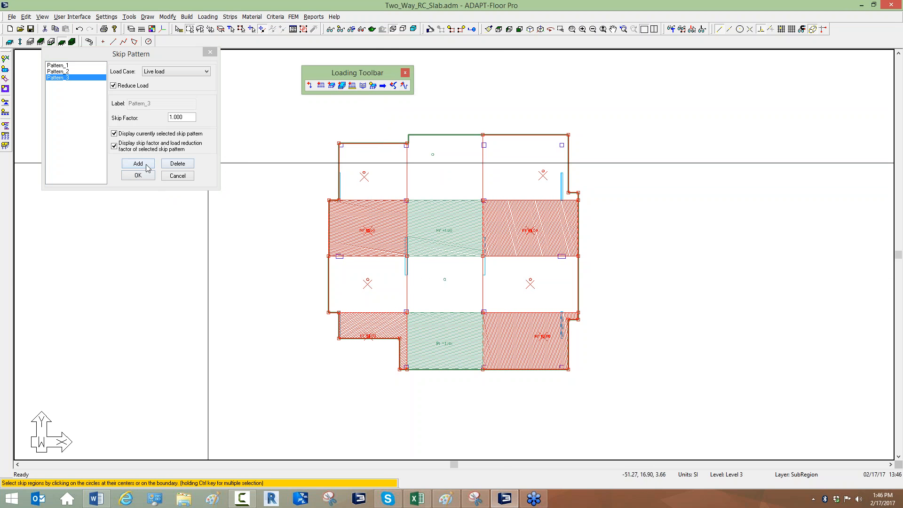
{"action": "left_click", "coordinate": [146, 165]}
{"action": "left_click_drag", "start_coordinate": [459, 320], "coordinate": [434, 177]}
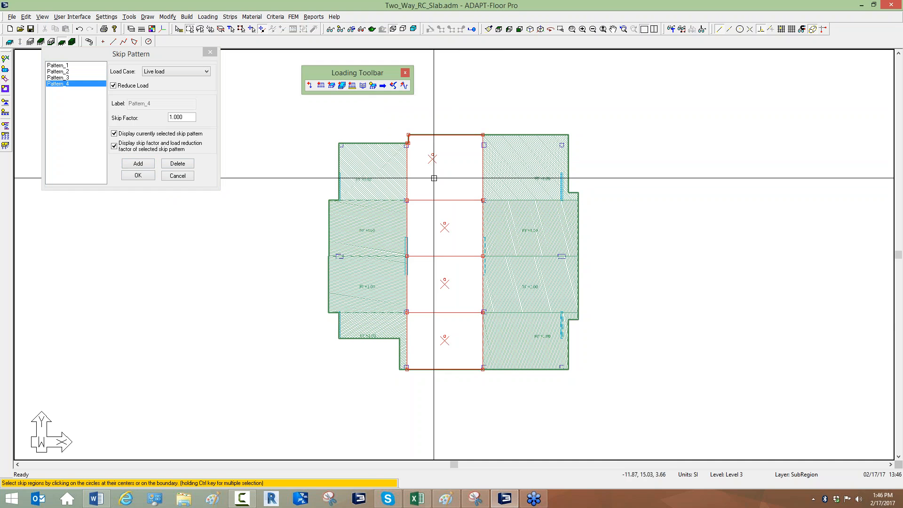
{"action": "left_click", "coordinate": [147, 164]}
Add a checkerboard skip pattern with the outer subregions of rows one and three and the middle subregions of rows two and four.
{"action": "left_click", "coordinate": [354, 173]}
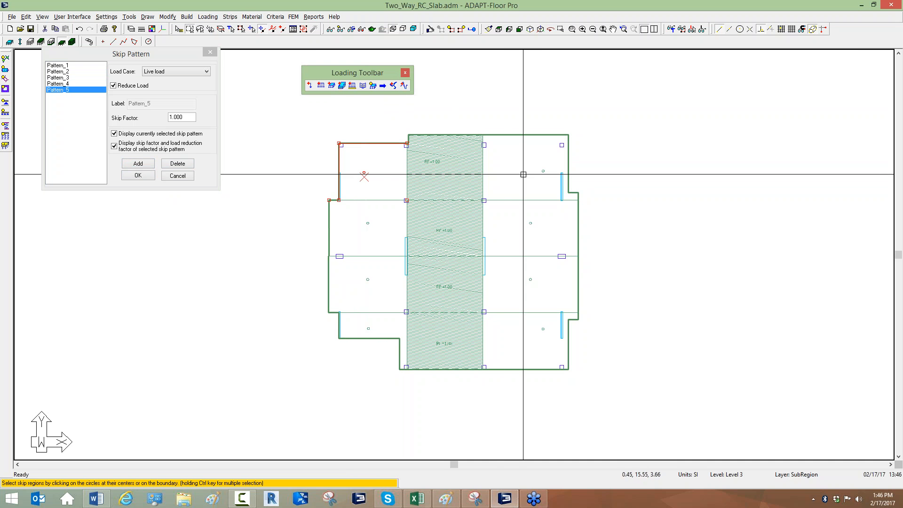
{"action": "left_click", "coordinate": [544, 172], "text": "ctrl"}
{"action": "left_click", "coordinate": [445, 231], "text": "ctrl"}
{"action": "left_click", "coordinate": [408, 272], "text": "ctrl"}
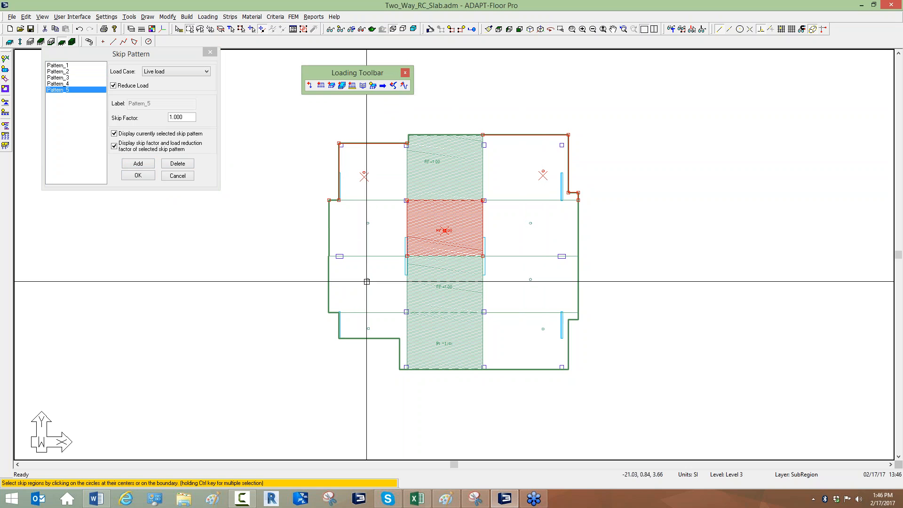
{"action": "left_click", "coordinate": [530, 282], "text": "ctrl"}
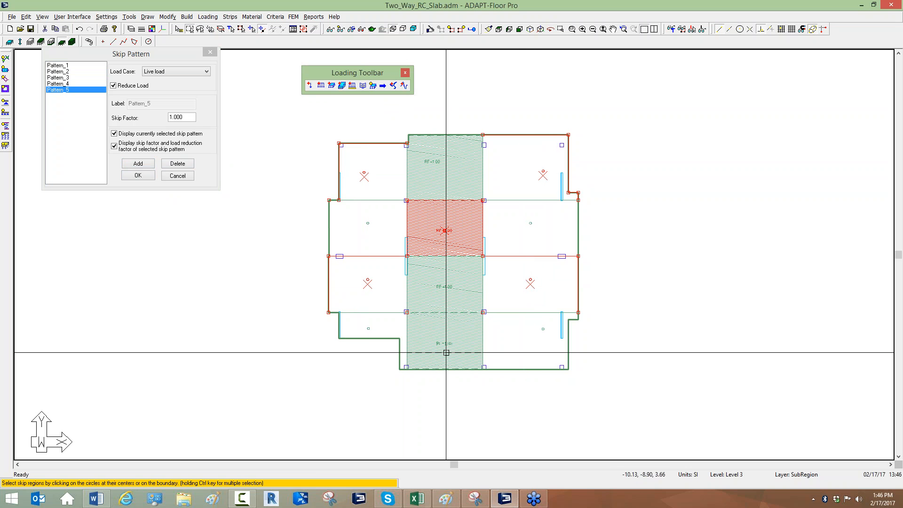
{"action": "left_click", "coordinate": [445, 343], "text": "ctrl"}
{"action": "left_click", "coordinate": [148, 167]}
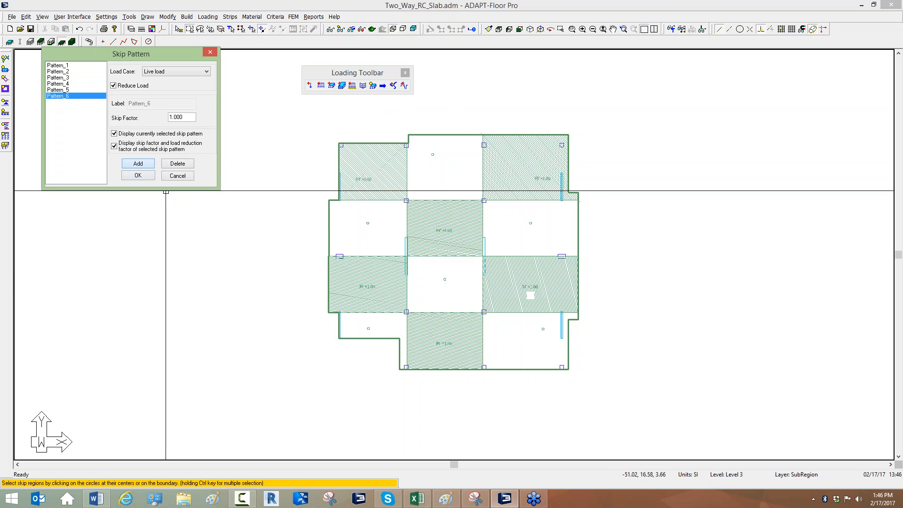
Review skip patterns 2 through 6 one after another and accept the pattern definitions.
{"action": "left_click", "coordinate": [59, 72]}
{"action": "left_click", "coordinate": [60, 77]}
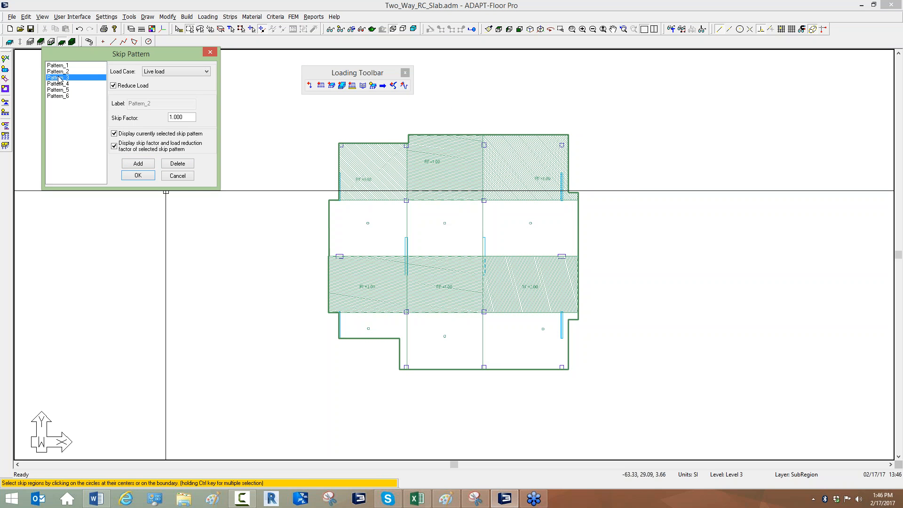
{"action": "left_click", "coordinate": [60, 84]}
{"action": "left_click", "coordinate": [60, 90]}
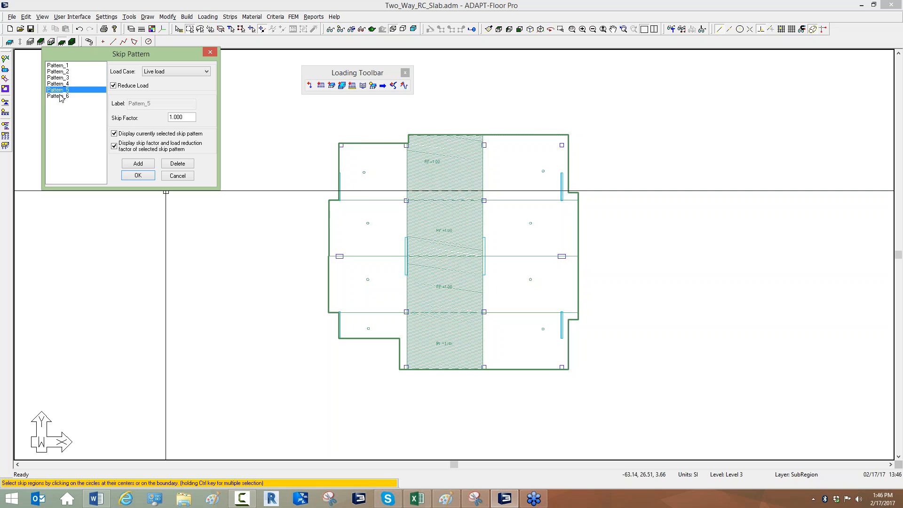
{"action": "left_click", "coordinate": [60, 96]}
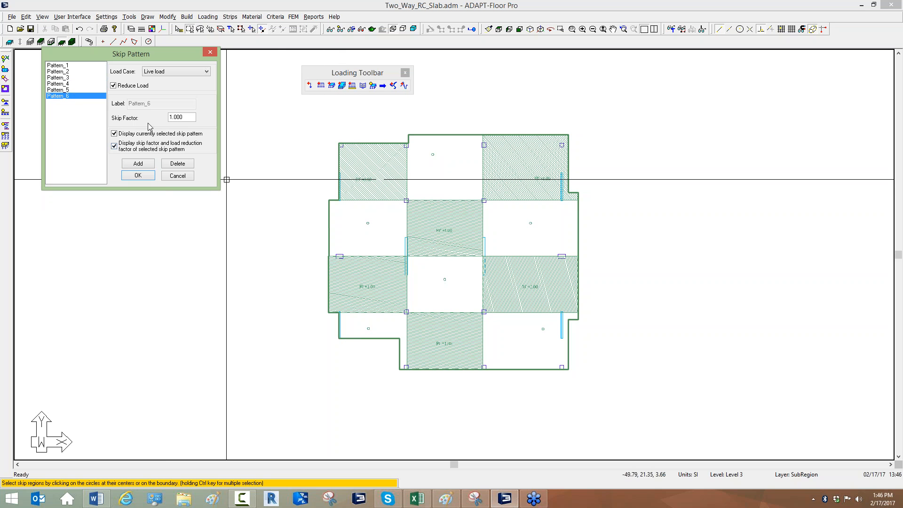
{"action": "left_click", "coordinate": [134, 163]}
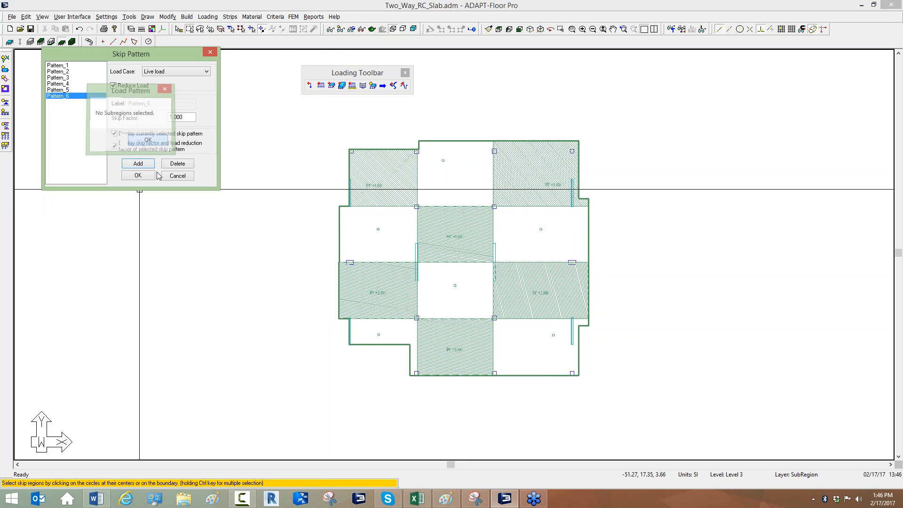
{"action": "left_click", "coordinate": [147, 140]}
{"action": "left_click", "coordinate": [137, 176]}
Examine the live load reduction factors on the plan, display Pattern_2 in the skip pattern definition, and close it without edits.
{"action": "scroll", "coordinate": [412, 201], "scroll_direction": "up", "scroll_amount": 5}
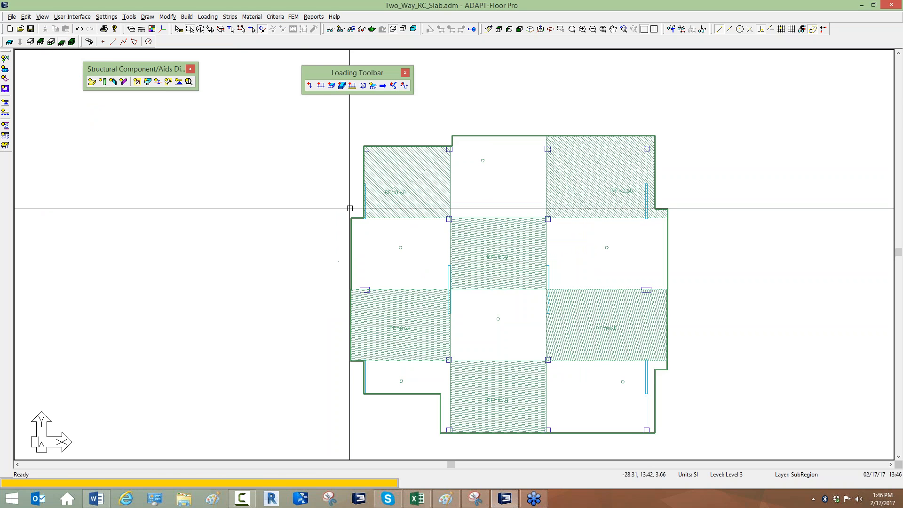
{"action": "scroll", "coordinate": [413, 201], "scroll_direction": "down", "scroll_amount": 4}
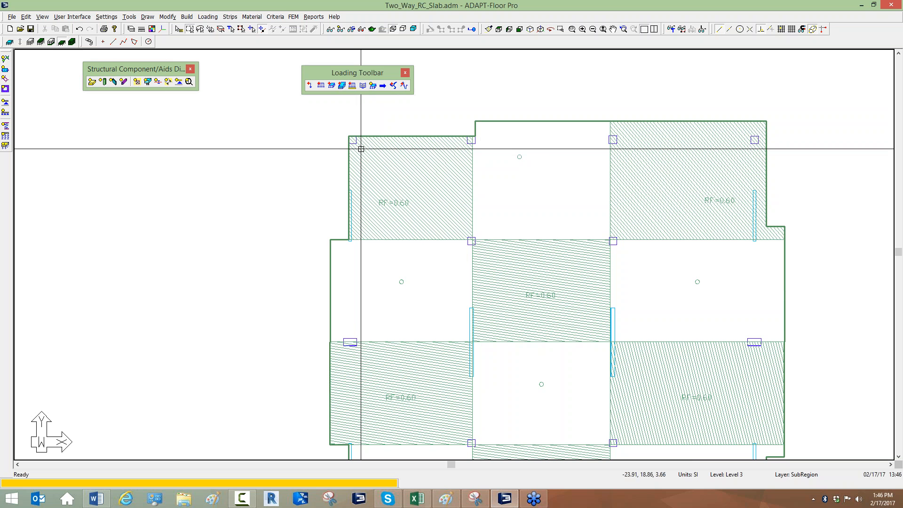
{"action": "scroll", "coordinate": [360, 150], "scroll_direction": "down", "scroll_amount": 1}
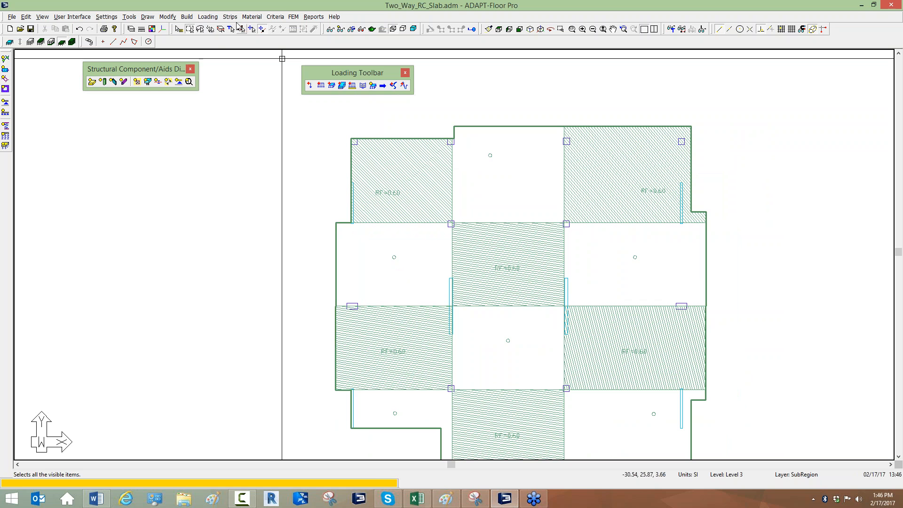
{"action": "left_click", "coordinate": [204, 18]}
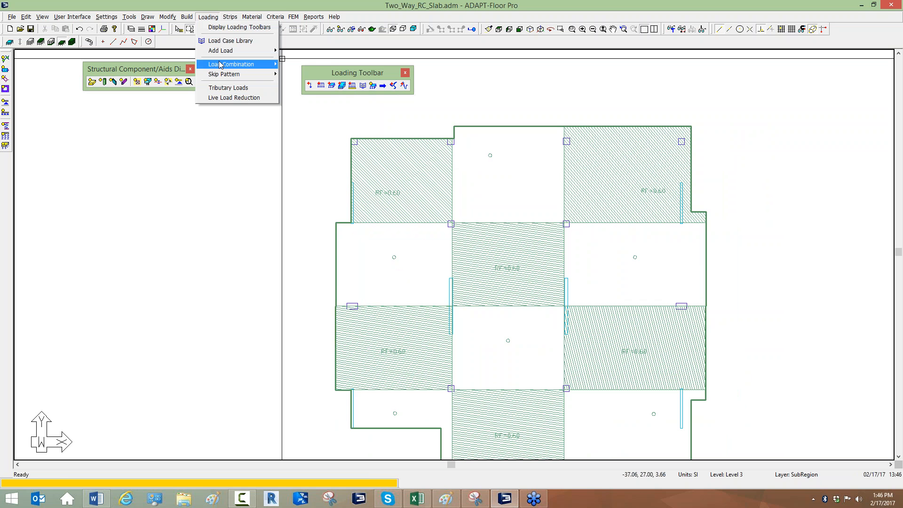
{"action": "mouse_move", "coordinate": [224, 74]}
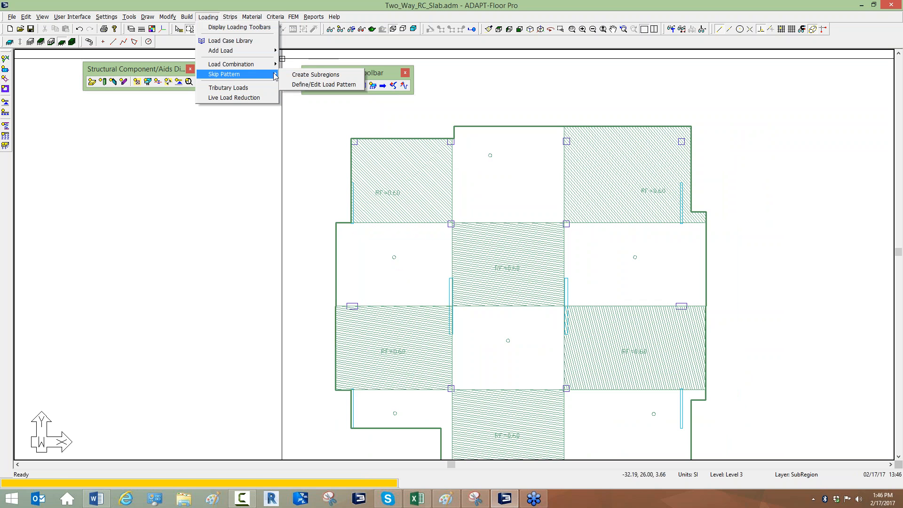
{"action": "left_click", "coordinate": [307, 84]}
{"action": "left_click", "coordinate": [19, 34]}
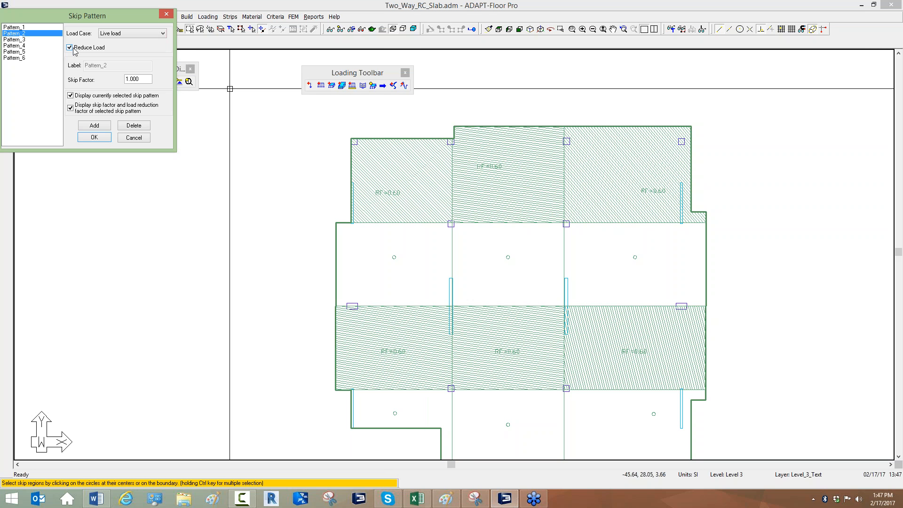
{"action": "left_click", "coordinate": [127, 137]}
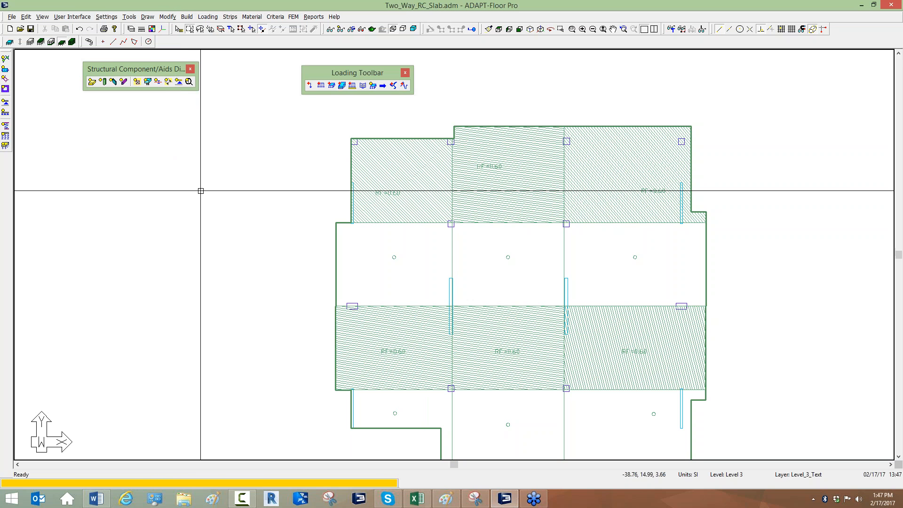
Examine the load combination table, widening the Skip_Live load_Max column and checking the pattern load columns, and accept it without edits.
{"action": "scroll", "coordinate": [473, 170], "scroll_direction": "down", "scroll_amount": 5}
{"action": "scroll", "coordinate": [627, 186], "scroll_direction": "up", "scroll_amount": 1}
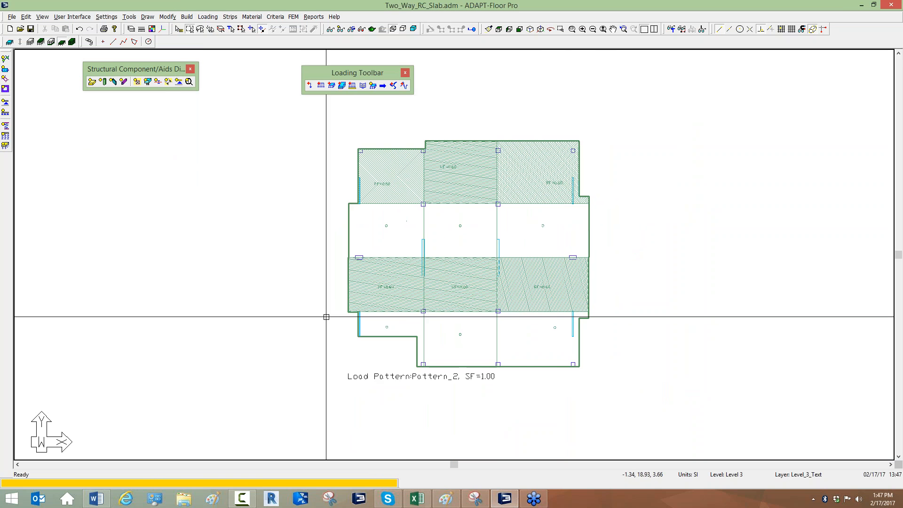
{"action": "scroll", "coordinate": [554, 210], "scroll_direction": "up", "scroll_amount": 1}
{"action": "scroll", "coordinate": [363, 258], "scroll_direction": "down", "scroll_amount": 2}
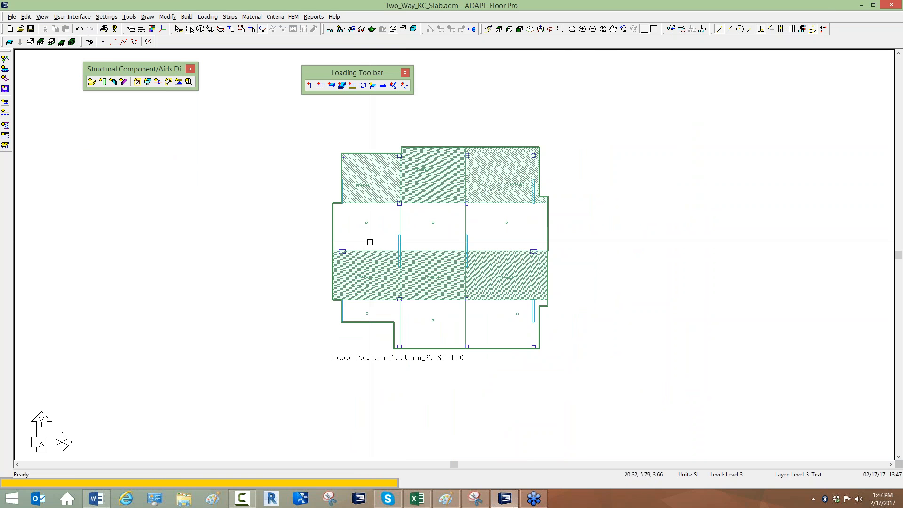
{"action": "left_click", "coordinate": [208, 17]}
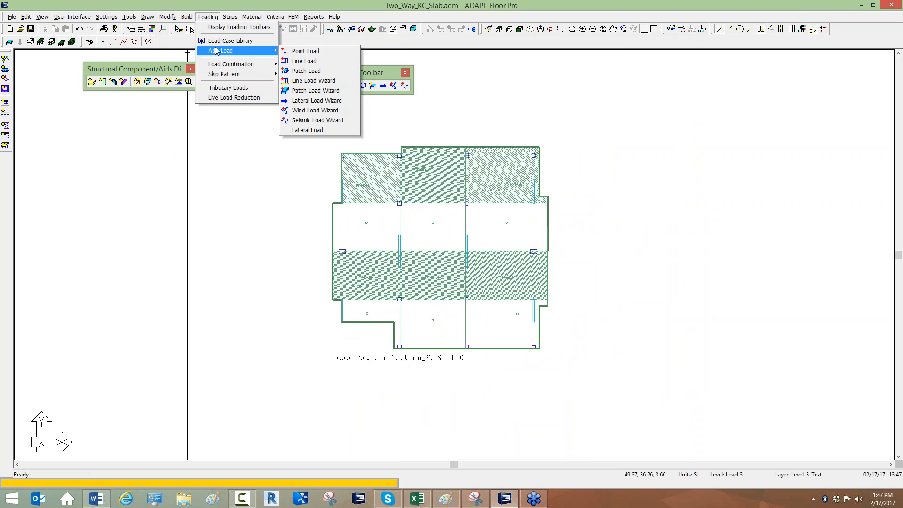
{"action": "mouse_move", "coordinate": [217, 51]}
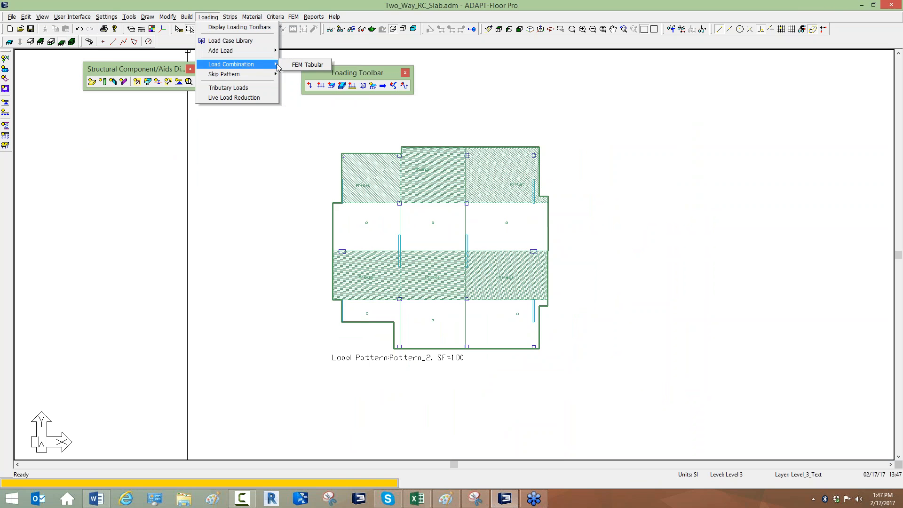
{"action": "left_click", "coordinate": [294, 67]}
{"action": "left_click_drag", "start_coordinate": [278, 168], "coordinate": [142, 122]}
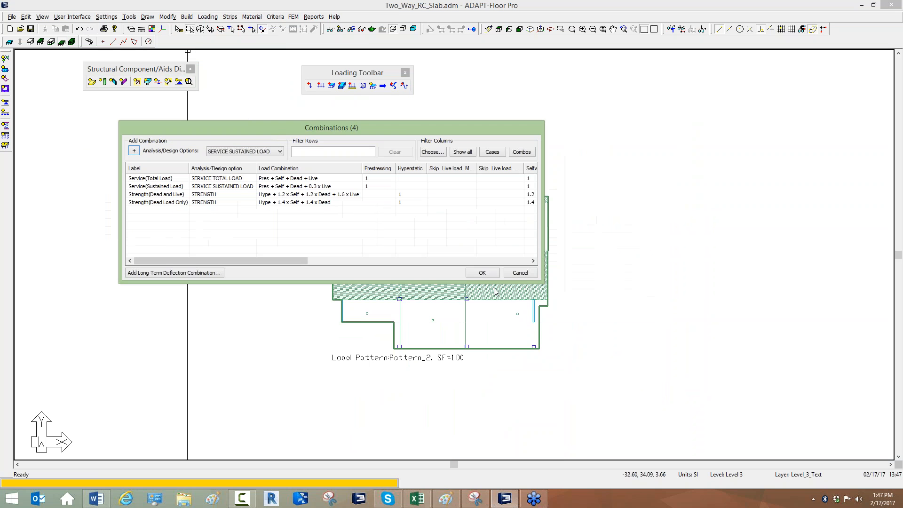
{"action": "left_click_drag", "start_coordinate": [543, 282], "coordinate": [829, 410]}
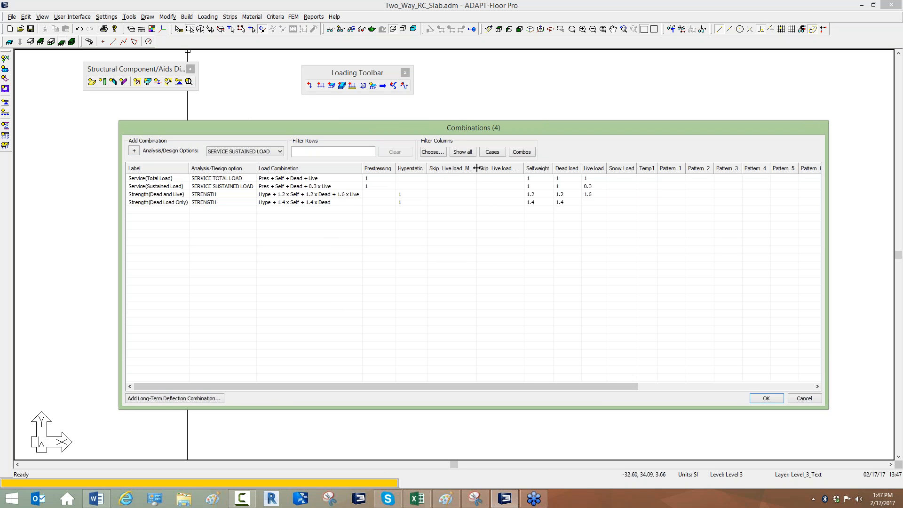
{"action": "left_click_drag", "start_coordinate": [476, 168], "coordinate": [541, 168]}
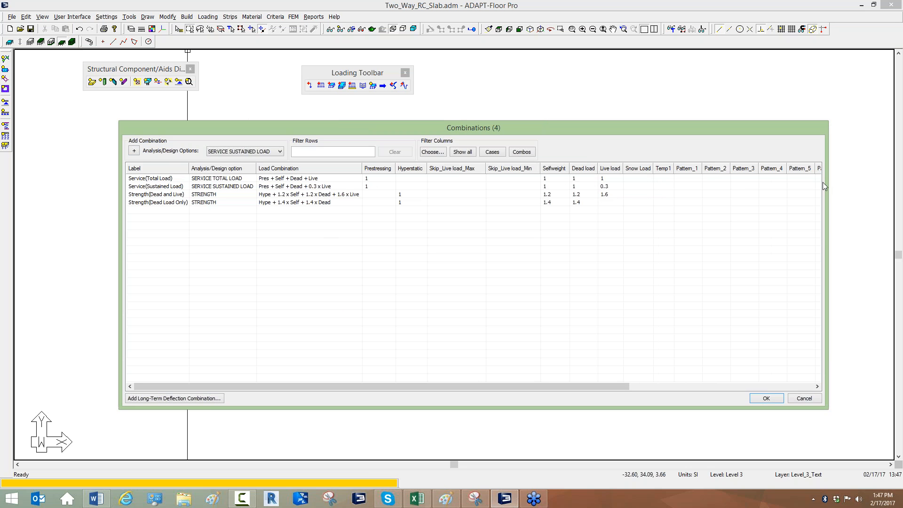
{"action": "left_click_drag", "start_coordinate": [584, 385], "coordinate": [696, 385]}
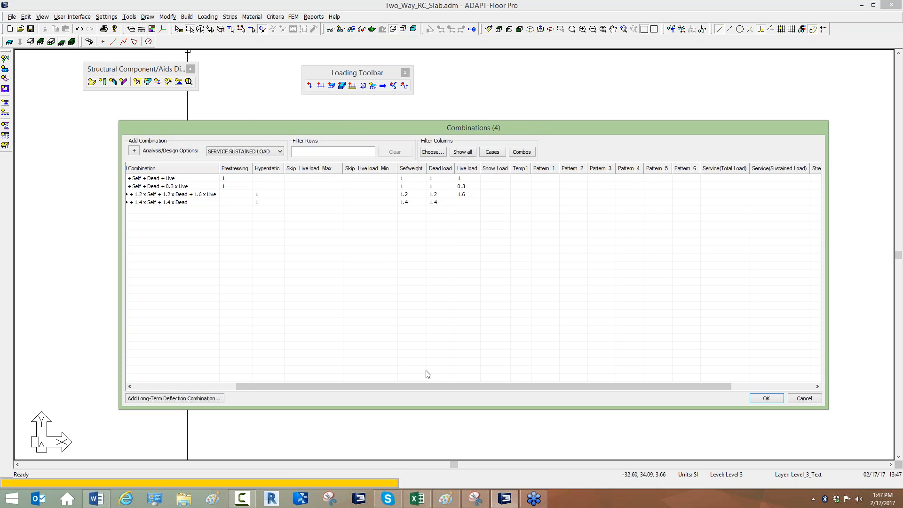
{"action": "left_click_drag", "start_coordinate": [424, 385], "coordinate": [322, 389]}
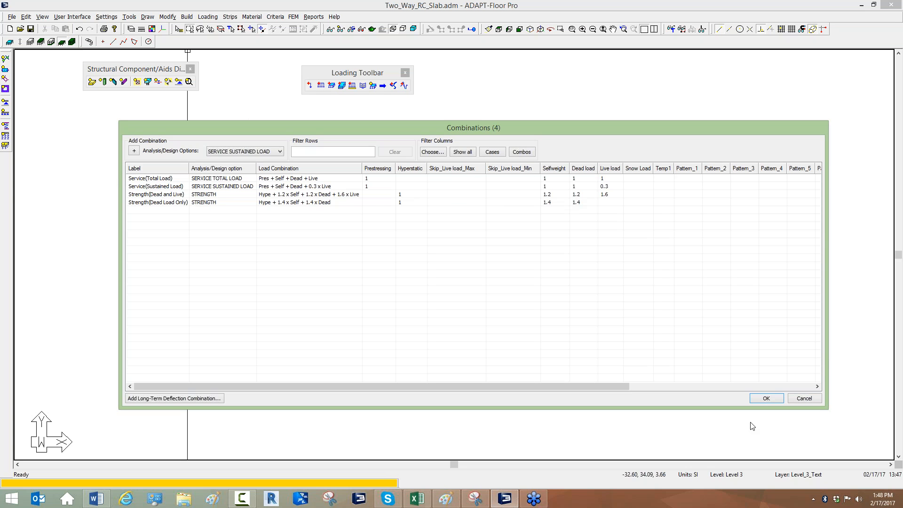
{"action": "left_click", "coordinate": [766, 398]}
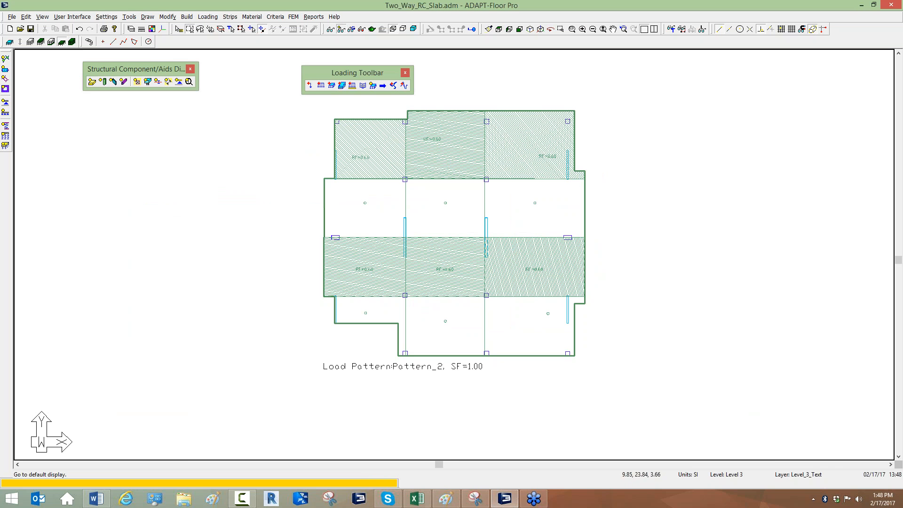
Return the Level 3 plan to the default display, without the skip pattern hatching.
{"action": "left_click", "coordinate": [349, 29]}
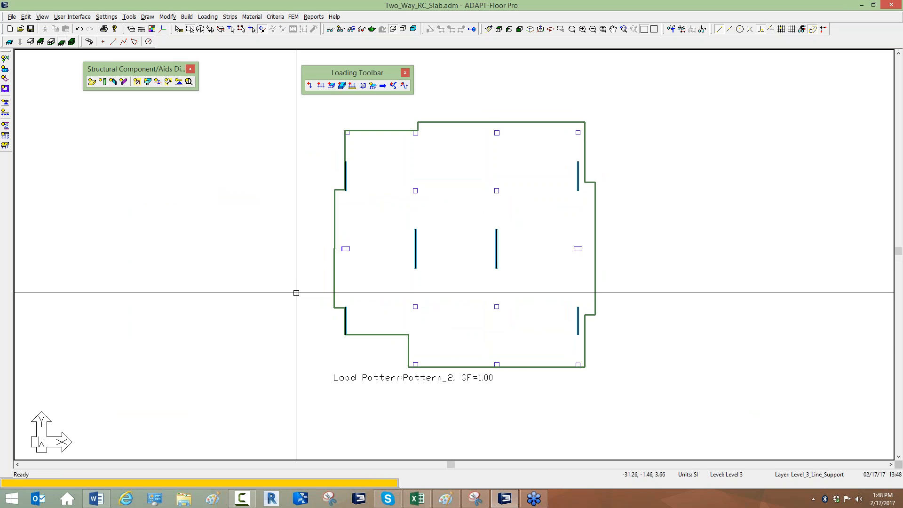
{"action": "scroll", "coordinate": [347, 339], "scroll_direction": "down", "scroll_amount": 1}
{"action": "scroll", "coordinate": [357, 324], "scroll_direction": "down", "scroll_amount": 1}
{"action": "scroll", "coordinate": [398, 181], "scroll_direction": "up", "scroll_amount": 2}
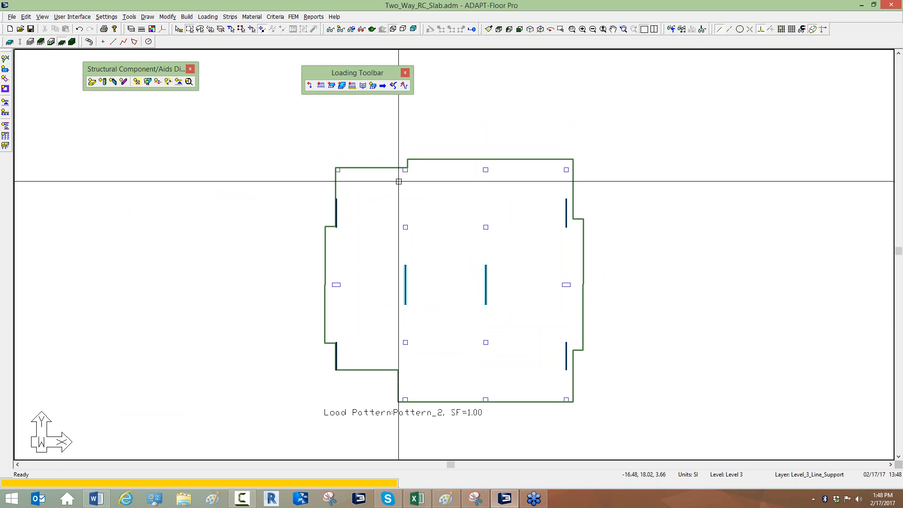
{"action": "scroll", "coordinate": [399, 181], "scroll_direction": "up", "scroll_amount": 1}
{"action": "scroll", "coordinate": [367, 218], "scroll_direction": "down", "scroll_amount": 1}
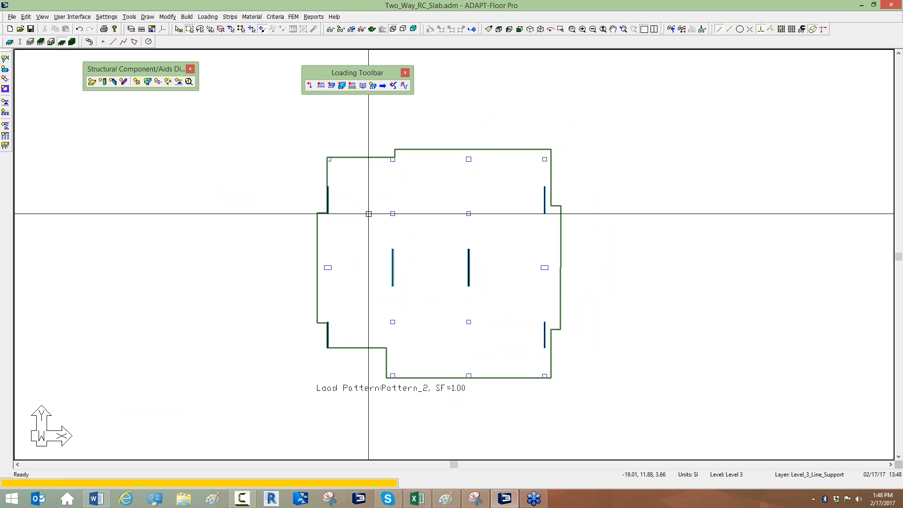
{"action": "scroll", "coordinate": [379, 185], "scroll_direction": "up", "scroll_amount": 1}
{"action": "scroll", "coordinate": [383, 188], "scroll_direction": "up", "scroll_amount": 1}
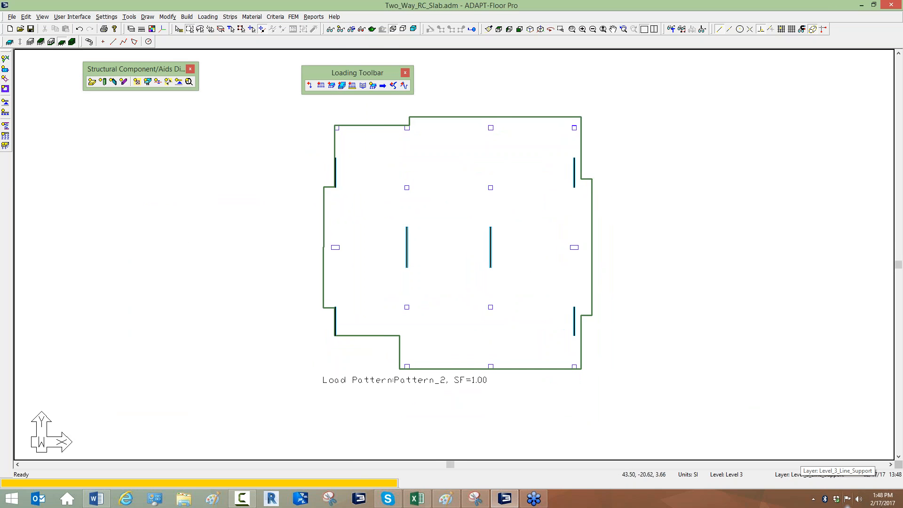
{"action": "middle_click_drag", "start_coordinate": [249, 131], "coordinate": [246, 140]}
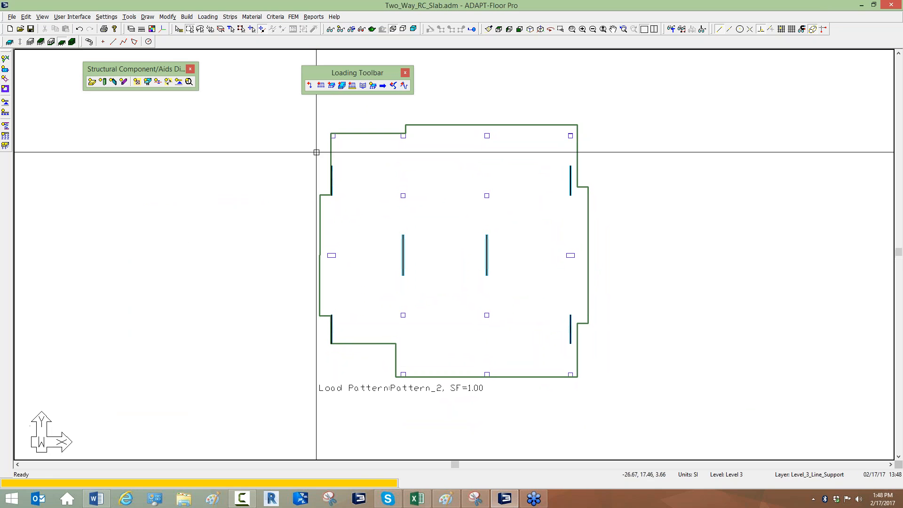
Check the tabular list of load combinations and close it without edits.
{"action": "left_click", "coordinate": [206, 18]}
{"action": "mouse_move", "coordinate": [254, 65]}
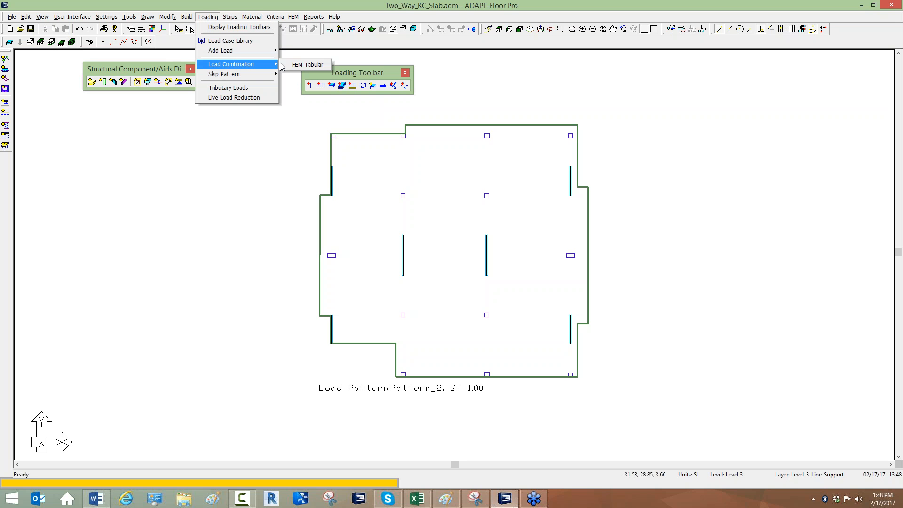
{"action": "left_click", "coordinate": [306, 64]}
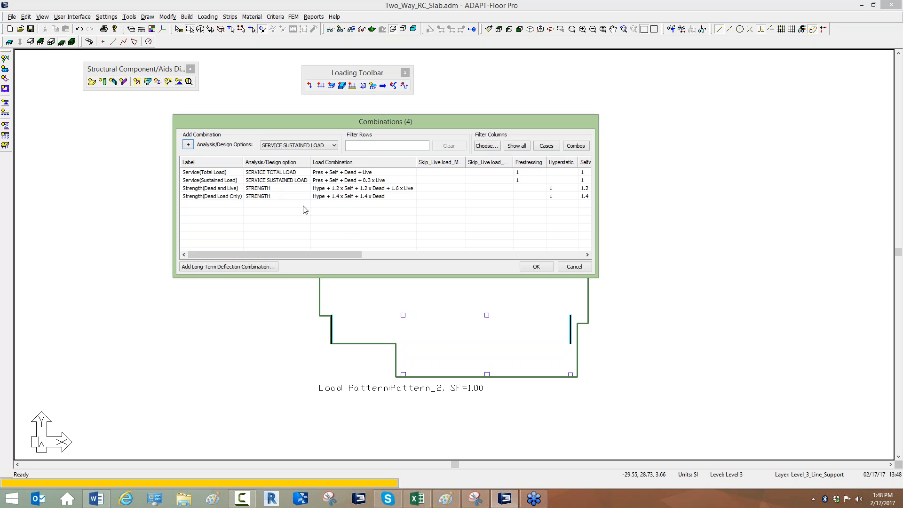
{"action": "left_click", "coordinate": [574, 267]}
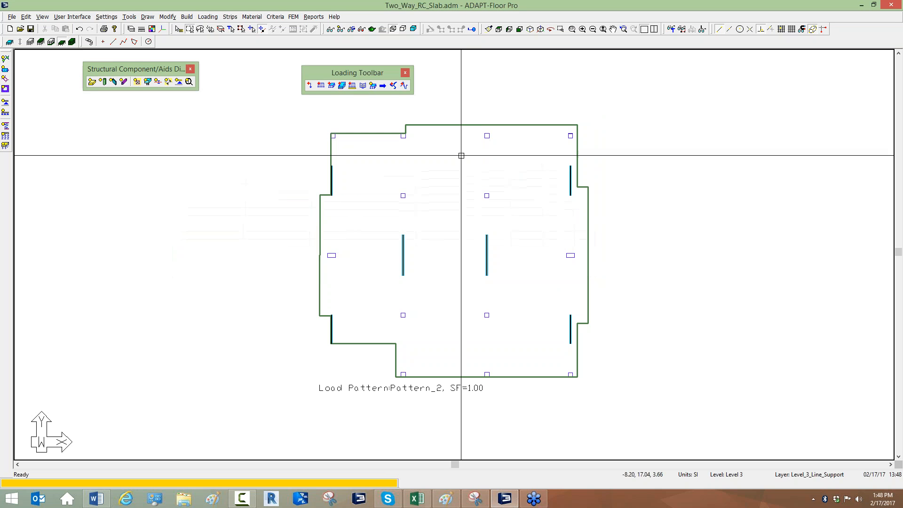
Add a combination usage named cracked_condition in the slab region's stiffness modifiers and close the slab properties.
{"action": "double_click", "coordinate": [465, 125]}
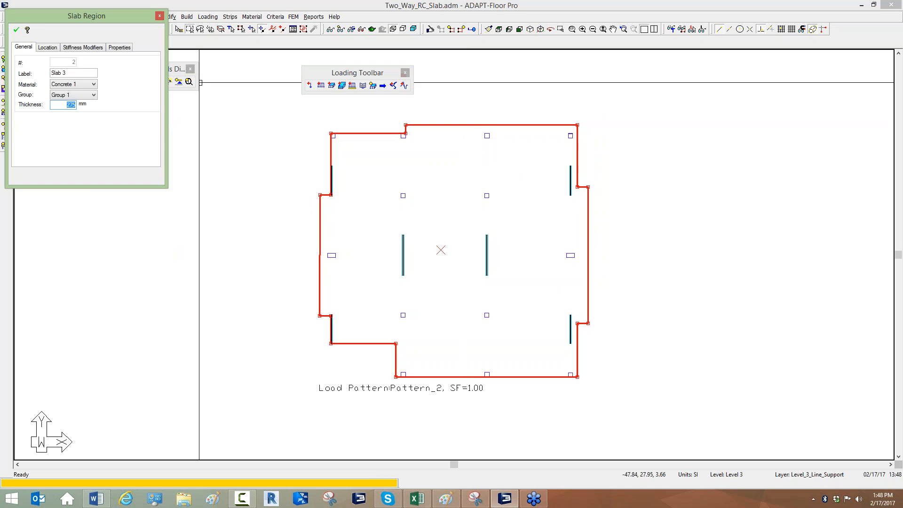
{"action": "left_click", "coordinate": [94, 49]}
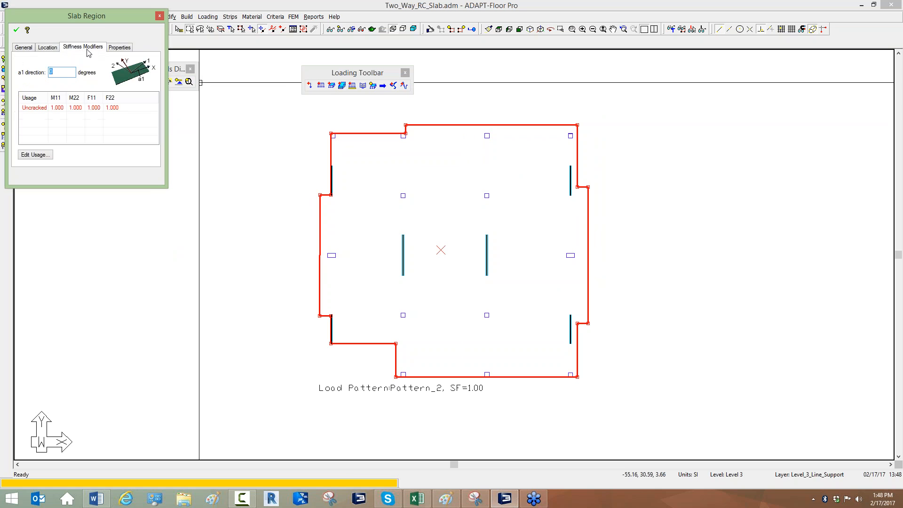
{"action": "left_click", "coordinate": [33, 155]}
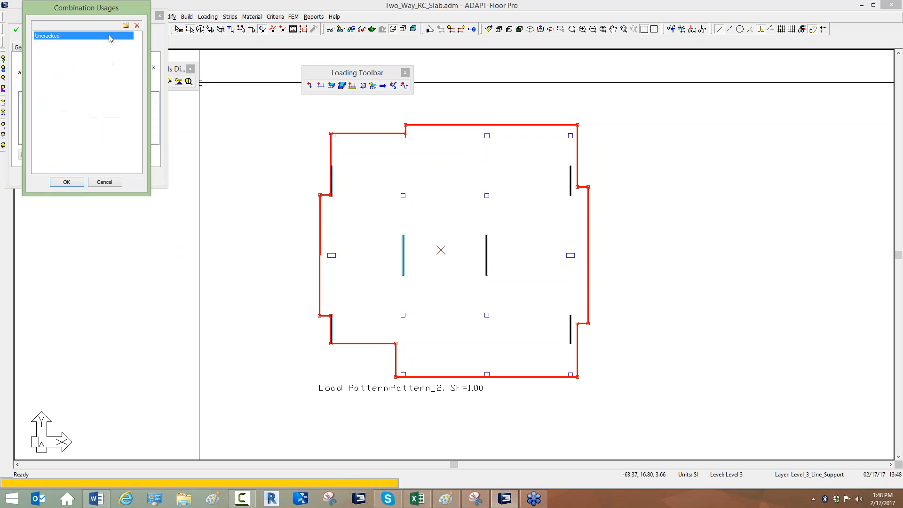
{"action": "left_click", "coordinate": [125, 25]}
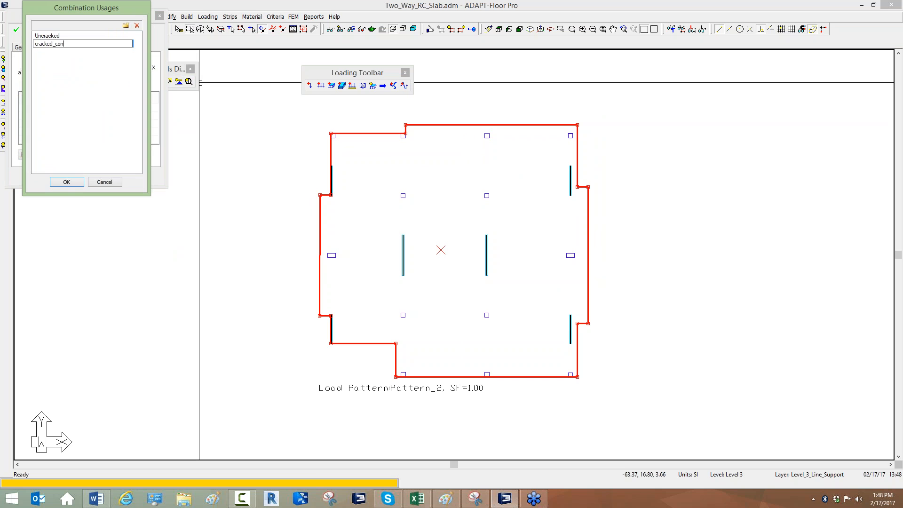
{"action": "left_click", "coordinate": [66, 182]}
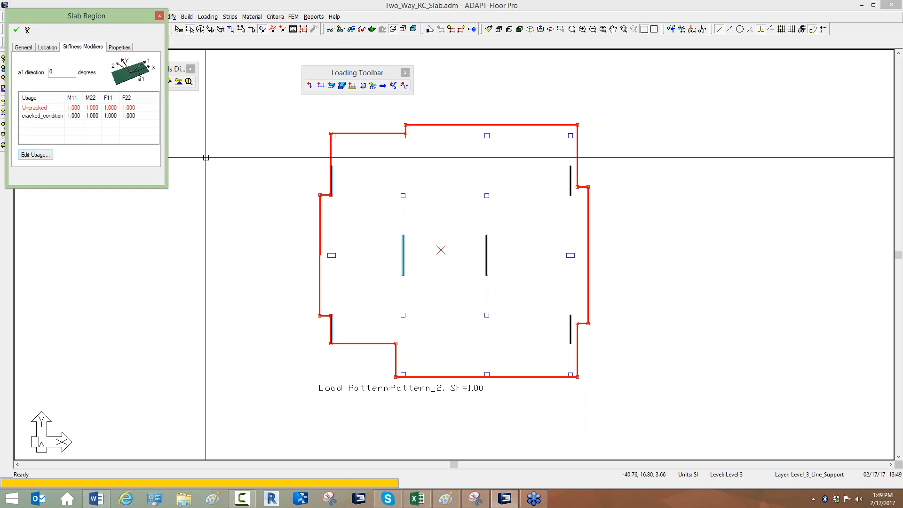
{"action": "left_click", "coordinate": [160, 15]}
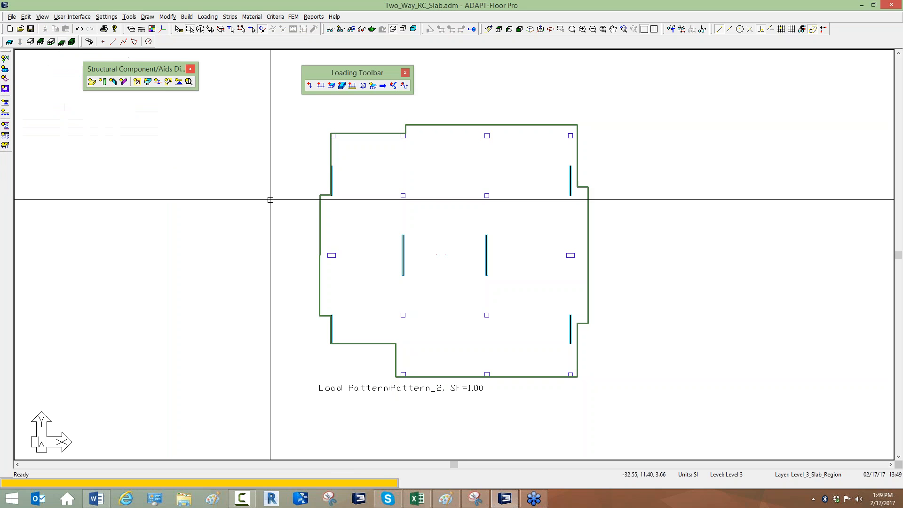
Open the tabular load combinations and enlarge the window to show more of the load case columns.
{"action": "scroll", "coordinate": [318, 206], "scroll_direction": "up", "scroll_amount": 3}
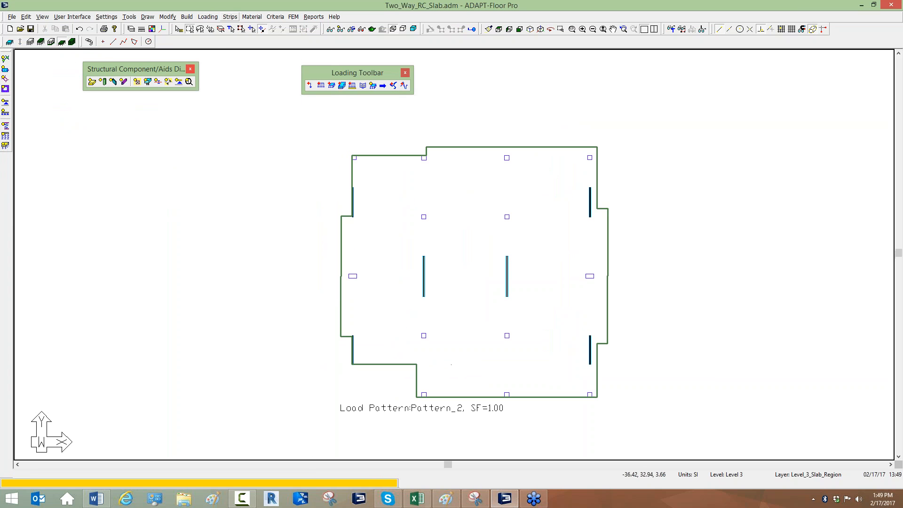
{"action": "left_click", "coordinate": [203, 17]}
{"action": "mouse_move", "coordinate": [226, 65]}
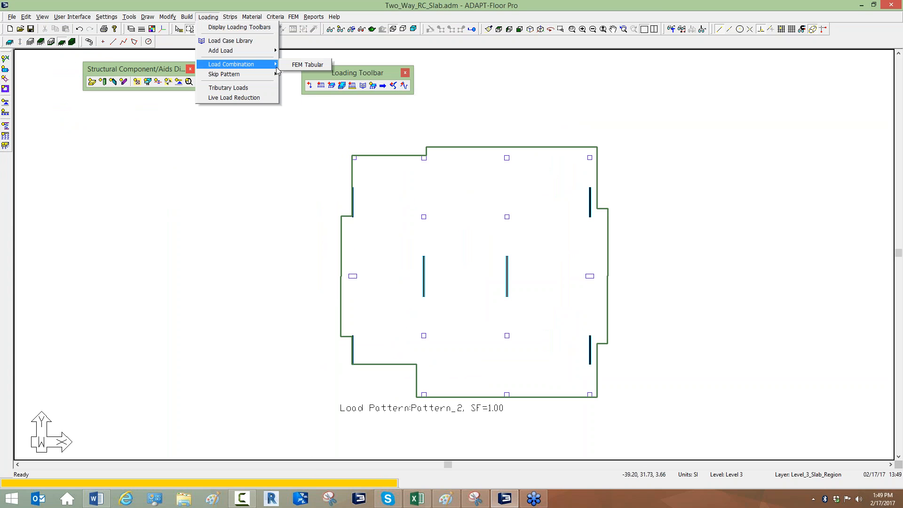
{"action": "left_click", "coordinate": [306, 66]}
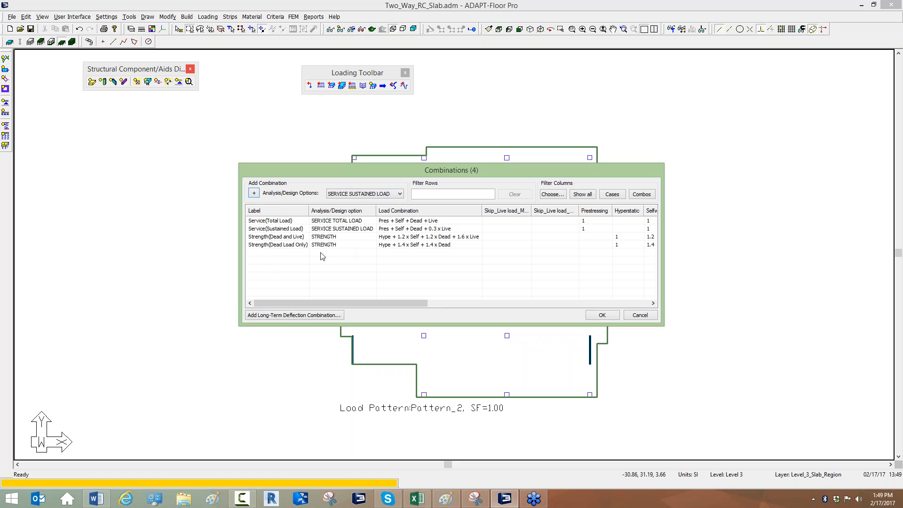
{"action": "left_click_drag", "start_coordinate": [354, 176], "coordinate": [225, 72]}
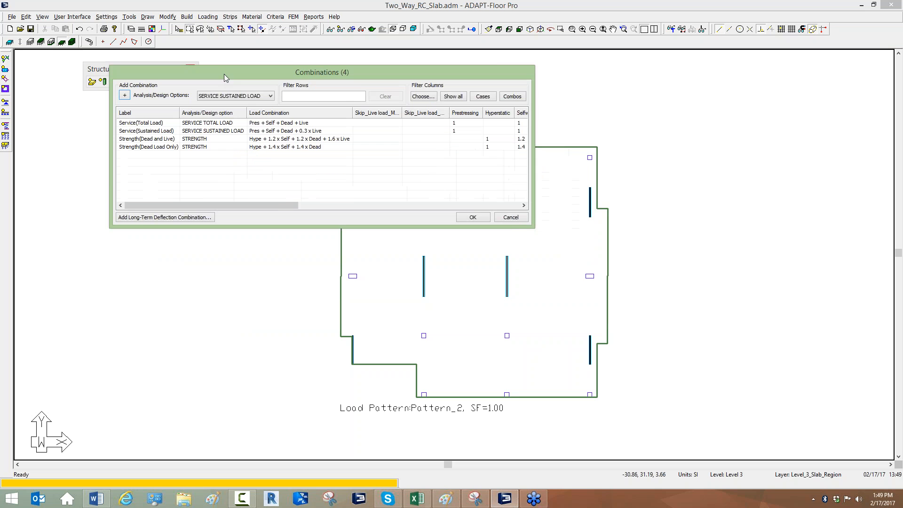
{"action": "left_click_drag", "start_coordinate": [533, 221], "coordinate": [654, 360]}
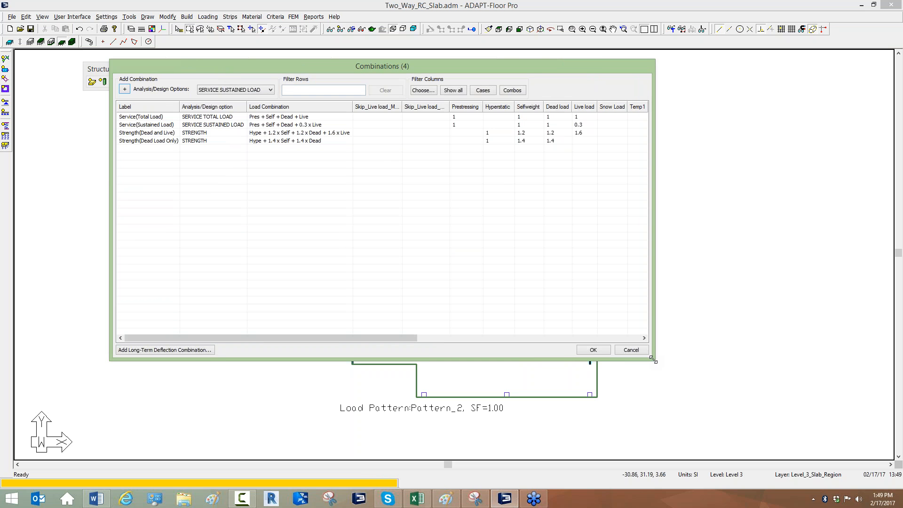
{"action": "left_click_drag", "start_coordinate": [655, 360], "coordinate": [650, 363]}
{"action": "left_click_drag", "start_coordinate": [633, 367], "coordinate": [629, 372]}
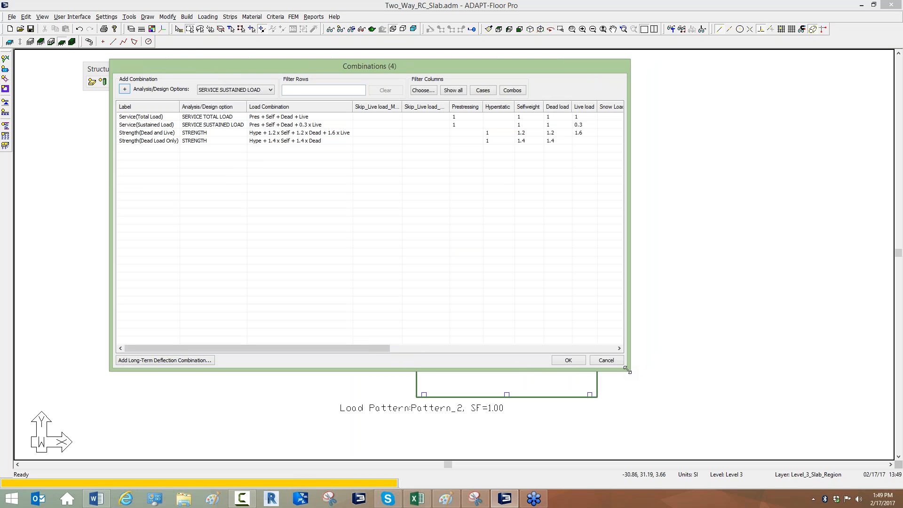
Add three load combinations with the CRACKED DEFLECTION analysis/design option.
{"action": "left_click", "coordinate": [264, 91]}
{"action": "left_click", "coordinate": [250, 119]}
{"action": "left_click", "coordinate": [126, 90]}
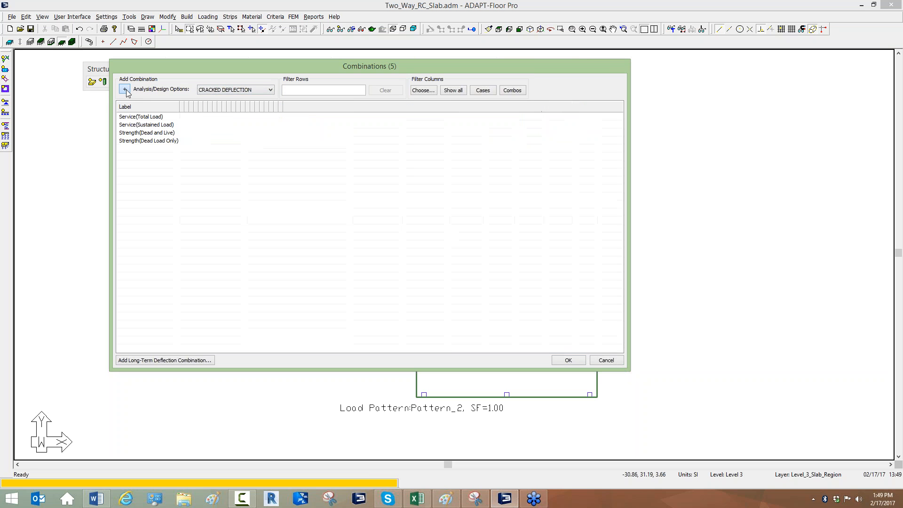
{"action": "left_click", "coordinate": [125, 90]}
{"action": "left_click", "coordinate": [125, 90]}
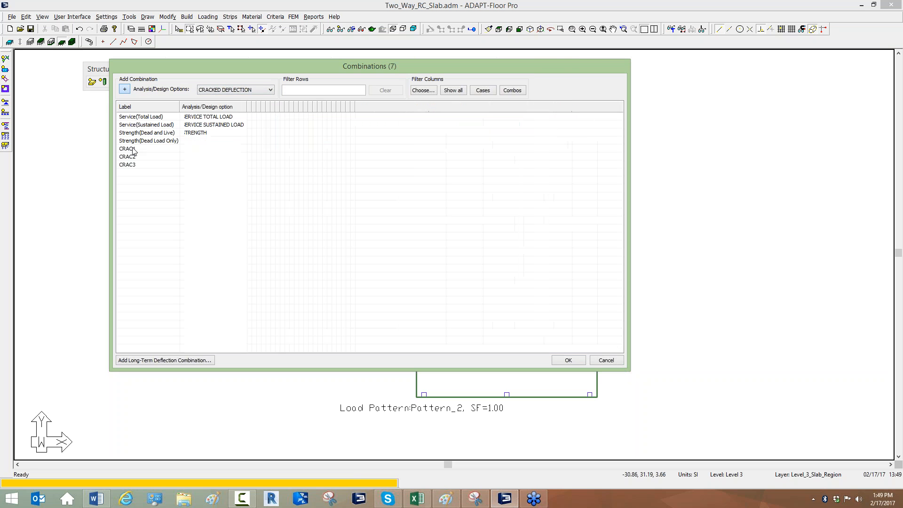
Rename the three cracked deflection combinations as SW_only, SW+SDL and SW+SDL+LL.
{"action": "left_click", "coordinate": [127, 149]}
{"action": "left_click", "coordinate": [127, 148]}
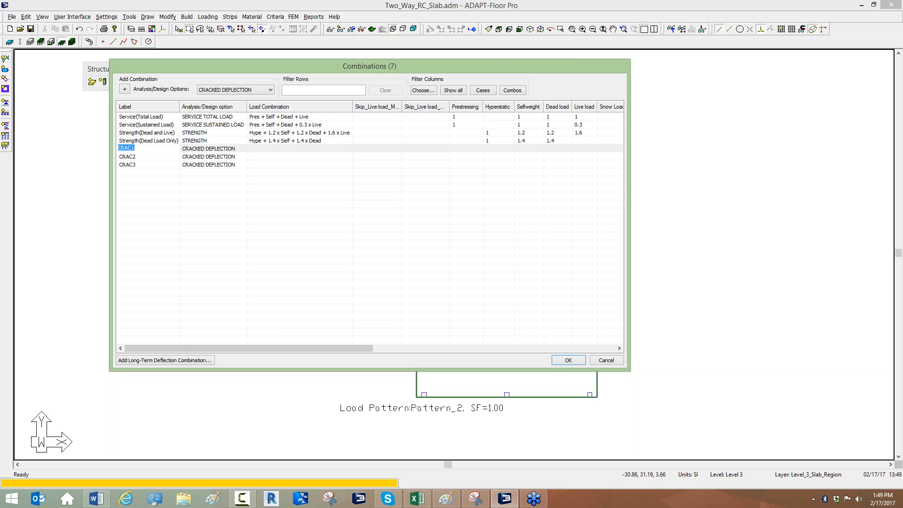
{"action": "type", "text": "SW_only"}
{"action": "left_click", "coordinate": [124, 156]}
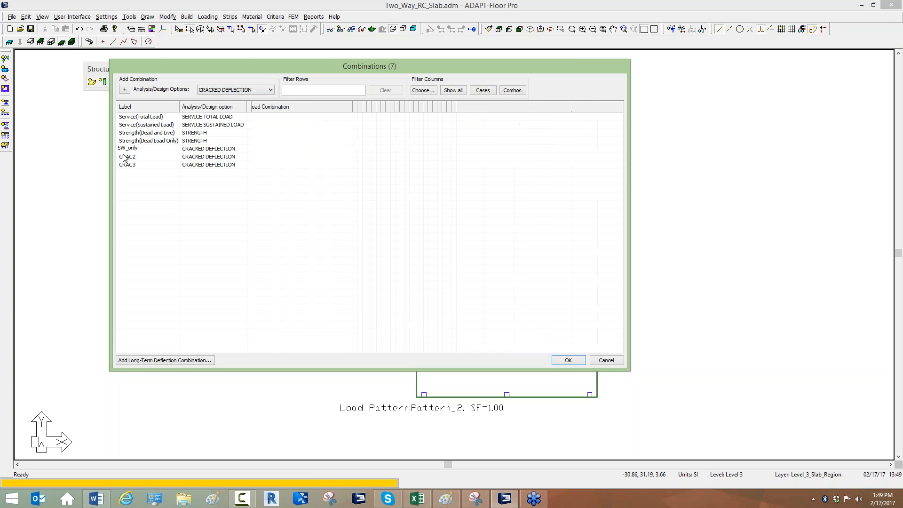
{"action": "left_click", "coordinate": [124, 156]}
{"action": "type", "text": "SW"}
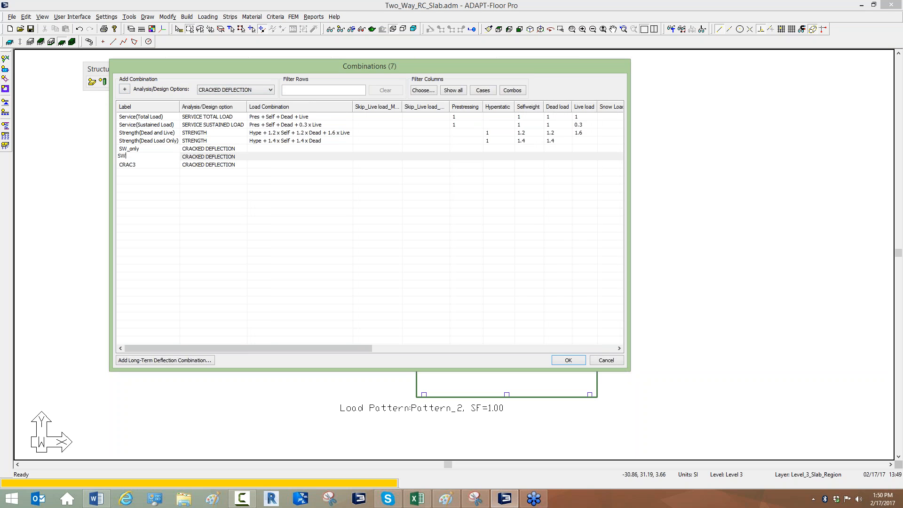
{"action": "type", "text": "+SDL"}
{"action": "left_click", "coordinate": [126, 164]}
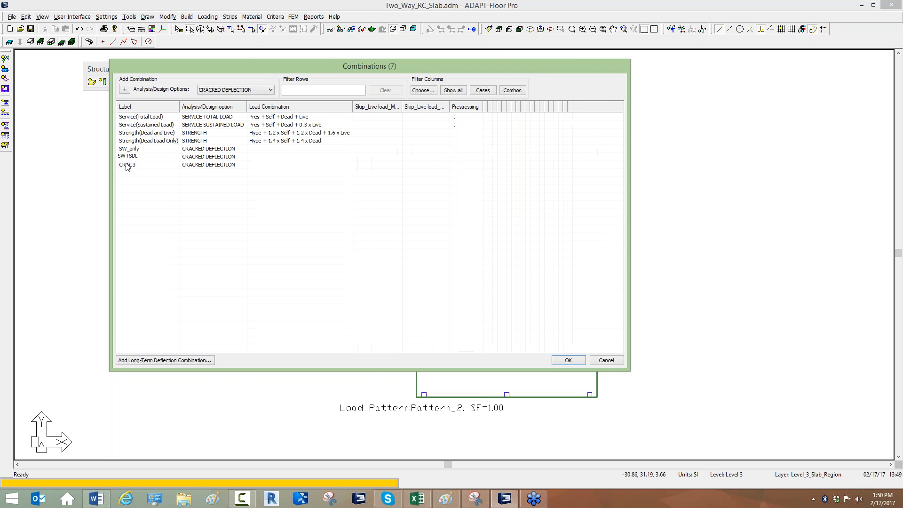
{"action": "left_click", "coordinate": [126, 164]}
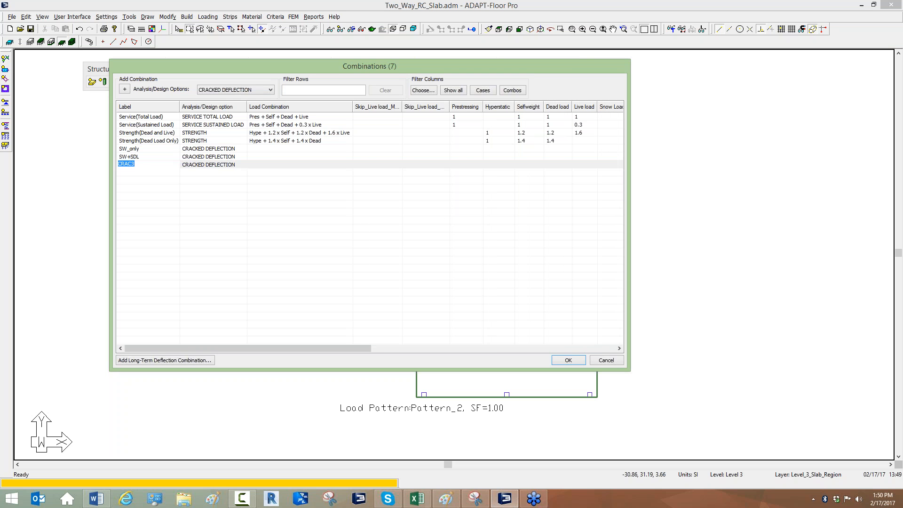
{"action": "type", "text": "SW+SDL+LL"}
{"action": "left_click", "coordinate": [147, 191]}
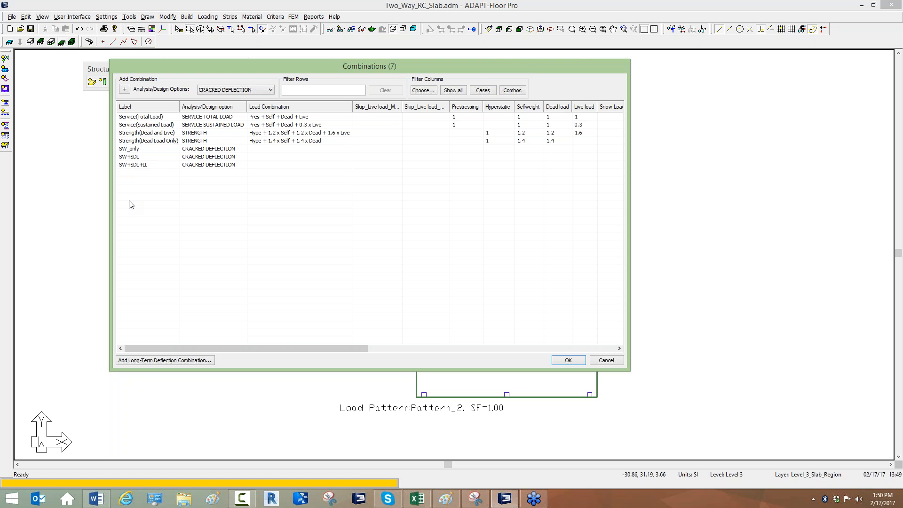
Set the Selfweight factor of the SW_only combination to 1.
{"action": "left_click", "coordinate": [127, 149]}
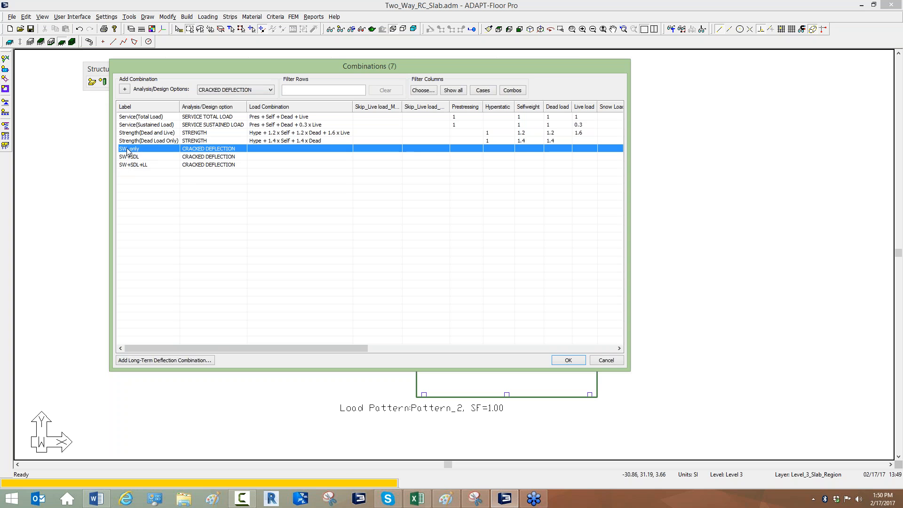
{"action": "left_click", "coordinate": [526, 149]}
{"action": "type", "text": "1"}
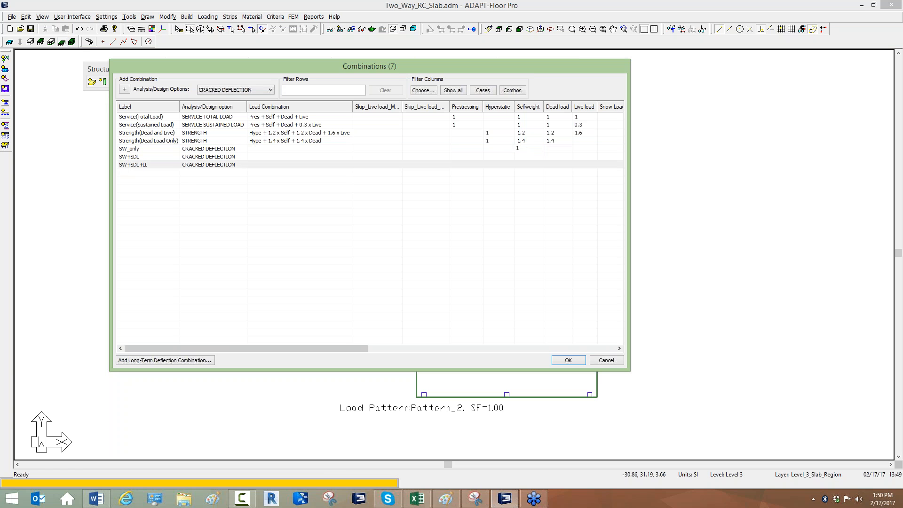
{"action": "key", "text": "Return"}
{"action": "left_click", "coordinate": [526, 148]}
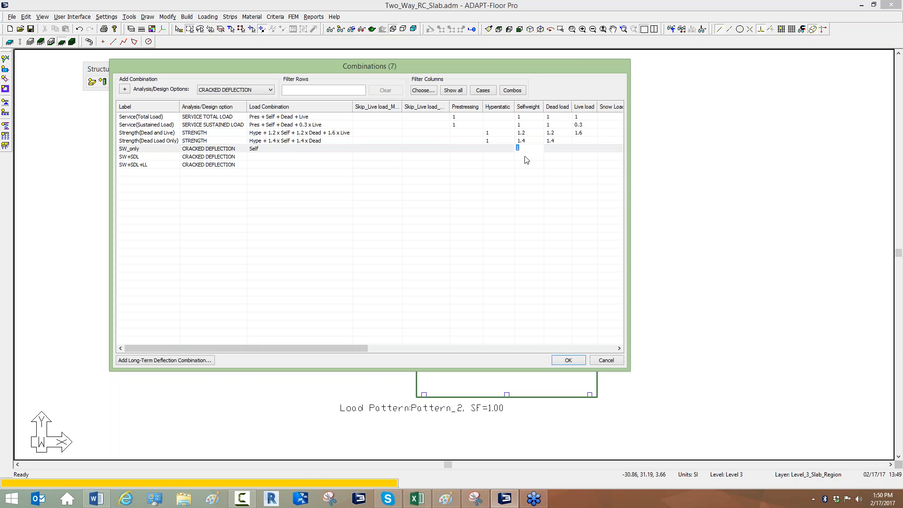
Set the Selfweight and Dead load factors of the SW+SDL combination to 1.
{"action": "left_click", "coordinate": [525, 157]}
{"action": "type", "text": "1"}
{"action": "key", "text": "Return"}
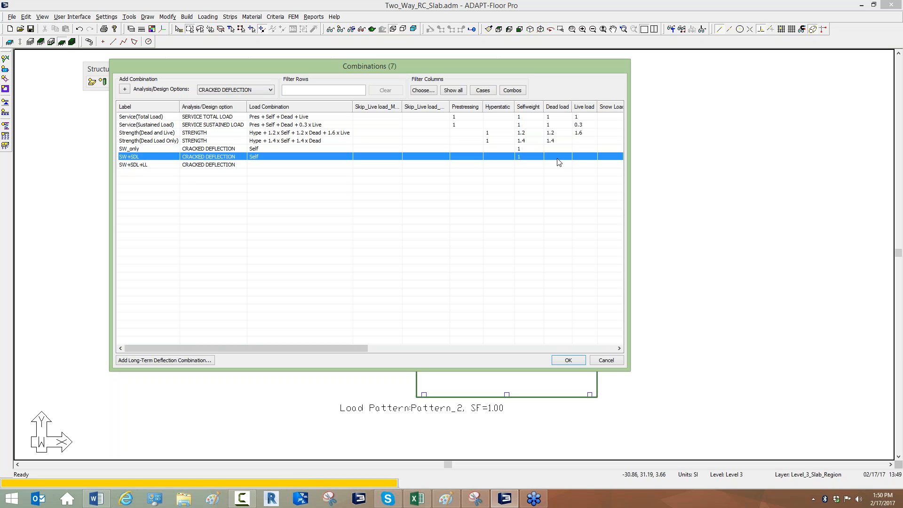
{"action": "left_click", "coordinate": [558, 157]}
{"action": "type", "text": "1"}
Set the Selfweight, Dead load and Live load factors of the SW+SDL+LL combination to 1.
{"action": "left_click", "coordinate": [527, 165]}
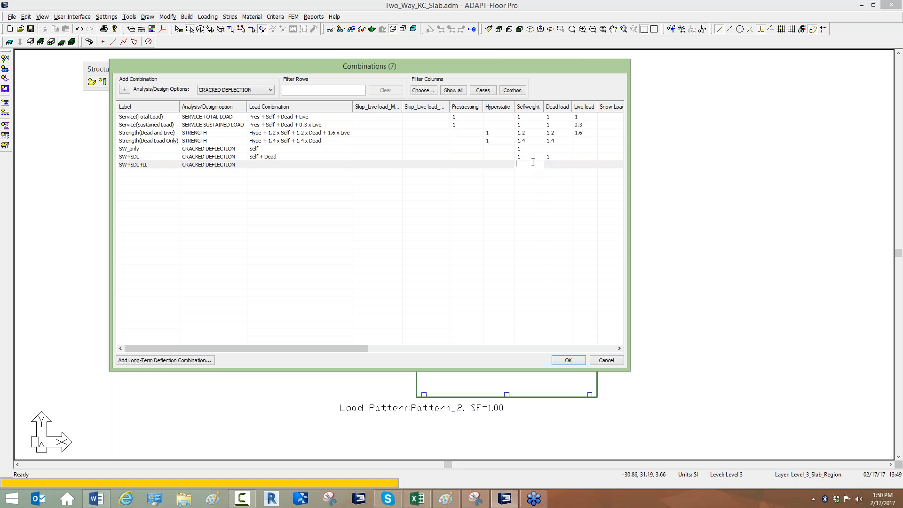
{"action": "type", "text": "1"}
{"action": "left_click", "coordinate": [557, 166]}
{"action": "type", "text": "1"}
{"action": "key", "text": "Return"}
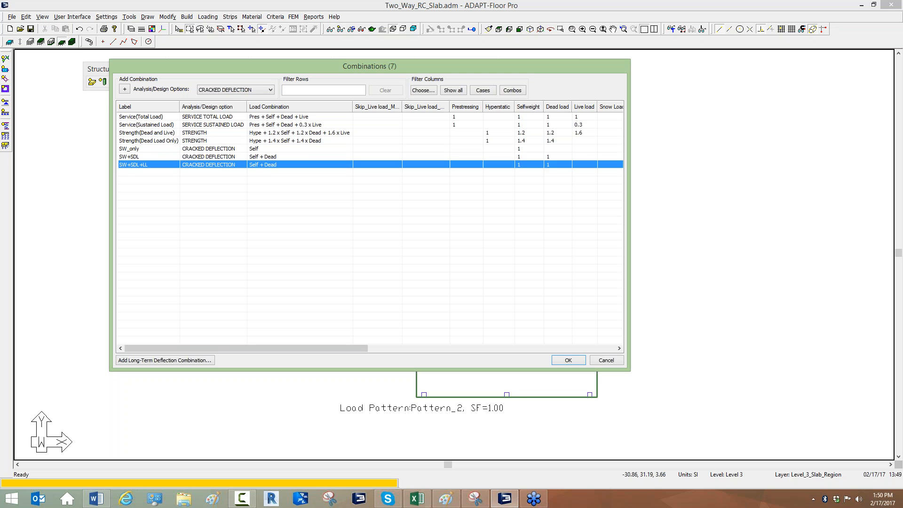
{"action": "left_click", "coordinate": [584, 165]}
{"action": "type", "text": "1"}
{"action": "left_click", "coordinate": [537, 184]}
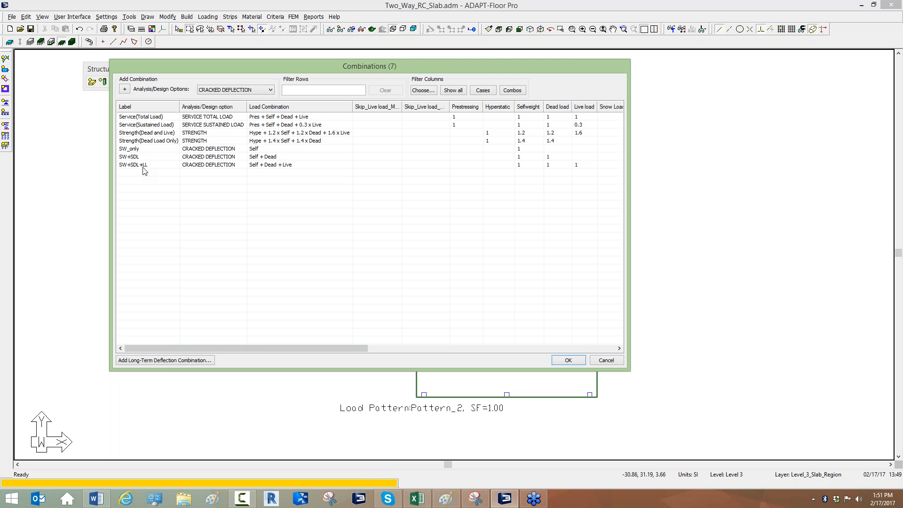
Add a combination with the Long-Term Deflection analysis/design option and label it SDL_only.
{"action": "left_click", "coordinate": [223, 90]}
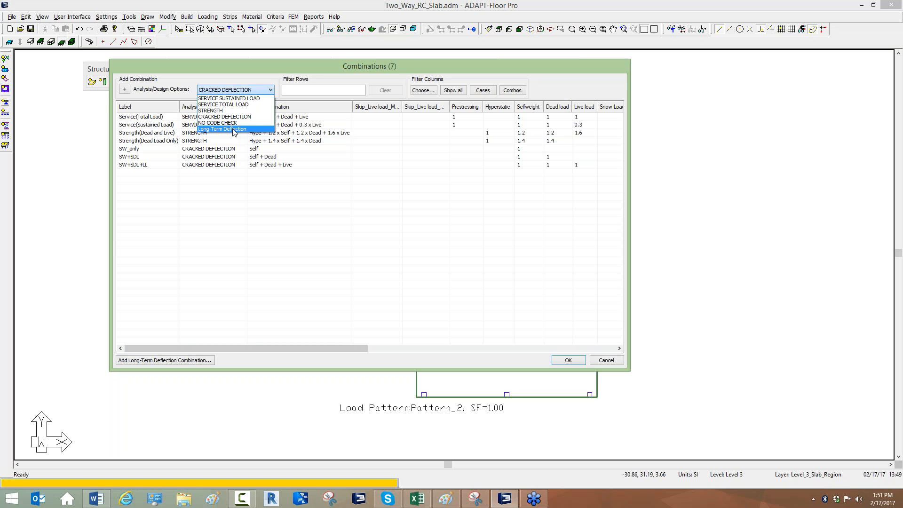
{"action": "left_click", "coordinate": [234, 130]}
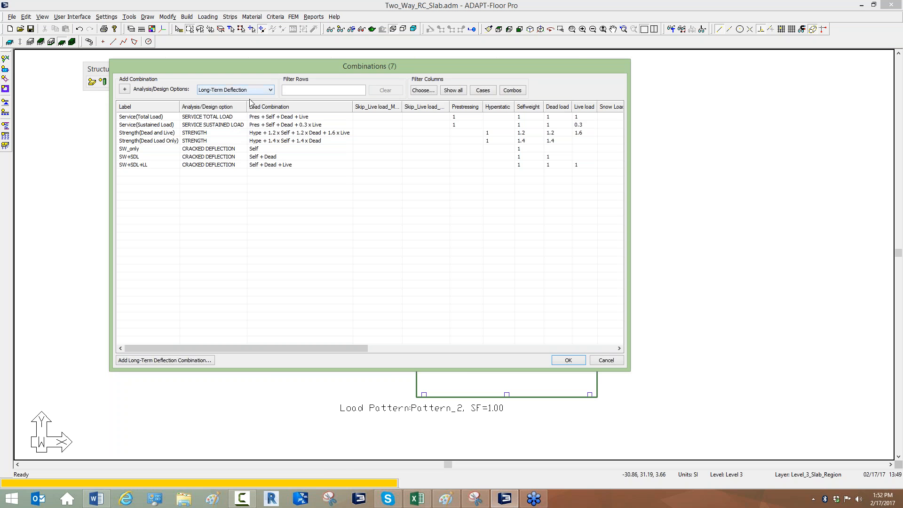
{"action": "left_click", "coordinate": [125, 89]}
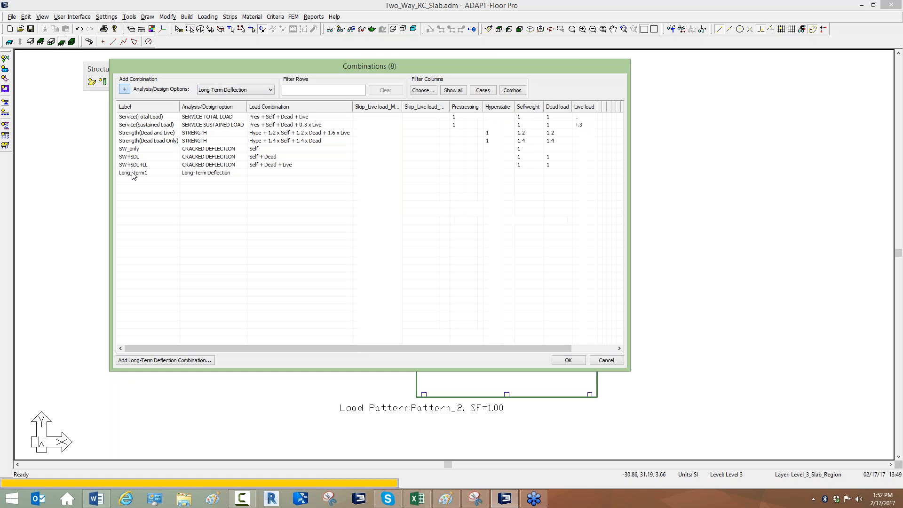
{"action": "left_click", "coordinate": [133, 174]}
{"action": "left_click", "coordinate": [133, 173]}
{"action": "type", "text": "SDL"}
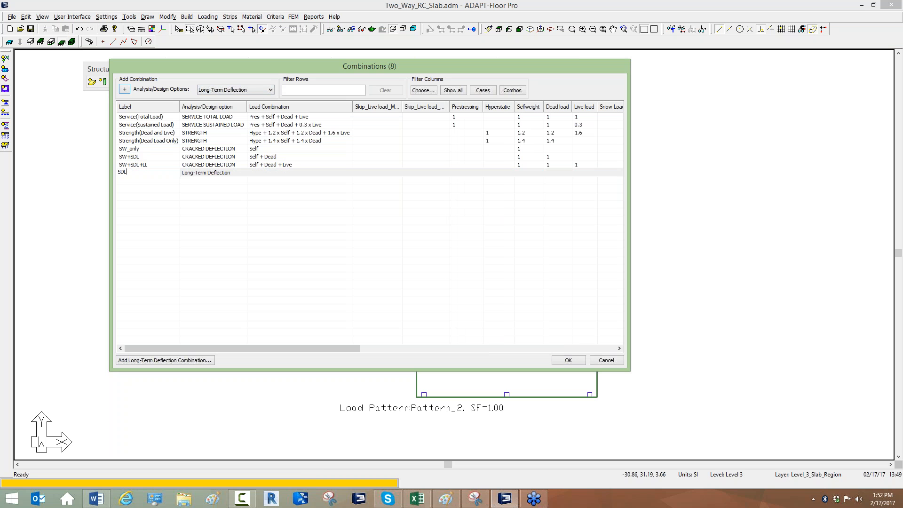
{"action": "type", "text": "_only"}
{"action": "left_click", "coordinate": [135, 195]}
Add two more Long-Term Deflection combinations labelled LL_only and TOTAL_LT_DEF.
{"action": "left_click", "coordinate": [124, 90]}
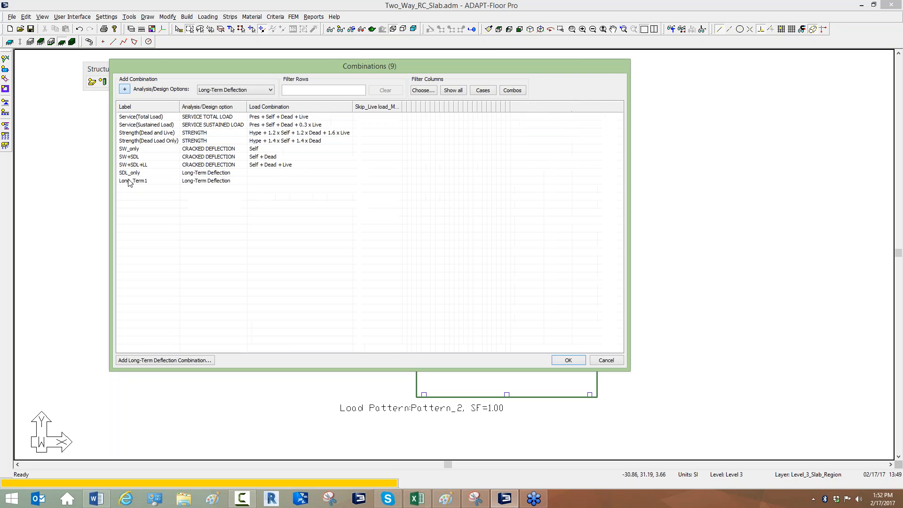
{"action": "type", "text": "LL_o"}
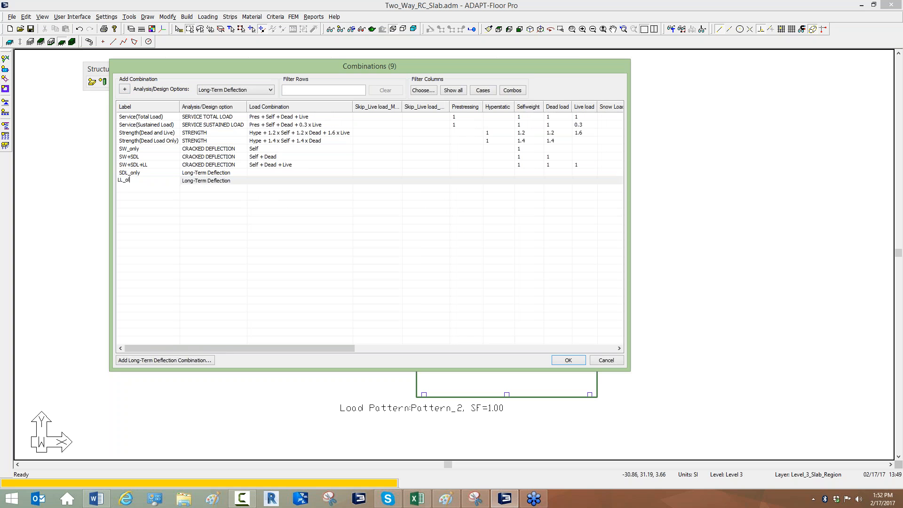
{"action": "type", "text": "nly"}
{"action": "left_click", "coordinate": [141, 206]}
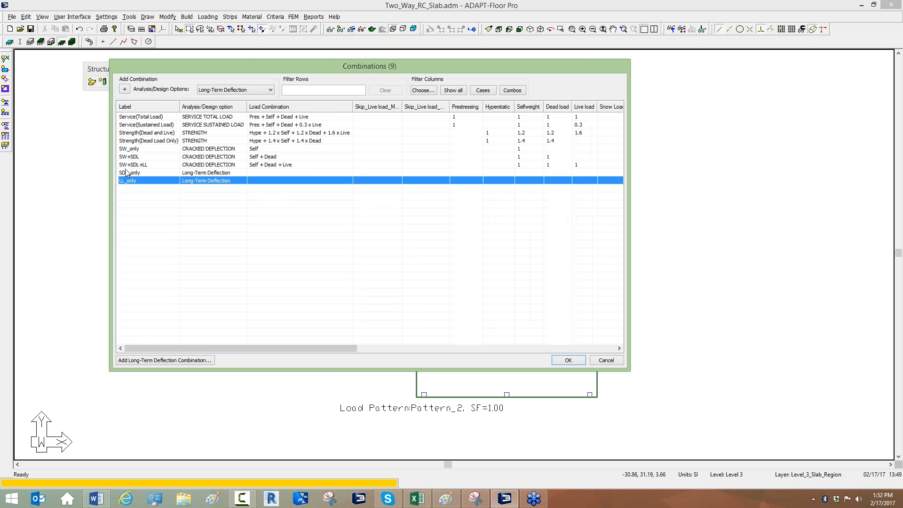
{"action": "left_click", "coordinate": [124, 92]}
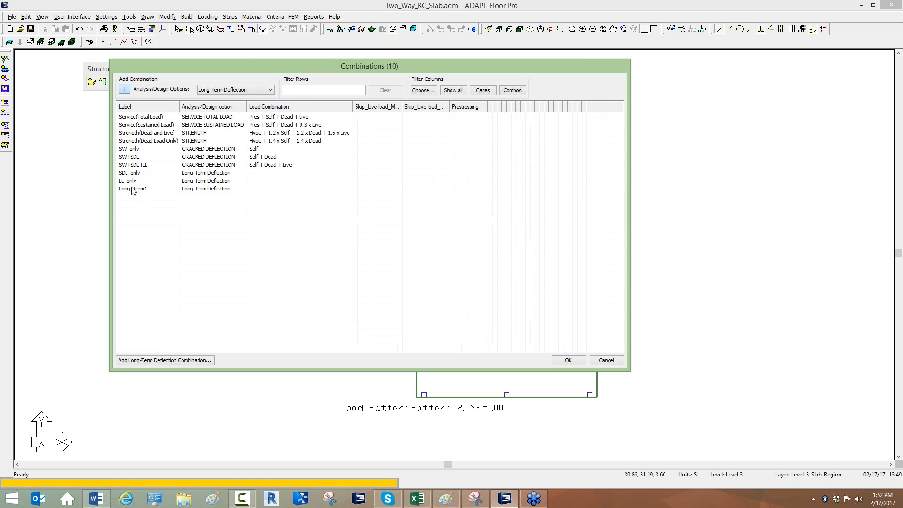
{"action": "type", "text": "TOTAL"}
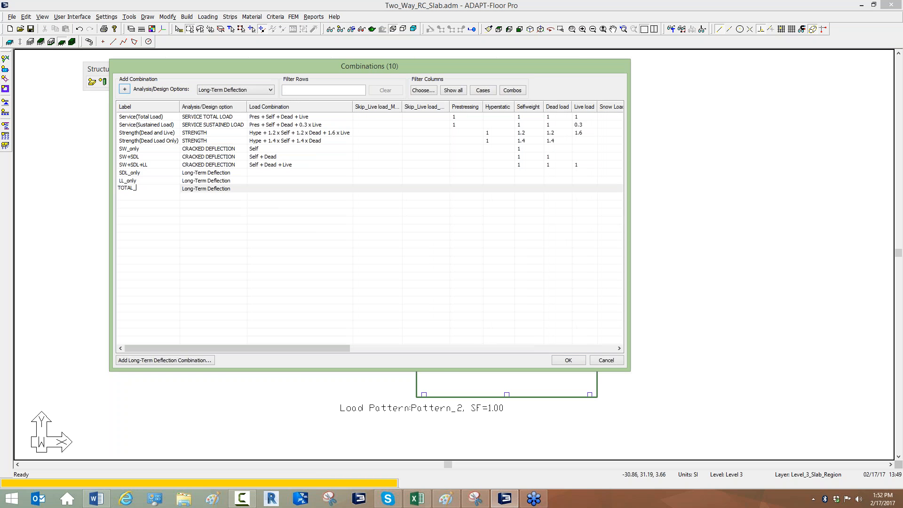
{"action": "type", "text": "_LT_DEF"}
{"action": "left_click", "coordinate": [142, 248]}
Filter the combination table's columns to the load combinations, leaving out the individual load cases.
{"action": "left_click", "coordinate": [130, 177]}
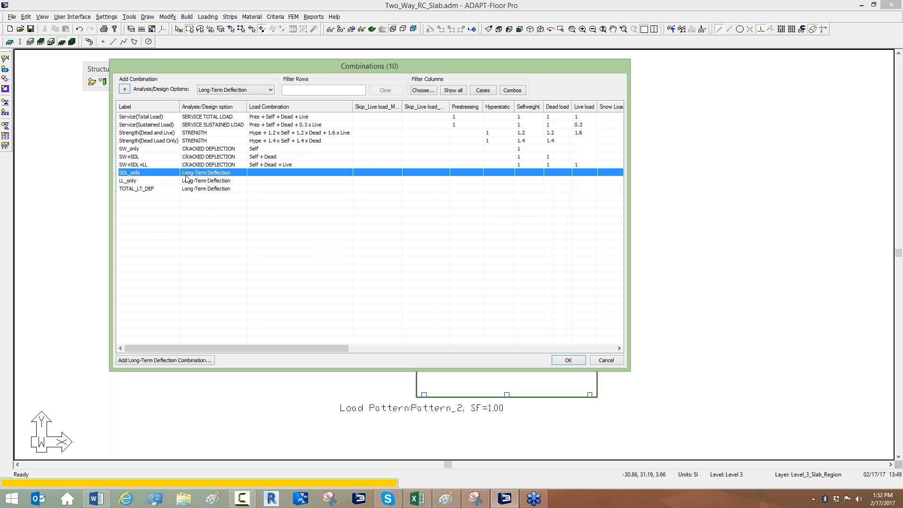
{"action": "left_click_drag", "start_coordinate": [272, 351], "coordinate": [571, 365]}
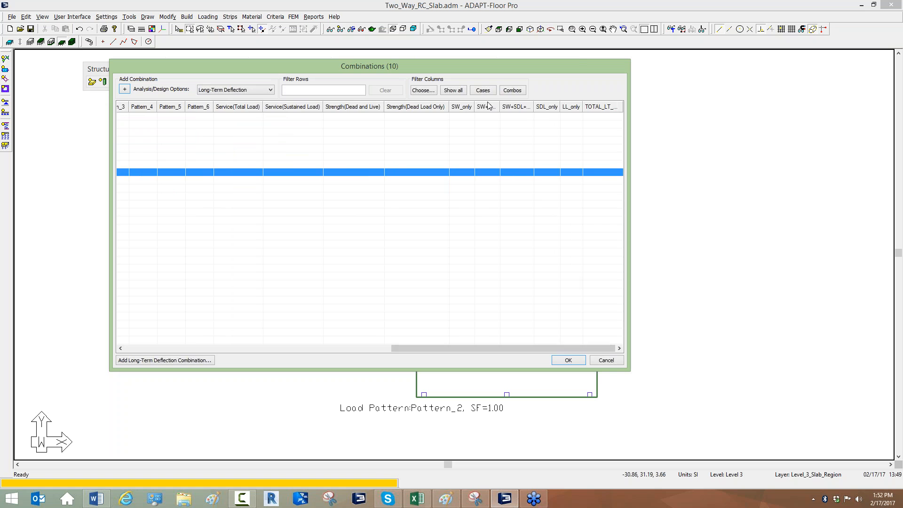
{"action": "left_click", "coordinate": [512, 90]}
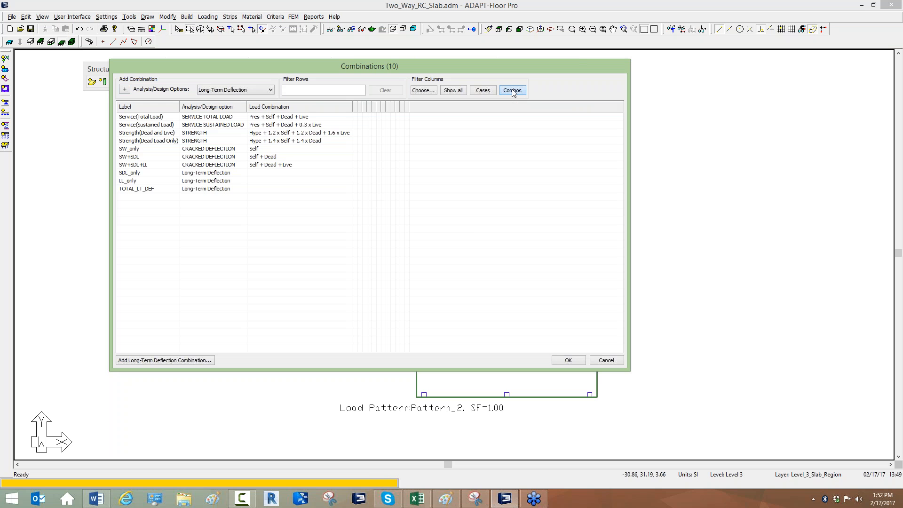
Define SDL_only with a factor of 1 for SW+SDL and -1 for SW_only.
{"action": "double_click", "coordinate": [134, 173]}
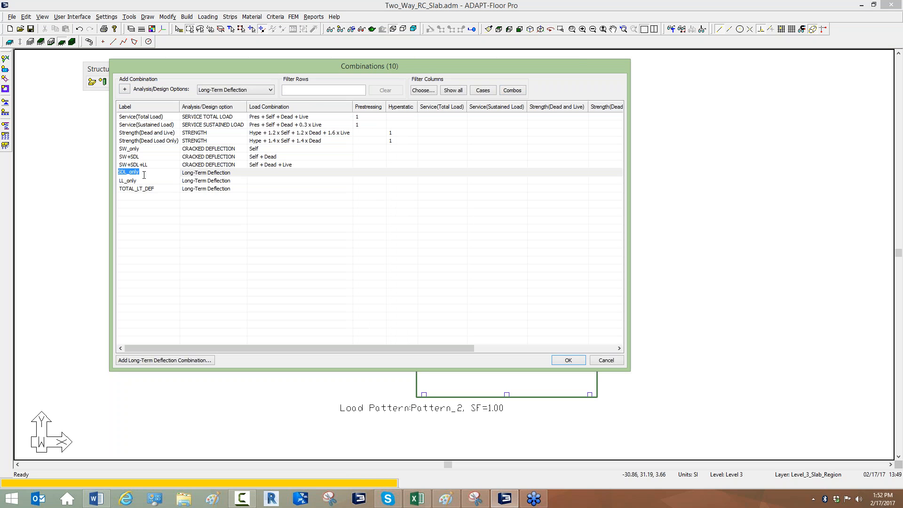
{"action": "left_click", "coordinate": [181, 174]}
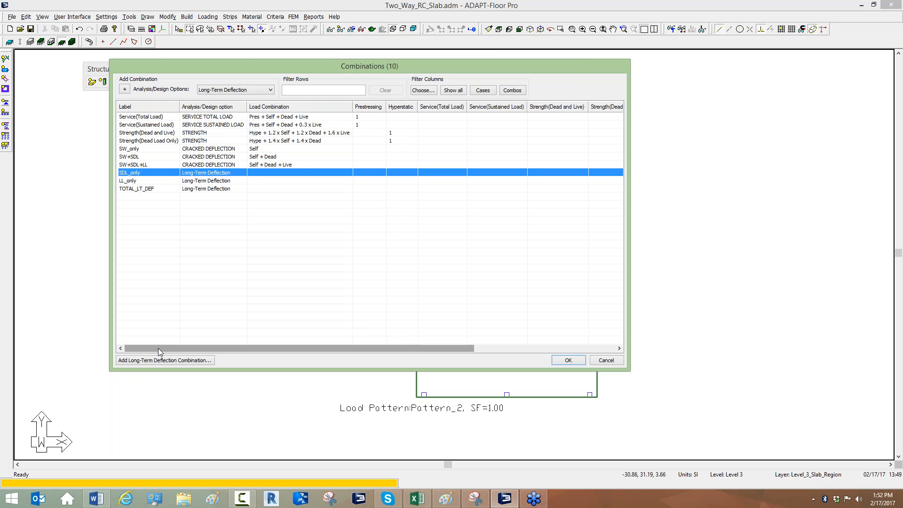
{"action": "left_click_drag", "start_coordinate": [159, 348], "coordinate": [490, 367]}
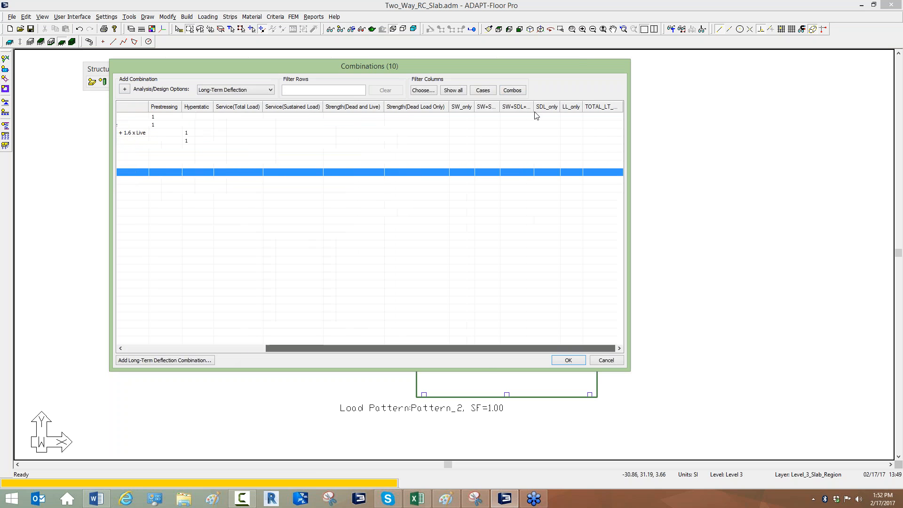
{"action": "left_click", "coordinate": [476, 171]}
{"action": "type", "text": "1"}
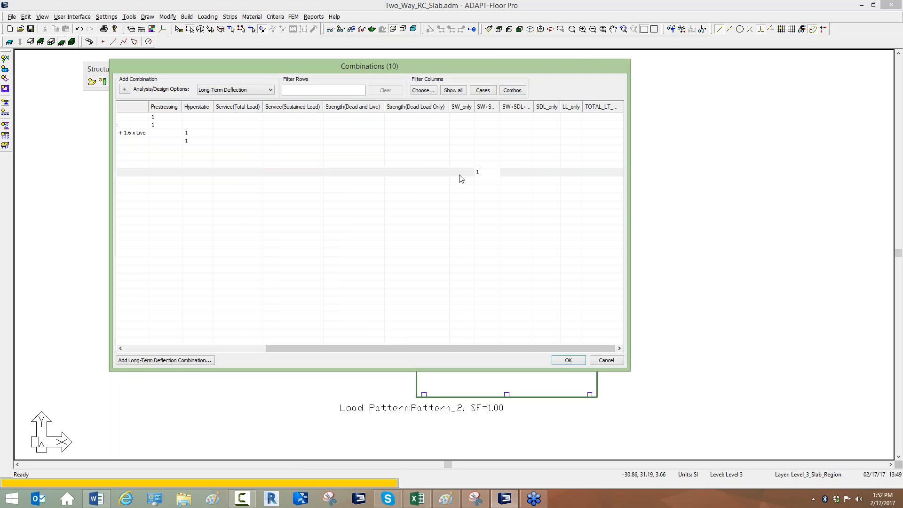
{"action": "key", "text": "Return"}
{"action": "left_click", "coordinate": [450, 171]}
{"action": "type", "text": "-1"}
{"action": "key", "text": "Return"}
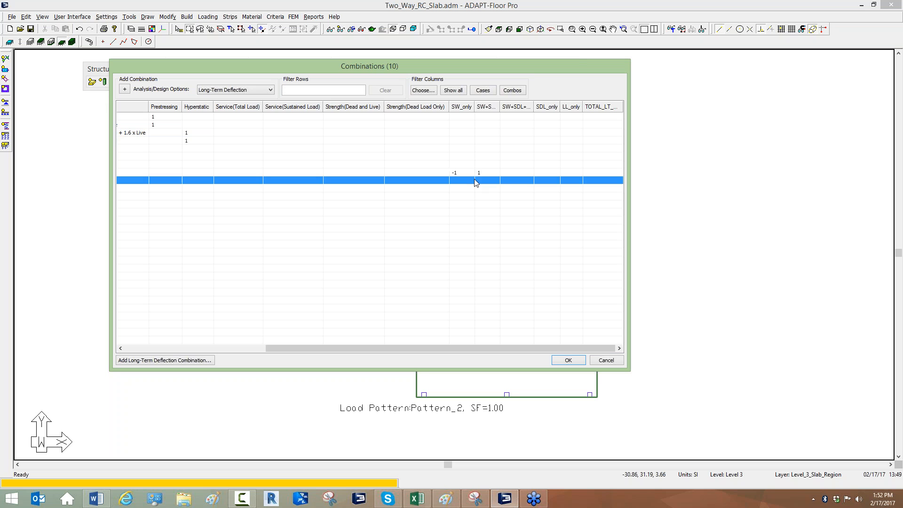
Define LL_only with a factor of 1 for SW+SDL+LL and -1 for SW+SDL, and check the combination expressions.
{"action": "left_click", "coordinate": [503, 180]}
{"action": "left_click_drag", "start_coordinate": [532, 107], "coordinate": [544, 107]}
{"action": "left_click", "coordinate": [509, 180]}
{"action": "type", "text": "1"}
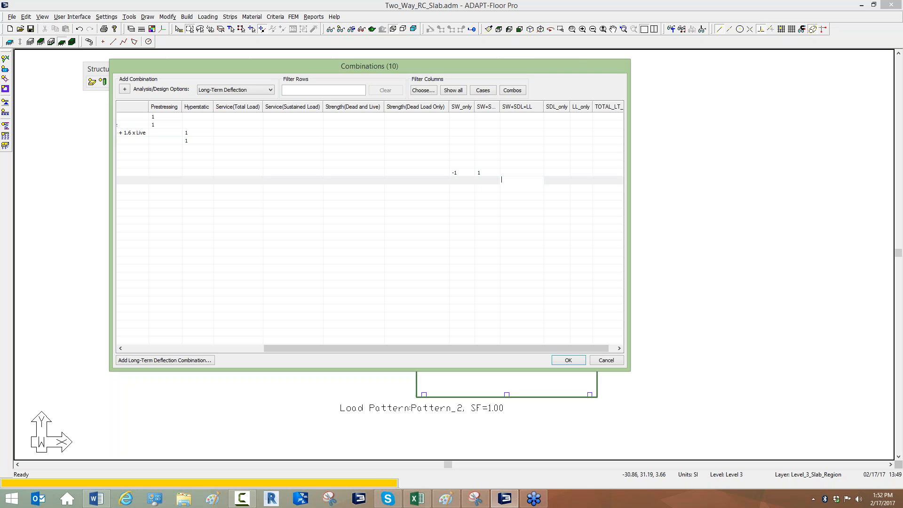
{"action": "left_click", "coordinate": [490, 184]}
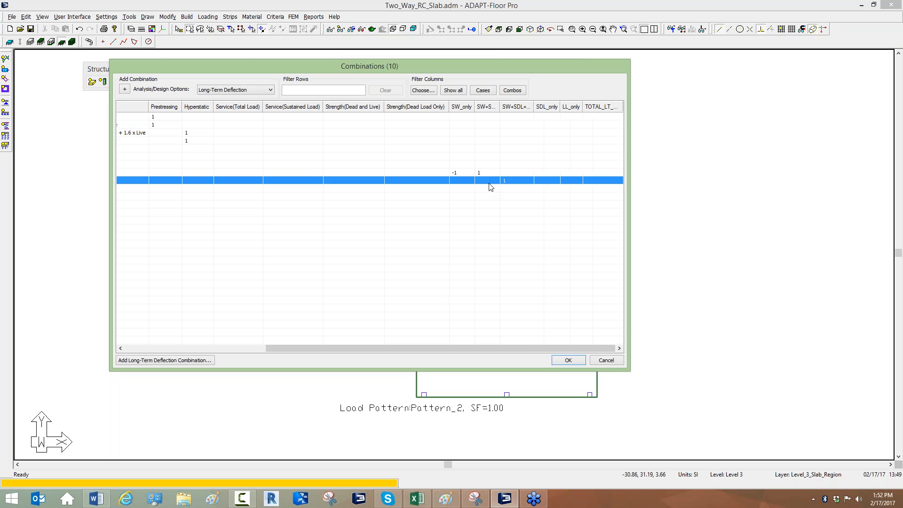
{"action": "left_click", "coordinate": [476, 180]}
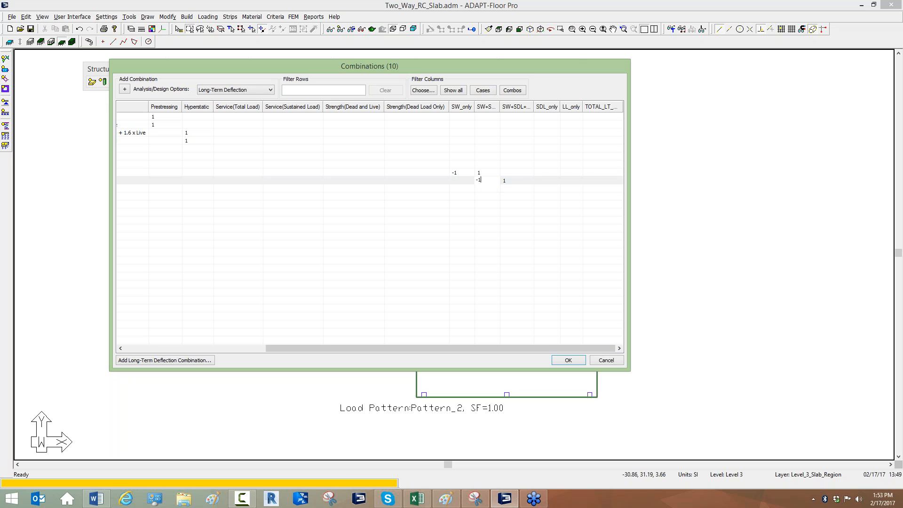
{"action": "left_click", "coordinate": [479, 204]}
{"action": "left_click_drag", "start_coordinate": [439, 345], "coordinate": [233, 327]}
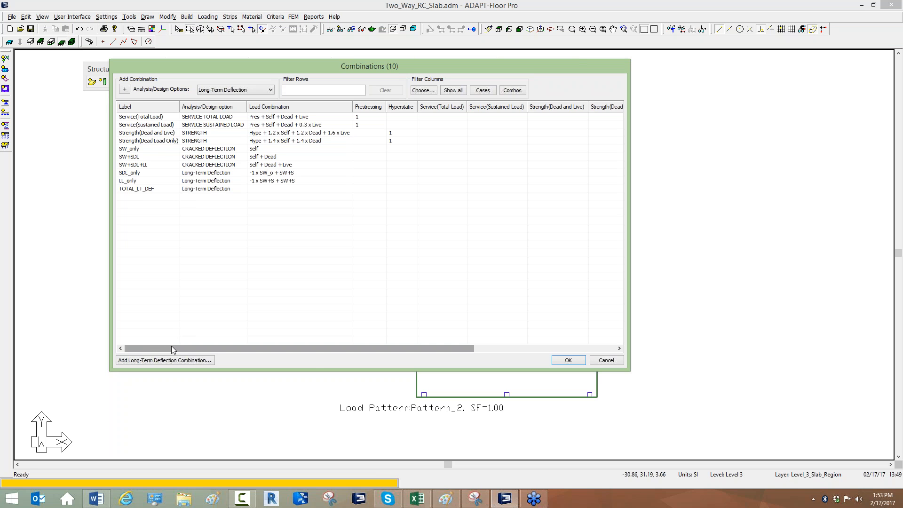
{"action": "left_click_drag", "start_coordinate": [171, 347], "coordinate": [257, 350]}
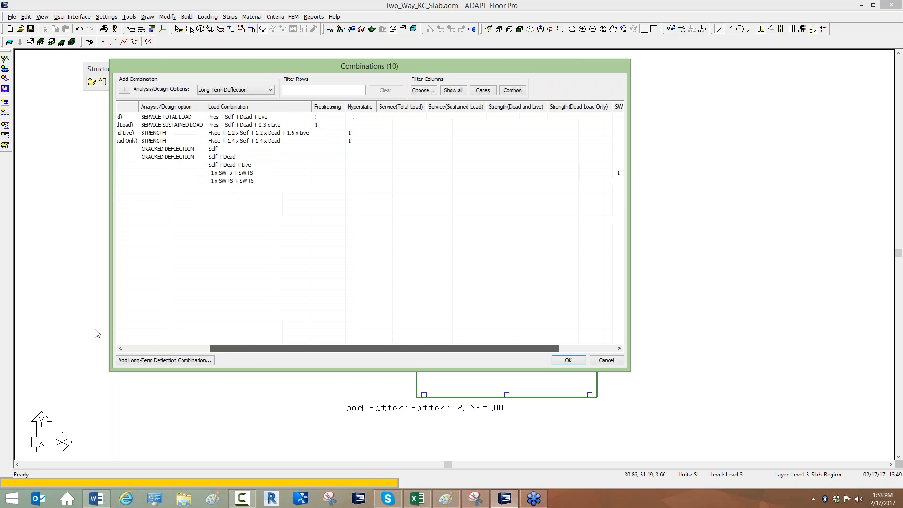
Give the TOTAL_LT_DEF combination a factor of 3 for SW_only and 3 for SDL_only.
{"action": "left_click_drag", "start_coordinate": [98, 333], "coordinate": [96, 325]}
{"action": "left_click", "coordinate": [127, 190]}
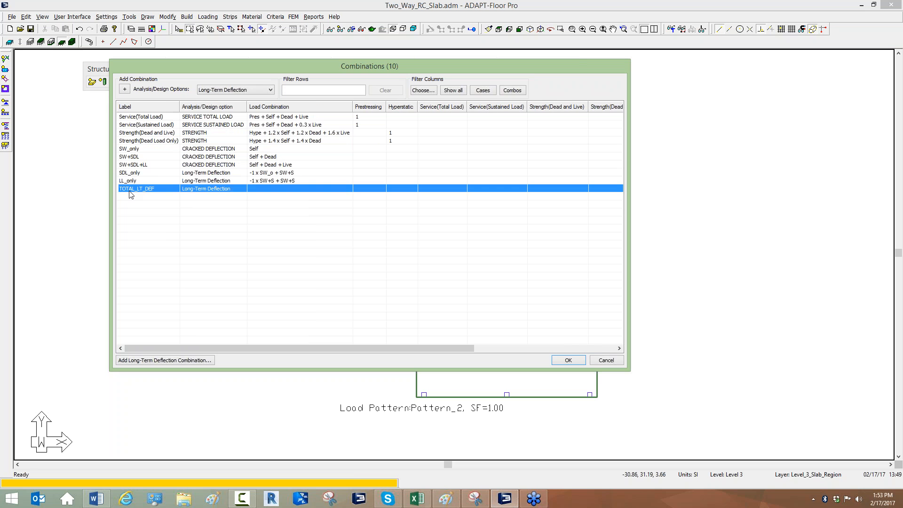
{"action": "left_click", "coordinate": [130, 151]}
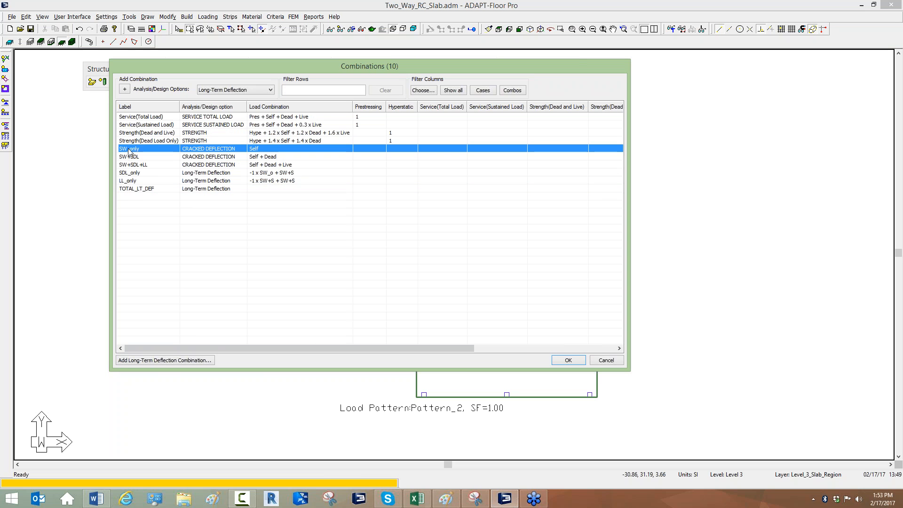
{"action": "left_click", "coordinate": [129, 189]}
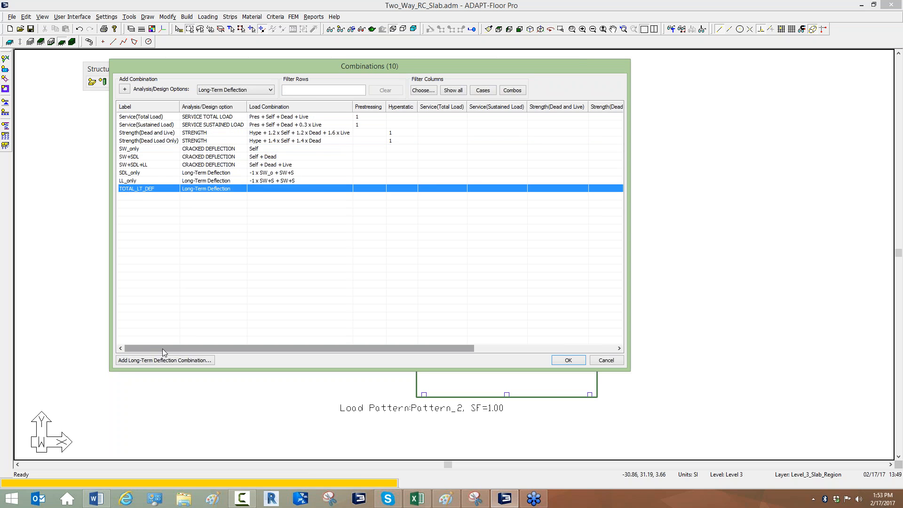
{"action": "left_click_drag", "start_coordinate": [165, 348], "coordinate": [423, 352]}
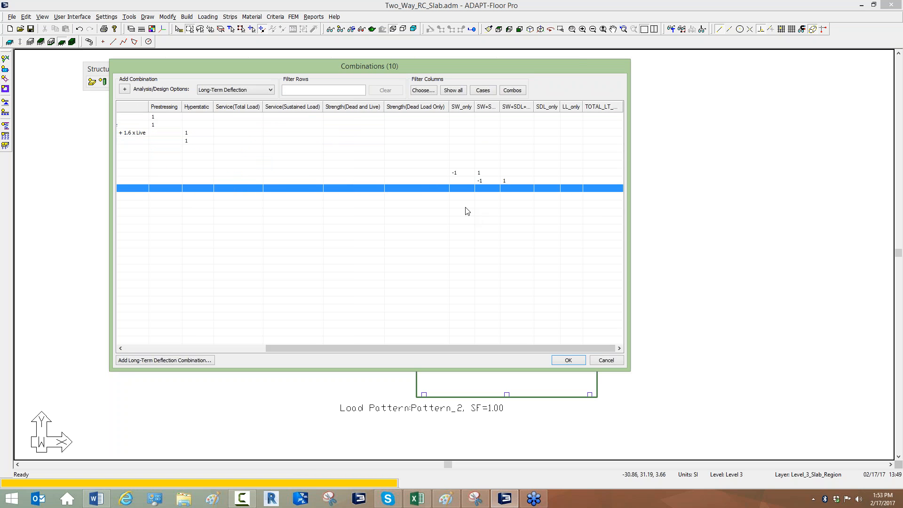
{"action": "left_click", "coordinate": [457, 188]}
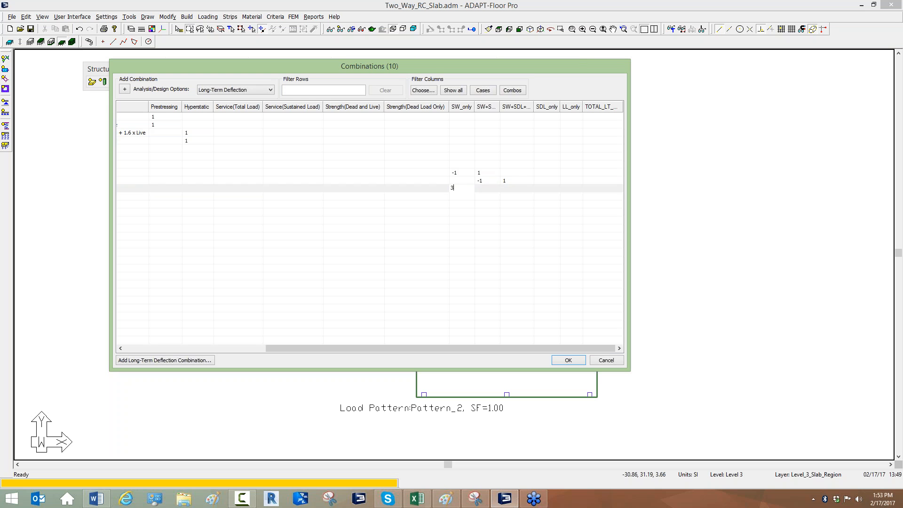
{"action": "type", "text": "3"}
{"action": "key", "text": "Return"}
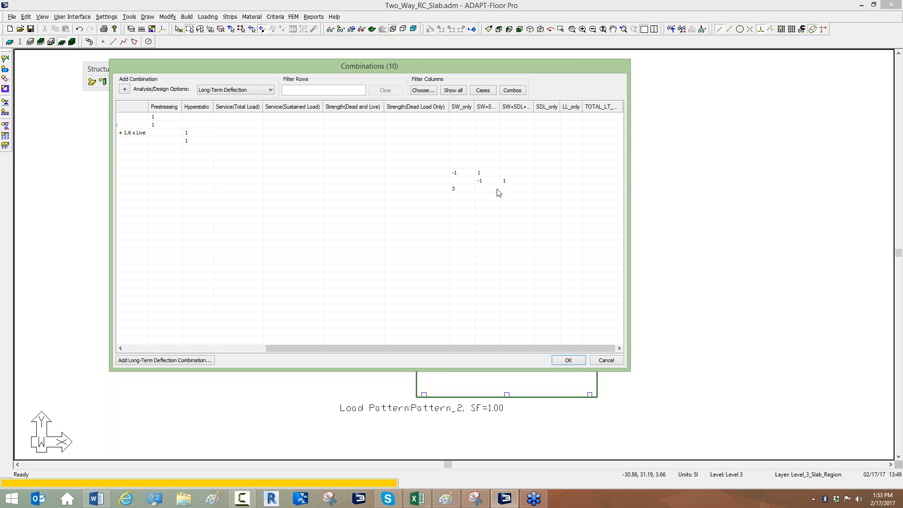
{"action": "left_click", "coordinate": [540, 189]}
{"action": "left_click", "coordinate": [539, 190]}
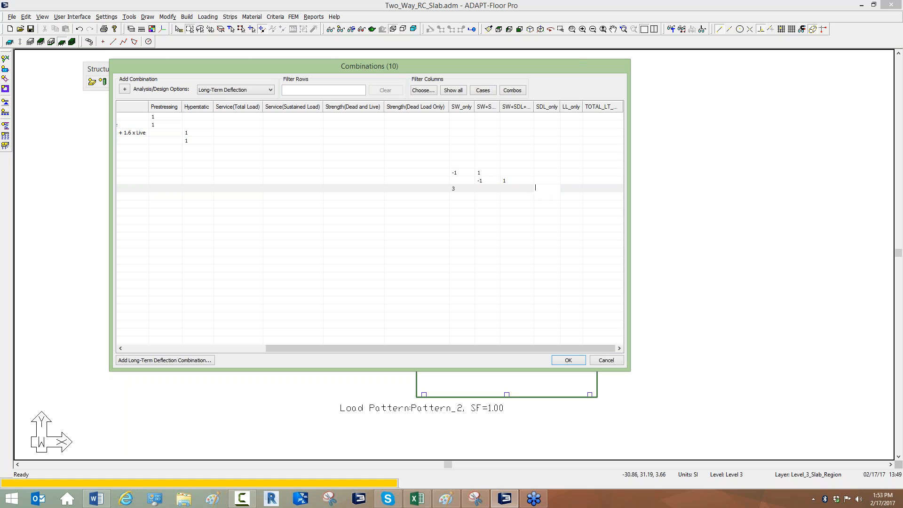
{"action": "type", "text": "3"}
{"action": "key", "text": "Return"}
{"action": "left_click", "coordinate": [551, 192]}
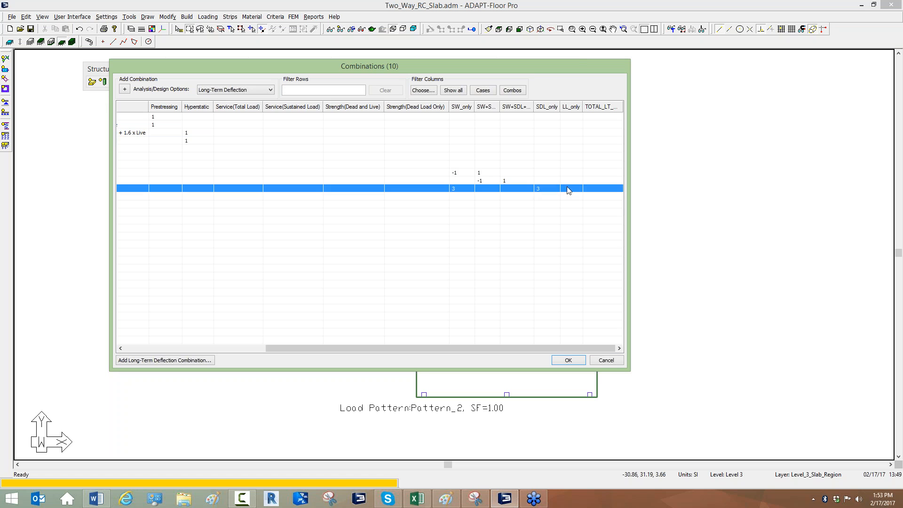
Set the LL_only factor of TOTAL_LT_DEF to 2.5 and check the resulting combination expression.
{"action": "left_click", "coordinate": [569, 189]}
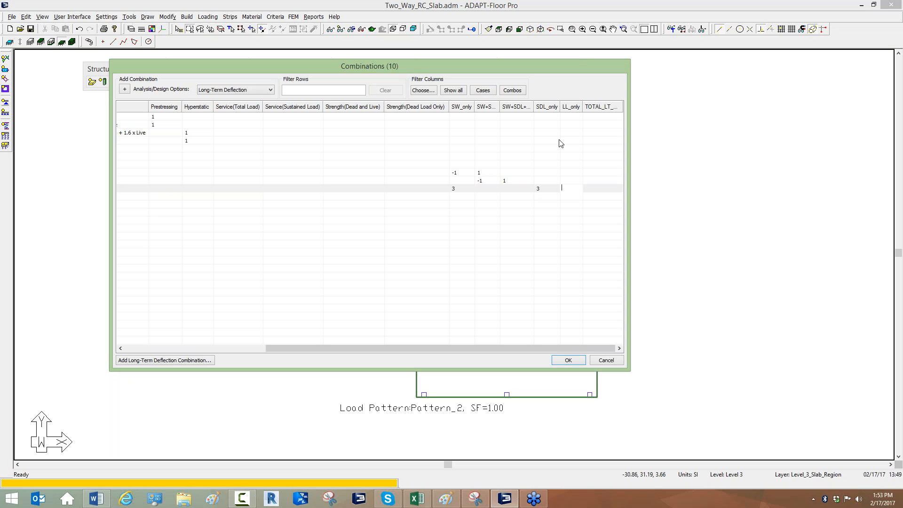
{"action": "type", "text": "2.5"}
{"action": "left_click", "coordinate": [552, 205]}
{"action": "left_click", "coordinate": [569, 191]}
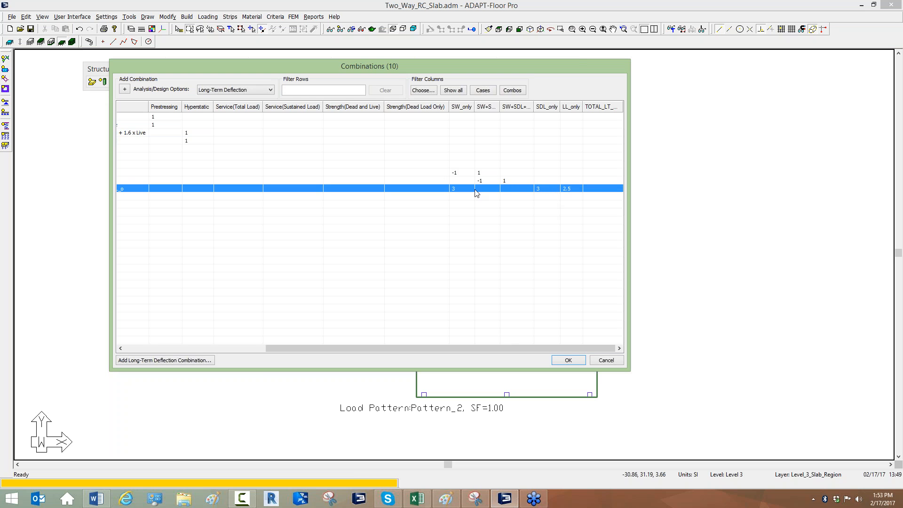
{"action": "left_click_drag", "start_coordinate": [355, 351], "coordinate": [149, 221]}
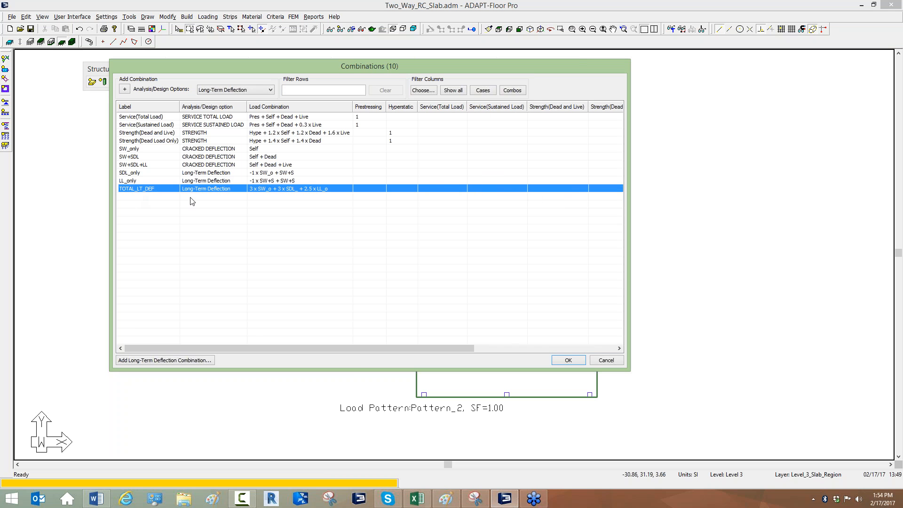
Review the SDL_only, LL_only and TOTAL_LT_DEF long-term deflection rows and accept the combination definitions.
{"action": "left_click", "coordinate": [179, 203]}
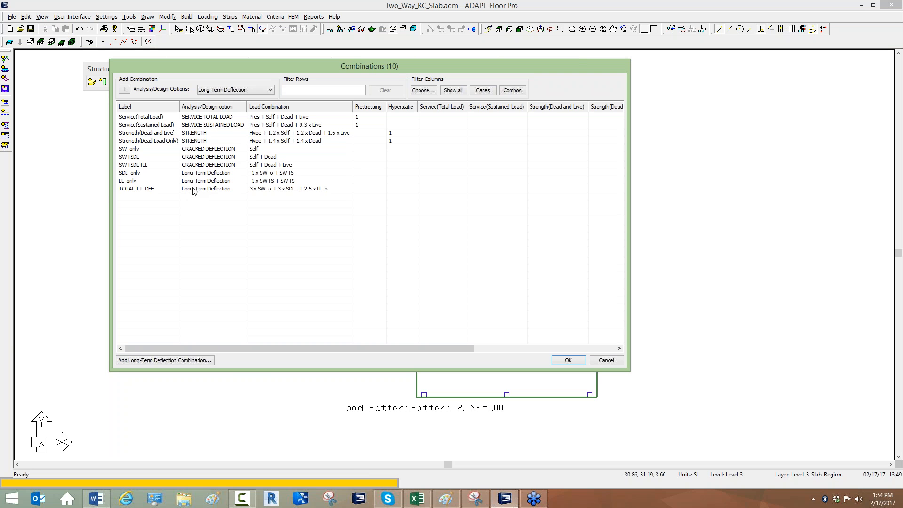
{"action": "left_click", "coordinate": [140, 189]}
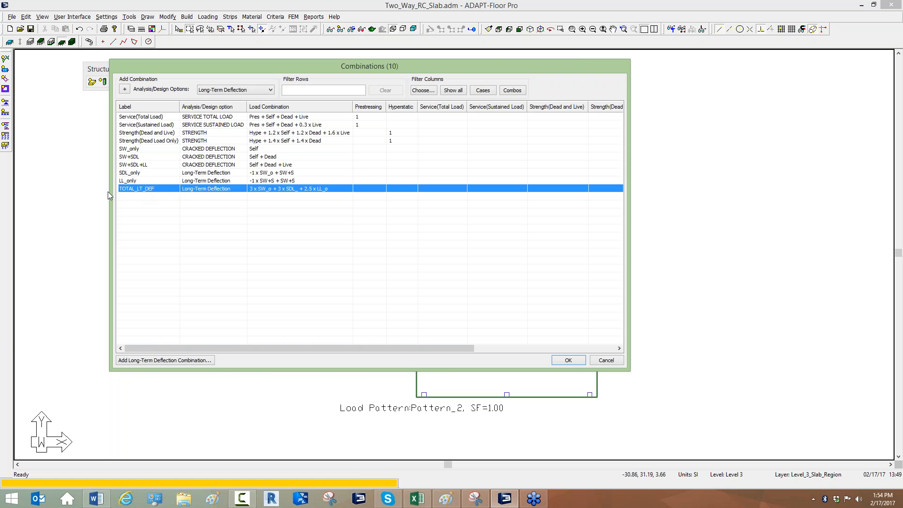
{"action": "left_click", "coordinate": [200, 181]}
{"action": "left_click", "coordinate": [201, 174]}
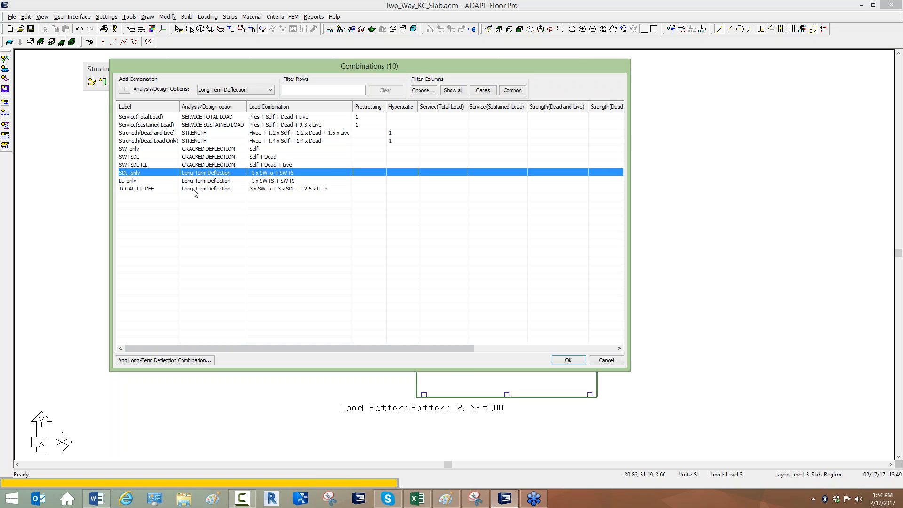
{"action": "left_click", "coordinate": [193, 190]}
{"action": "left_click", "coordinate": [195, 173]}
{"action": "left_click", "coordinate": [565, 360]}
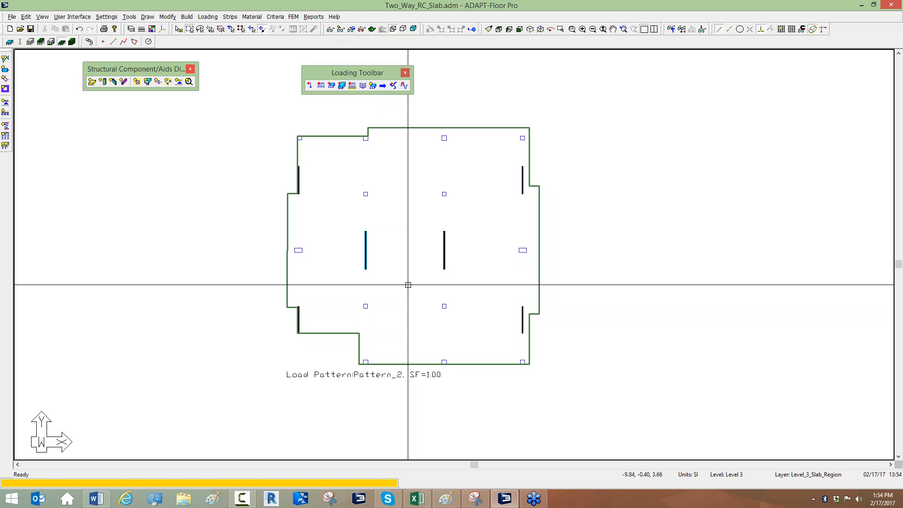
{"action": "left_click", "coordinate": [6, 113]}
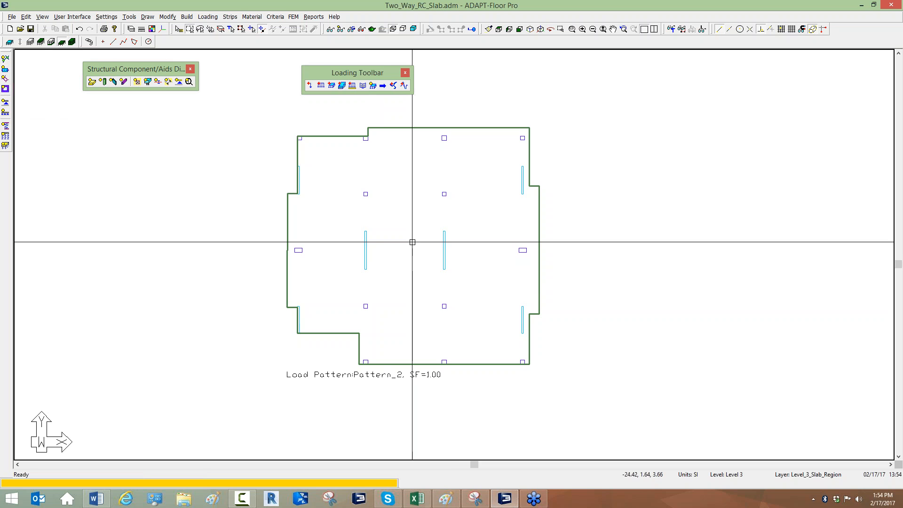
{"action": "scroll", "coordinate": [354, 155], "scroll_direction": "up", "scroll_amount": 2}
{"action": "scroll", "coordinate": [343, 172], "scroll_direction": "down", "scroll_amount": 2}
{"action": "scroll", "coordinate": [336, 167], "scroll_direction": "up", "scroll_amount": 3}
{"action": "scroll", "coordinate": [329, 167], "scroll_direction": "down", "scroll_amount": 3}
{"action": "scroll", "coordinate": [329, 167], "scroll_direction": "up", "scroll_amount": 1}
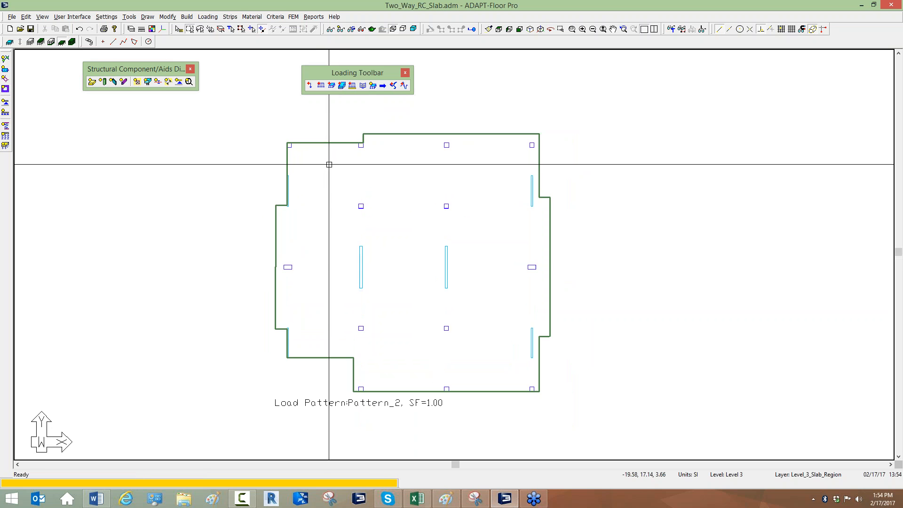
{"action": "scroll", "coordinate": [302, 162], "scroll_direction": "up", "scroll_amount": 1}
{"action": "scroll", "coordinate": [306, 161], "scroll_direction": "down", "scroll_amount": 3}
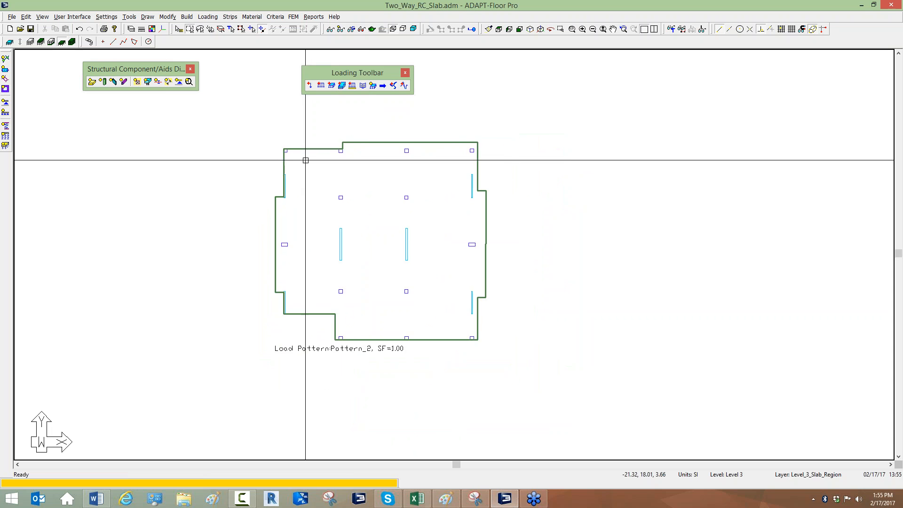
{"action": "scroll", "coordinate": [302, 182], "scroll_direction": "up", "scroll_amount": 3}
Turn on the display of beams, drop caps/panels and openings in the slab plan and hide the line supports.
{"action": "left_click", "coordinate": [342, 30]}
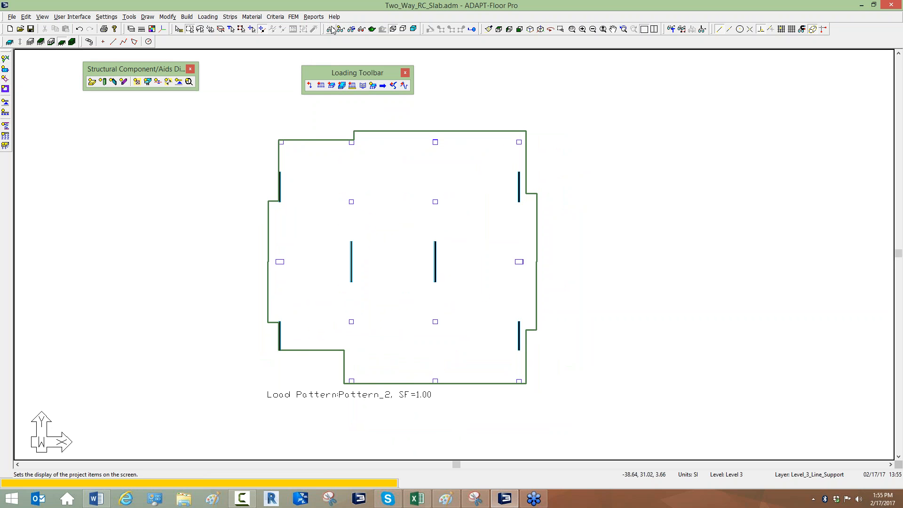
{"action": "left_click", "coordinate": [331, 30]}
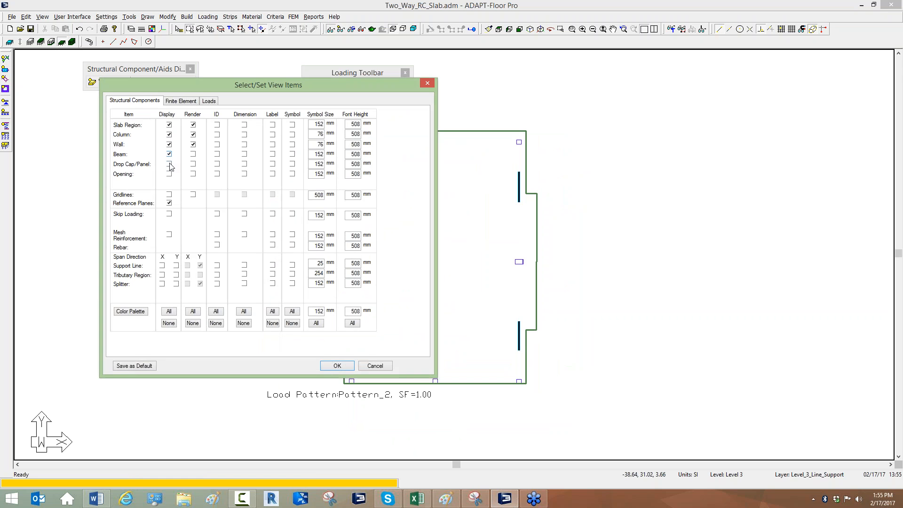
{"action": "left_click", "coordinate": [169, 164]}
{"action": "left_click", "coordinate": [169, 173]}
{"action": "left_click", "coordinate": [195, 101]}
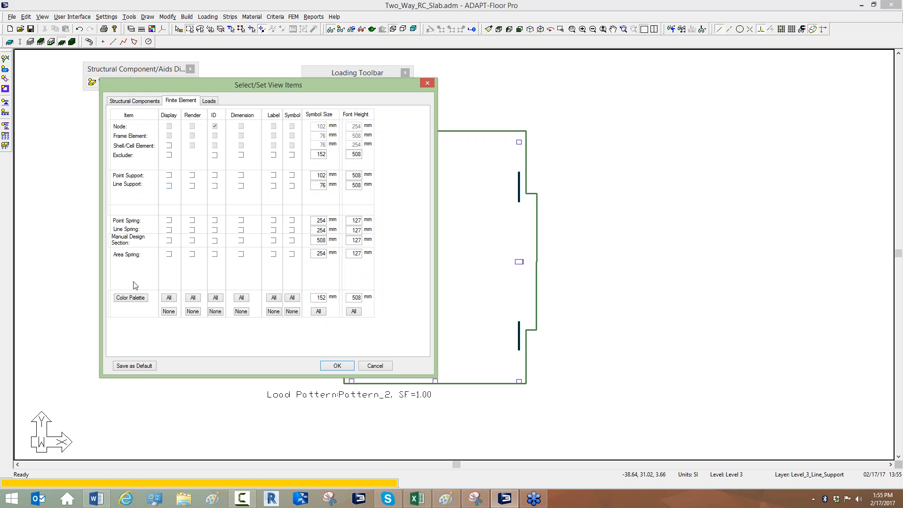
{"action": "left_click", "coordinate": [336, 366]}
{"action": "middle_click_drag", "start_coordinate": [349, 295], "coordinate": [373, 285]}
{"action": "scroll", "coordinate": [337, 283], "scroll_direction": "down", "scroll_amount": 3}
{"action": "scroll", "coordinate": [373, 199], "scroll_direction": "up", "scroll_amount": 2}
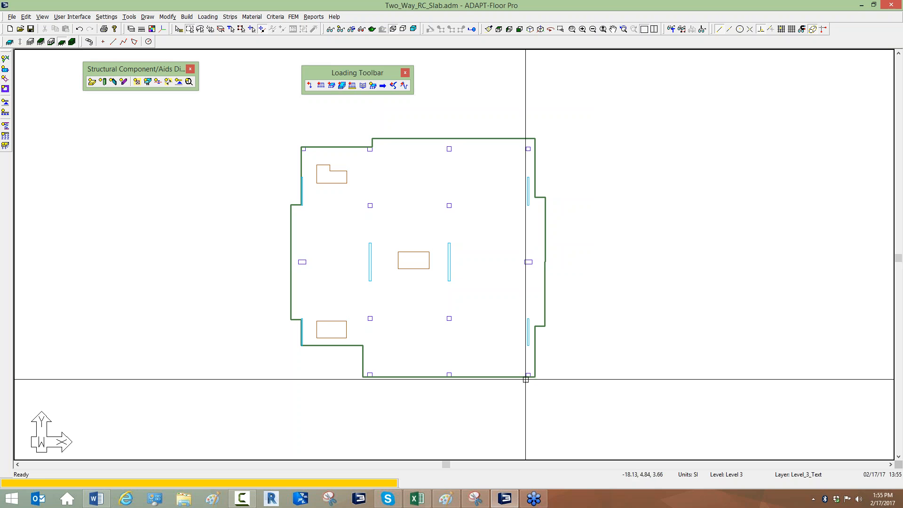
Start creating support lines and review the new line's label, direction, design criteria and rebar layers in its properties.
{"action": "left_click", "coordinate": [232, 17]}
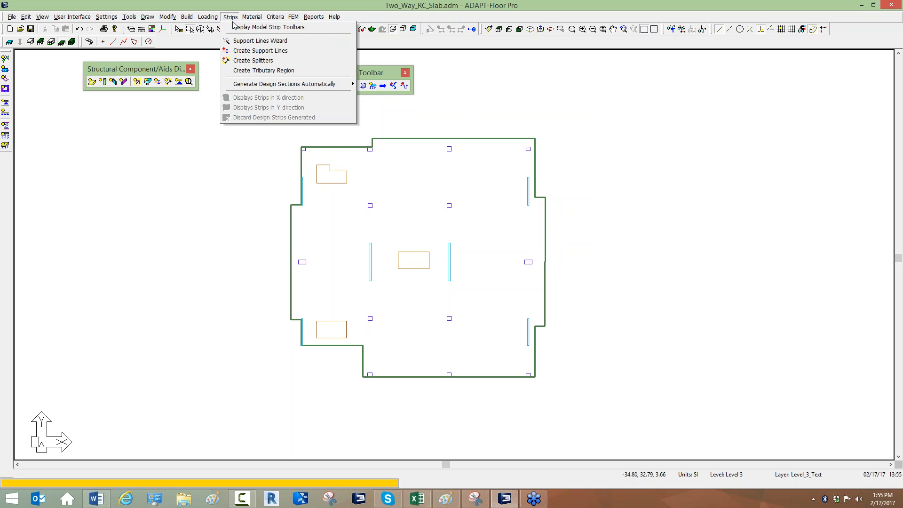
{"action": "left_click", "coordinate": [243, 55]}
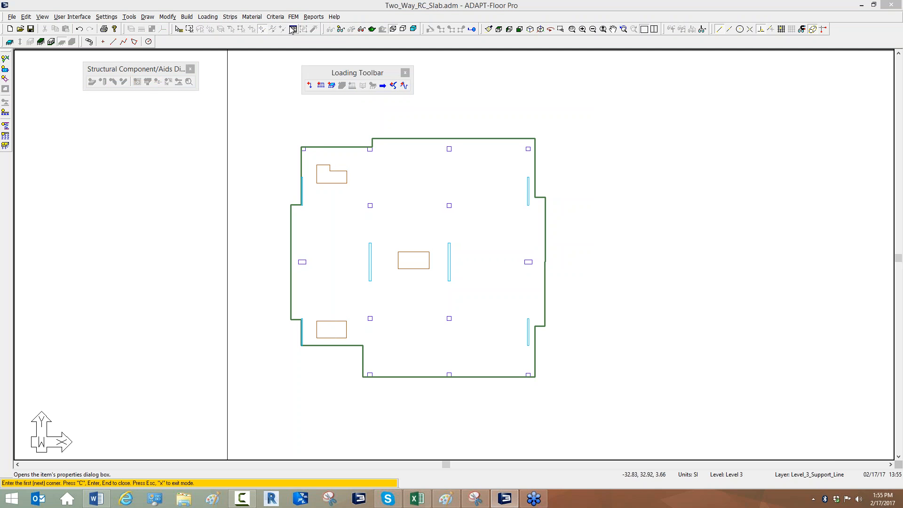
{"action": "left_click", "coordinate": [293, 29]}
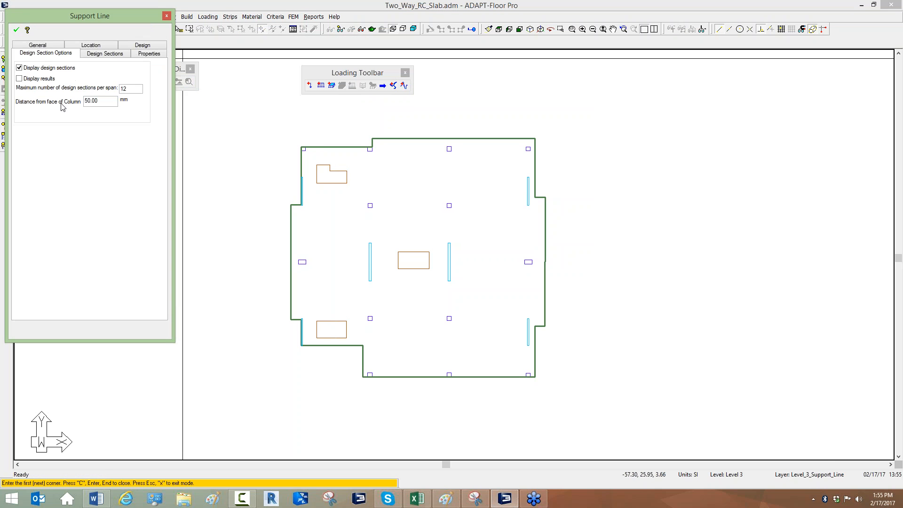
{"action": "left_click", "coordinate": [33, 47]}
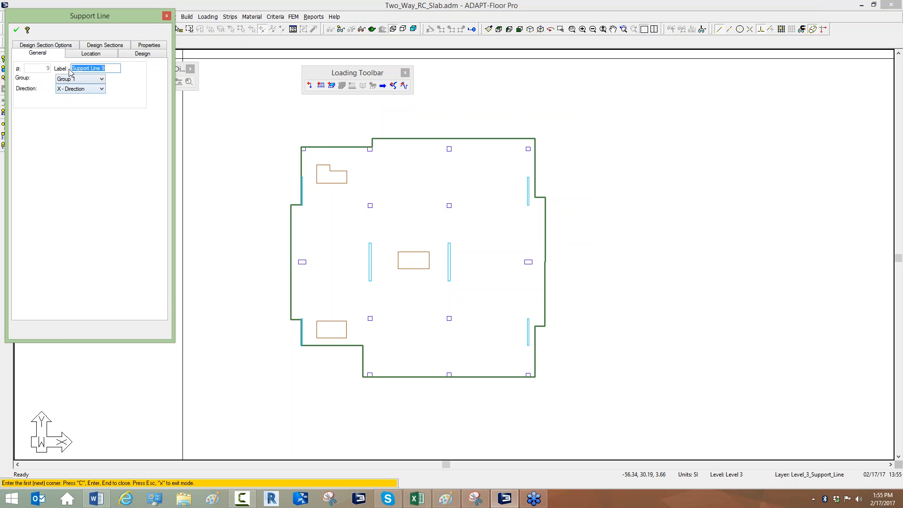
{"action": "left_click", "coordinate": [130, 56]}
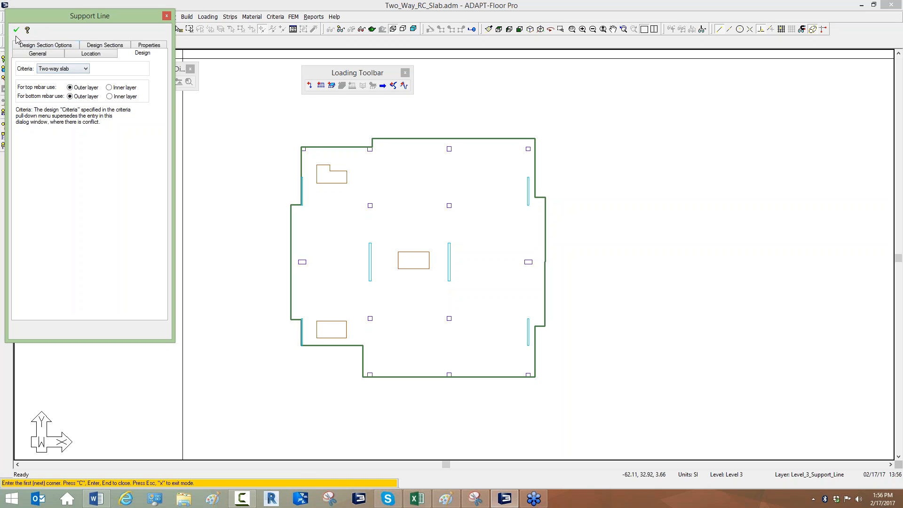
Draw a support line along the slab's uppermost column row, from the left slab edge through all four columns to the right edge.
{"action": "middle_click_drag", "start_coordinate": [264, 278], "coordinate": [285, 304]}
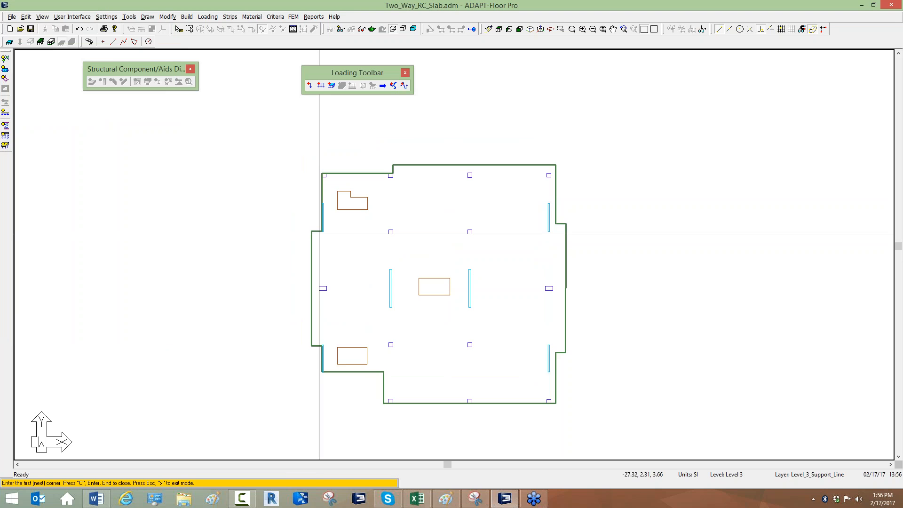
{"action": "scroll", "coordinate": [322, 211], "scroll_direction": "up", "scroll_amount": 5}
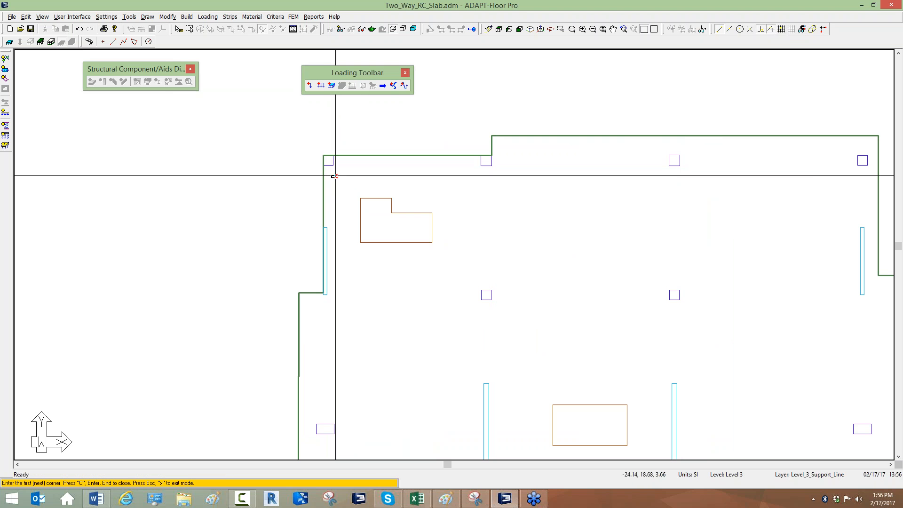
{"action": "left_click", "coordinate": [323, 161]}
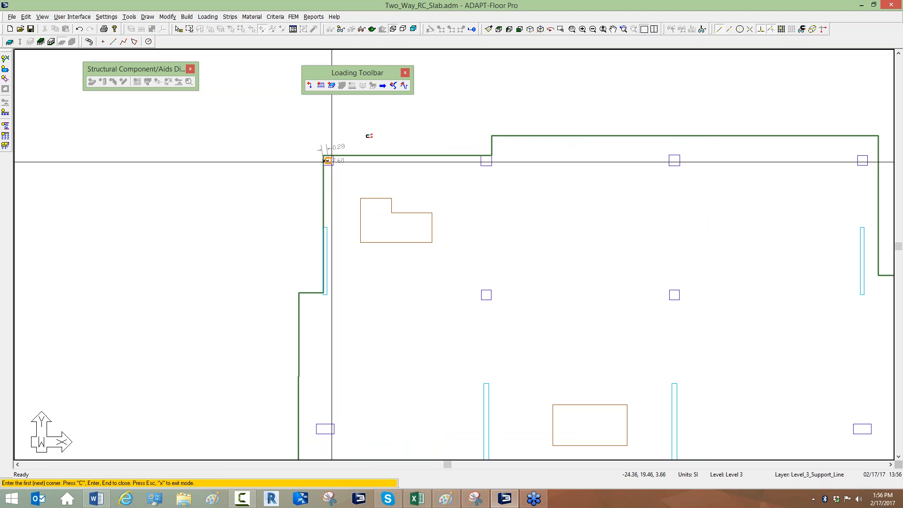
{"action": "scroll", "coordinate": [299, 217], "scroll_direction": "down", "scroll_amount": 3}
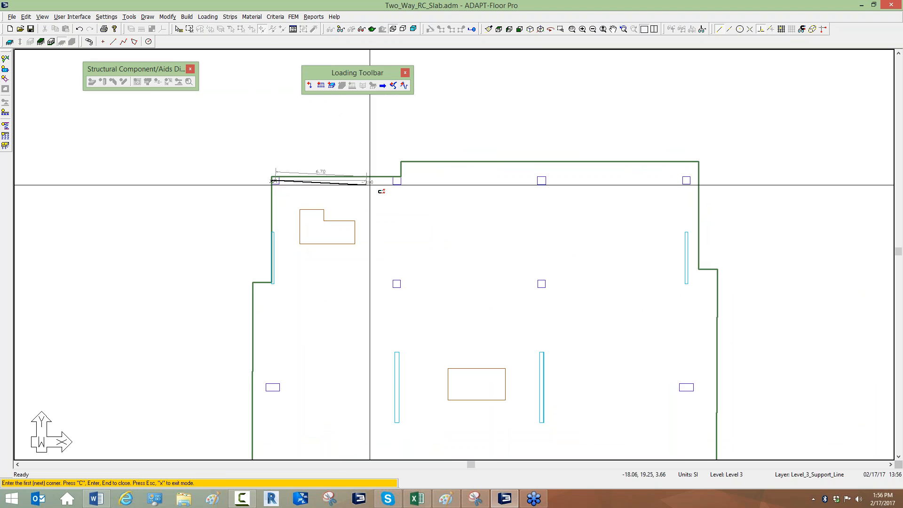
{"action": "left_click", "coordinate": [397, 180]}
{"action": "left_click", "coordinate": [542, 180]}
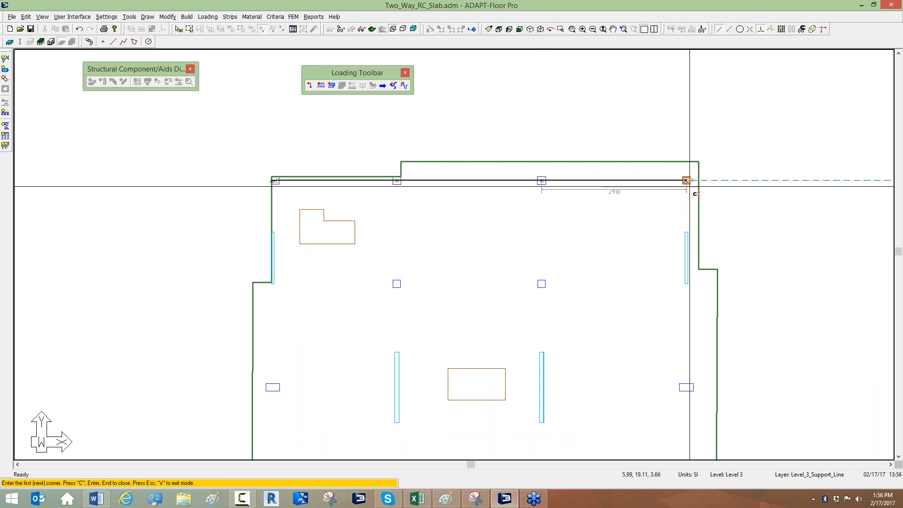
{"action": "left_click", "coordinate": [688, 183]}
{"action": "left_click", "coordinate": [698, 181]}
{"action": "key", "text": "c"}
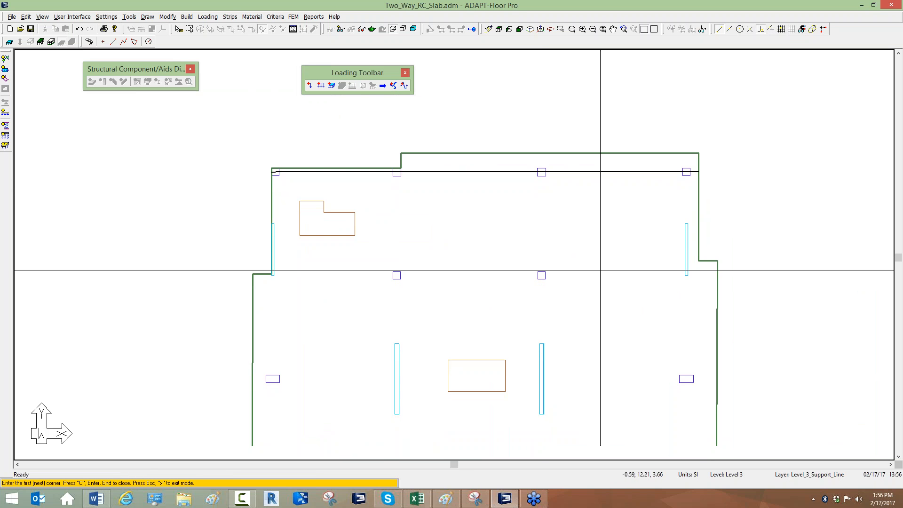
Draw a support line along the second row from the left slab corner through the upper walls' lower ends and both interior columns to the right edge.
{"action": "scroll", "coordinate": [268, 218], "scroll_direction": "up", "scroll_amount": 3}
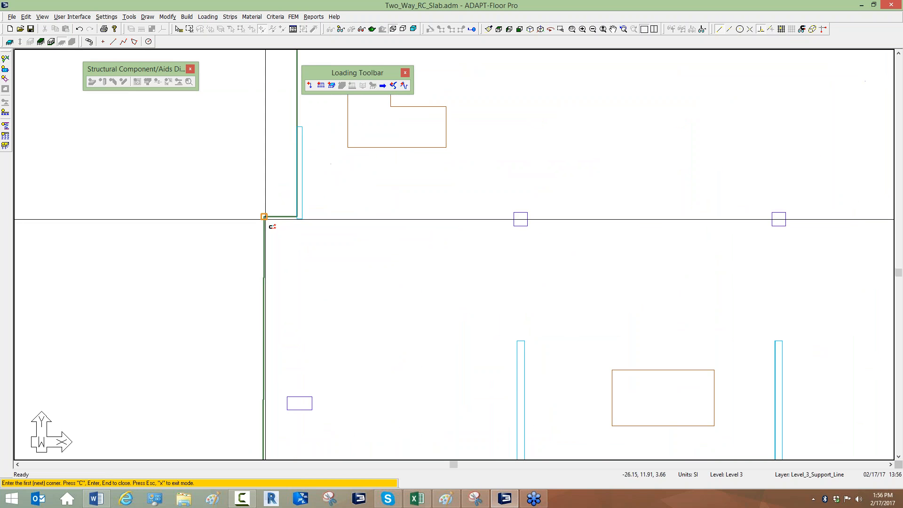
{"action": "left_click", "coordinate": [264, 217]}
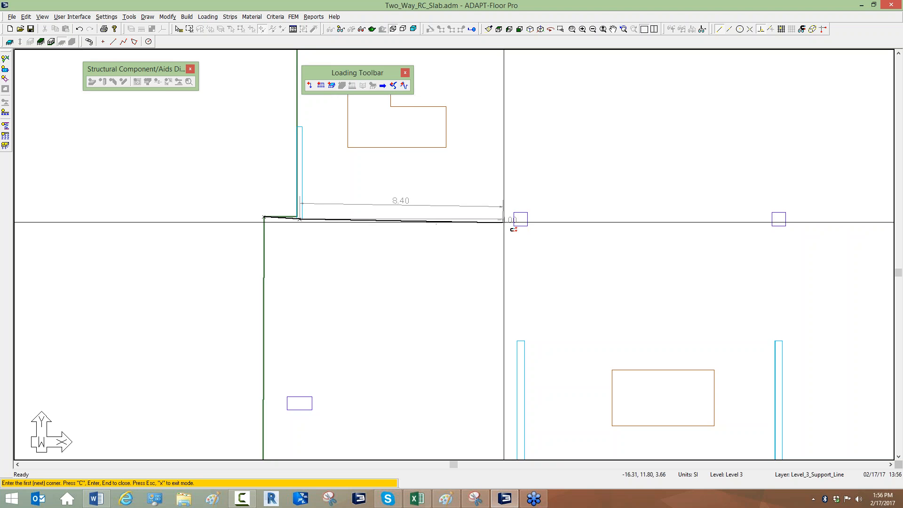
{"action": "left_click", "coordinate": [520, 219]}
{"action": "scroll", "coordinate": [235, 253], "scroll_direction": "down", "scroll_amount": 3}
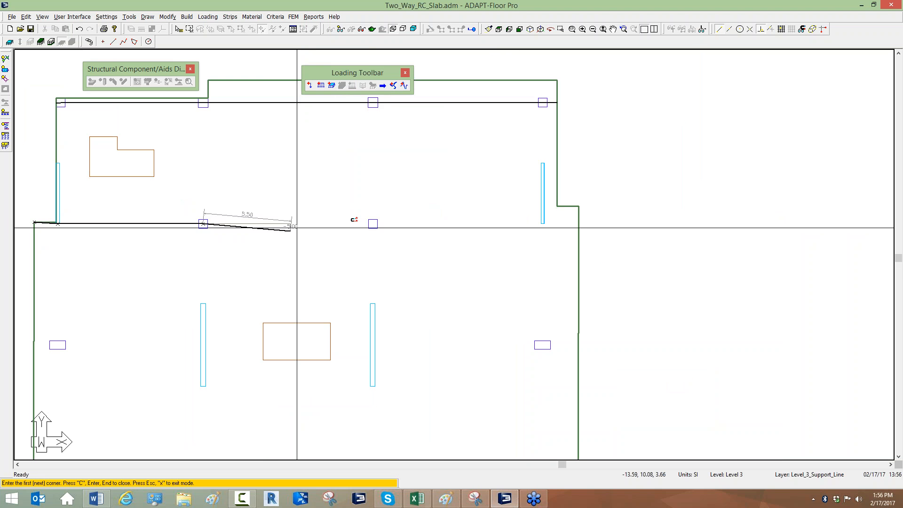
{"action": "left_click", "coordinate": [372, 224]}
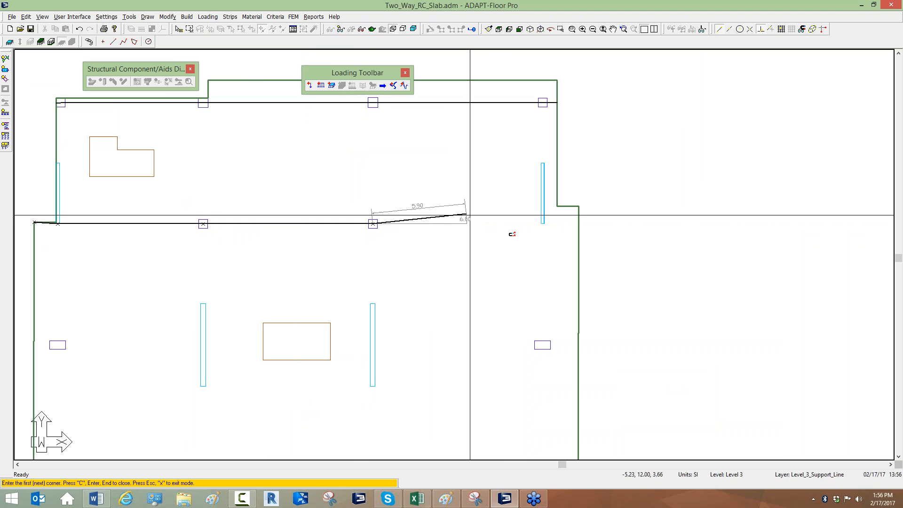
{"action": "left_click", "coordinate": [543, 224]}
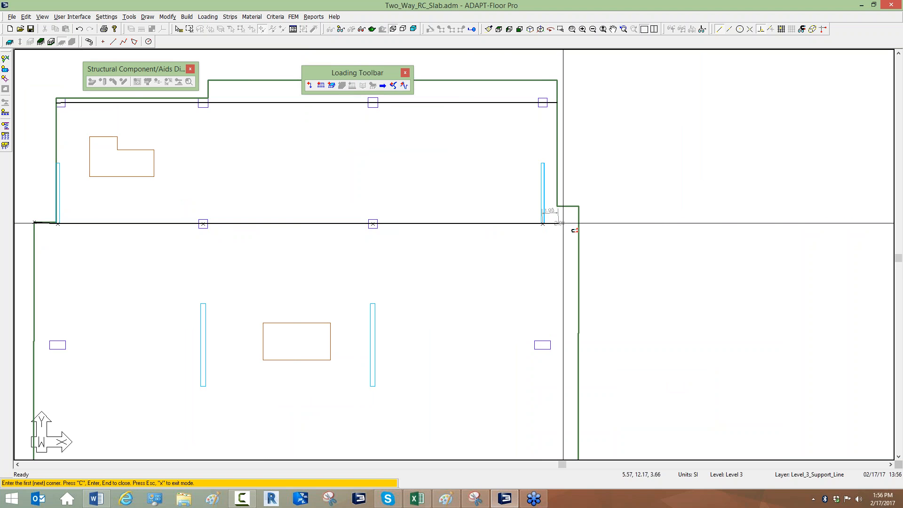
{"action": "left_click", "coordinate": [578, 224]}
{"action": "key", "text": "c"}
Draw a mid-height support line from the left slab edge through the edge column and left interior wall to the central opening.
{"action": "middle_click_drag", "start_coordinate": [572, 270], "coordinate": [651, 220]}
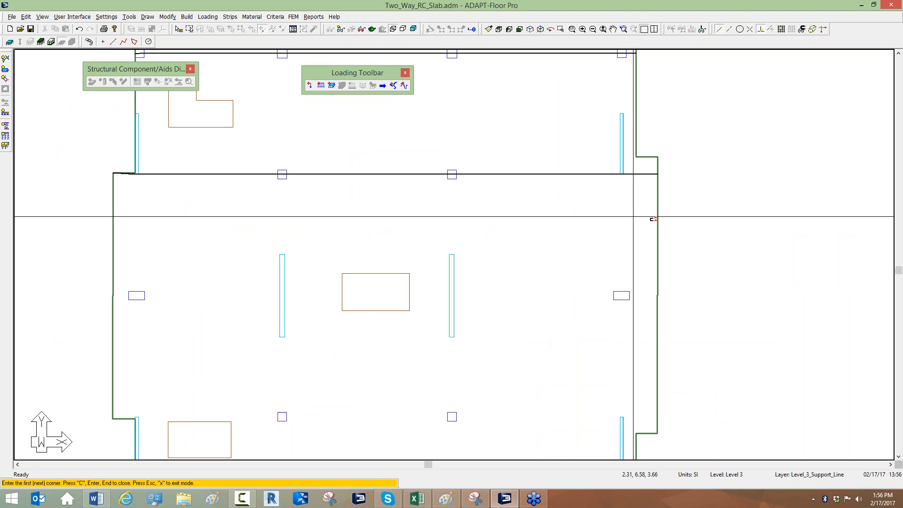
{"action": "scroll", "coordinate": [640, 213], "scroll_direction": "down", "scroll_amount": 5}
{"action": "scroll", "coordinate": [348, 277], "scroll_direction": "up", "scroll_amount": 5}
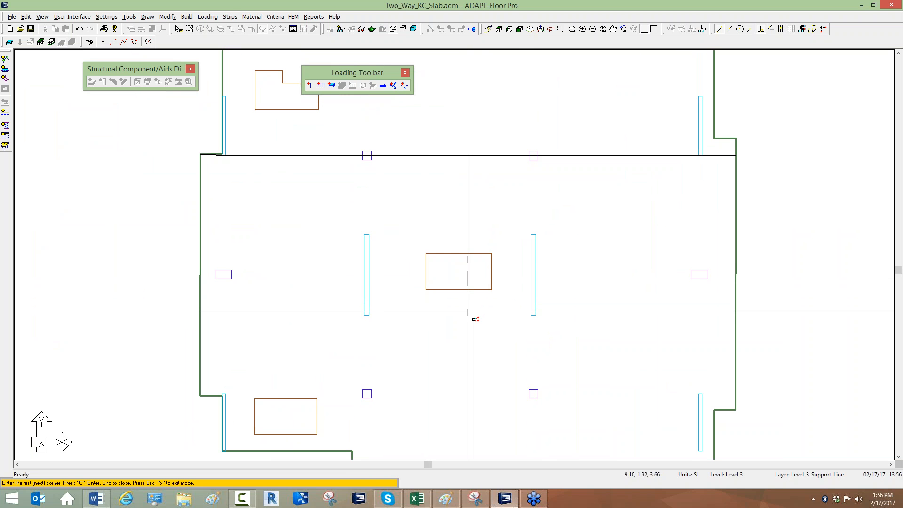
{"action": "scroll", "coordinate": [230, 275], "scroll_direction": "up", "scroll_amount": 1}
{"action": "scroll", "coordinate": [291, 314], "scroll_direction": "down", "scroll_amount": 2}
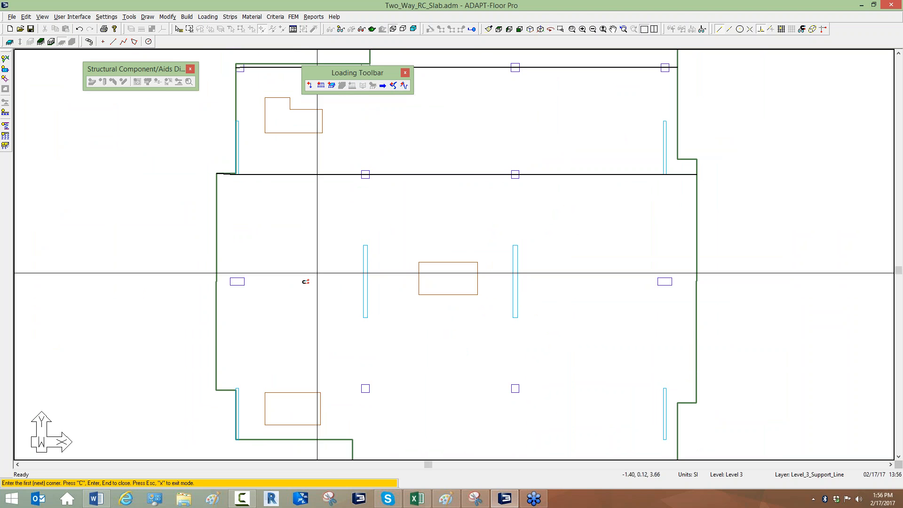
{"action": "scroll", "coordinate": [254, 284], "scroll_direction": "up", "scroll_amount": 1}
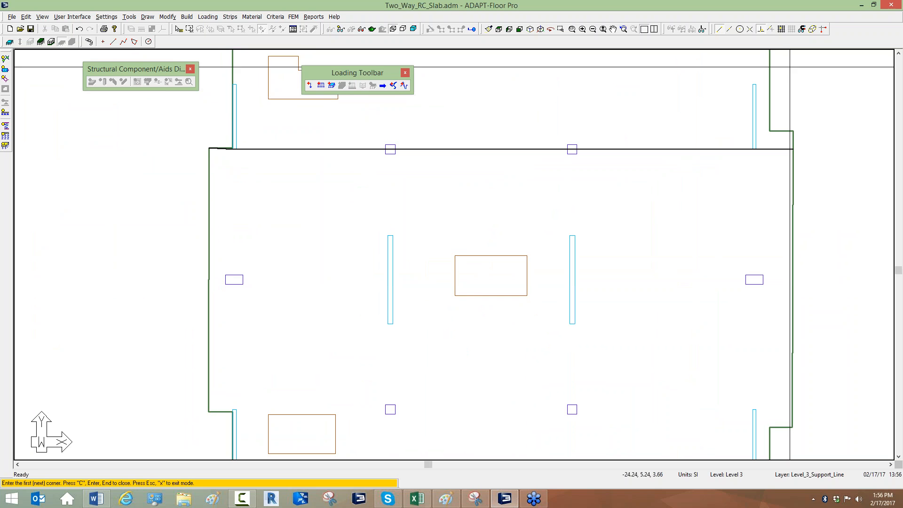
{"action": "left_click", "coordinate": [209, 280]}
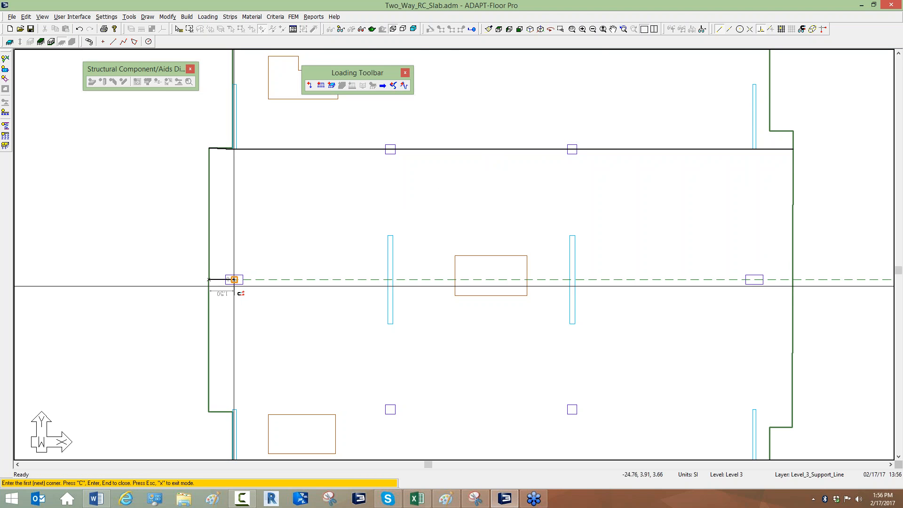
{"action": "left_click", "coordinate": [390, 280]}
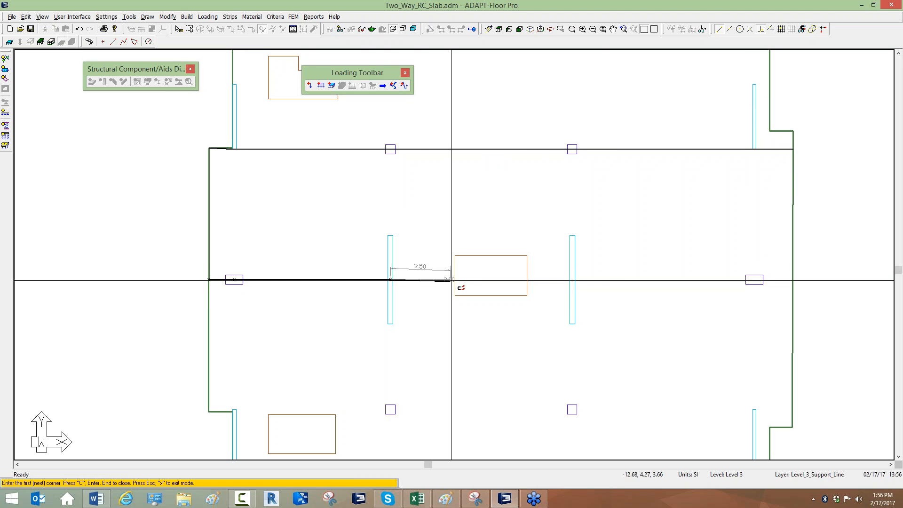
{"action": "left_click", "coordinate": [454, 280]}
{"action": "key", "text": "c"}
Draw a support line from the central opening's right side through the right interior wall and edge column to the right slab edge.
{"action": "middle_click_drag", "start_coordinate": [471, 329], "coordinate": [341, 313]}
{"action": "scroll", "coordinate": [379, 270], "scroll_direction": "up", "scroll_amount": 2}
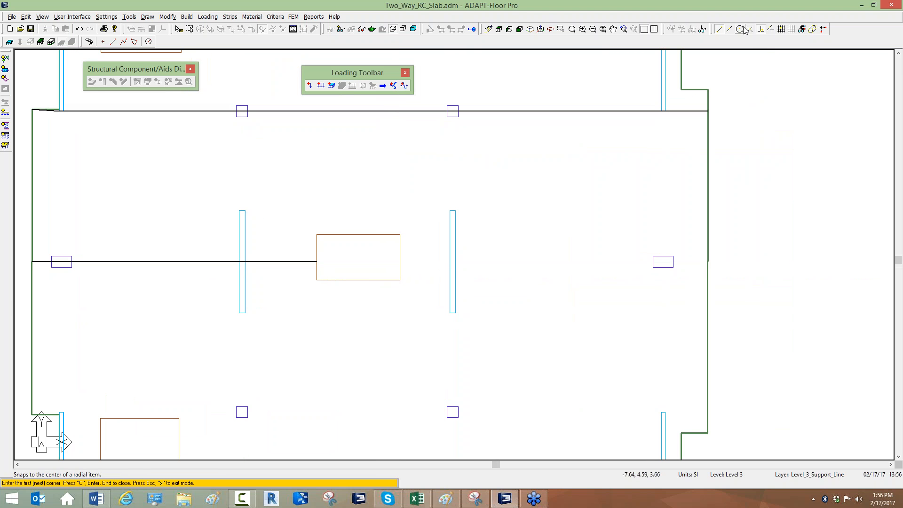
{"action": "left_click", "coordinate": [400, 262]}
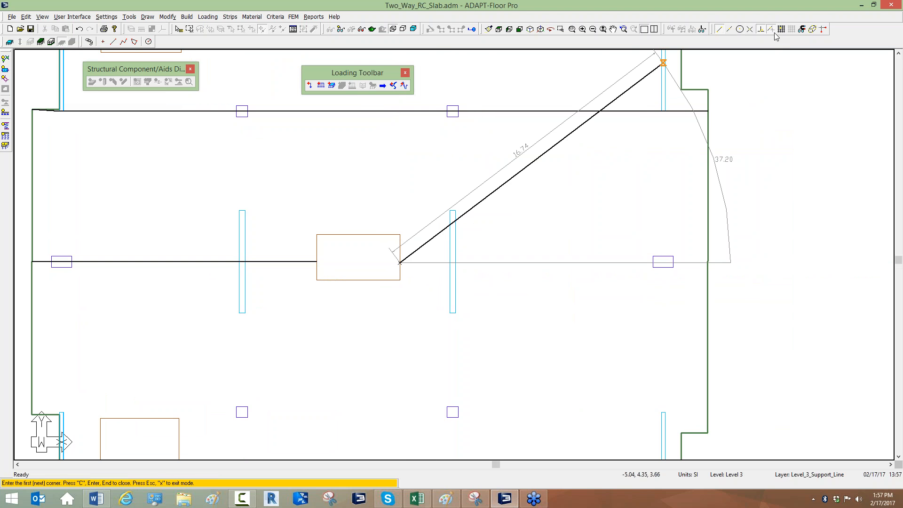
{"action": "left_click", "coordinate": [452, 263]}
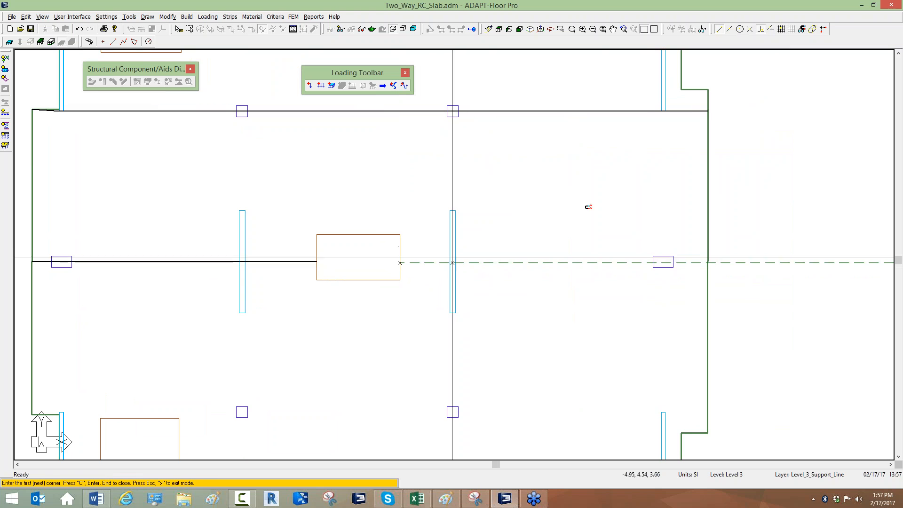
{"action": "left_click", "coordinate": [663, 262]}
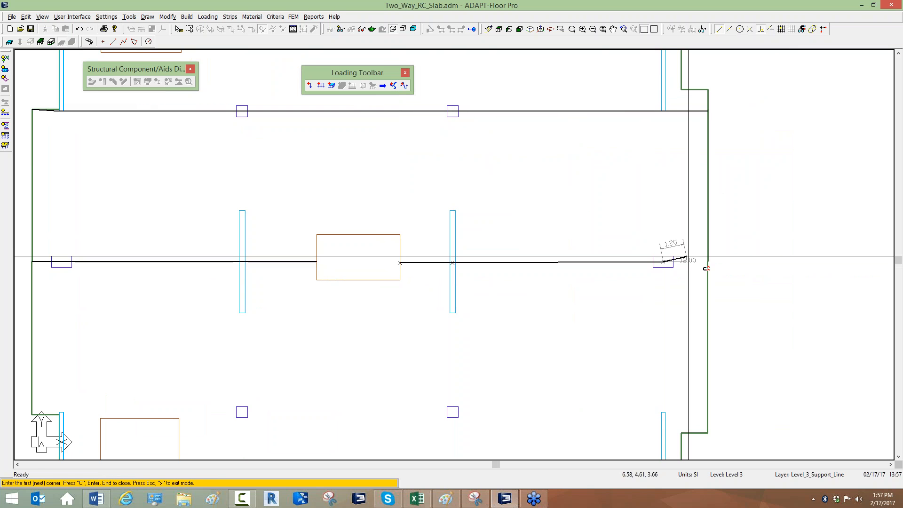
{"action": "left_click", "coordinate": [708, 262]}
{"action": "key", "text": "c"}
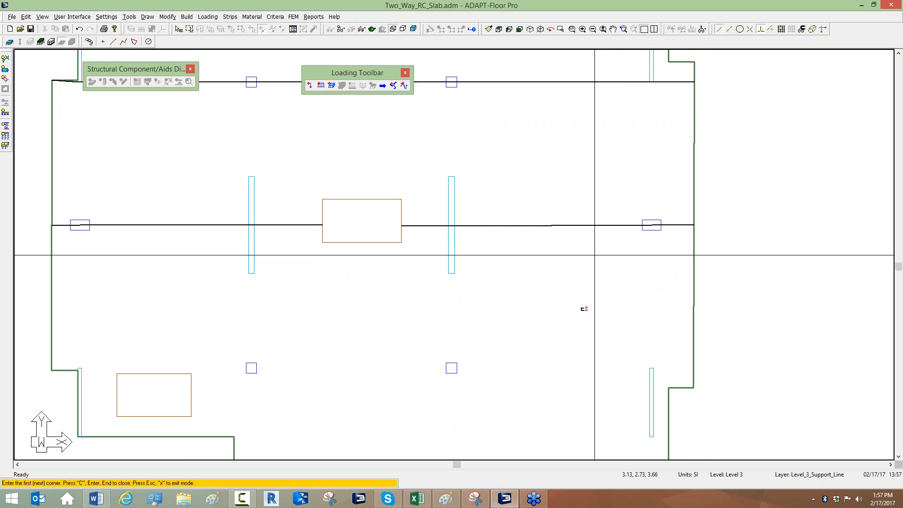
Draw a support line from the left slab edge through the lower walls' upper ends and the two interior columns to the right slab edge.
{"action": "scroll", "coordinate": [582, 309], "scroll_direction": "down", "scroll_amount": 3}
{"action": "scroll", "coordinate": [493, 332], "scroll_direction": "down", "scroll_amount": 2}
{"action": "scroll", "coordinate": [496, 273], "scroll_direction": "up", "scroll_amount": 1}
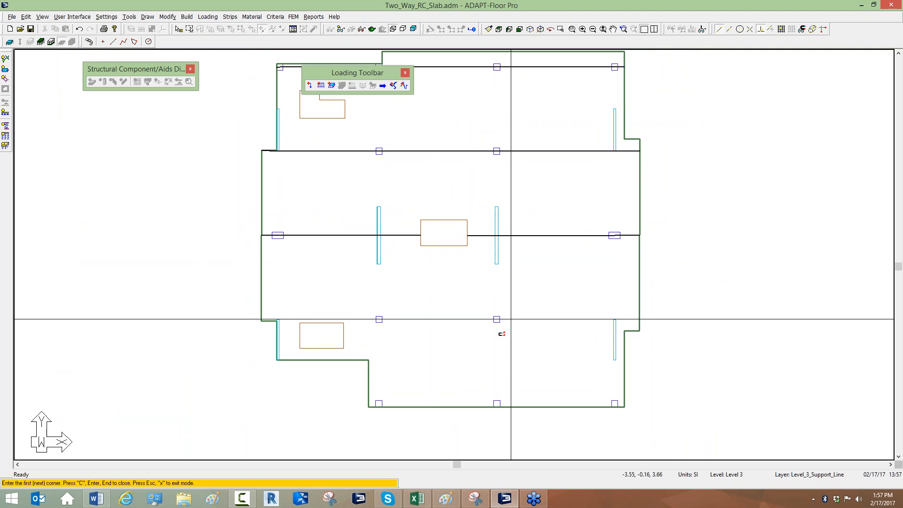
{"action": "scroll", "coordinate": [502, 334], "scroll_direction": "up", "scroll_amount": 1}
{"action": "middle_click_drag", "start_coordinate": [502, 334], "coordinate": [489, 286]}
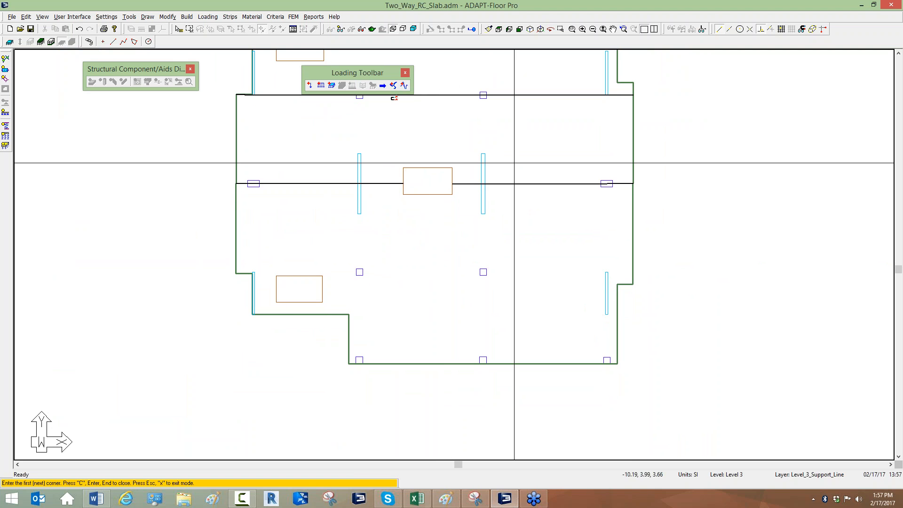
{"action": "scroll", "coordinate": [269, 301], "scroll_direction": "up", "scroll_amount": 4}
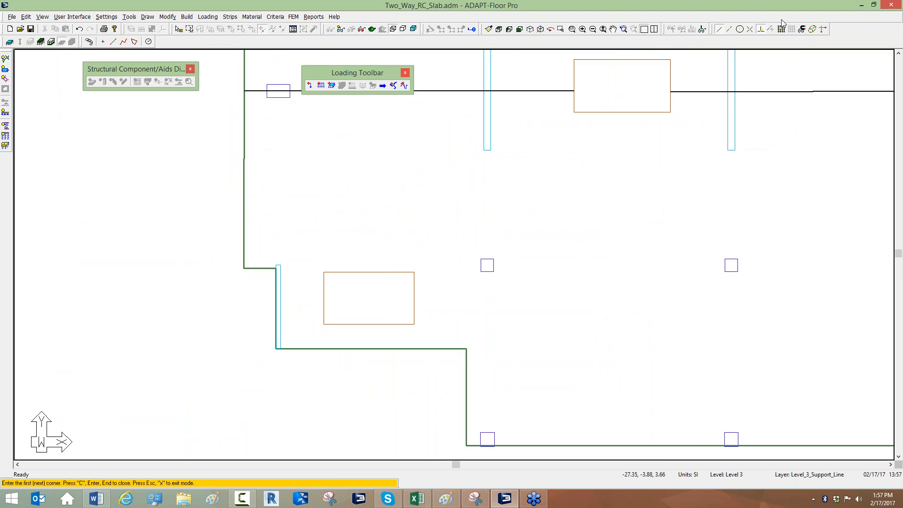
{"action": "left_click", "coordinate": [244, 266]}
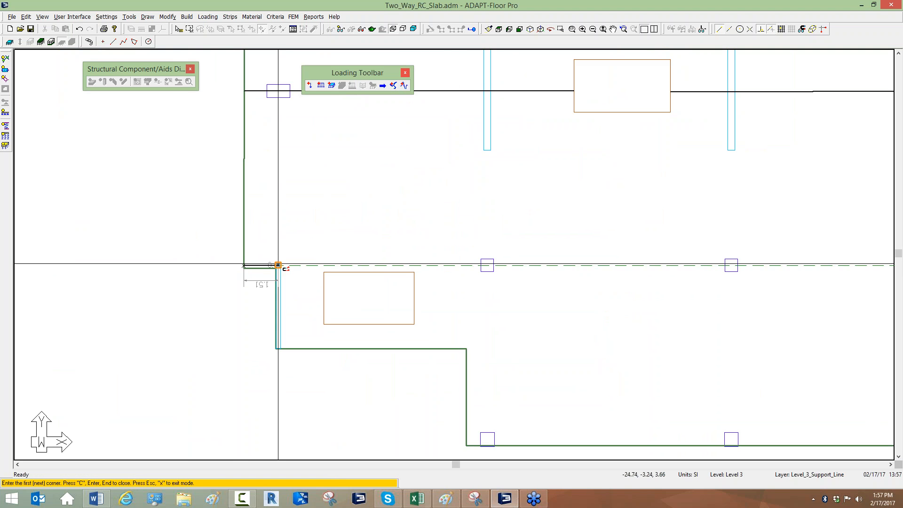
{"action": "left_click", "coordinate": [278, 266]}
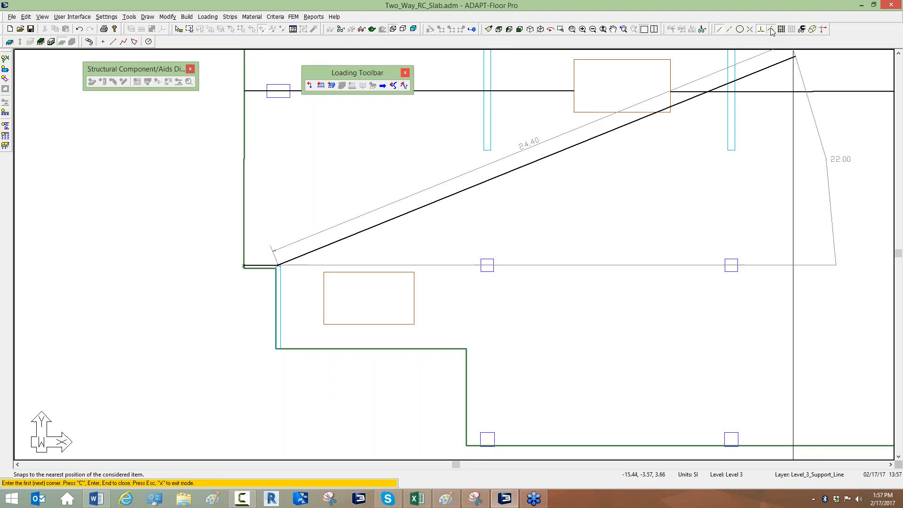
{"action": "left_click", "coordinate": [487, 265]}
{"action": "middle_click_drag", "start_coordinate": [591, 304], "coordinate": [332, 303]}
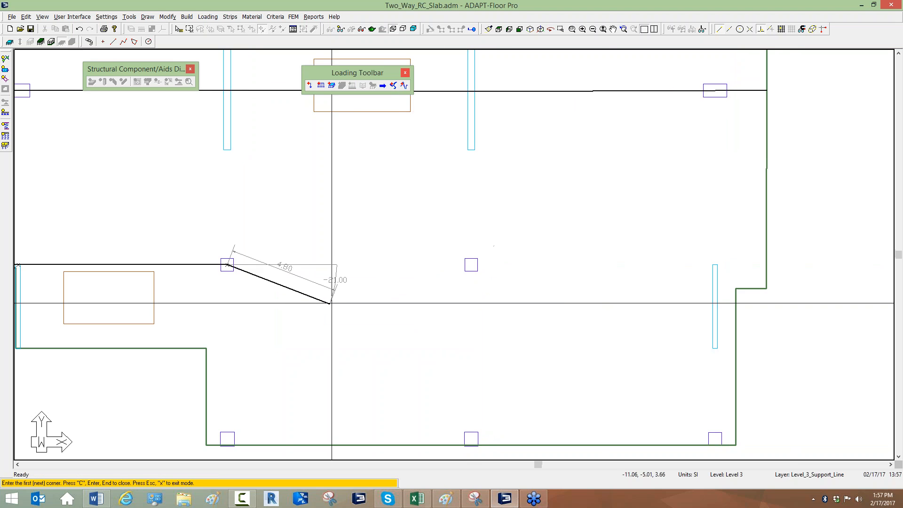
{"action": "scroll", "coordinate": [331, 303], "scroll_direction": "down", "scroll_amount": 1}
{"action": "left_click", "coordinate": [460, 267]}
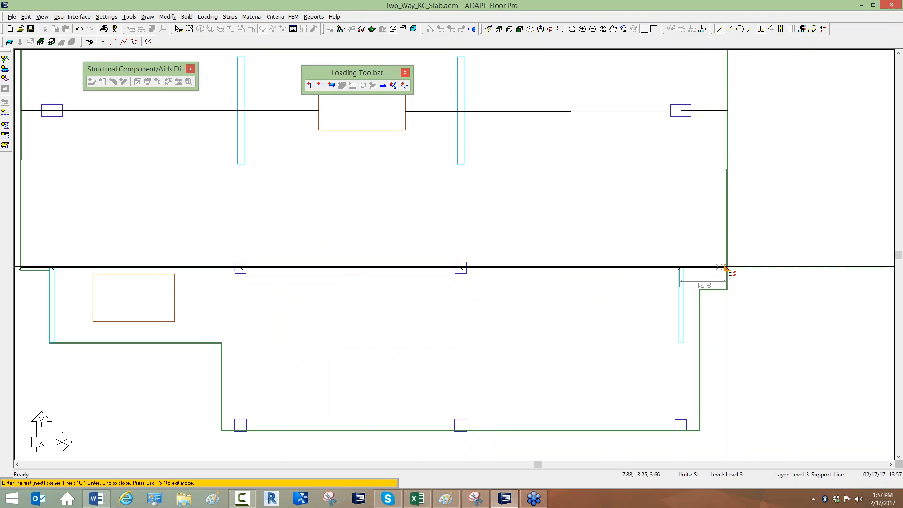
{"action": "left_click", "coordinate": [727, 267]}
{"action": "key", "text": "c"}
Draw a support line along the lowest row from the left slab edge through the three columns to the right slab edge.
{"action": "middle_click_drag", "start_coordinate": [619, 284], "coordinate": [808, 247]}
{"action": "scroll", "coordinate": [262, 315], "scroll_direction": "up", "scroll_amount": 1}
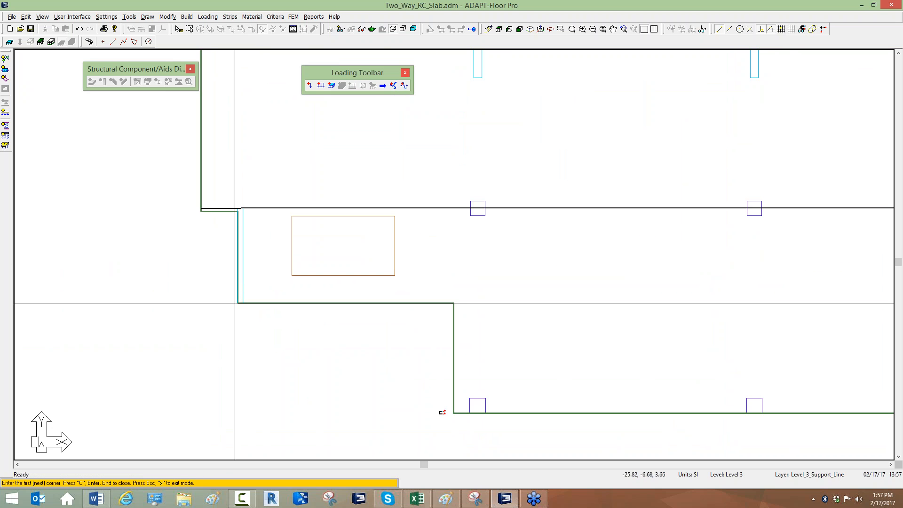
{"action": "middle_click_drag", "start_coordinate": [436, 405], "coordinate": [345, 396]}
{"action": "left_click", "coordinate": [362, 397]}
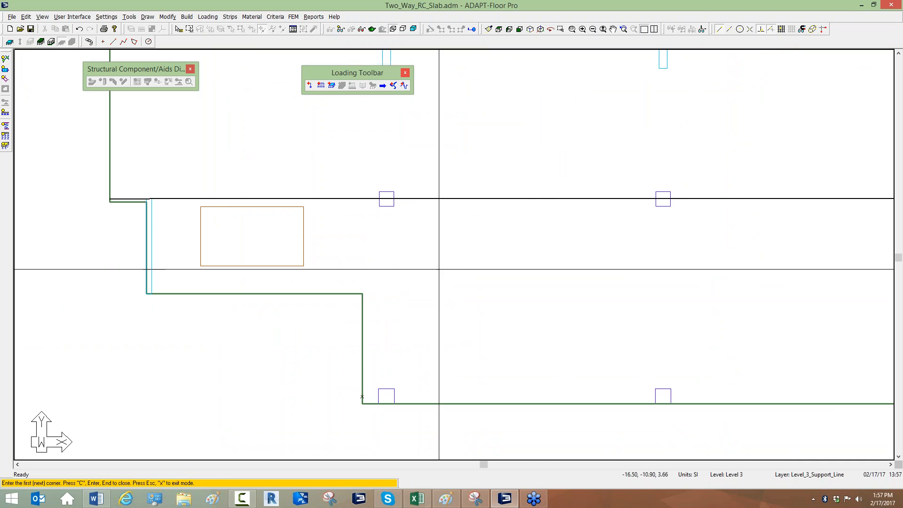
{"action": "left_click", "coordinate": [386, 396]}
{"action": "middle_click_drag", "start_coordinate": [541, 341], "coordinate": [277, 365]}
{"action": "scroll", "coordinate": [276, 365], "scroll_direction": "down", "scroll_amount": 1}
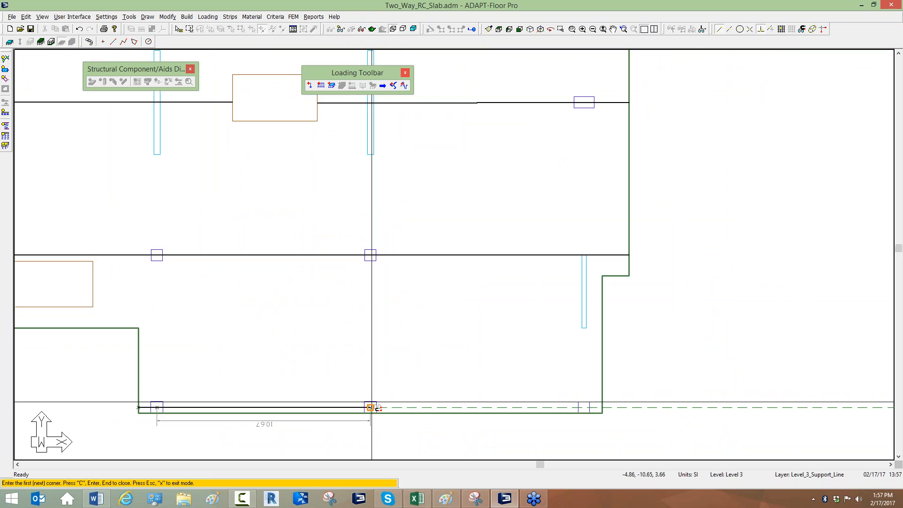
{"action": "left_click", "coordinate": [370, 405]}
{"action": "left_click", "coordinate": [584, 406]}
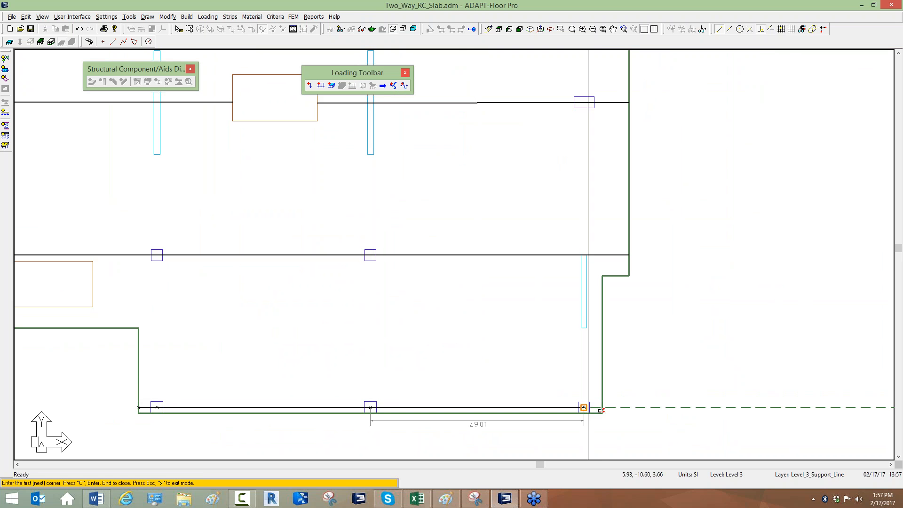
{"action": "middle_click_drag", "start_coordinate": [554, 396], "coordinate": [577, 415]}
{"action": "scroll", "coordinate": [405, 389], "scroll_direction": "down", "scroll_amount": 6}
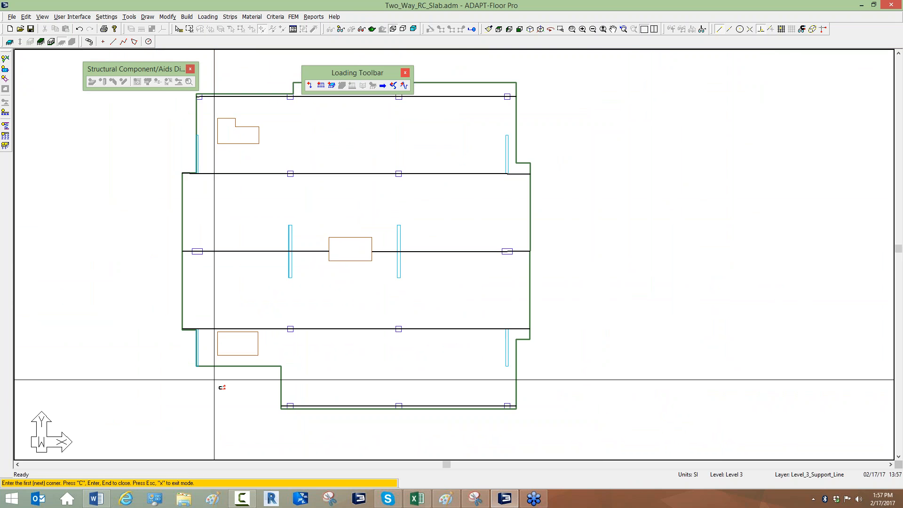
{"action": "scroll", "coordinate": [215, 389], "scroll_direction": "up", "scroll_amount": 1}
{"action": "scroll", "coordinate": [306, 392], "scroll_direction": "down", "scroll_amount": 1}
{"action": "scroll", "coordinate": [304, 387], "scroll_direction": "down", "scroll_amount": 1}
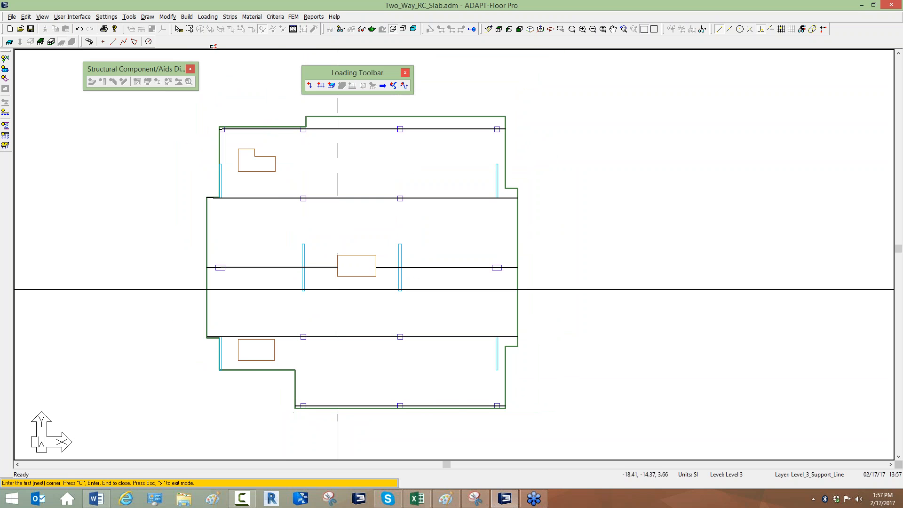
{"action": "right_click", "coordinate": [244, 84]}
{"action": "left_click", "coordinate": [262, 92]}
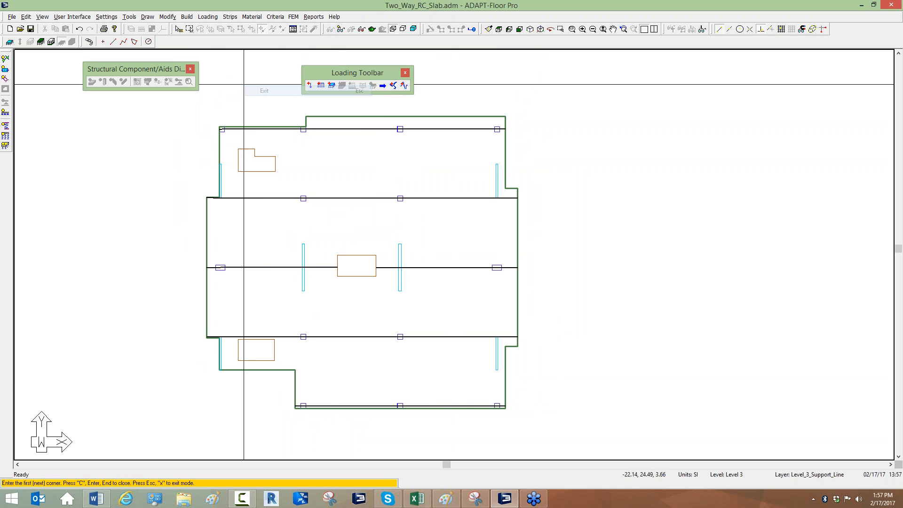
{"action": "middle_click_drag", "start_coordinate": [252, 247], "coordinate": [308, 247]}
{"action": "scroll", "coordinate": [308, 247], "scroll_direction": "up", "scroll_amount": 1}
{"action": "scroll", "coordinate": [308, 247], "scroll_direction": "up", "scroll_amount": 3}
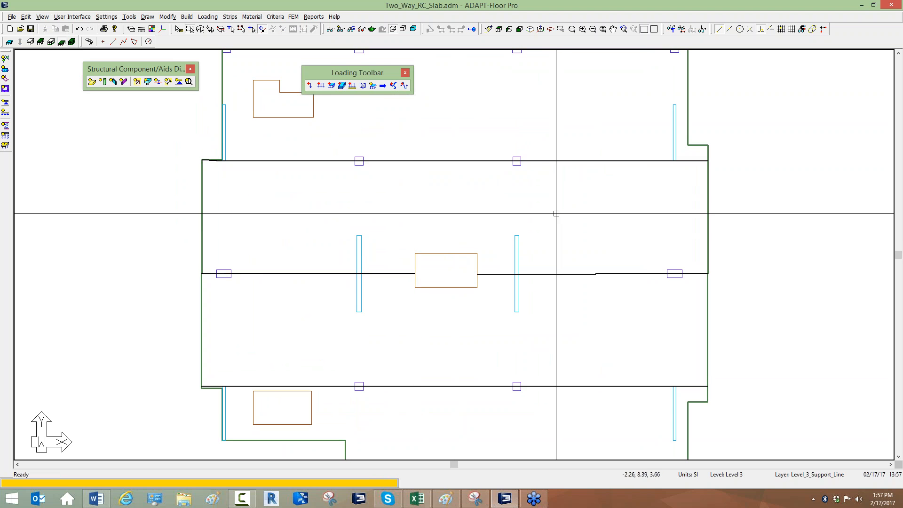
{"action": "scroll", "coordinate": [557, 211], "scroll_direction": "down", "scroll_amount": 1}
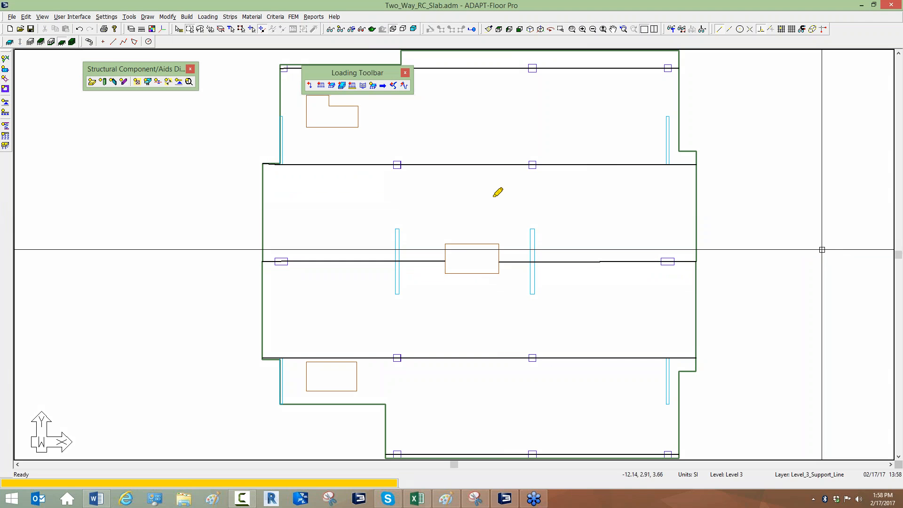
{"action": "mouse_move", "coordinate": [499, 166]}
{"action": "left_mouse_down"}
{"action": "mouse_move", "coordinate": [506, 310]}
{"action": "mouse_move", "coordinate": [493, 357]}
{"action": "left_mouse_up"}
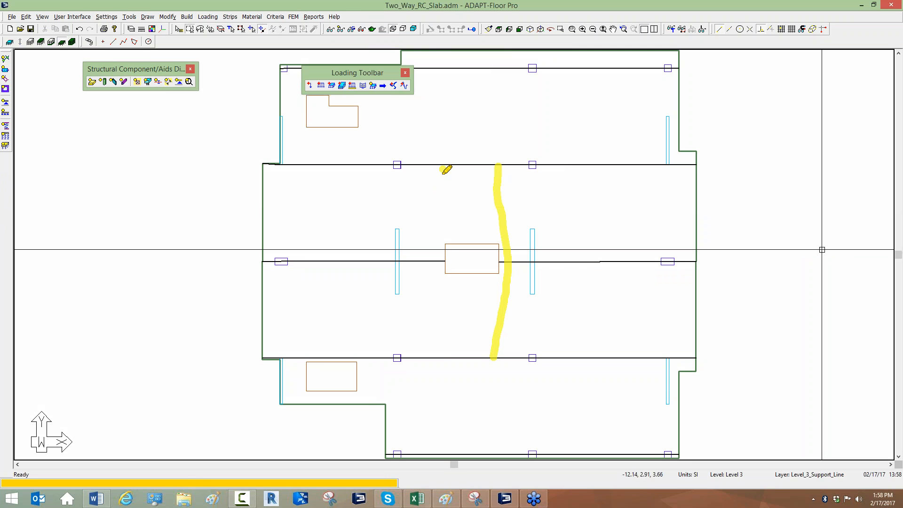
{"action": "mouse_move", "coordinate": [443, 168]}
{"action": "left_mouse_down"}
{"action": "mouse_move", "coordinate": [450, 264]}
{"action": "mouse_move", "coordinate": [443, 359]}
{"action": "left_mouse_up"}
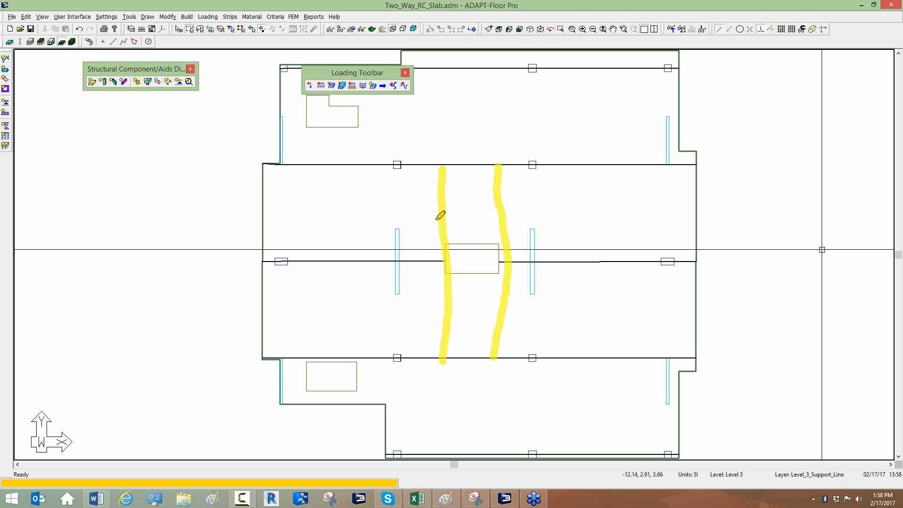
{"action": "left_click_drag", "start_coordinate": [415, 233], "coordinate": [264, 235]}
{"action": "left_click_drag", "start_coordinate": [265, 278], "coordinate": [444, 278]}
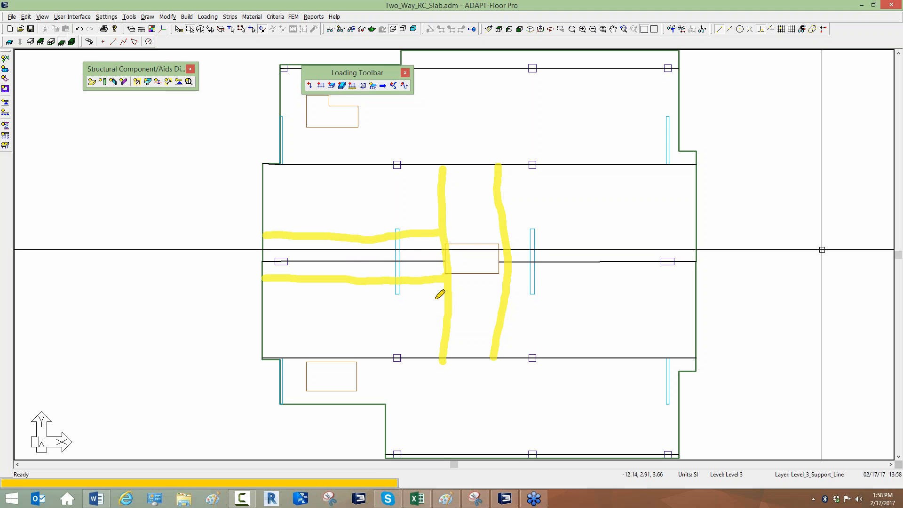
{"action": "left_click_drag", "start_coordinate": [407, 244], "coordinate": [440, 278]}
{"action": "left_click_drag", "start_coordinate": [381, 252], "coordinate": [396, 278]}
{"action": "left_click_drag", "start_coordinate": [343, 251], "coordinate": [363, 276]}
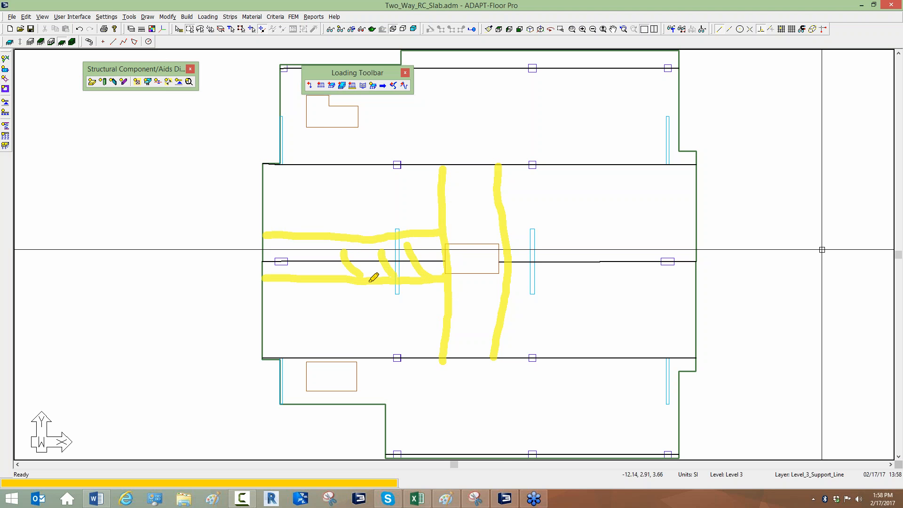
{"action": "left_click_drag", "start_coordinate": [298, 240], "coordinate": [336, 279]}
{"action": "left_click_drag", "start_coordinate": [283, 257], "coordinate": [327, 280]}
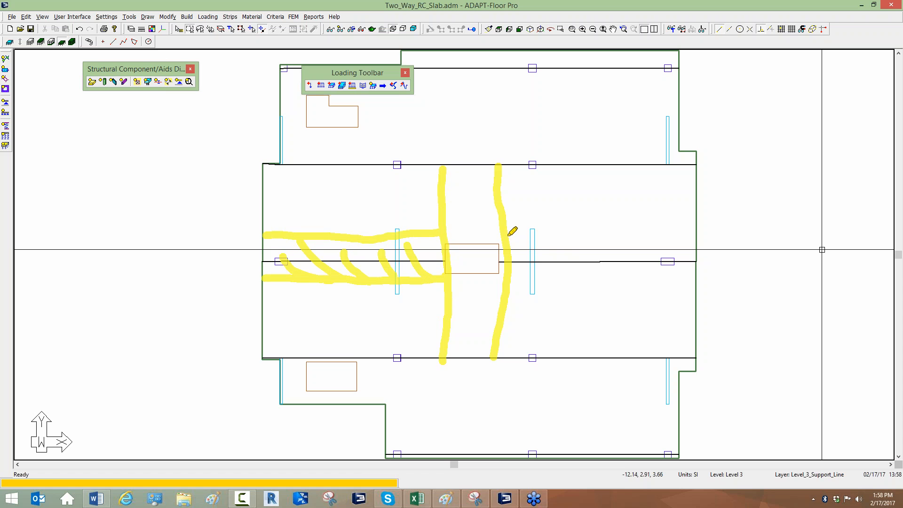
{"action": "left_click_drag", "start_coordinate": [574, 236], "coordinate": [519, 236]}
{"action": "mouse_move", "coordinate": [511, 281]}
{"action": "left_mouse_down"}
{"action": "mouse_move", "coordinate": [575, 283]}
{"action": "mouse_move", "coordinate": [546, 280]}
{"action": "left_mouse_up"}
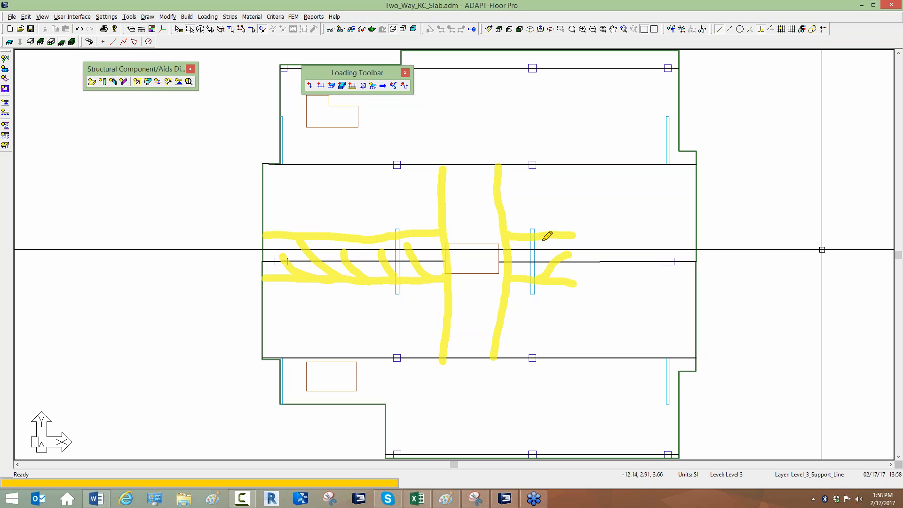
{"action": "left_click_drag", "start_coordinate": [544, 238], "coordinate": [526, 266]}
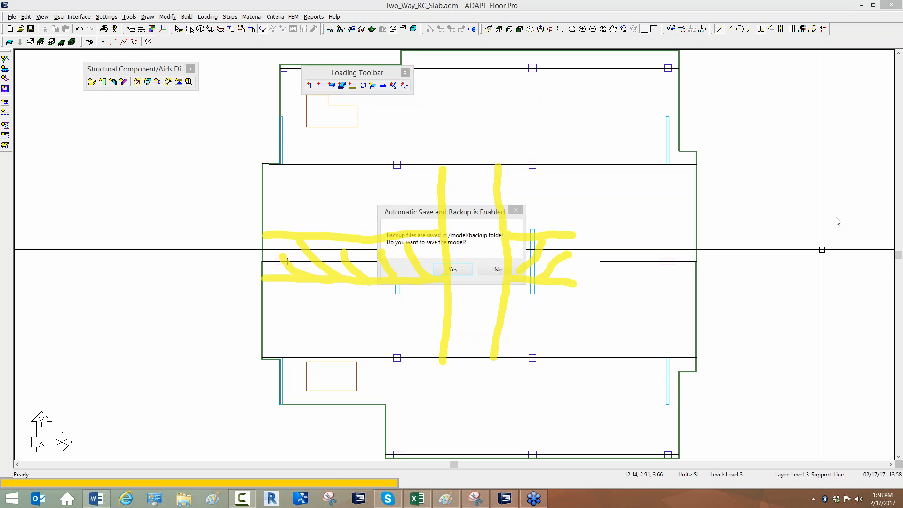
Decline the automatic save and backup of the model.
{"action": "left_click", "coordinate": [497, 269]}
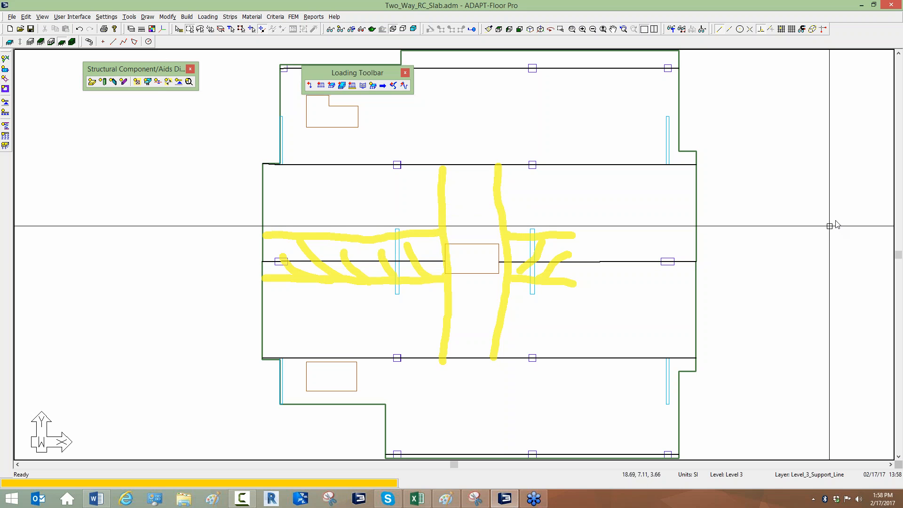
{"action": "left_click", "coordinate": [829, 278]}
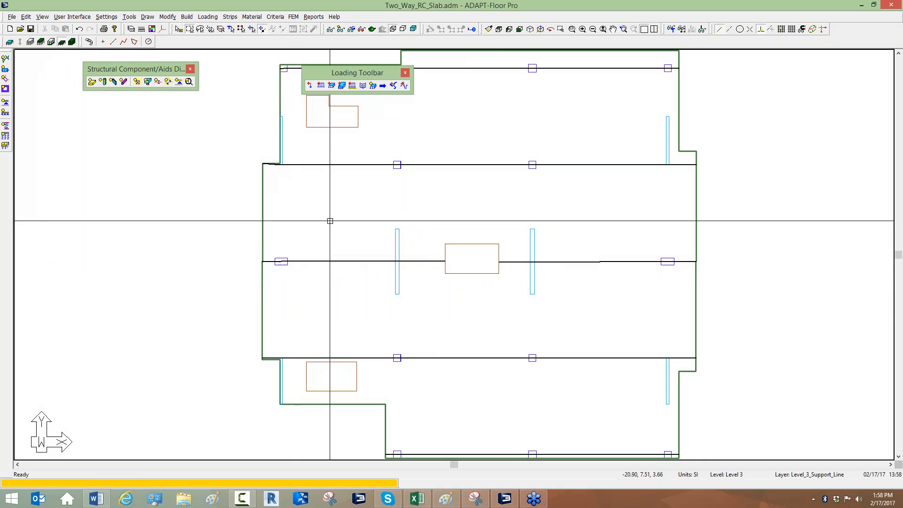
Draw X-direction splitters along the central opening's left side, from the mid-height support line to the support lines above and below.
{"action": "middle_click_drag", "start_coordinate": [335, 210], "coordinate": [340, 242]}
{"action": "scroll", "coordinate": [342, 246], "scroll_direction": "down", "scroll_amount": 1}
{"action": "left_click", "coordinate": [230, 17]}
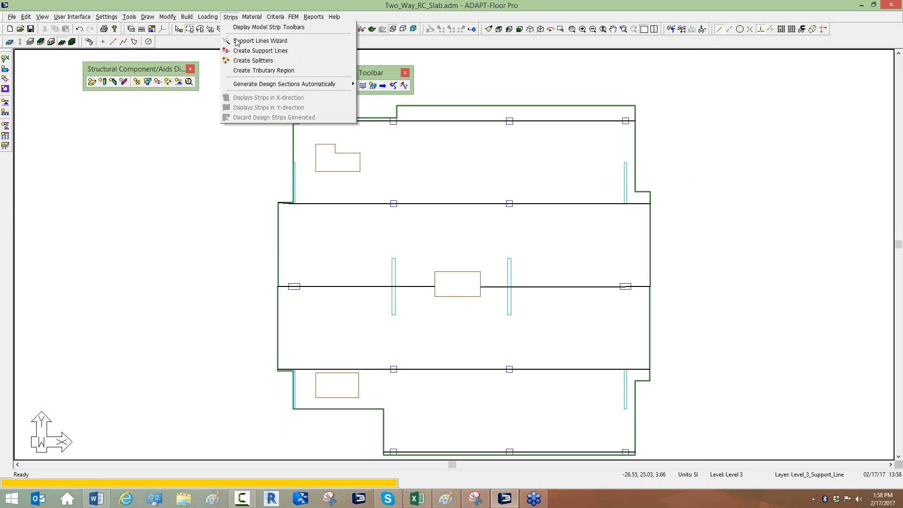
{"action": "left_click", "coordinate": [242, 61]}
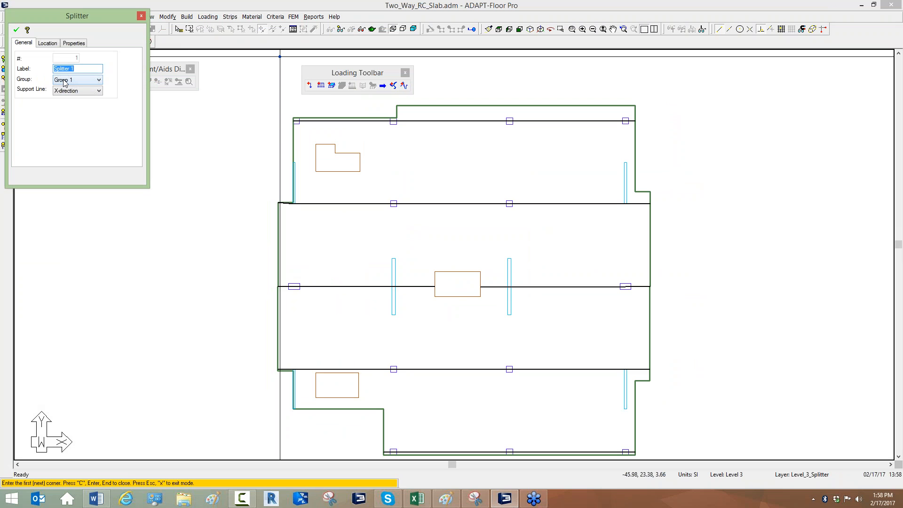
{"action": "left_click", "coordinate": [17, 32]}
{"action": "left_click", "coordinate": [451, 273]}
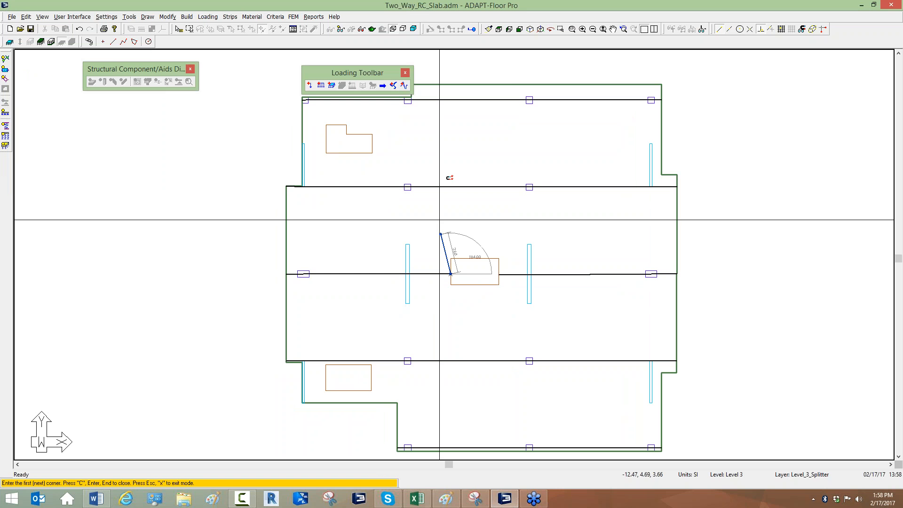
{"action": "left_click", "coordinate": [450, 187]}
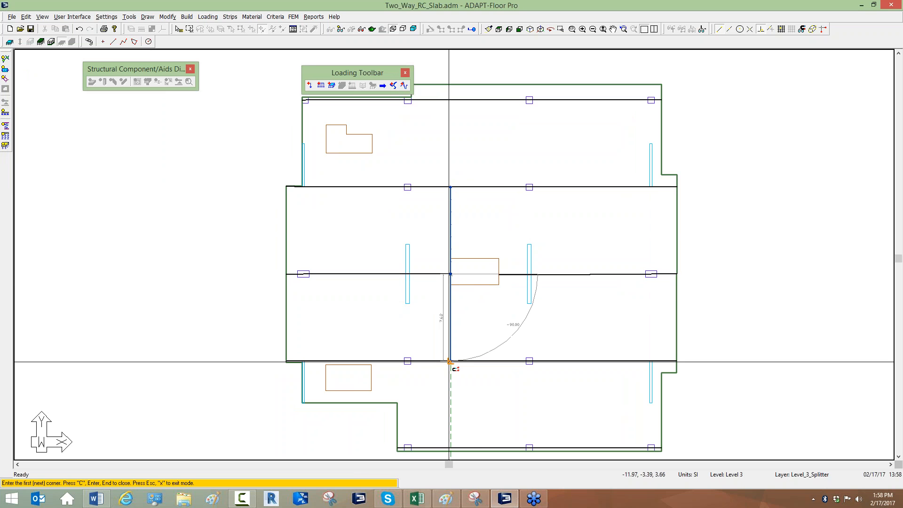
{"action": "left_click", "coordinate": [449, 361]}
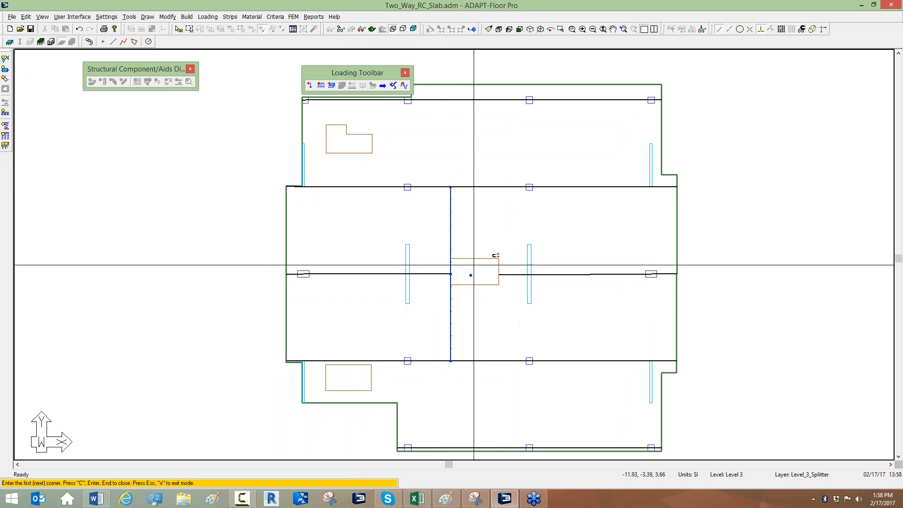
Draw matching X-direction splitters along the central opening's right side, up and down to the adjacent support lines, and finish the splitter command.
{"action": "left_click", "coordinate": [498, 186]}
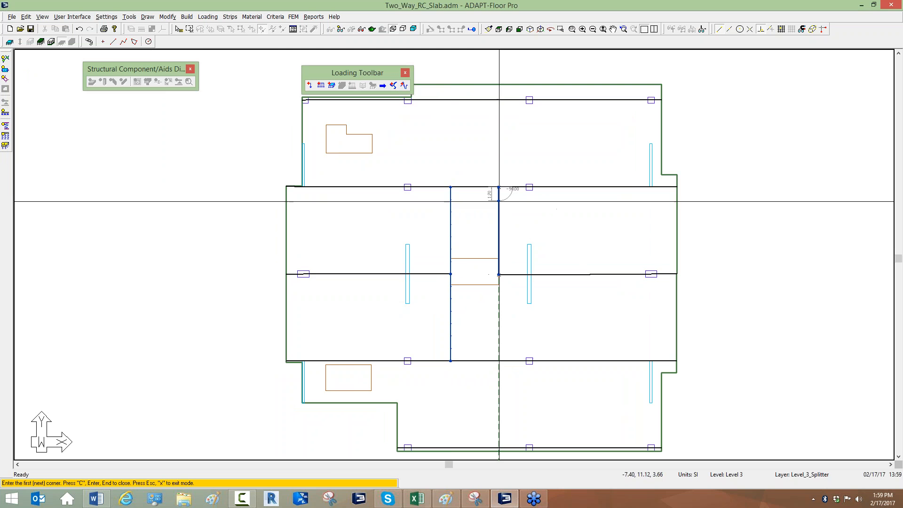
{"action": "left_click", "coordinate": [499, 360]}
{"action": "middle_click_drag", "start_coordinate": [442, 291], "coordinate": [458, 317]}
{"action": "scroll", "coordinate": [455, 317], "scroll_direction": "down", "scroll_amount": 1}
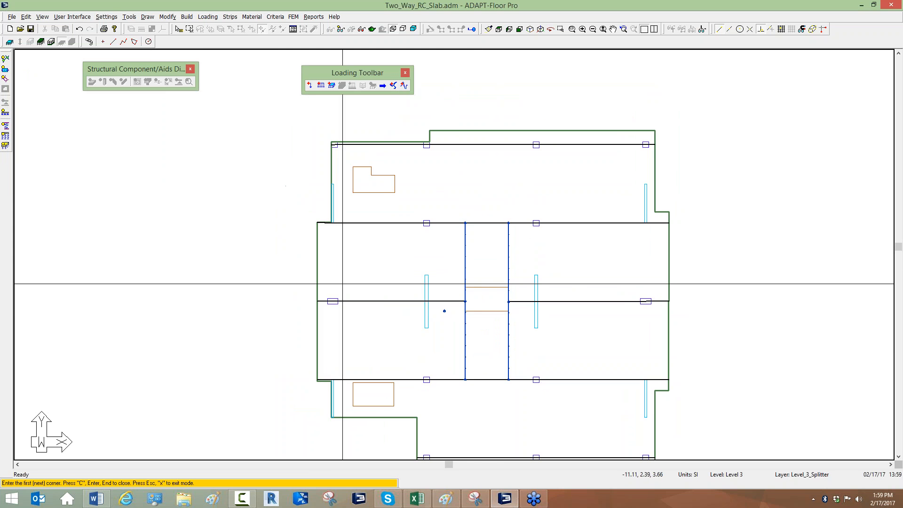
{"action": "right_click", "coordinate": [251, 216]}
{"action": "left_click", "coordinate": [264, 222]}
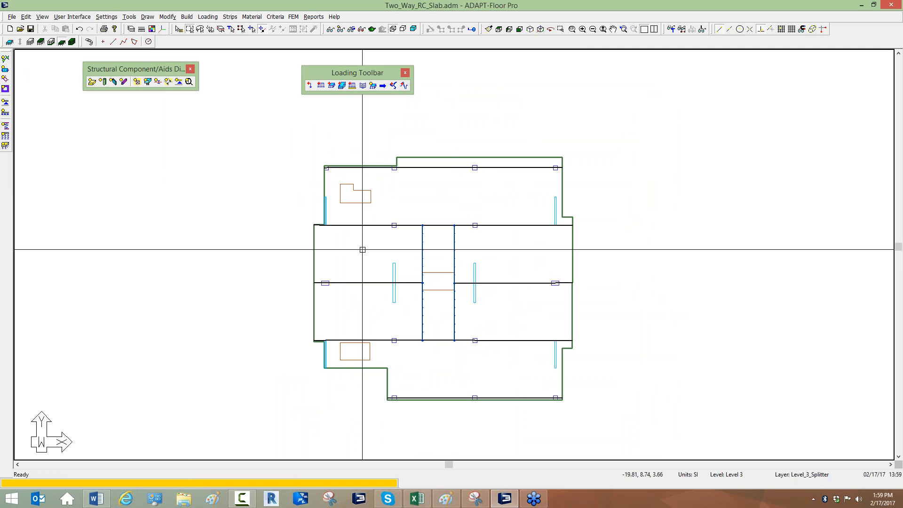
Generate the design sections automatically by regenerating the tributaries.
{"action": "scroll", "coordinate": [448, 262], "scroll_direction": "up", "scroll_amount": 1}
{"action": "left_click", "coordinate": [227, 18]}
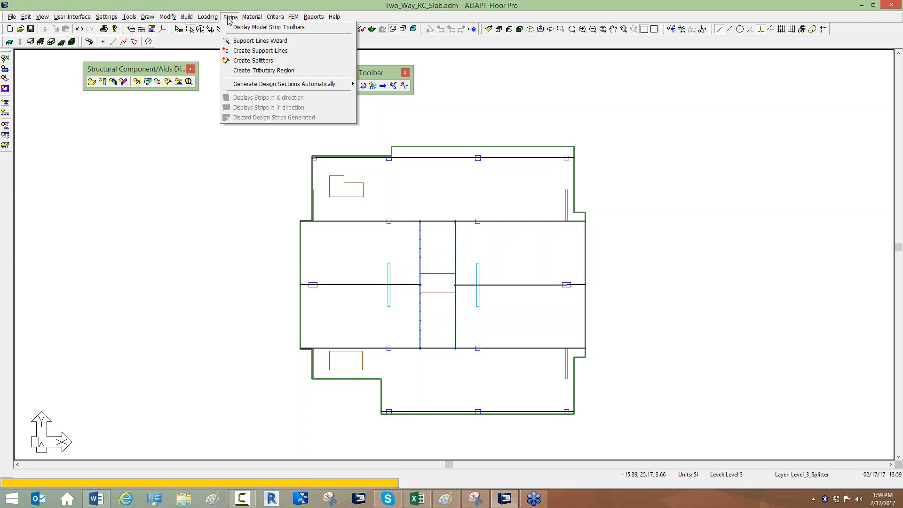
{"action": "mouse_move", "coordinate": [288, 86]}
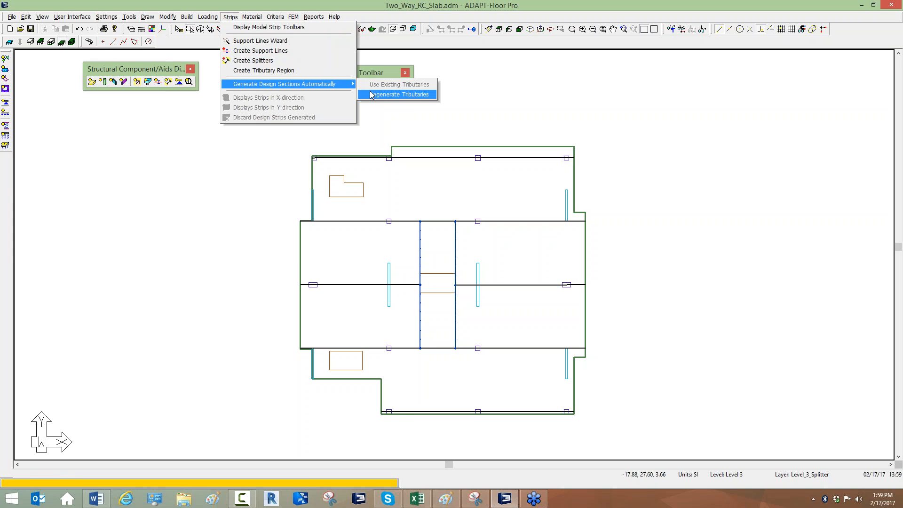
{"action": "left_click", "coordinate": [399, 95]}
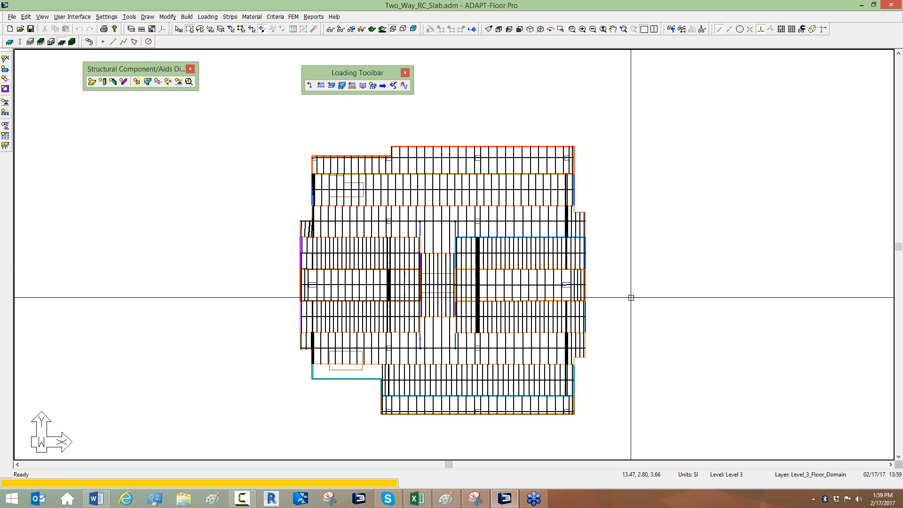
Display the Report Plans toolbar and create the idealized tributary plan for support lines in X-direction without a comment.
{"action": "scroll", "coordinate": [615, 274], "scroll_direction": "up", "scroll_amount": 3}
{"action": "scroll", "coordinate": [399, 277], "scroll_direction": "down", "scroll_amount": 1}
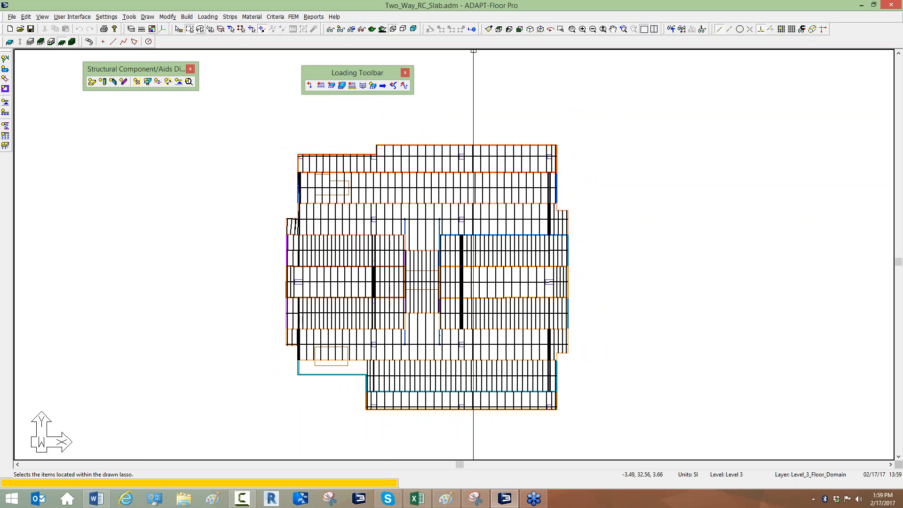
{"action": "left_click", "coordinate": [72, 17]}
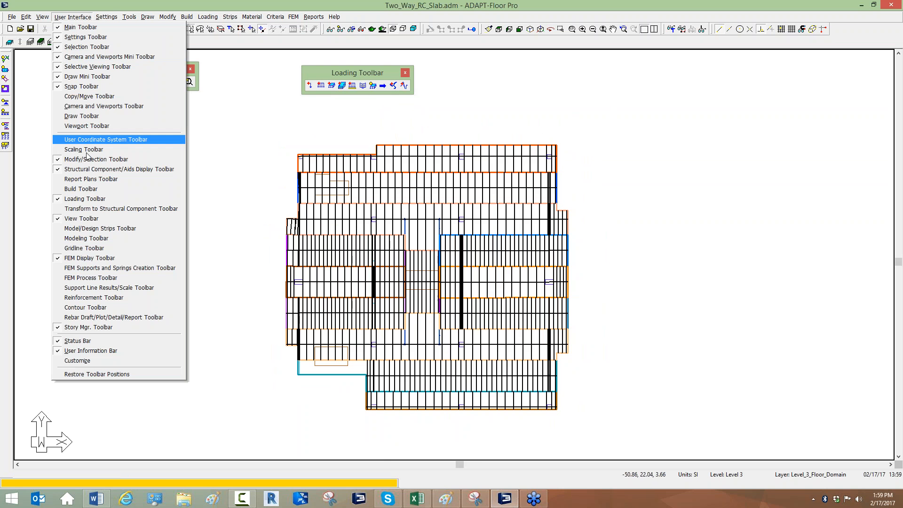
{"action": "left_click", "coordinate": [88, 182]}
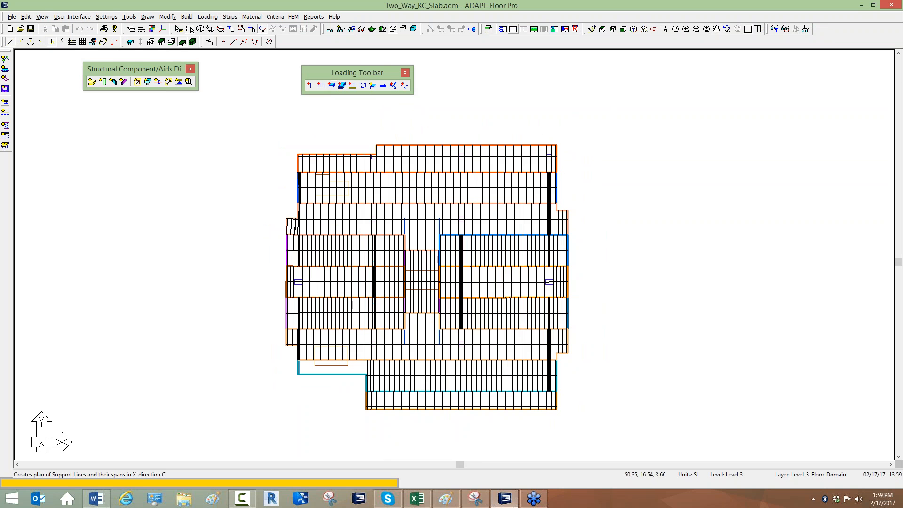
{"action": "left_click", "coordinate": [534, 29]}
{"action": "left_click", "coordinate": [544, 258]}
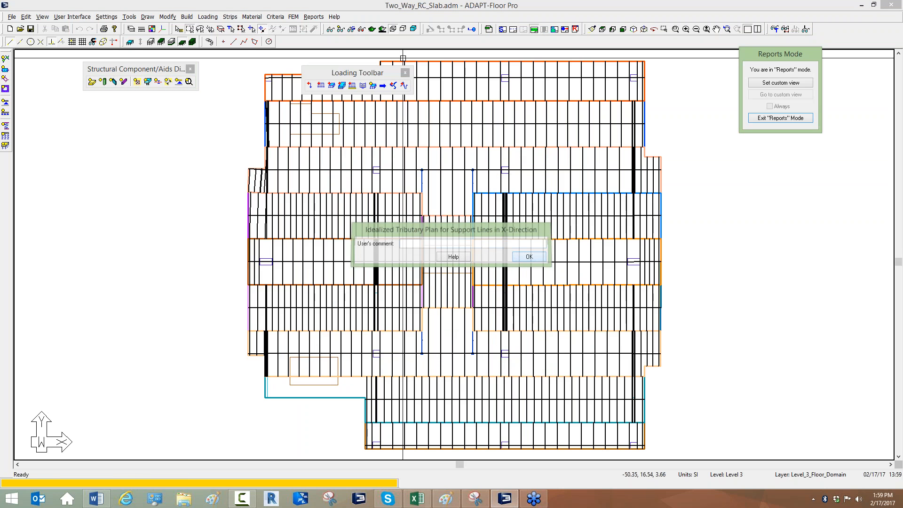
{"action": "scroll", "coordinate": [500, 254], "scroll_direction": "down", "scroll_amount": 2}
Examine the tributary region of Support Line 18 between gridlines 4 and 5.
{"action": "left_click", "coordinate": [439, 149]}
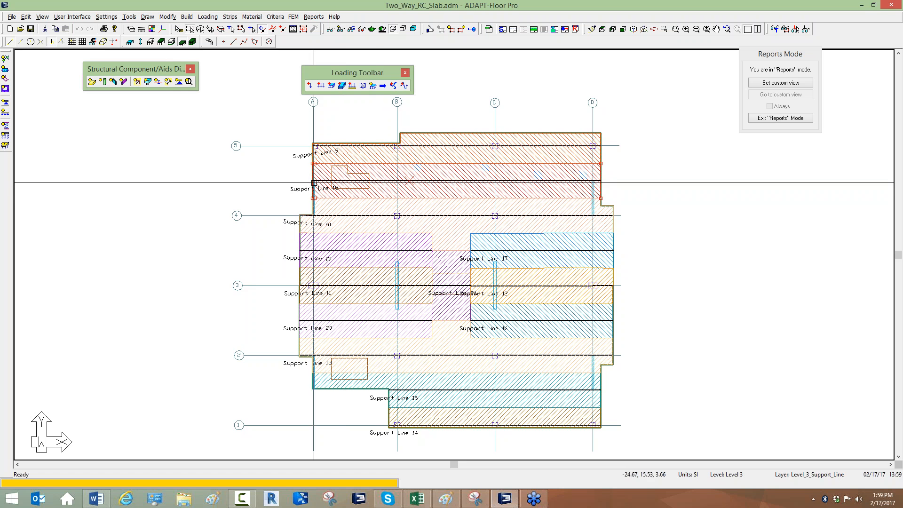
{"action": "left_click", "coordinate": [338, 181]}
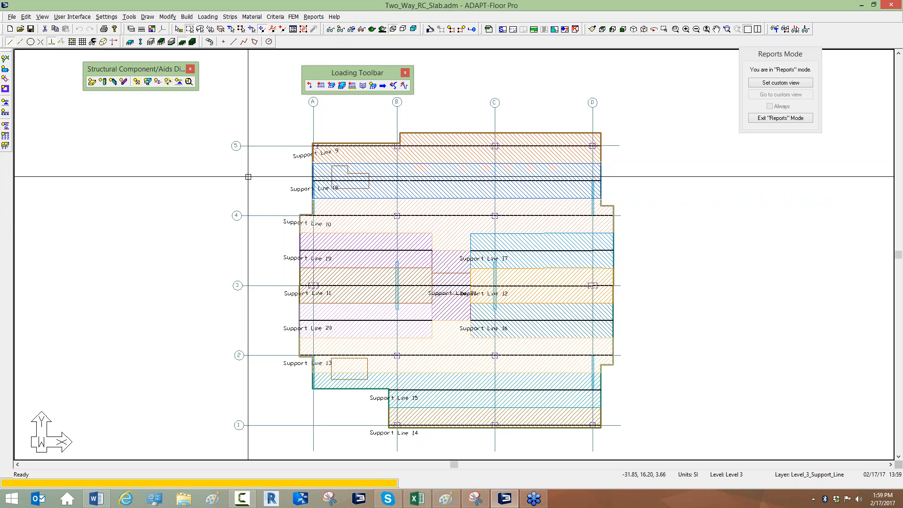
Look over the X-direction tributary plan and exit Reports mode.
{"action": "key", "text": "Escape"}
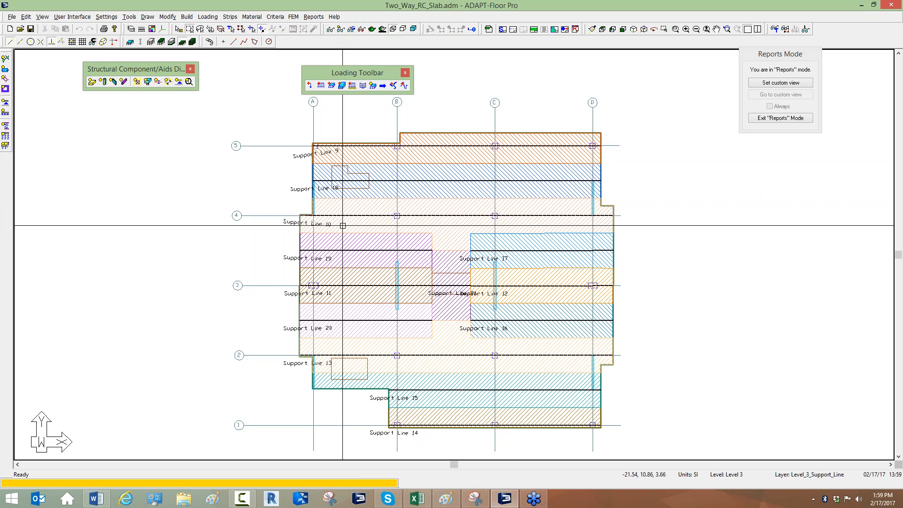
{"action": "scroll", "coordinate": [351, 235], "scroll_direction": "down", "scroll_amount": 1}
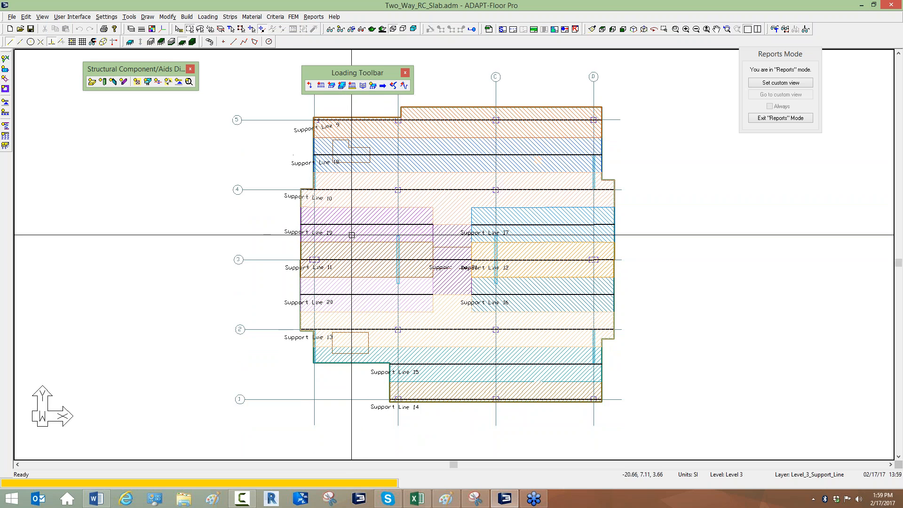
{"action": "scroll", "coordinate": [351, 235], "scroll_direction": "up", "scroll_amount": 1}
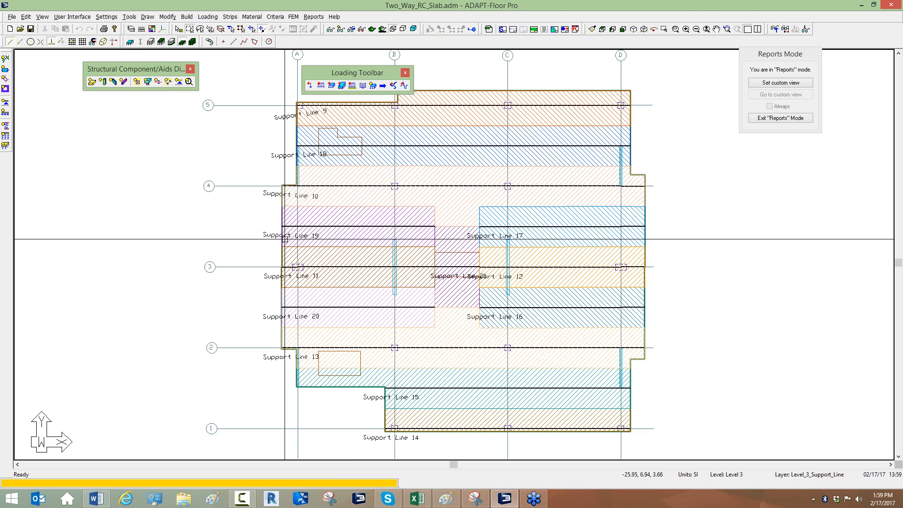
{"action": "left_click", "coordinate": [430, 266]}
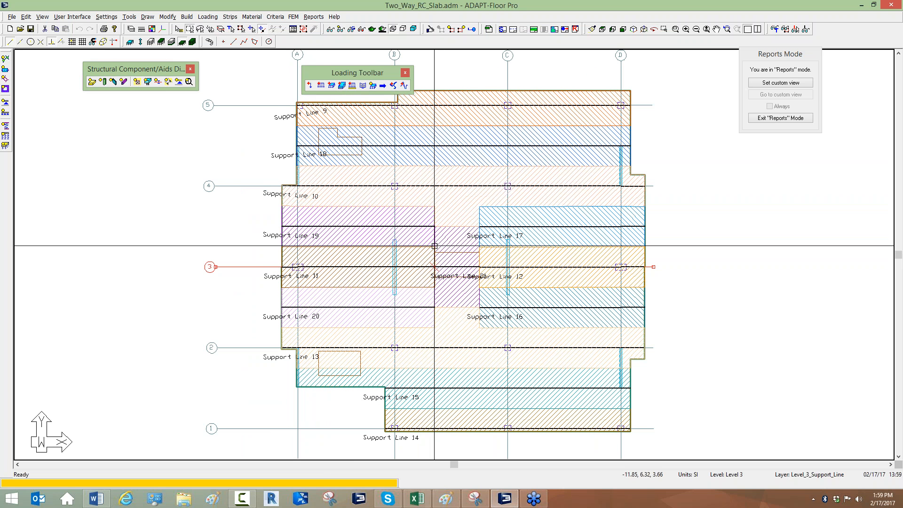
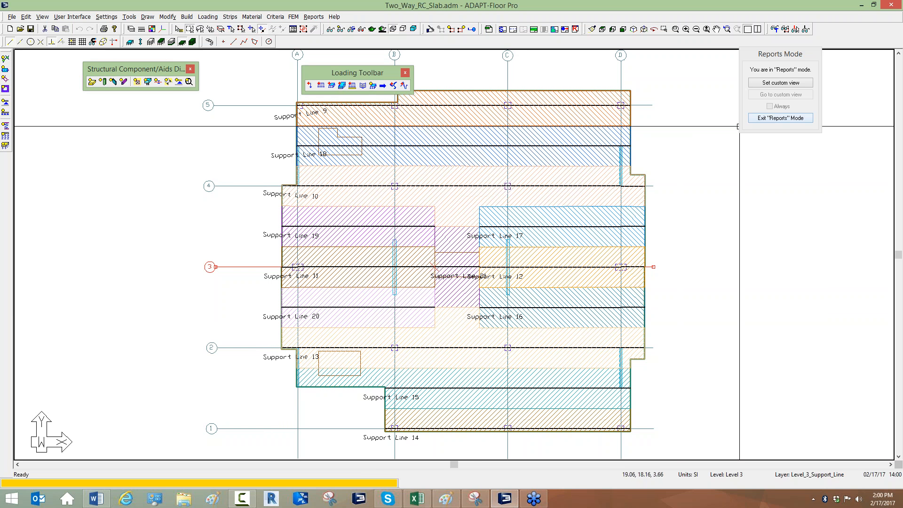
{"action": "left_click", "coordinate": [769, 118]}
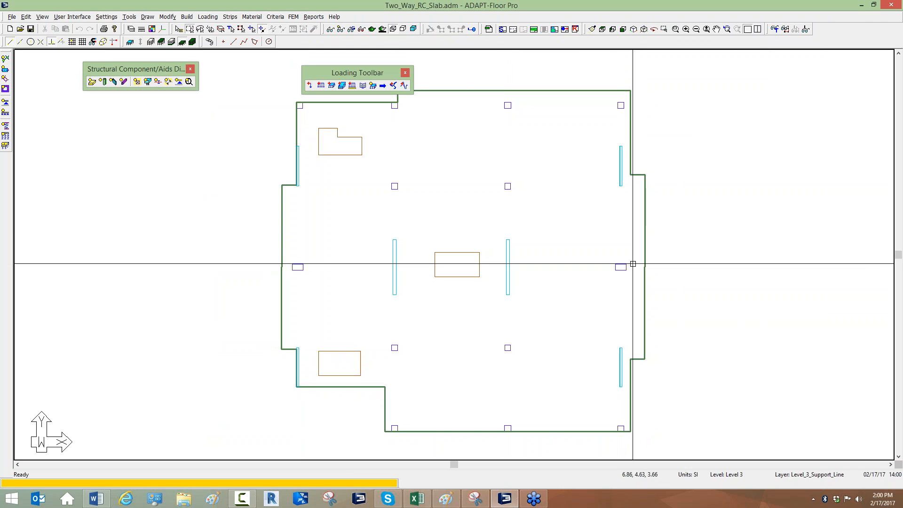
Start creating support lines, set their direction to Y - Direction, and check the top and bottom rebar layer options.
{"action": "scroll", "coordinate": [635, 261], "scroll_direction": "down", "scroll_amount": 2}
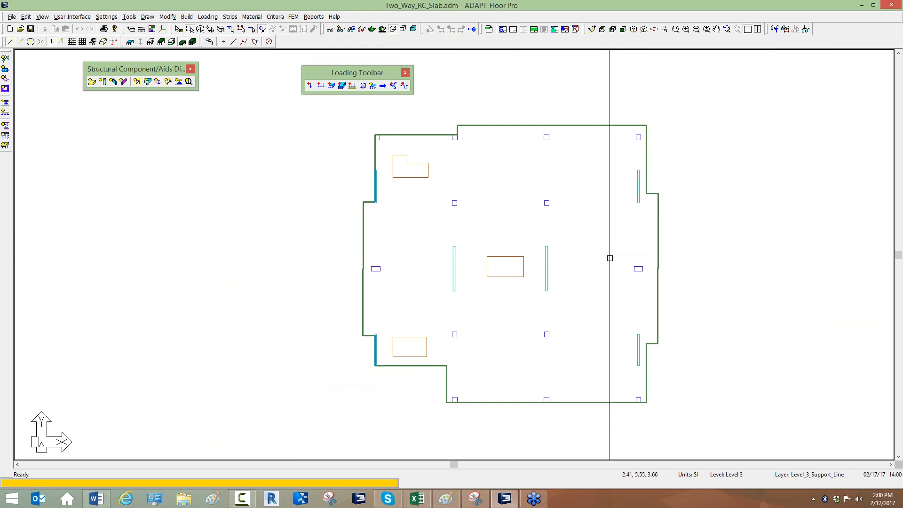
{"action": "middle_click_drag", "start_coordinate": [609, 258], "coordinate": [608, 265]}
{"action": "scroll", "coordinate": [608, 265], "scroll_direction": "up", "scroll_amount": 1}
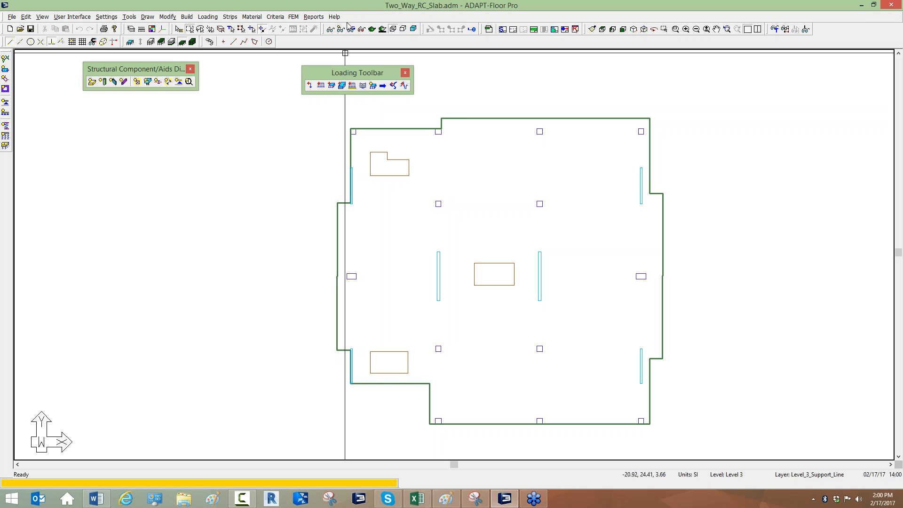
{"action": "left_click", "coordinate": [226, 19]}
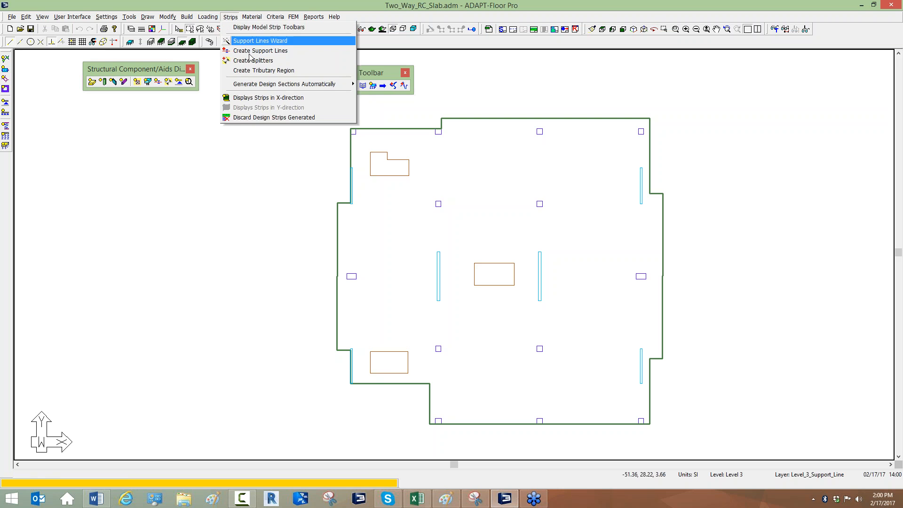
{"action": "left_click", "coordinate": [252, 51]}
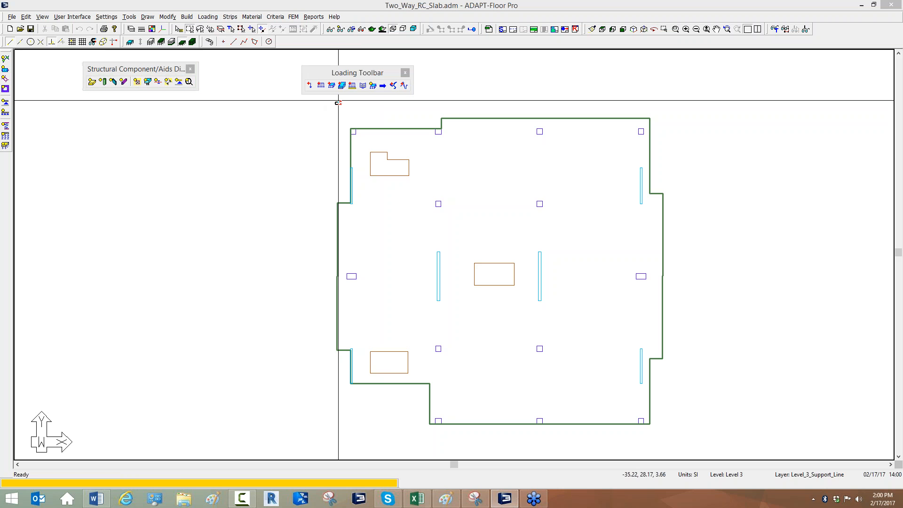
{"action": "left_click", "coordinate": [293, 31]}
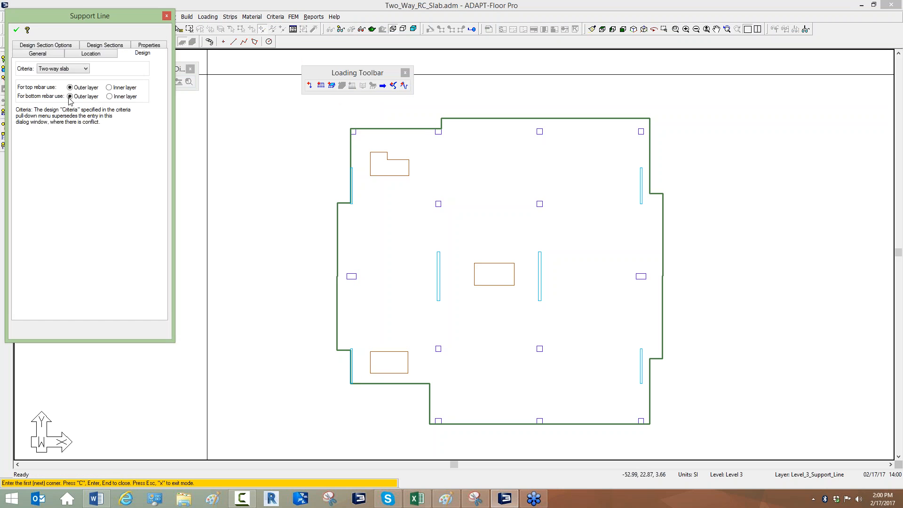
{"action": "left_click", "coordinate": [53, 56]}
{"action": "left_click", "coordinate": [69, 92]}
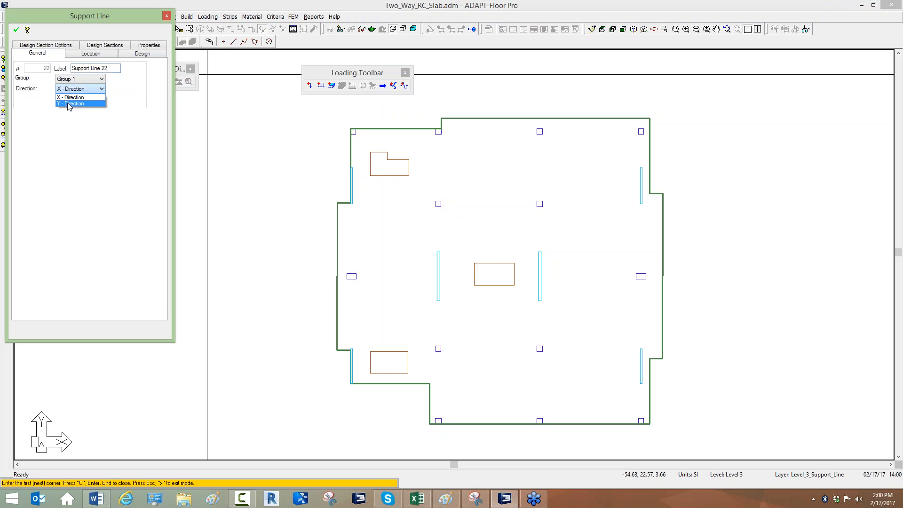
{"action": "left_click", "coordinate": [69, 107]}
{"action": "left_click", "coordinate": [17, 31]}
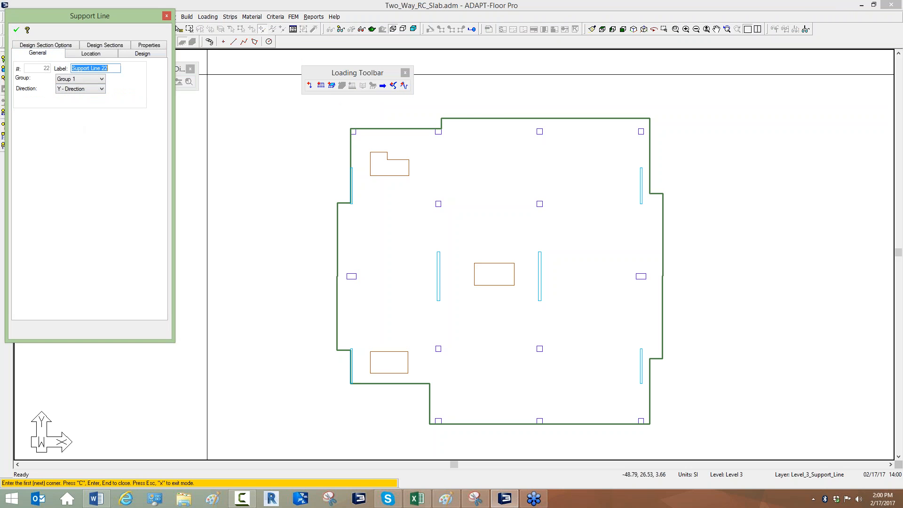
{"action": "left_click", "coordinate": [124, 56]}
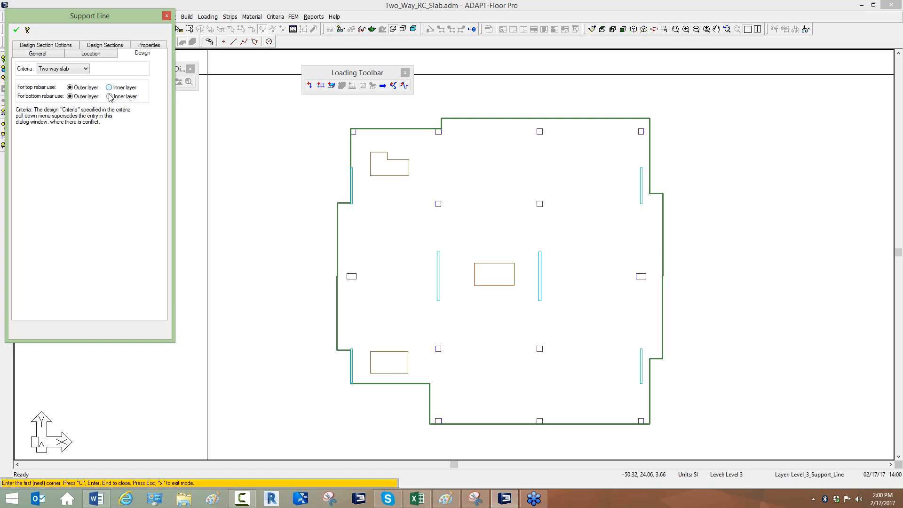
{"action": "left_click", "coordinate": [16, 31]}
{"action": "left_click", "coordinate": [166, 16]}
Draw a Y-direction support line along gridline A from the lower slab edge through the walls and middle column to the upper edge.
{"action": "middle_click_drag", "start_coordinate": [315, 364], "coordinate": [430, 354]}
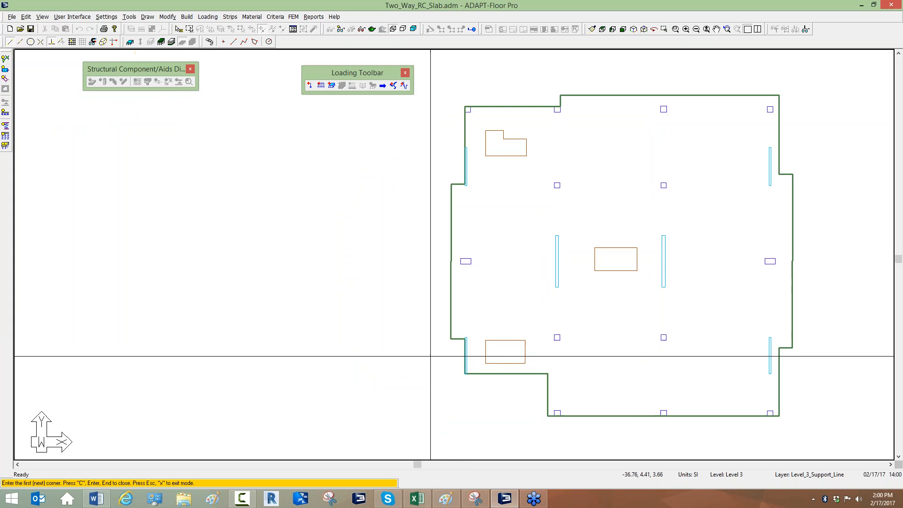
{"action": "scroll", "coordinate": [446, 373], "scroll_direction": "up", "scroll_amount": 3}
{"action": "left_click", "coordinate": [479, 375]}
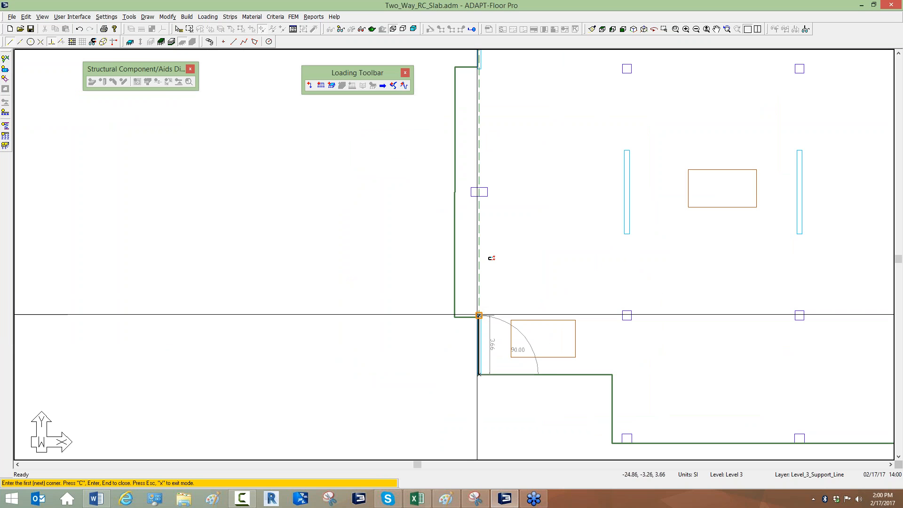
{"action": "left_click", "coordinate": [479, 192]}
{"action": "middle_click_drag", "start_coordinate": [479, 184], "coordinate": [447, 388]}
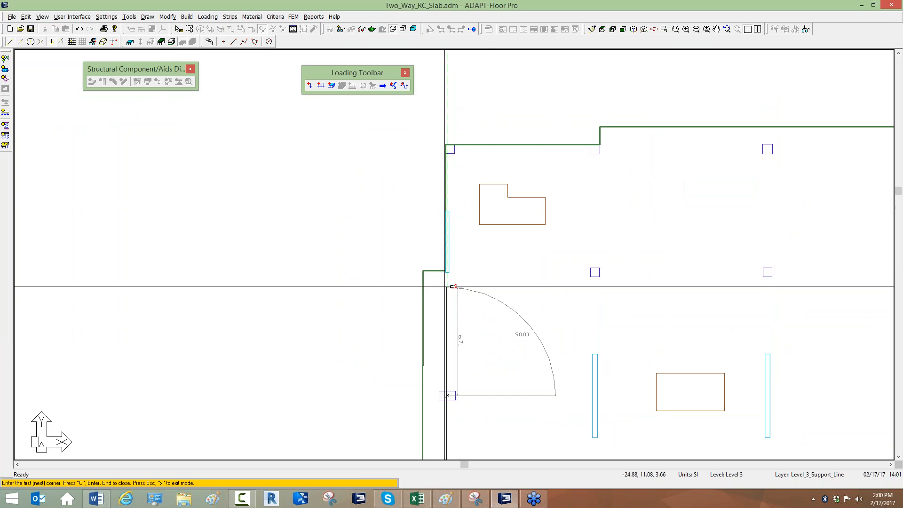
{"action": "left_click", "coordinate": [448, 272]}
{"action": "left_click", "coordinate": [447, 211]}
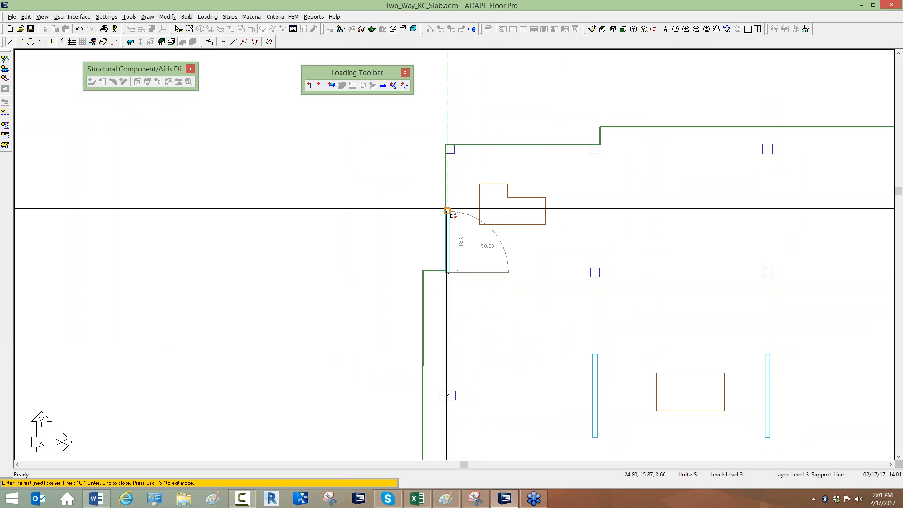
{"action": "left_click", "coordinate": [450, 144]}
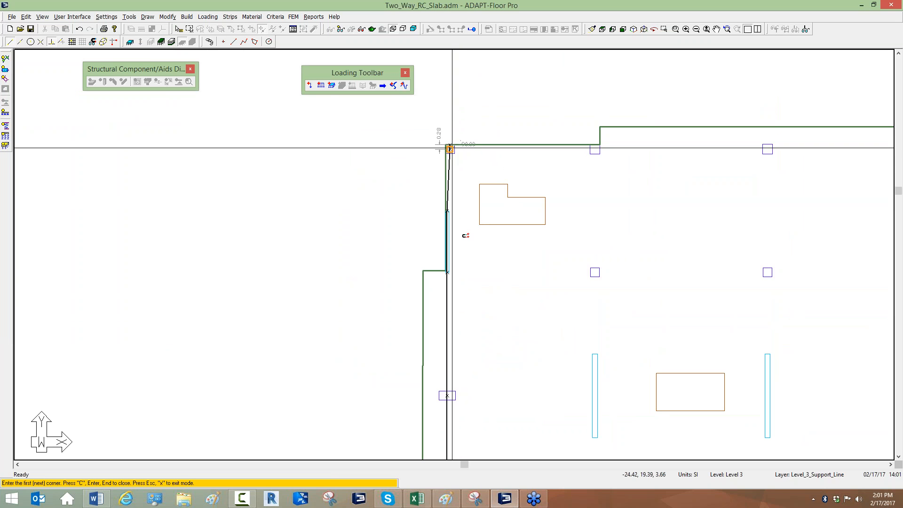
{"action": "key", "text": "c"}
Draw a Y-direction support line along gridline B from the lower slab edge through the columns and central wall ends to the upper edge.
{"action": "scroll", "coordinate": [465, 166], "scroll_direction": "down", "scroll_amount": 1}
{"action": "scroll", "coordinate": [464, 166], "scroll_direction": "down", "scroll_amount": 3}
{"action": "scroll", "coordinate": [538, 404], "scroll_direction": "up", "scroll_amount": 3}
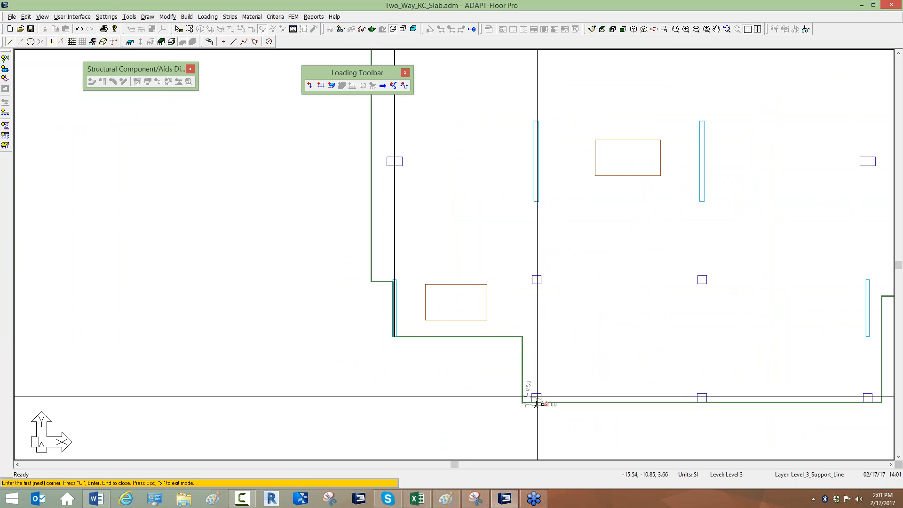
{"action": "left_click", "coordinate": [537, 402]}
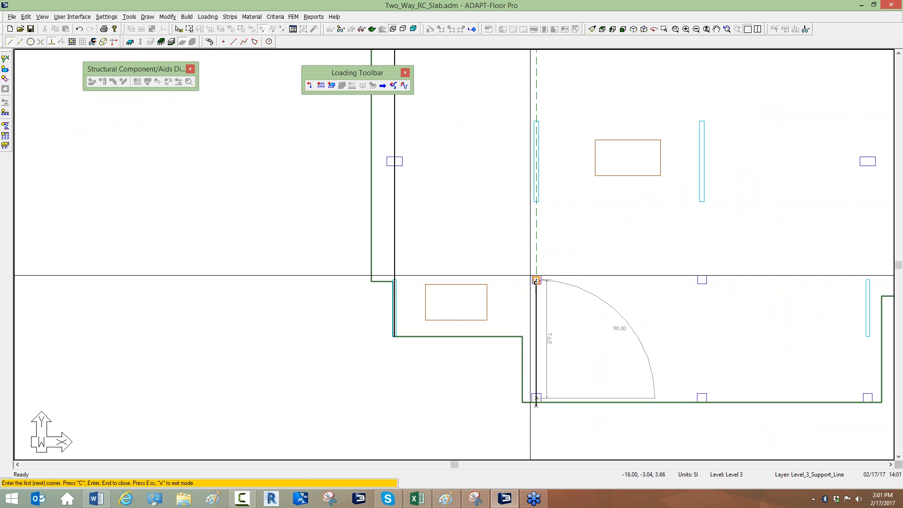
{"action": "left_click", "coordinate": [536, 280]}
{"action": "middle_click_drag", "start_coordinate": [512, 224], "coordinate": [506, 370]}
{"action": "left_click", "coordinate": [529, 348]}
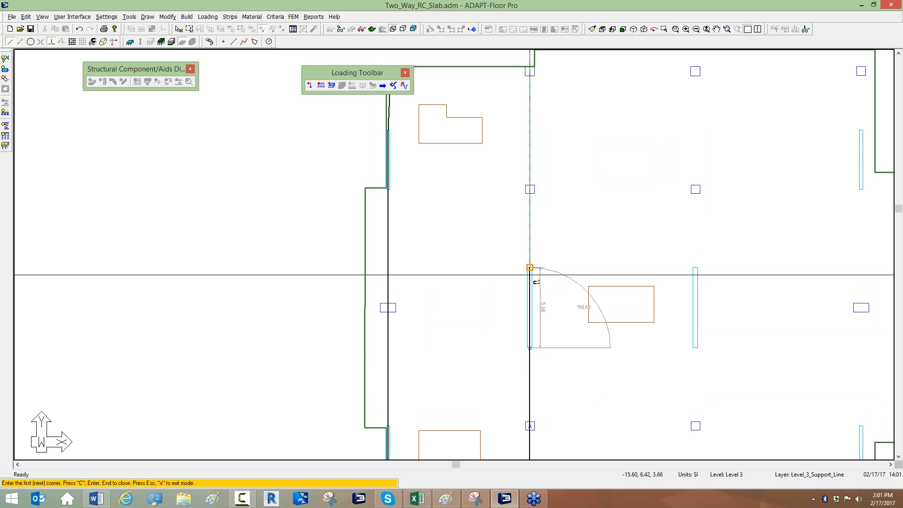
{"action": "left_click", "coordinate": [530, 267]}
{"action": "left_click", "coordinate": [530, 189]}
{"action": "middle_click_drag", "start_coordinate": [530, 183], "coordinate": [516, 332]}
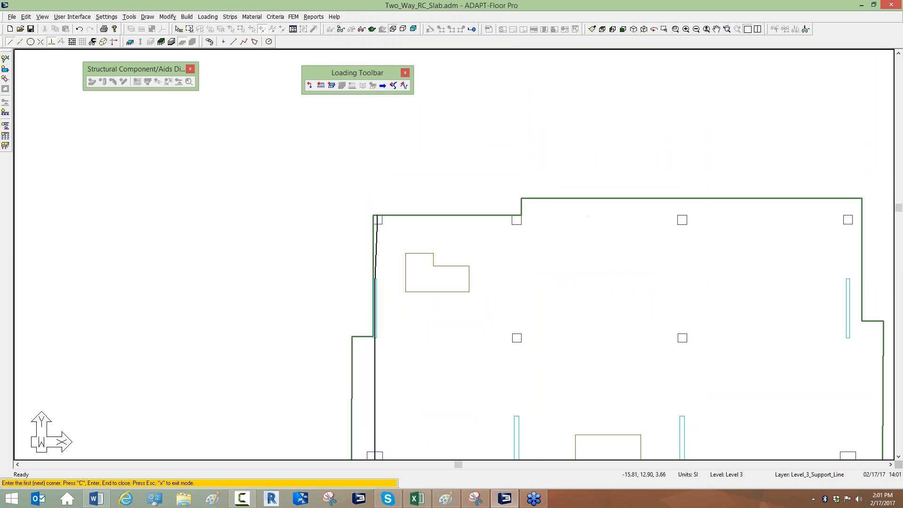
{"action": "left_click", "coordinate": [517, 217]}
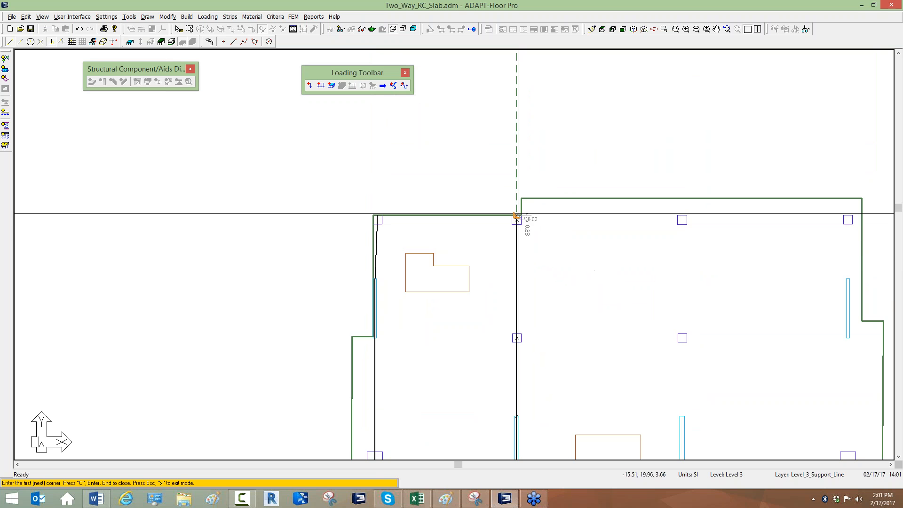
Draw a Y-direction support line along gridline C from the lower slab edge through the columns and central wall ends to the upper edge.
{"action": "scroll", "coordinate": [545, 239], "scroll_direction": "up", "scroll_amount": 1}
{"action": "middle_click_drag", "start_coordinate": [545, 239], "coordinate": [534, 173]}
{"action": "scroll", "coordinate": [537, 173], "scroll_direction": "down", "scroll_amount": 9}
{"action": "middle_click_drag", "start_coordinate": [581, 260], "coordinate": [572, 225]}
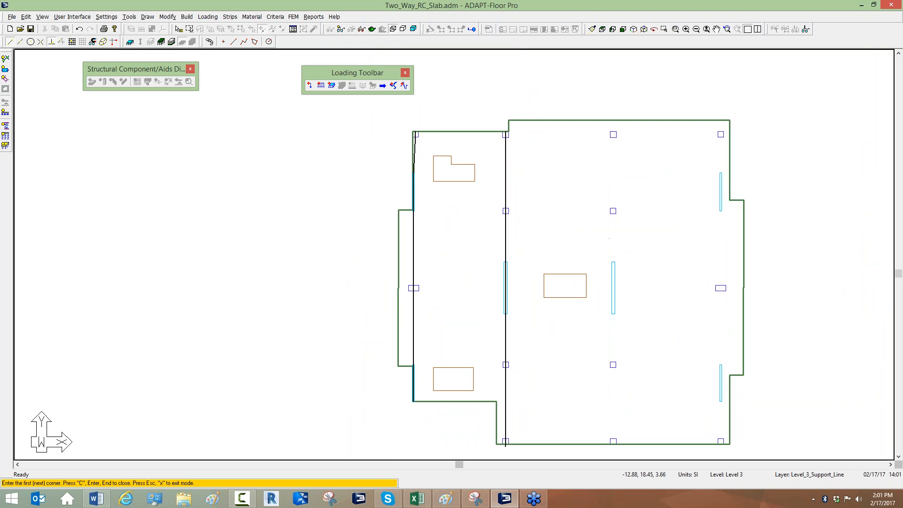
{"action": "scroll", "coordinate": [612, 451], "scroll_direction": "up", "scroll_amount": 3}
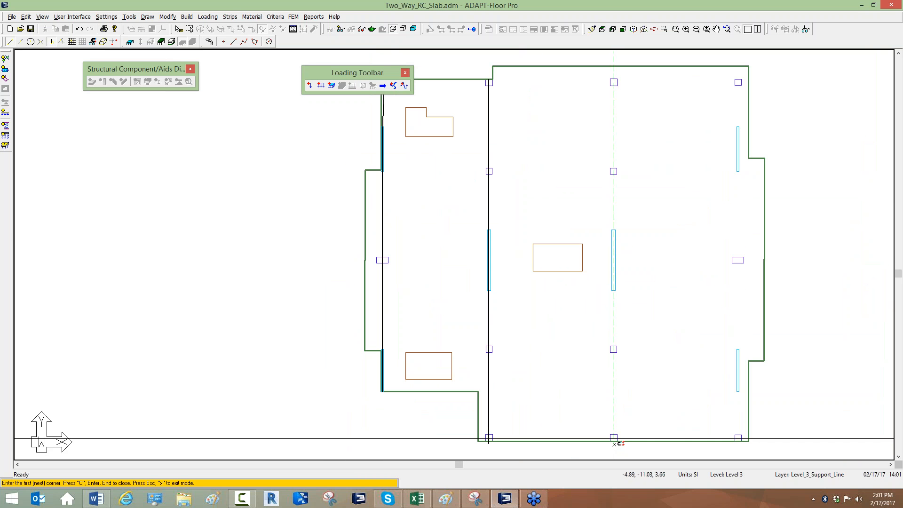
{"action": "left_click", "coordinate": [614, 438]}
{"action": "left_click", "coordinate": [613, 349]}
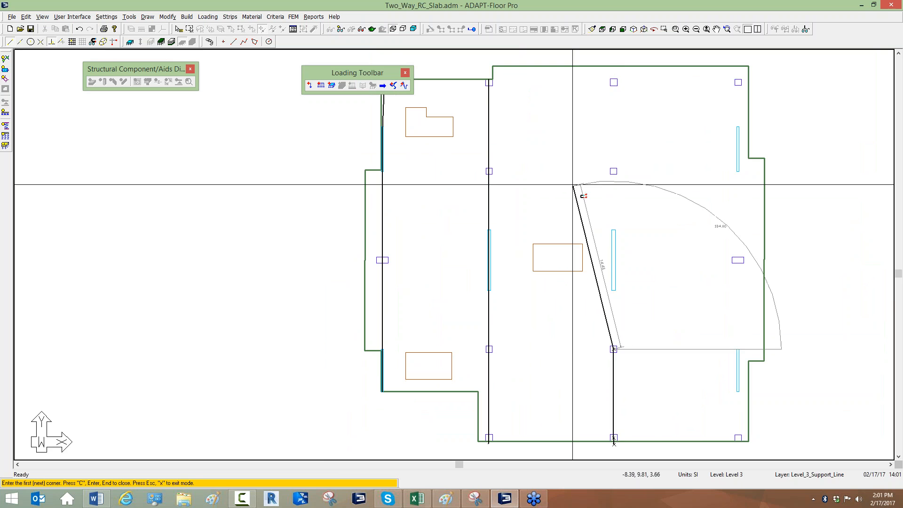
{"action": "left_click", "coordinate": [614, 290]}
{"action": "left_click", "coordinate": [614, 230]}
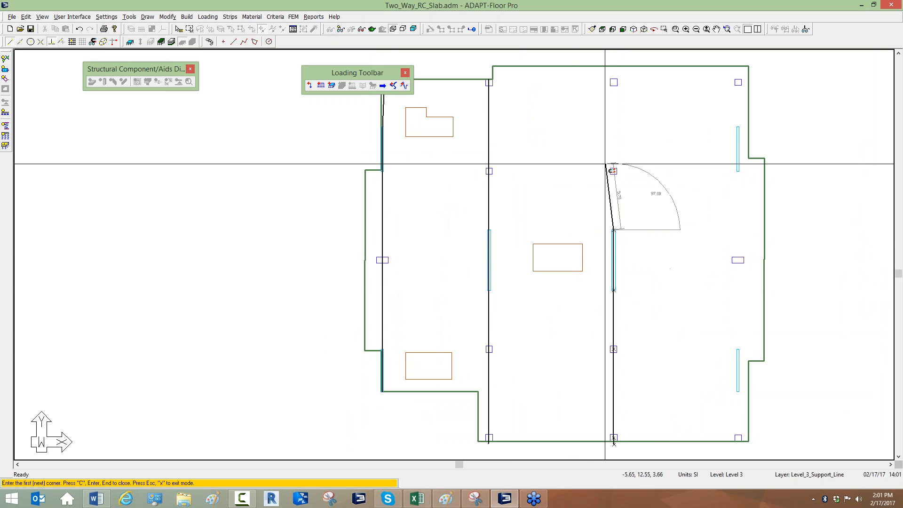
{"action": "left_click", "coordinate": [613, 169]}
{"action": "middle_click_drag", "start_coordinate": [602, 93], "coordinate": [575, 137]}
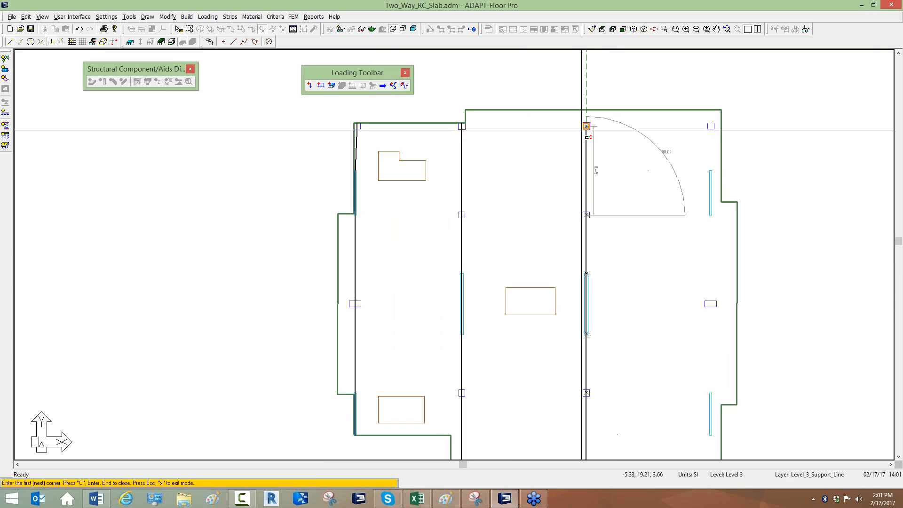
{"action": "left_click", "coordinate": [586, 126]}
{"action": "left_click", "coordinate": [587, 110]}
{"action": "key", "text": "c"}
Draw a Y-direction support line along gridline D from the lower slab edge through both walls and the columns to the upper edge.
{"action": "middle_click_drag", "start_coordinate": [608, 217], "coordinate": [601, 167]}
{"action": "scroll", "coordinate": [597, 184], "scroll_direction": "down", "scroll_amount": 1}
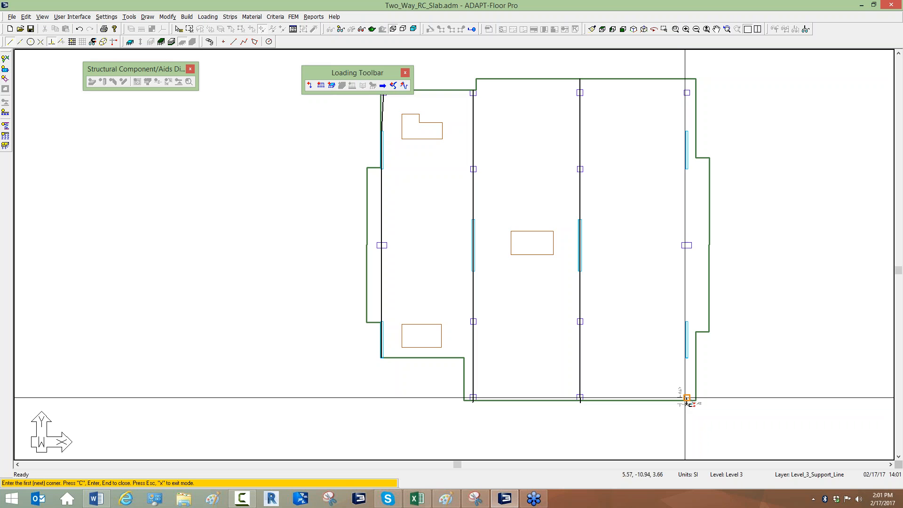
{"action": "left_click", "coordinate": [686, 397]}
{"action": "left_click", "coordinate": [687, 321]}
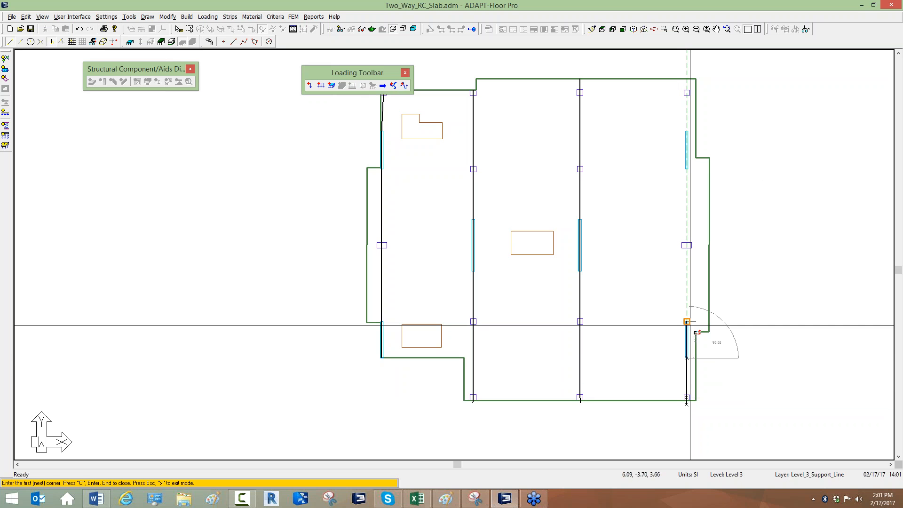
{"action": "left_click", "coordinate": [686, 245]}
{"action": "middle_click_drag", "start_coordinate": [675, 143], "coordinate": [646, 240]}
{"action": "scroll", "coordinate": [646, 241], "scroll_direction": "down", "scroll_amount": 1}
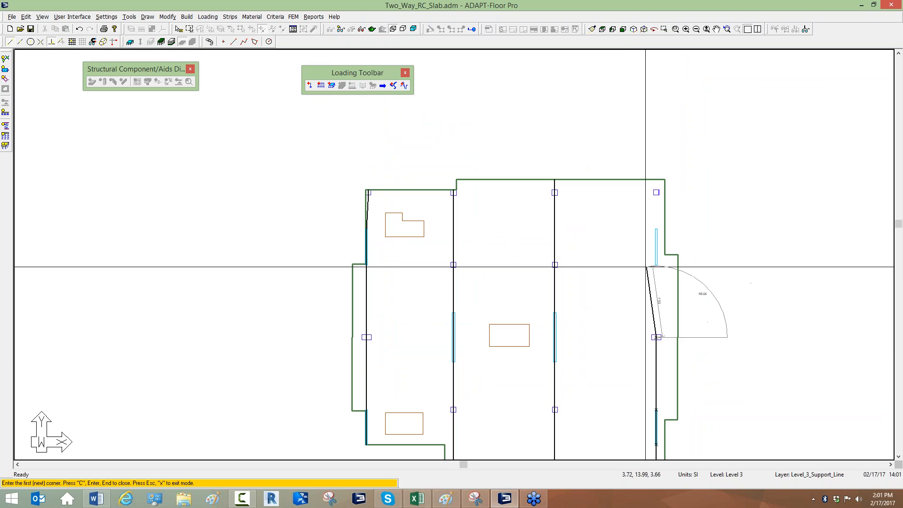
{"action": "left_click", "coordinate": [656, 264]}
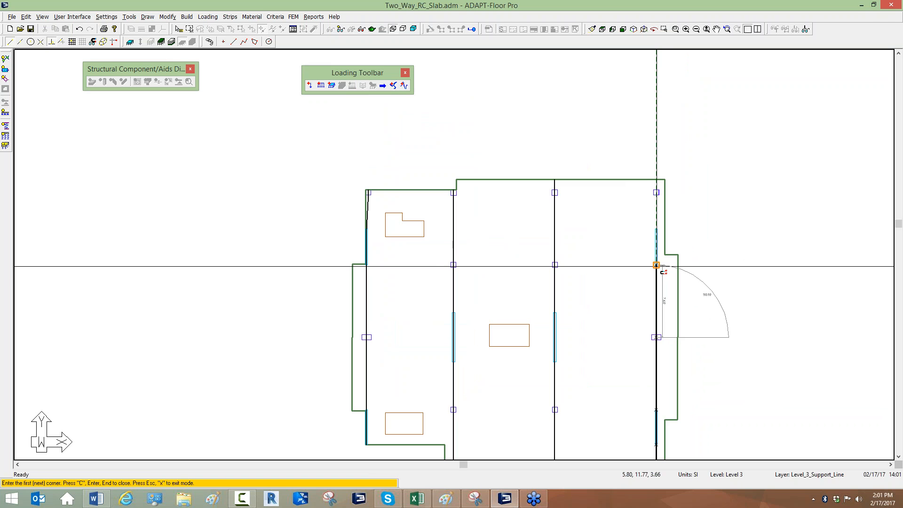
{"action": "left_click", "coordinate": [656, 229]}
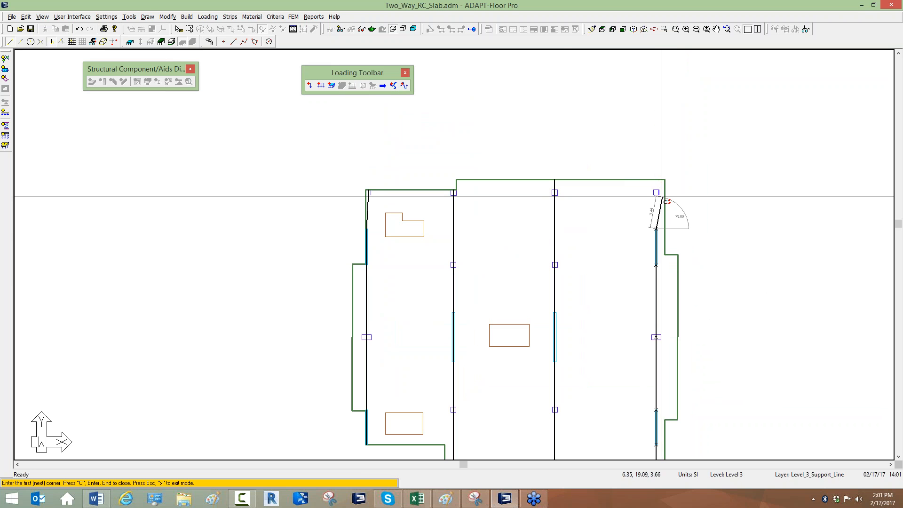
{"action": "scroll", "coordinate": [656, 180], "scroll_direction": "down", "scroll_amount": 4}
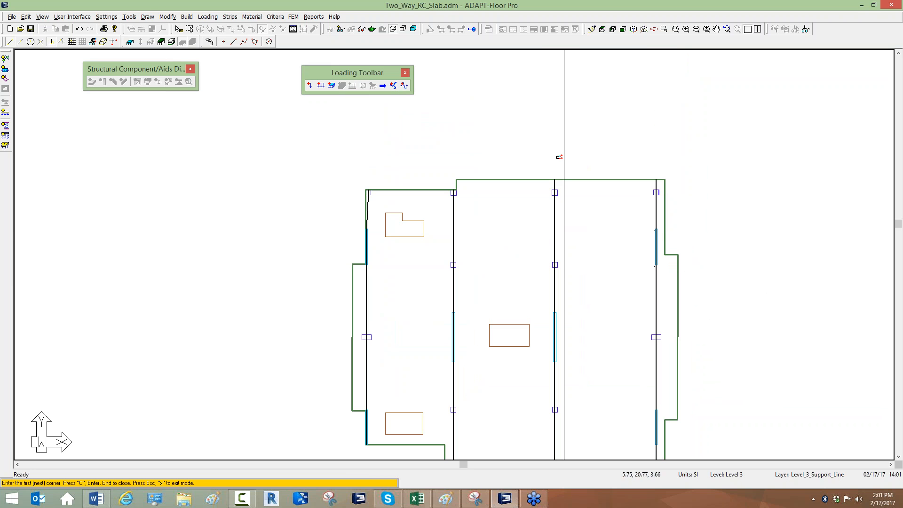
Close the last Y-direction support line and generate the design sections automatically for the Level 3 slab.
{"action": "right_click", "coordinate": [534, 101]}
{"action": "left_click", "coordinate": [551, 106]}
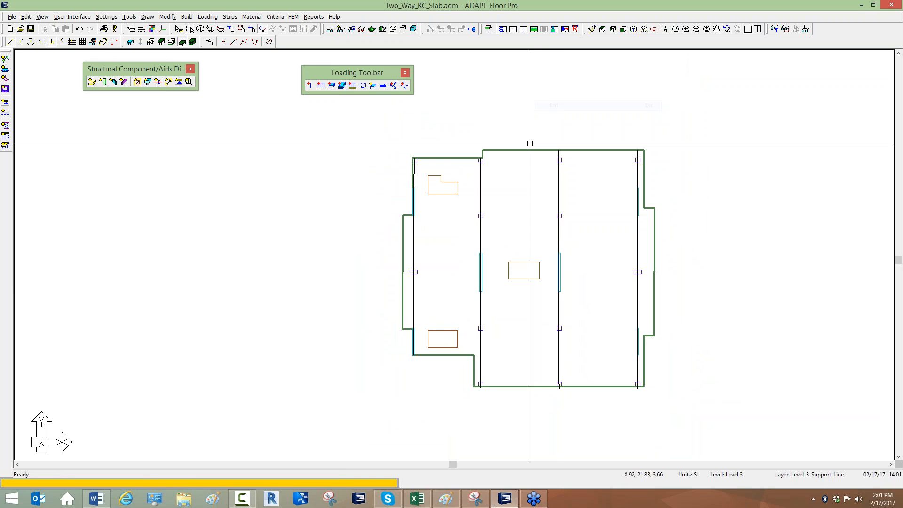
{"action": "scroll", "coordinate": [505, 285], "scroll_direction": "down", "scroll_amount": 1}
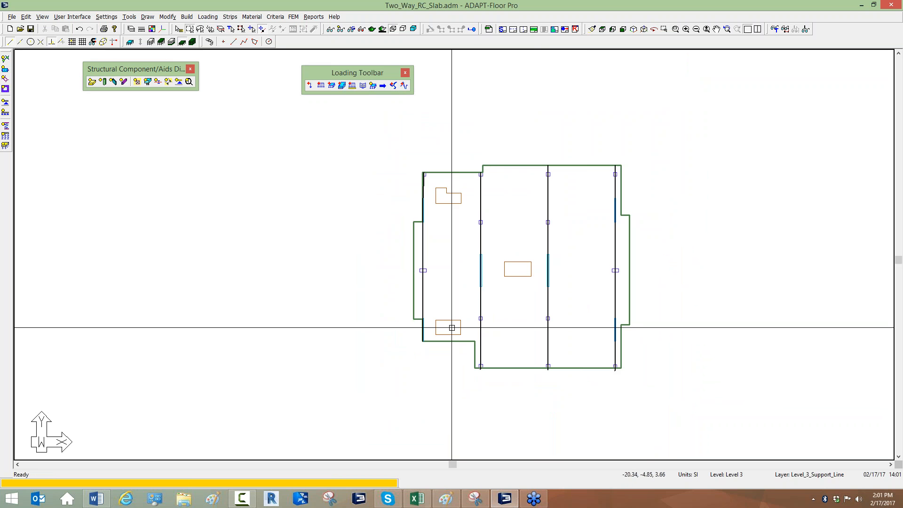
{"action": "scroll", "coordinate": [450, 326], "scroll_direction": "down", "scroll_amount": 1}
{"action": "scroll", "coordinate": [480, 273], "scroll_direction": "up", "scroll_amount": 2}
{"action": "scroll", "coordinate": [519, 315], "scroll_direction": "down", "scroll_amount": 1}
{"action": "scroll", "coordinate": [562, 297], "scroll_direction": "up", "scroll_amount": 1}
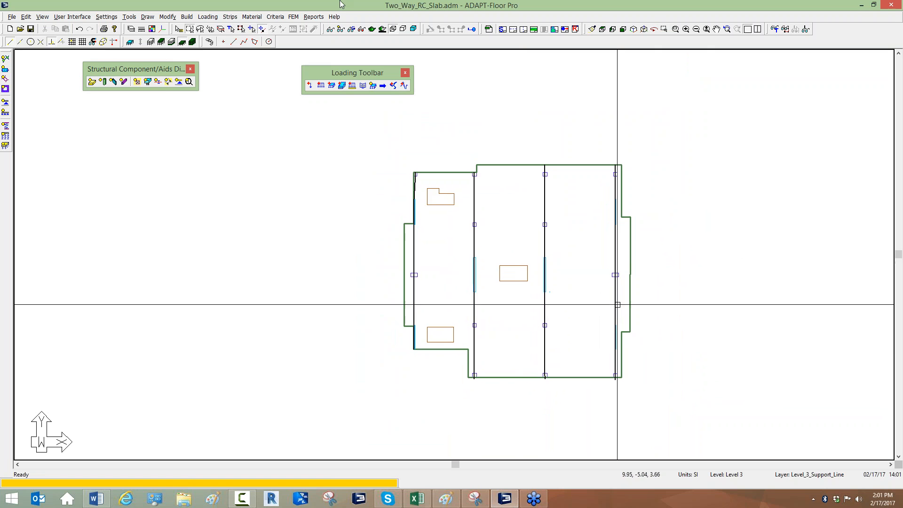
{"action": "left_click", "coordinate": [237, 17]}
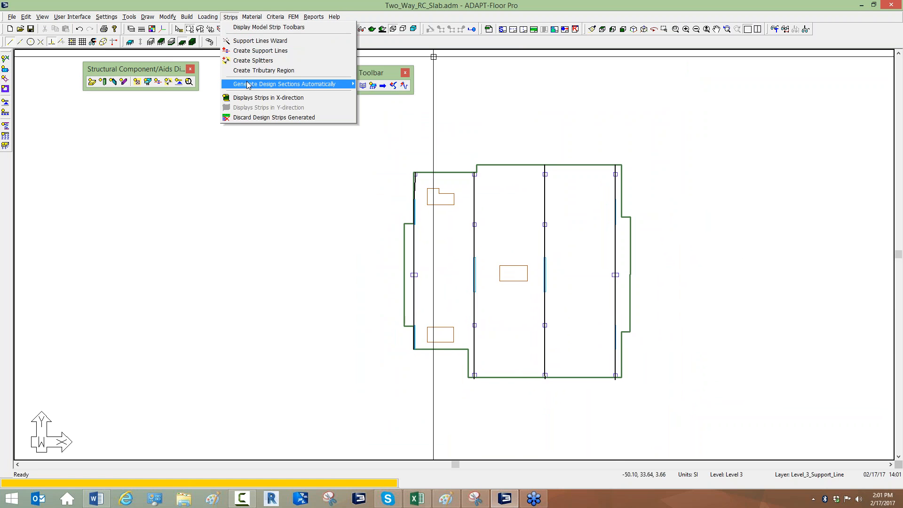
{"action": "mouse_move", "coordinate": [248, 84]}
{"action": "left_click", "coordinate": [399, 94]}
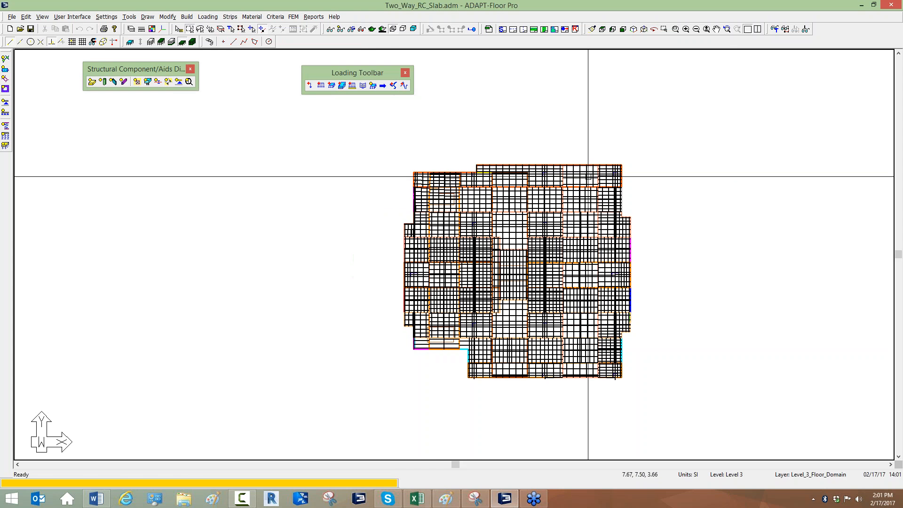
Hide the generated tributaries and sections, and replace the floating Loading Toolbar with the Support Line Results/Scale Toolbar.
{"action": "left_click", "coordinate": [343, 29]}
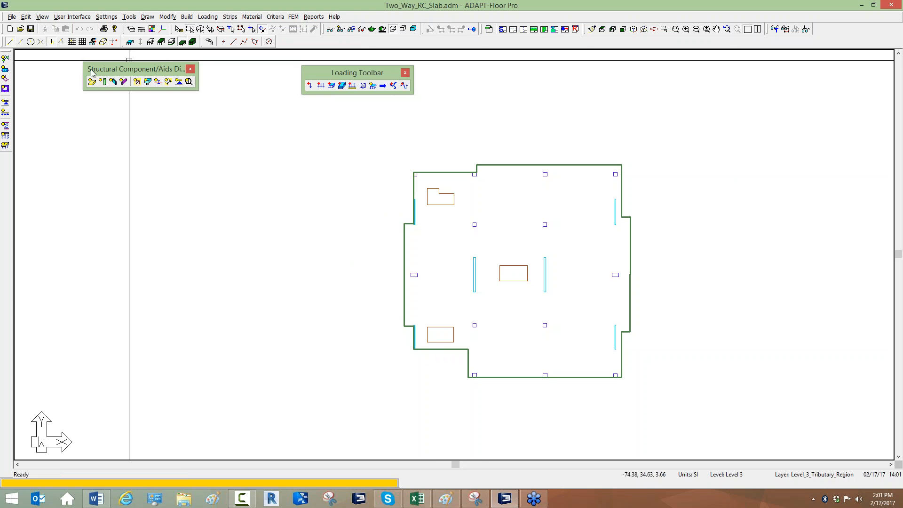
{"action": "right_click", "coordinate": [305, 42]}
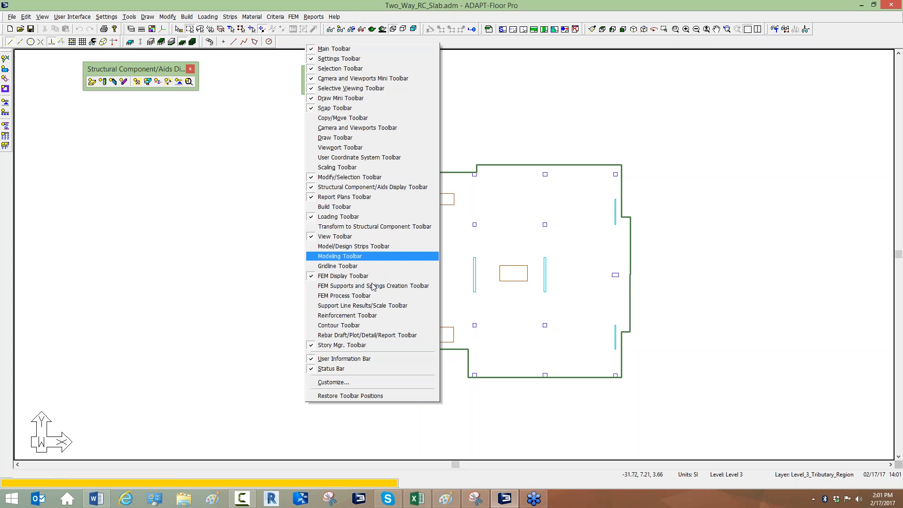
{"action": "left_click", "coordinate": [376, 307]}
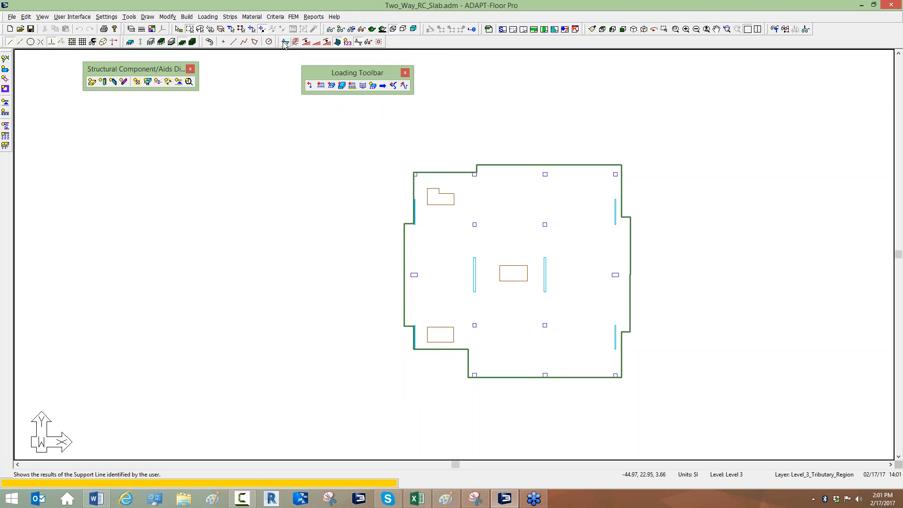
{"action": "left_click", "coordinate": [405, 72]}
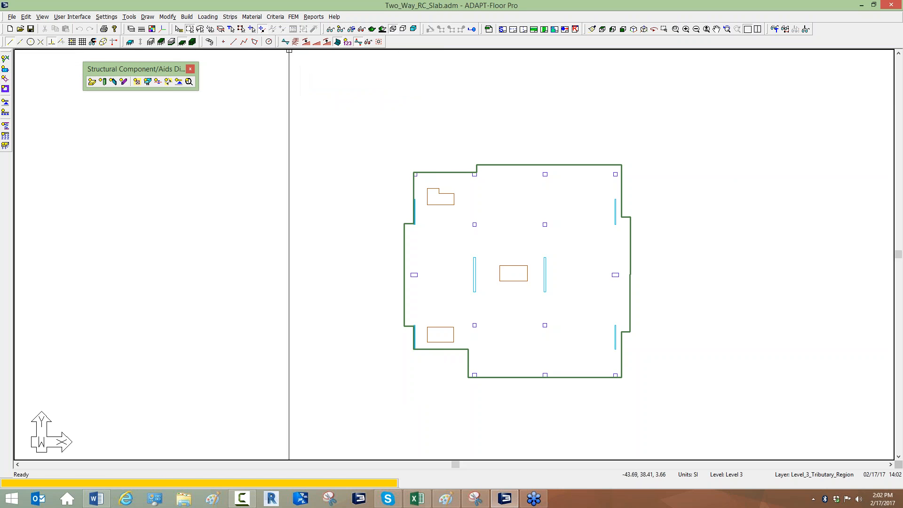
{"action": "left_click_drag", "start_coordinate": [320, 85], "coordinate": [323, 85]}
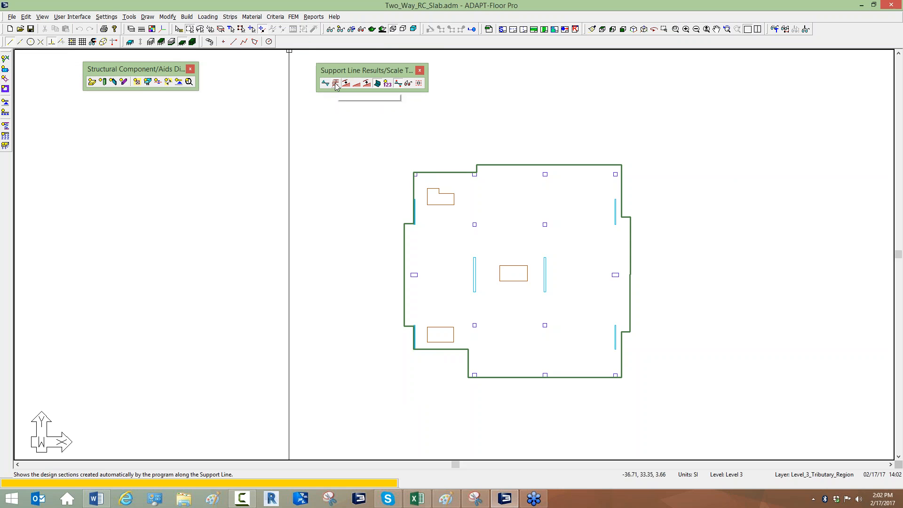
Turn on the display of the automatic design sections for the Y-direction support lines only.
{"action": "left_click", "coordinate": [336, 86]}
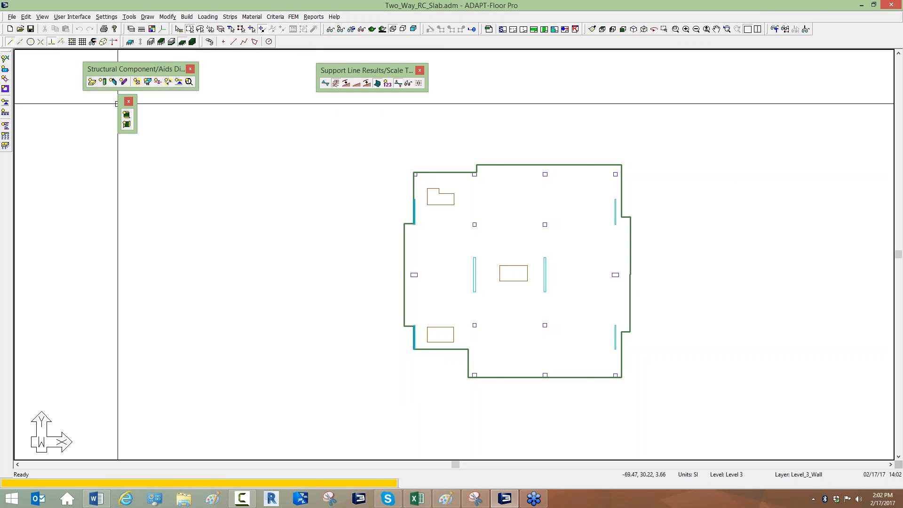
{"action": "left_click_drag", "start_coordinate": [332, 132], "coordinate": [348, 117]}
{"action": "left_click", "coordinate": [351, 136]}
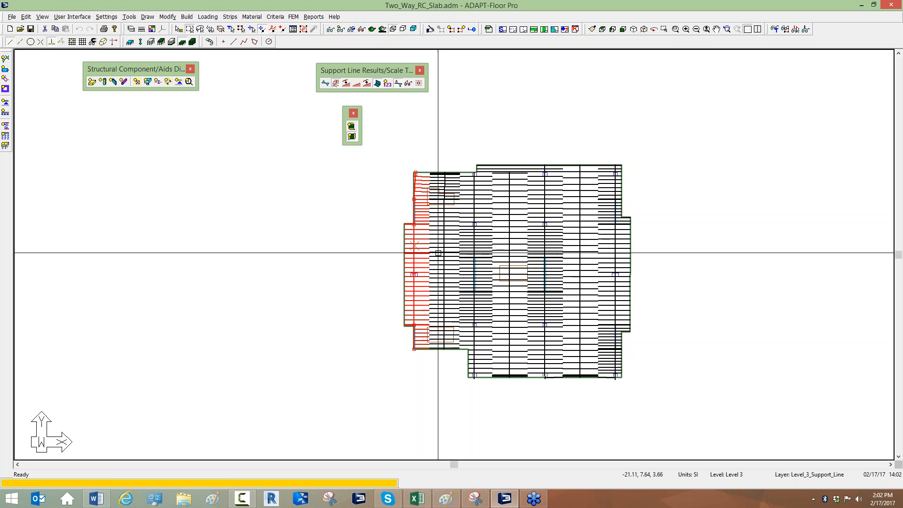
Examine which design sections belong to the gridline B and C support lines near the step in the upper slab edge.
{"action": "left_click", "coordinate": [514, 184]}
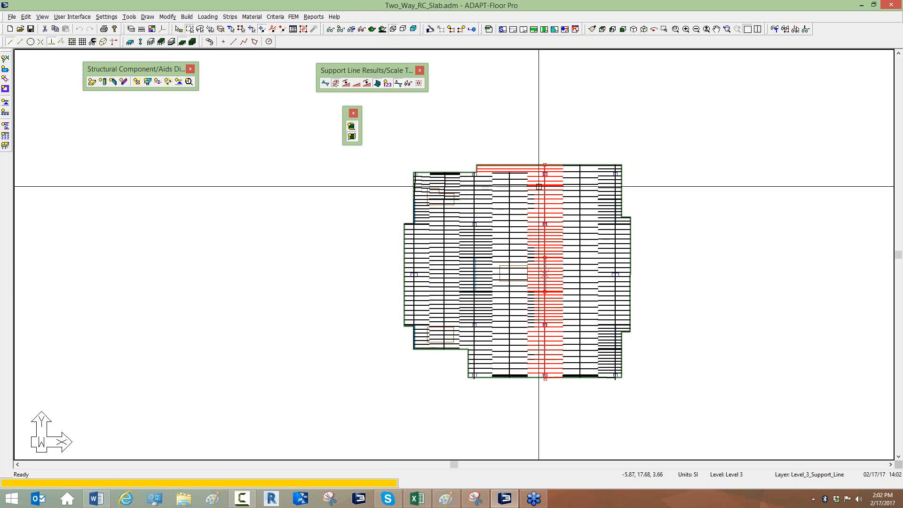
{"action": "left_click", "coordinate": [522, 152]}
{"action": "scroll", "coordinate": [522, 151], "scroll_direction": "up", "scroll_amount": 4}
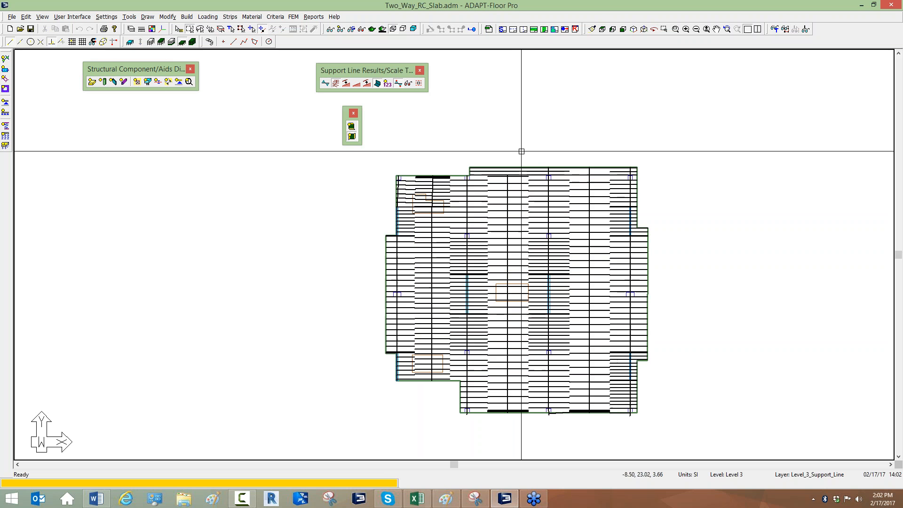
{"action": "left_click", "coordinate": [541, 161]}
{"action": "scroll", "coordinate": [541, 160], "scroll_direction": "up", "scroll_amount": 3}
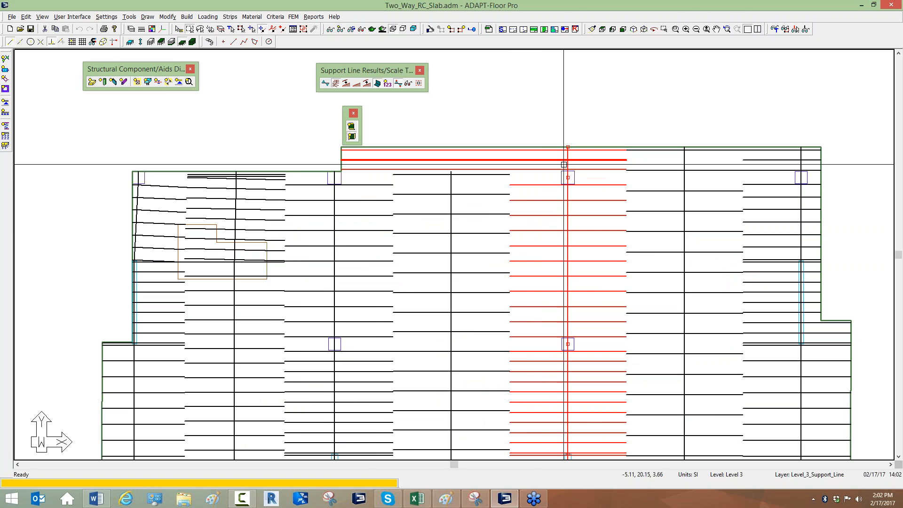
{"action": "scroll", "coordinate": [492, 192], "scroll_direction": "up", "scroll_amount": 1}
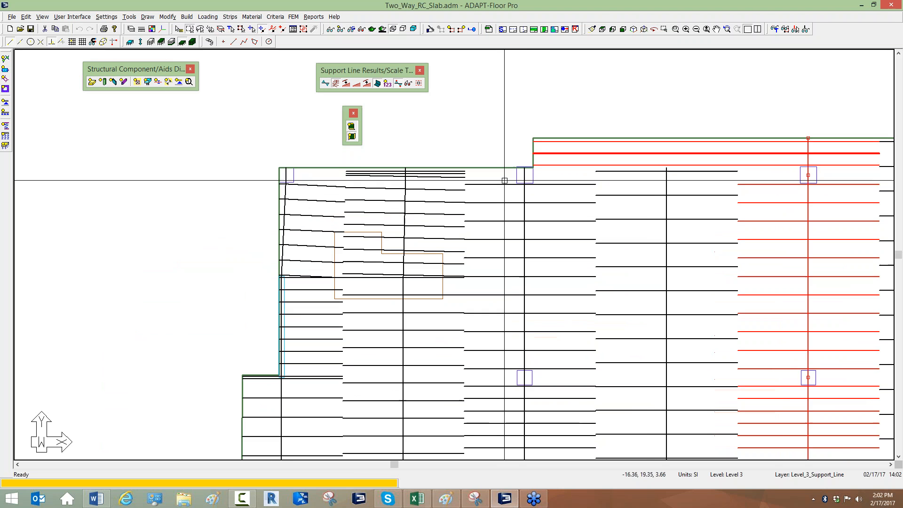
{"action": "left_click", "coordinate": [524, 170]}
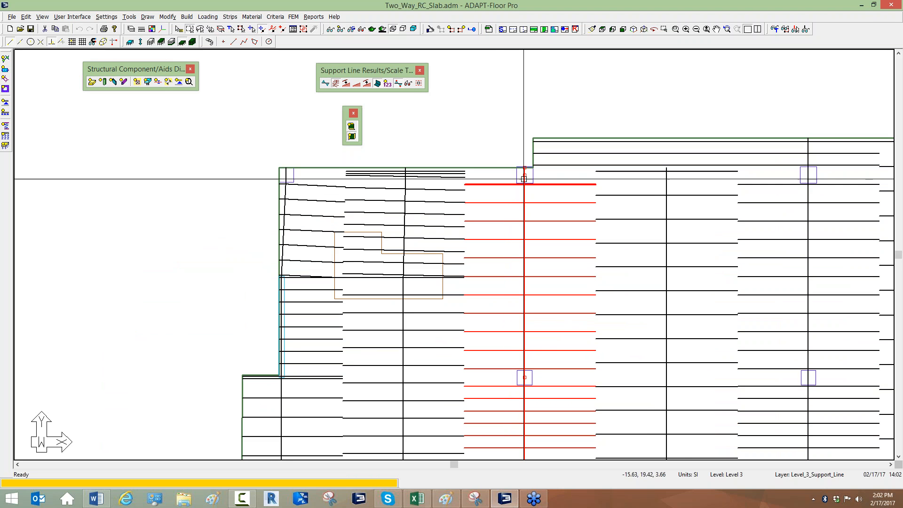
{"action": "middle_click_drag", "start_coordinate": [543, 167], "coordinate": [482, 178]}
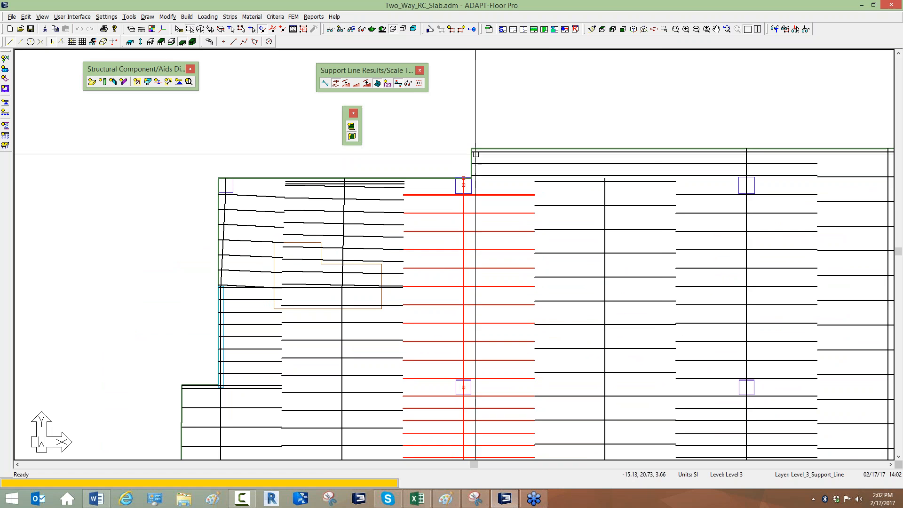
{"action": "left_click", "coordinate": [747, 150]}
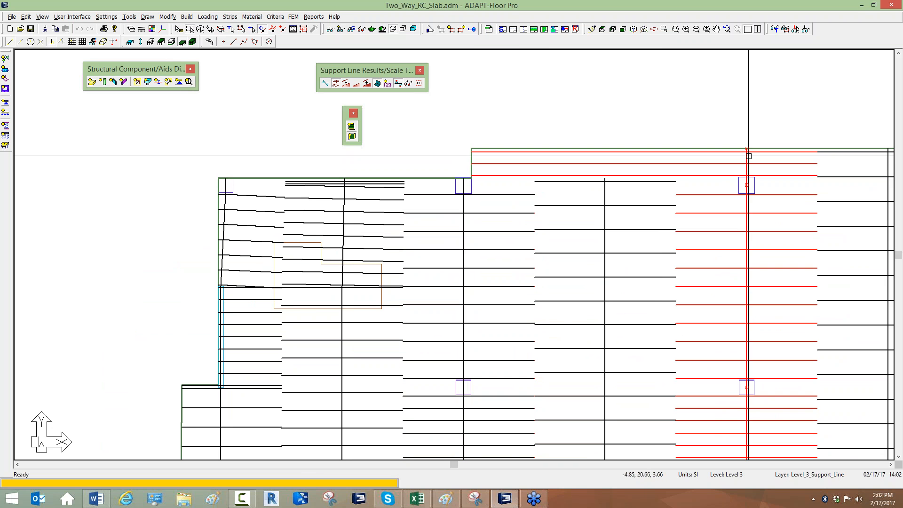
Extend the upper end of the gridline B support line past its column to the level of the higher slab edge.
{"action": "left_click", "coordinate": [462, 185]}
{"action": "left_click", "coordinate": [463, 179]}
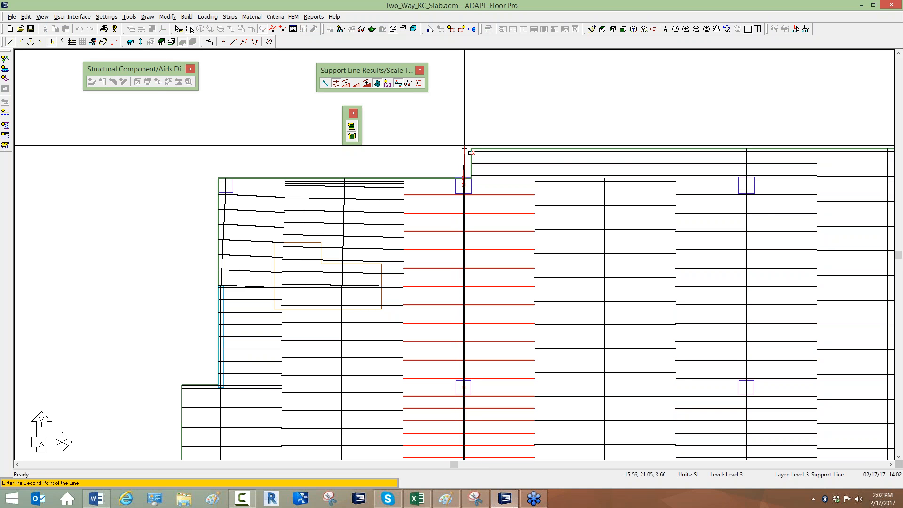
{"action": "left_click", "coordinate": [462, 161]}
{"action": "scroll", "coordinate": [437, 202], "scroll_direction": "down", "scroll_amount": 1}
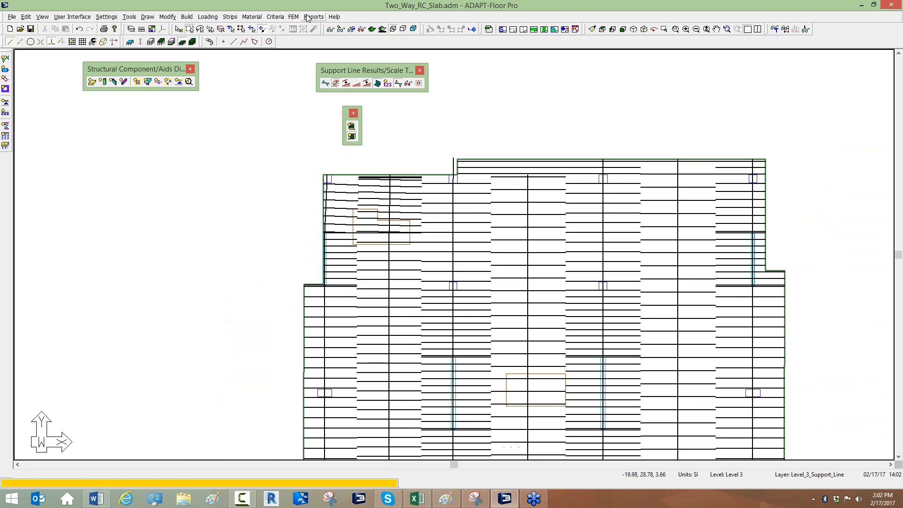
Regenerate the design sections automatically and display only those of the Y-direction support lines.
{"action": "left_click", "coordinate": [231, 17]}
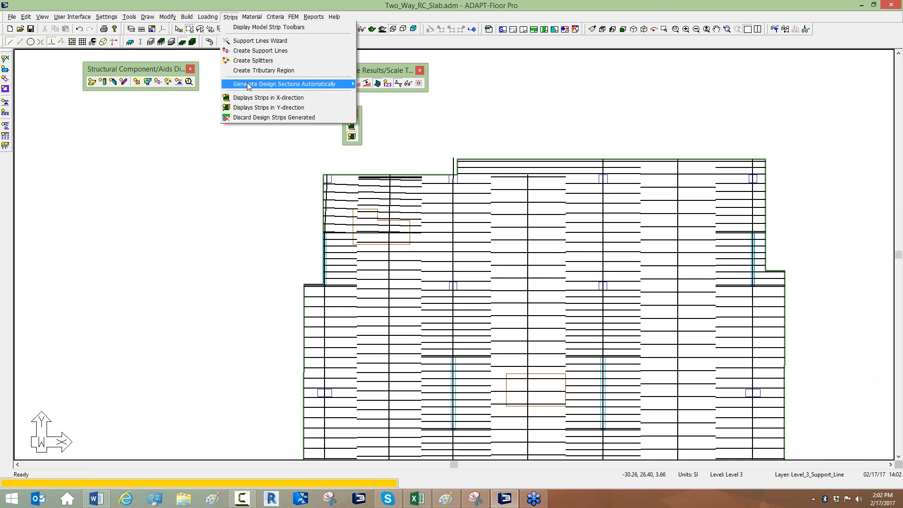
{"action": "left_click", "coordinate": [385, 96]}
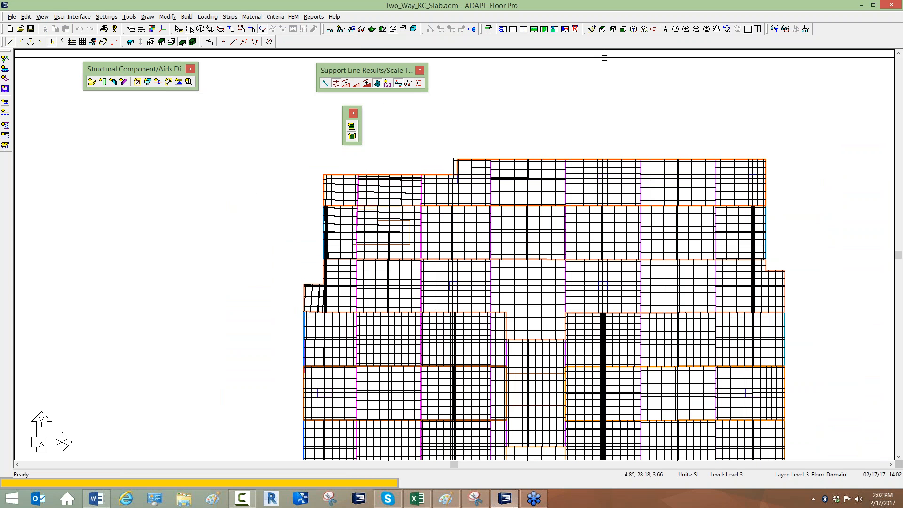
{"action": "left_click", "coordinate": [331, 29]}
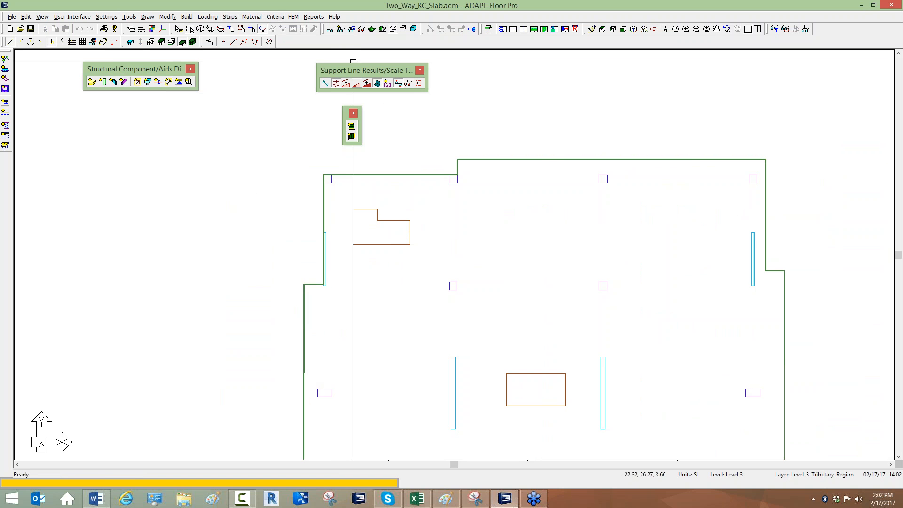
{"action": "left_click", "coordinate": [352, 136]}
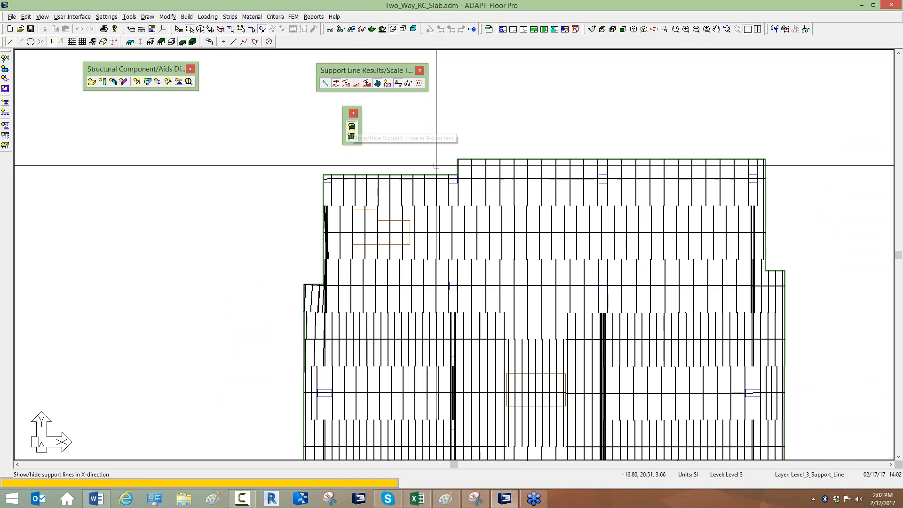
{"action": "left_click", "coordinate": [352, 136]}
{"action": "scroll", "coordinate": [447, 185], "scroll_direction": "up", "scroll_amount": 1}
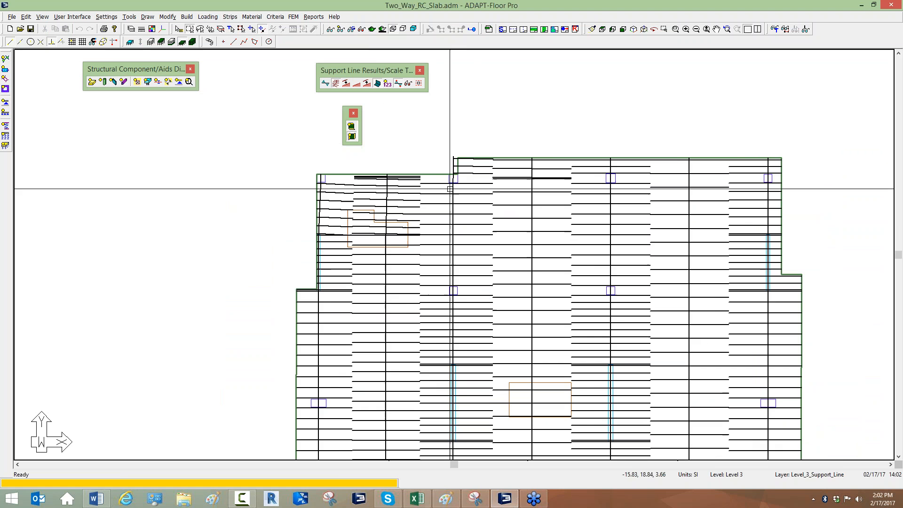
Check the regenerated design sections of the gridline B and C support lines at the upper slab edge.
{"action": "left_click", "coordinate": [453, 187]}
{"action": "scroll", "coordinate": [453, 155], "scroll_direction": "up", "scroll_amount": 2}
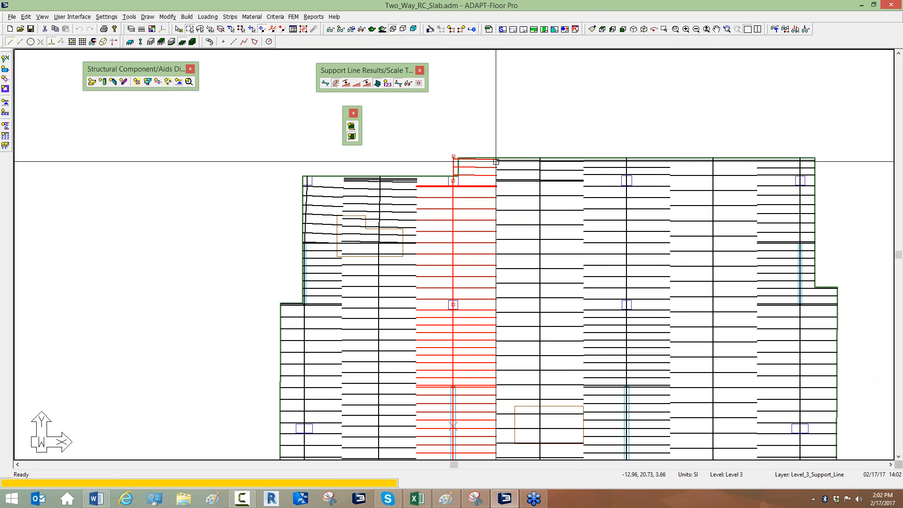
{"action": "left_click", "coordinate": [627, 174]}
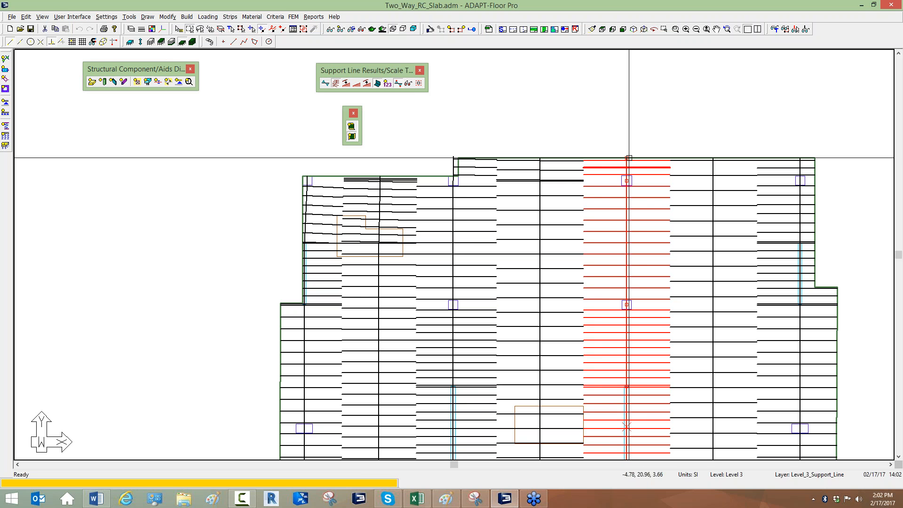
{"action": "left_click", "coordinate": [592, 115]}
{"action": "scroll", "coordinate": [293, 57], "scroll_direction": "down", "scroll_amount": 2}
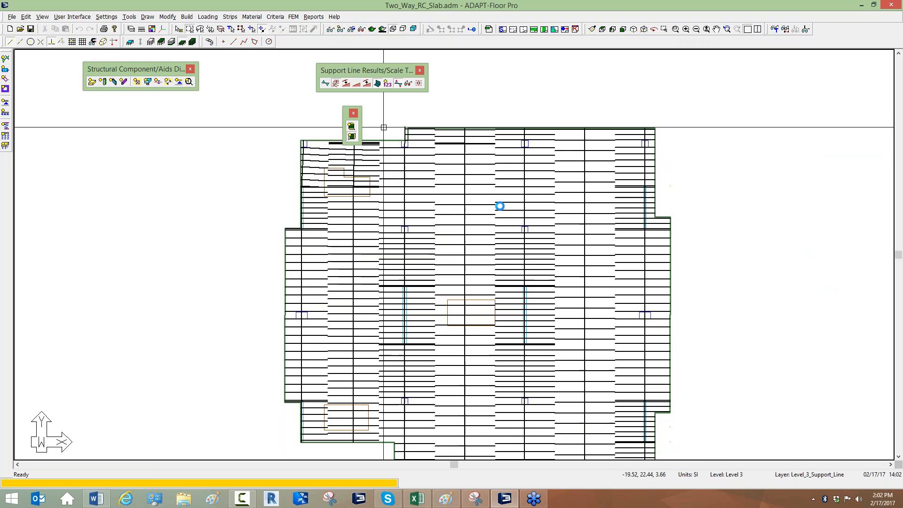
Generate the finite element mesh automatically with a suggested cell size of 1 m and automatic node shifting.
{"action": "scroll", "coordinate": [497, 204], "scroll_direction": "down", "scroll_amount": 2}
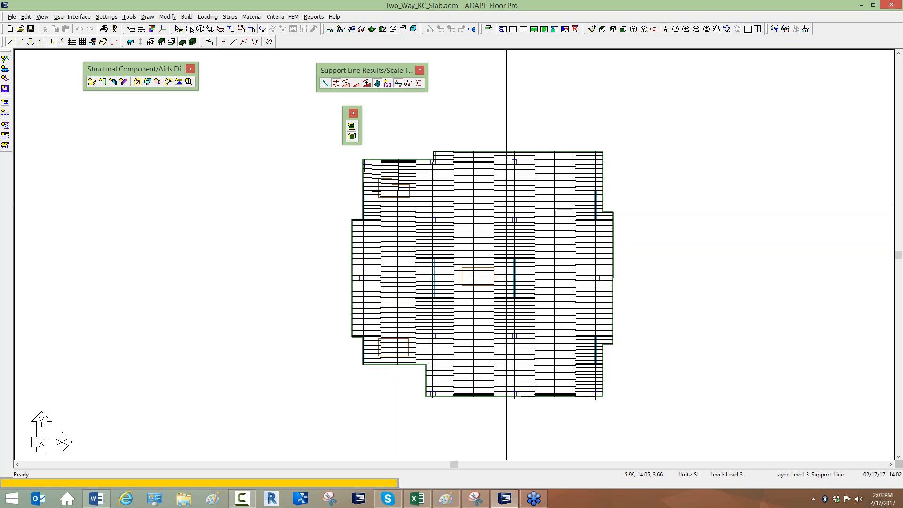
{"action": "scroll", "coordinate": [635, 304], "scroll_direction": "down", "scroll_amount": 1}
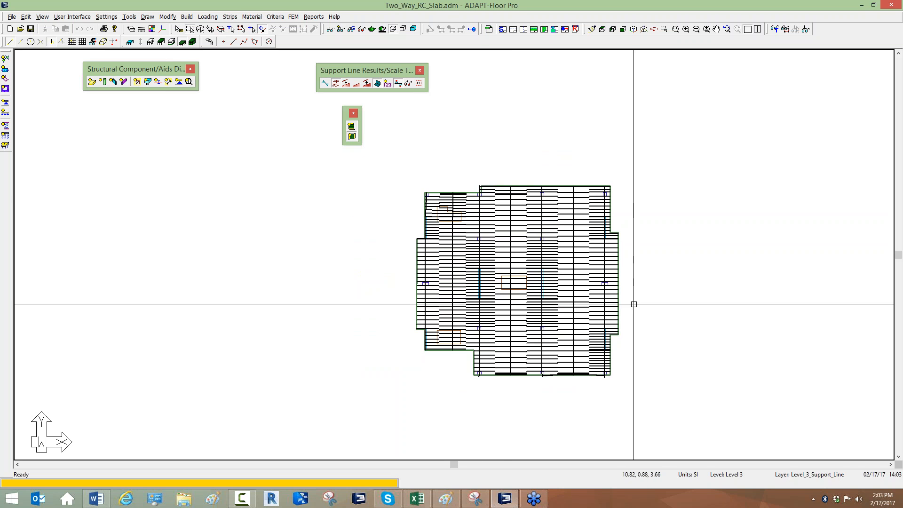
{"action": "scroll", "coordinate": [592, 261], "scroll_direction": "up", "scroll_amount": 1}
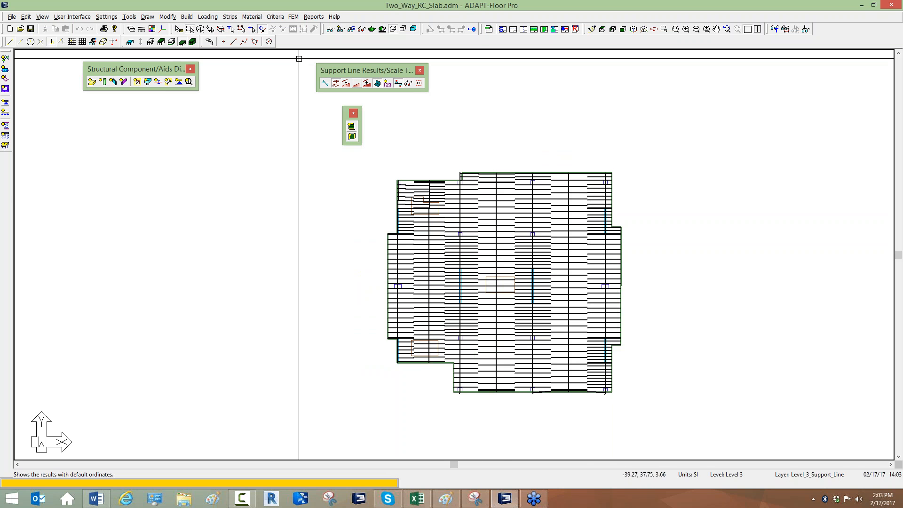
{"action": "left_click", "coordinate": [295, 18]}
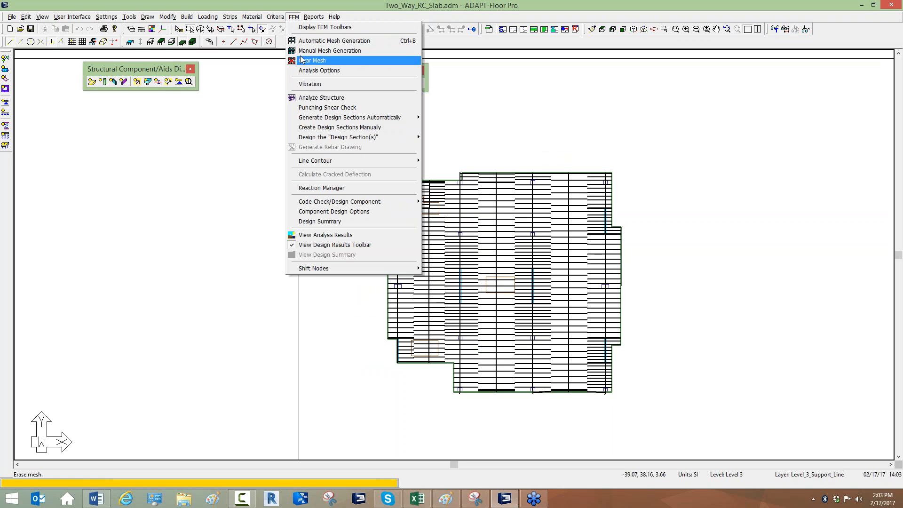
{"action": "left_click", "coordinate": [325, 41]}
{"action": "double_click", "coordinate": [470, 229]}
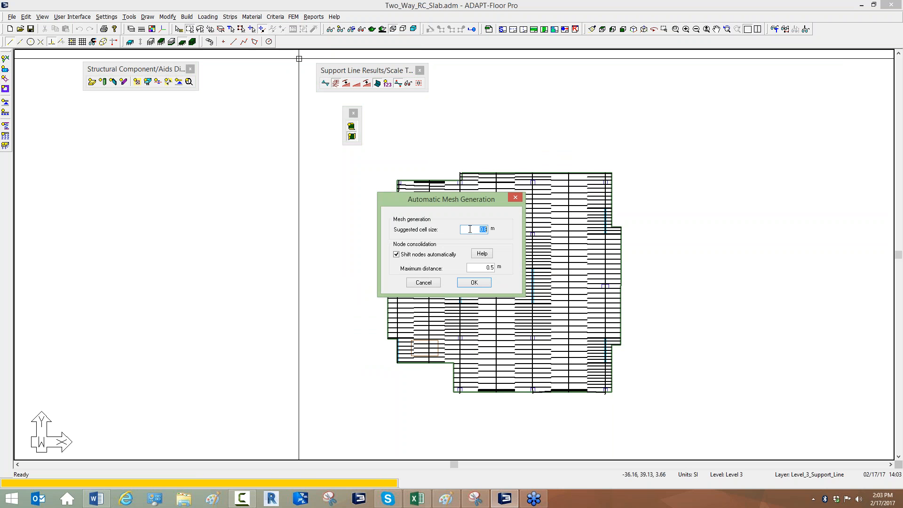
{"action": "type", "text": "1"}
{"action": "left_click", "coordinate": [488, 282]}
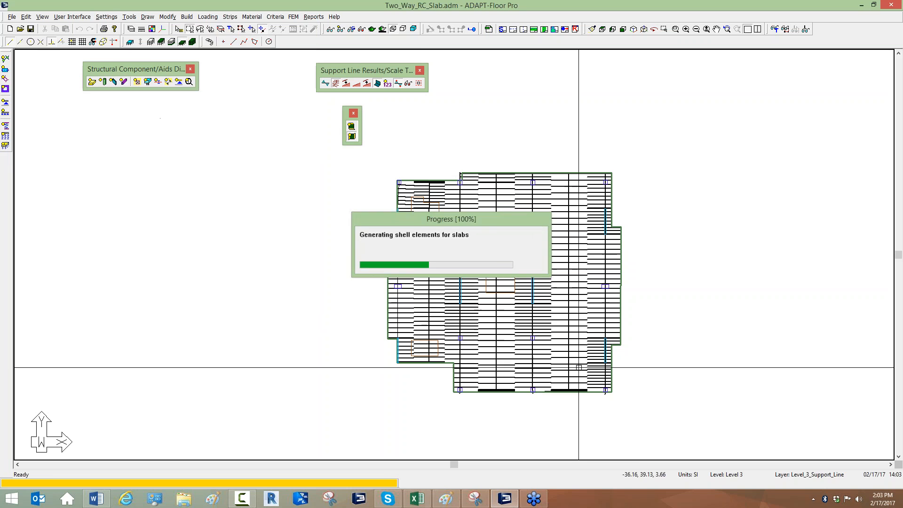
Analyze the structure for all load combinations with the Uncracked stiffness modifiers and save the solution.
{"action": "left_click", "coordinate": [294, 16]}
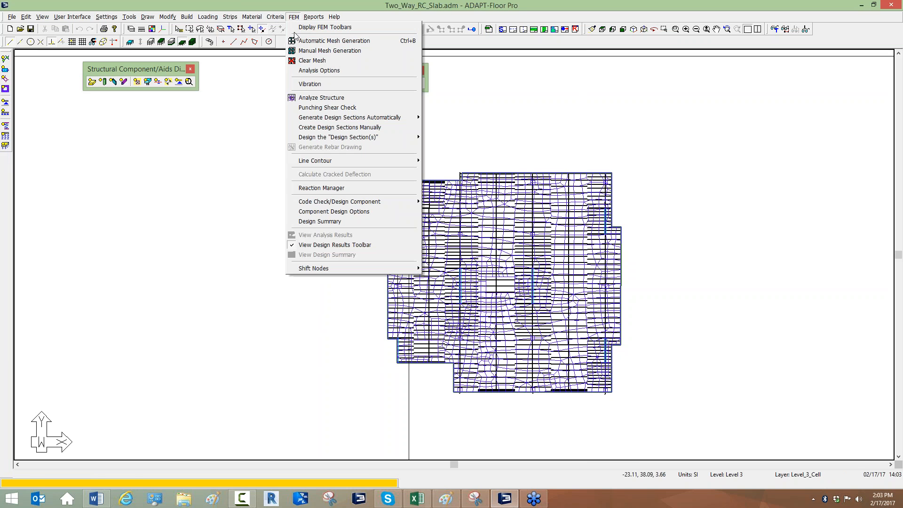
{"action": "left_click", "coordinate": [314, 97]}
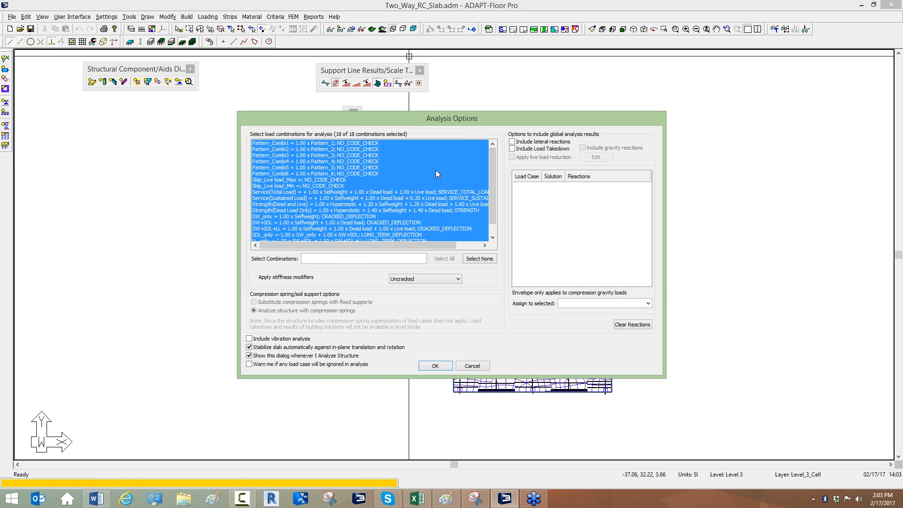
{"action": "left_click_drag", "start_coordinate": [494, 170], "coordinate": [441, 126]}
{"action": "left_click", "coordinate": [450, 280]}
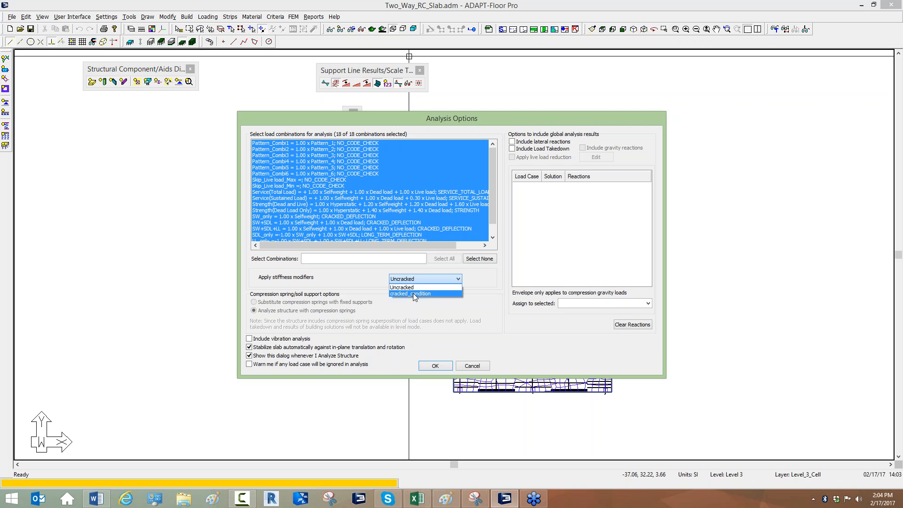
{"action": "left_click", "coordinate": [413, 287]}
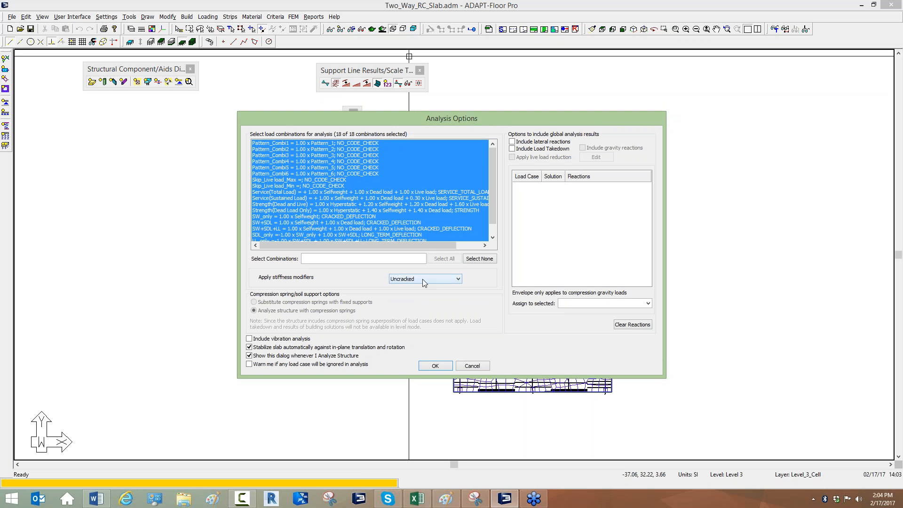
{"action": "left_click", "coordinate": [433, 366]}
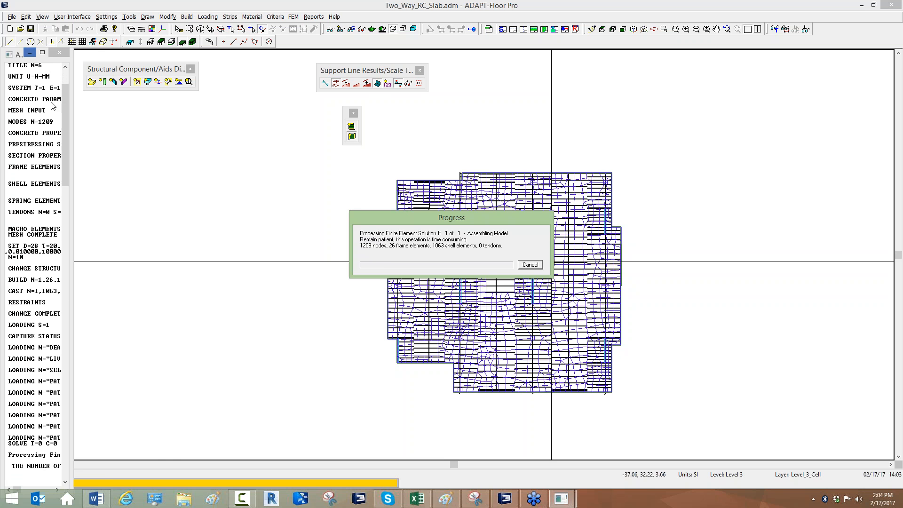
{"action": "left_click_drag", "start_coordinate": [71, 122], "coordinate": [165, 96]}
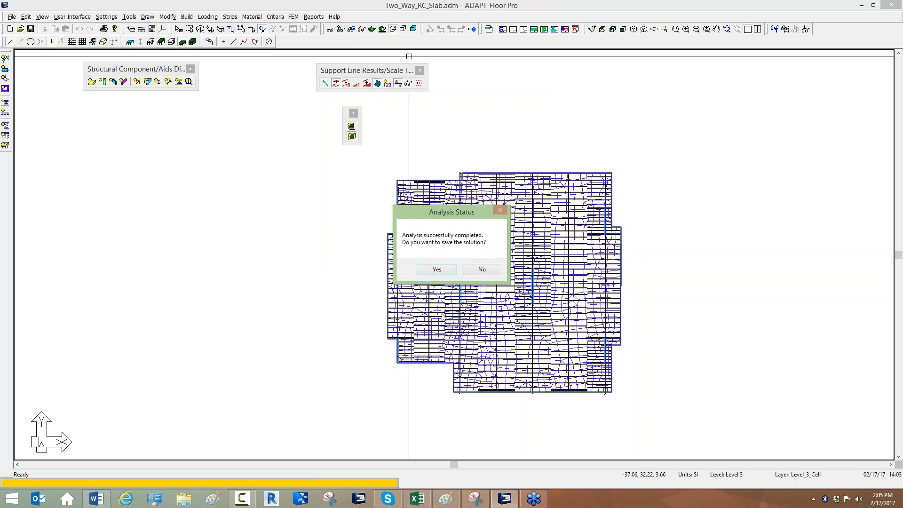
{"action": "left_click", "coordinate": [437, 269]}
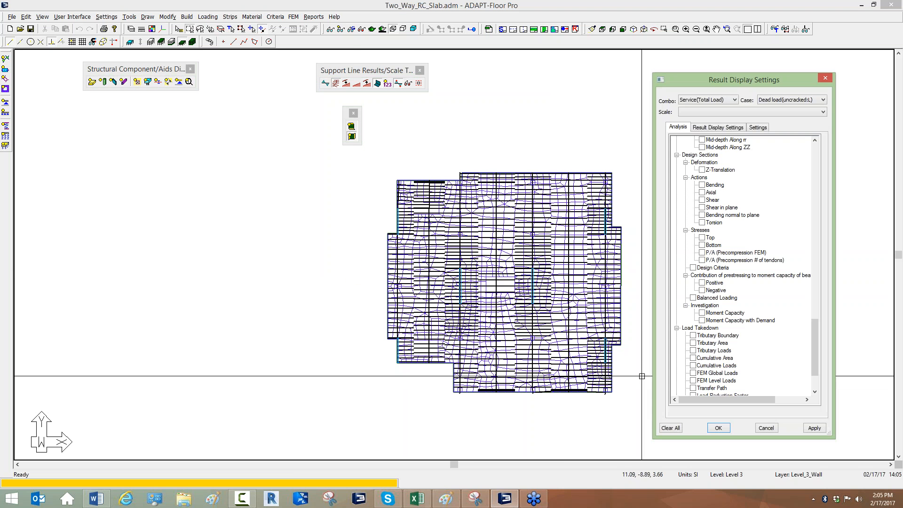
Restore the default display and view the slab's Z-Translation deformation contours for the Service(Total Load) combination.
{"action": "scroll", "coordinate": [613, 364], "scroll_direction": "up", "scroll_amount": 1}
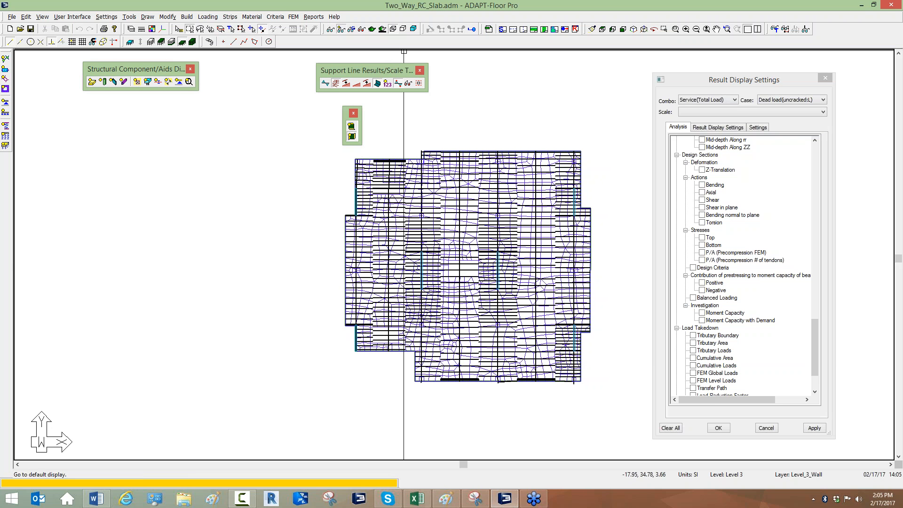
{"action": "left_click", "coordinate": [403, 29]}
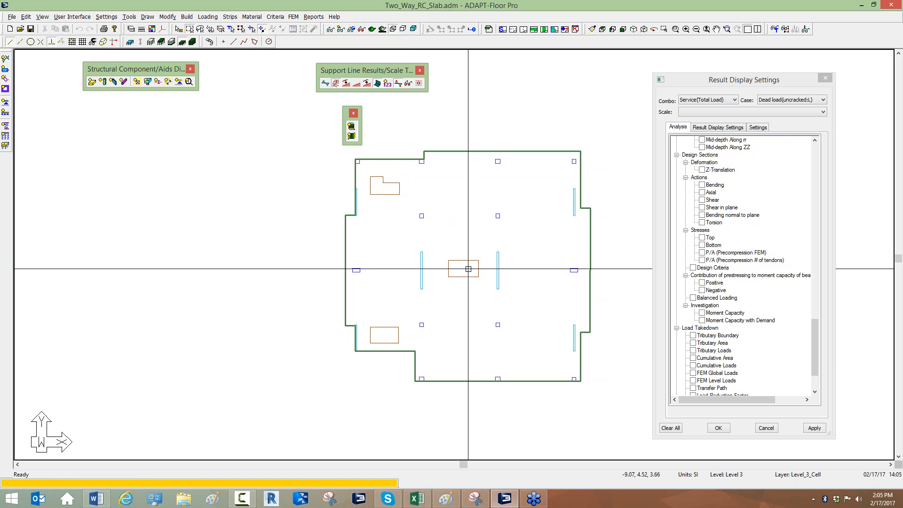
{"action": "left_click", "coordinate": [795, 158]}
{"action": "scroll", "coordinate": [795, 158], "scroll_direction": "up", "scroll_amount": 15}
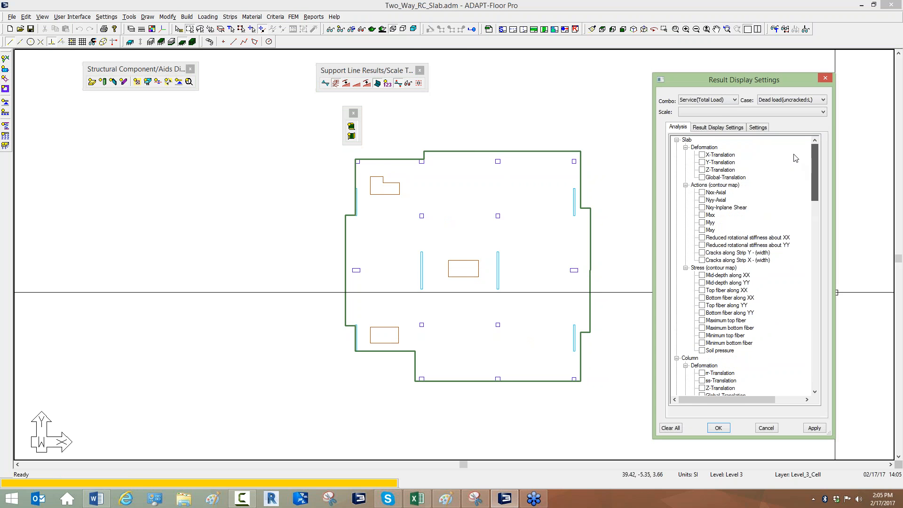
{"action": "left_click", "coordinate": [703, 170]}
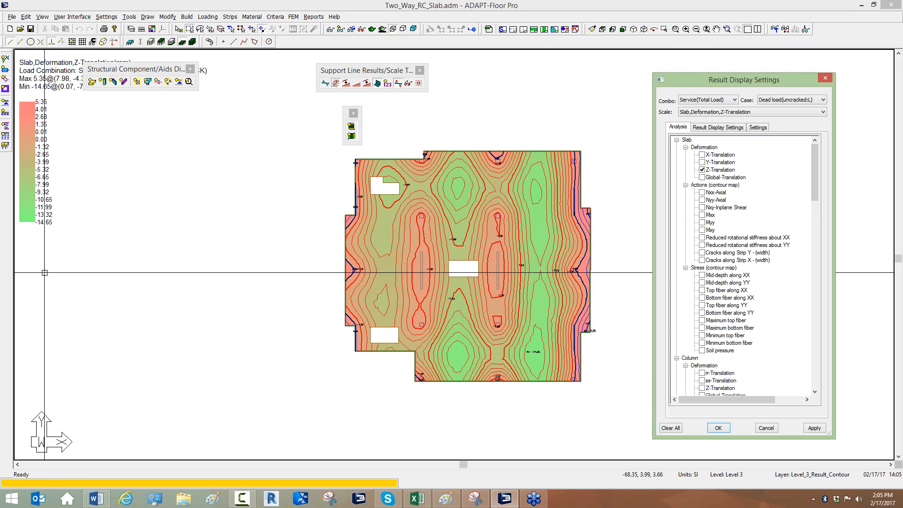
{"action": "left_click", "coordinate": [702, 100]}
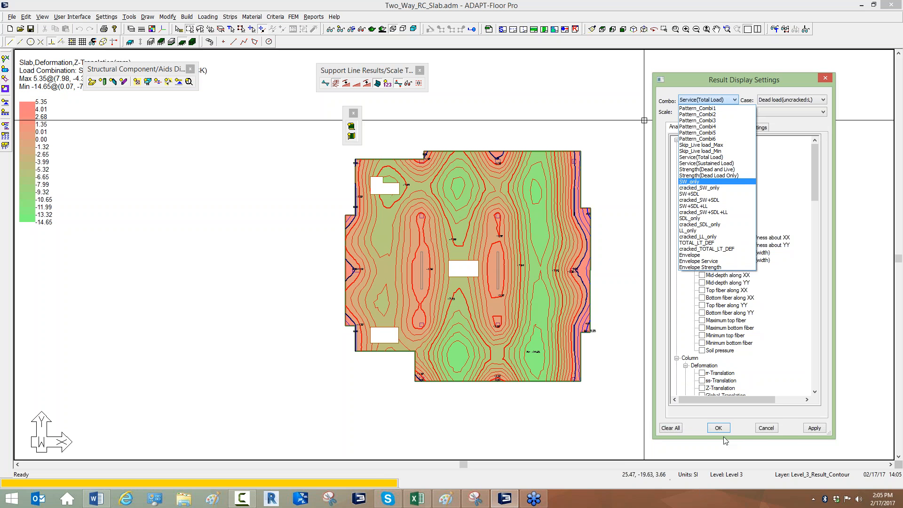
{"action": "left_click", "coordinate": [569, 423]}
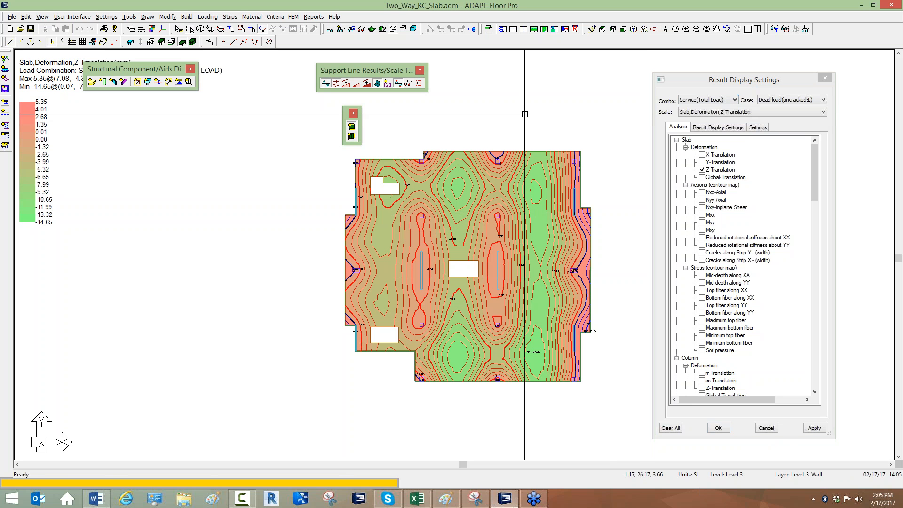
Run the design of the slab's generated design sections.
{"action": "left_click", "coordinate": [294, 16]}
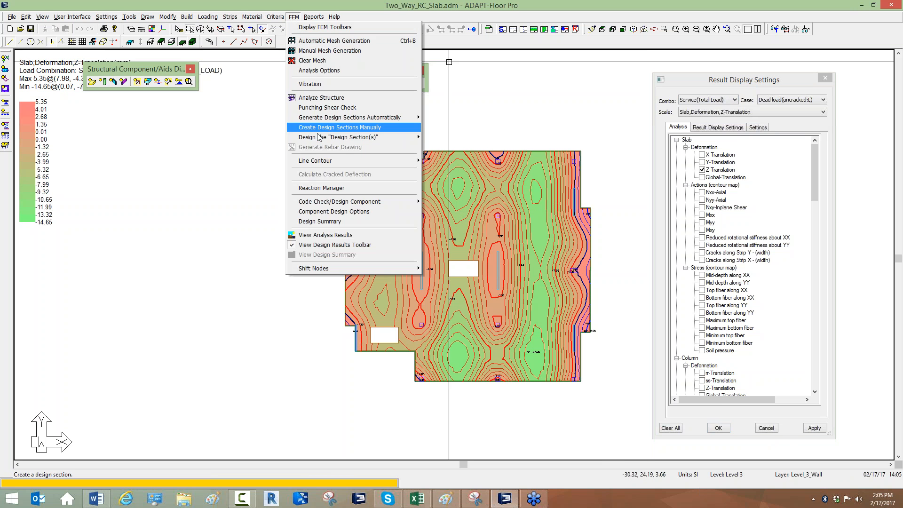
{"action": "mouse_move", "coordinate": [318, 137]}
{"action": "left_click", "coordinate": [445, 147]}
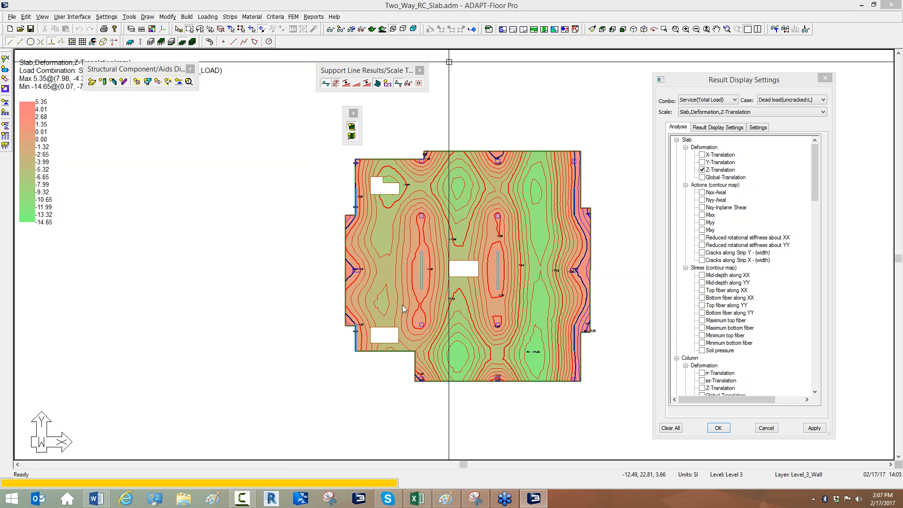
{"action": "left_click", "coordinate": [425, 272]}
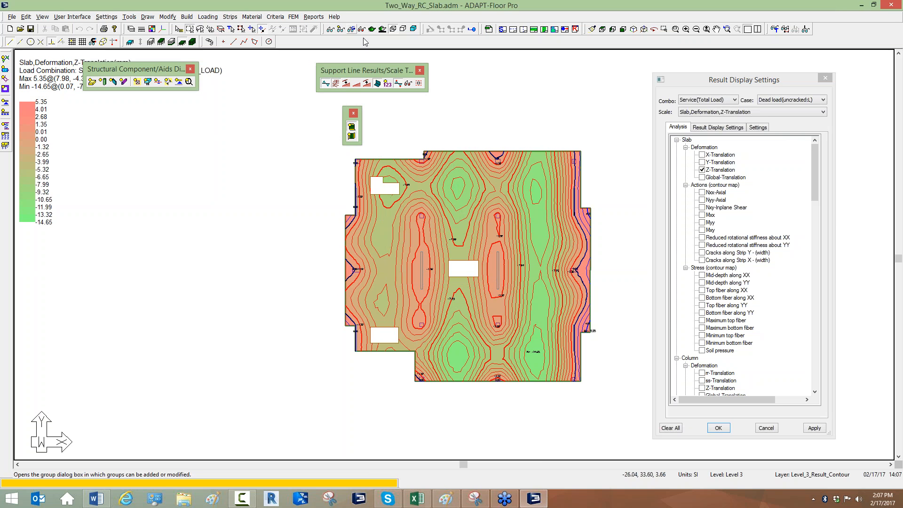
Clear the displayed results and generate the rebar drawing for the Envelope combination, using calculated bar lengths oriented along support lines.
{"action": "left_click", "coordinate": [681, 428]}
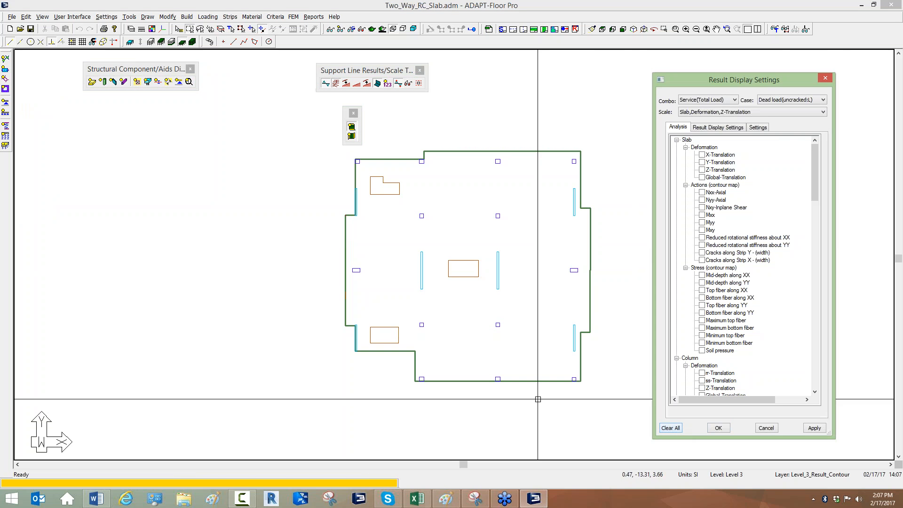
{"action": "left_click", "coordinate": [293, 17]}
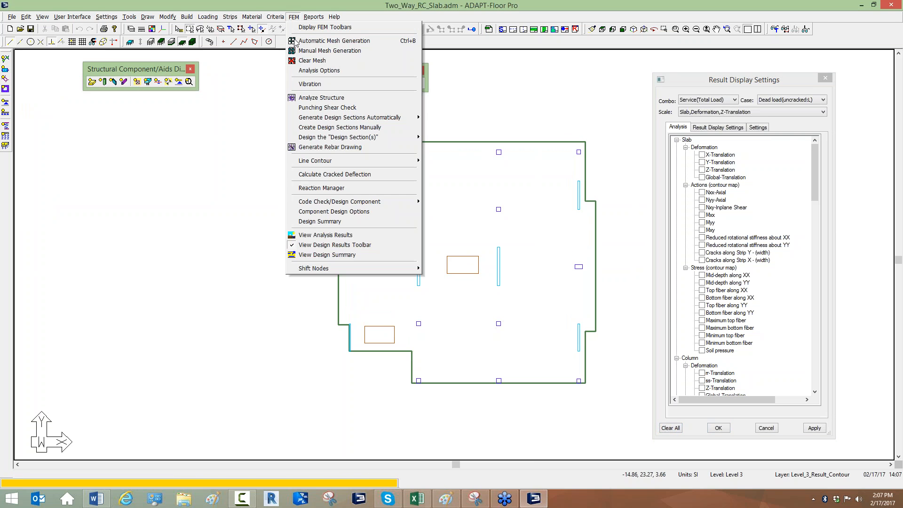
{"action": "left_click", "coordinate": [310, 153]}
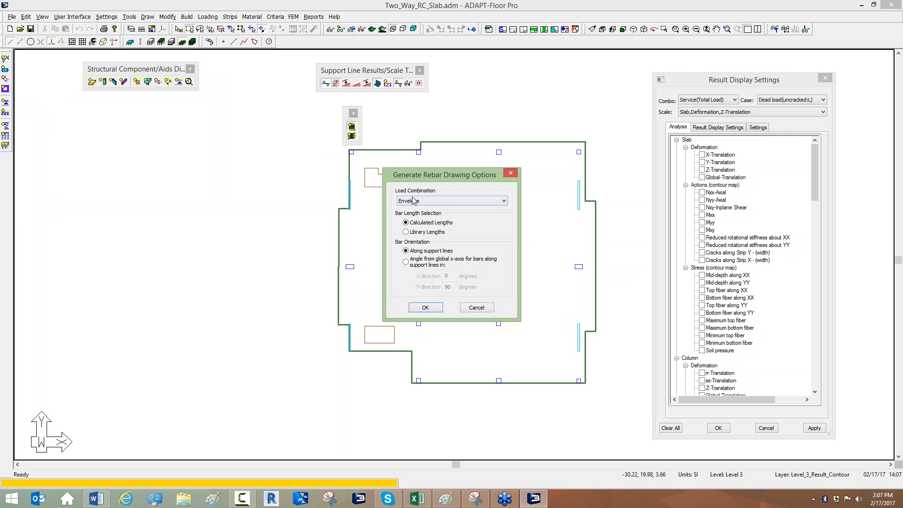
{"action": "left_click", "coordinate": [401, 202]}
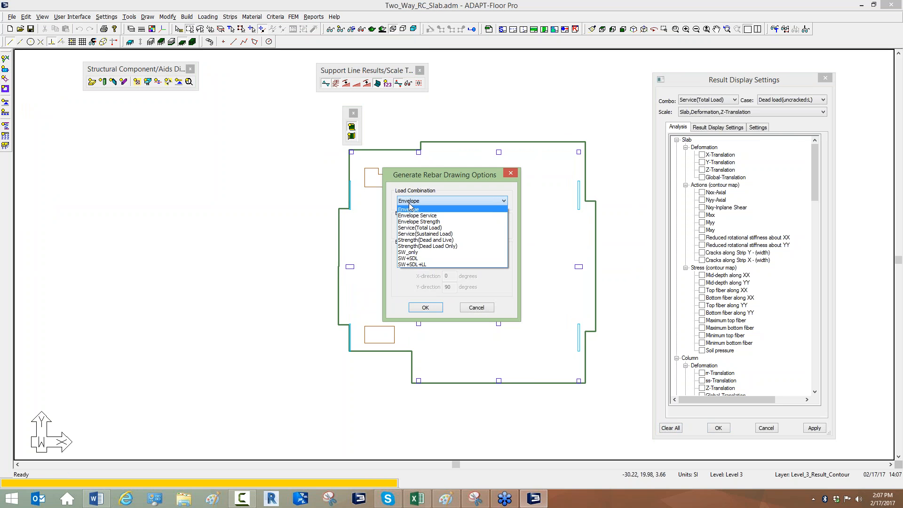
{"action": "left_click", "coordinate": [410, 210]}
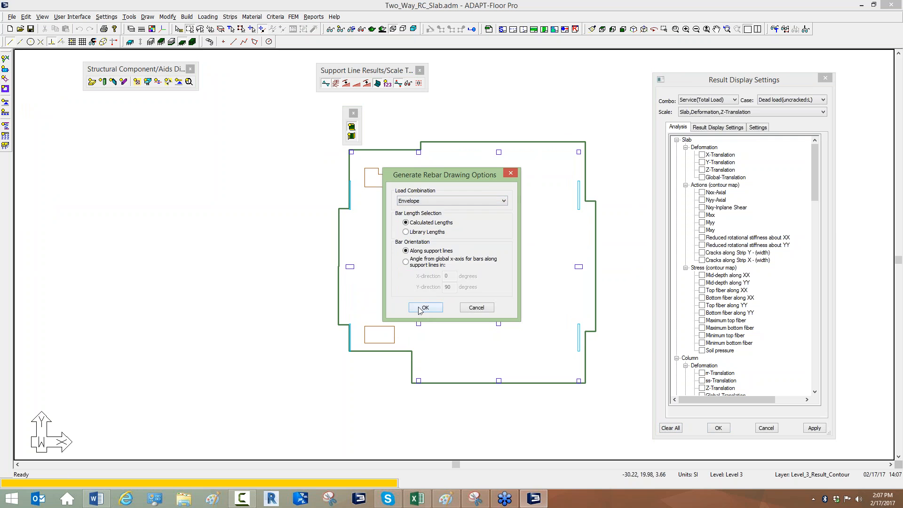
{"action": "left_click", "coordinate": [420, 308]}
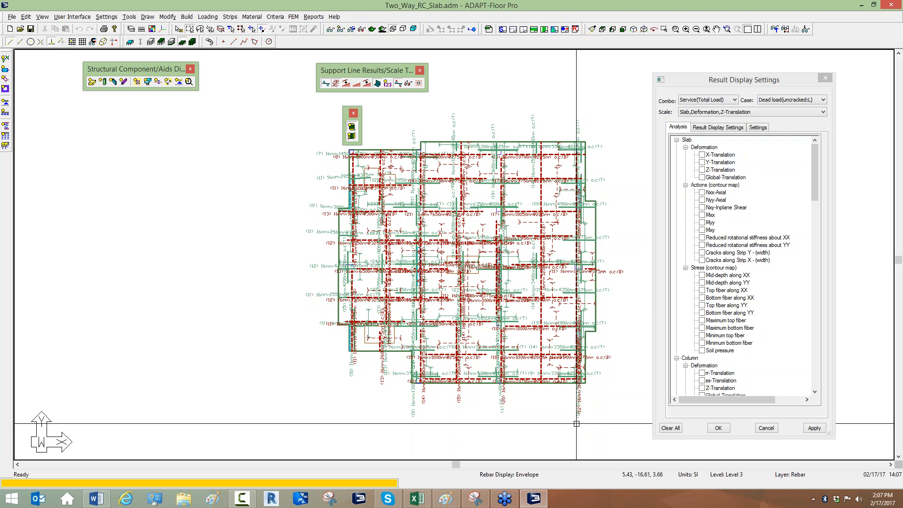
Make the reinforcement tools available as a floating set beside the slab plan.
{"action": "scroll", "coordinate": [445, 173], "scroll_direction": "up", "scroll_amount": 2}
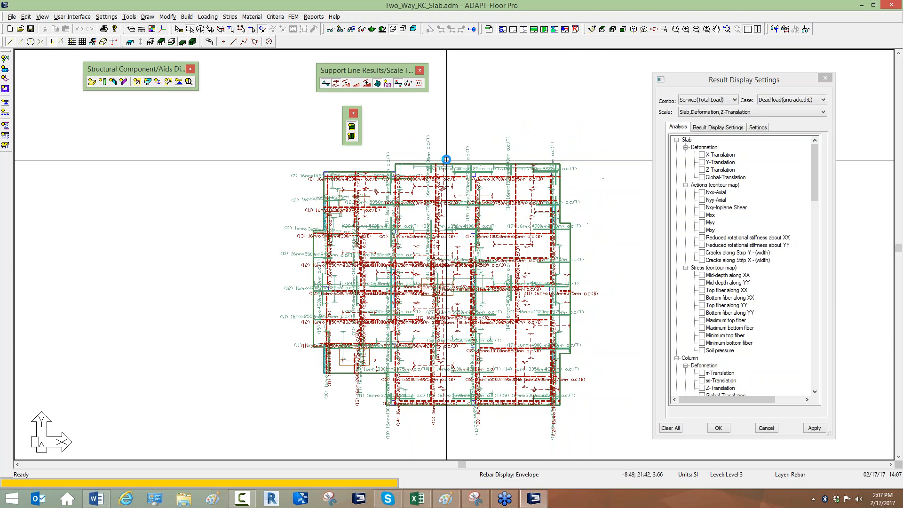
{"action": "scroll", "coordinate": [445, 173], "scroll_direction": "up", "scroll_amount": 1}
{"action": "scroll", "coordinate": [443, 173], "scroll_direction": "down", "scroll_amount": 2}
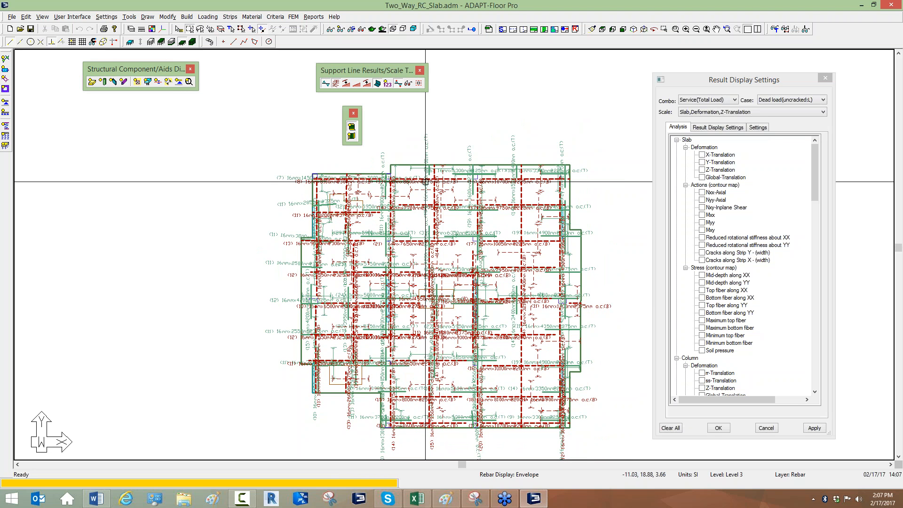
{"action": "right_click", "coordinate": [4, 184]}
{"action": "left_click", "coordinate": [38, 273]}
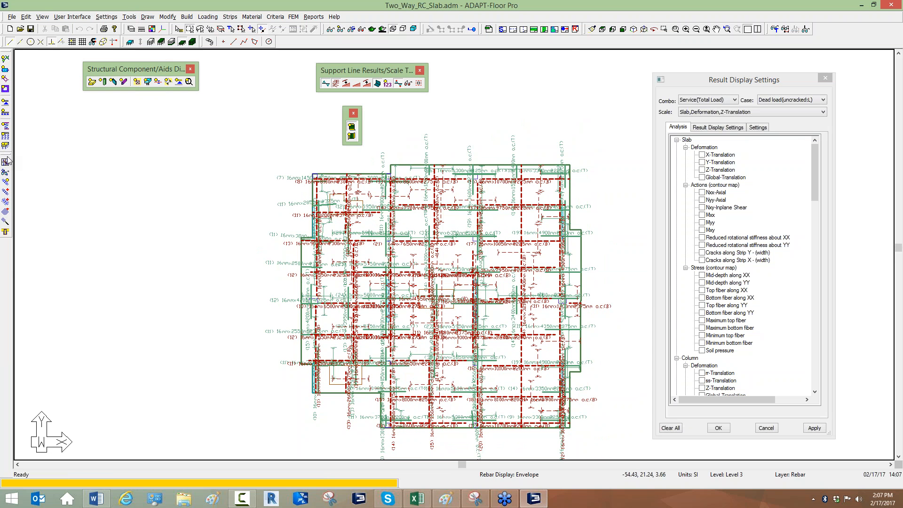
{"action": "left_click_drag", "start_coordinate": [11, 153], "coordinate": [194, 191]}
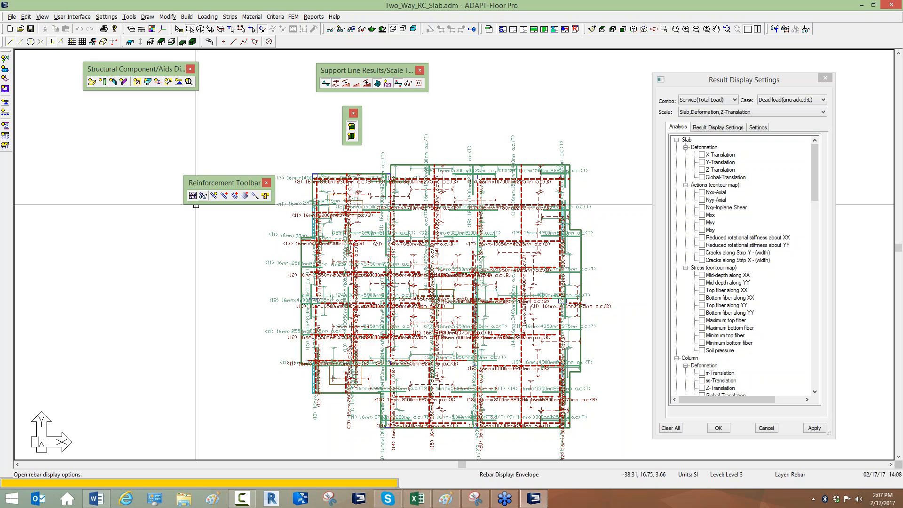
Hide the top rebar along both the X and Y directions in the rebar display.
{"action": "left_click", "coordinate": [203, 195]}
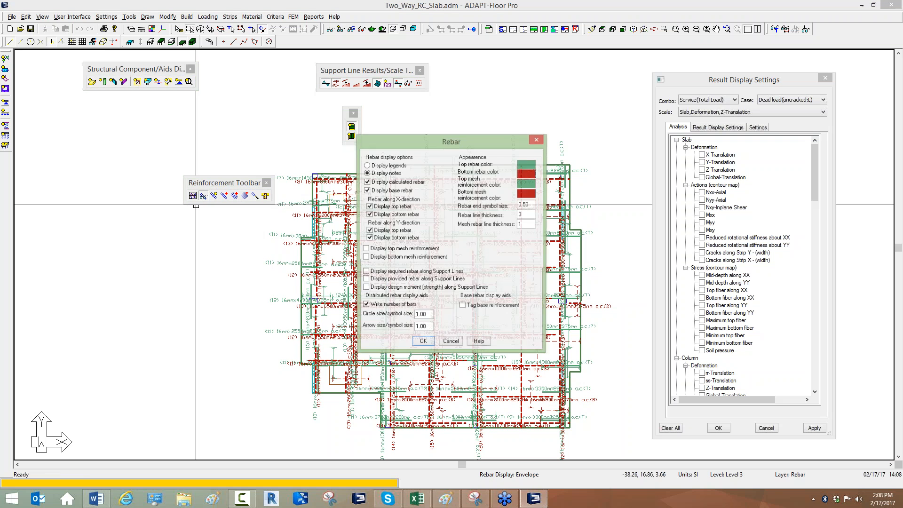
{"action": "left_click", "coordinate": [369, 206]}
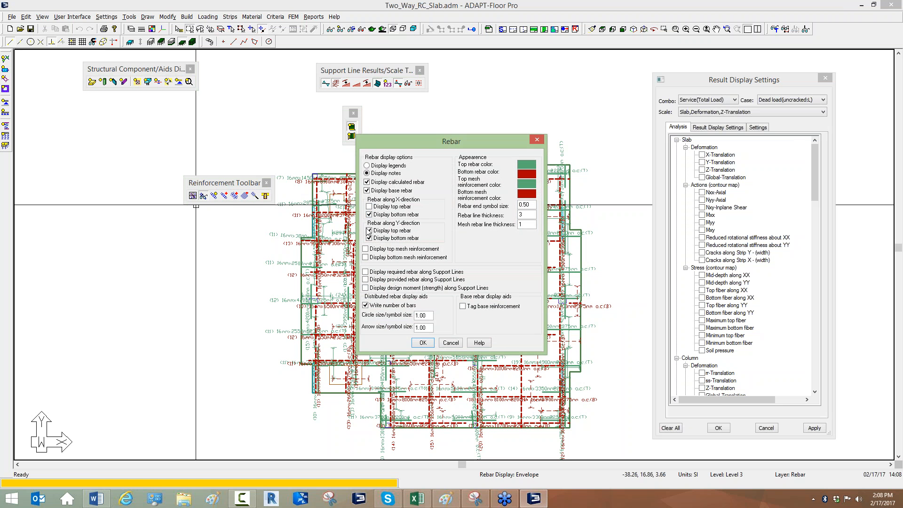
{"action": "left_click", "coordinate": [369, 231]}
{"action": "left_click", "coordinate": [423, 343]}
Display the X-direction support lines and open the design summary of the one along the uppermost column row in ADAPT-BuilderSum.
{"action": "scroll", "coordinate": [431, 186], "scroll_direction": "up", "scroll_amount": 4}
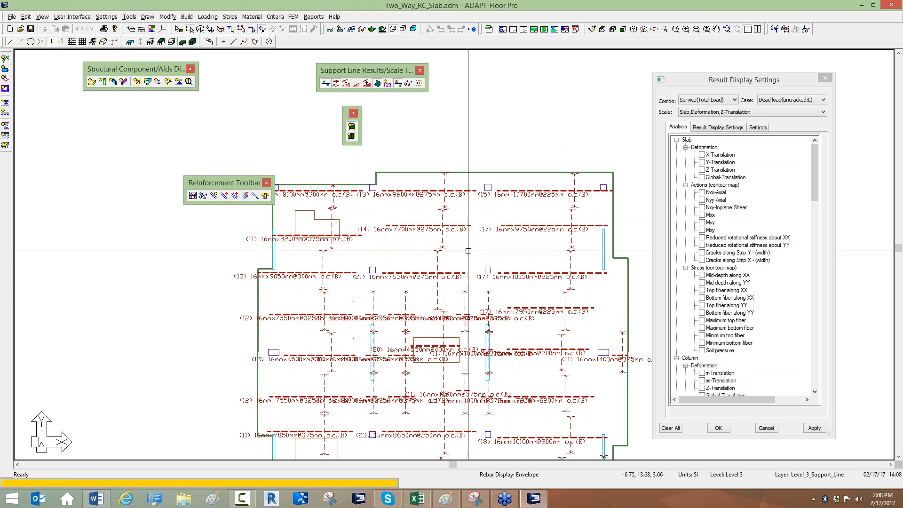
{"action": "scroll", "coordinate": [382, 191], "scroll_direction": "down", "scroll_amount": 3}
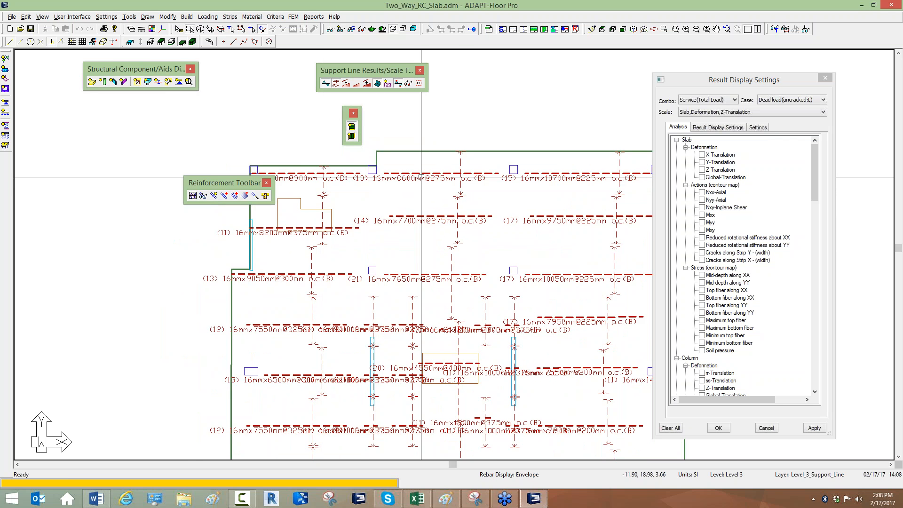
{"action": "scroll", "coordinate": [447, 177], "scroll_direction": "up", "scroll_amount": 1}
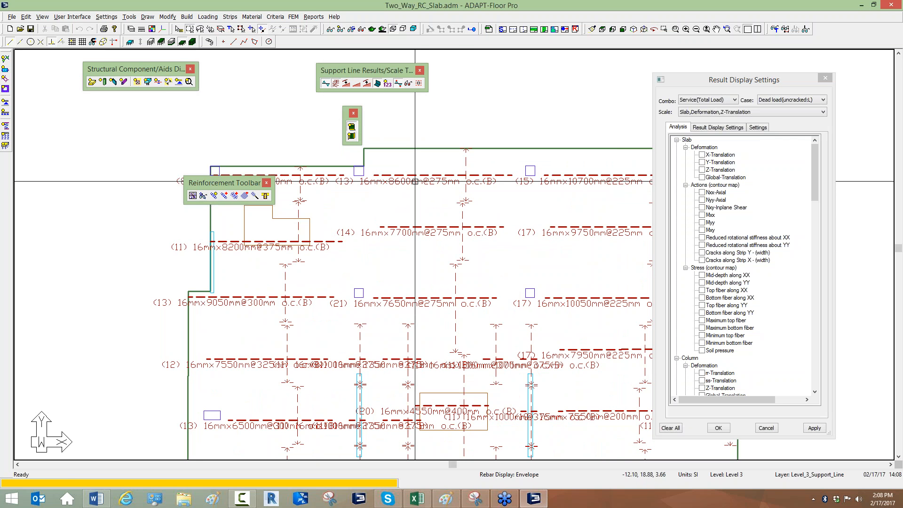
{"action": "scroll", "coordinate": [412, 178], "scroll_direction": "up", "scroll_amount": 1}
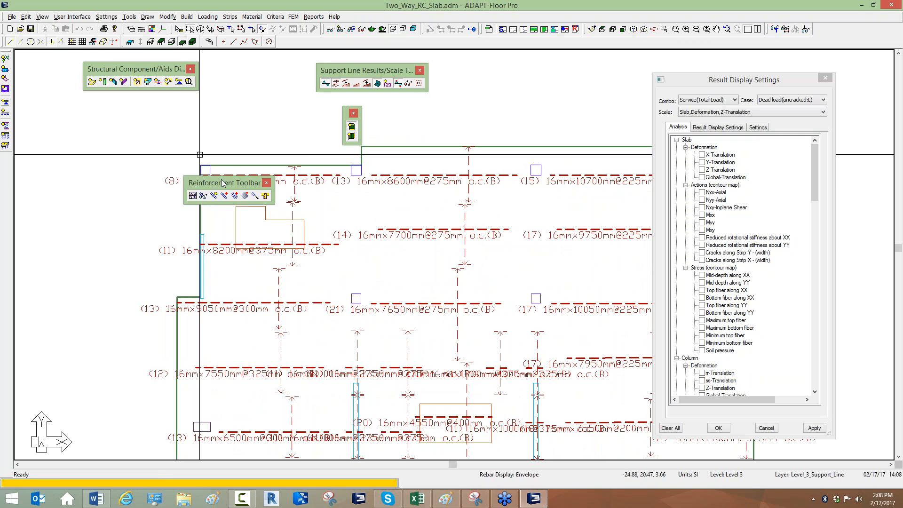
{"action": "left_click", "coordinate": [353, 128]}
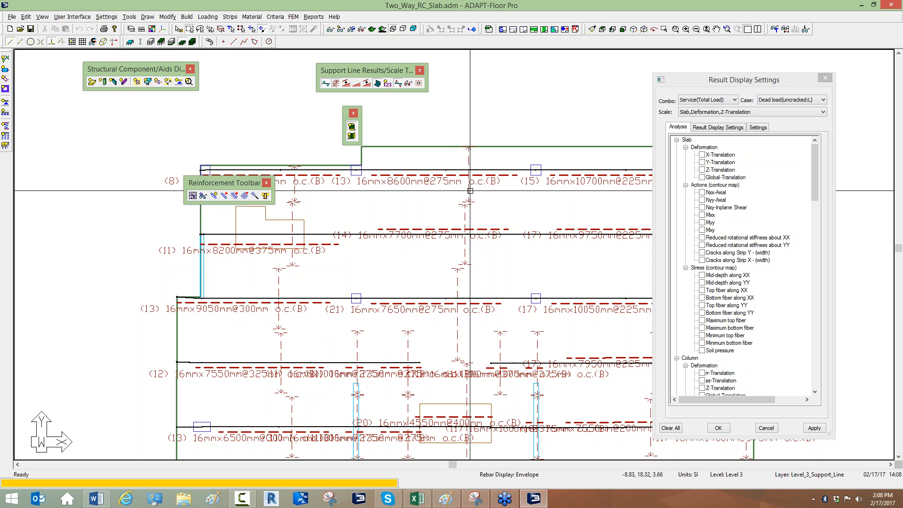
{"action": "double_click", "coordinate": [454, 169]}
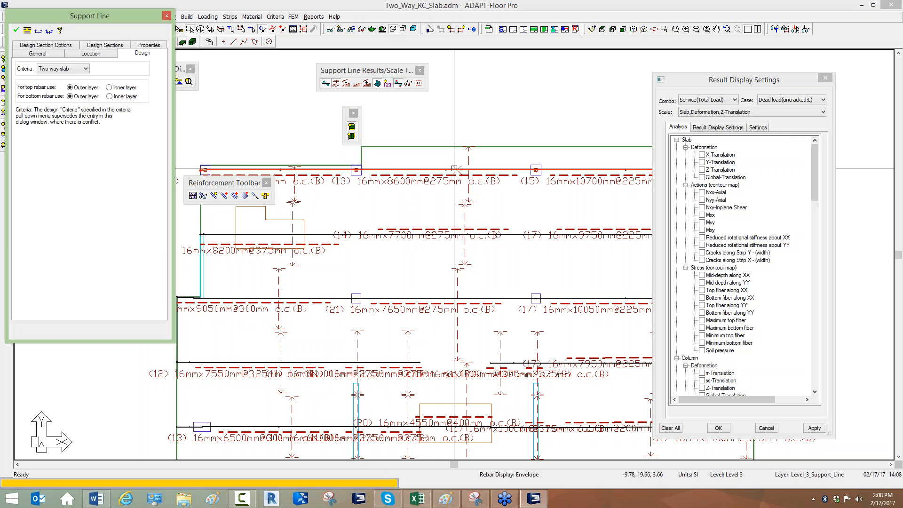
{"action": "left_click", "coordinate": [27, 32]}
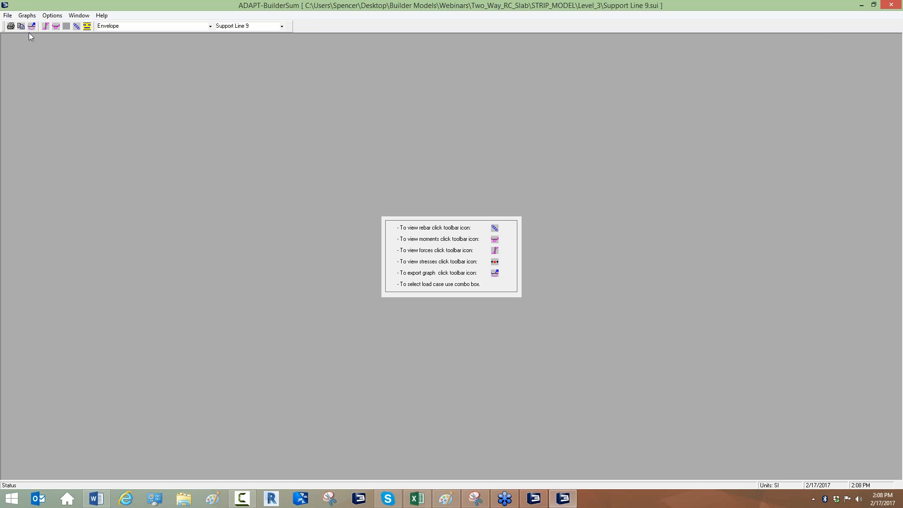
Review the Envelope design summary of Support Line 9, from the selected top and bottom rebar to the required and provided bars.
{"action": "left_click", "coordinate": [87, 25]}
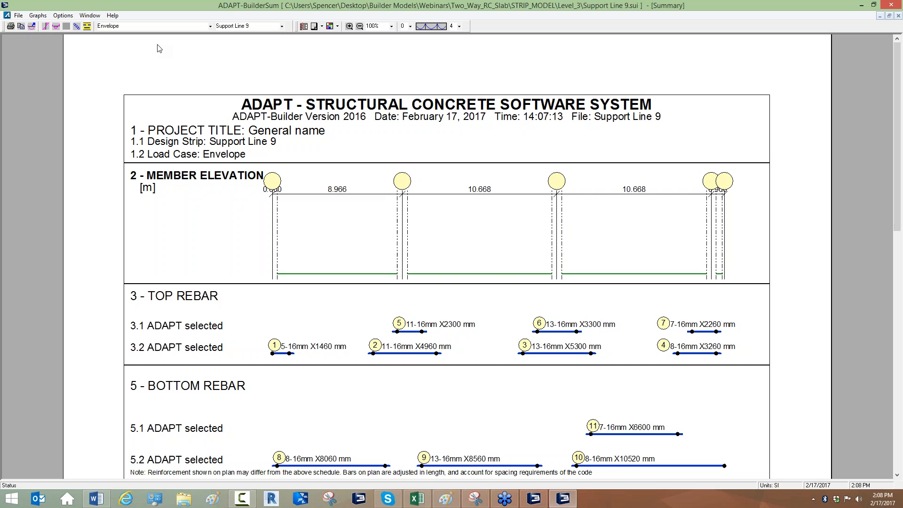
{"action": "scroll", "coordinate": [424, 282], "scroll_direction": "down", "scroll_amount": 1}
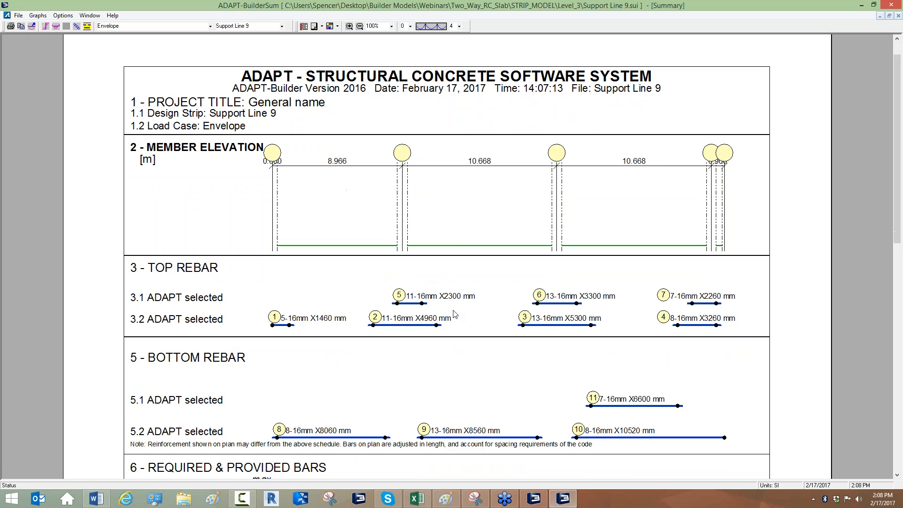
{"action": "scroll", "coordinate": [464, 251], "scroll_direction": "down", "scroll_amount": 1}
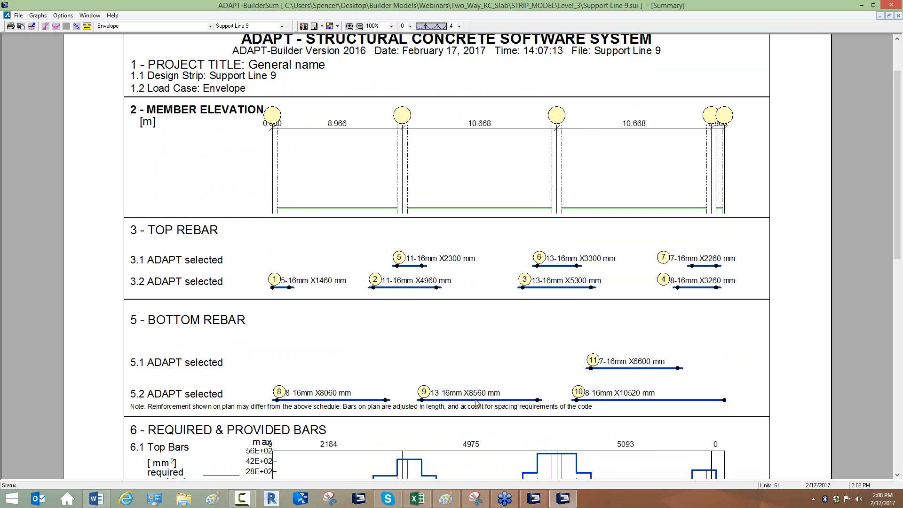
{"action": "scroll", "coordinate": [470, 352], "scroll_direction": "down", "scroll_amount": 1}
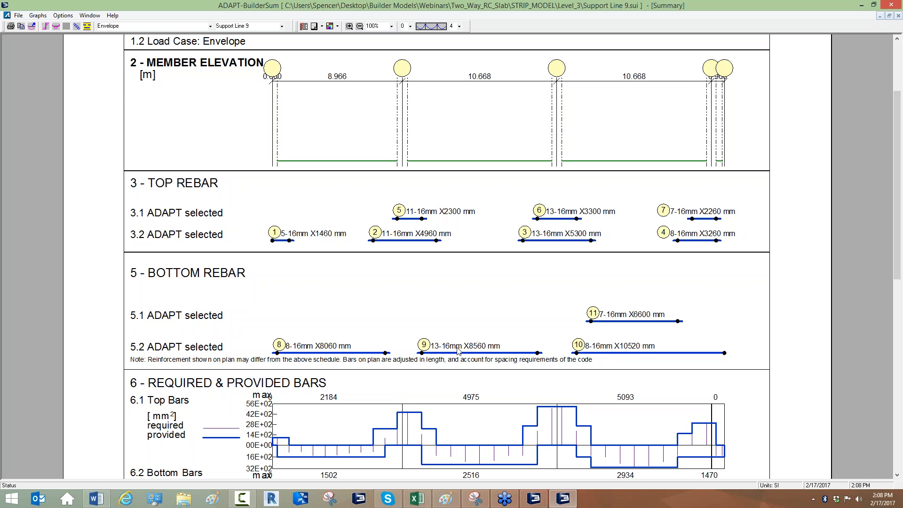
{"action": "left_click", "coordinate": [893, 5]}
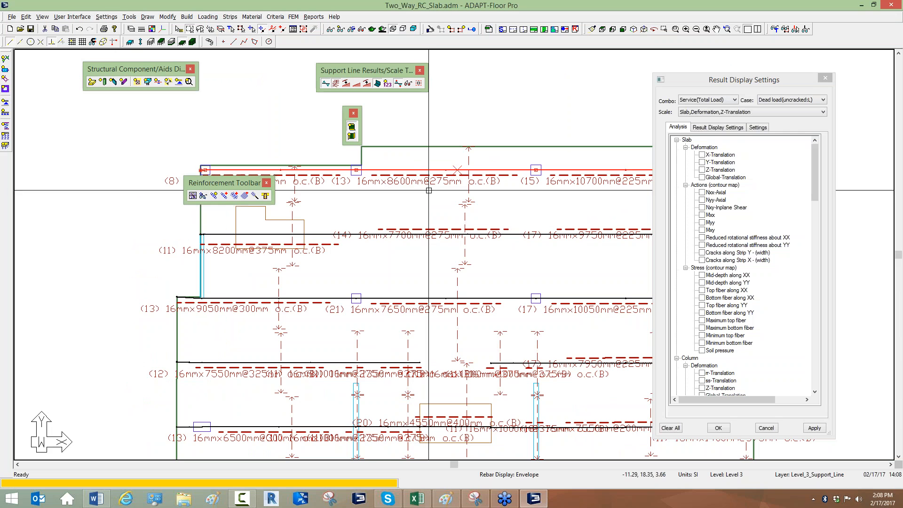
Review the two-way slab criteria for bar lengths, minimum cover, preferred bar sizes, and rebar round-up and spacing.
{"action": "scroll", "coordinate": [431, 193], "scroll_direction": "up", "scroll_amount": 2}
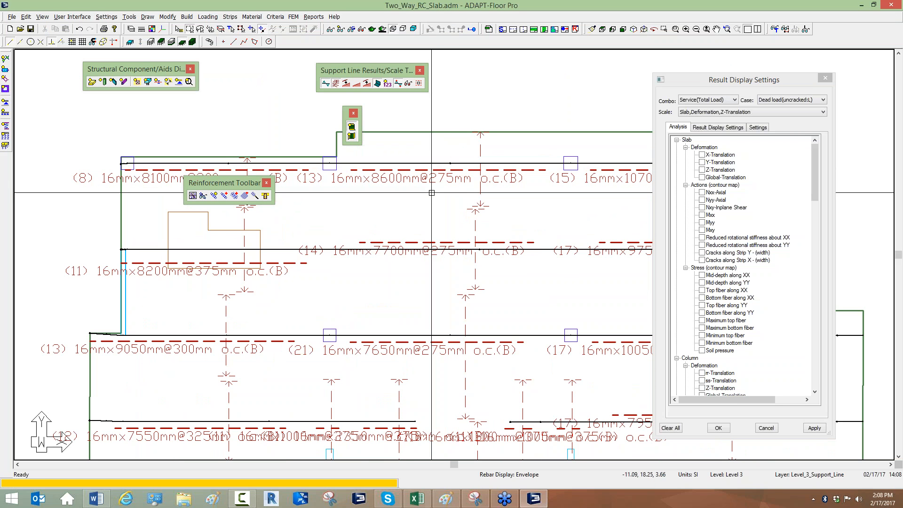
{"action": "scroll", "coordinate": [432, 192], "scroll_direction": "down", "scroll_amount": 2}
{"action": "scroll", "coordinate": [430, 193], "scroll_direction": "down", "scroll_amount": 2}
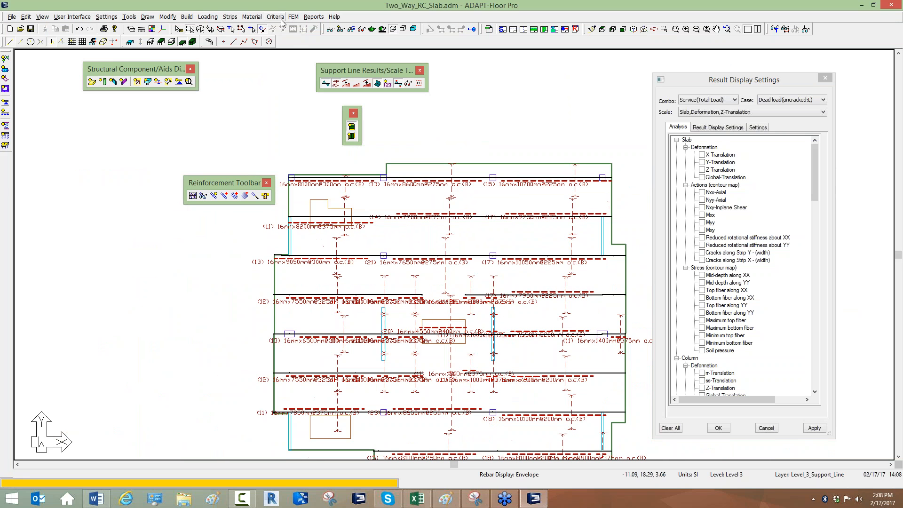
{"action": "left_click", "coordinate": [276, 18]}
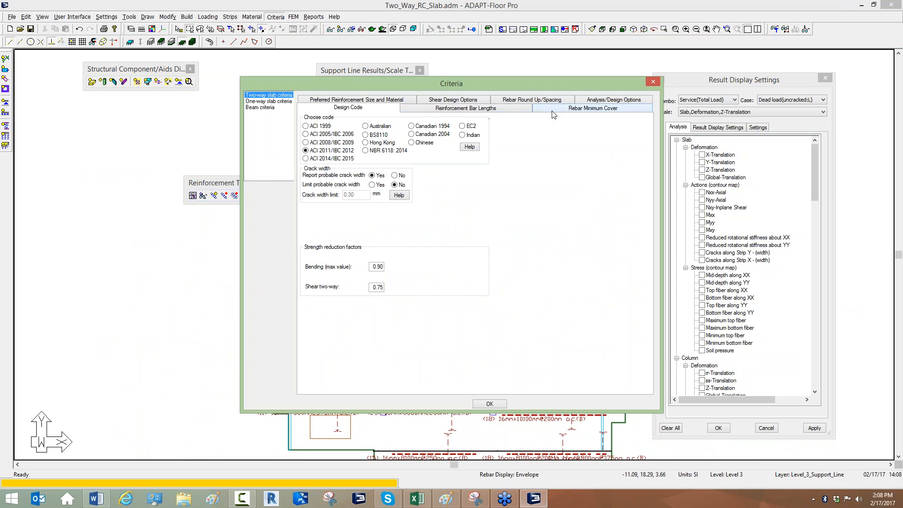
{"action": "left_click", "coordinate": [494, 109]}
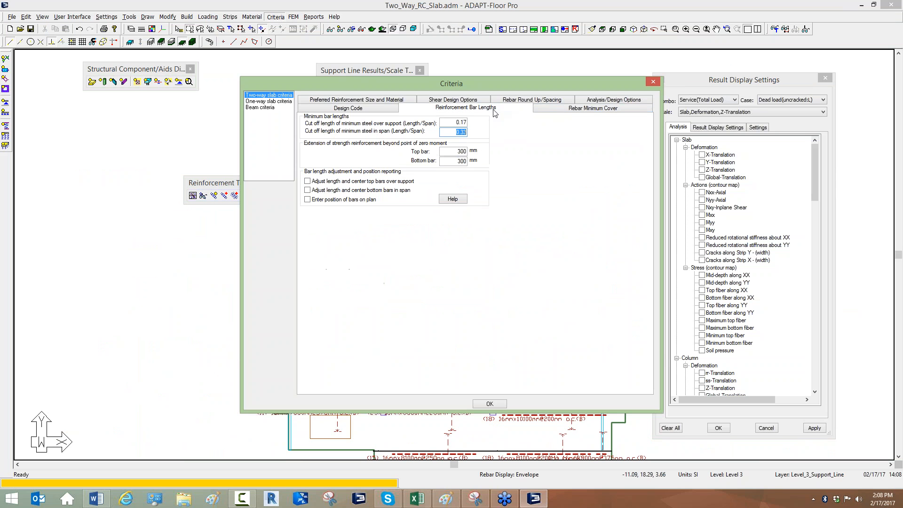
{"action": "left_click", "coordinate": [537, 111]}
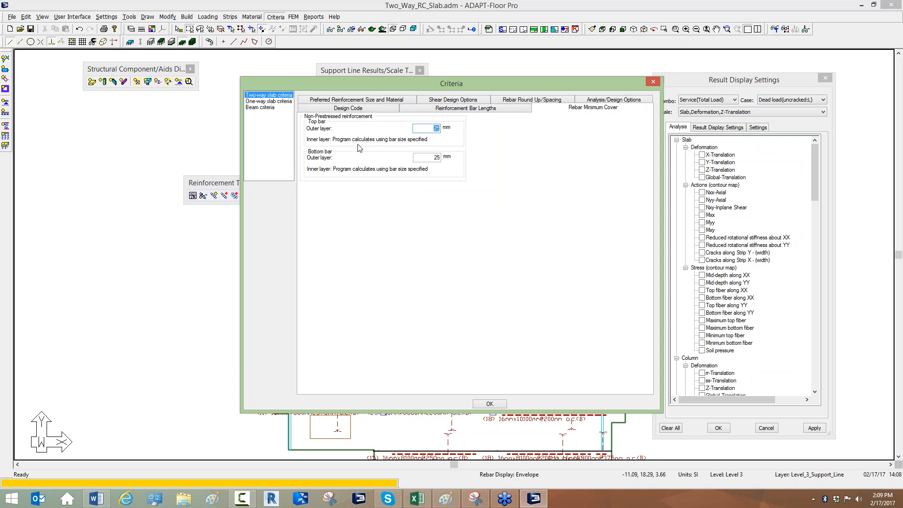
{"action": "left_click", "coordinate": [373, 100]}
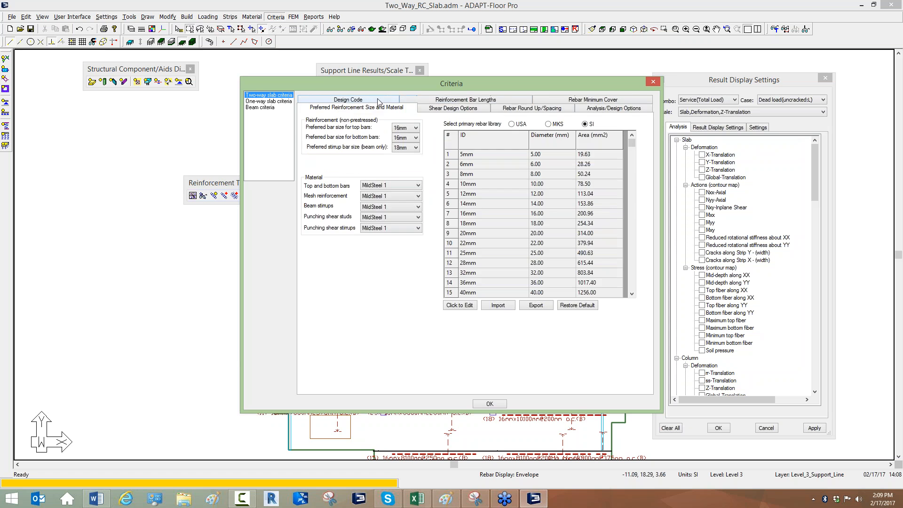
{"action": "left_click", "coordinate": [436, 100]}
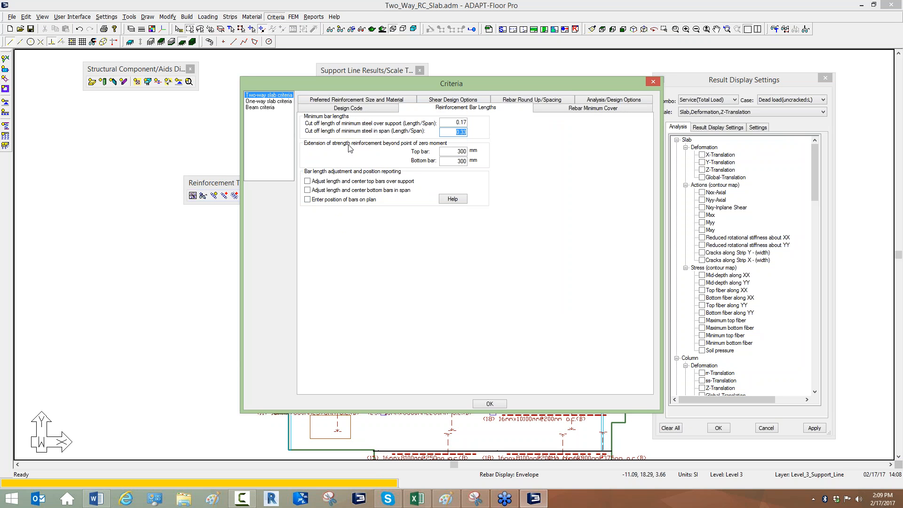
{"action": "left_click", "coordinate": [540, 101]}
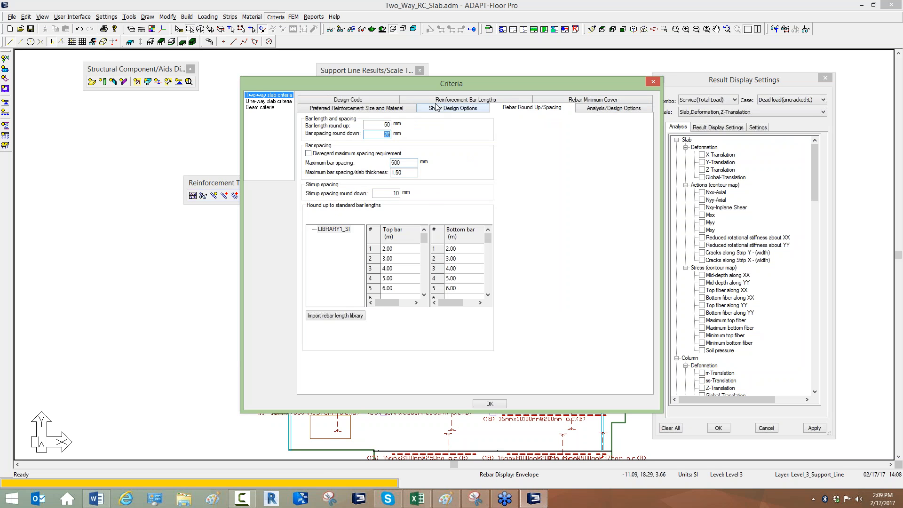
Set the maximum bar spacing to 100 mm in the two-way slab criteria and apply the change.
{"action": "mouse_move", "coordinate": [425, 84]}
{"action": "left_mouse_down"}
{"action": "mouse_move", "coordinate": [776, 86]}
{"action": "mouse_move", "coordinate": [761, 75]}
{"action": "left_mouse_up"}
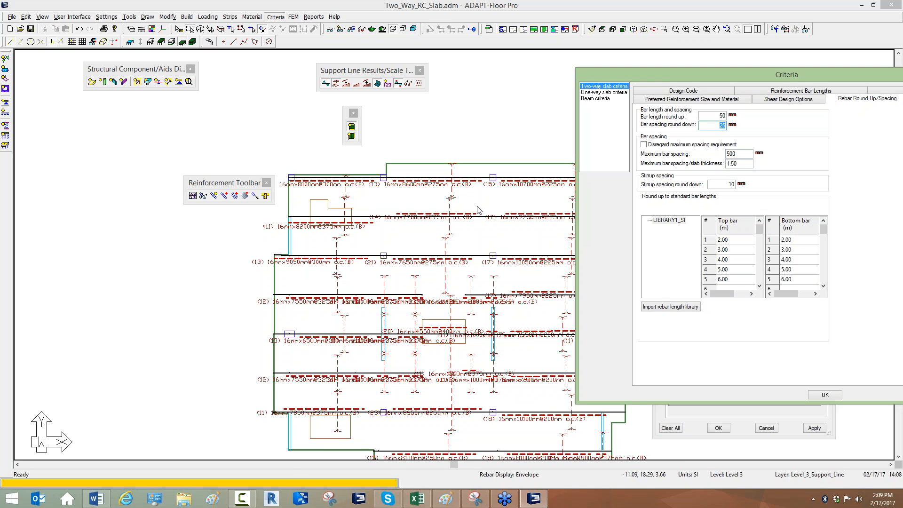
{"action": "double_click", "coordinate": [740, 153]}
{"action": "type", "text": "10"}
{"action": "left_click", "coordinate": [825, 395]}
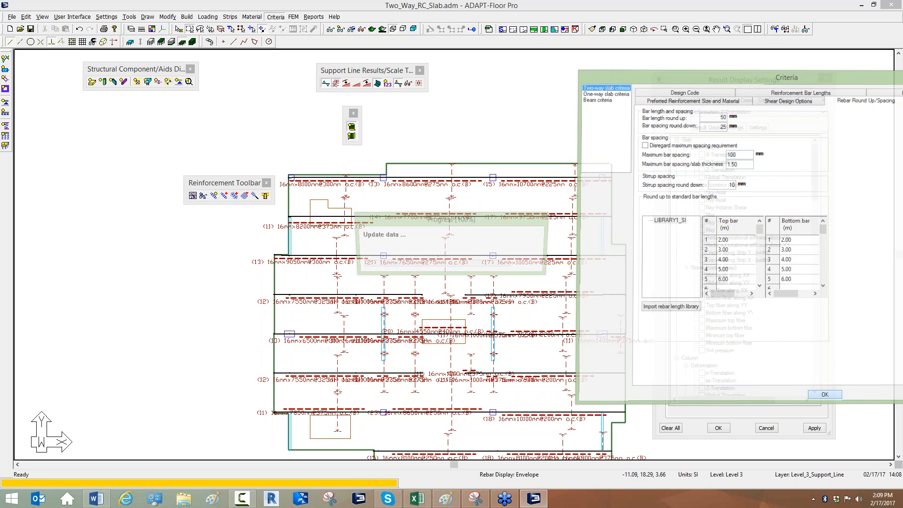
Regenerate the Envelope rebar drawing with calculated lengths along support lines, displaying only the bottom rebar in the X direction.
{"action": "left_click", "coordinate": [293, 16]}
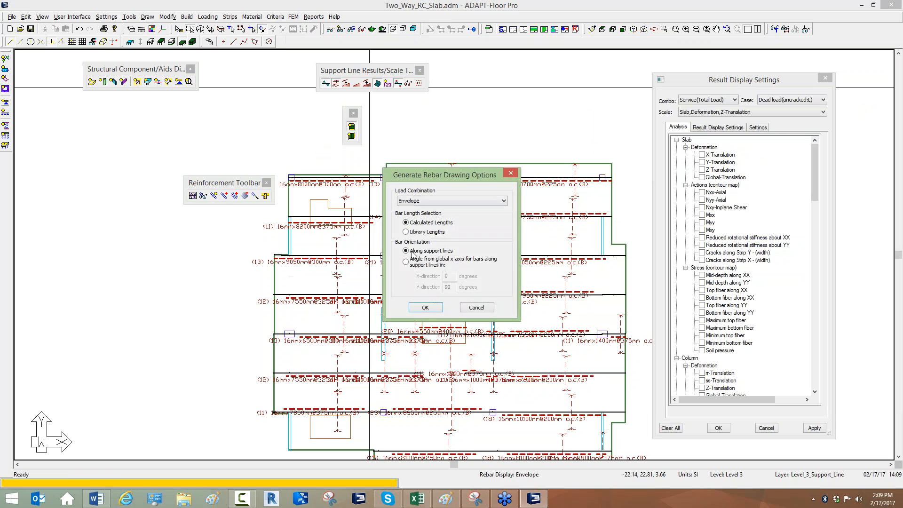
{"action": "left_click", "coordinate": [417, 306]}
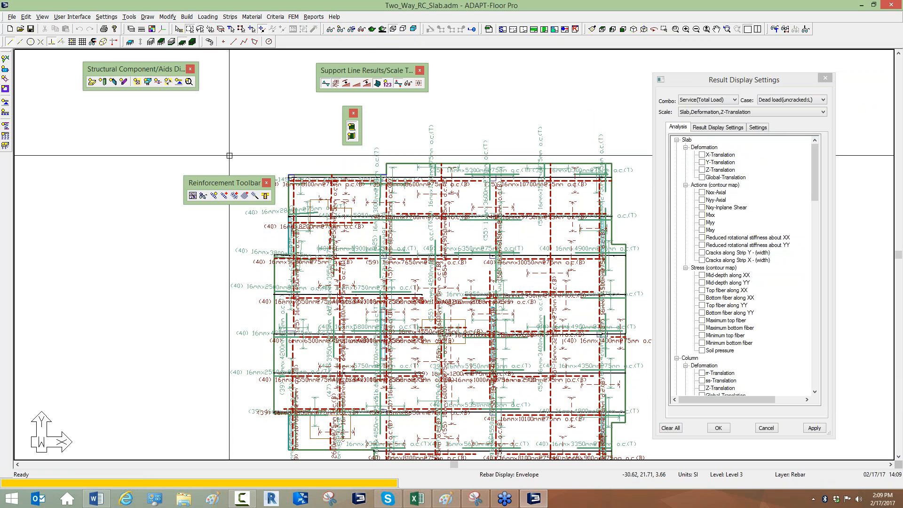
{"action": "left_click", "coordinate": [204, 196]}
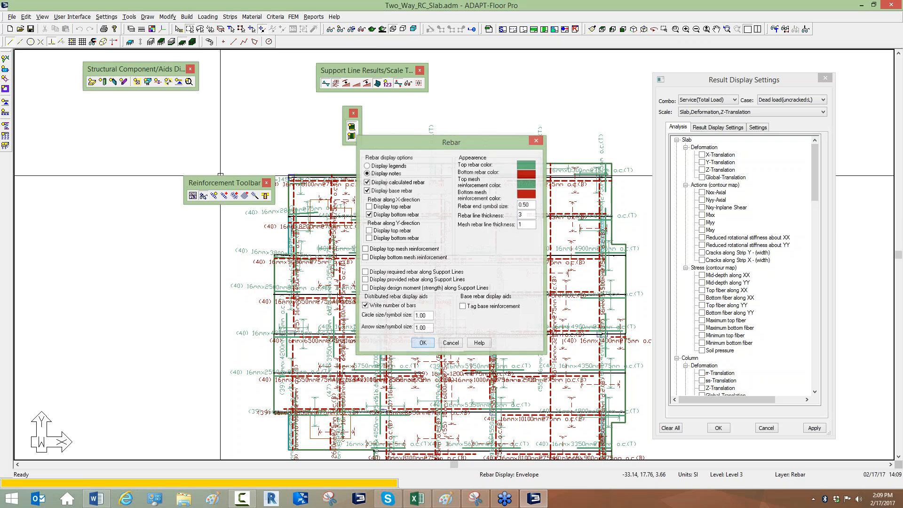
{"action": "key", "text": "Return"}
{"action": "scroll", "coordinate": [389, 215], "scroll_direction": "up", "scroll_amount": 5}
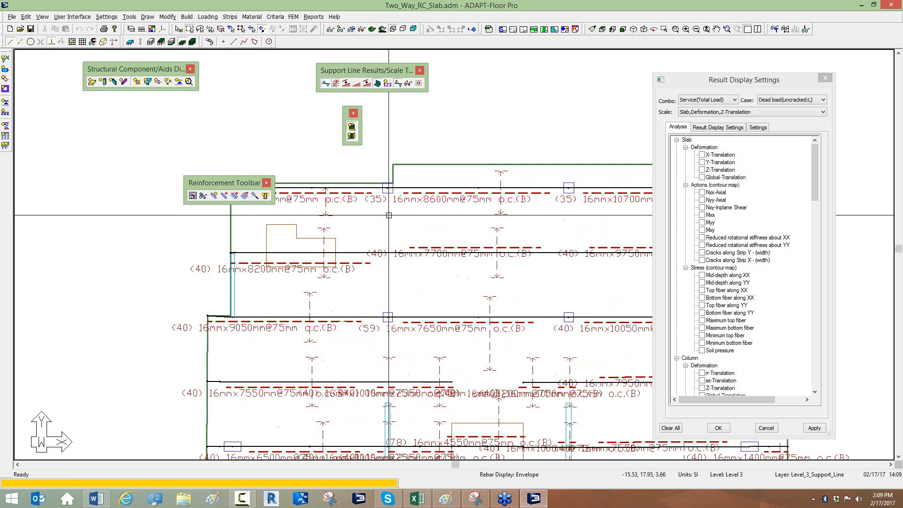
{"action": "scroll", "coordinate": [404, 217], "scroll_direction": "up", "scroll_amount": 1}
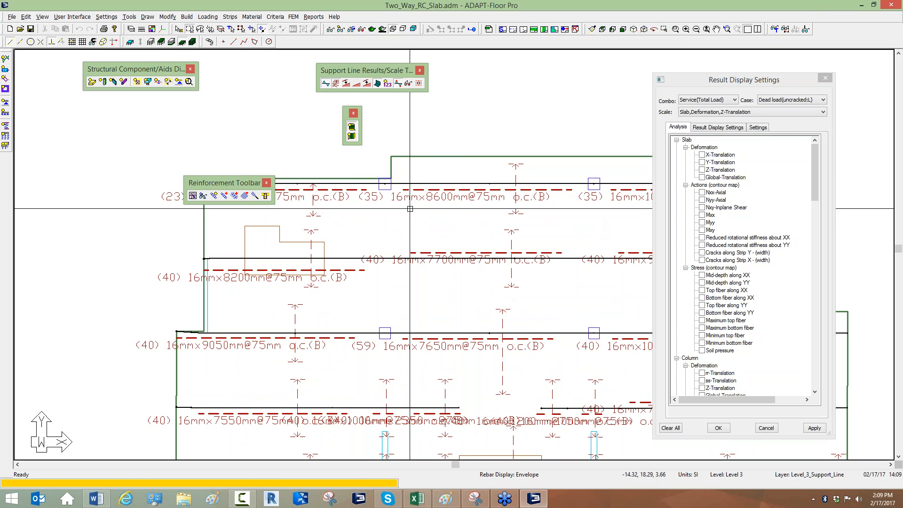
{"action": "scroll", "coordinate": [410, 209], "scroll_direction": "down", "scroll_amount": 1}
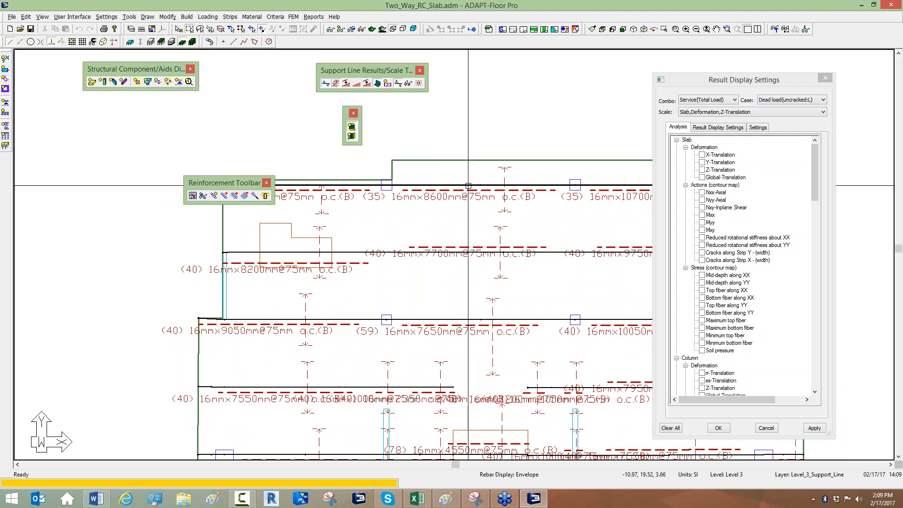
Review the design summary of the uppermost X-direction support line again and compare its bottom bars with those drawn on the plan.
{"action": "double_click", "coordinate": [414, 185]}
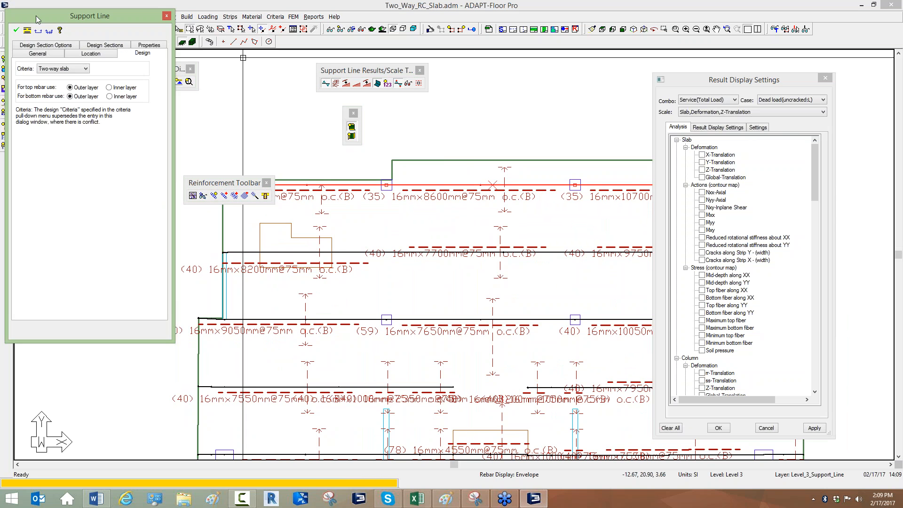
{"action": "left_click", "coordinate": [27, 31]}
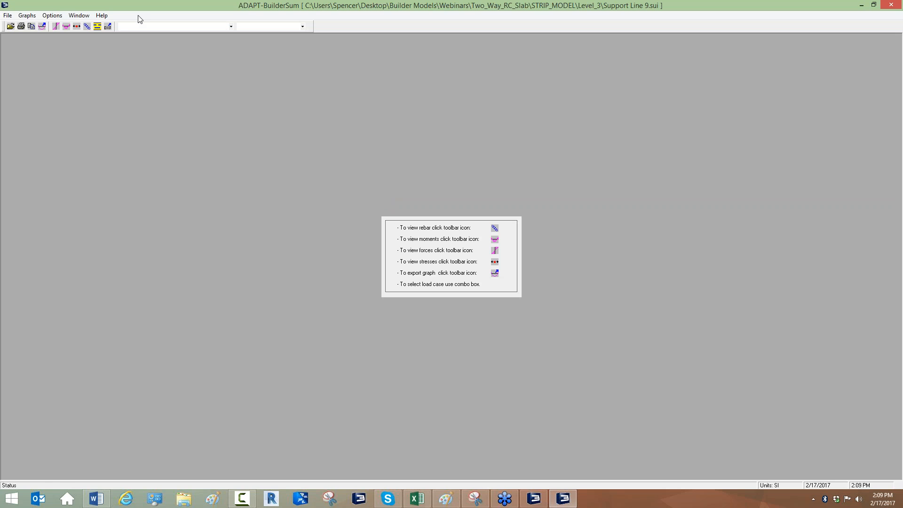
{"action": "left_click", "coordinate": [87, 27]}
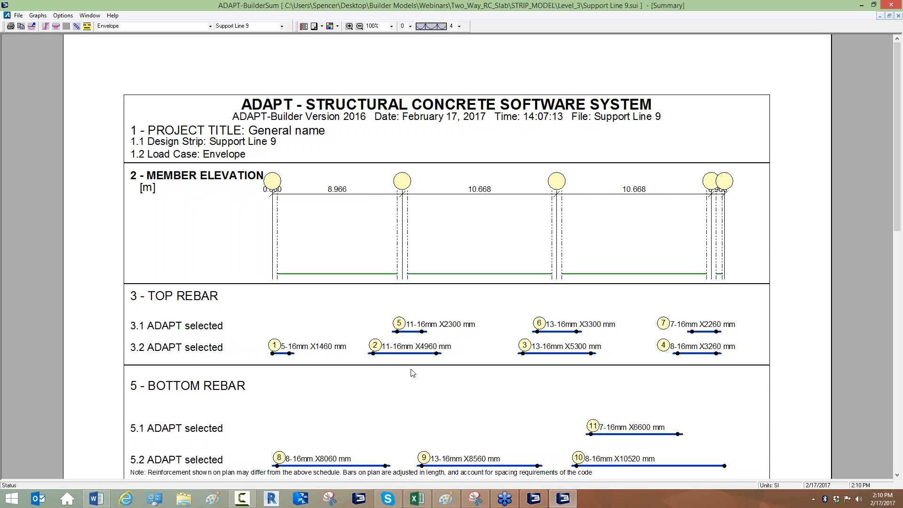
{"action": "scroll", "coordinate": [412, 373], "scroll_direction": "down", "scroll_amount": 3}
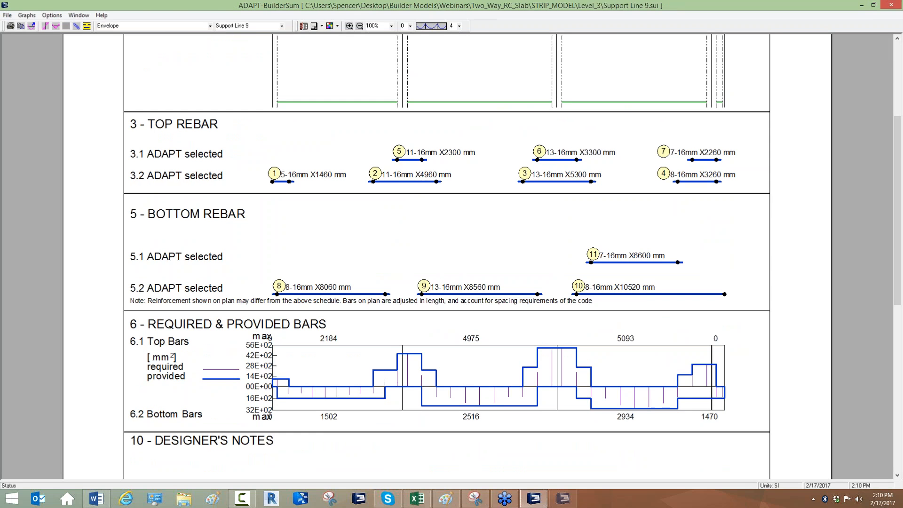
{"action": "left_click", "coordinate": [889, 5]}
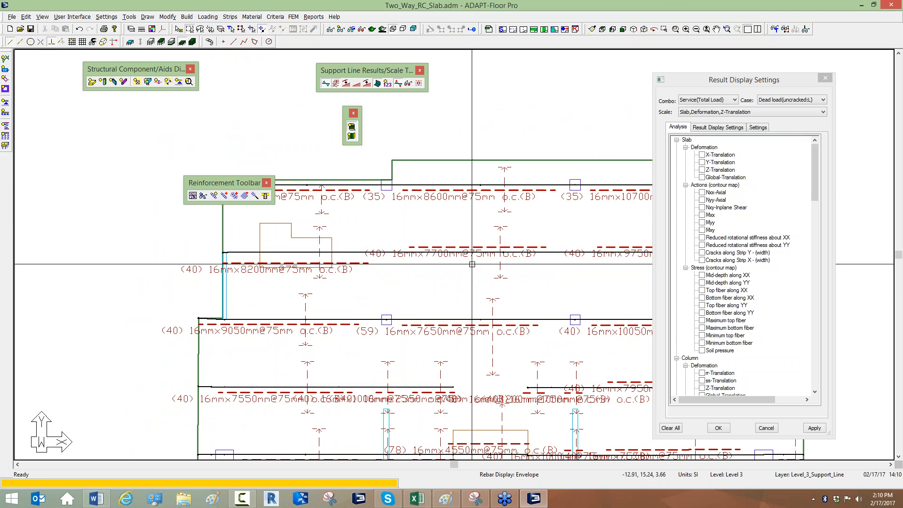
{"action": "scroll", "coordinate": [426, 173], "scroll_direction": "down", "scroll_amount": 1}
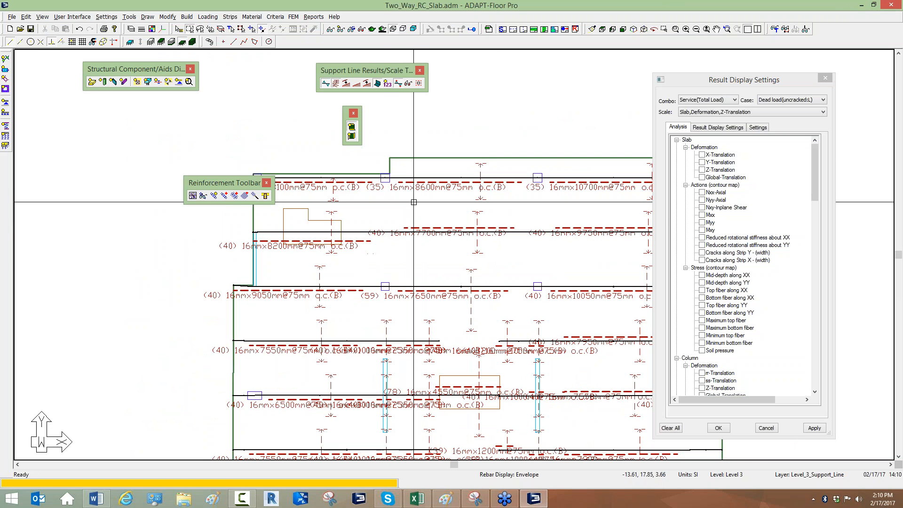
{"action": "scroll", "coordinate": [582, 295], "scroll_direction": "down", "scroll_amount": 2}
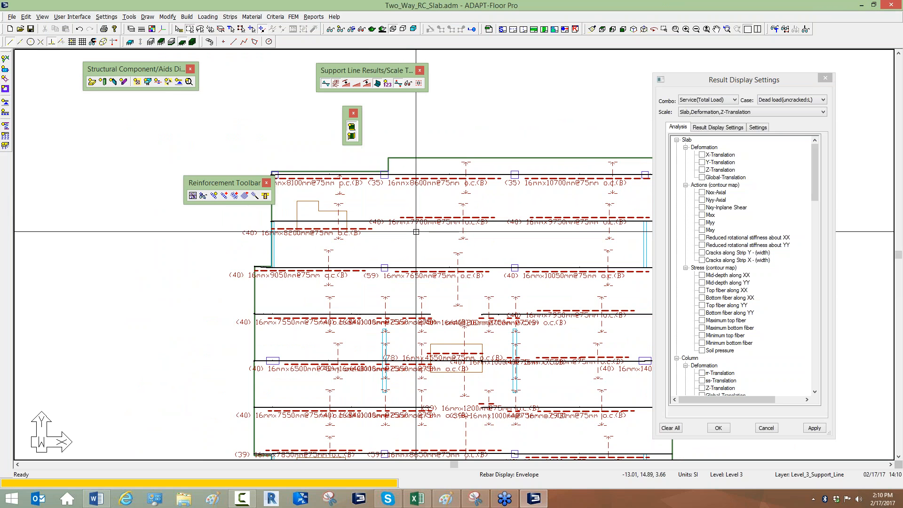
{"action": "scroll", "coordinate": [382, 203], "scroll_direction": "down", "scroll_amount": 2}
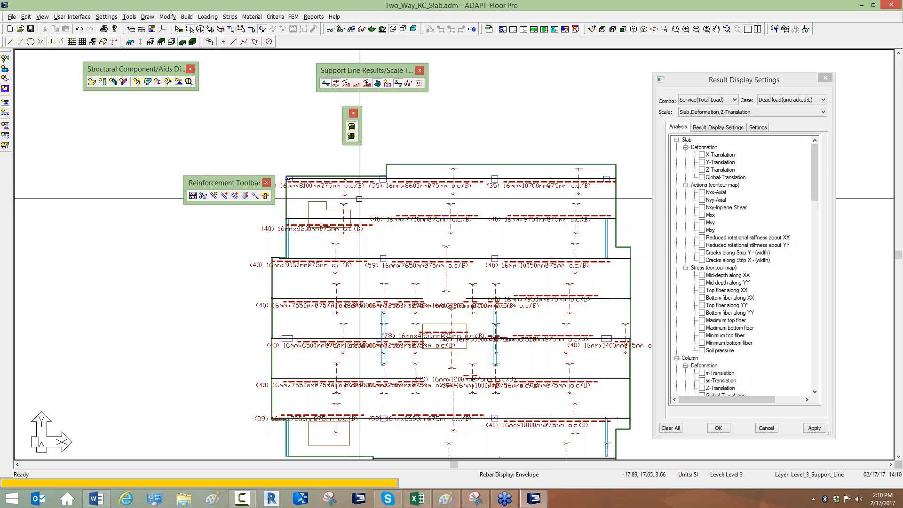
Relax the maximum bar spacing requirement in the rebar round-up and spacing criteria for the two-way slab.
{"action": "left_click", "coordinate": [277, 17]}
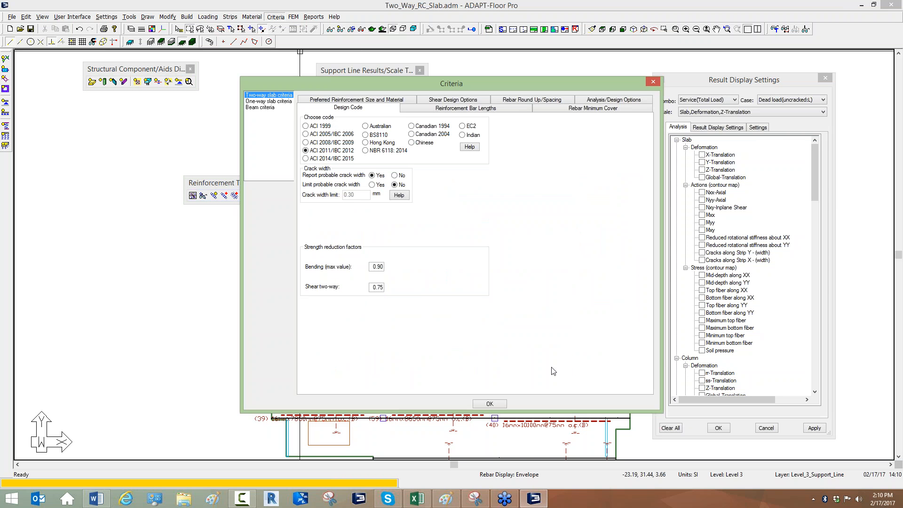
{"action": "left_click", "coordinate": [514, 102]}
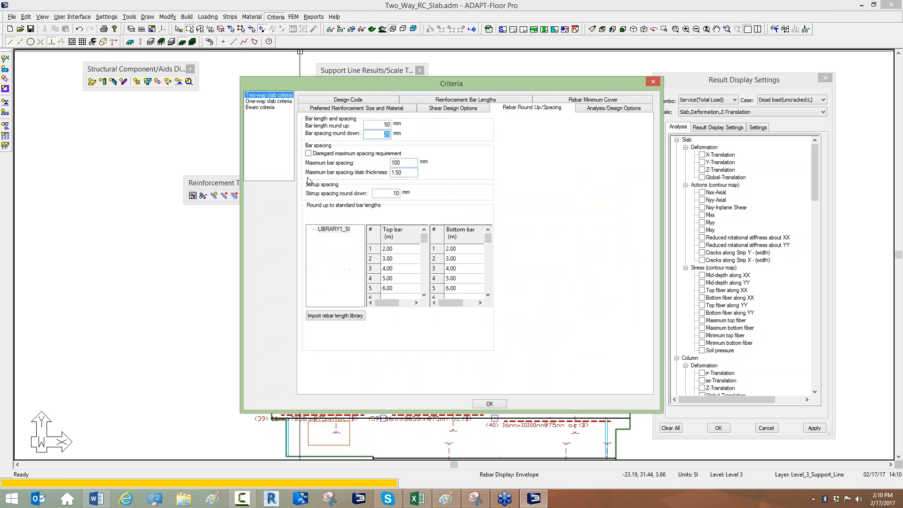
{"action": "left_click", "coordinate": [488, 404]}
Regenerate the Envelope rebar drawing with calculated lengths along support lines and inspect only the bottom X-direction bars.
{"action": "left_click", "coordinate": [292, 17]}
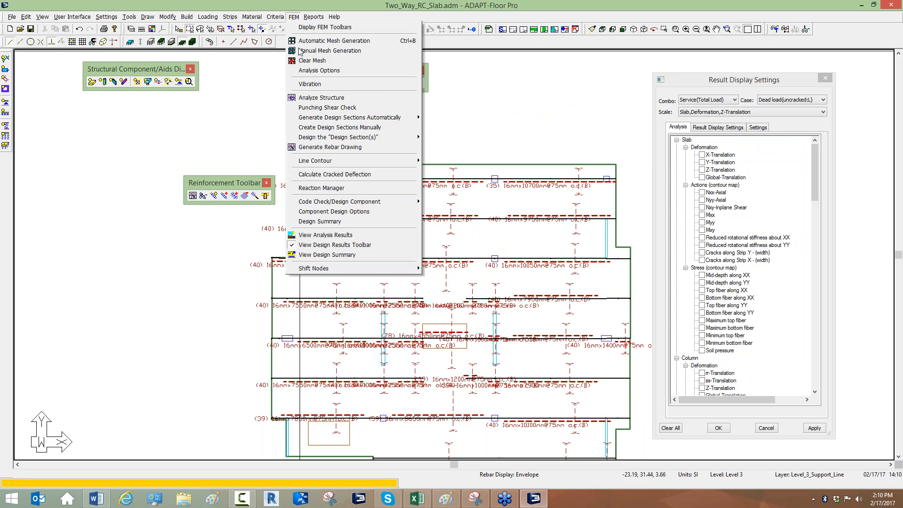
{"action": "left_click", "coordinate": [329, 147]}
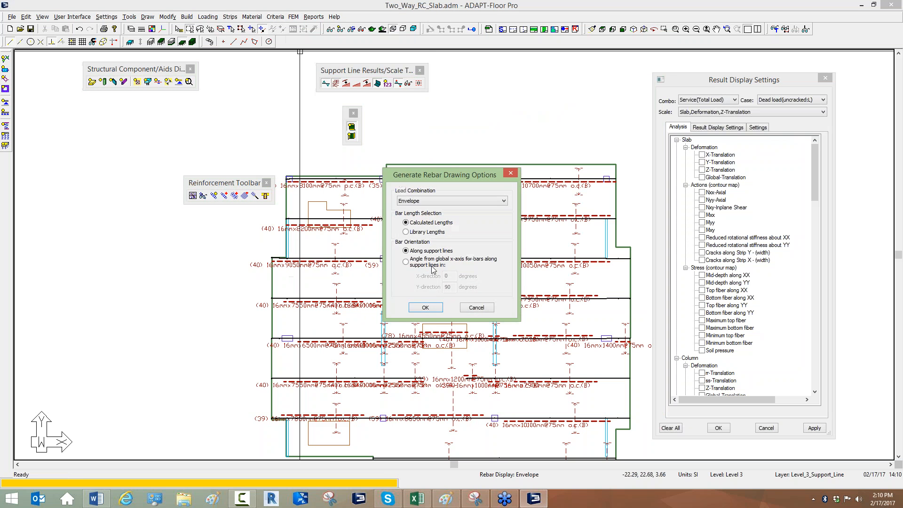
{"action": "left_click", "coordinate": [425, 307]}
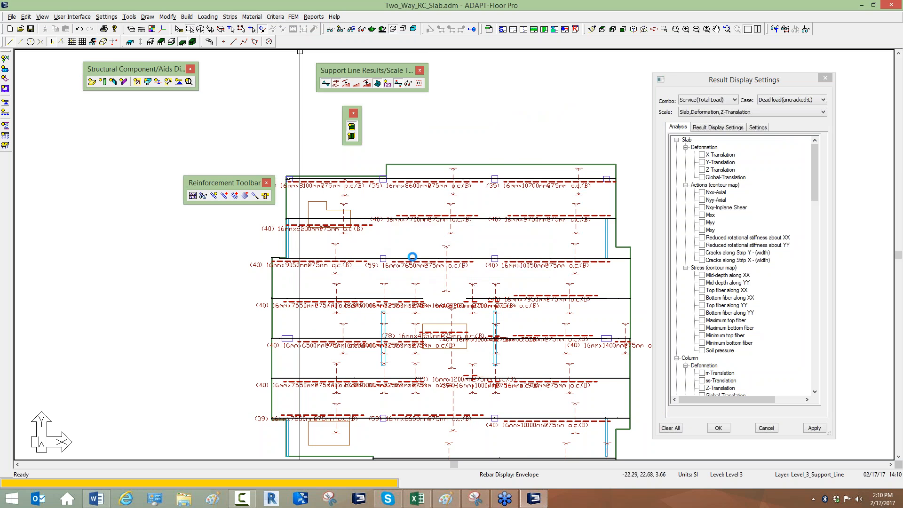
{"action": "left_click", "coordinate": [203, 196]}
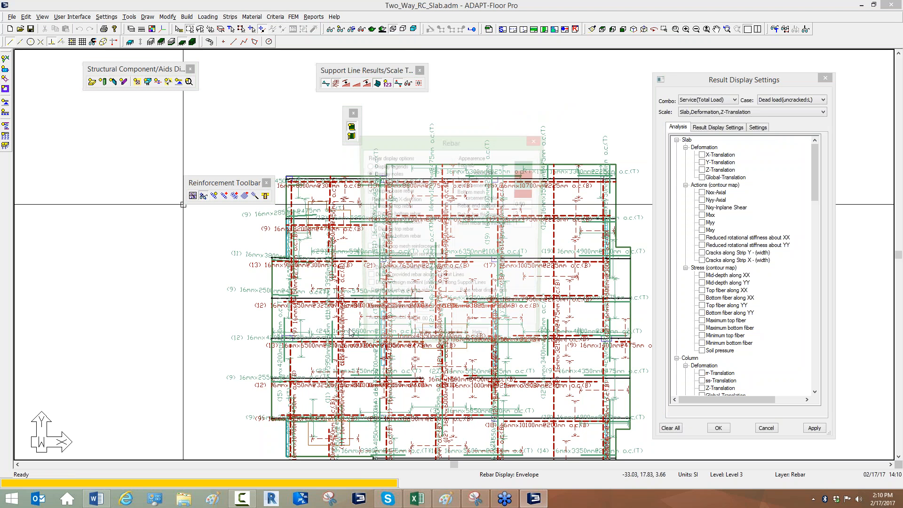
{"action": "left_click", "coordinate": [421, 344]}
{"action": "scroll", "coordinate": [394, 223], "scroll_direction": "up", "scroll_amount": 3}
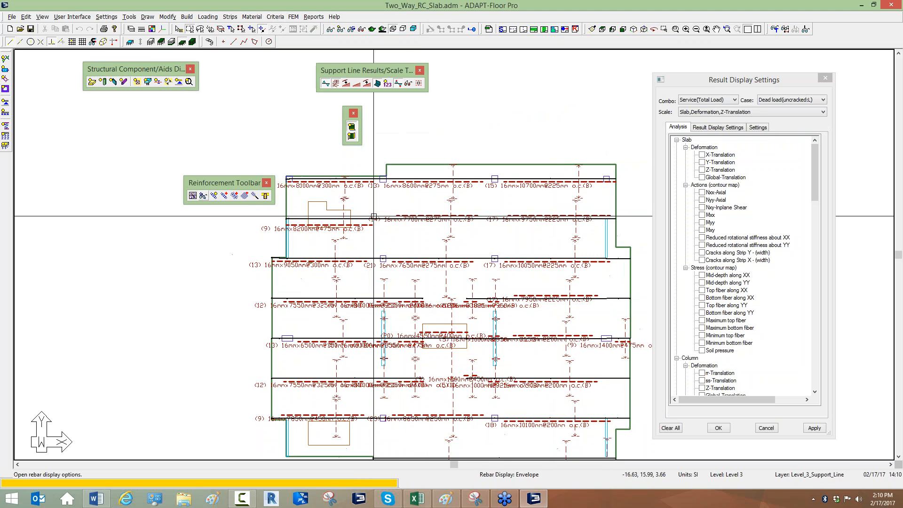
{"action": "scroll", "coordinate": [394, 224], "scroll_direction": "up", "scroll_amount": 1}
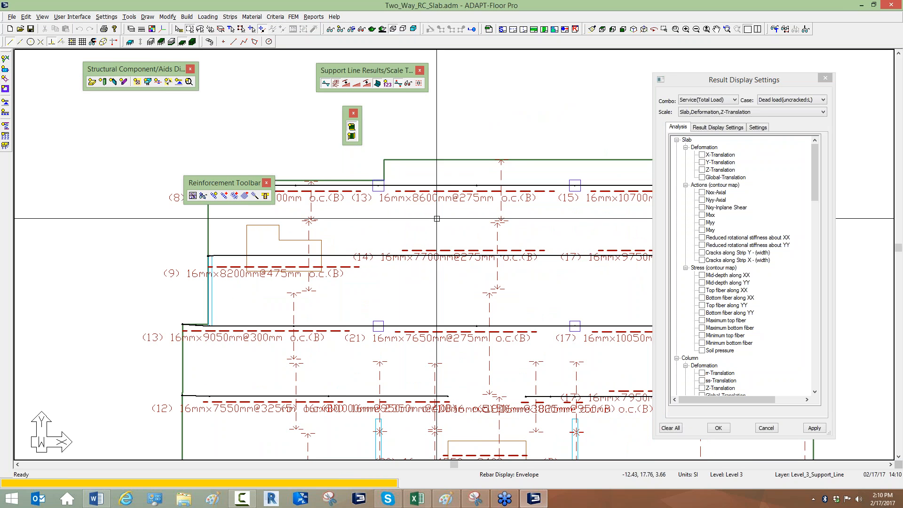
{"action": "left_click", "coordinate": [834, 234]}
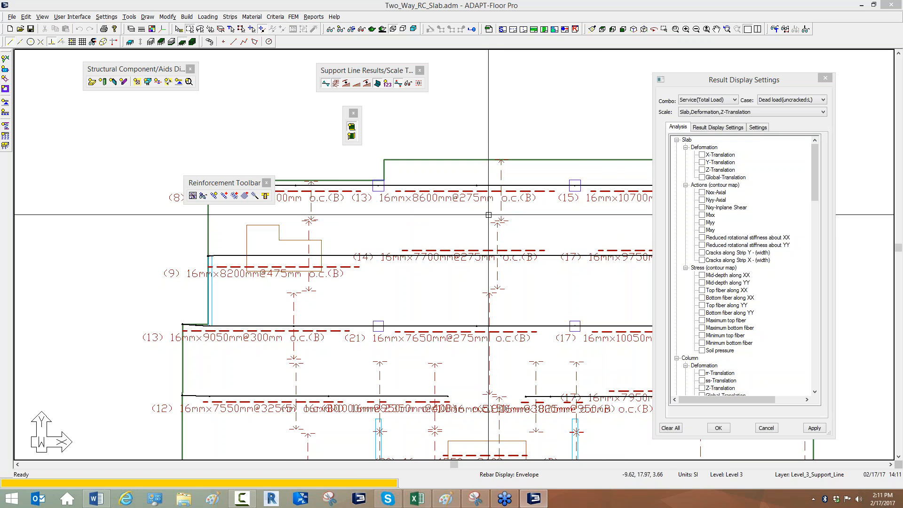
{"action": "middle_click_drag", "start_coordinate": [510, 212], "coordinate": [453, 208]}
{"action": "scroll", "coordinate": [442, 159], "scroll_direction": "down", "scroll_amount": 2}
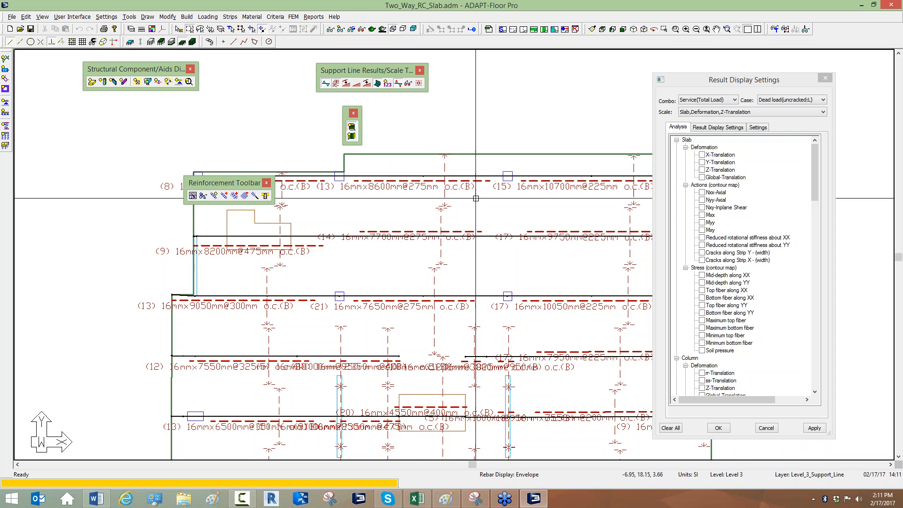
{"action": "scroll", "coordinate": [475, 198], "scroll_direction": "down", "scroll_amount": 4}
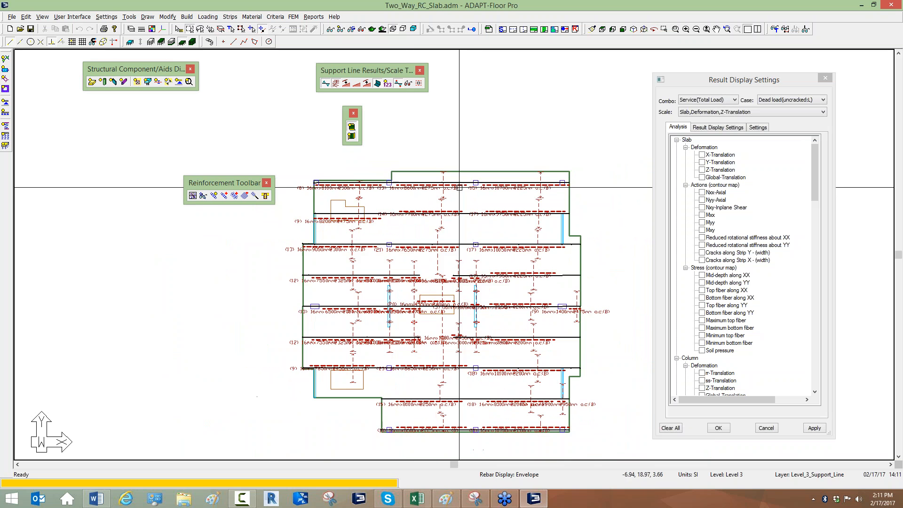
{"action": "scroll", "coordinate": [451, 187], "scroll_direction": "down", "scroll_amount": 1}
{"action": "left_click", "coordinate": [277, 18]}
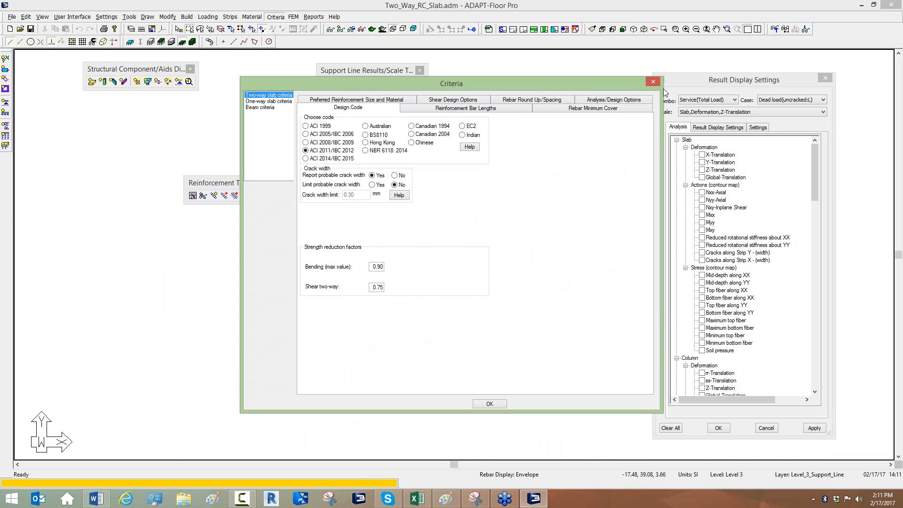
{"action": "left_click", "coordinate": [652, 82]}
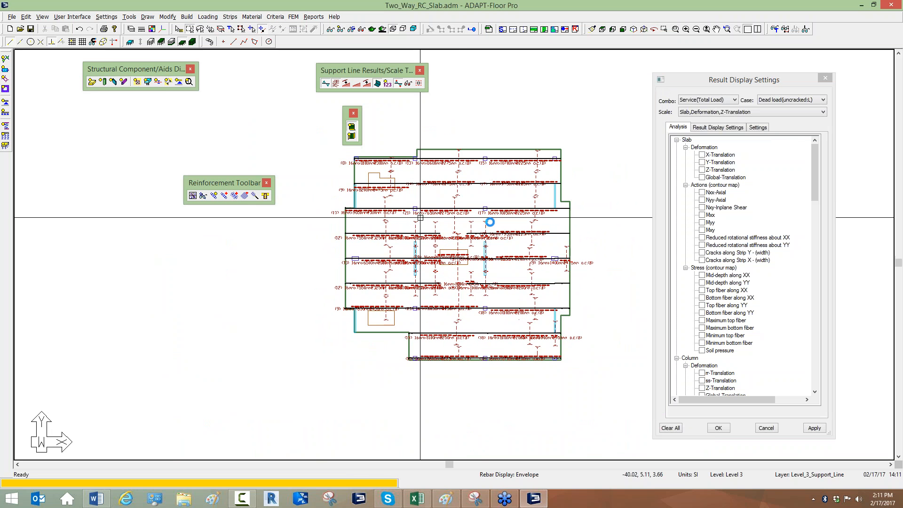
{"action": "scroll", "coordinate": [498, 246], "scroll_direction": "up", "scroll_amount": 2}
{"action": "scroll", "coordinate": [379, 258], "scroll_direction": "down", "scroll_amount": 2}
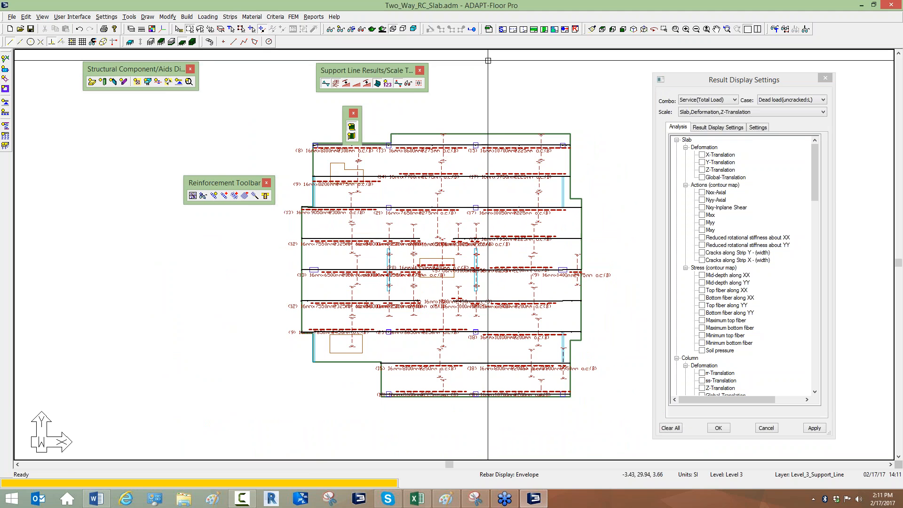
Switch the rebar display to show only the top bars along the X direction.
{"action": "left_click", "coordinate": [203, 196]}
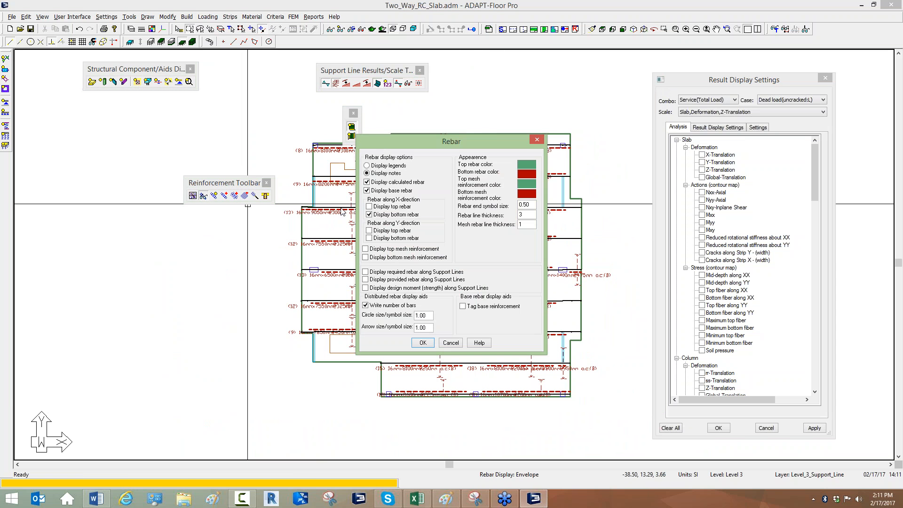
{"action": "left_click", "coordinate": [369, 207]}
{"action": "left_click", "coordinate": [418, 343]}
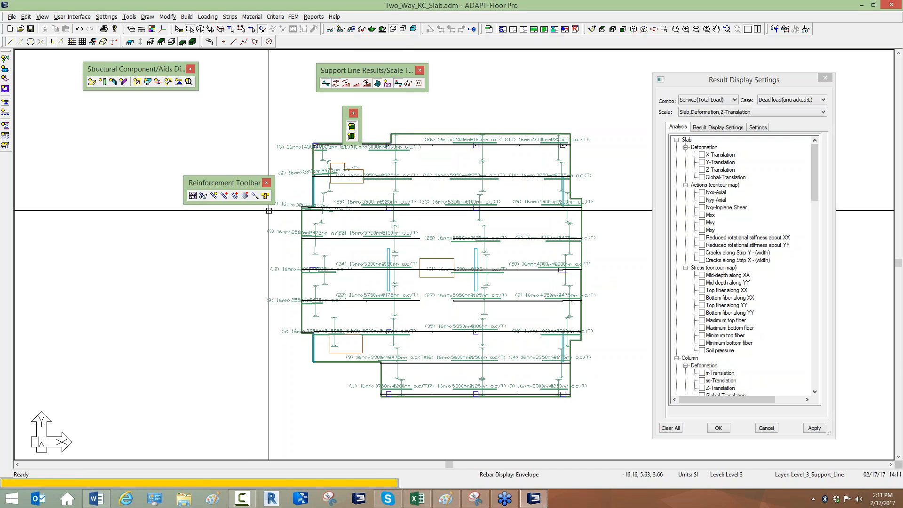
Add the Y-direction top rebar to the display and look over the top reinforcement across the slab.
{"action": "left_click", "coordinate": [203, 196]}
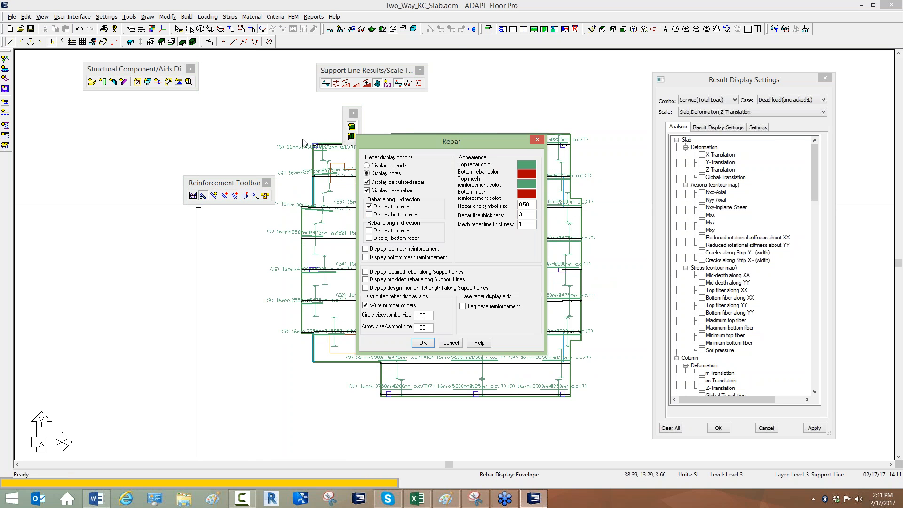
{"action": "left_click", "coordinate": [369, 231]}
{"action": "left_click", "coordinate": [426, 343]}
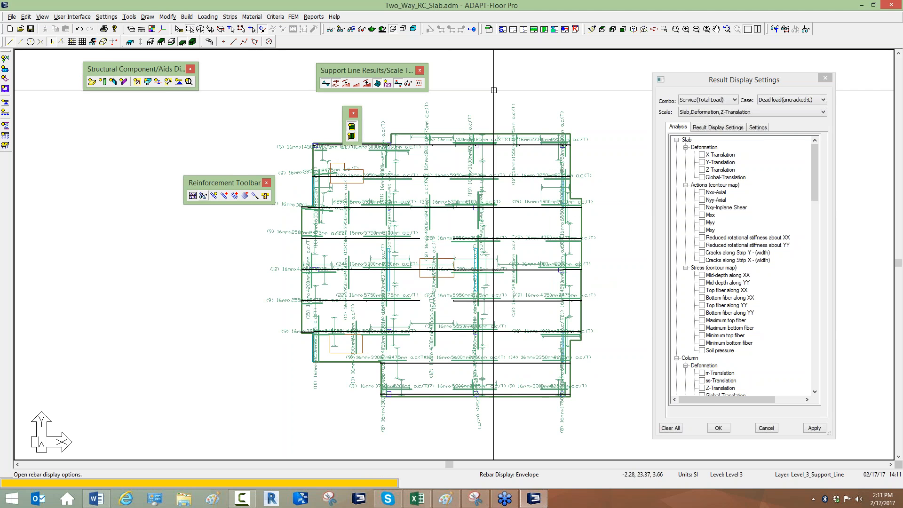
{"action": "middle_click_drag", "start_coordinate": [438, 362], "coordinate": [442, 362]}
{"action": "scroll", "coordinate": [546, 283], "scroll_direction": "up", "scroll_amount": 4}
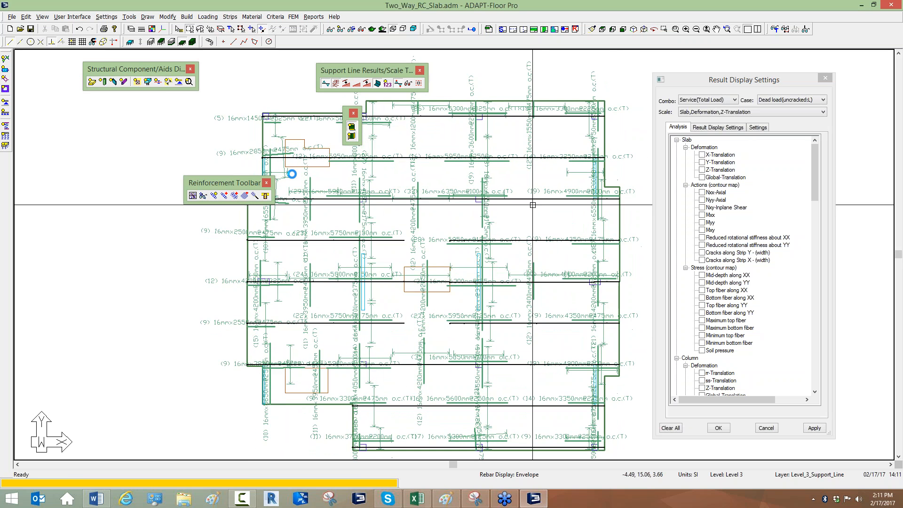
{"action": "scroll", "coordinate": [292, 173], "scroll_direction": "down", "scroll_amount": 2}
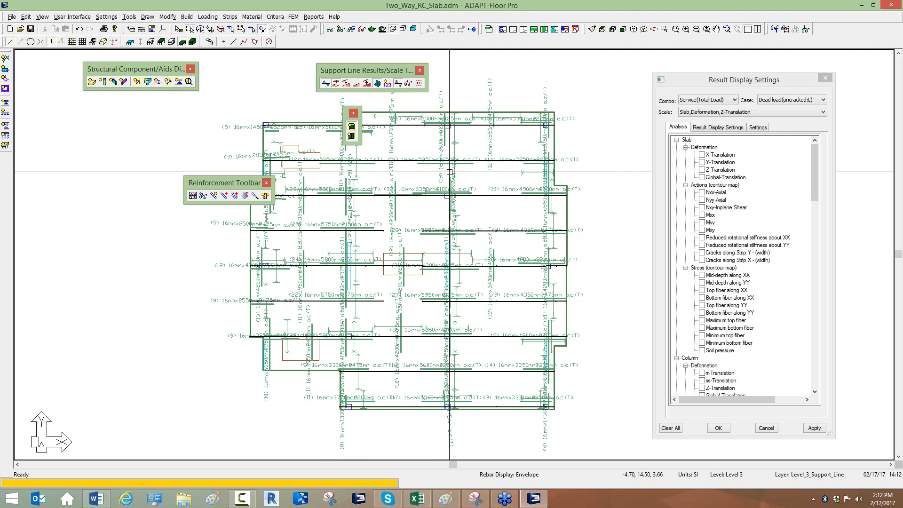
{"action": "middle_click_drag", "start_coordinate": [336, 265], "coordinate": [349, 265]}
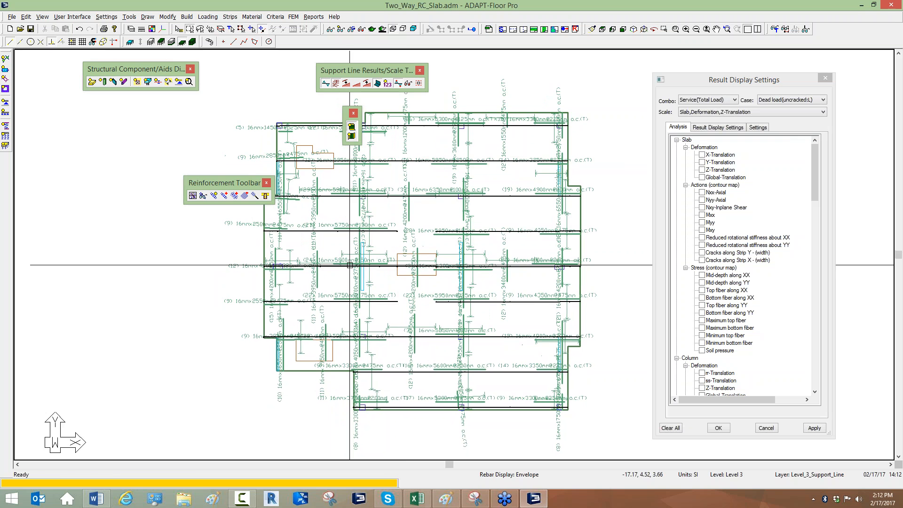
Hide the rebar and support lines so only the structural components are displayed, and select the Level 3 slab region.
{"action": "left_click", "coordinate": [341, 29]}
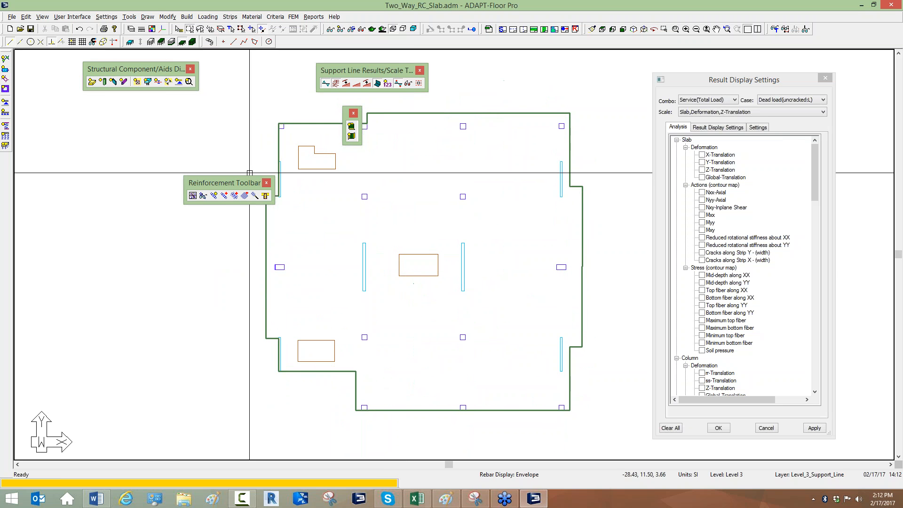
{"action": "left_click_drag", "start_coordinate": [236, 181], "coordinate": [206, 164]}
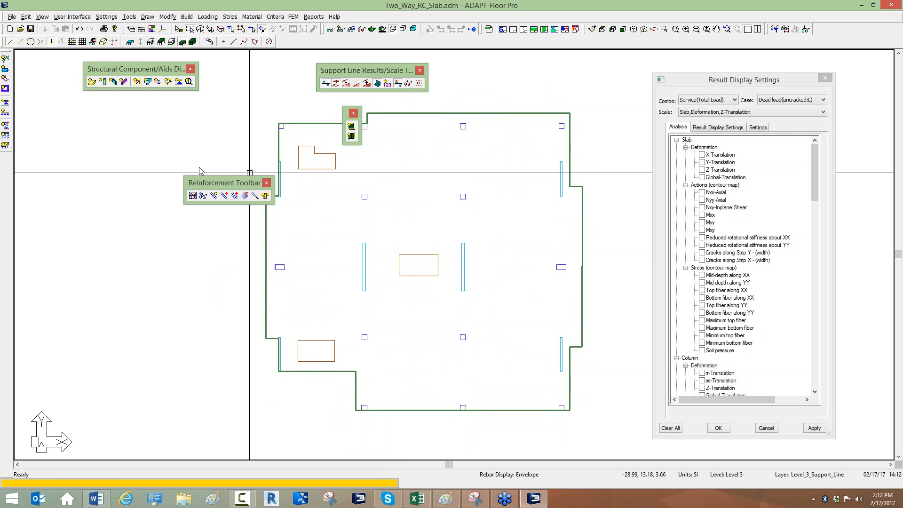
{"action": "left_click", "coordinate": [280, 140]}
{"action": "mouse_move", "coordinate": [350, 268]}
{"action": "middle_mouse_down"}
{"action": "mouse_move", "coordinate": [305, 228]}
{"action": "mouse_move", "coordinate": [388, 299]}
{"action": "middle_mouse_up"}
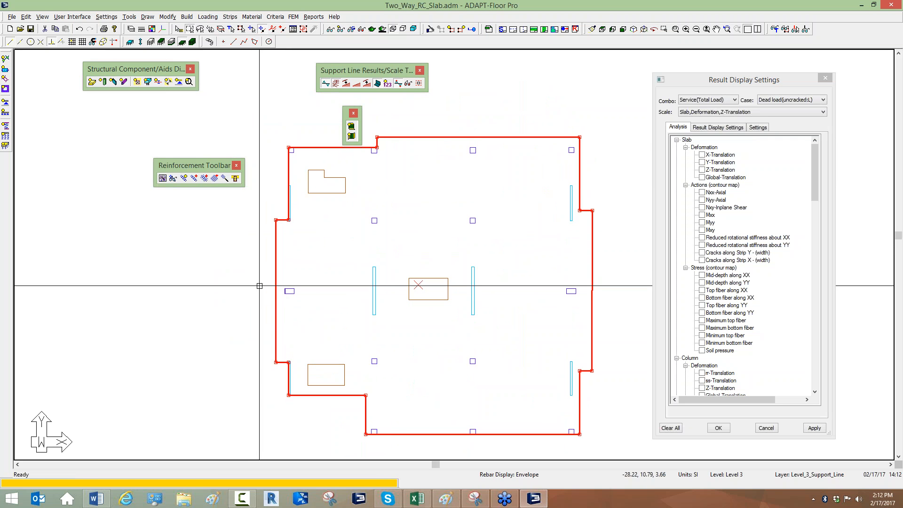
Create bottom mesh reinforcement automatically over the slab region by bar size, using 14mm bars at 300 mm spacing in both directions.
{"action": "left_click", "coordinate": [224, 180]}
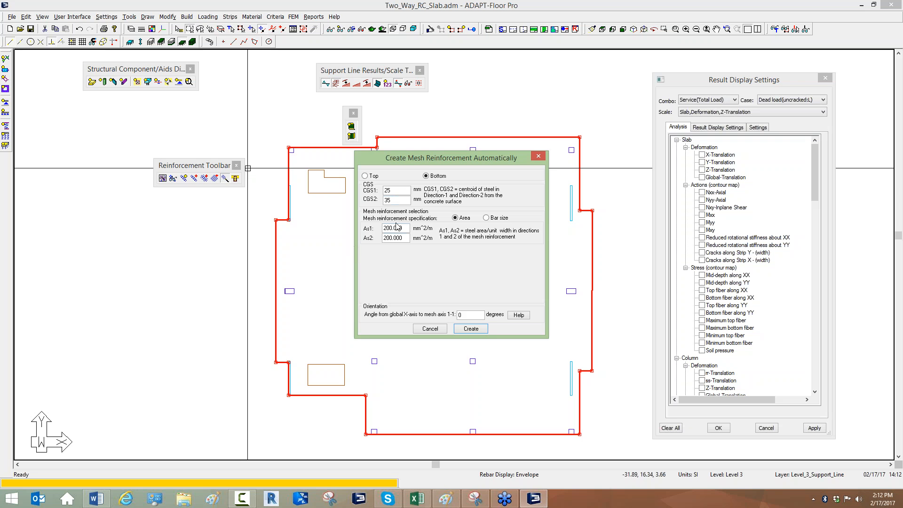
{"action": "left_click", "coordinate": [486, 218]}
{"action": "left_click", "coordinate": [421, 272]}
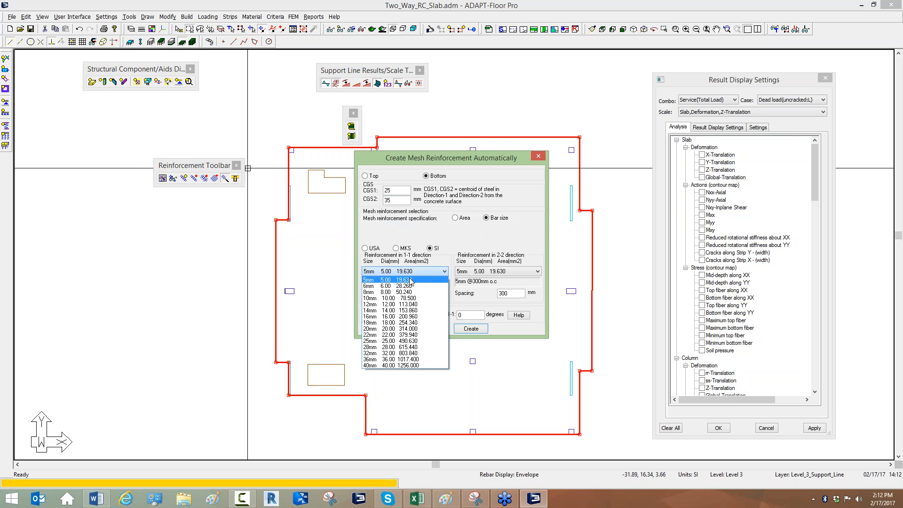
{"action": "left_click", "coordinate": [424, 275]}
{"action": "left_click", "coordinate": [427, 273]}
{"action": "left_click", "coordinate": [382, 311]}
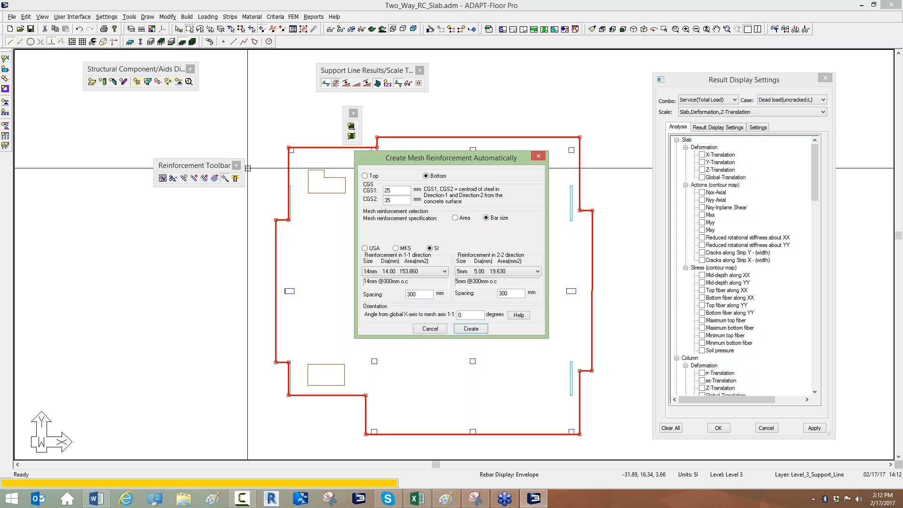
{"action": "left_click", "coordinate": [488, 275]}
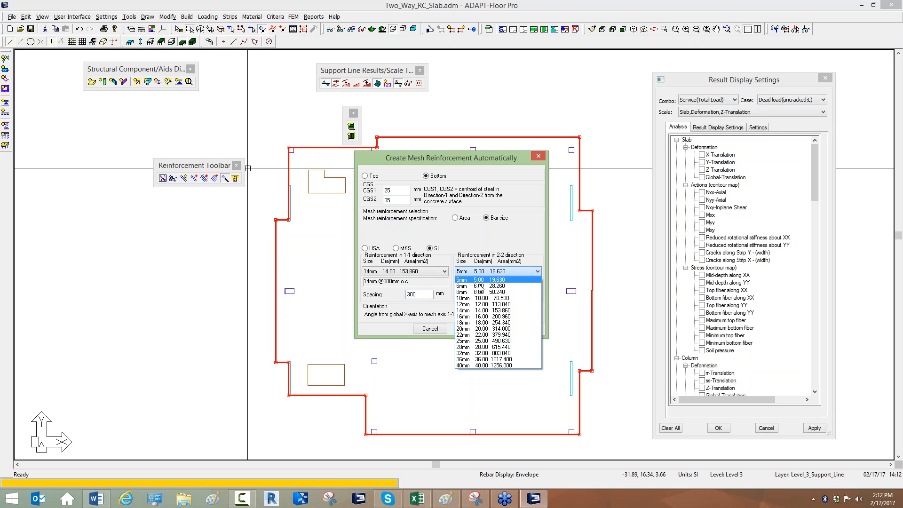
{"action": "left_click", "coordinate": [472, 312]}
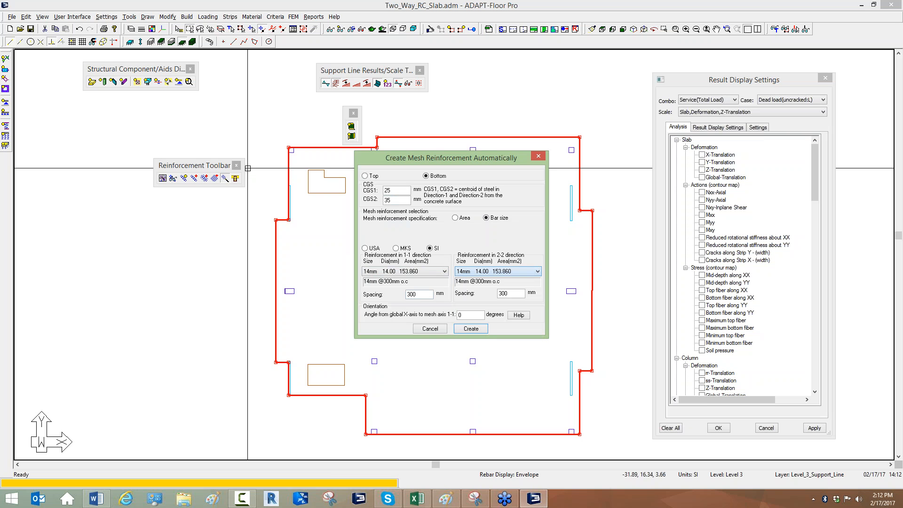
{"action": "left_click", "coordinate": [464, 330]}
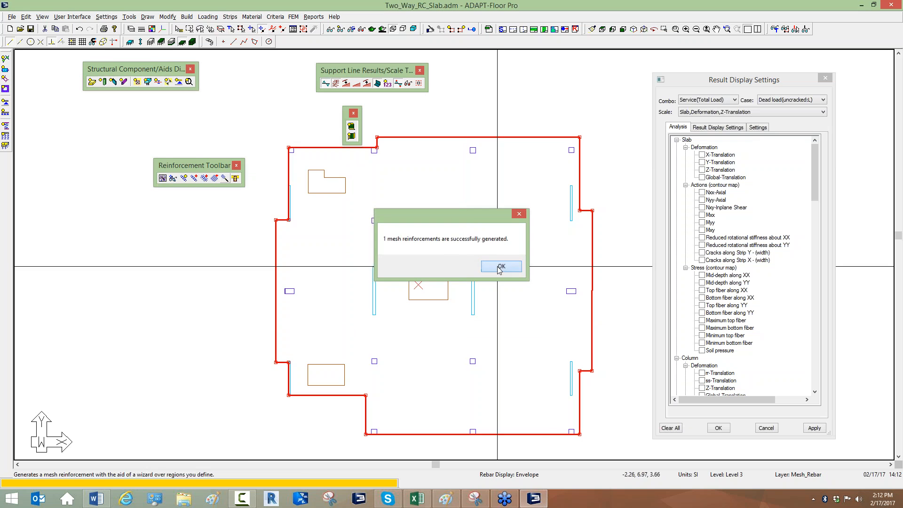
{"action": "left_click", "coordinate": [468, 268]}
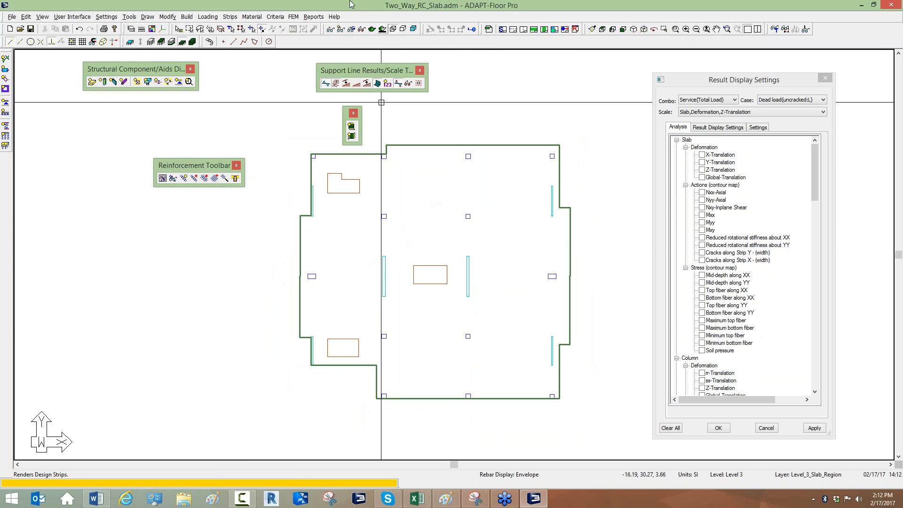
Turn on the symbol display for mesh reinforcement in the structural component view items.
{"action": "left_click", "coordinate": [330, 30]}
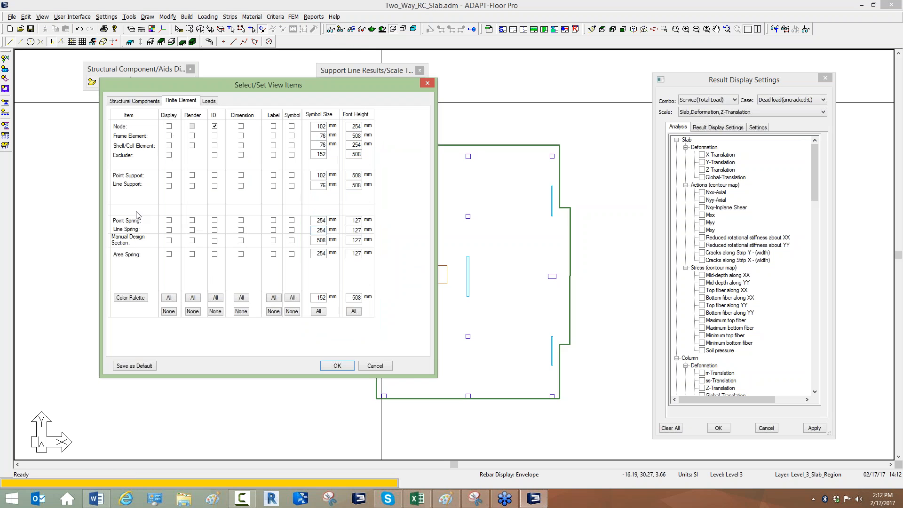
{"action": "left_click", "coordinate": [138, 102]}
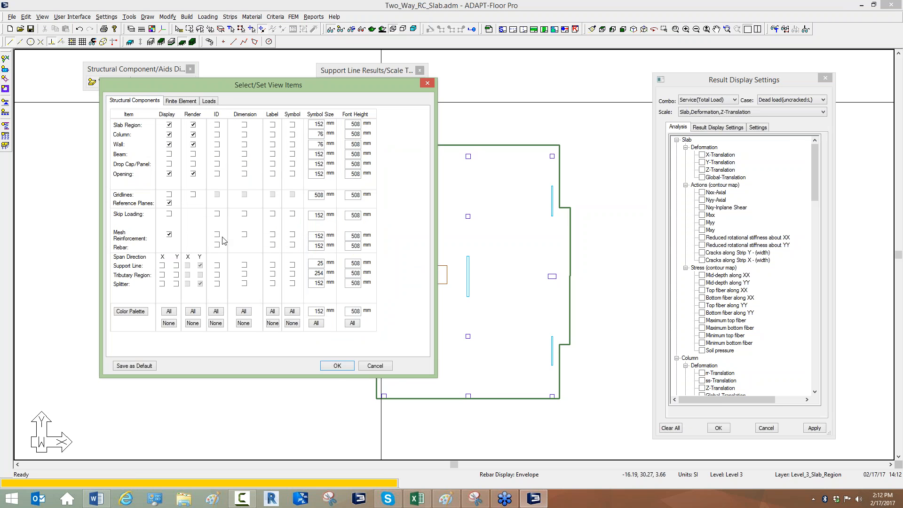
{"action": "left_click", "coordinate": [292, 234]}
{"action": "left_click", "coordinate": [338, 366]}
{"action": "middle_click_drag", "start_coordinate": [412, 297], "coordinate": [428, 299]}
{"action": "scroll", "coordinate": [427, 298], "scroll_direction": "up", "scroll_amount": 1}
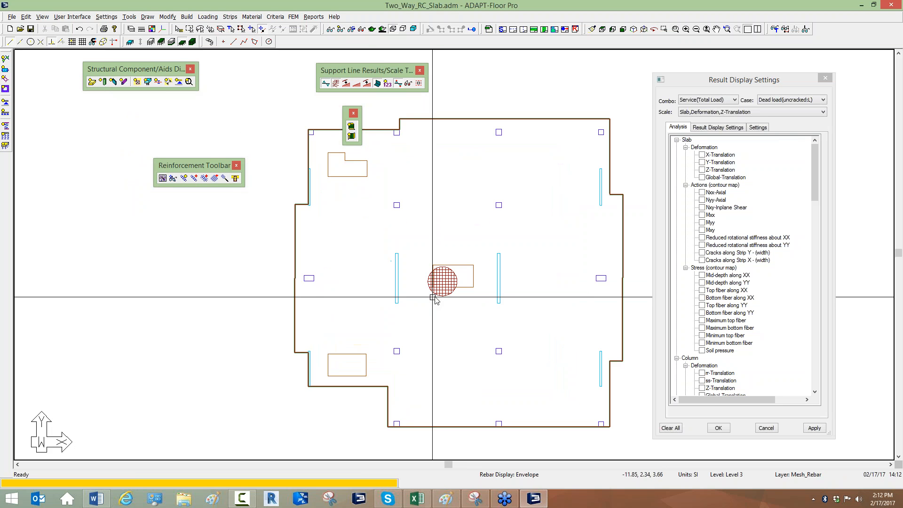
Delete the bottom mesh reinforcement from the slab.
{"action": "scroll", "coordinate": [368, 291], "scroll_direction": "down", "scroll_amount": 1}
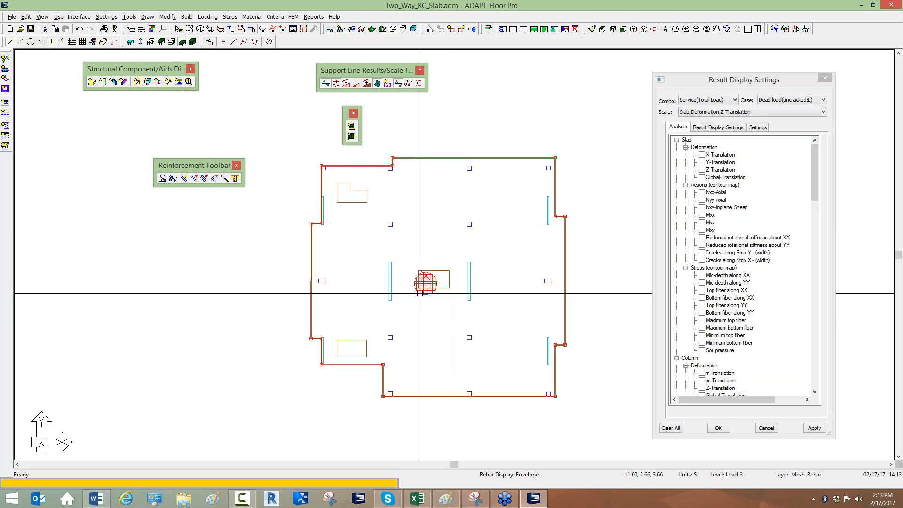
{"action": "scroll", "coordinate": [306, 303], "scroll_direction": "down", "scroll_amount": 1}
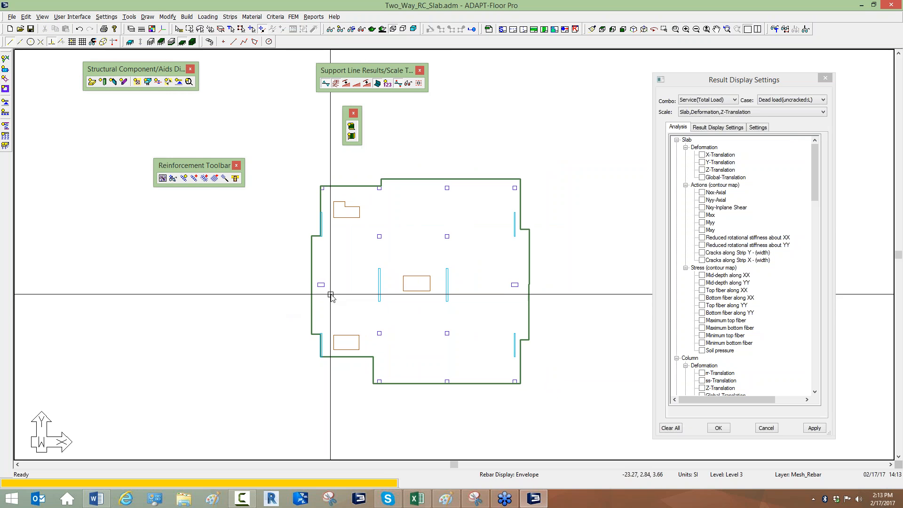
{"action": "scroll", "coordinate": [377, 236], "scroll_direction": "up", "scroll_amount": 1}
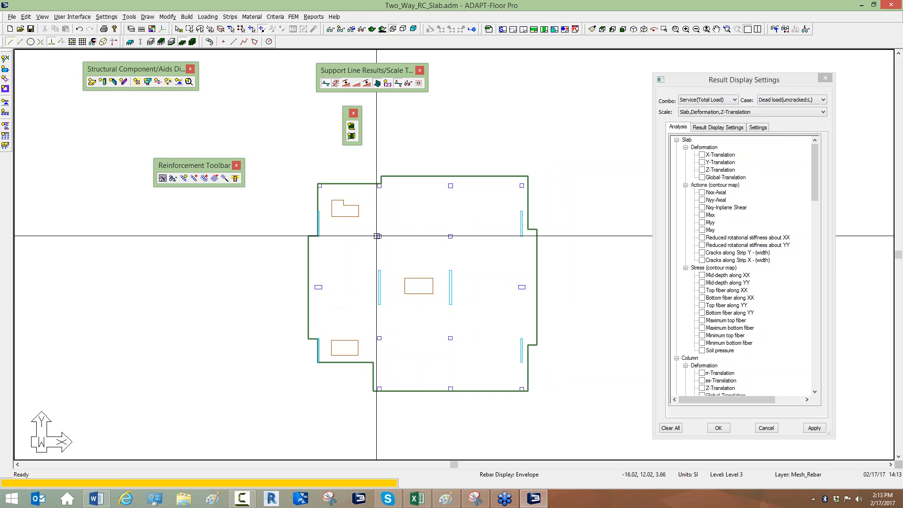
Calculate the cracked deflection of the Level 3 slab.
{"action": "left_click", "coordinate": [293, 17]}
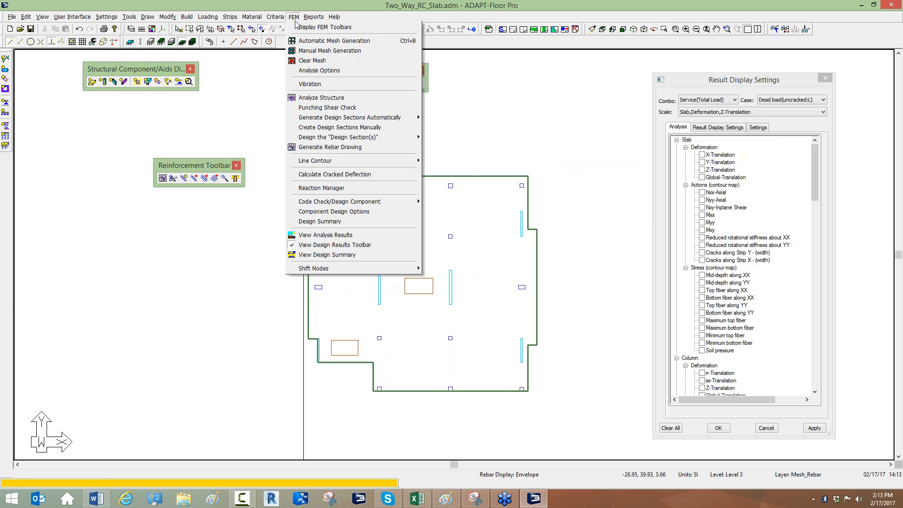
{"action": "left_click", "coordinate": [332, 174]}
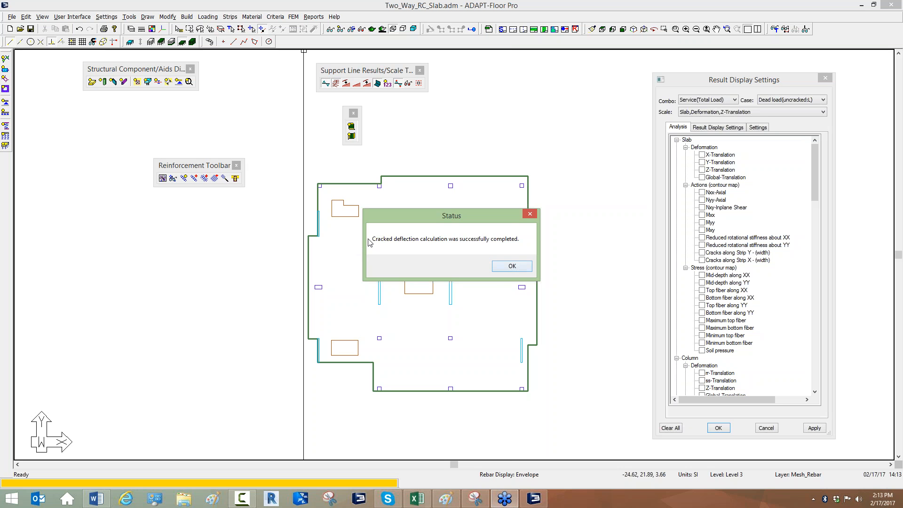
{"action": "left_click", "coordinate": [512, 266]}
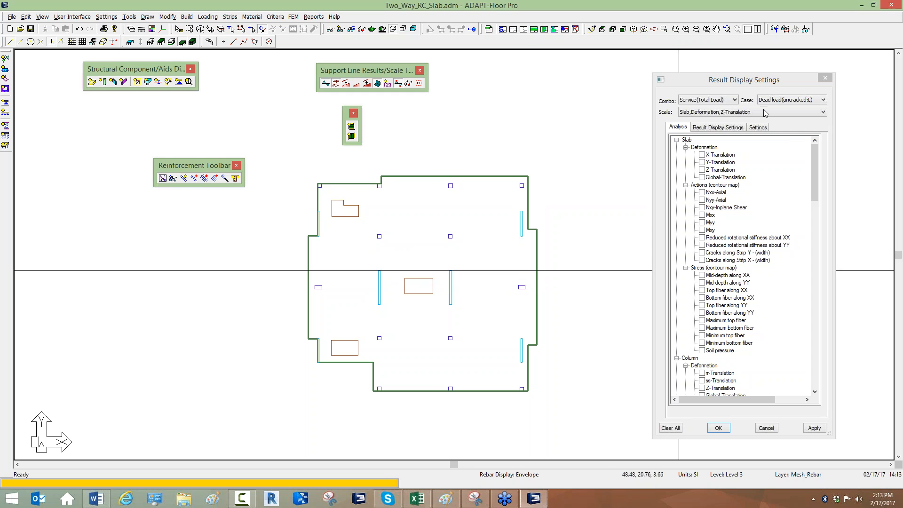
Display the slab's Z-Translation contours for the SW_only combination and for the cracked_SW_only combination.
{"action": "left_click_drag", "start_coordinate": [760, 83], "coordinate": [675, 96]}
{"action": "left_click_drag", "start_coordinate": [729, 193], "coordinate": [642, 159]}
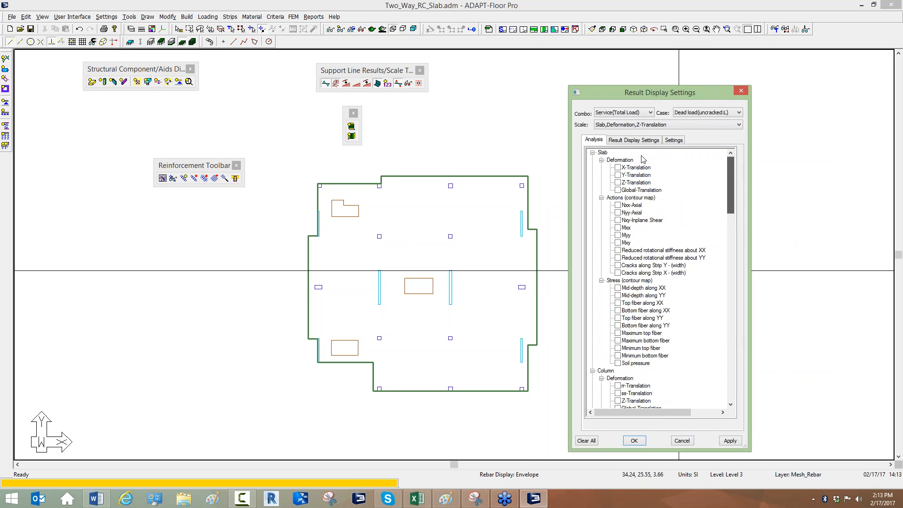
{"action": "left_click", "coordinate": [593, 371]}
{"action": "left_click", "coordinate": [602, 281]}
{"action": "left_click", "coordinate": [601, 197]}
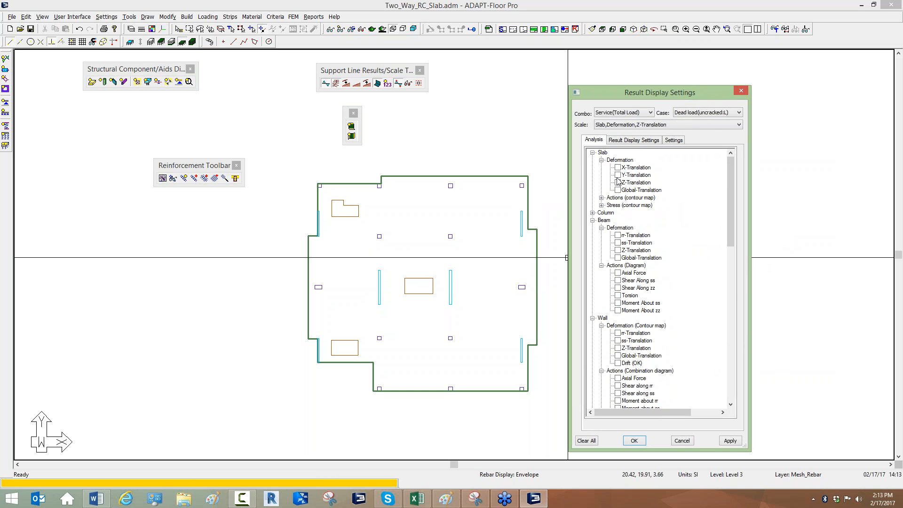
{"action": "left_click", "coordinate": [634, 114]}
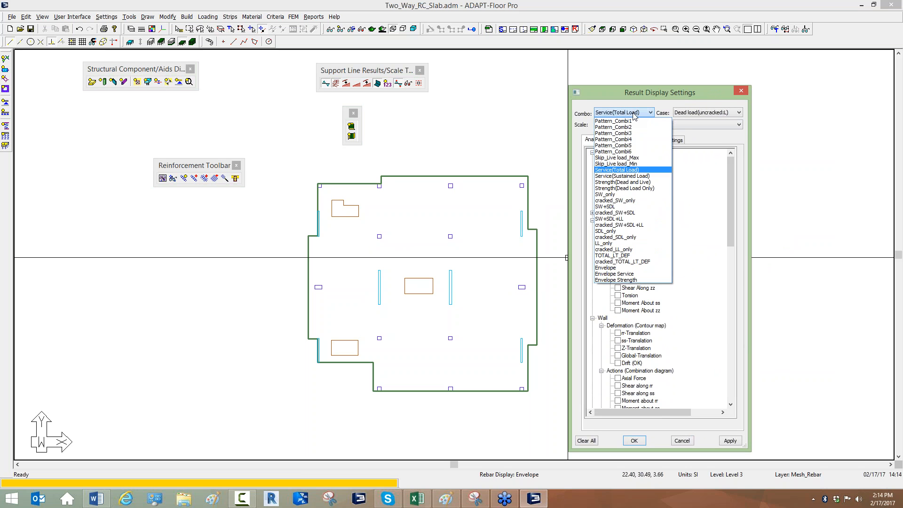
{"action": "left_click", "coordinate": [605, 196]}
{"action": "left_click", "coordinate": [619, 183]}
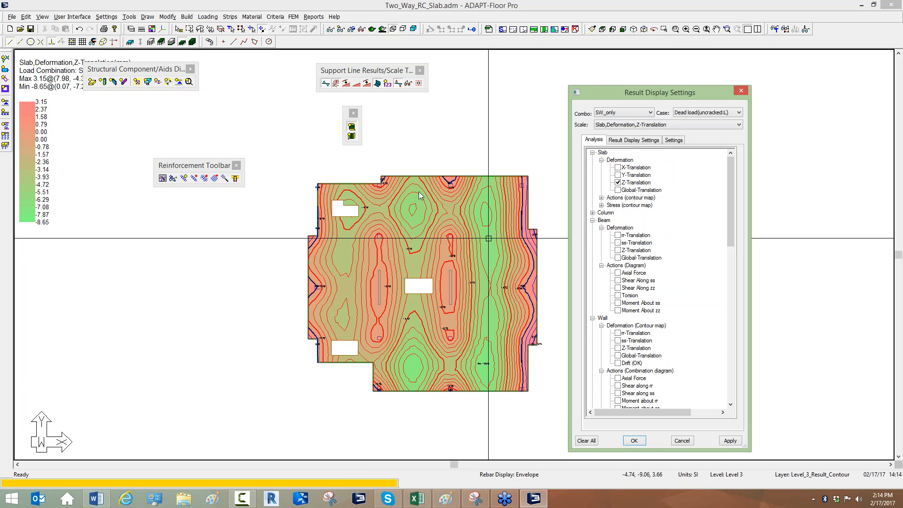
{"action": "middle_click_drag", "start_coordinate": [426, 259], "coordinate": [419, 257]}
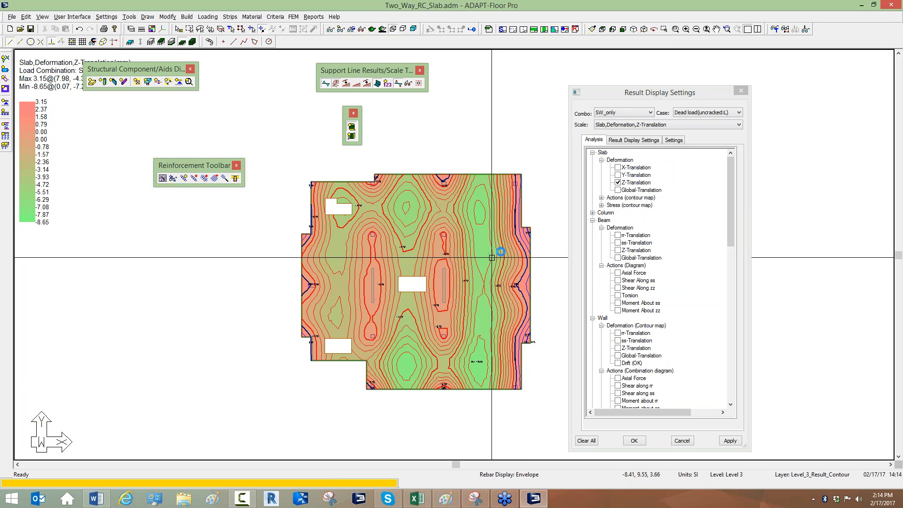
{"action": "scroll", "coordinate": [492, 258], "scroll_direction": "up", "scroll_amount": 1}
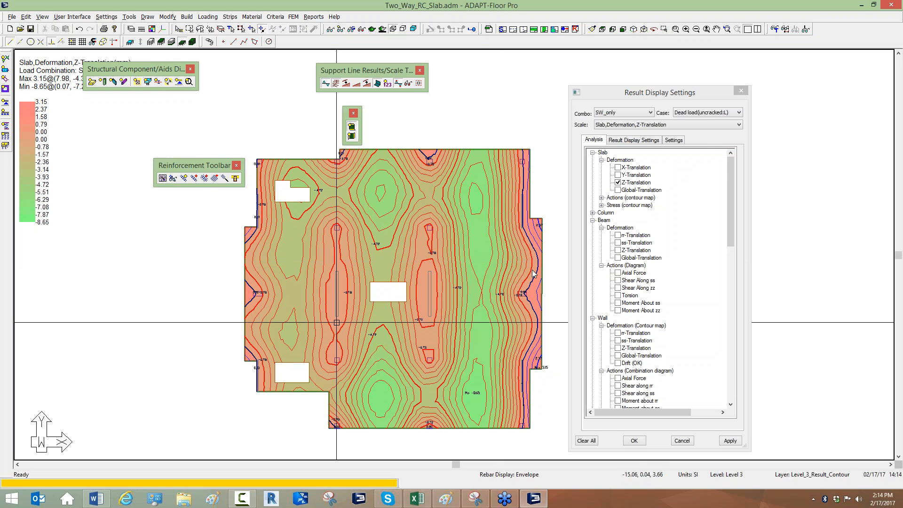
{"action": "left_click", "coordinate": [609, 113]}
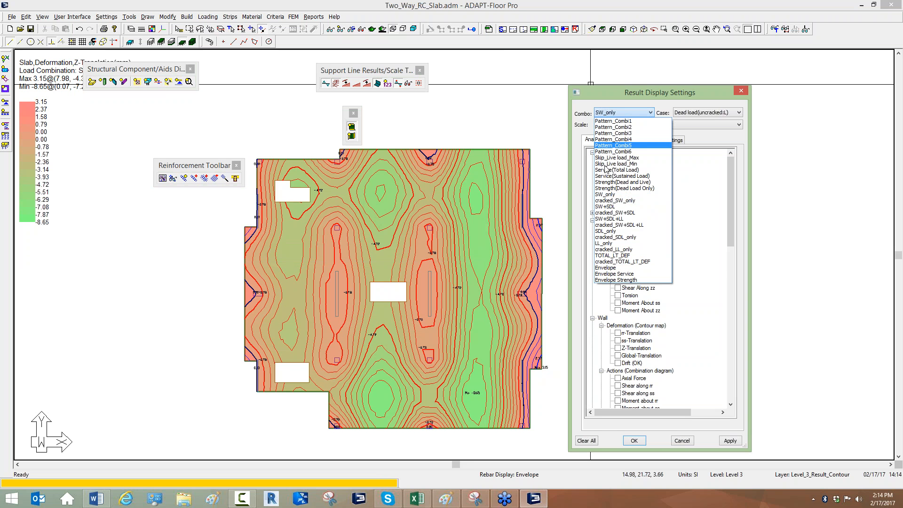
{"action": "left_click", "coordinate": [607, 201]}
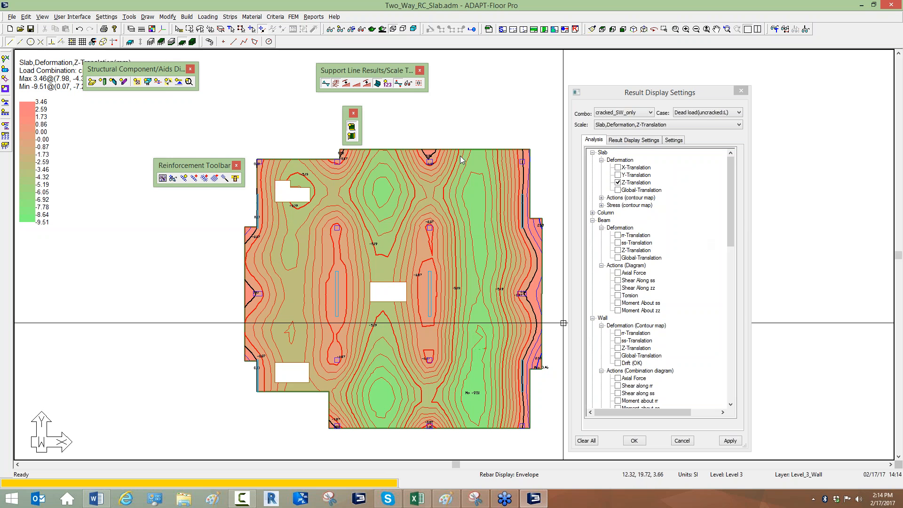
View the slab's reduced rotational stiffness contours about XX and about YY for cracked_SW_only, and clear the stiffness display.
{"action": "left_click", "coordinate": [601, 198]}
{"action": "left_click", "coordinate": [631, 251]}
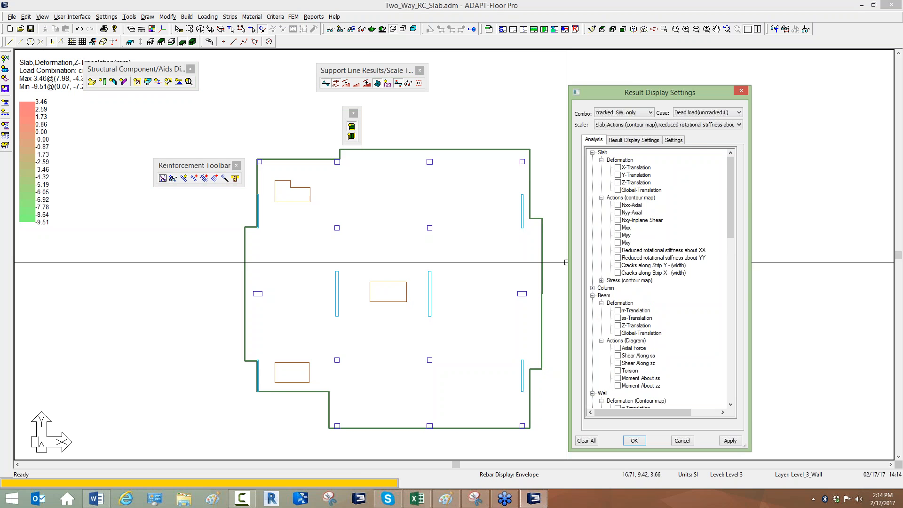
{"action": "left_click", "coordinate": [618, 251]}
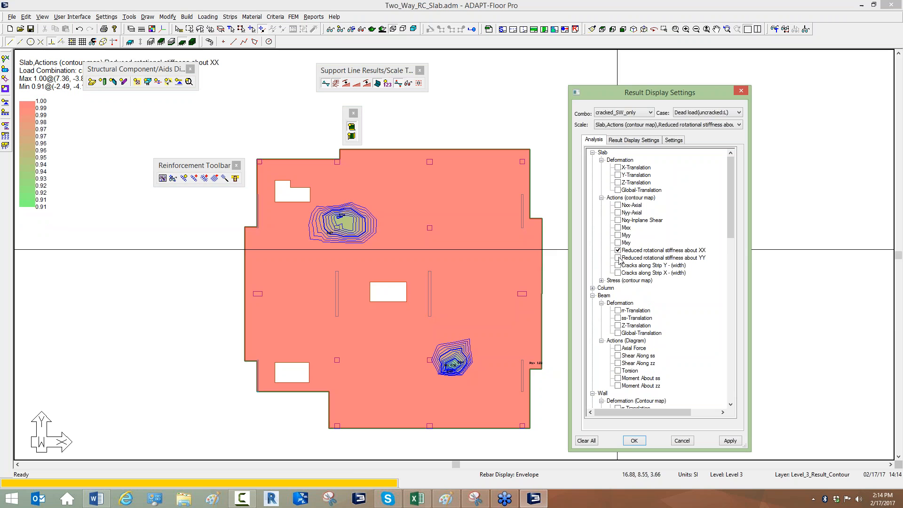
{"action": "left_click", "coordinate": [618, 258]}
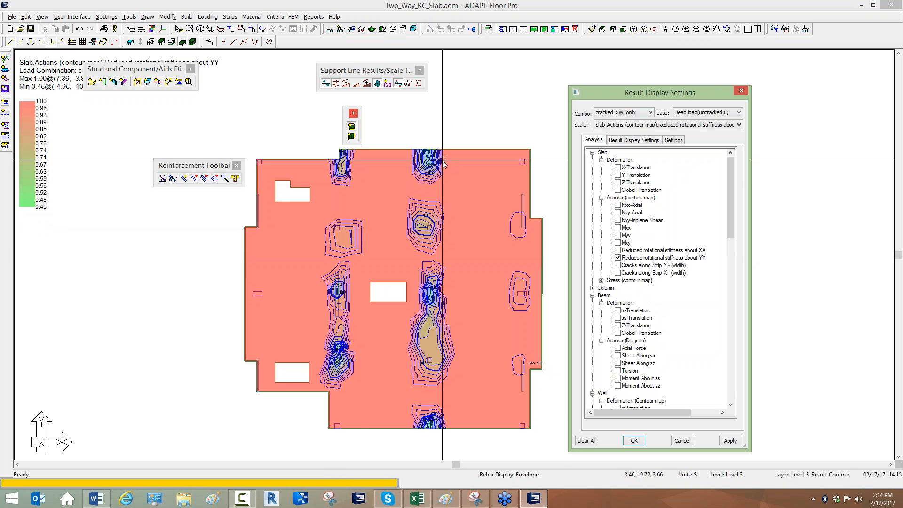
{"action": "left_click_drag", "start_coordinate": [97, 70], "coordinate": [164, 98]}
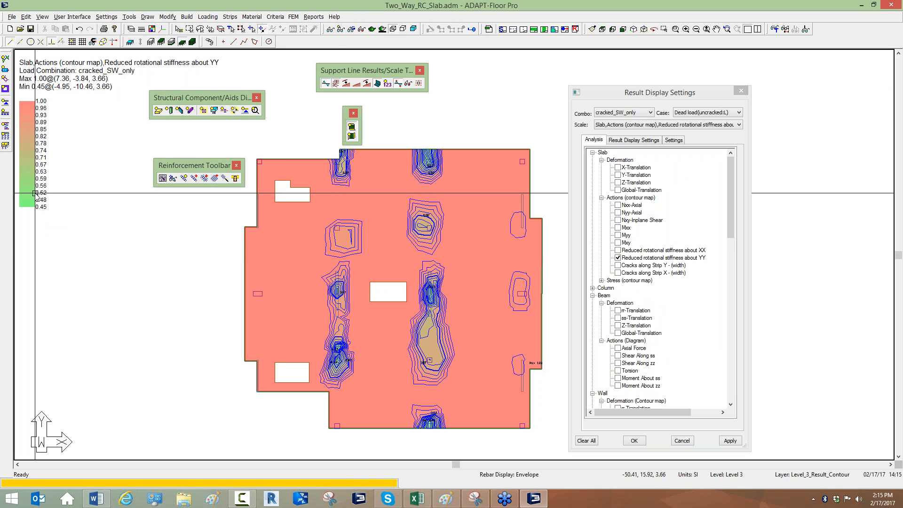
{"action": "left_click", "coordinate": [618, 258]}
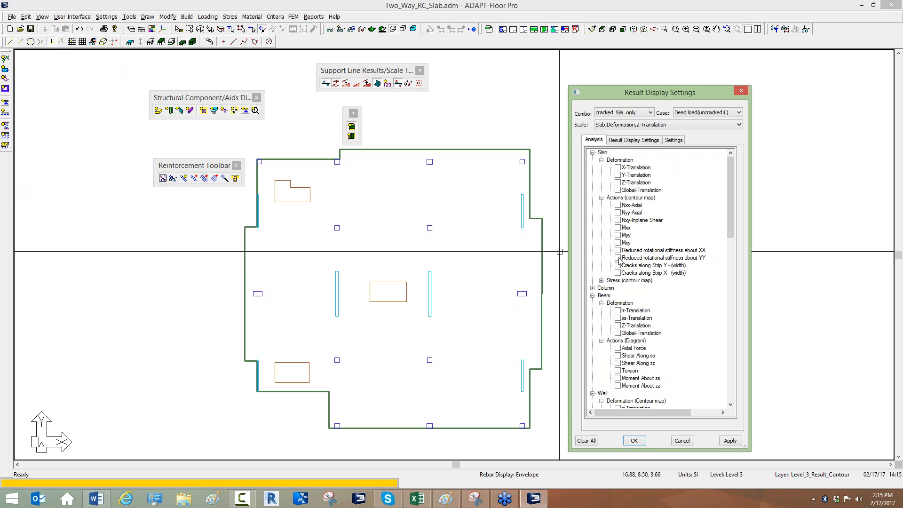
Display the slab's Z-Translation contours for the cracked_SW+SDL+LL combination.
{"action": "left_click", "coordinate": [624, 113]}
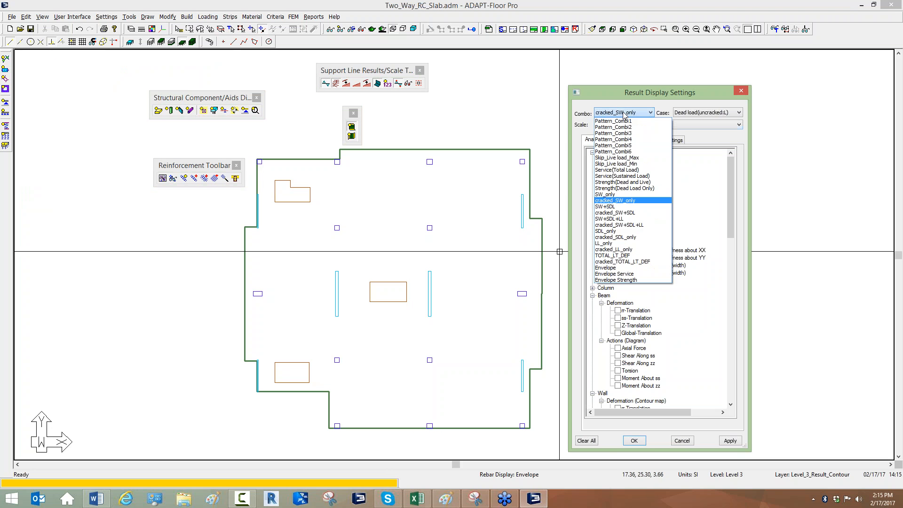
{"action": "left_click", "coordinate": [612, 227]}
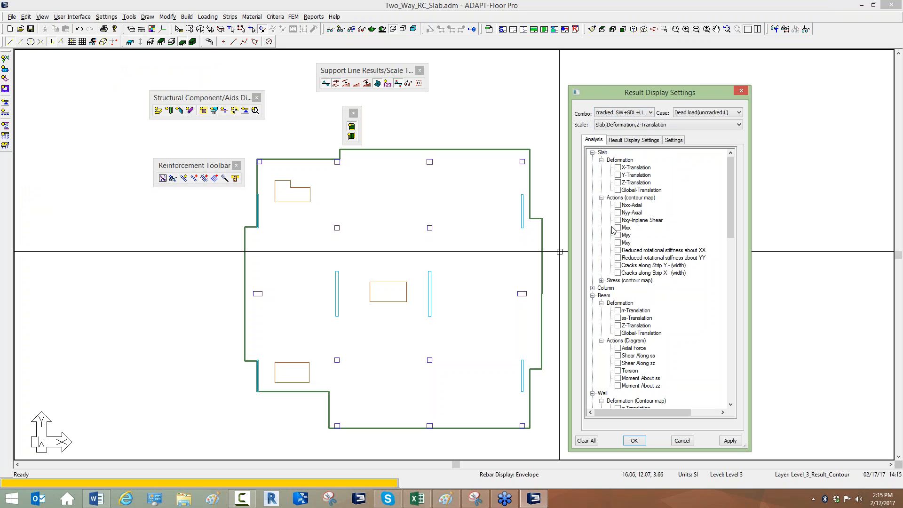
{"action": "left_click", "coordinate": [618, 182]}
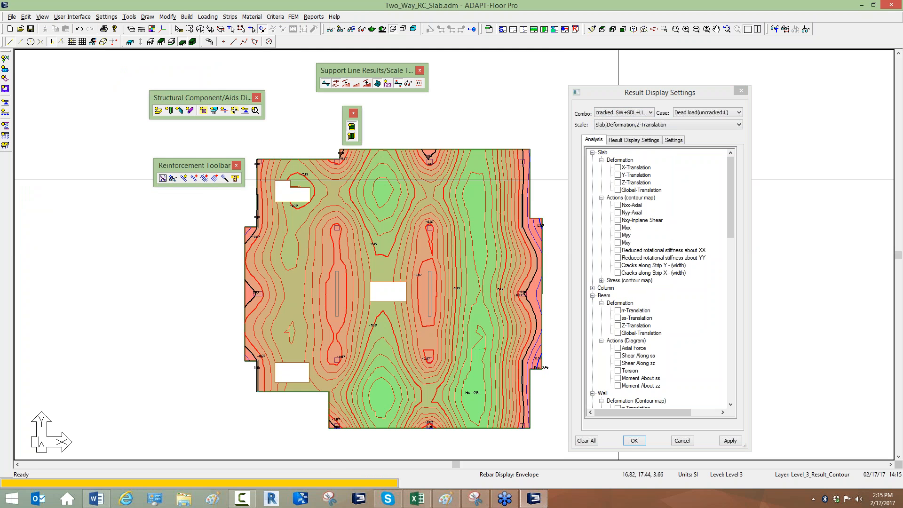
{"action": "left_click", "coordinate": [618, 183]}
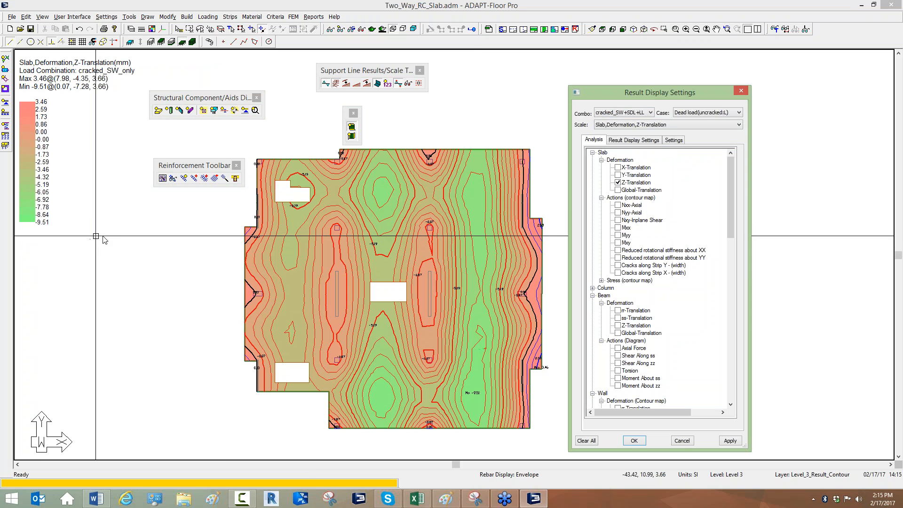
{"action": "left_click", "coordinate": [614, 114]}
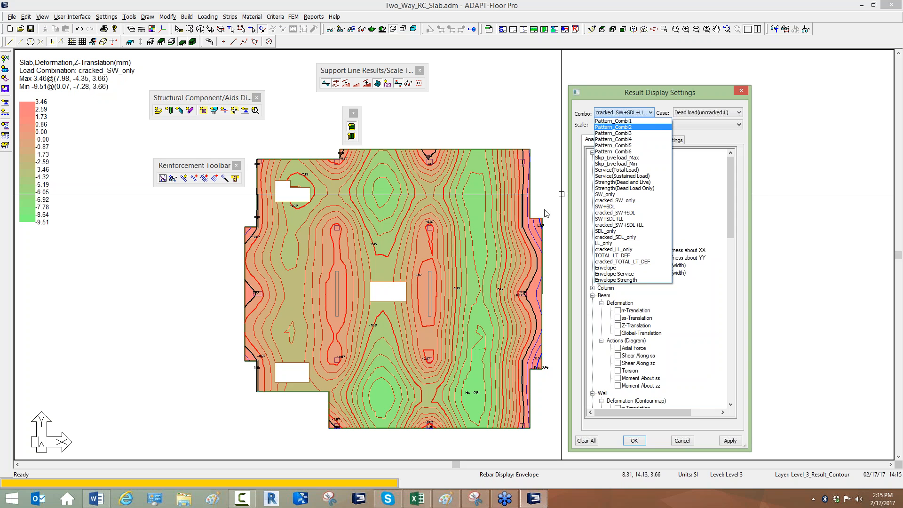
{"action": "left_click", "coordinate": [727, 441]}
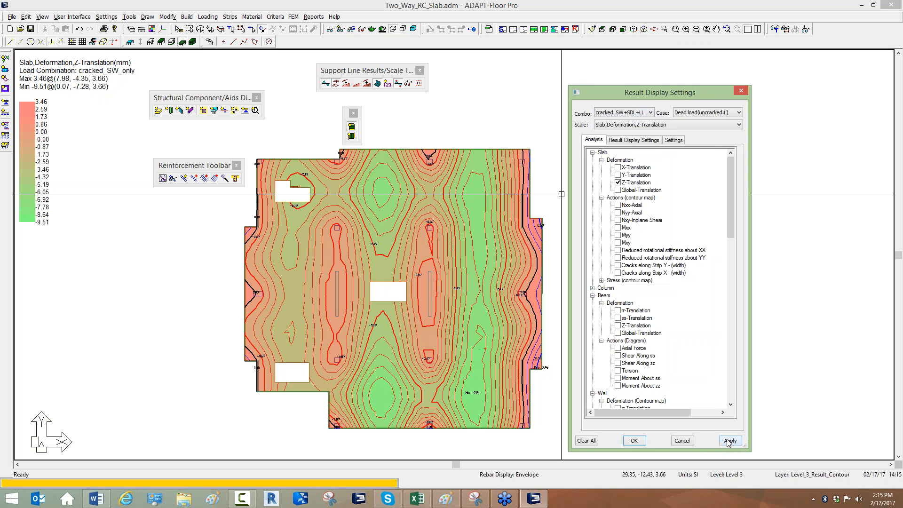
{"action": "left_click", "coordinate": [727, 442]}
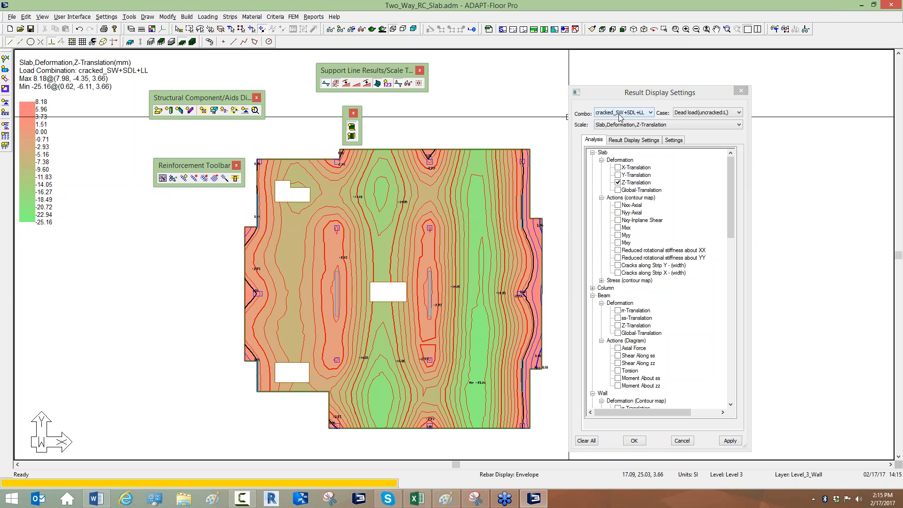
Display the slab's Z-Translation contours for the uncracked SW+SDL+LL combination for comparison.
{"action": "left_click", "coordinate": [651, 113]}
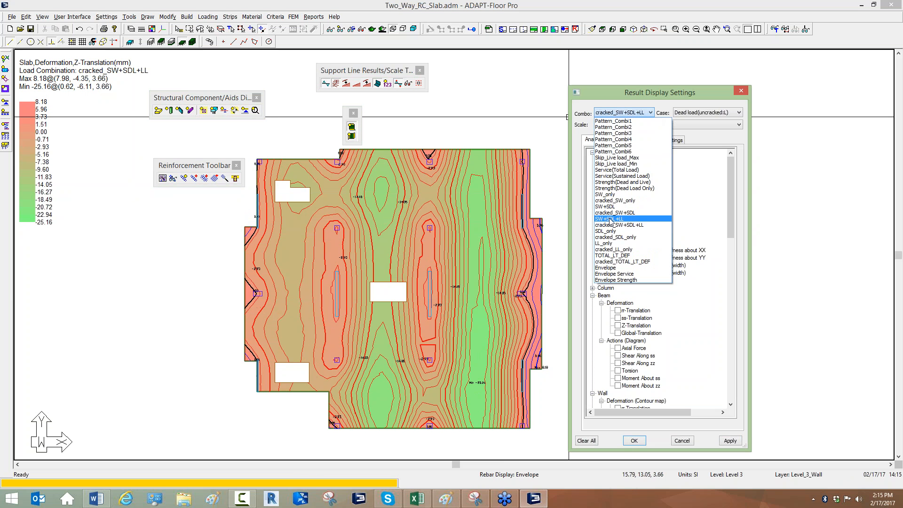
{"action": "left_click", "coordinate": [631, 221]}
{"action": "left_click", "coordinate": [730, 441]}
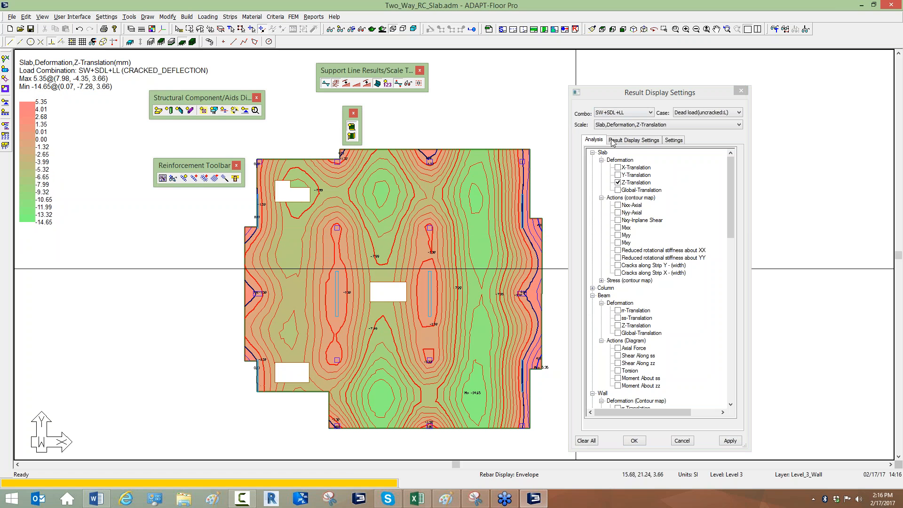
View the slab's reduced rotational stiffness contours about XX and about YY for the cracked_SW+SDL+LL combination.
{"action": "left_click", "coordinate": [619, 116]}
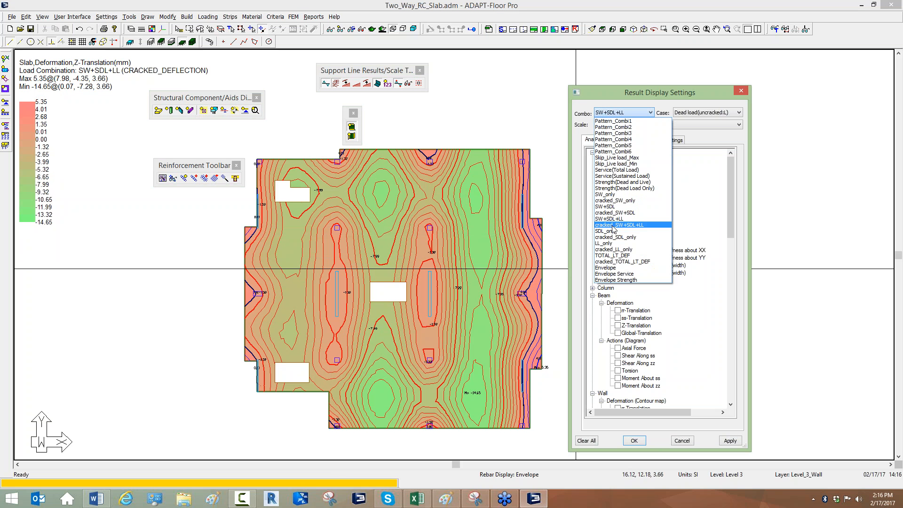
{"action": "left_click", "coordinate": [611, 207]}
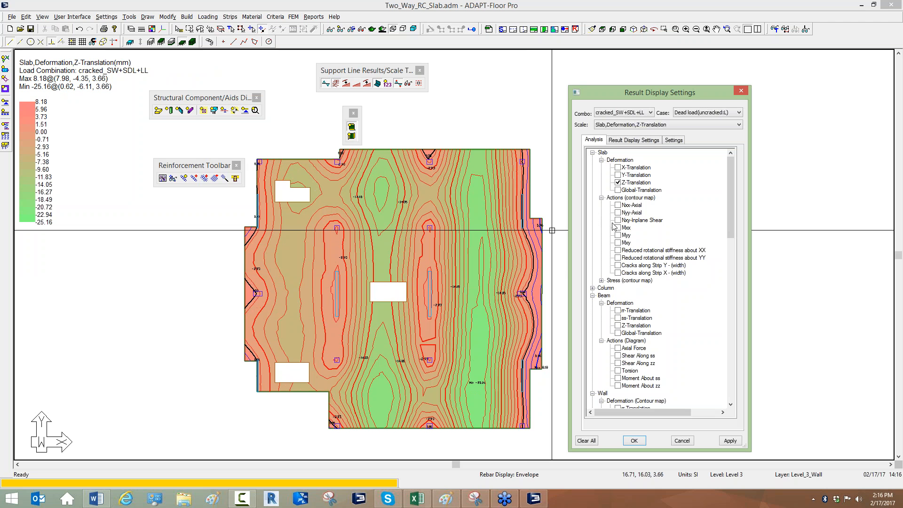
{"action": "left_click", "coordinate": [618, 251]}
{"action": "left_click", "coordinate": [618, 250]}
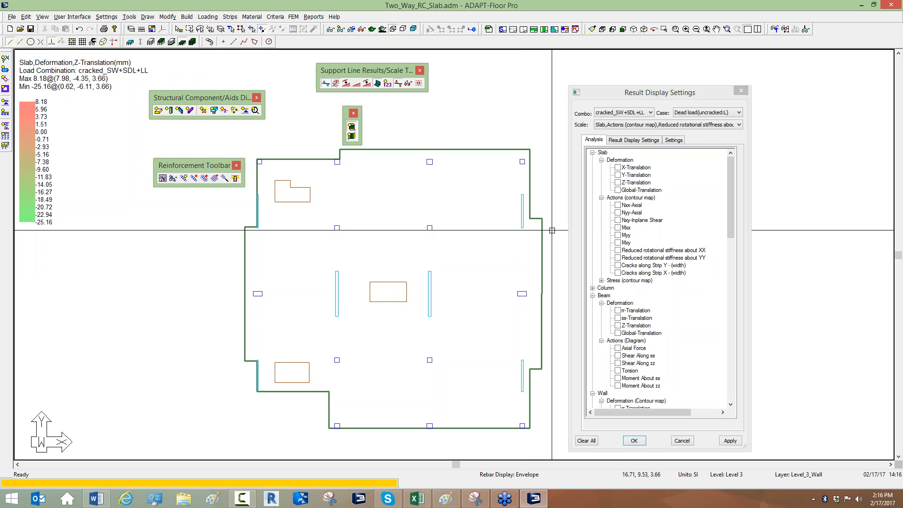
{"action": "left_click", "coordinate": [618, 251]}
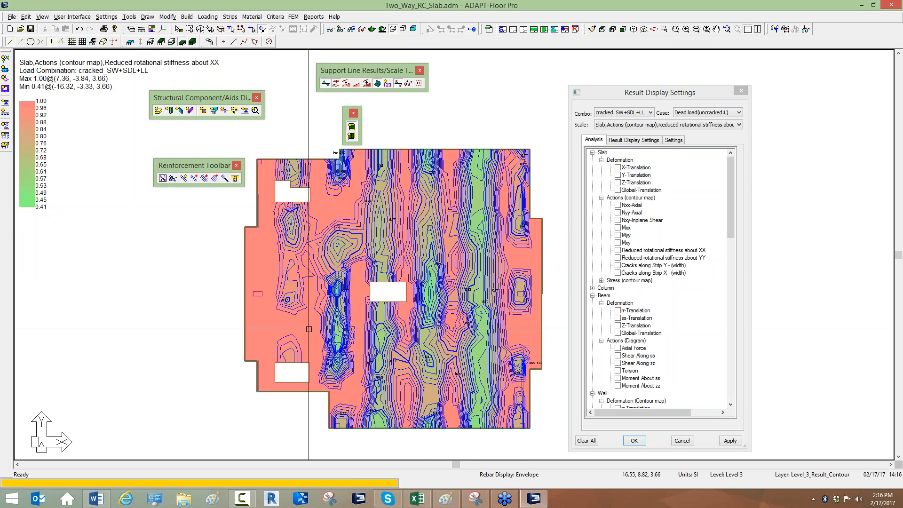
{"action": "left_click", "coordinate": [618, 257]}
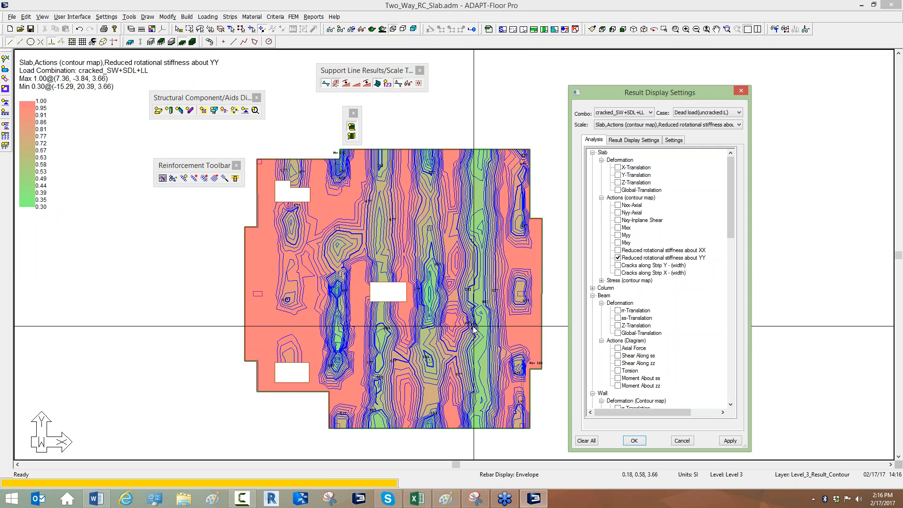
Display the slab's Z-Translation contours for the long-term combination cracked_TOTAL_LT_DEF in place of the stiffness contours.
{"action": "left_click", "coordinate": [624, 113]}
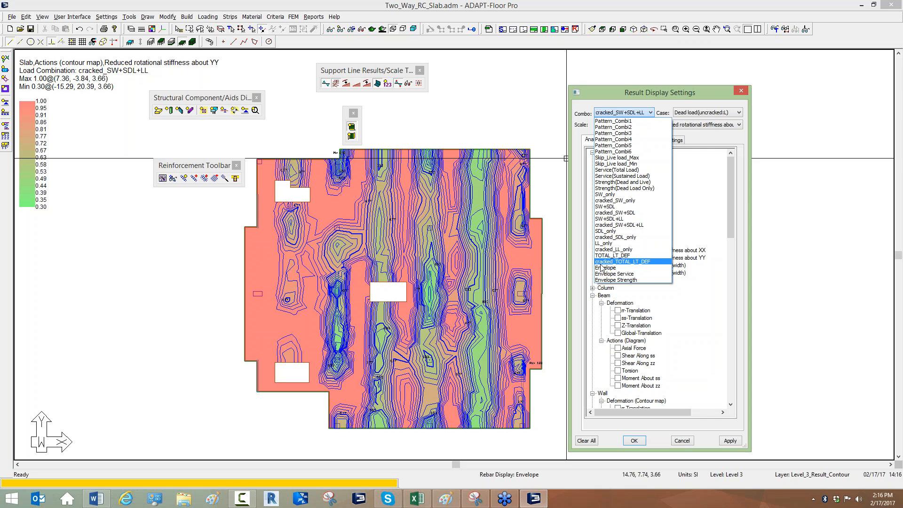
{"action": "left_click", "coordinate": [600, 263]}
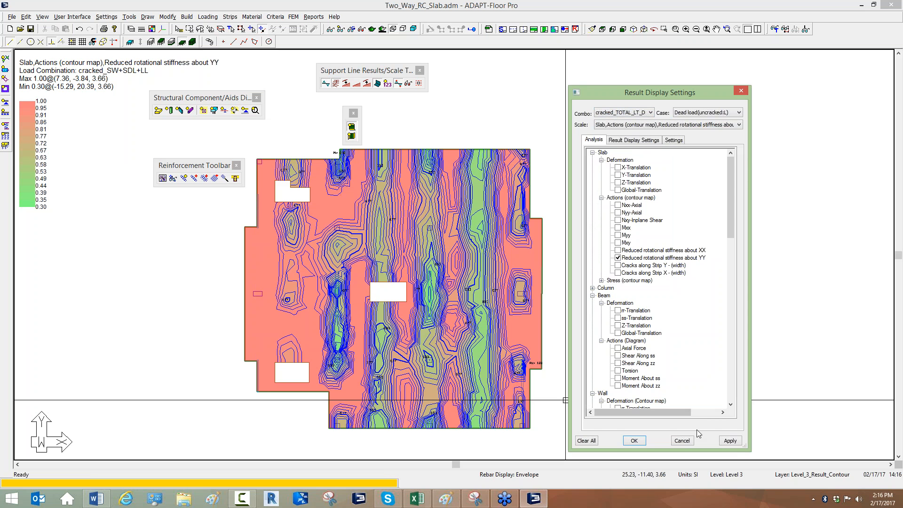
{"action": "left_click", "coordinate": [730, 440]}
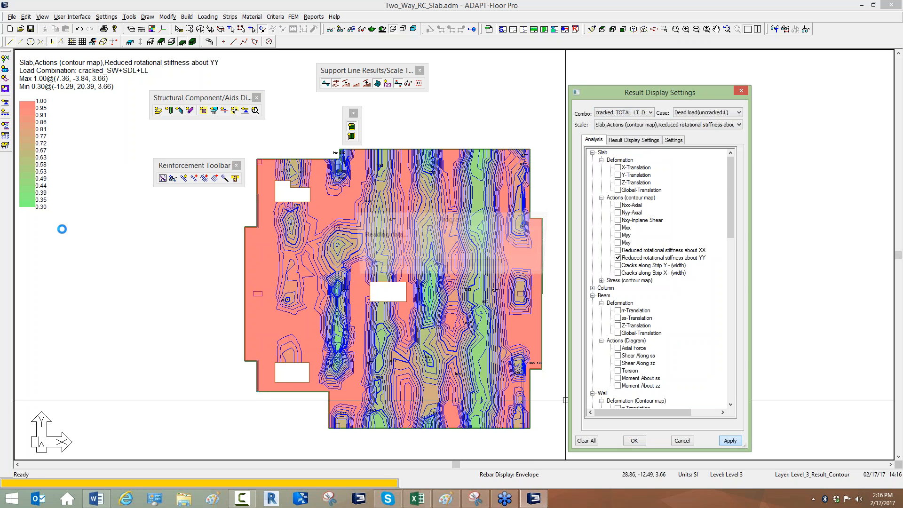
{"action": "left_click", "coordinate": [618, 258]}
{"action": "left_click", "coordinate": [620, 184]}
{"action": "left_click", "coordinate": [618, 183]}
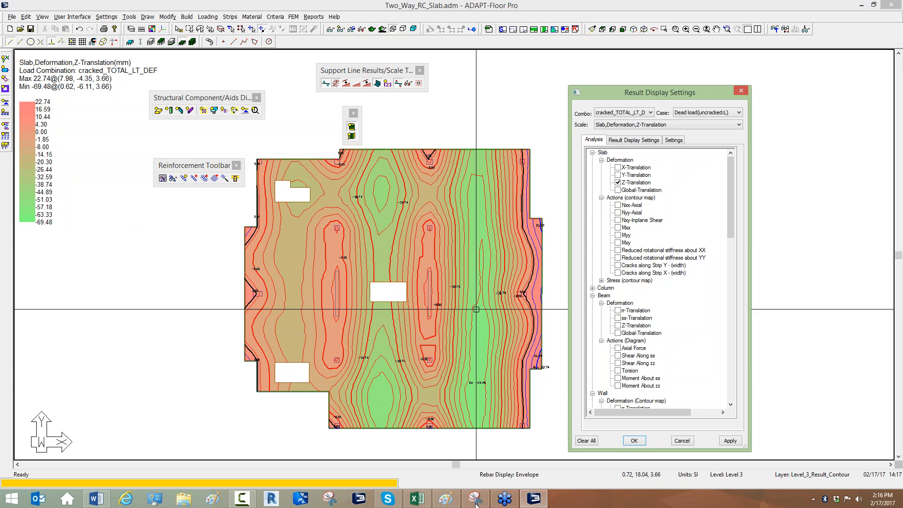
{"action": "middle_click_drag", "start_coordinate": [191, 302], "coordinate": [181, 313]}
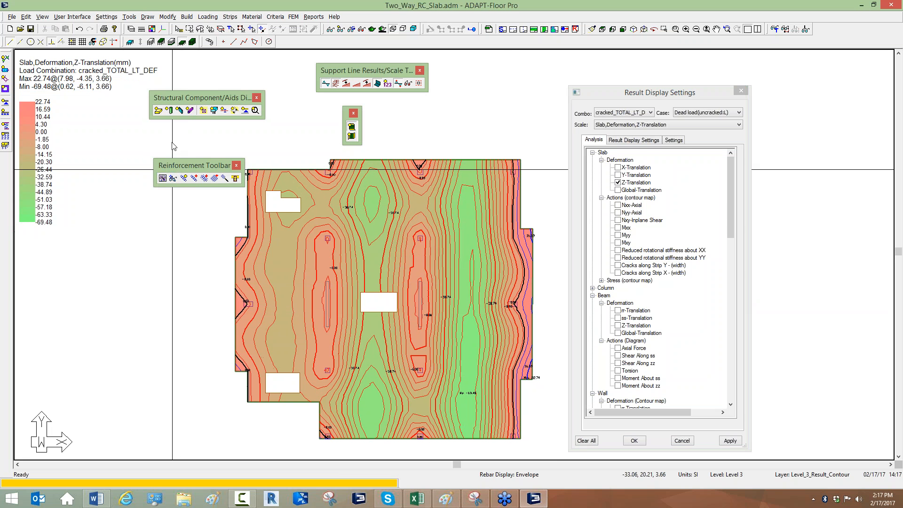
Move the floating Reinforcement Toolbar up so it sits just beneath the Structural Component toolbar, clear of the slab contours.
{"action": "left_click_drag", "start_coordinate": [176, 166], "coordinate": [174, 136]}
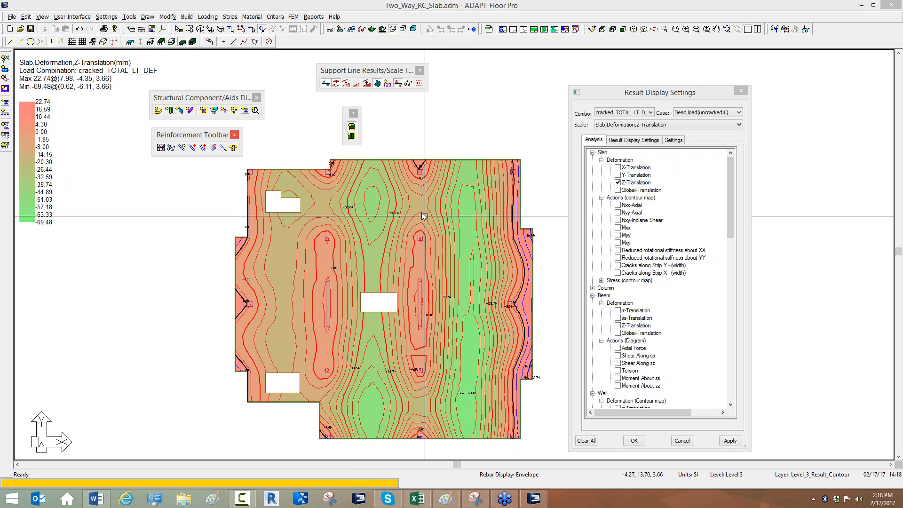
{"action": "left_click", "coordinate": [450, 123]}
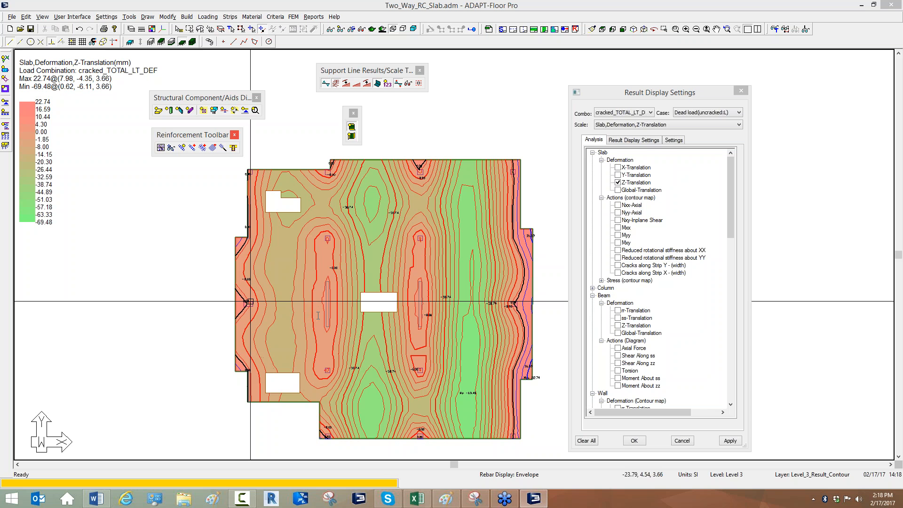
{"action": "left_click", "coordinate": [148, 316]}
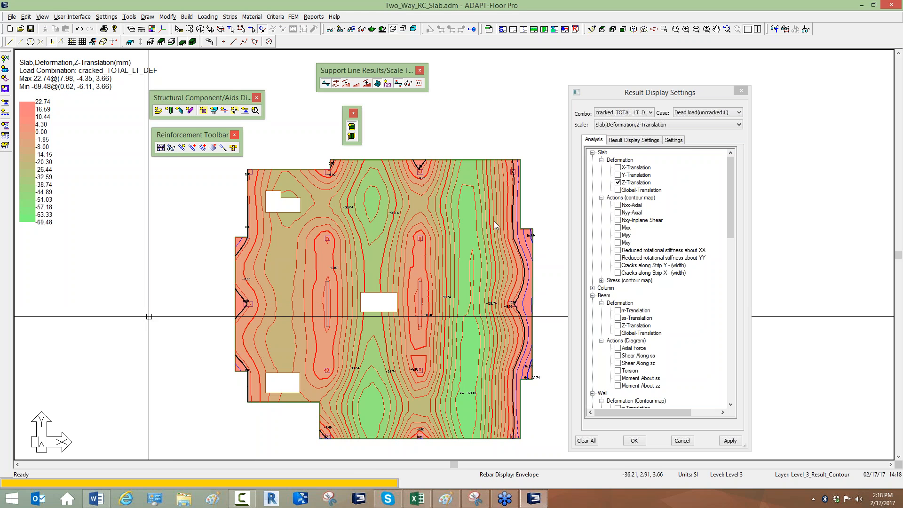
{"action": "left_click", "coordinate": [578, 190]}
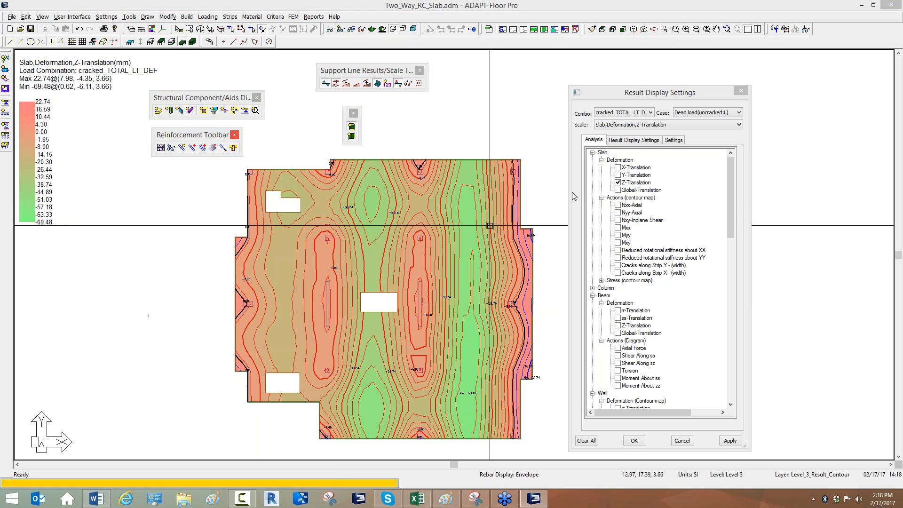
{"action": "middle_click_drag", "start_coordinate": [537, 216], "coordinate": [530, 183]}
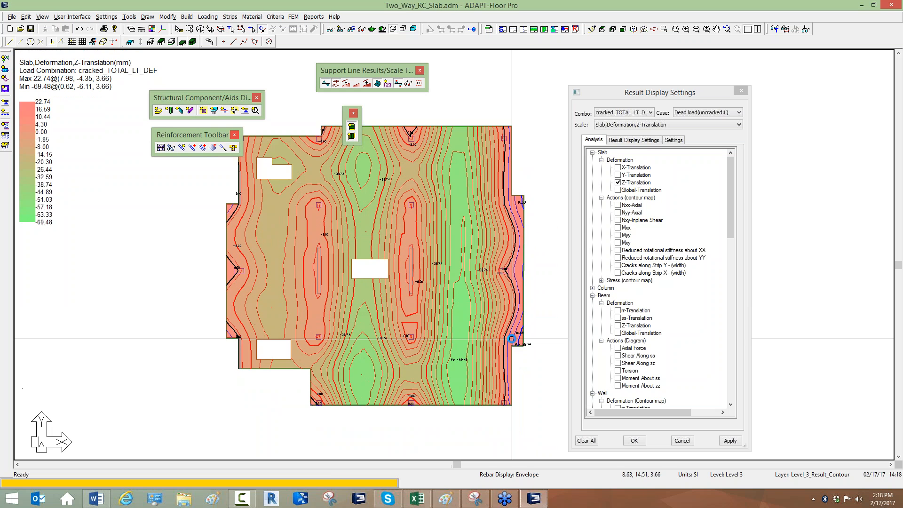
{"action": "scroll", "coordinate": [511, 338], "scroll_direction": "down", "scroll_amount": 1}
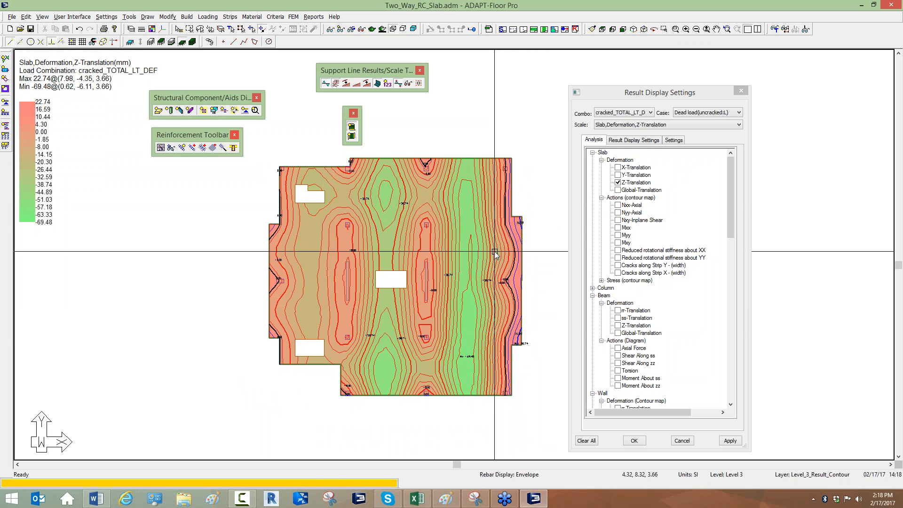
Review the analysis and design options in the two-way slab criteria, including the support conditions at the far ends of walls and columns.
{"action": "left_click", "coordinate": [276, 18]}
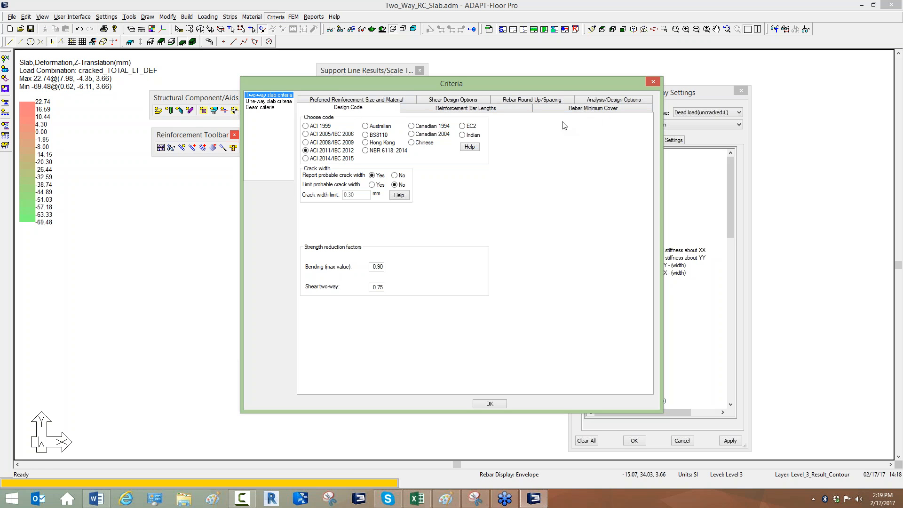
{"action": "left_click", "coordinate": [626, 99]}
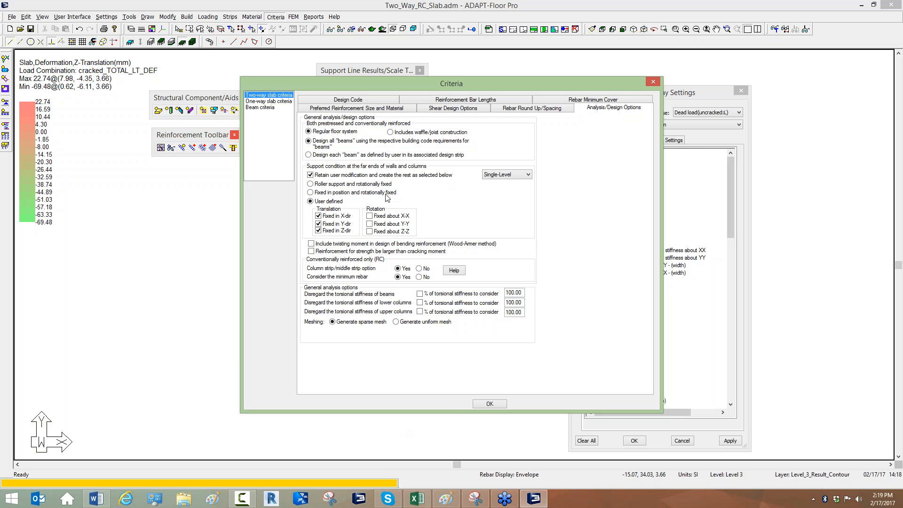
{"action": "left_click", "coordinate": [653, 83]}
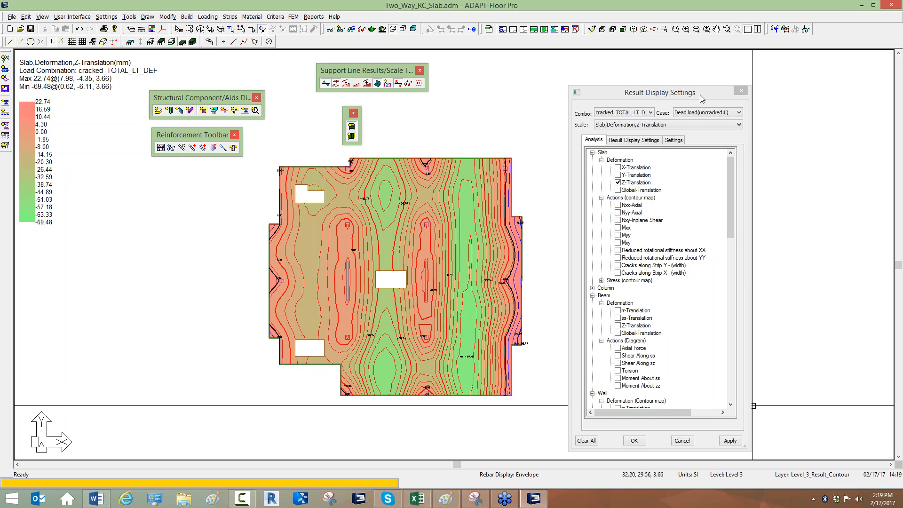
Close the Result Display Settings window to clear the space around the slab's long-term deflection contours.
{"action": "left_click_drag", "start_coordinate": [701, 97], "coordinate": [651, 62]}
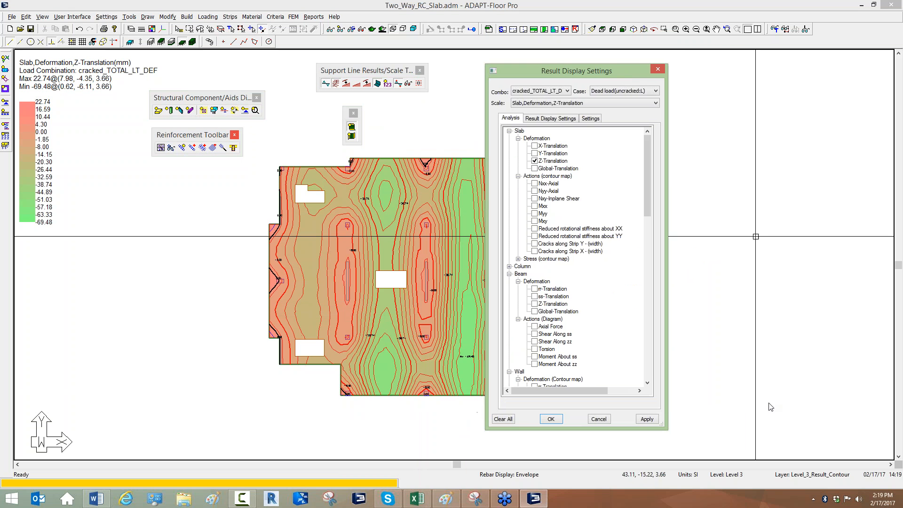
{"action": "left_click", "coordinate": [656, 68]}
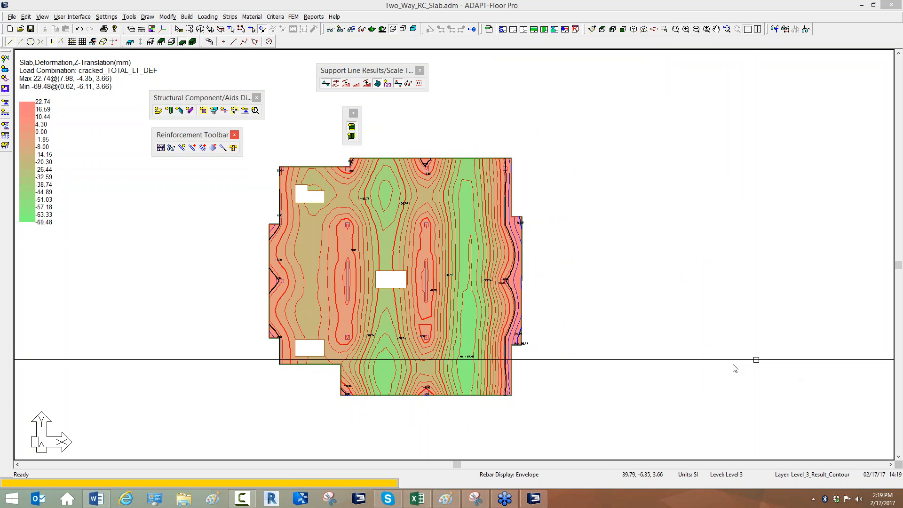
{"action": "middle_click_drag", "start_coordinate": [565, 374], "coordinate": [590, 364]}
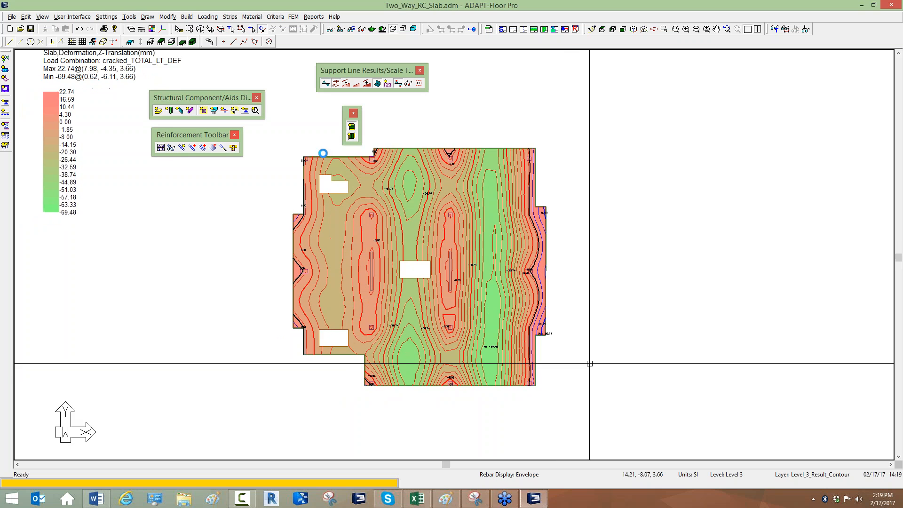
{"action": "scroll", "coordinate": [298, 151], "scroll_direction": "up", "scroll_amount": 1}
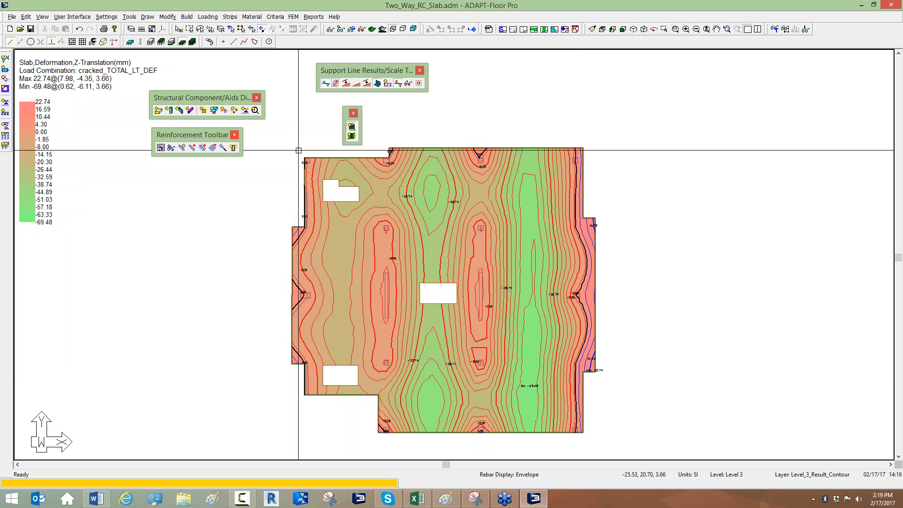